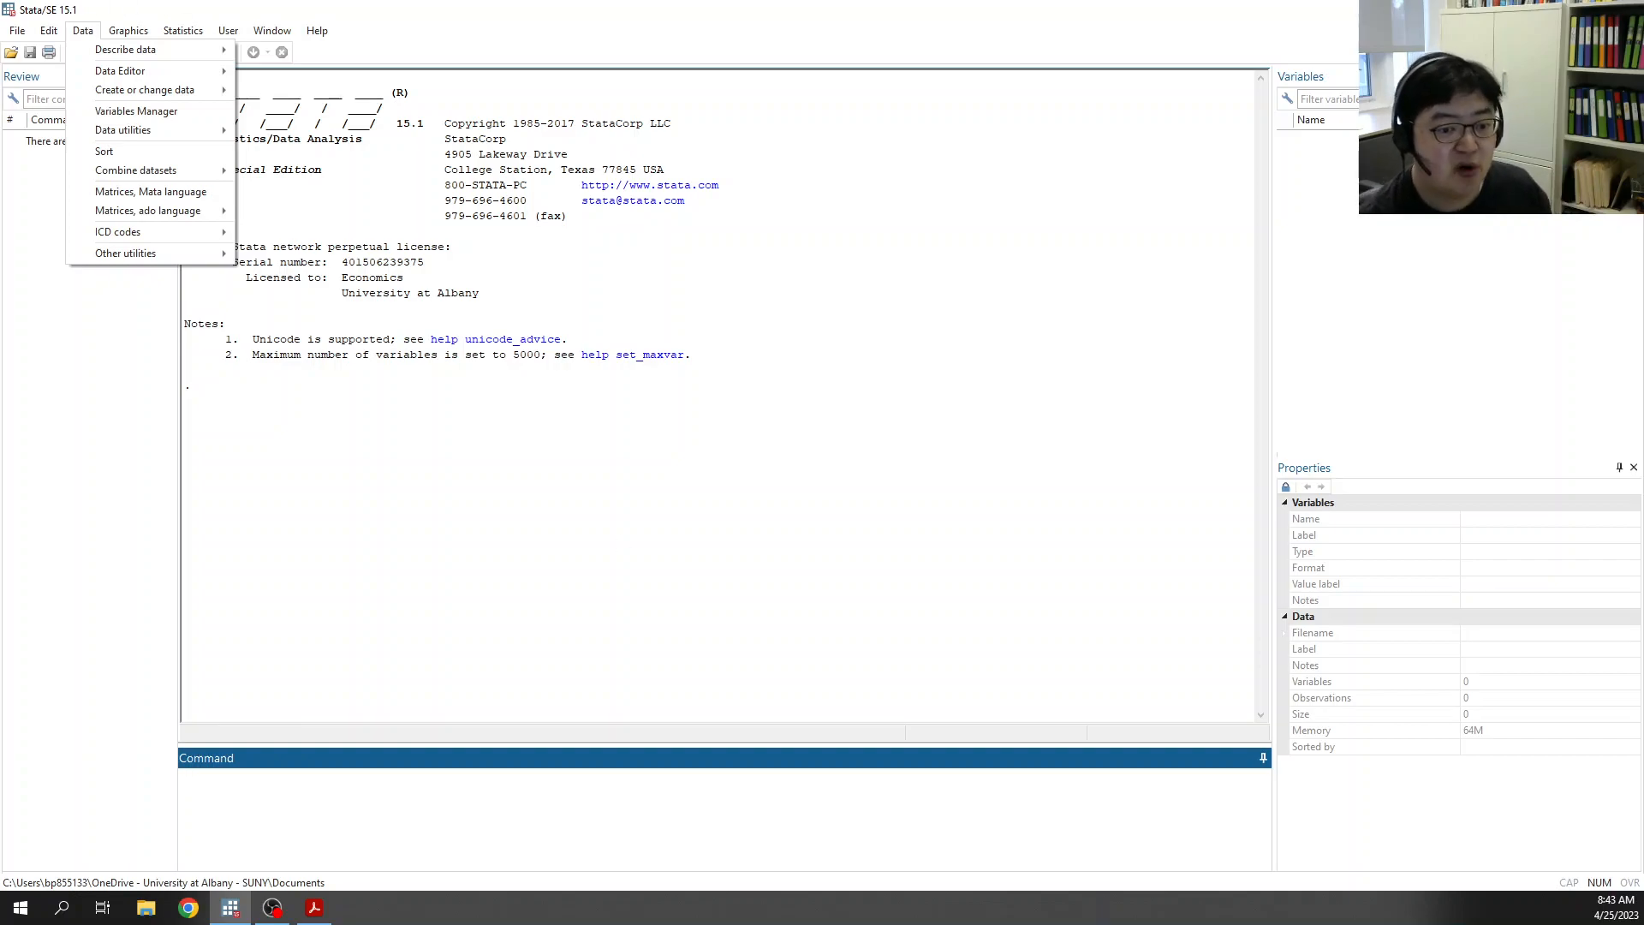
Step: Change the working directory to the eco580_23a_AngristKrueger folder on the C: drive
left_click(301, 803)
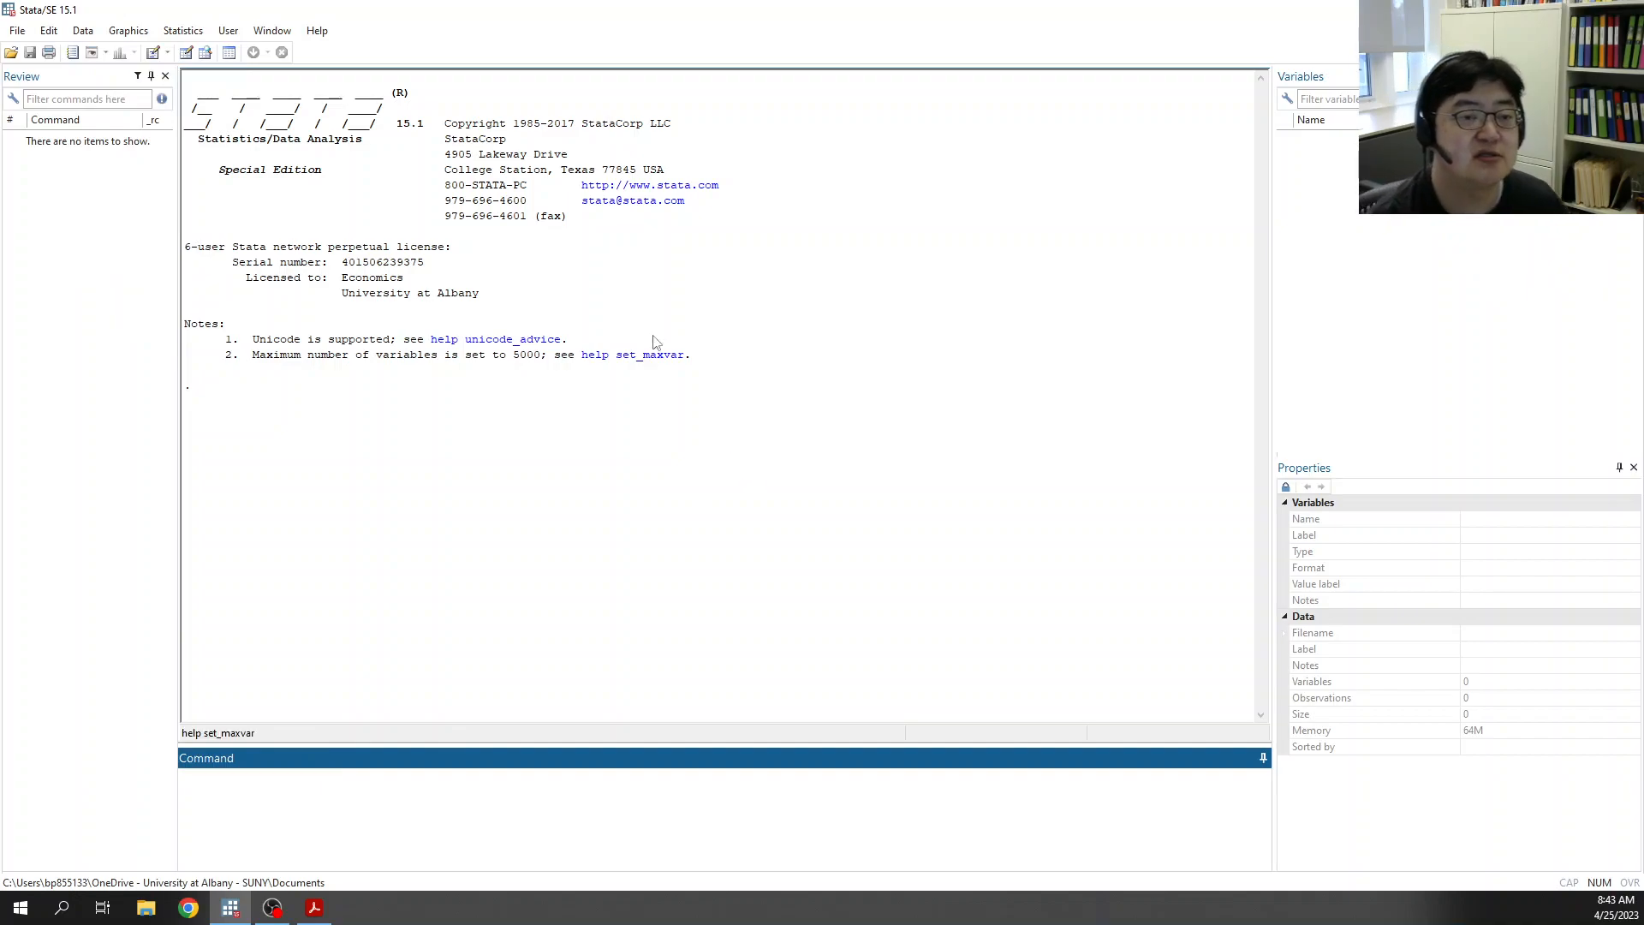
left_click(17, 30)
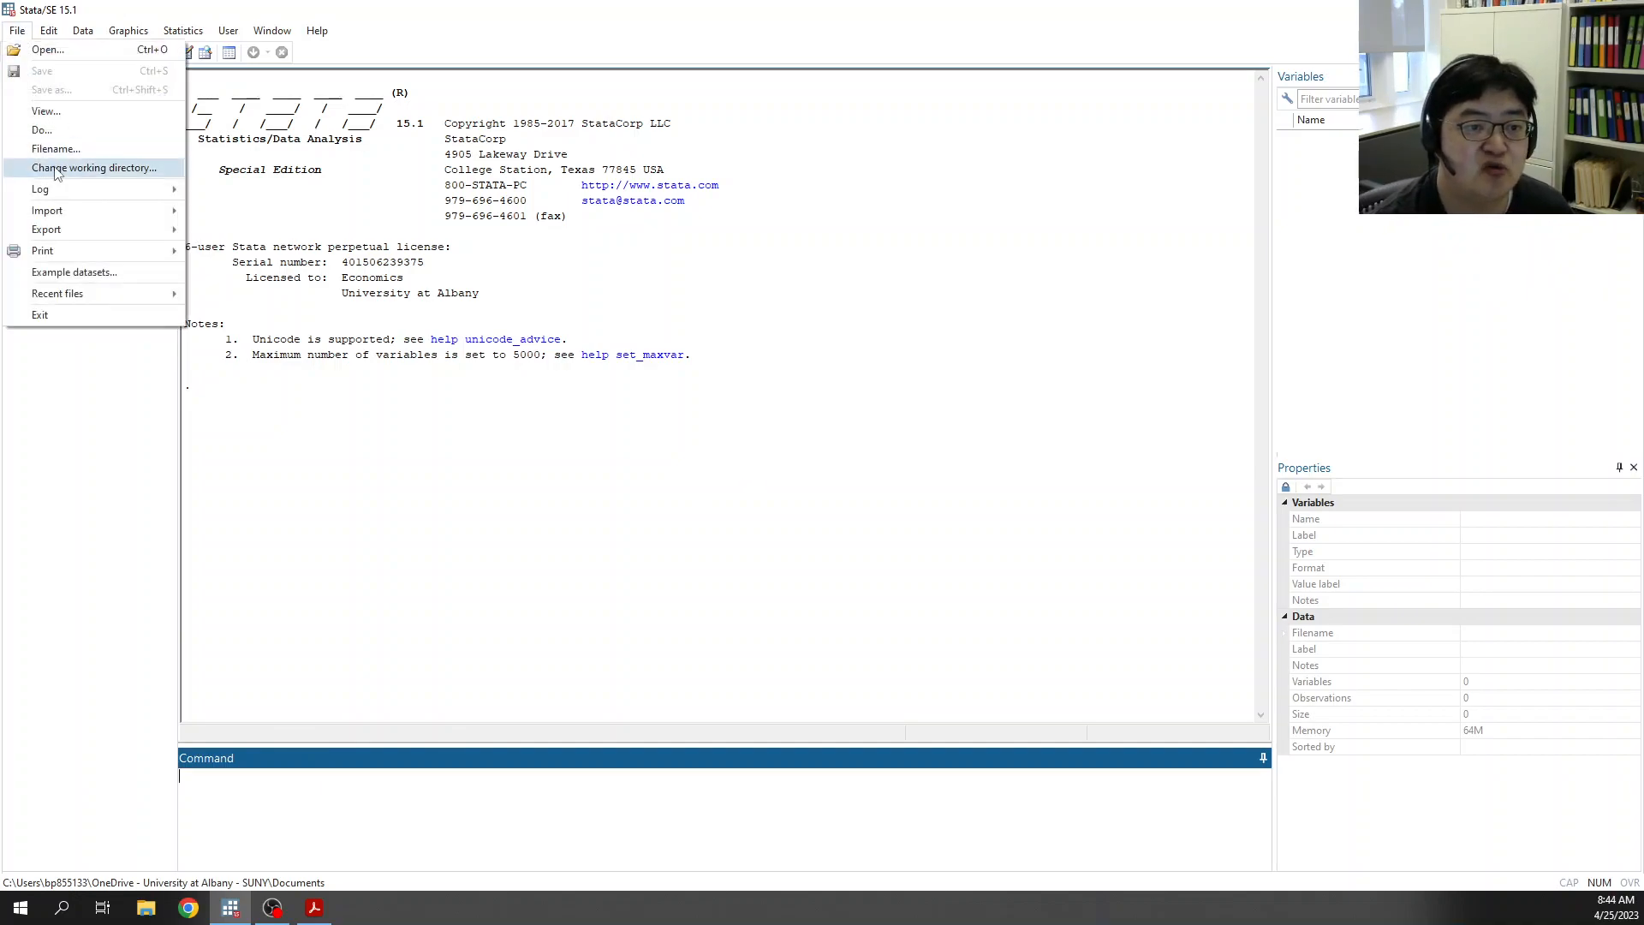
left_click(57, 169)
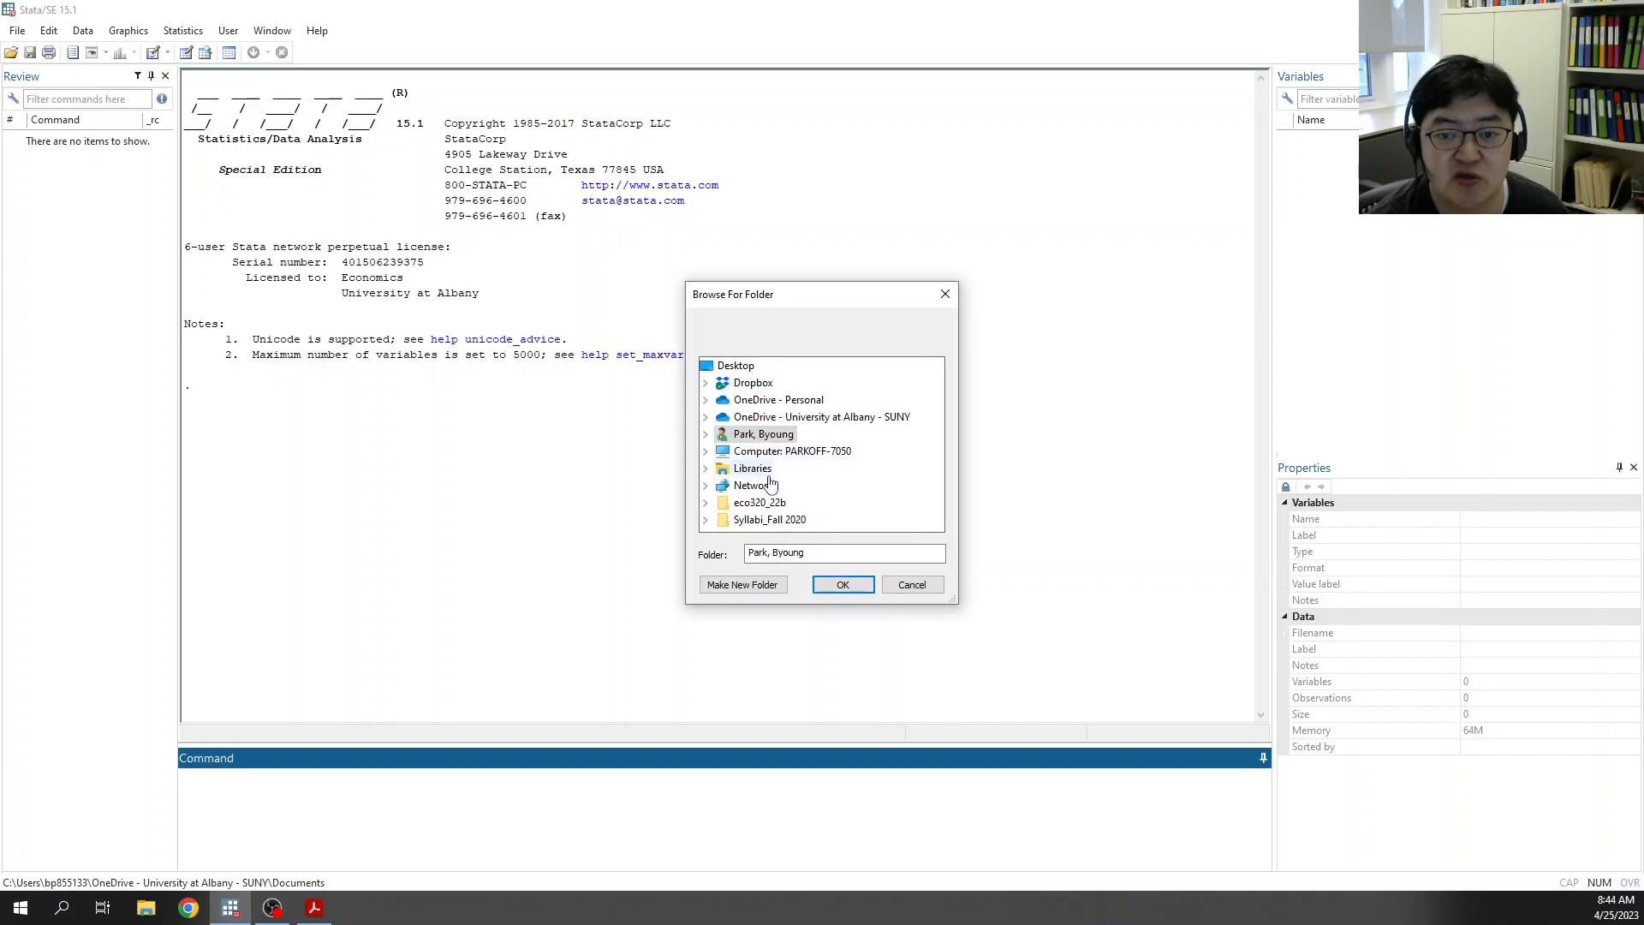
left_click(770, 451)
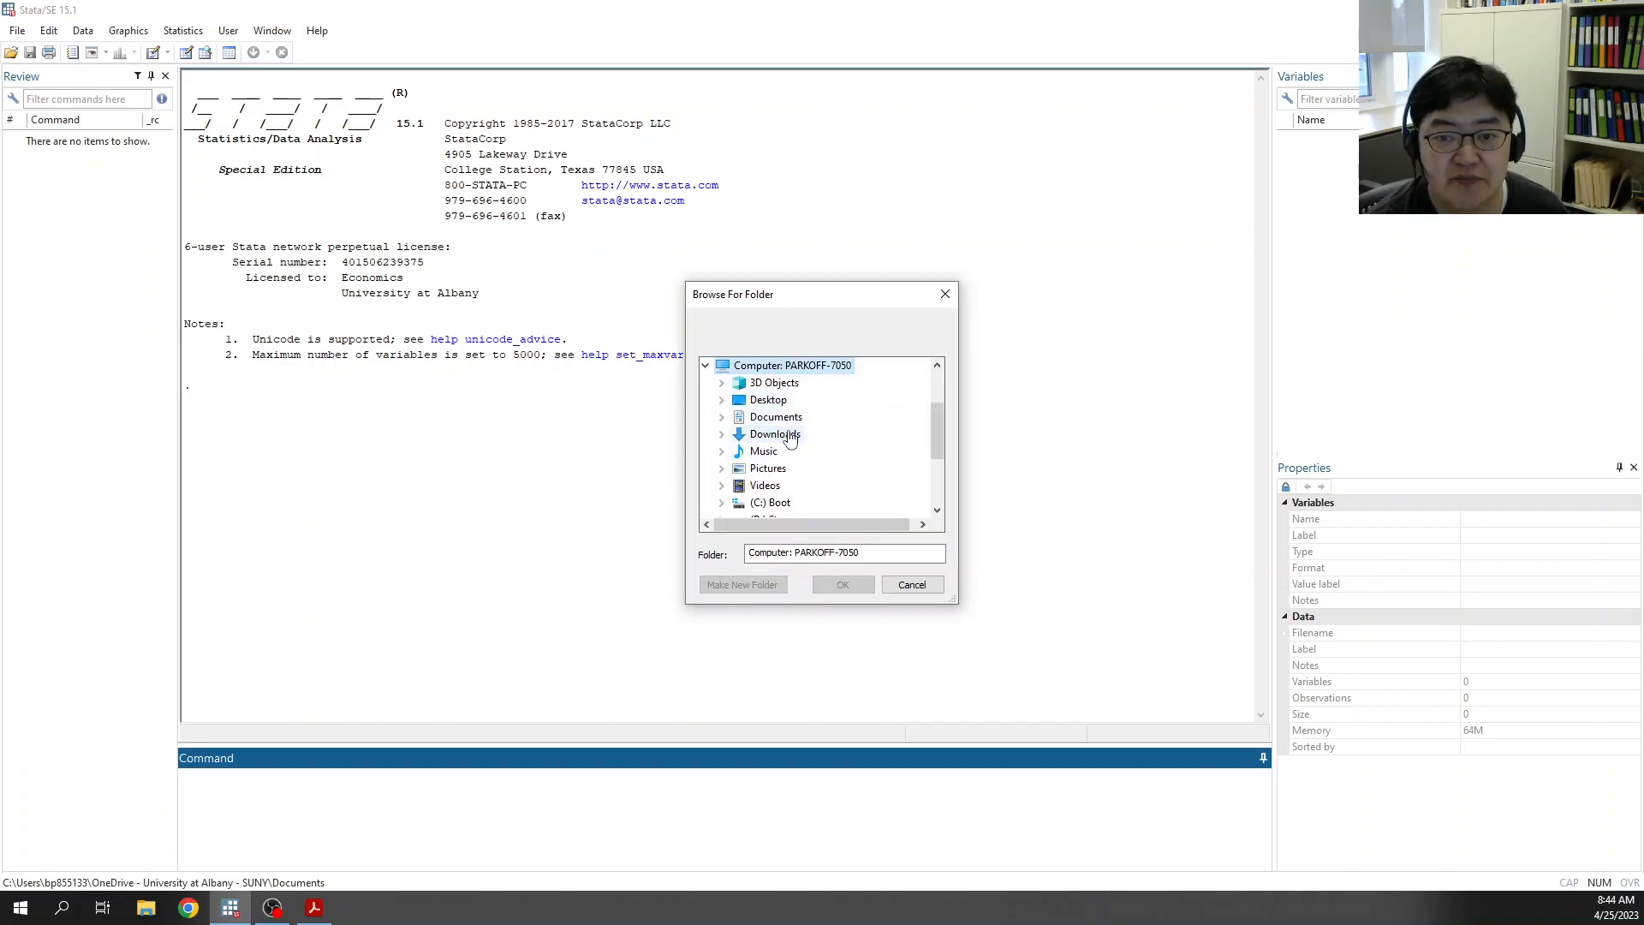
scroll(789, 438, "down", 1)
left_click(792, 453)
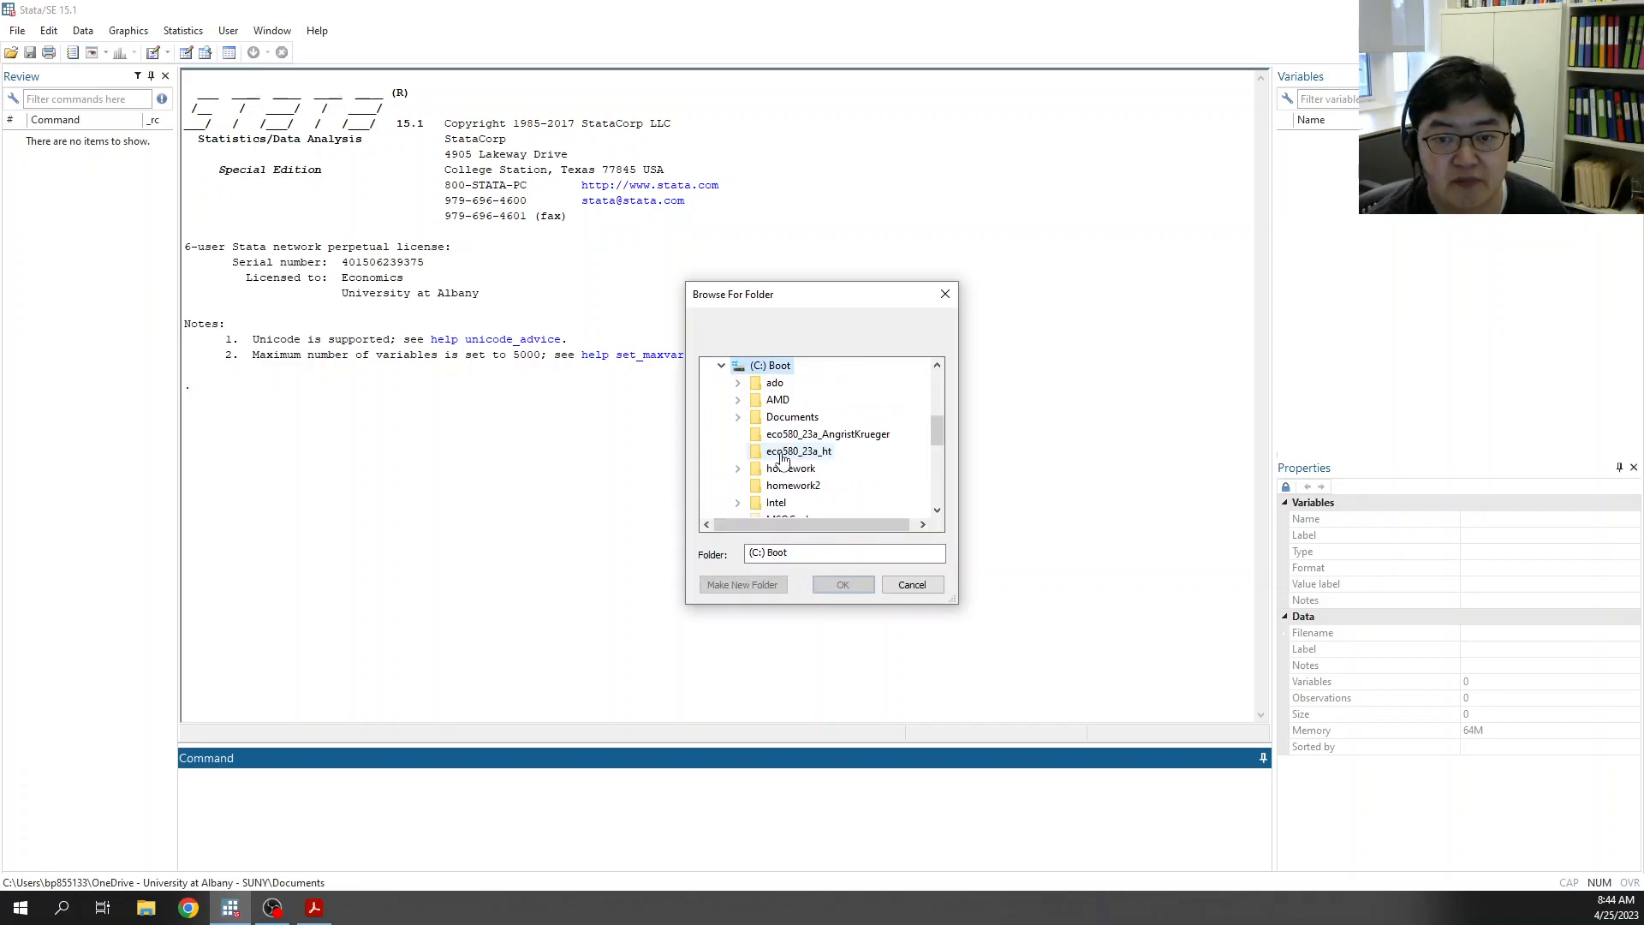
left_click(822, 436)
left_click(827, 584)
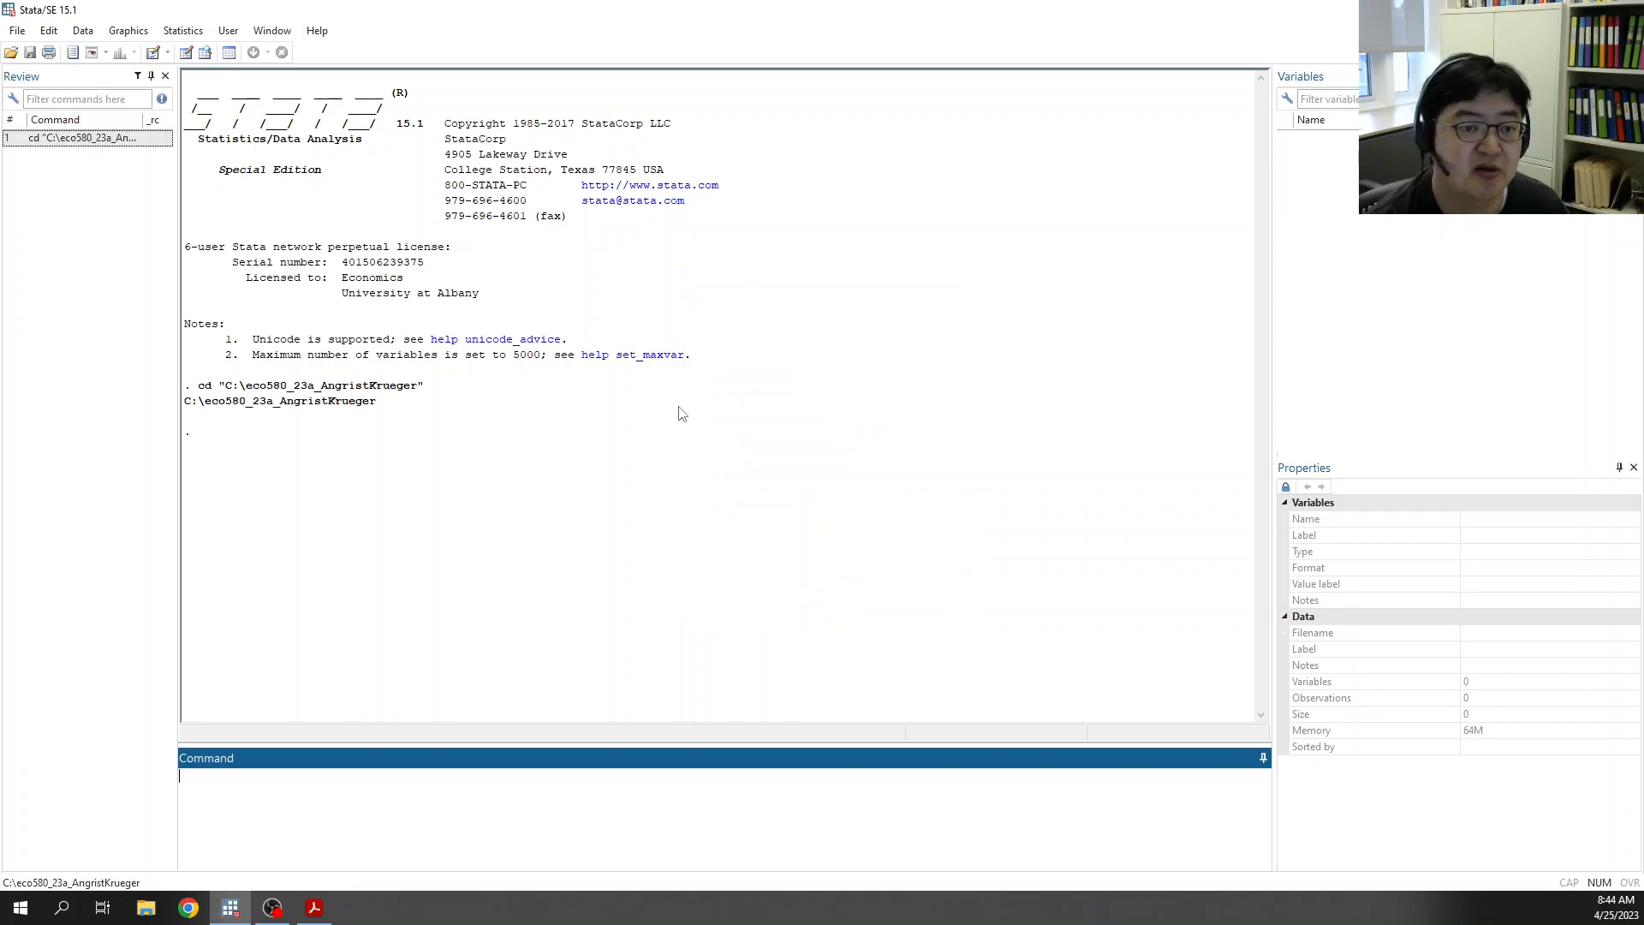
Step: Open the dataset AngristKrueger_clean.dta from the eco580_23a_AngristKrueger folder on the C: drive
left_click(11, 52)
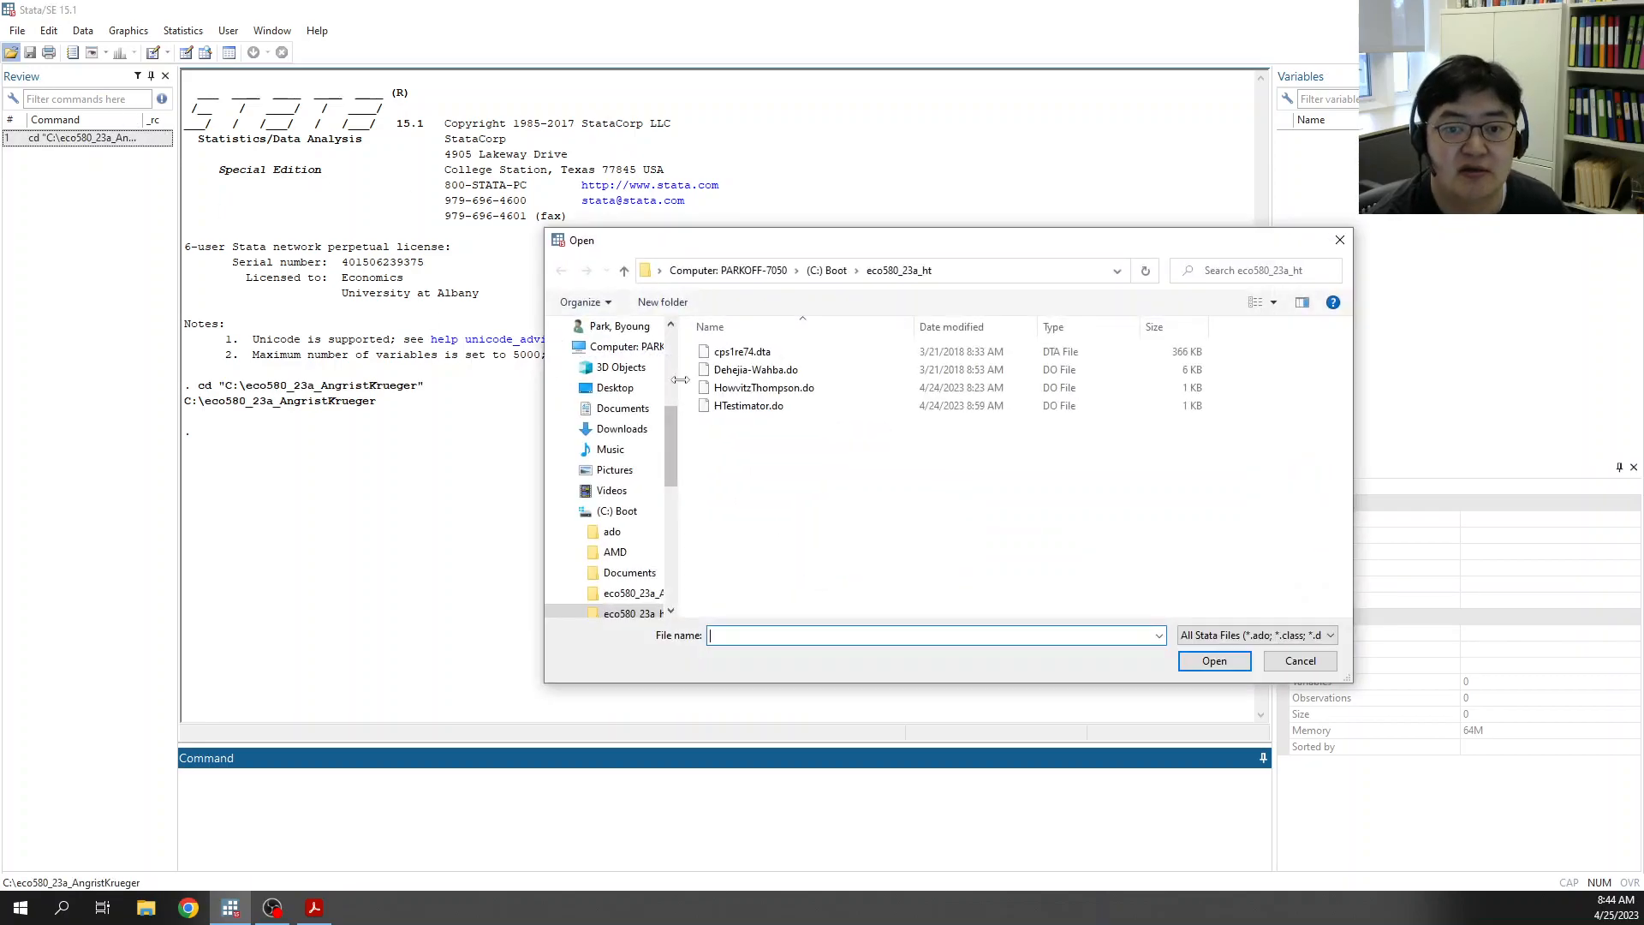
left_click(828, 272)
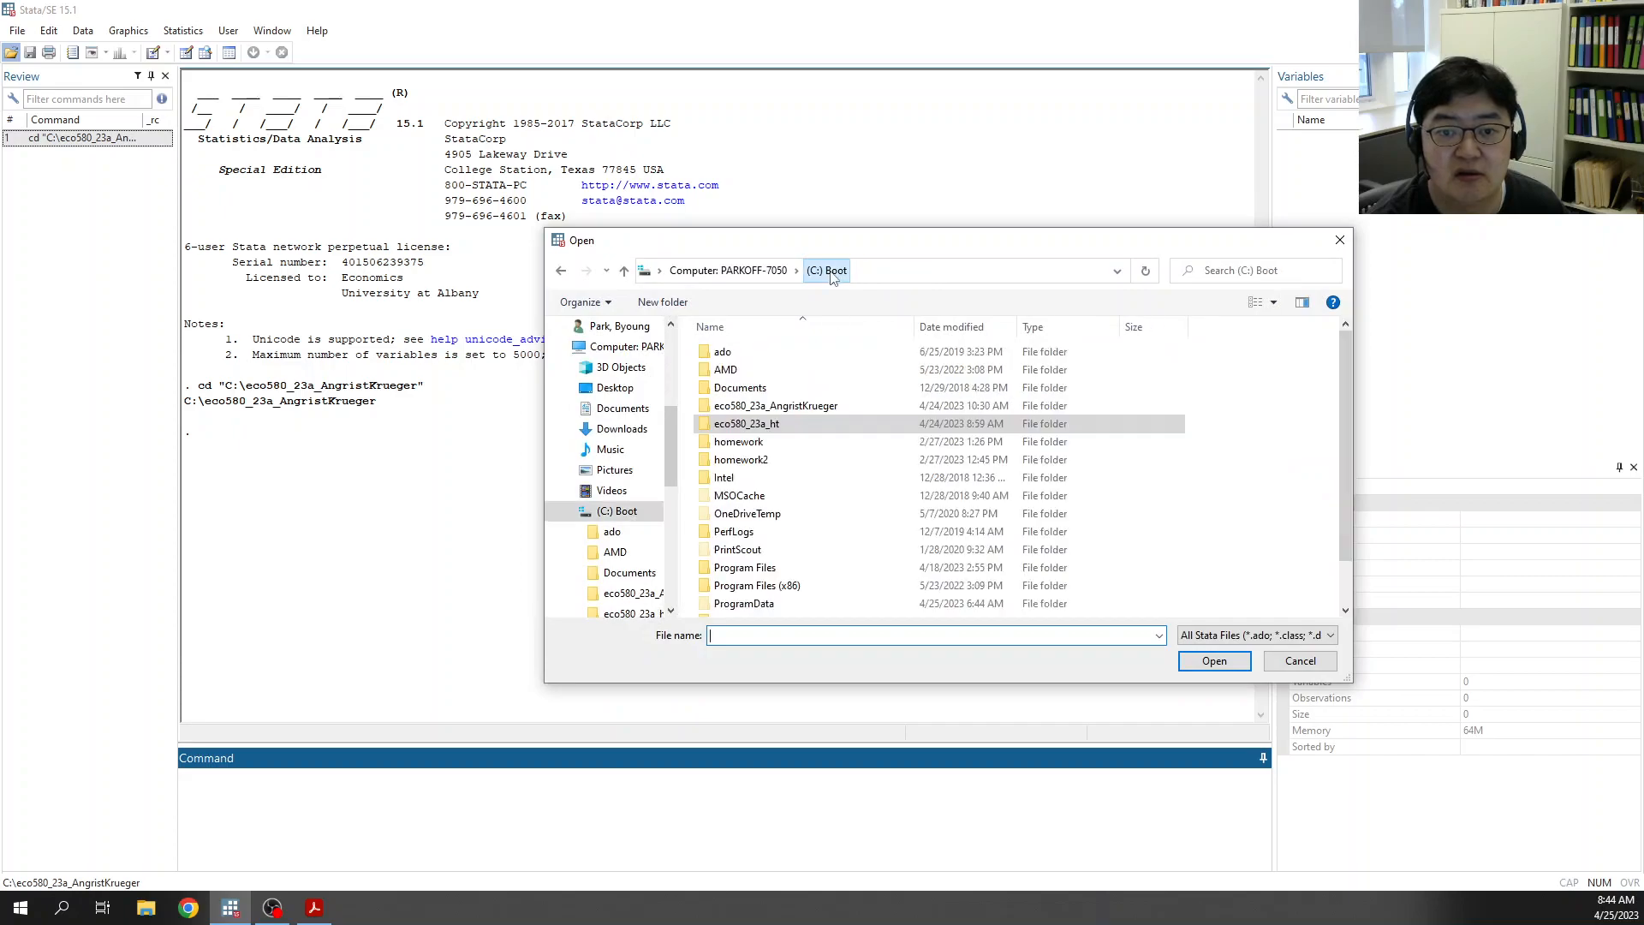
double_click(775, 406)
double_click(796, 355)
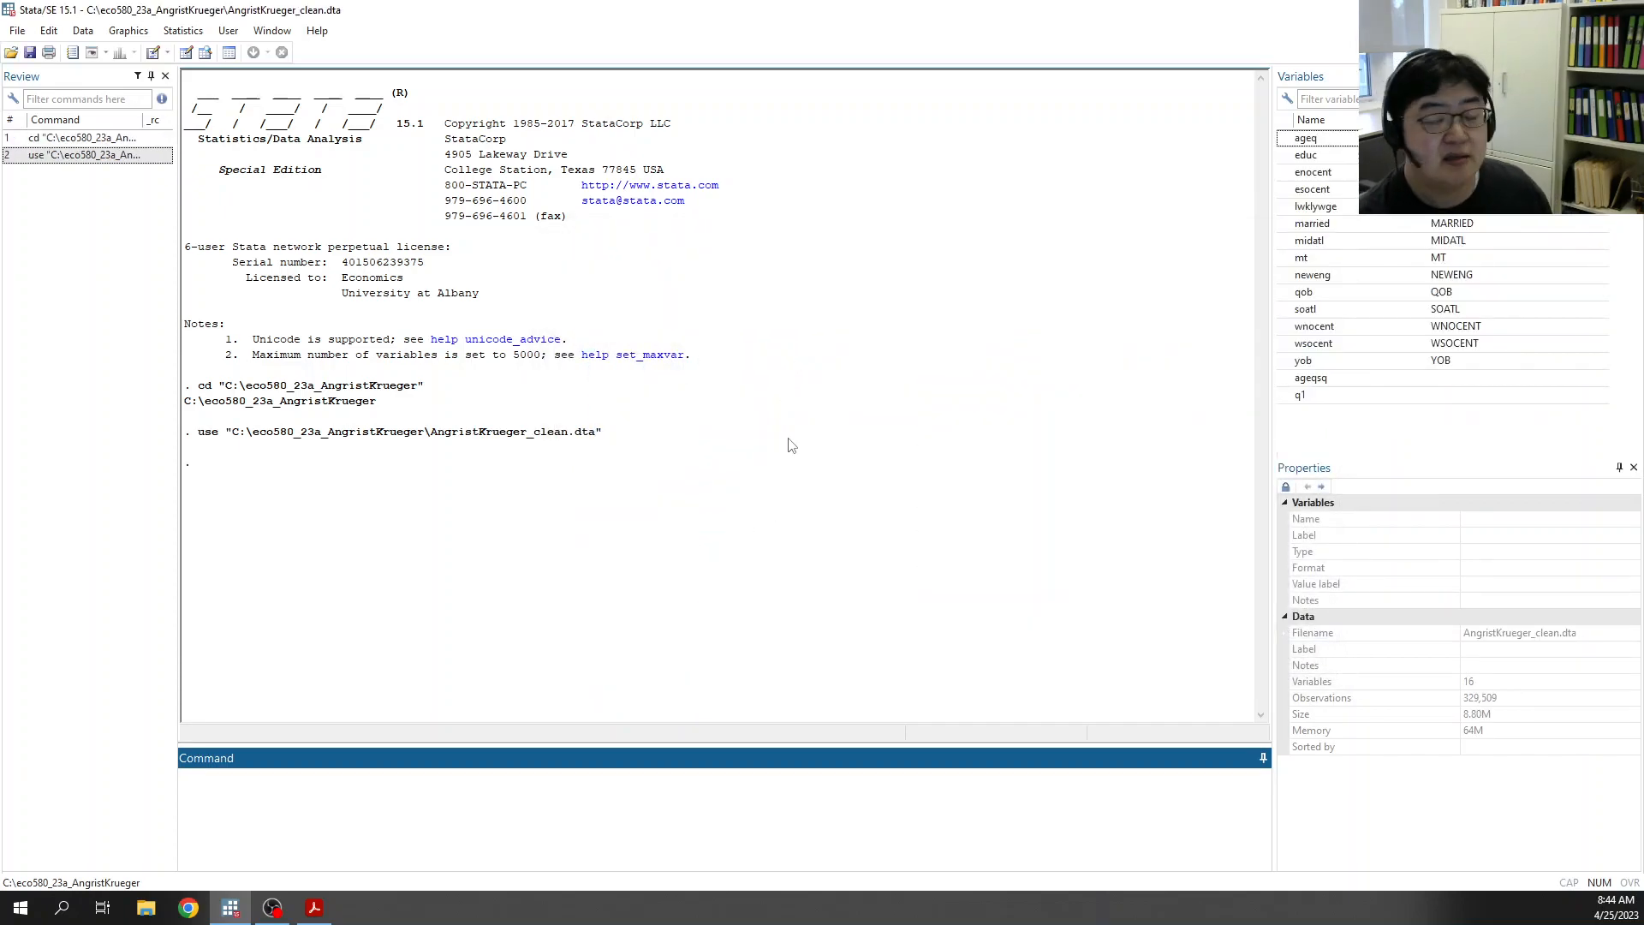
Step: Estimate the mean of educ for each quarter of birth by running mean educ, over( qob)
left_click(1307, 157)
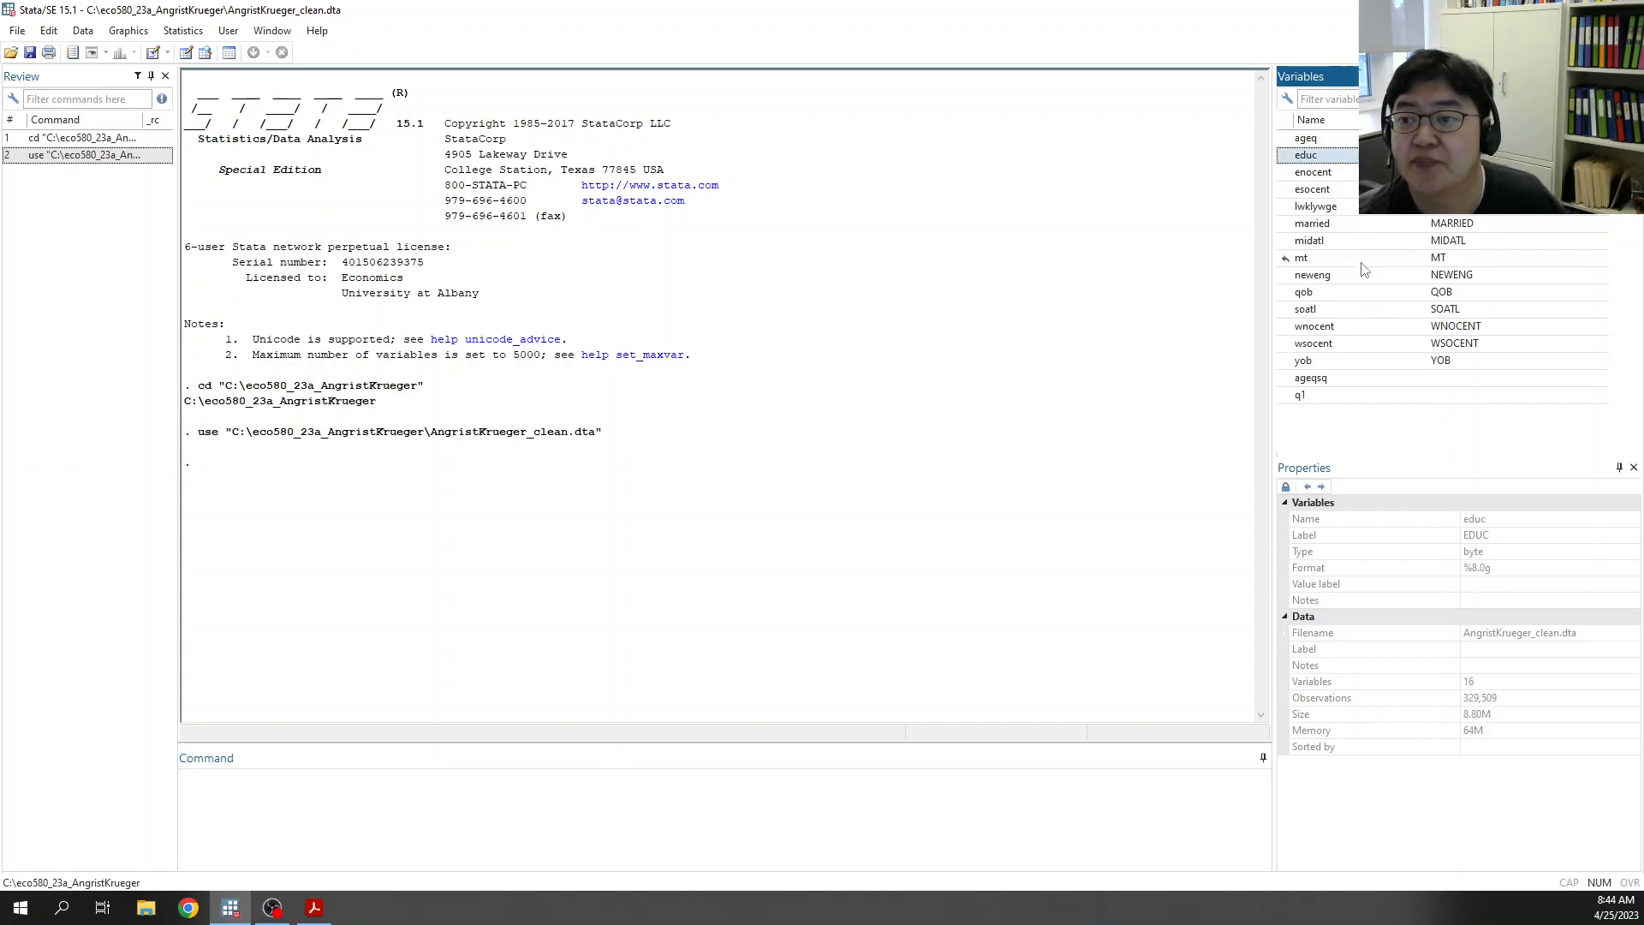
left_click(1323, 208)
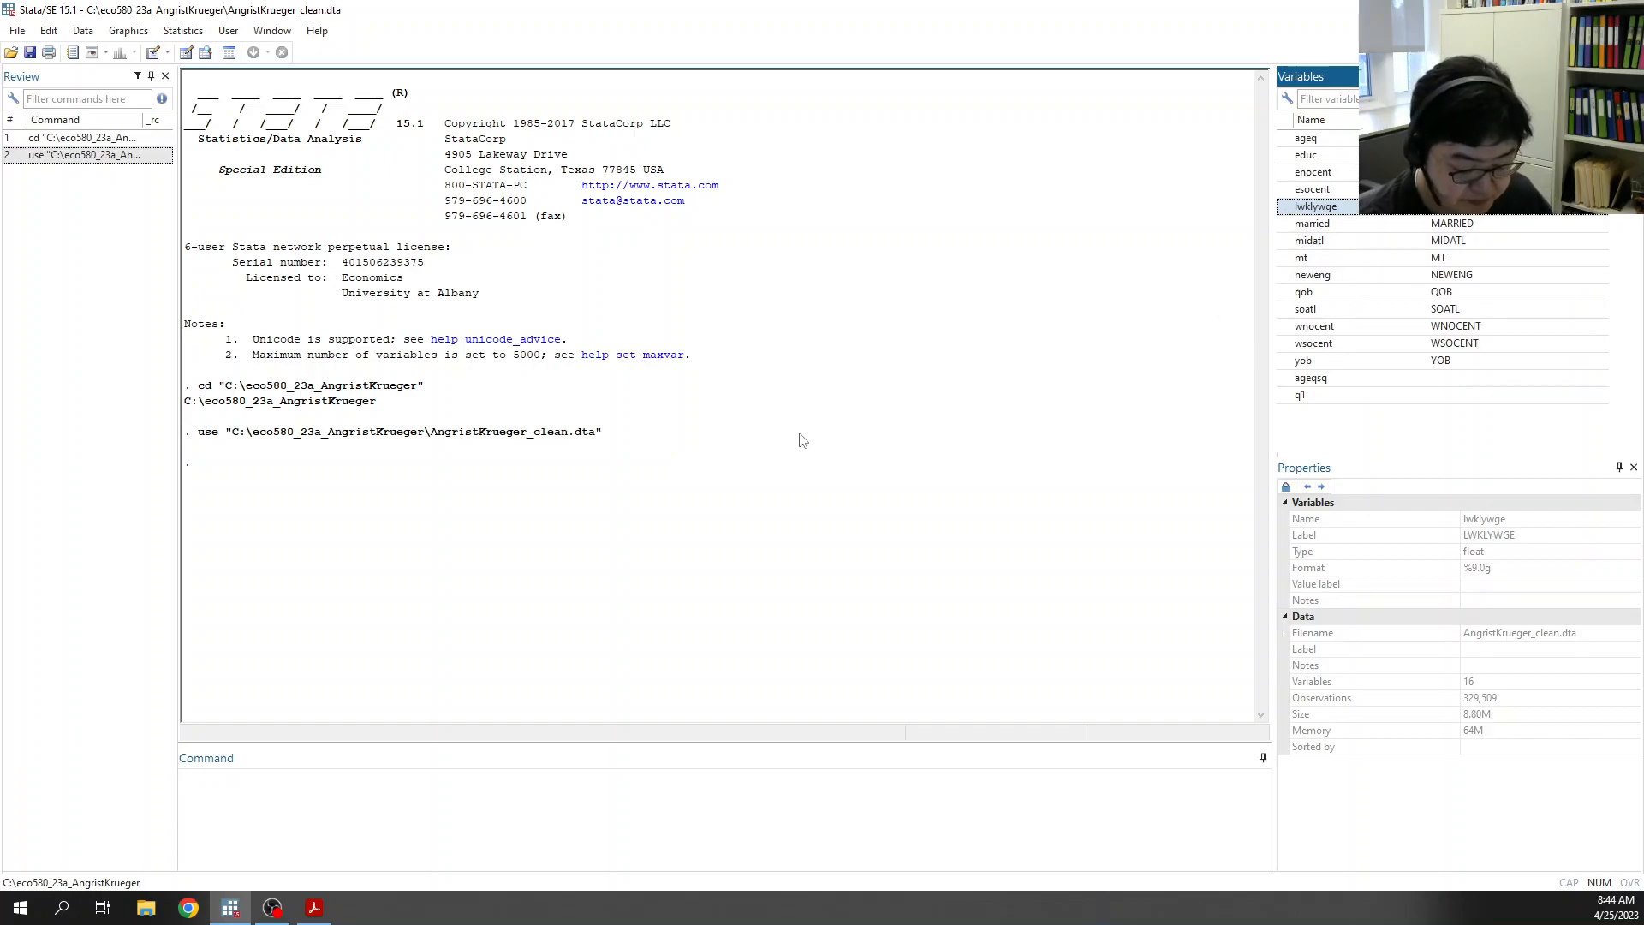
left_click(512, 827)
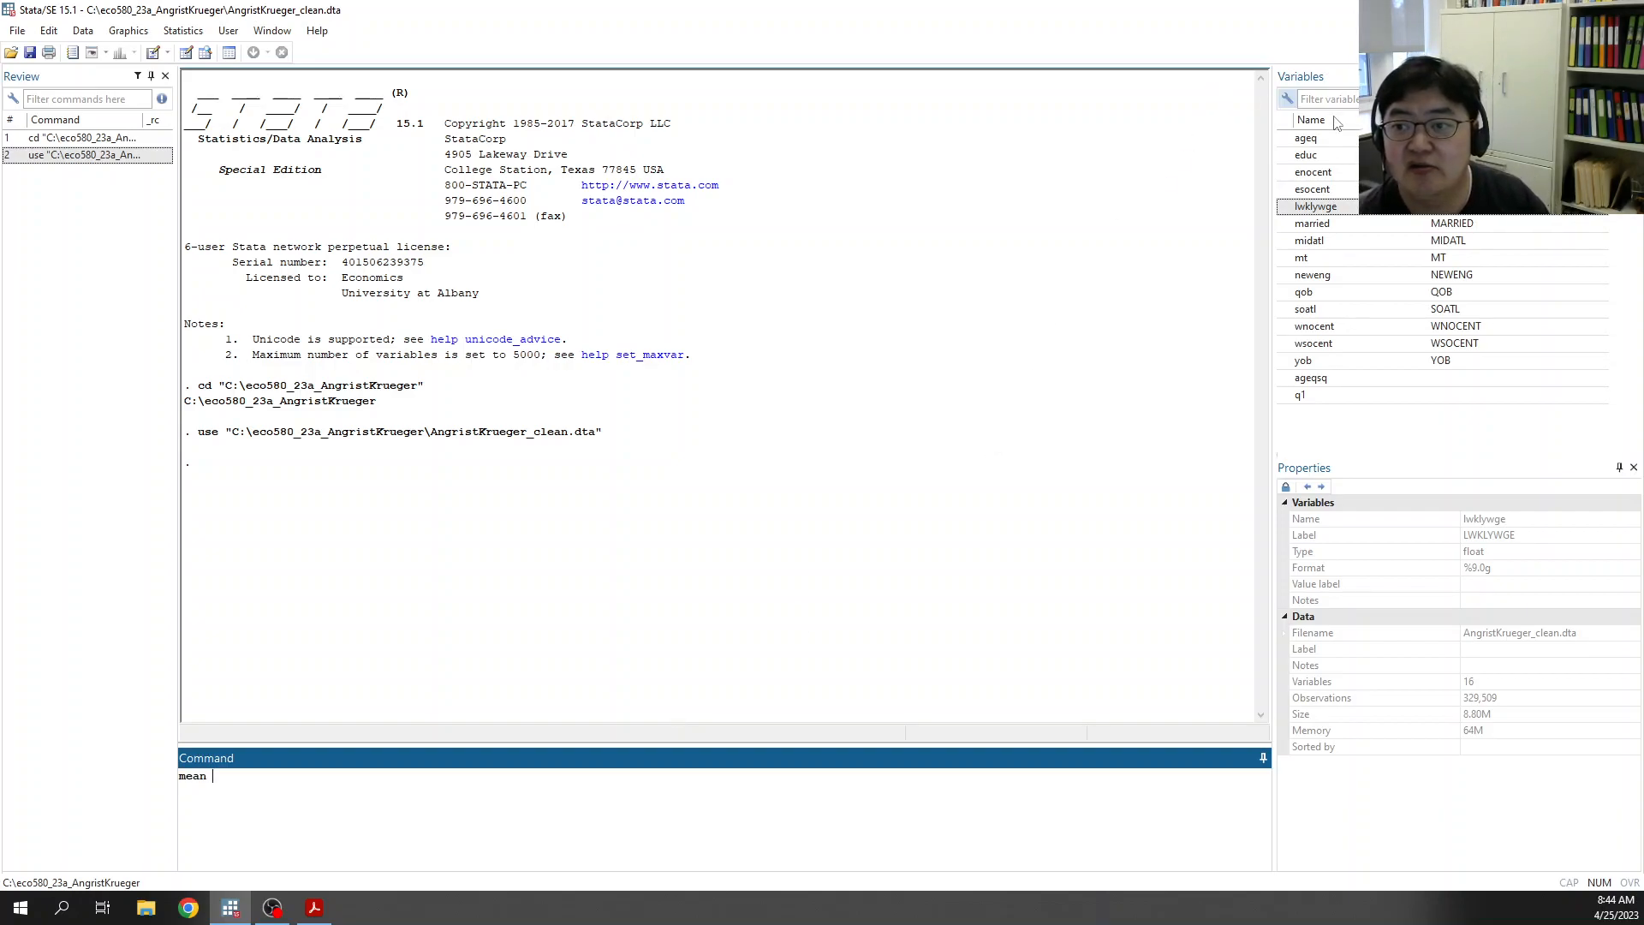
left_click(1306, 155)
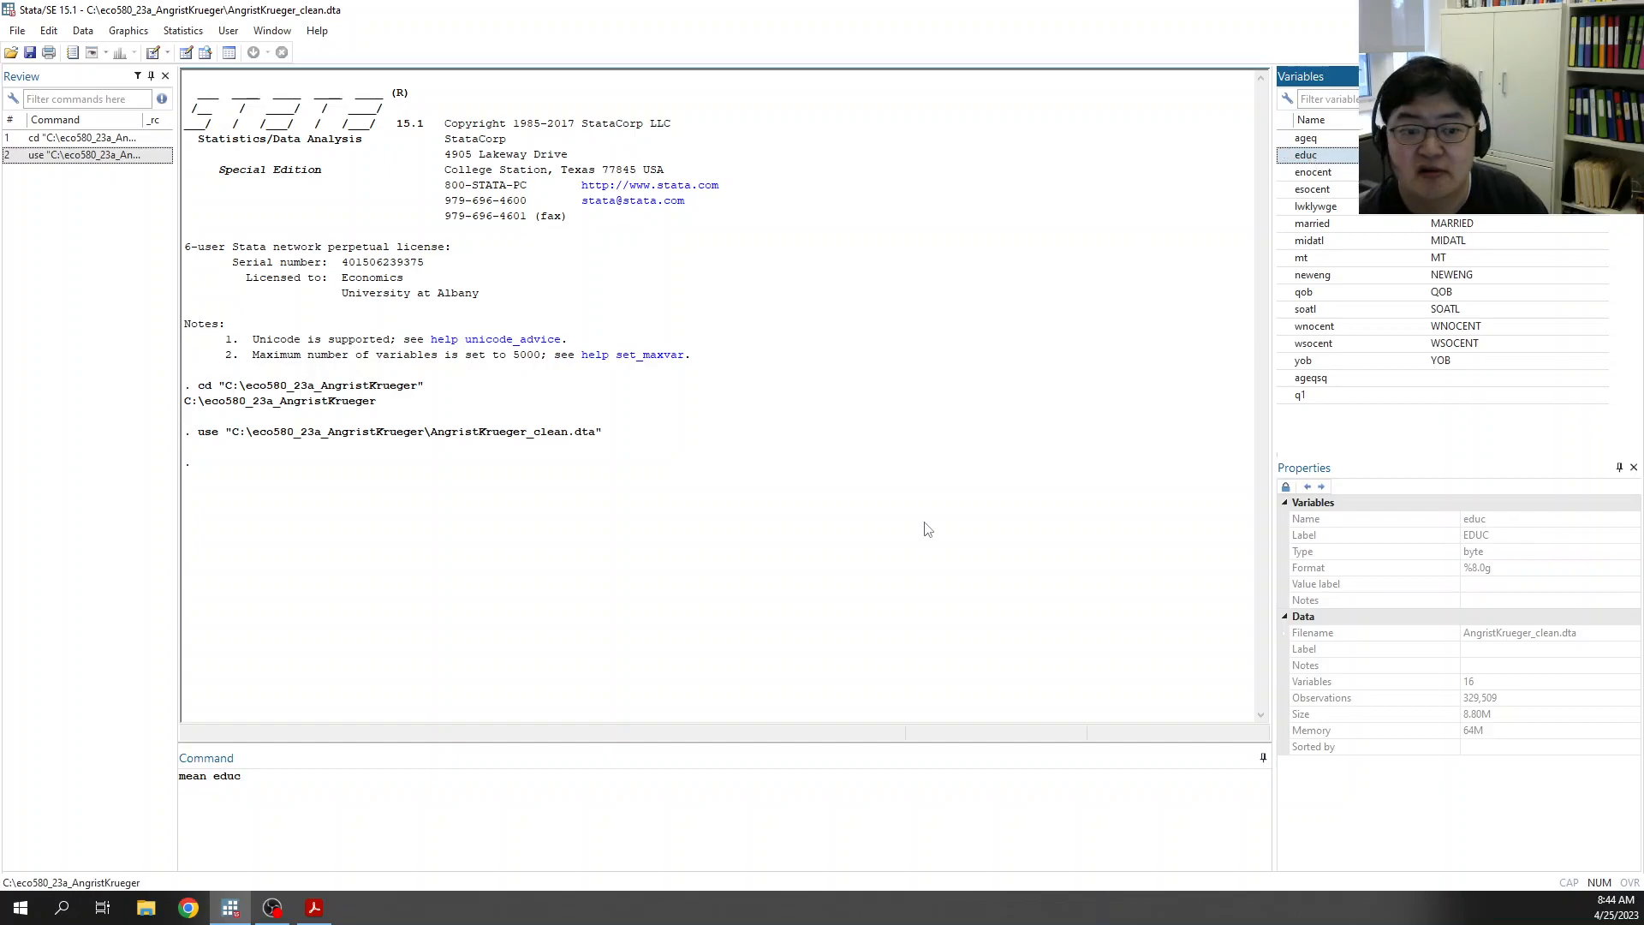
left_click(463, 795)
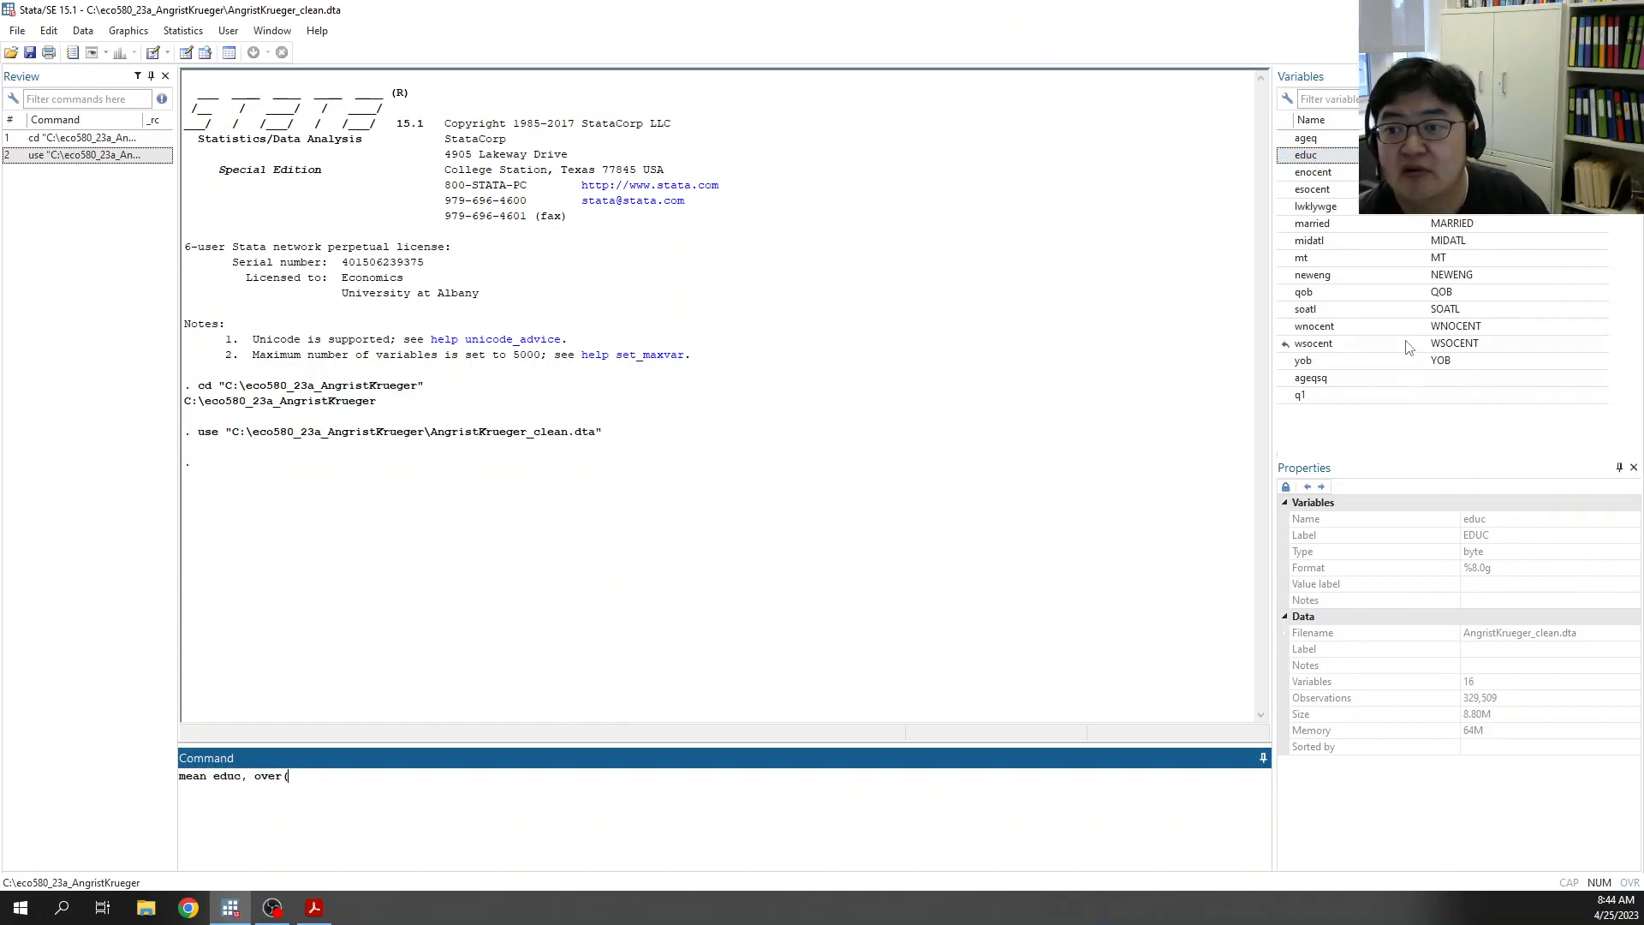
left_click(1303, 292)
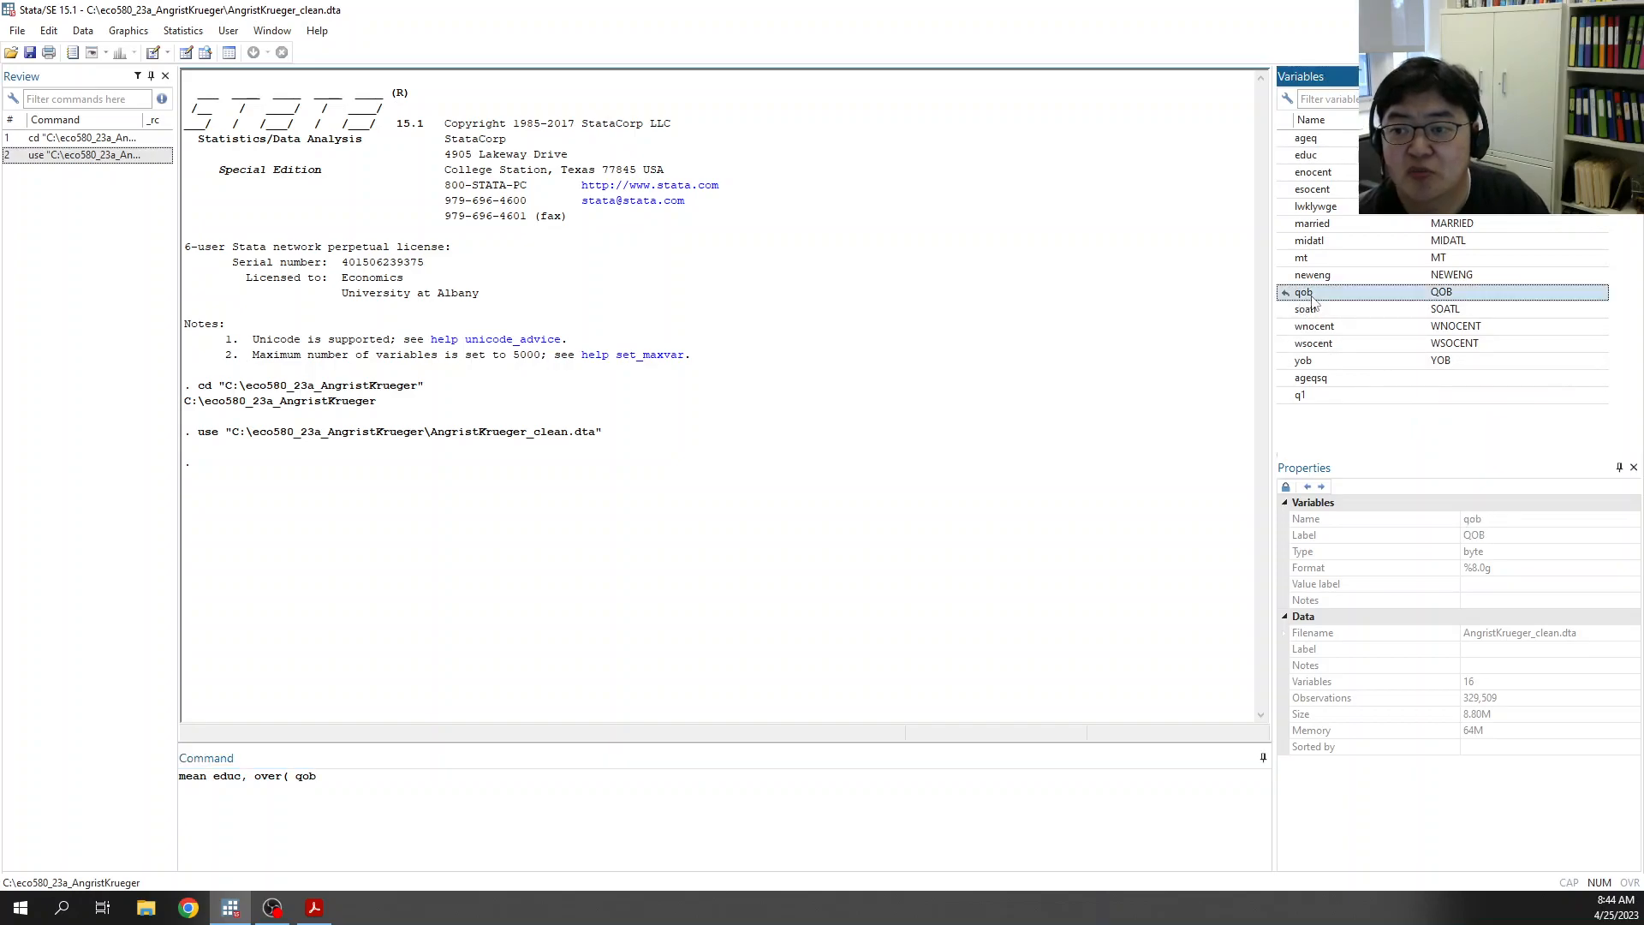
left_click(615, 792)
type(")")
key("Return")
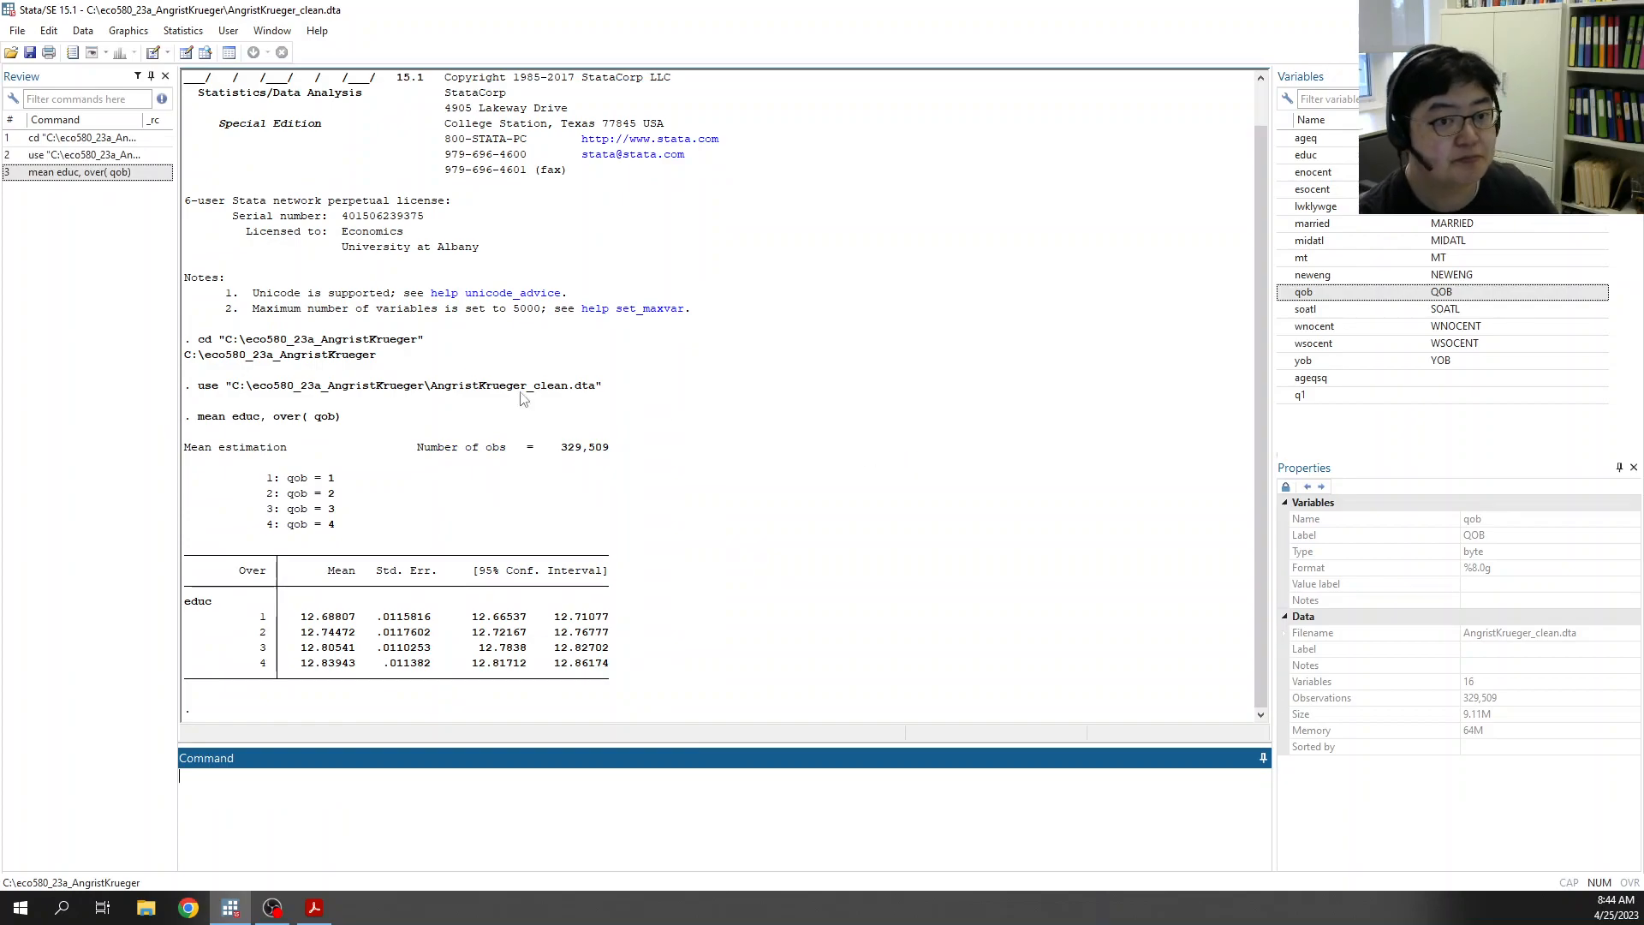
Step: Examine the mean educ command and compare its estimated means across the four quarters of birth
left_click_drag(199, 417, 336, 420)
left_click(241, 420)
left_click(441, 505)
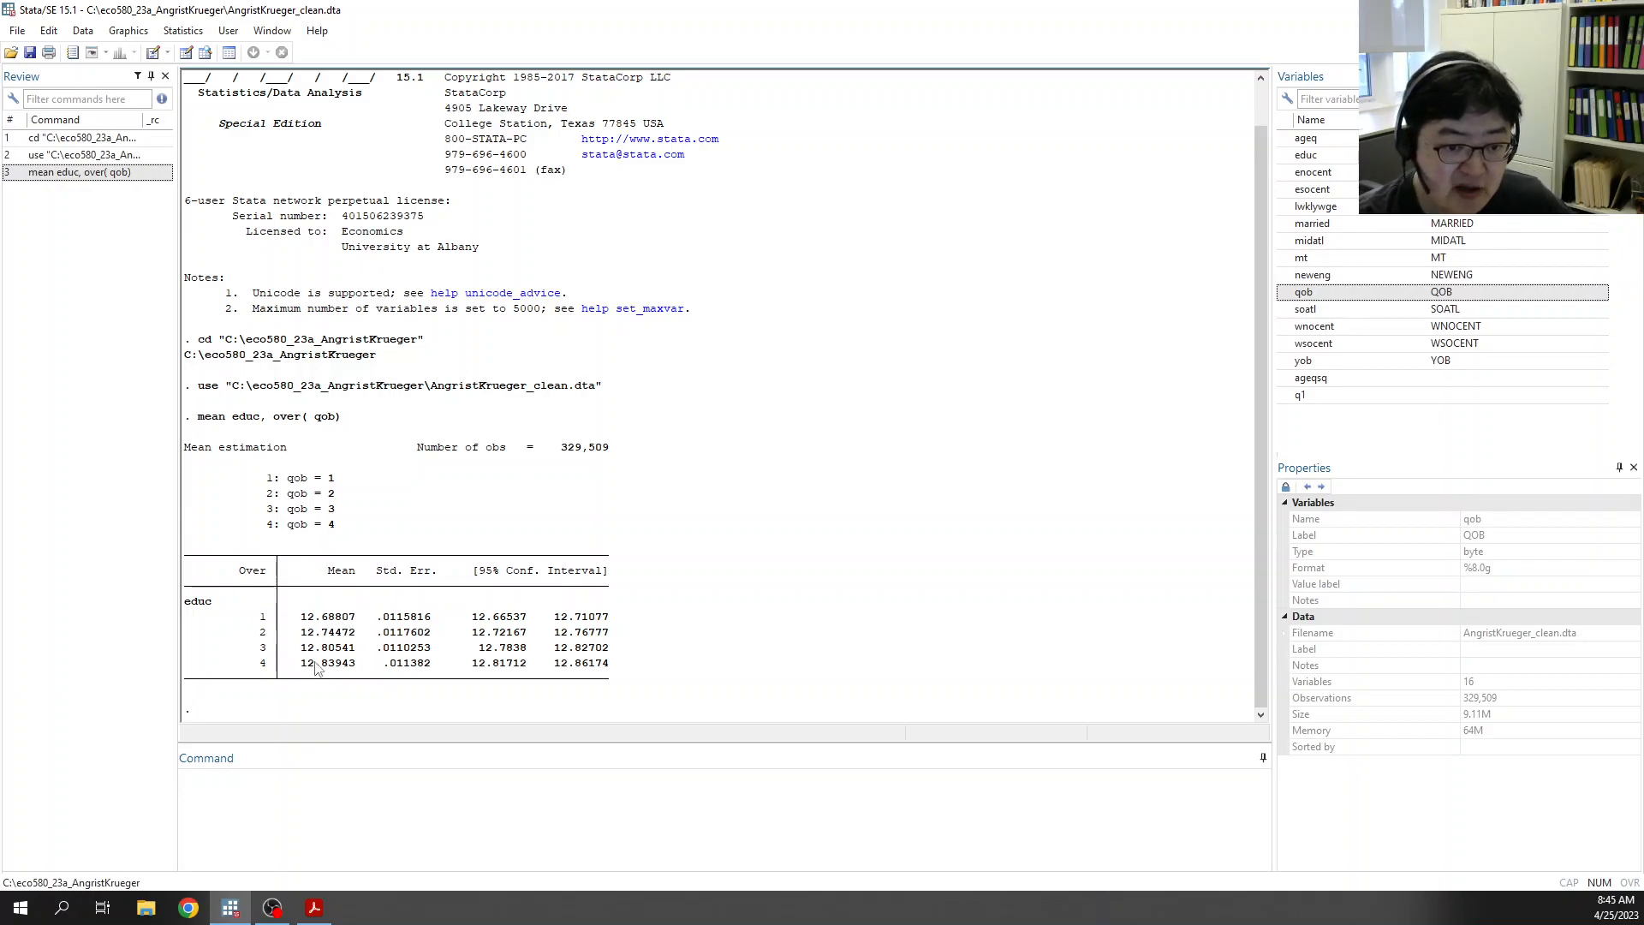
left_click_drag(300, 618, 356, 622)
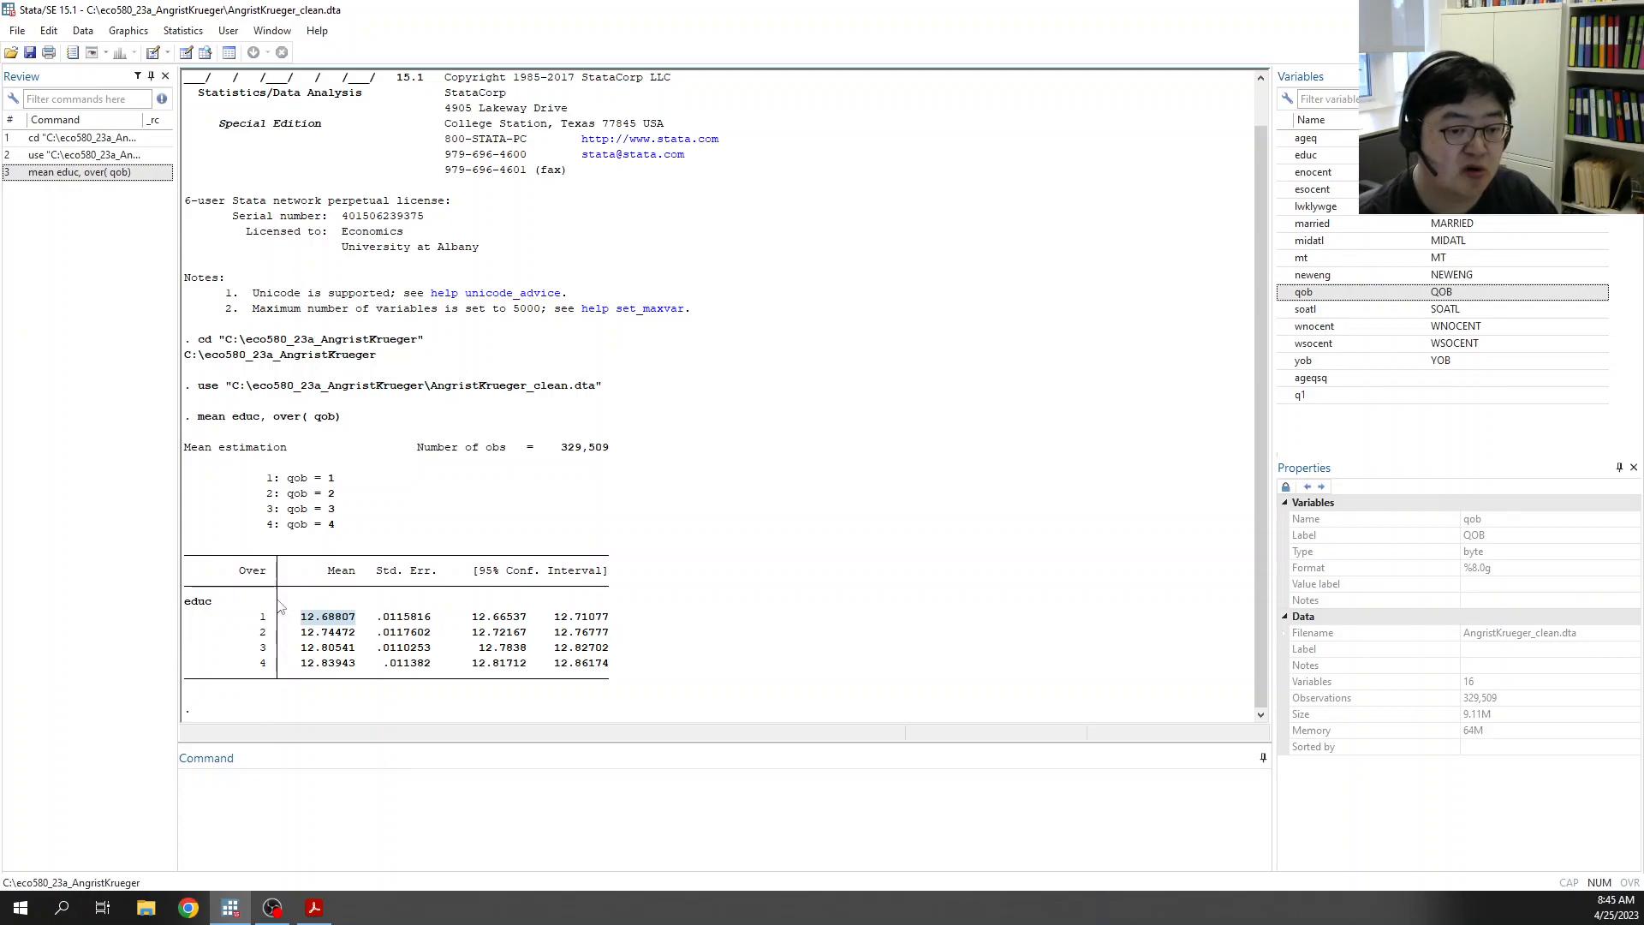
left_click(358, 660)
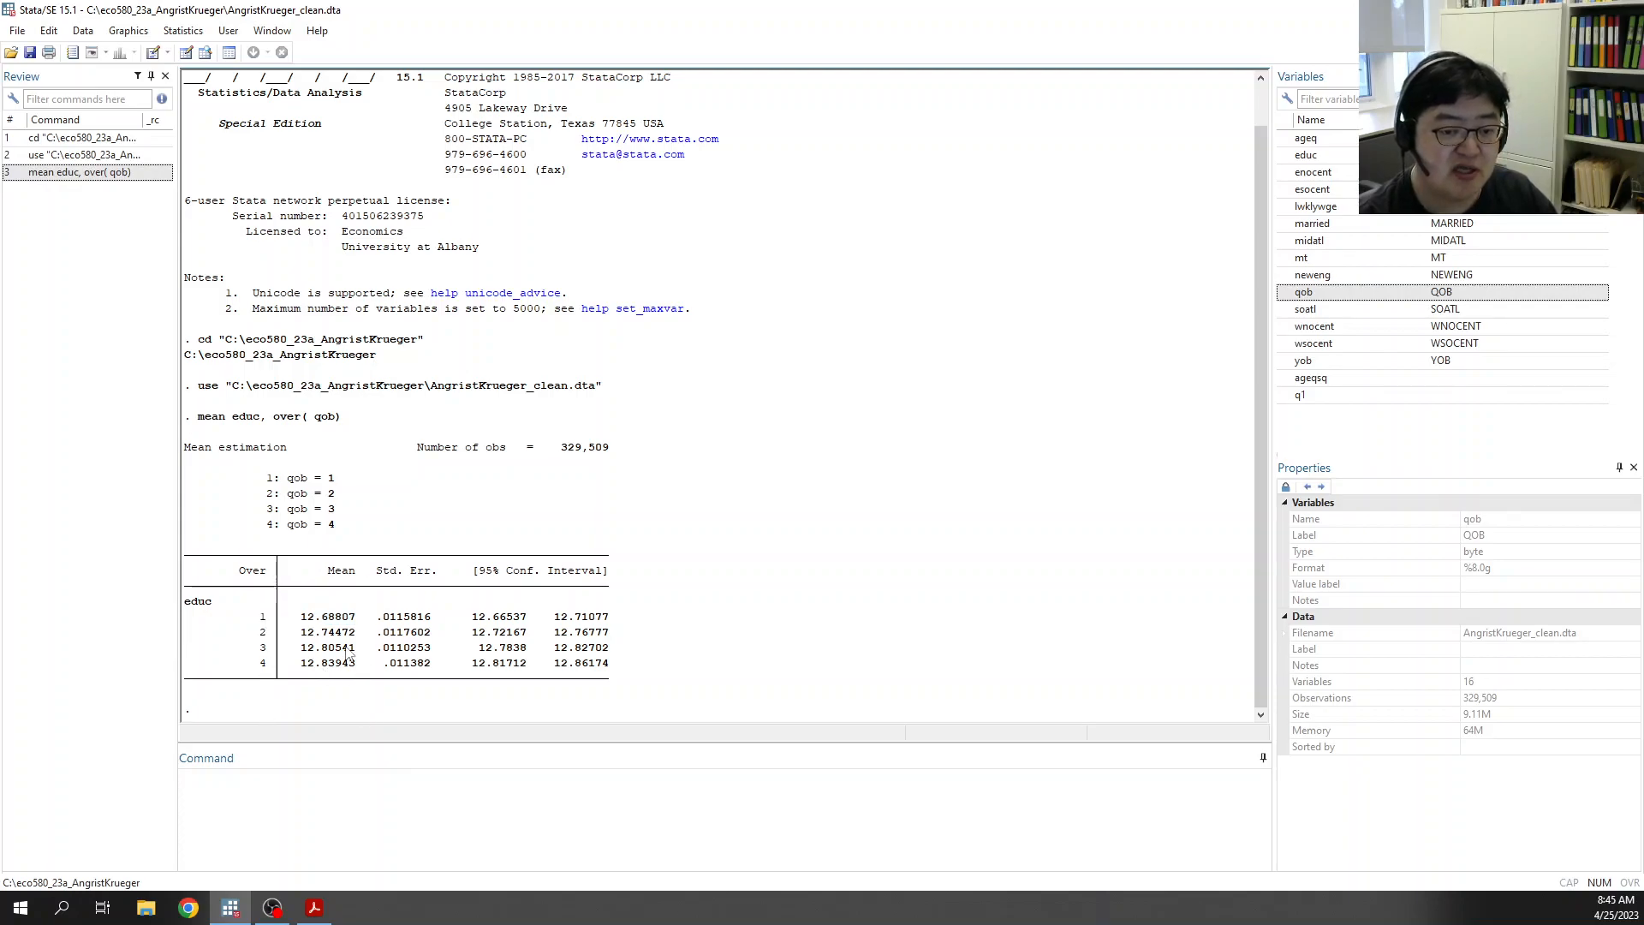
Step: Estimate the mean log weekly wage for each quarter of birth by running mean lwklywge, over(qob)
left_click(738, 799)
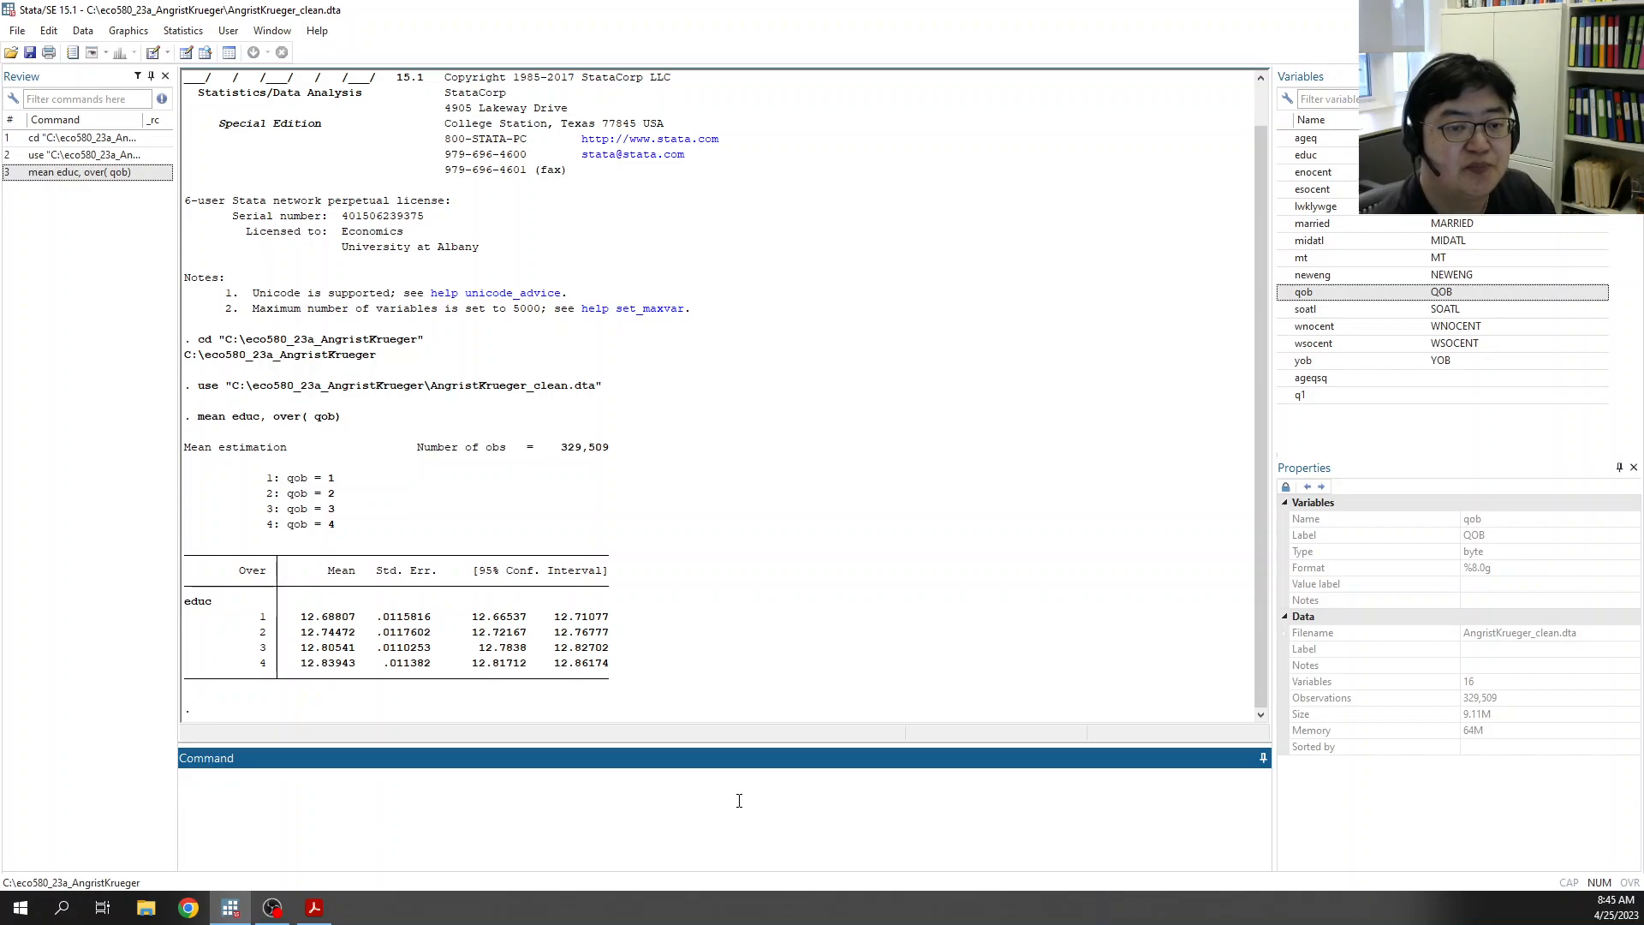
type("mean")
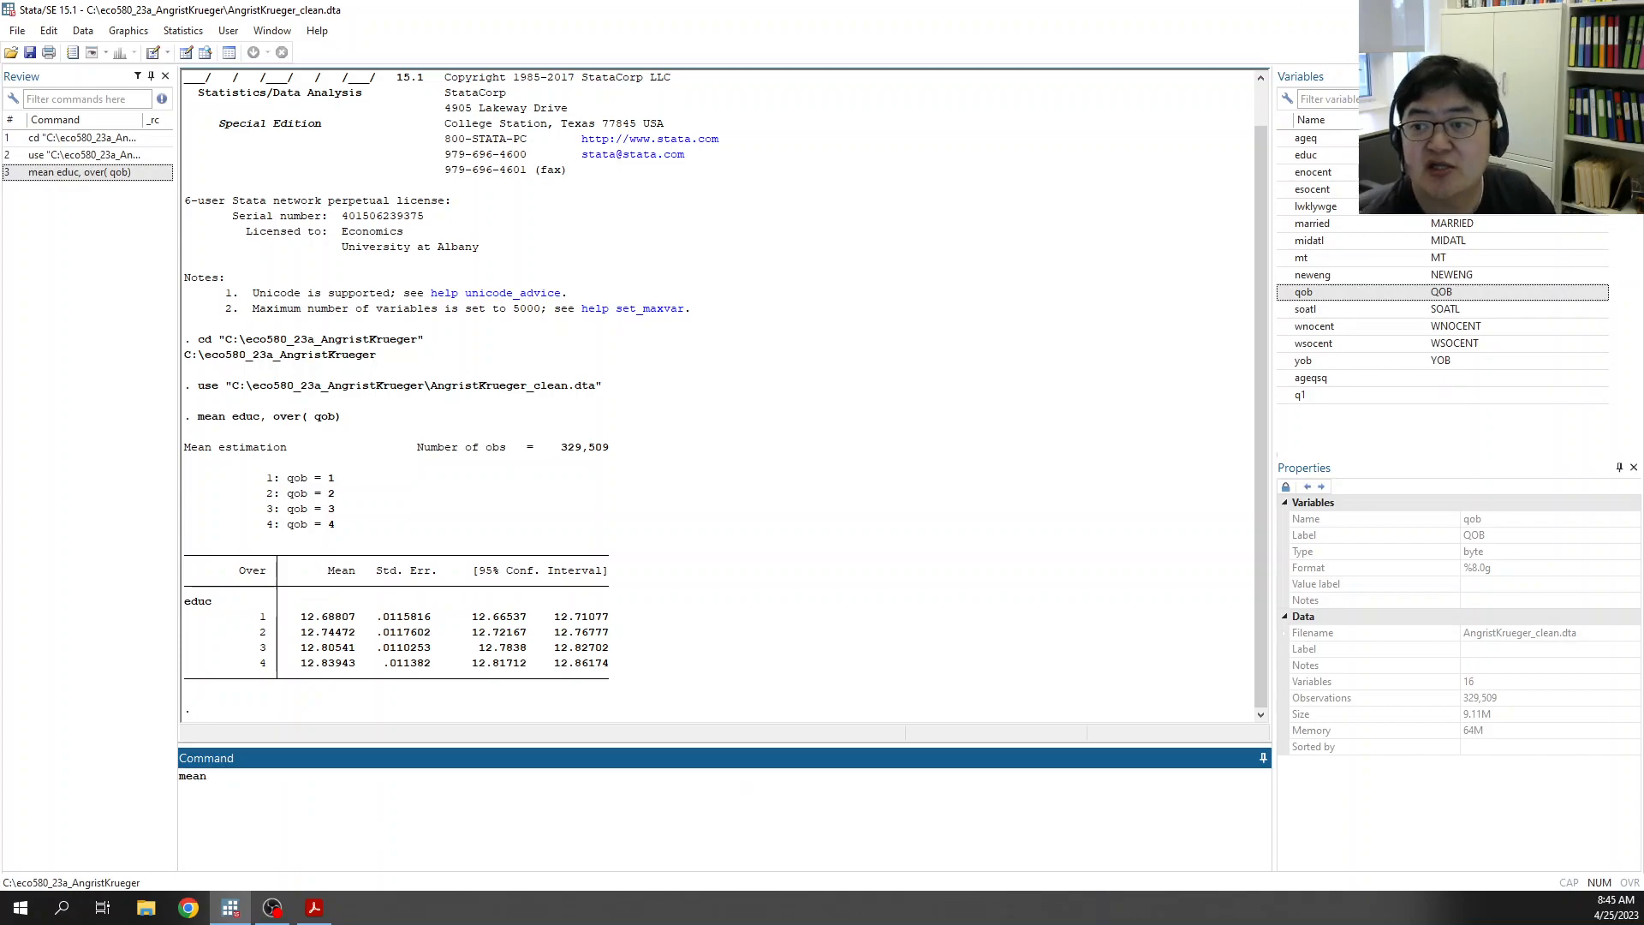
double_click(1316, 206)
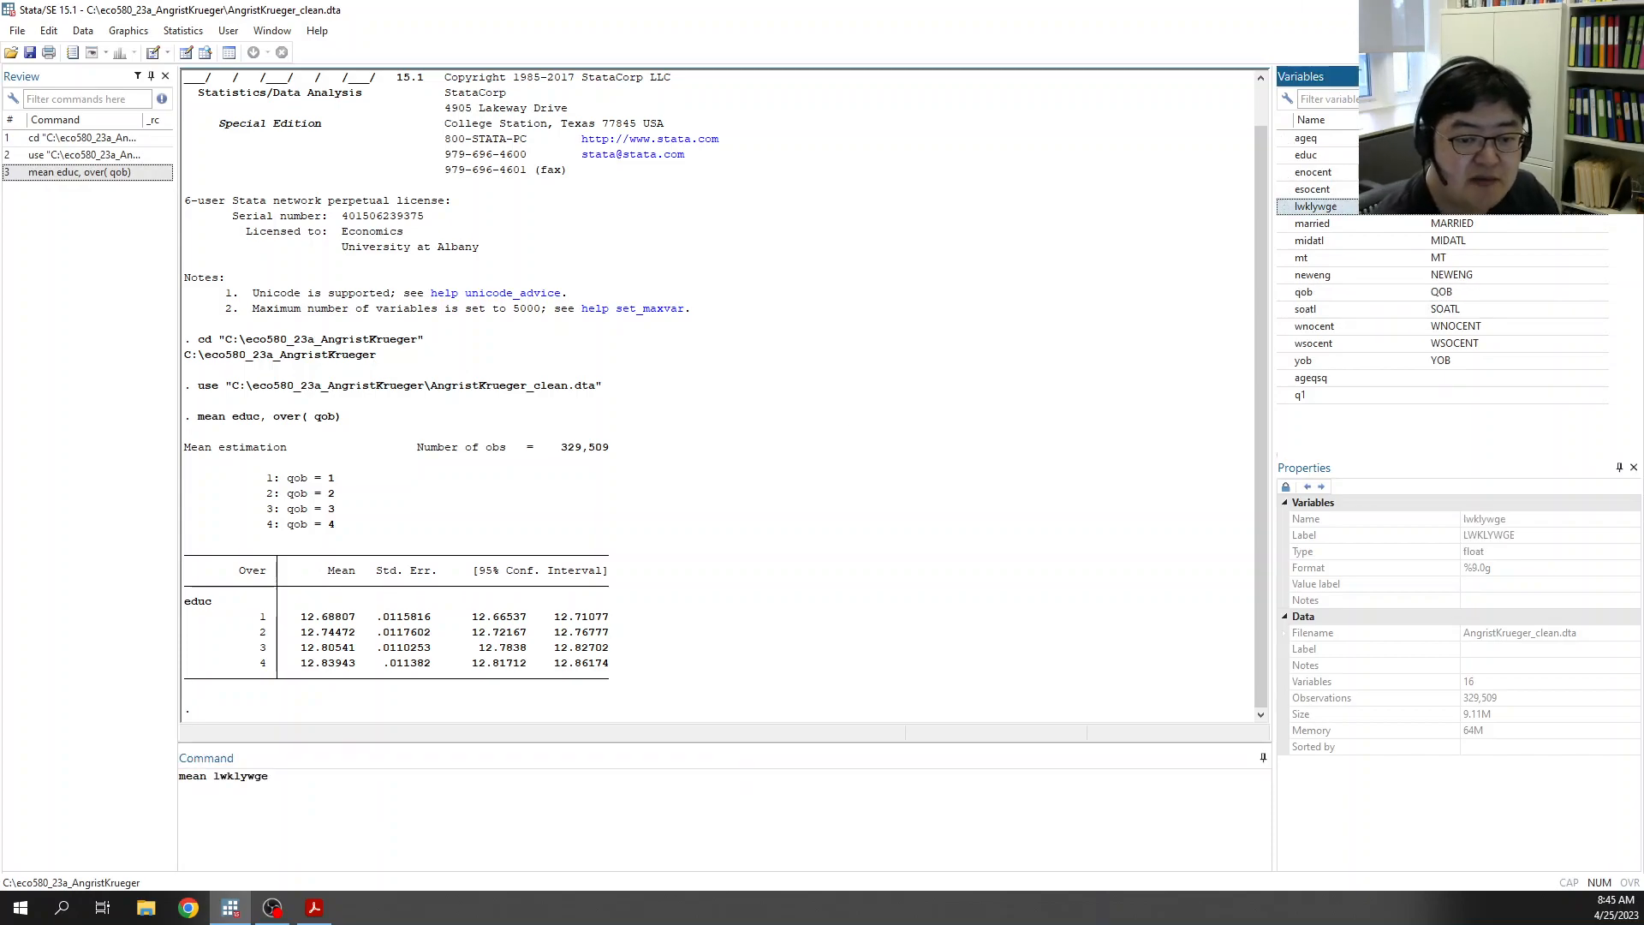
left_click(339, 797)
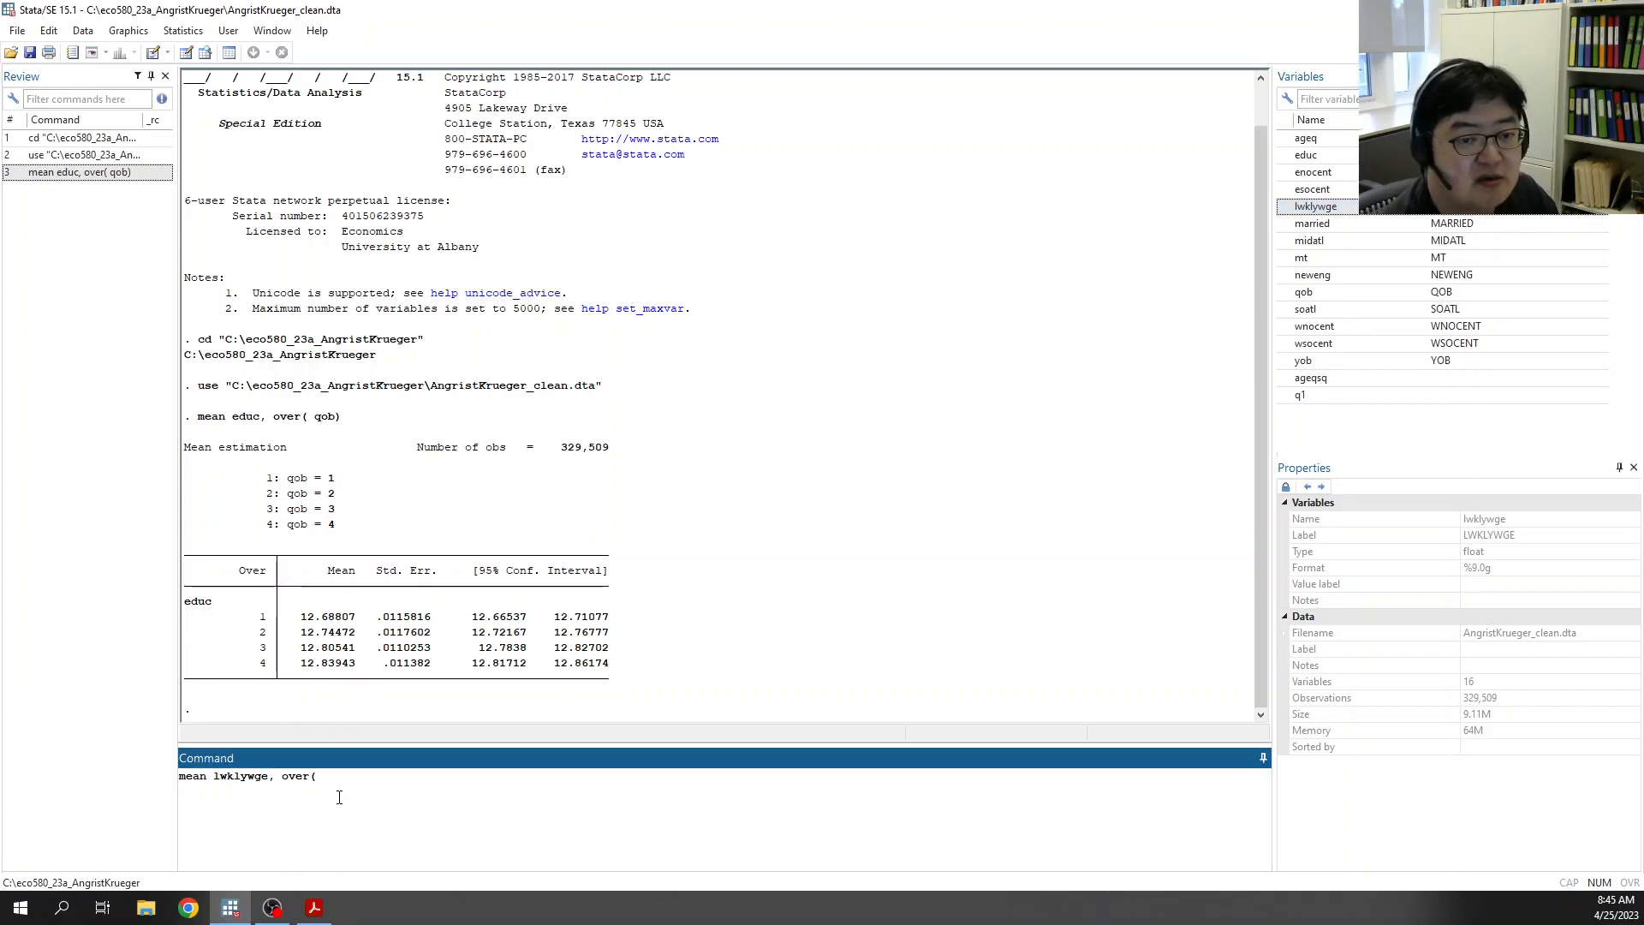
type("qob)")
key("Return")
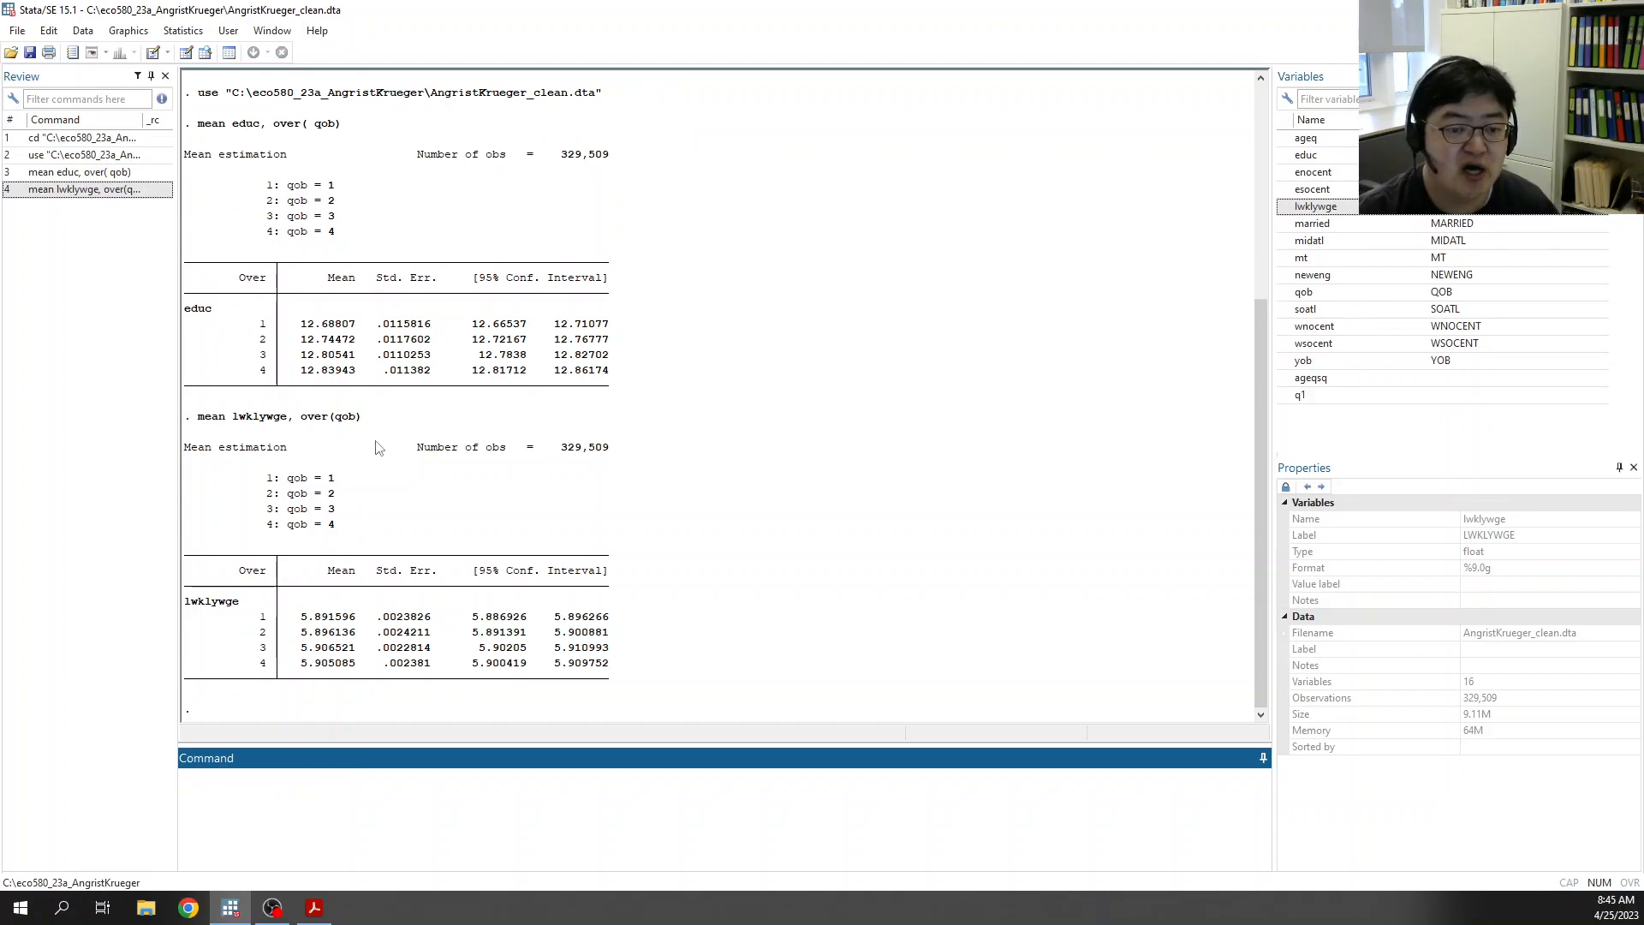
Step: Compare the estimated lwklywge means across the four quarters of birth
double_click(263, 631)
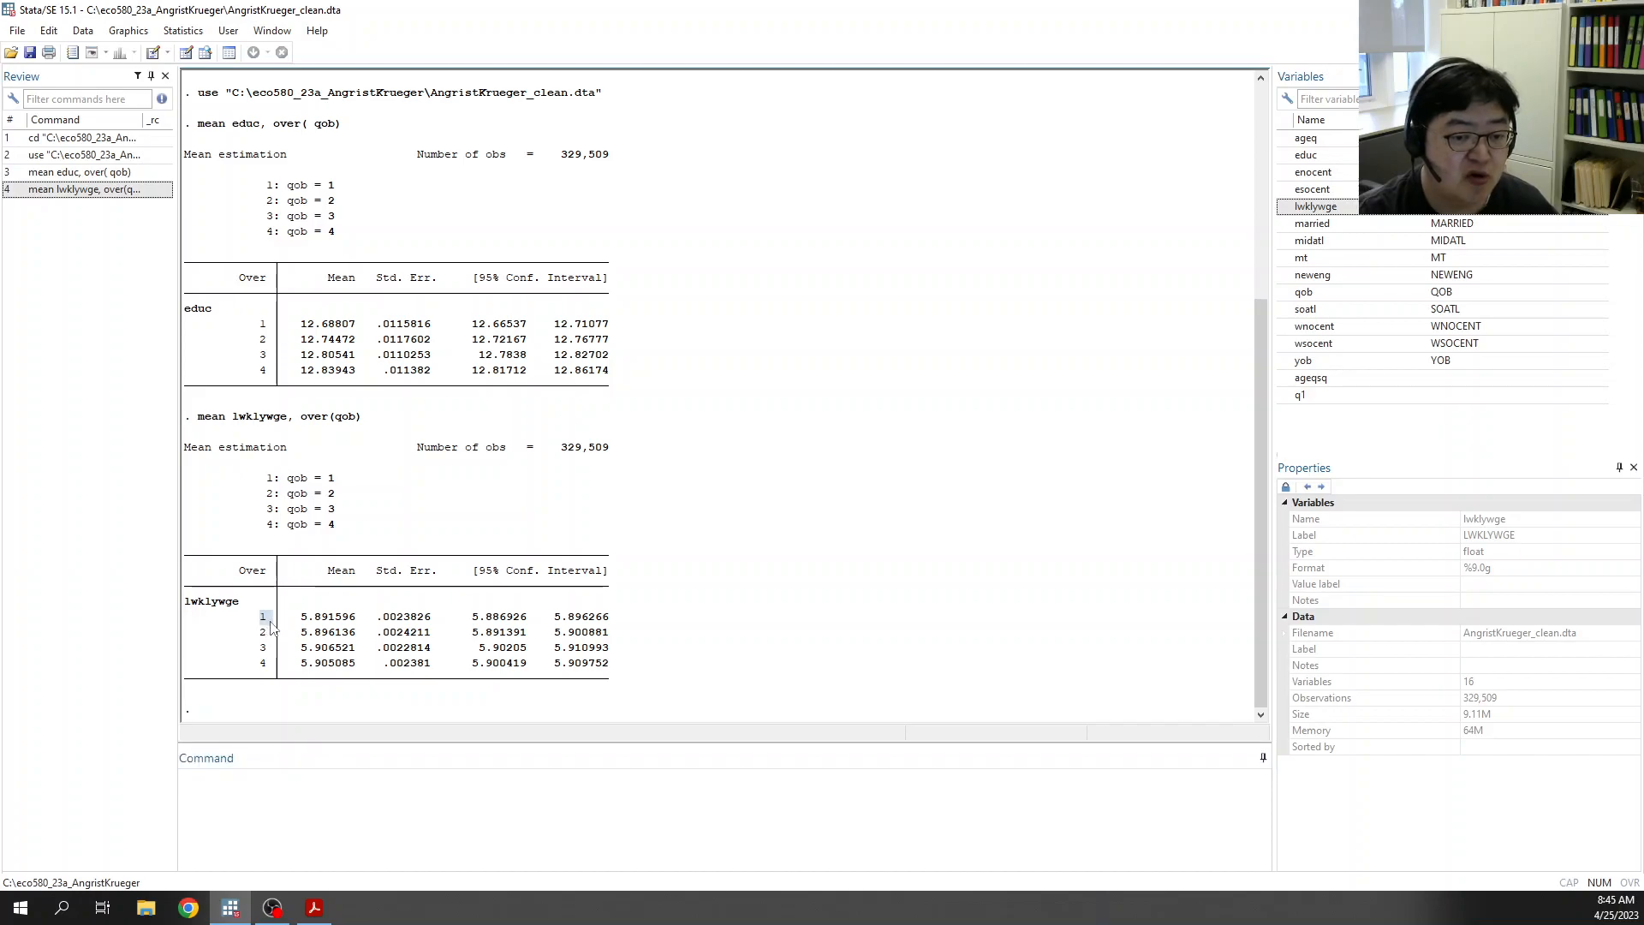
left_click(309, 658)
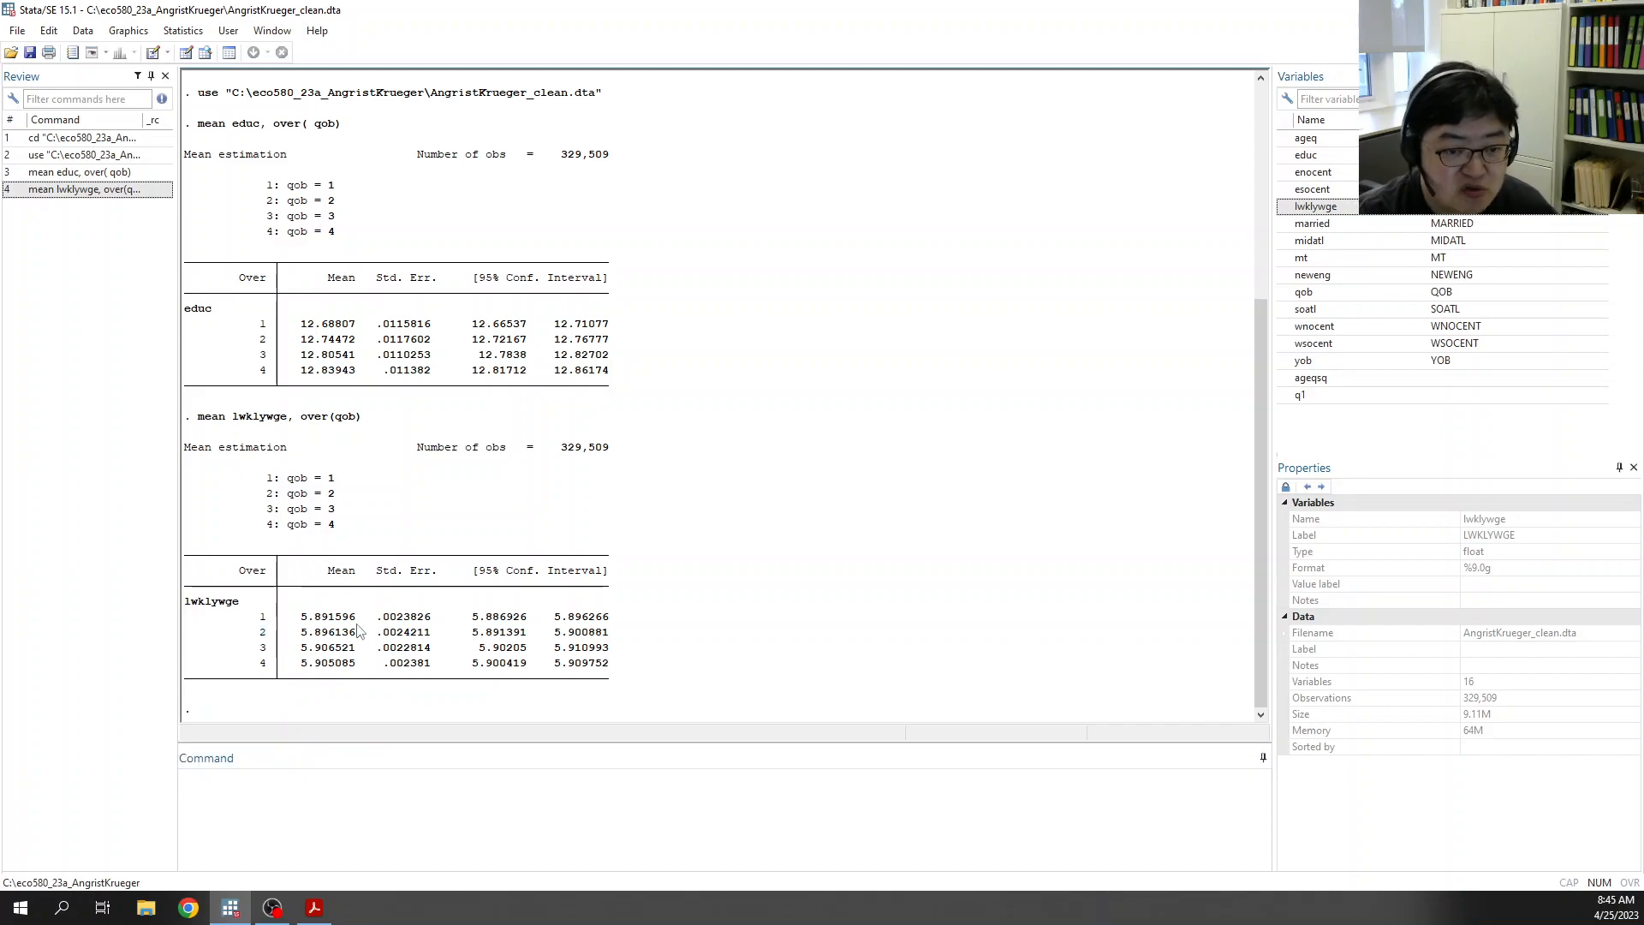
mouse_move(334, 650)
left_mouse_down()
mouse_move(341, 618)
mouse_move(334, 650)
left_mouse_up()
left_click(336, 664)
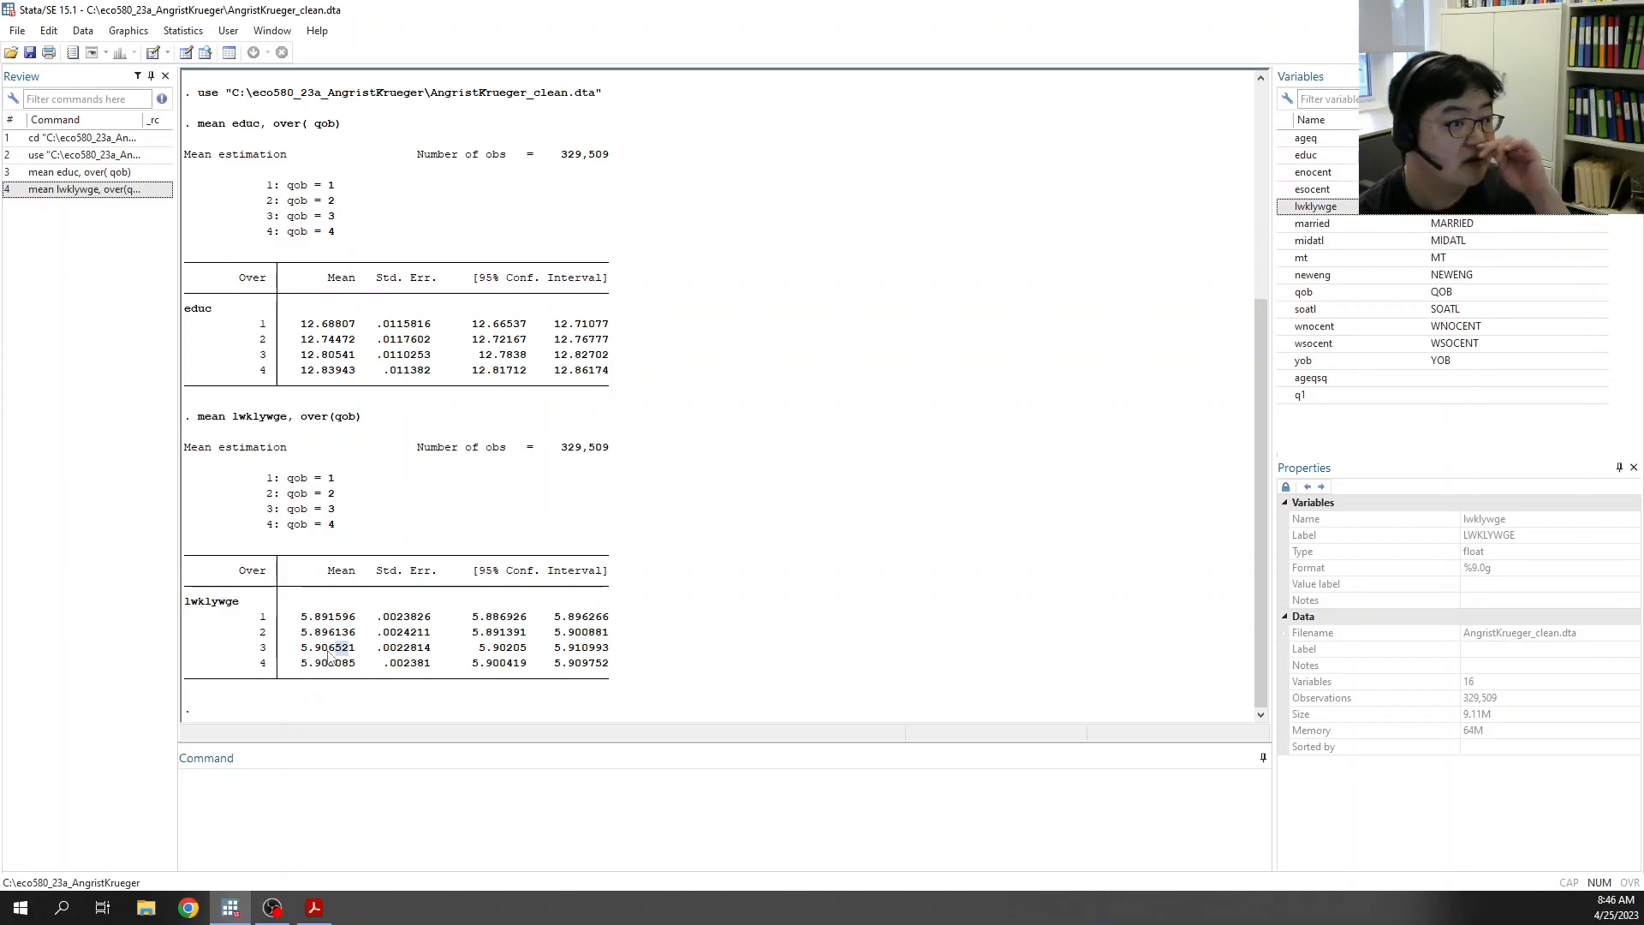
left_click(347, 664)
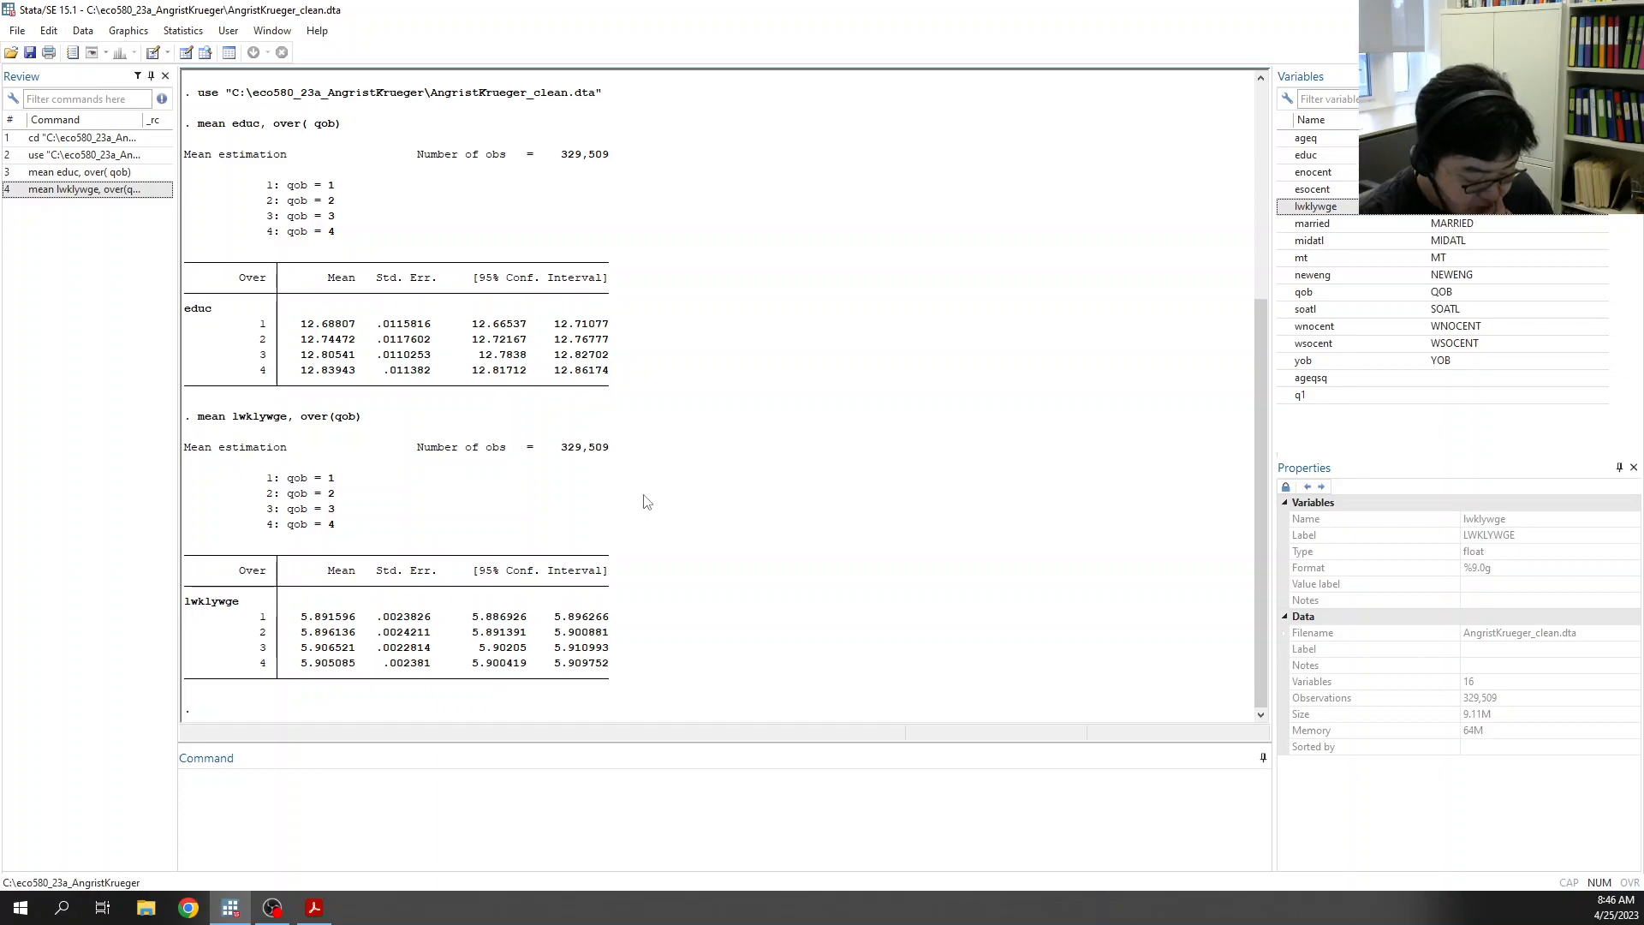
Step: Run an OLS regression of log weekly wage on education with regress lwklywge educ
left_click(384, 810)
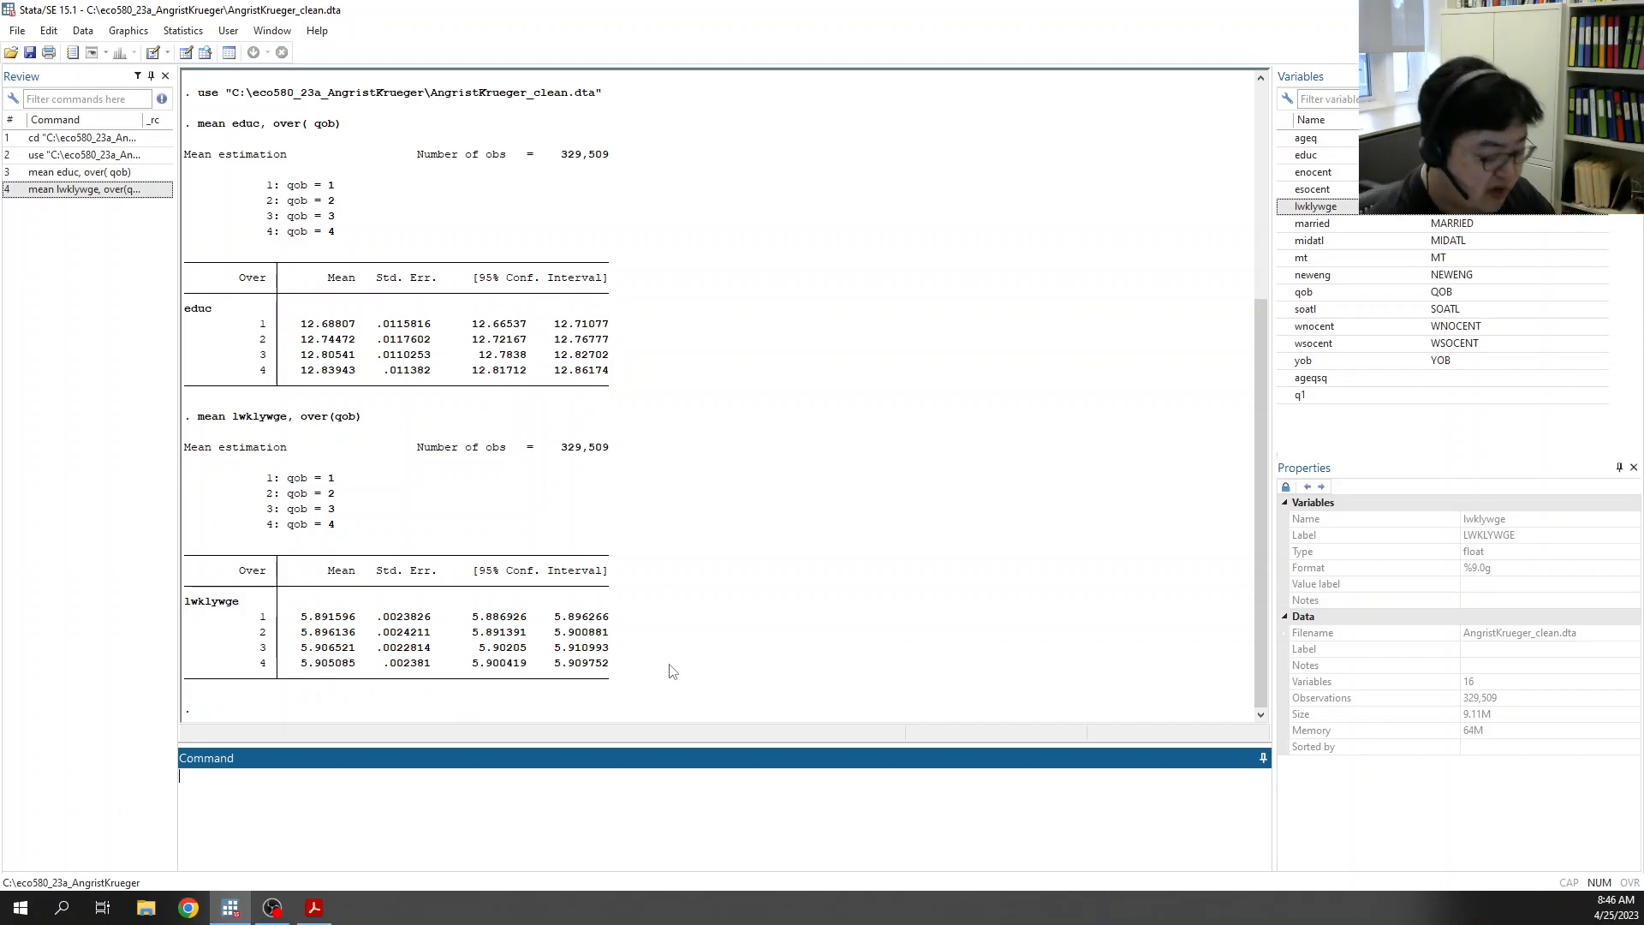
type("regress")
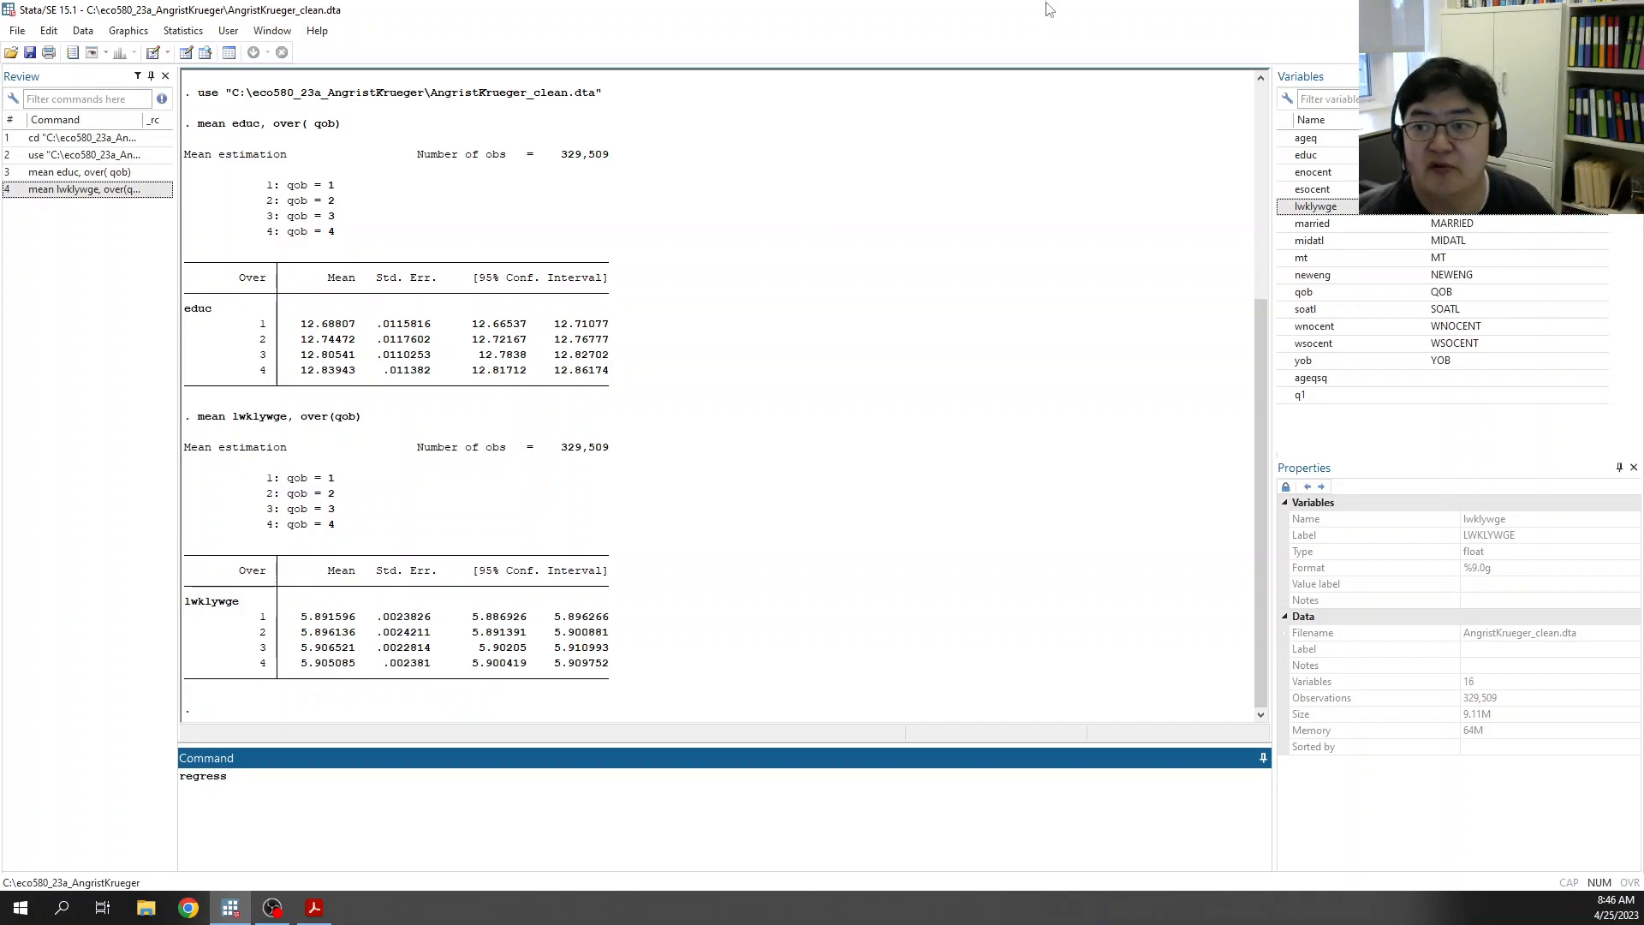
double_click(1310, 206)
left_click(588, 790)
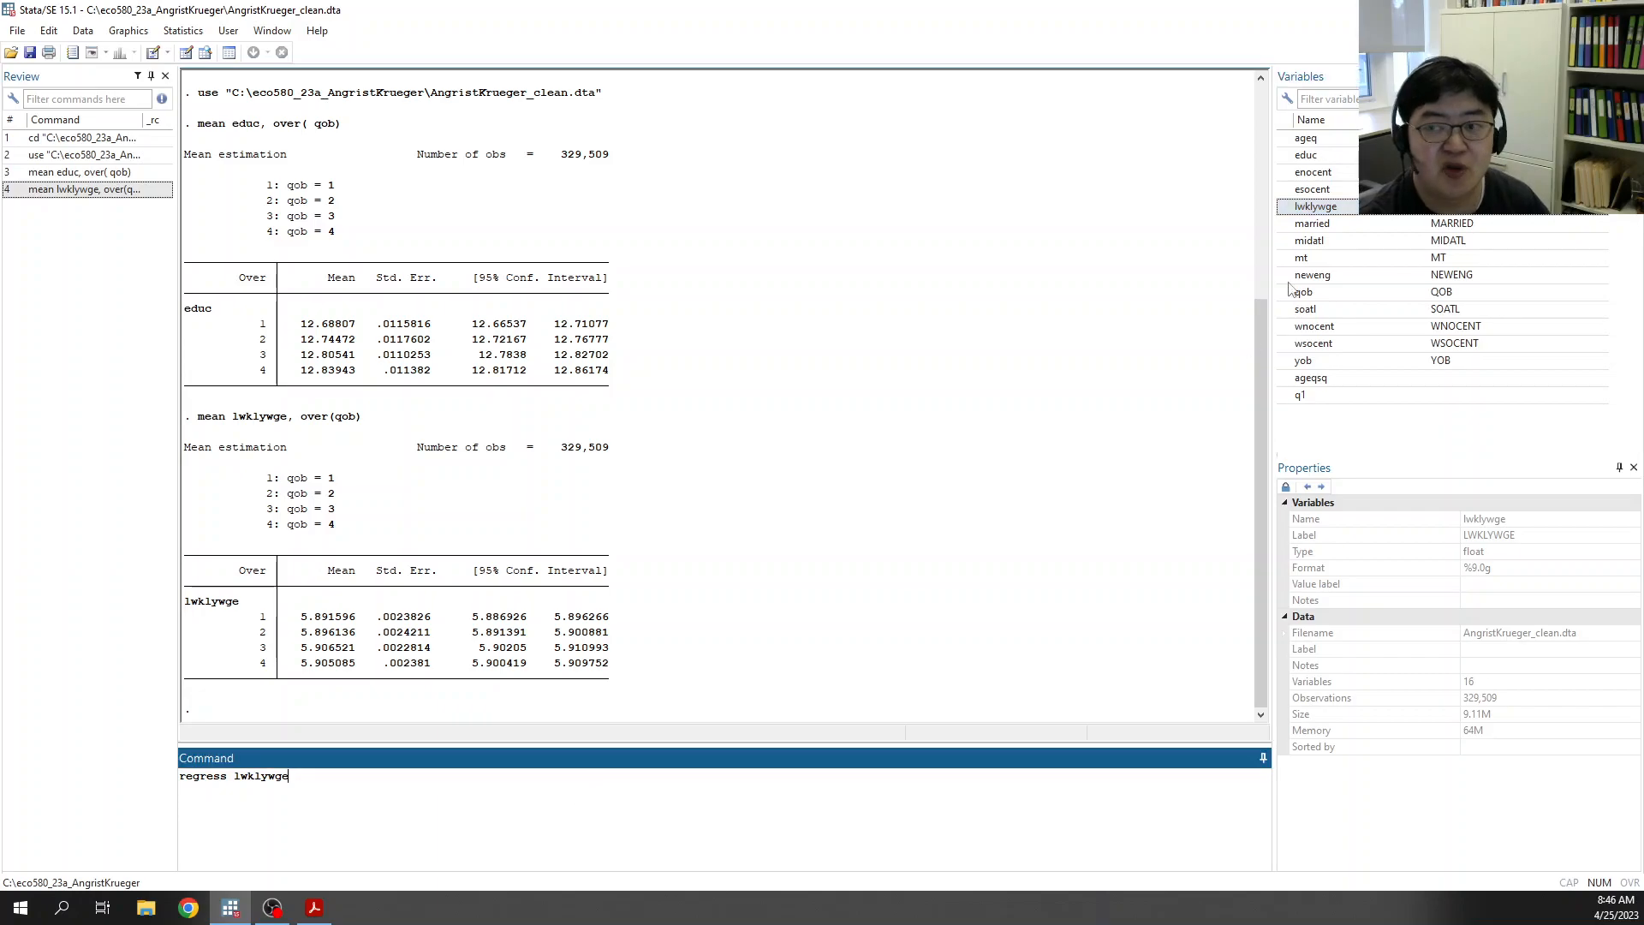
double_click(1309, 155)
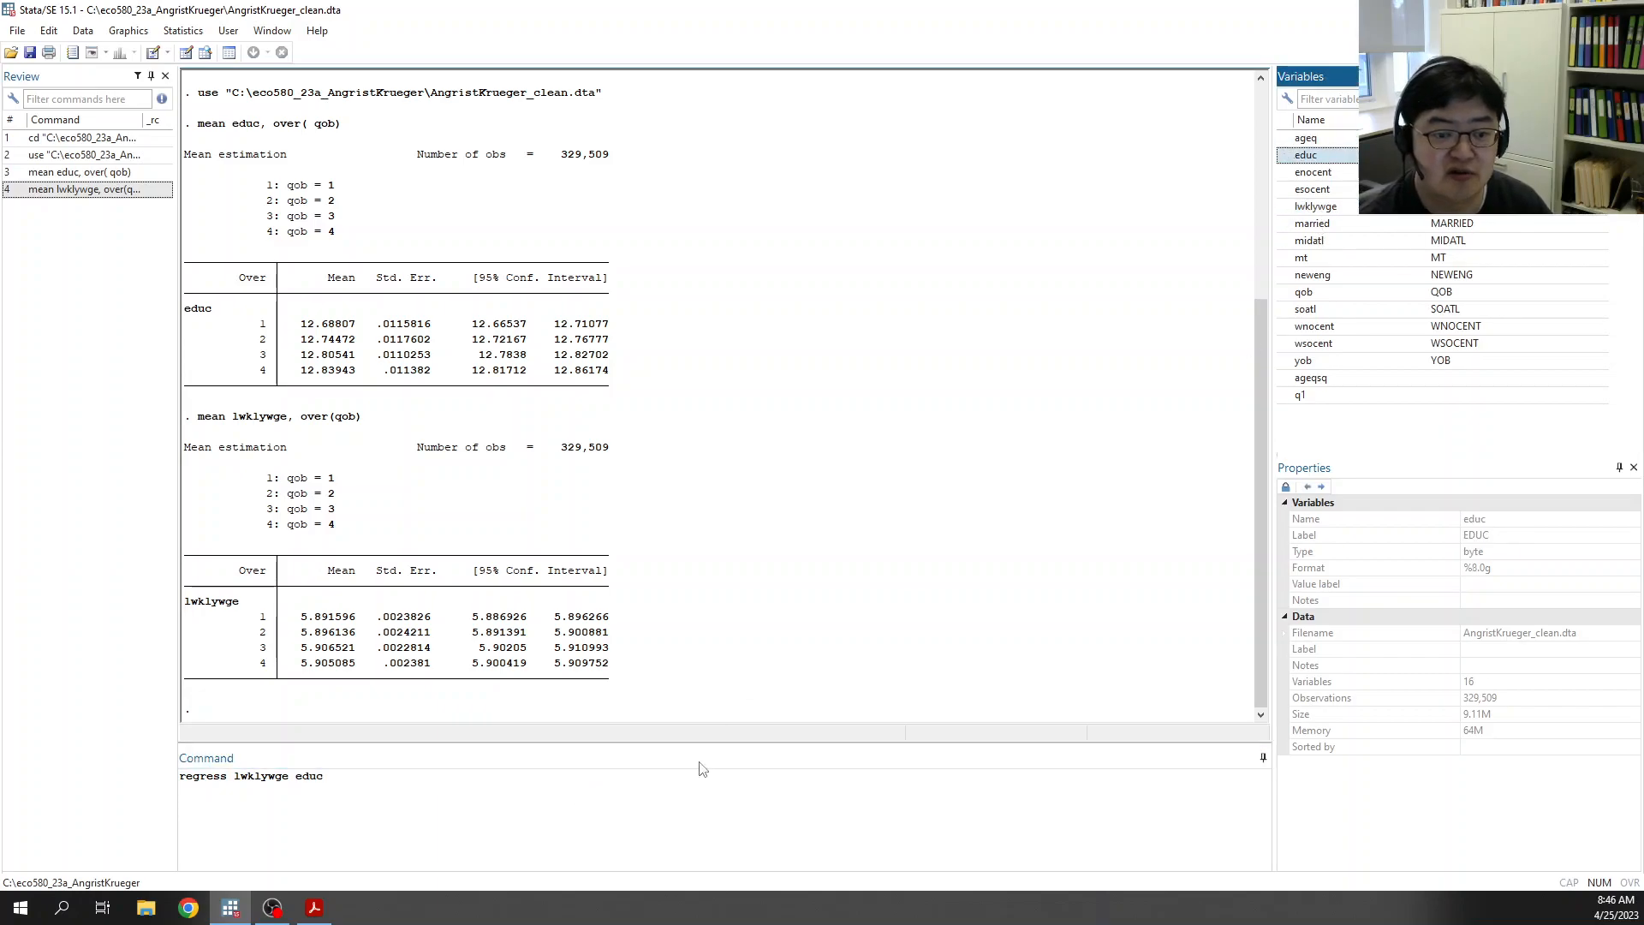
left_click(615, 821)
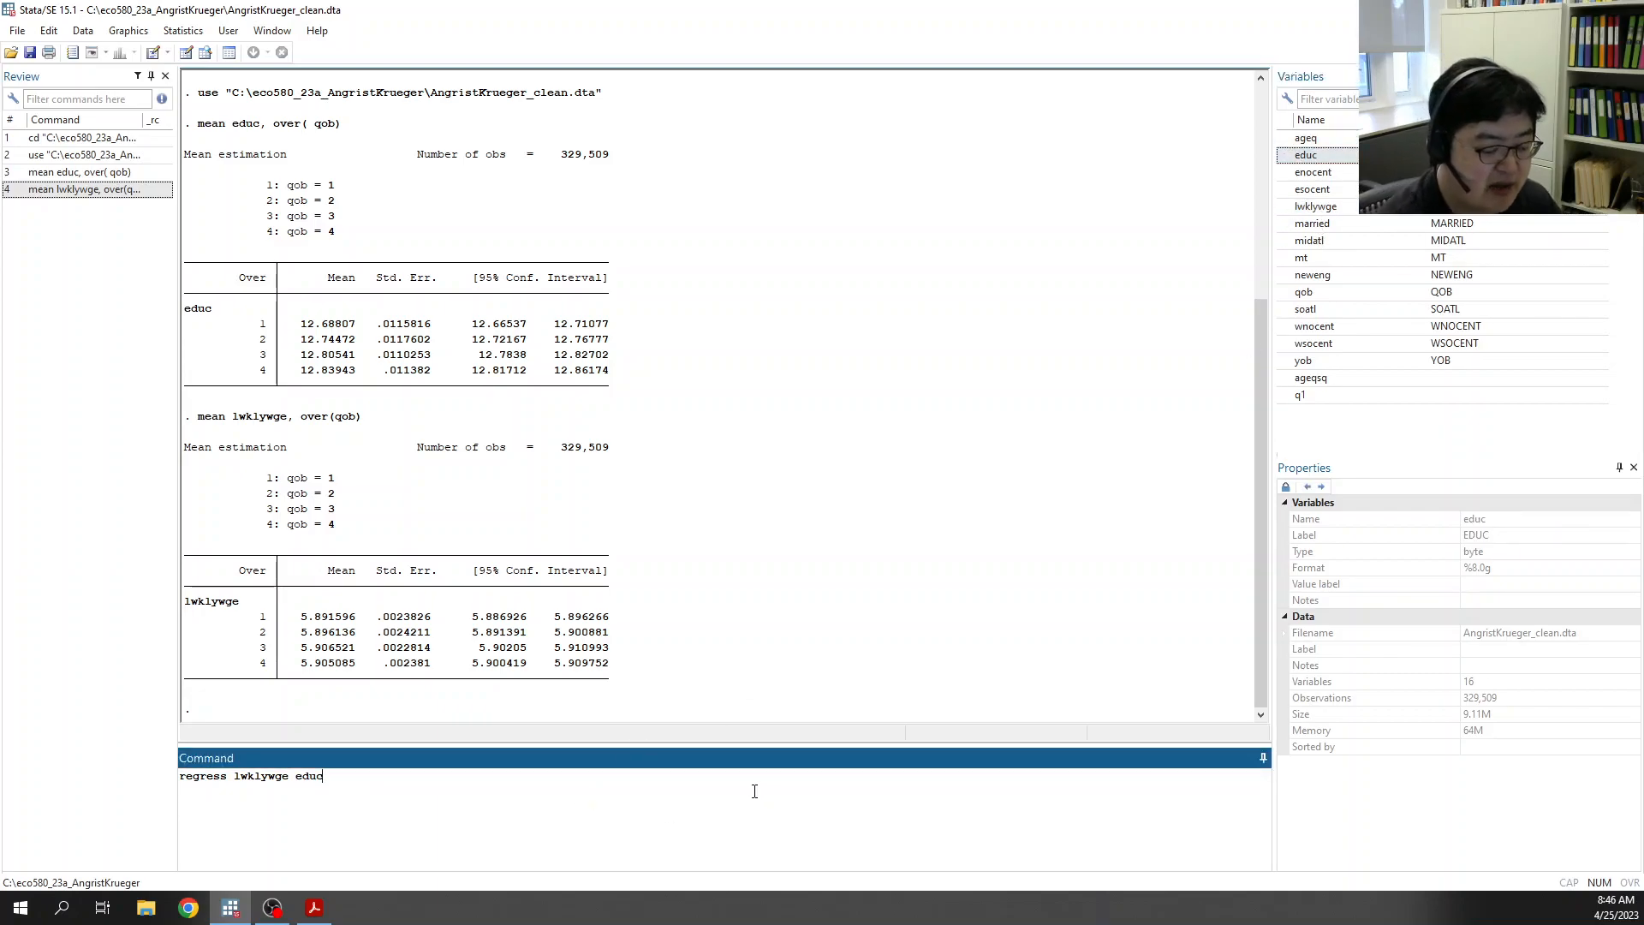
key("Return")
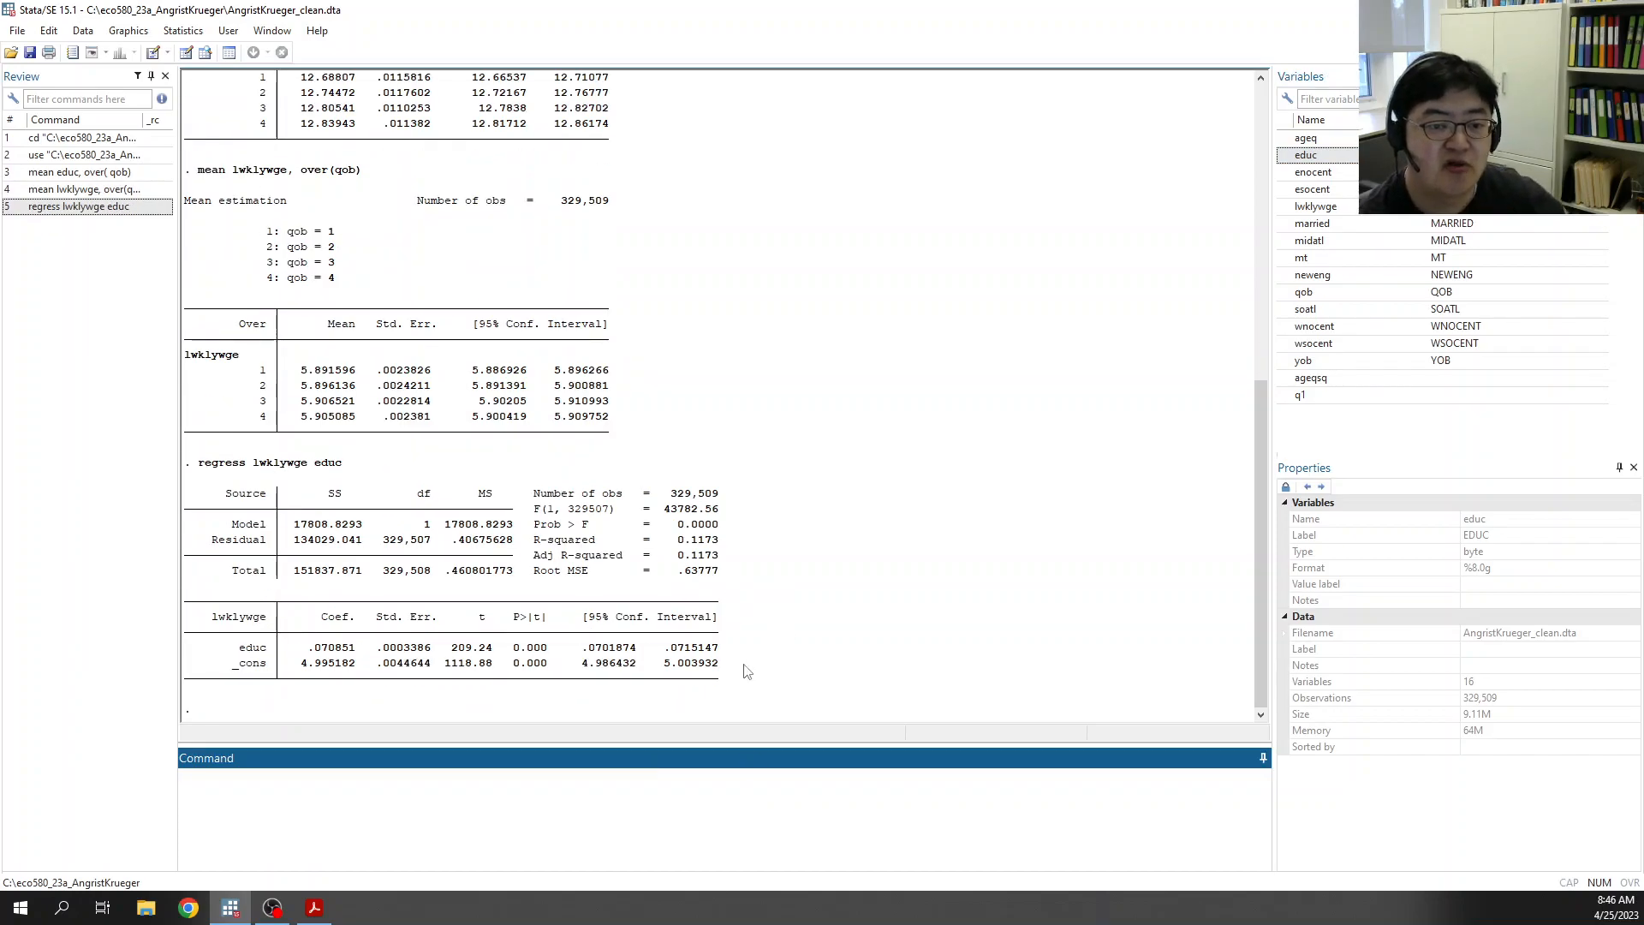
left_click_drag(198, 463, 340, 473)
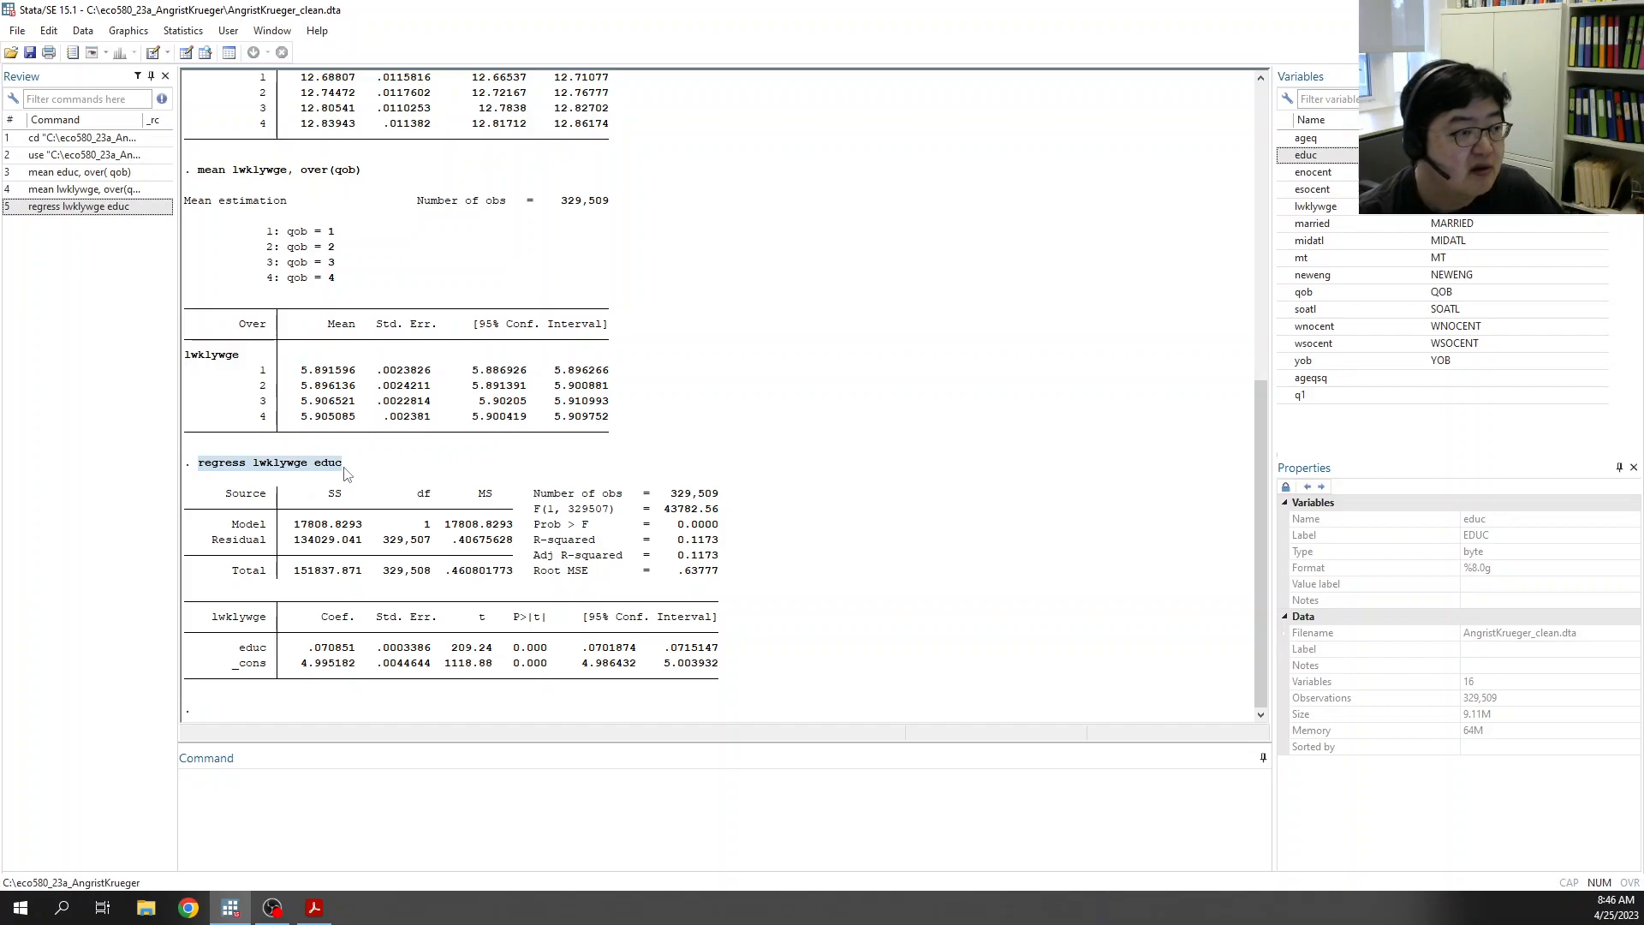
Step: Examine the regress lwklywge educ output, focusing on the estimated coefficient on educ
left_click(351, 473)
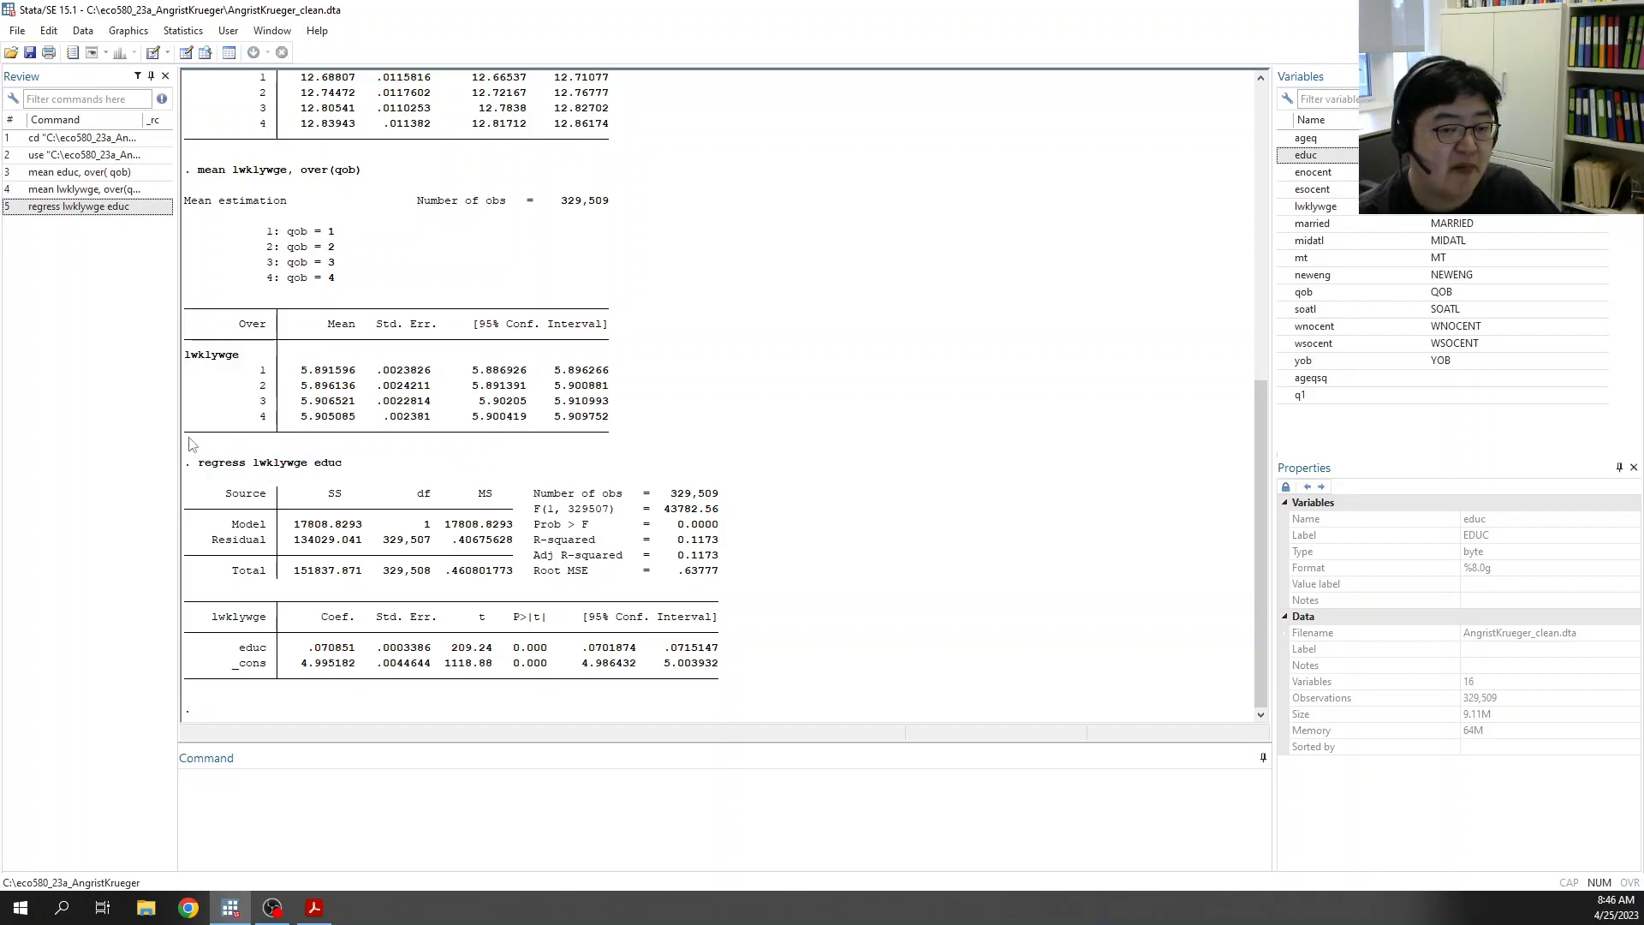
left_click_drag(197, 462, 356, 476)
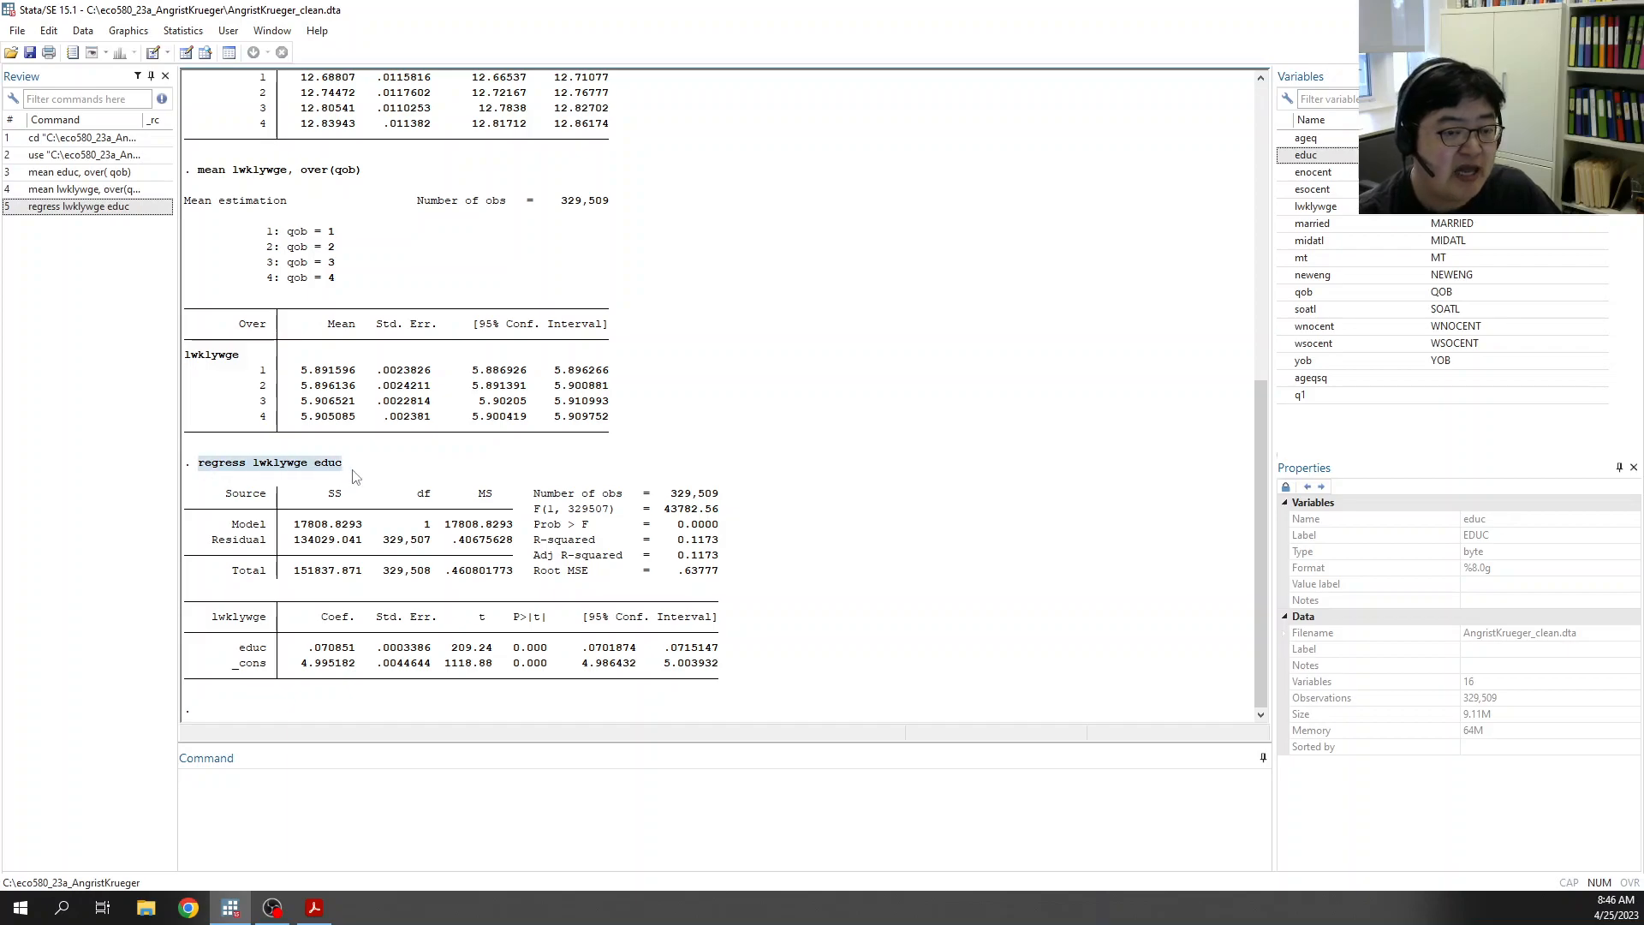
left_click(351, 475)
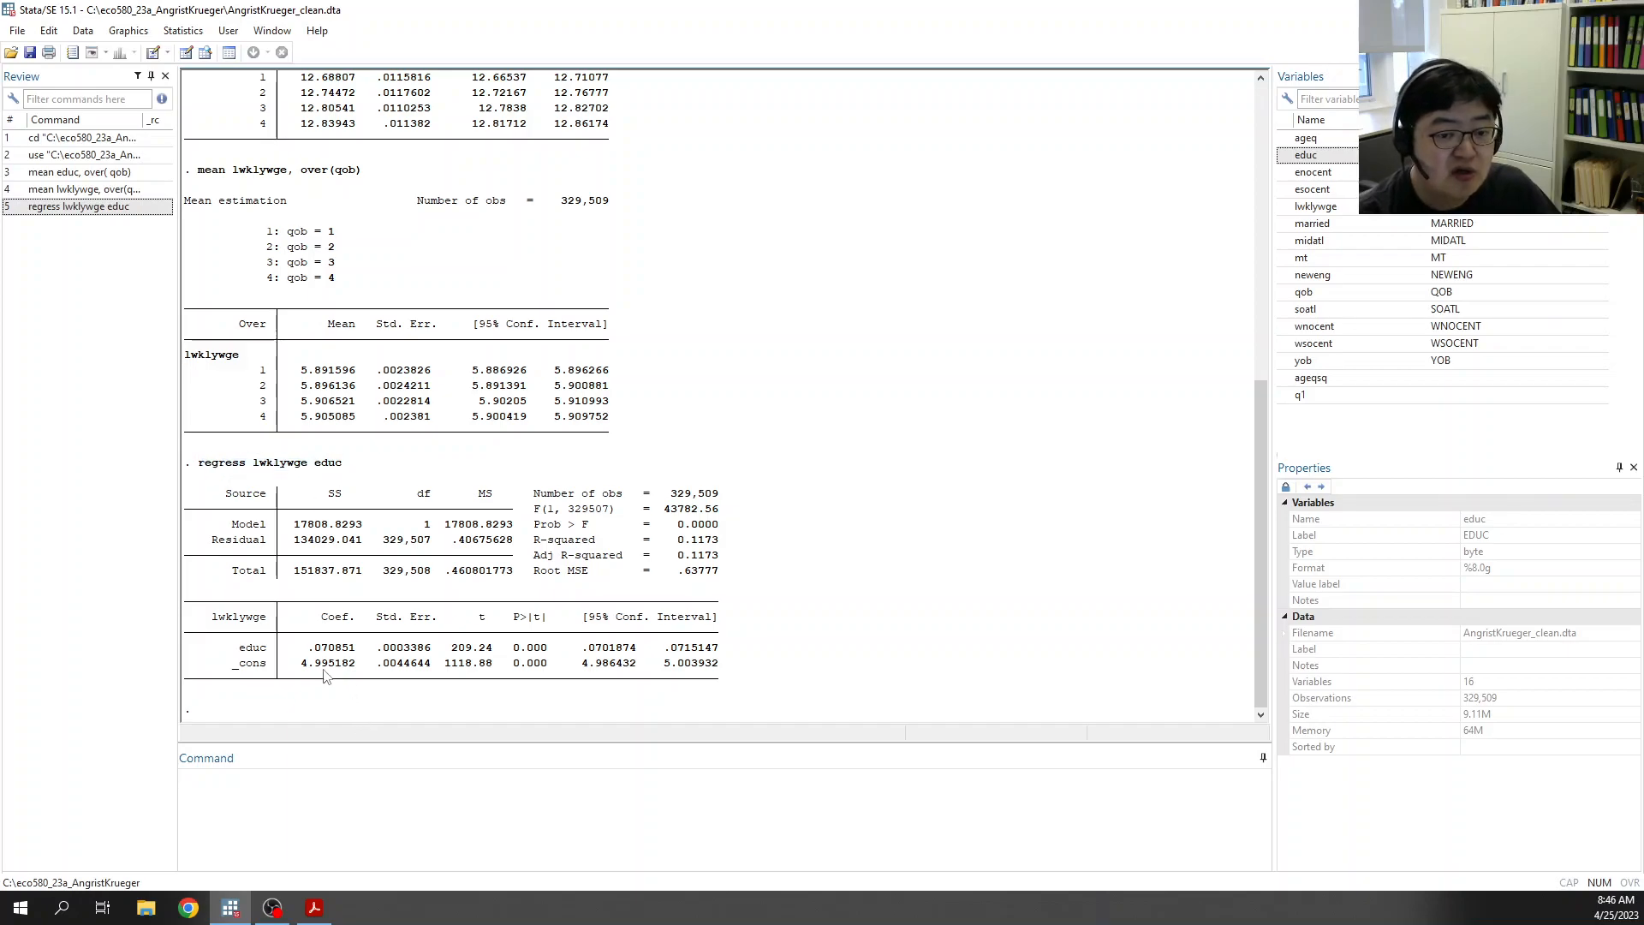
left_click_drag(308, 649, 363, 650)
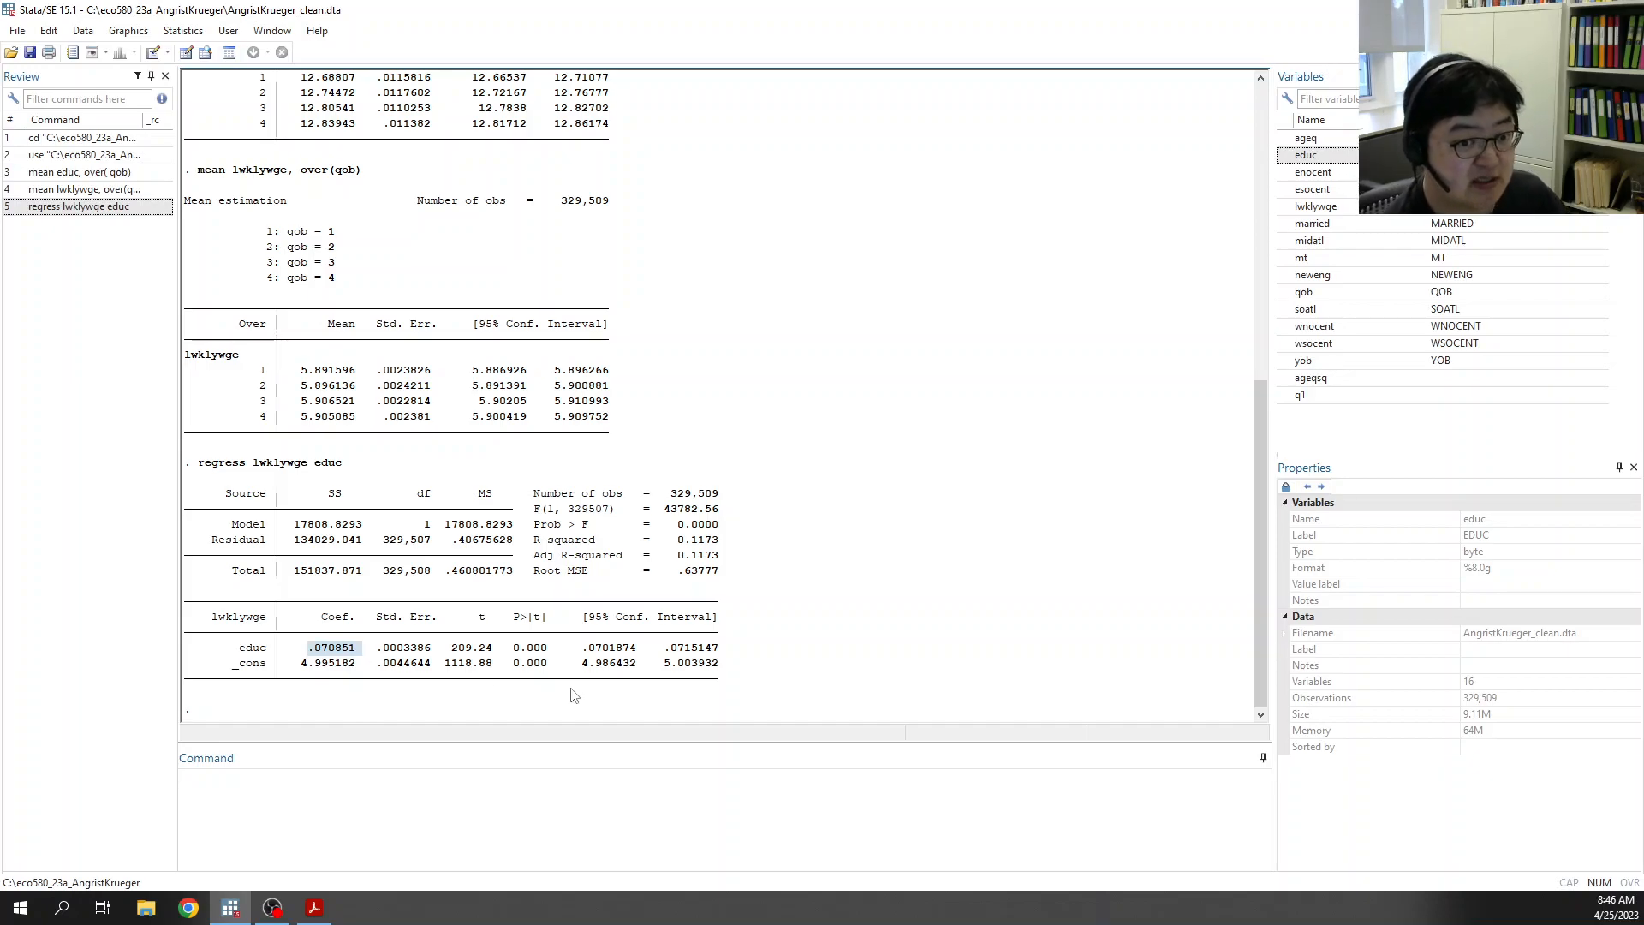
left_click(312, 652)
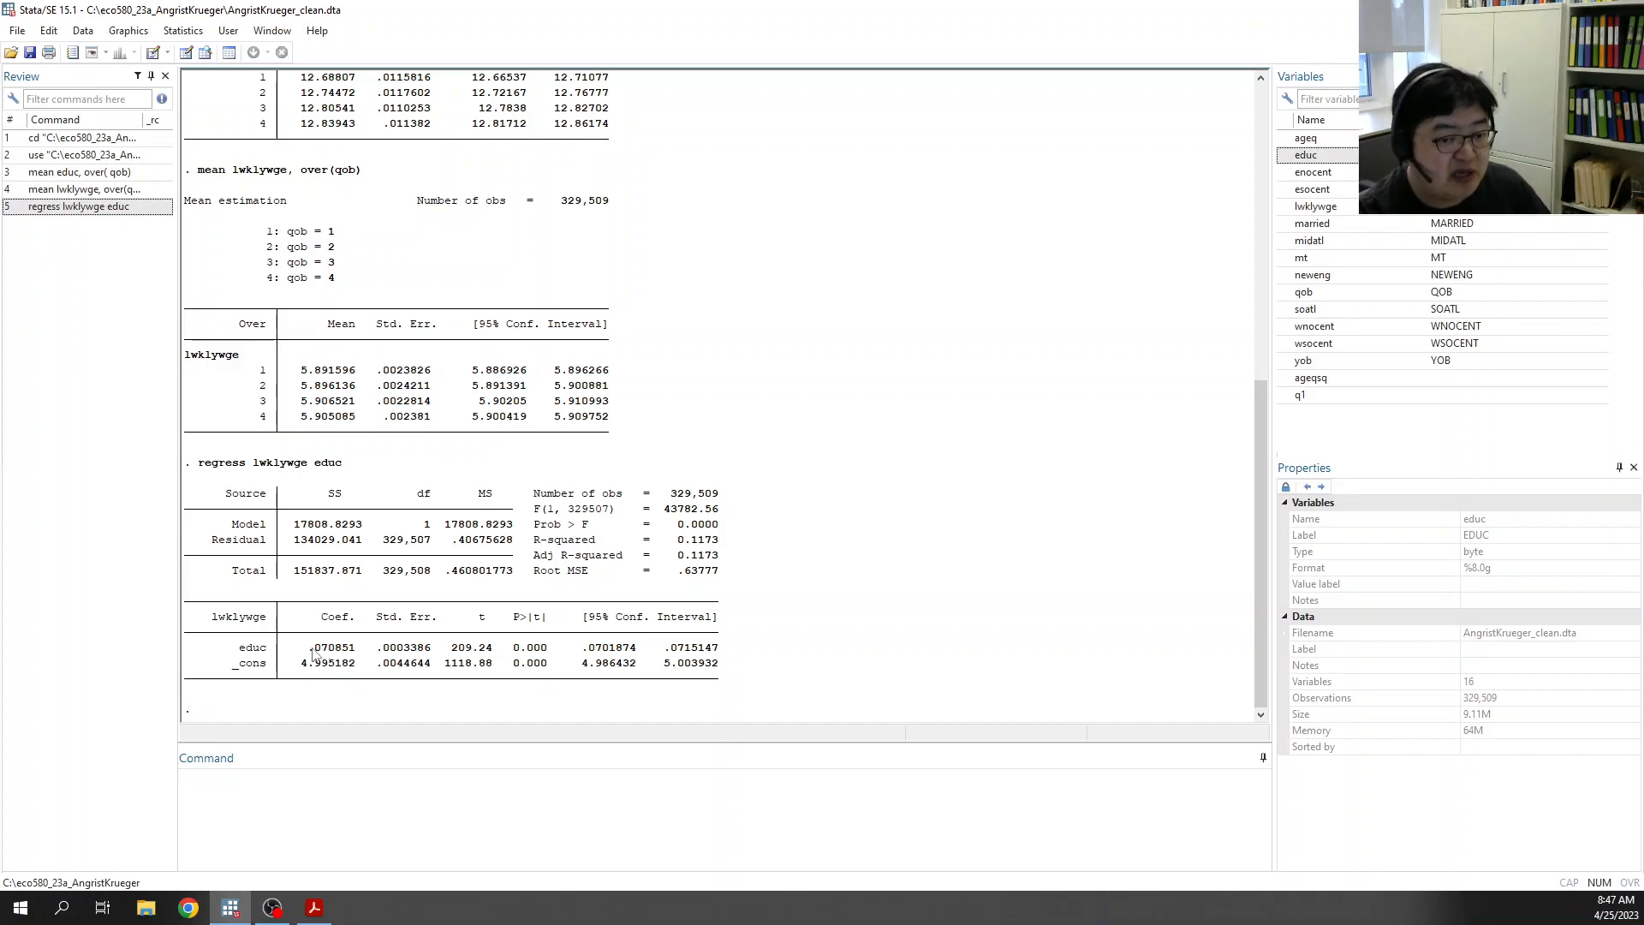
left_click_drag(312, 651, 357, 656)
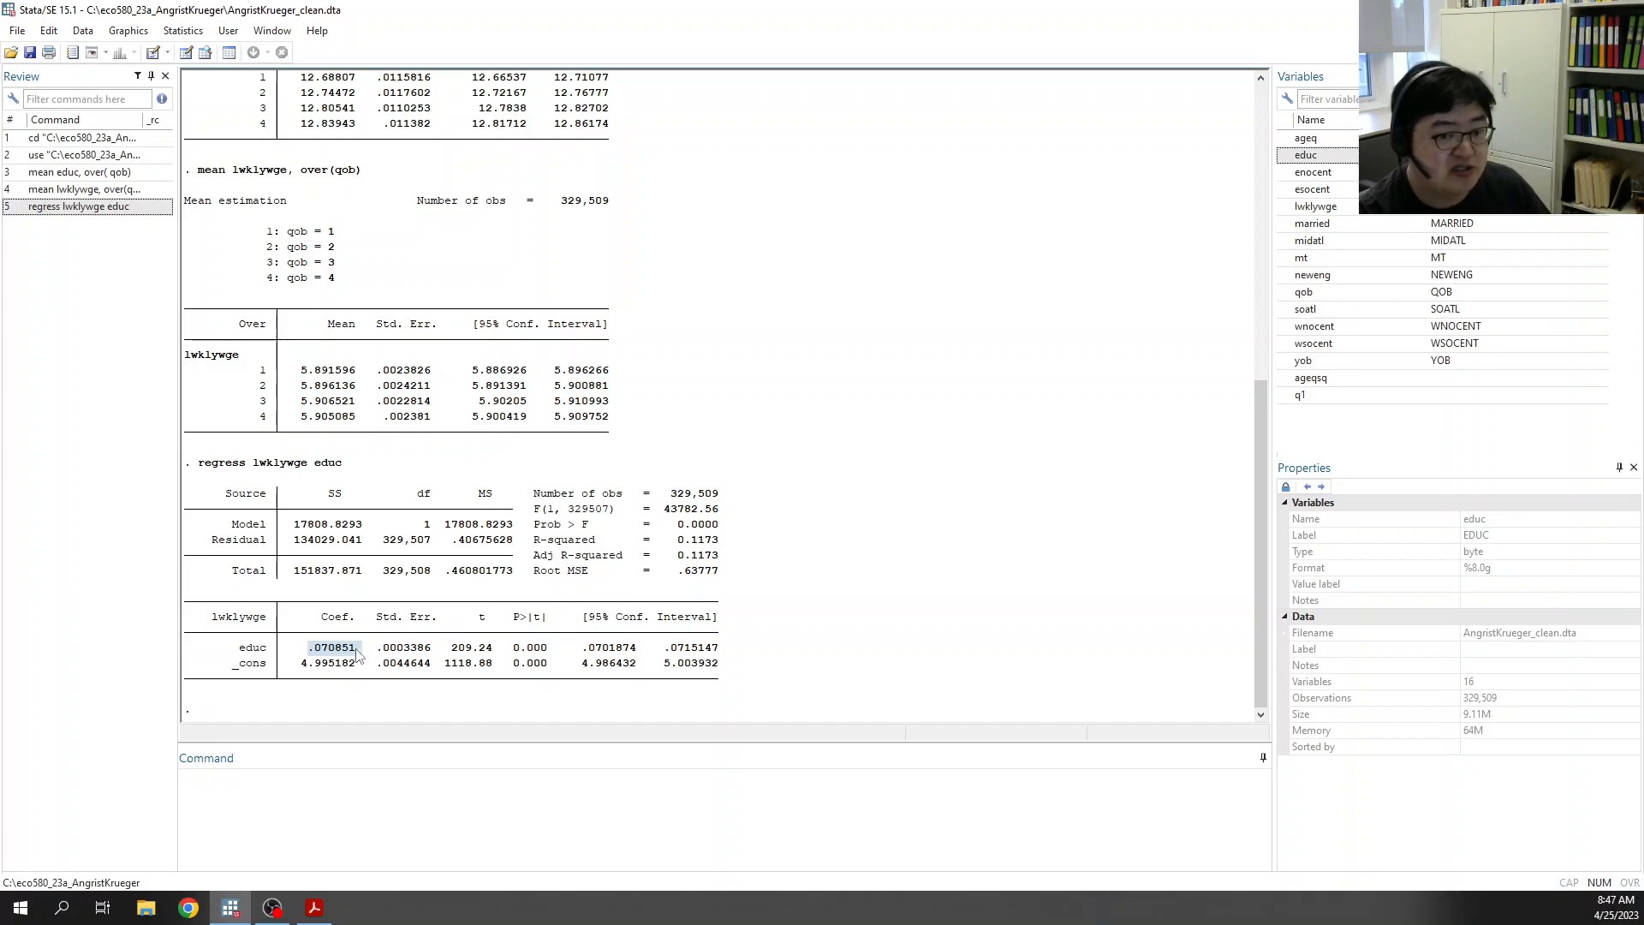
left_click_drag(348, 657, 351, 659)
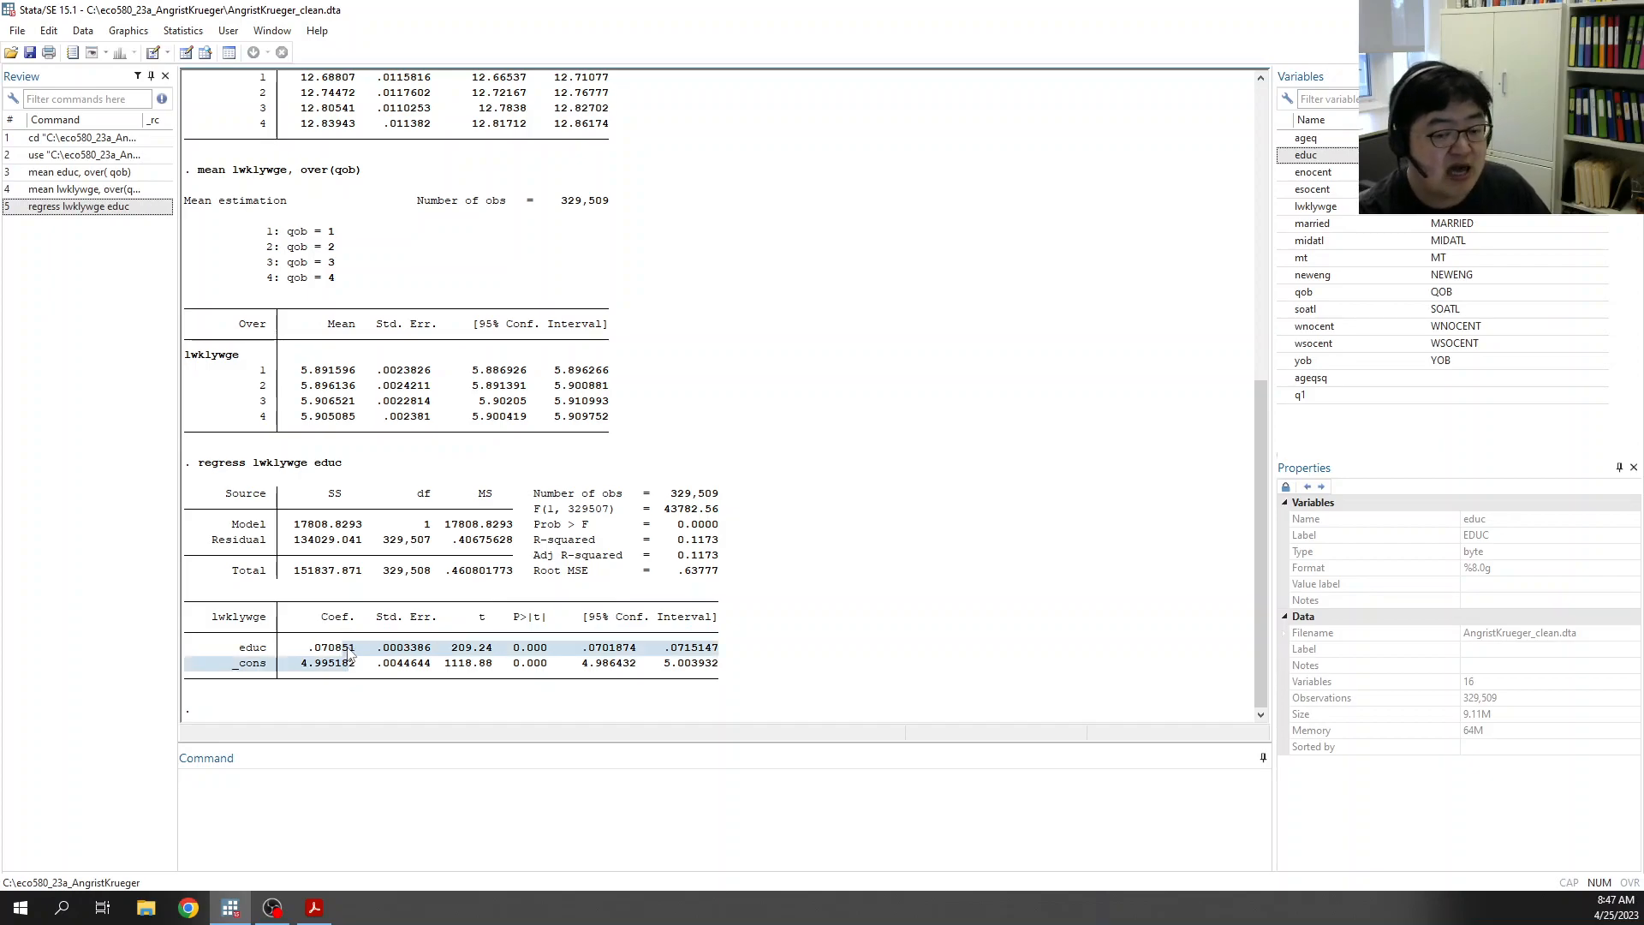
left_click(334, 642)
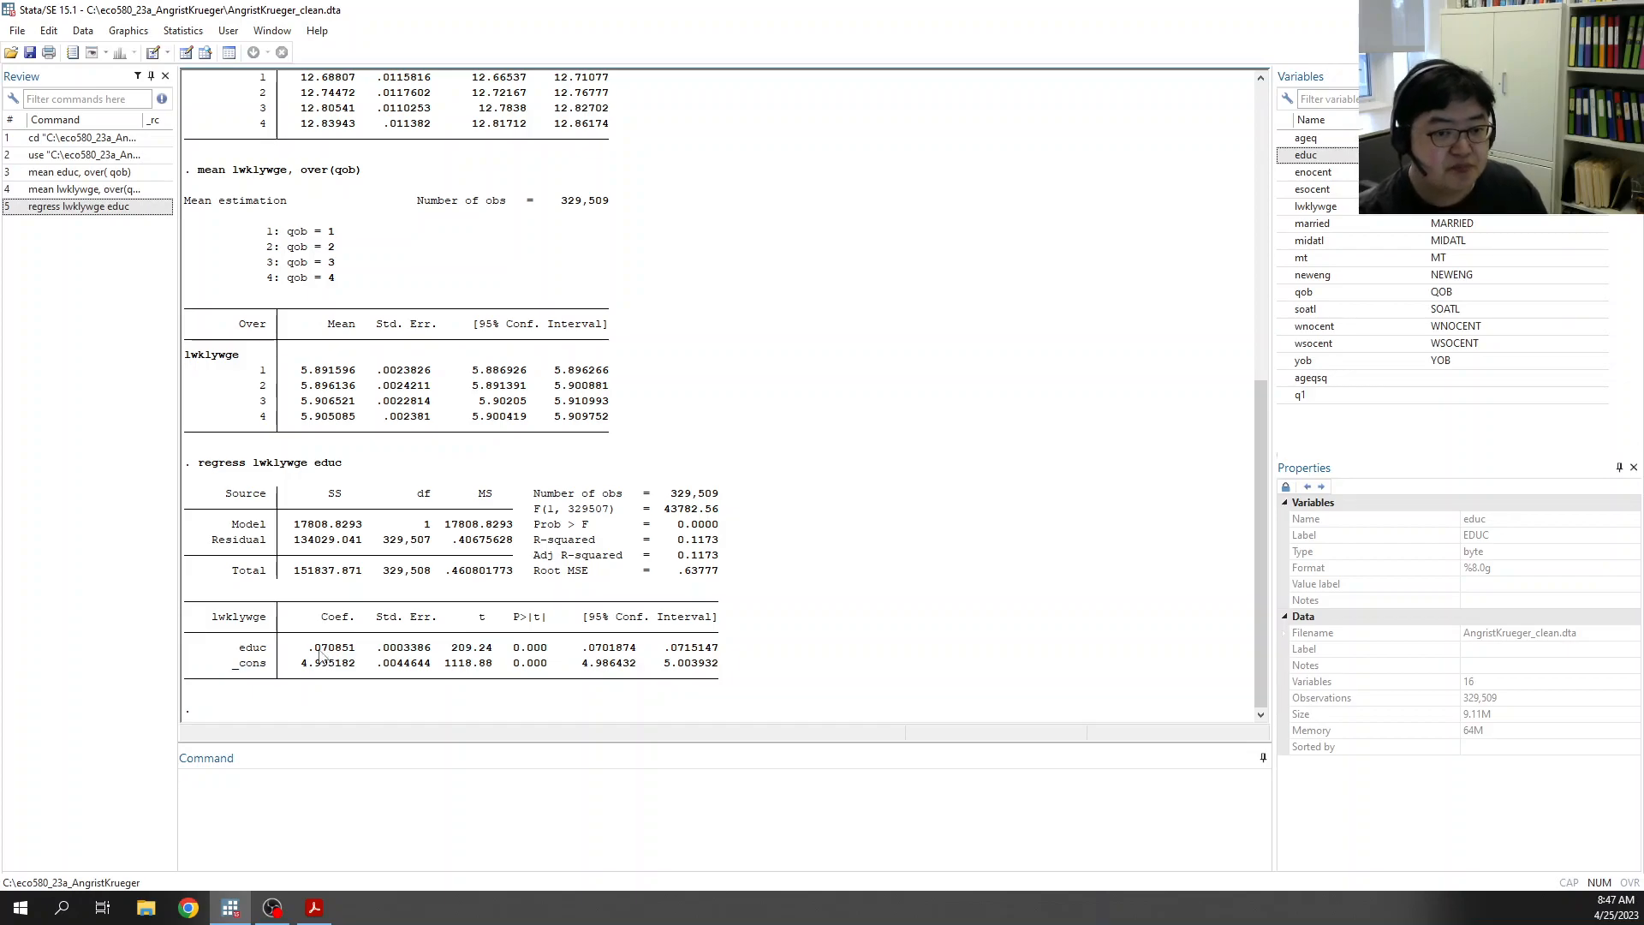
Step: Run the first-stage regression of education on the first-quarter dummy with regress educ q1 and review q1's t statistic
left_click(332, 805)
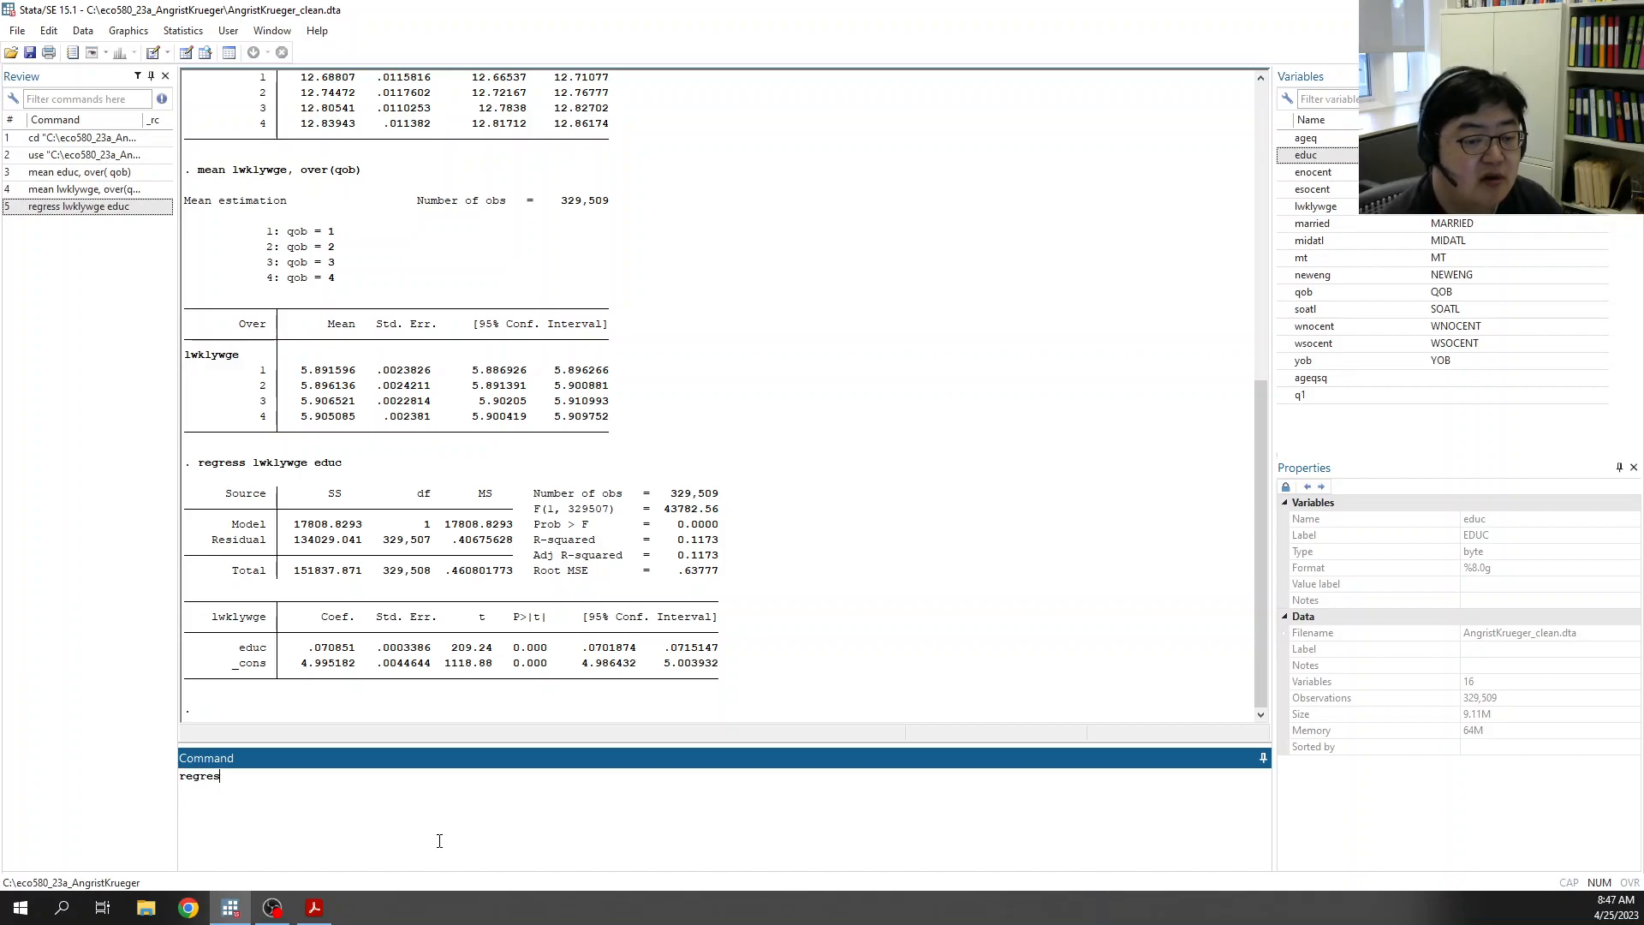
type("s")
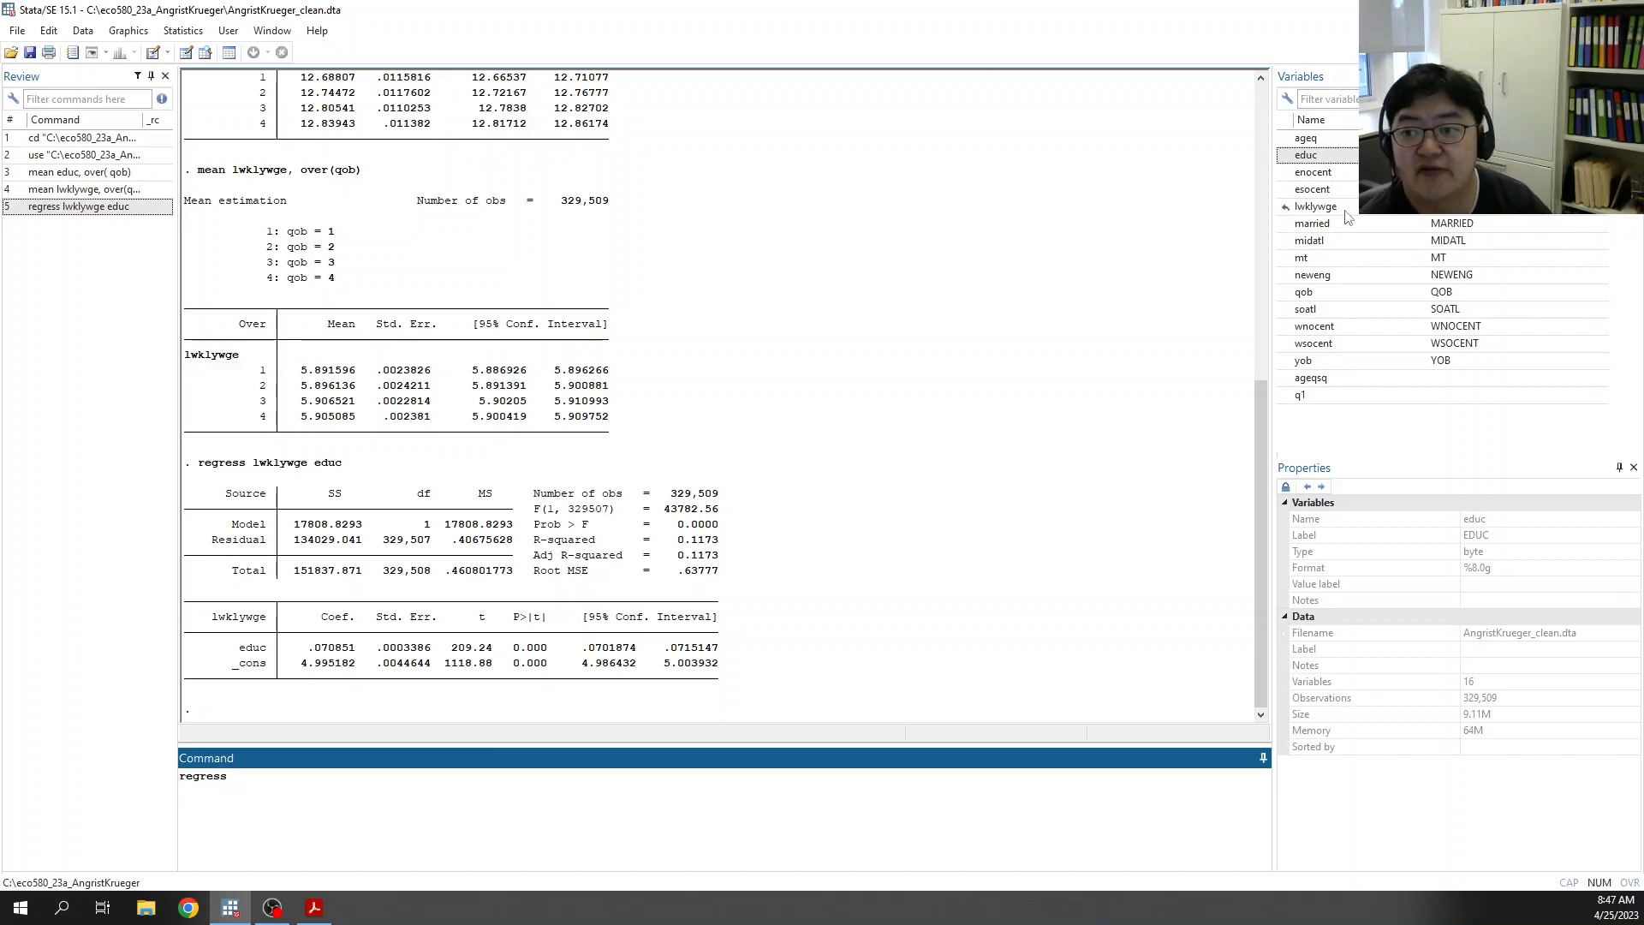
double_click(1308, 157)
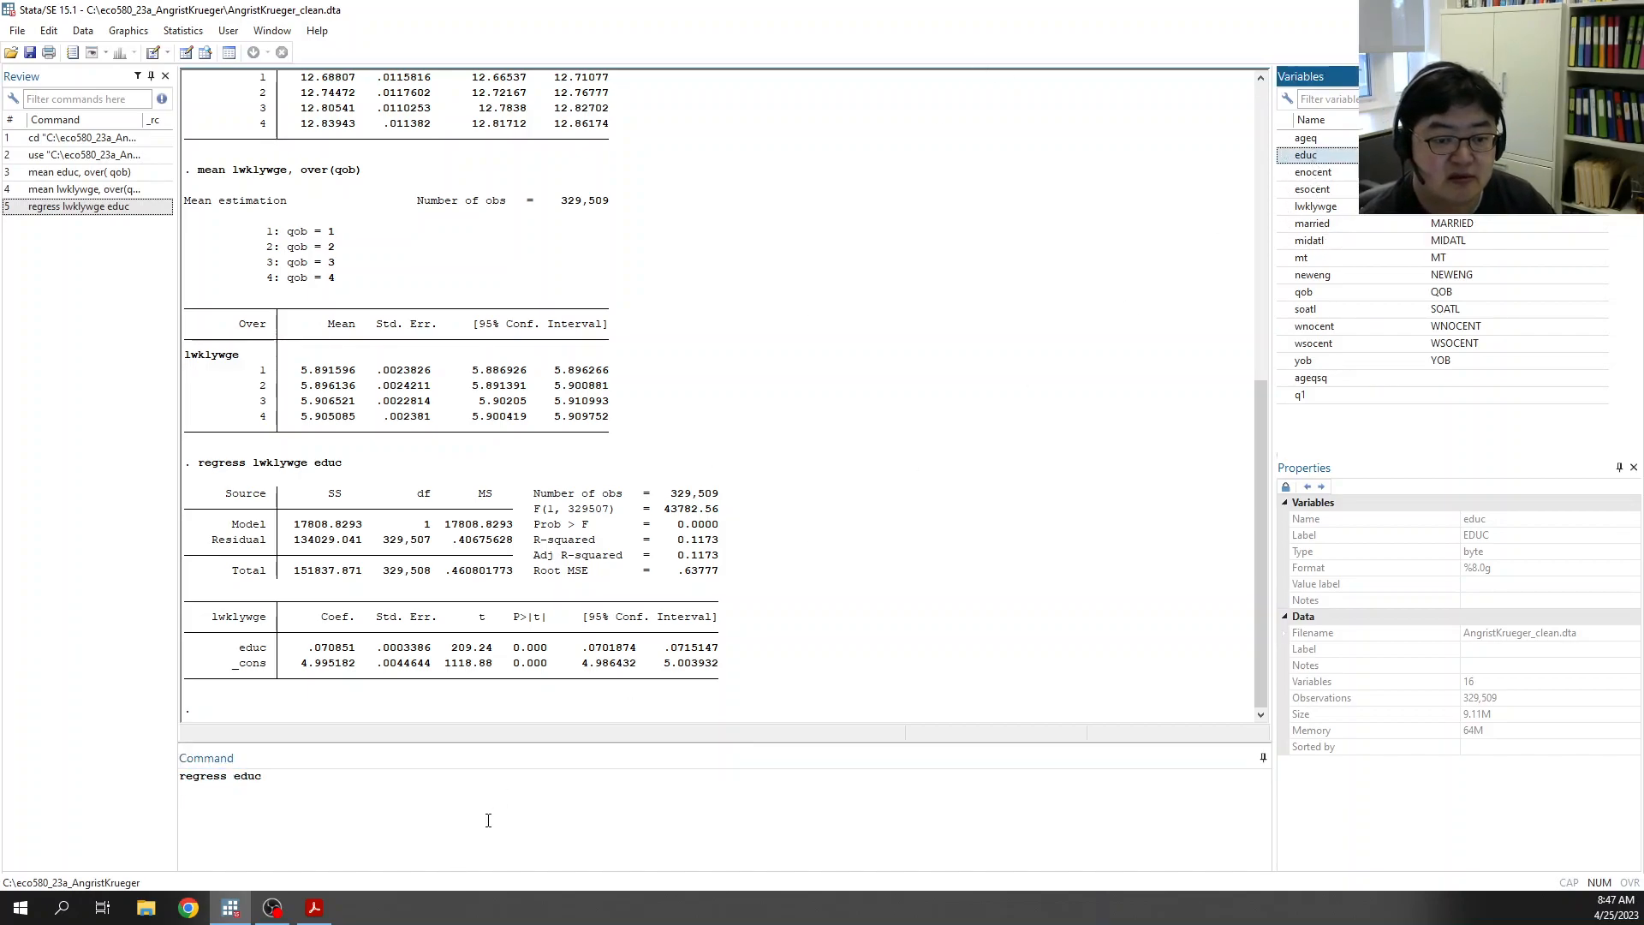
double_click(1324, 394)
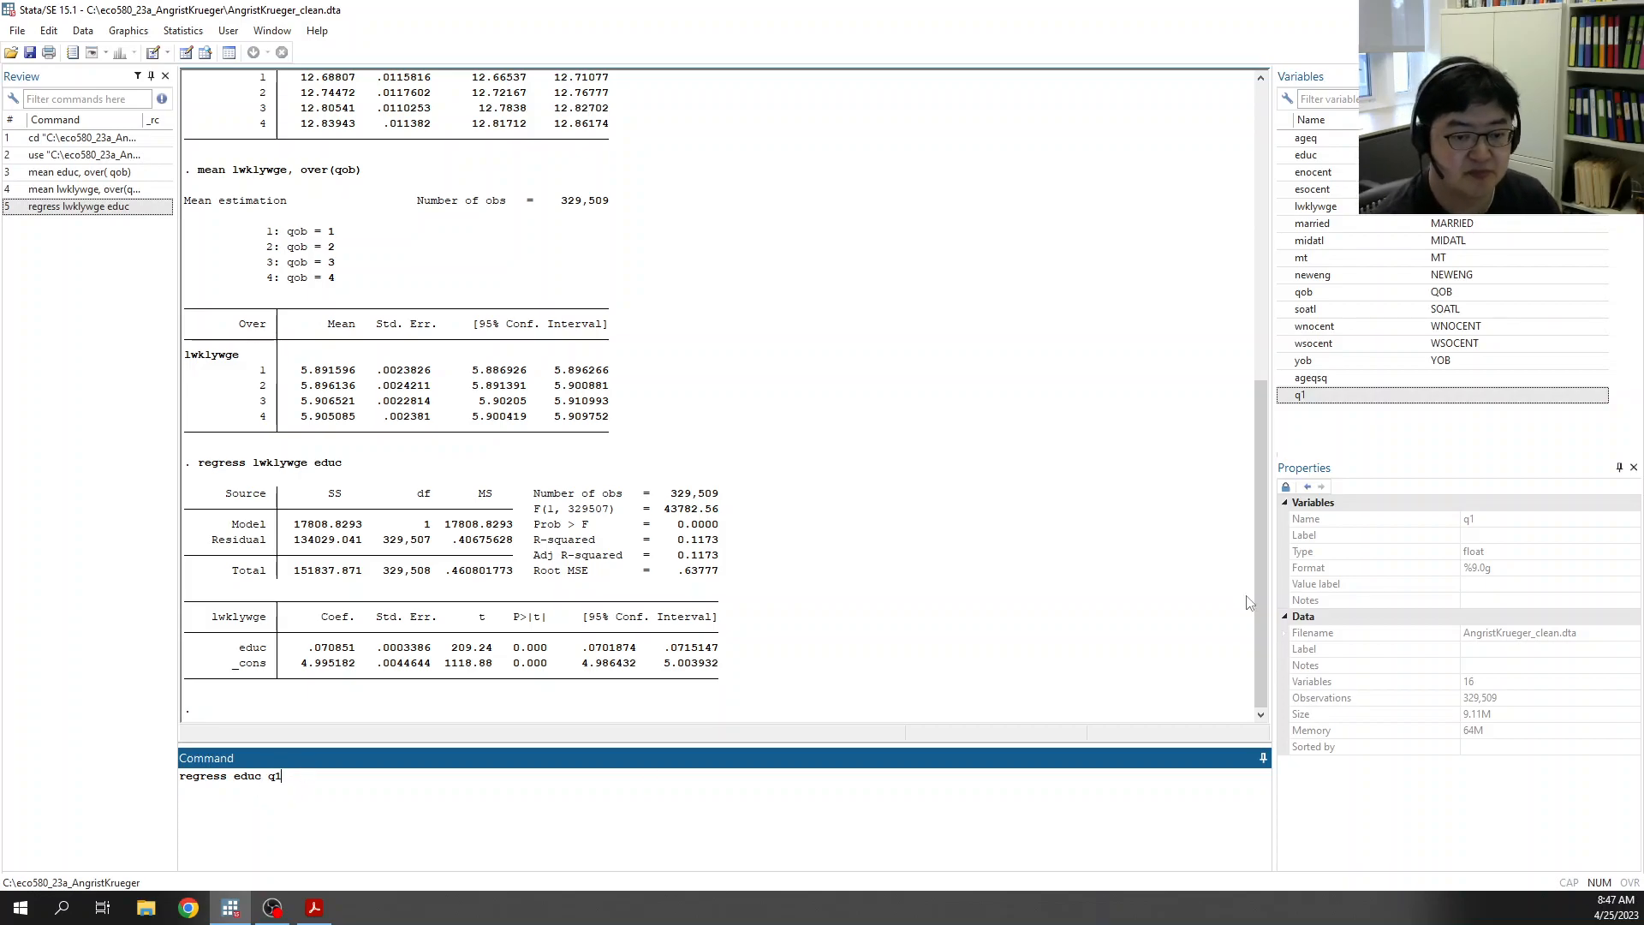
key("Return")
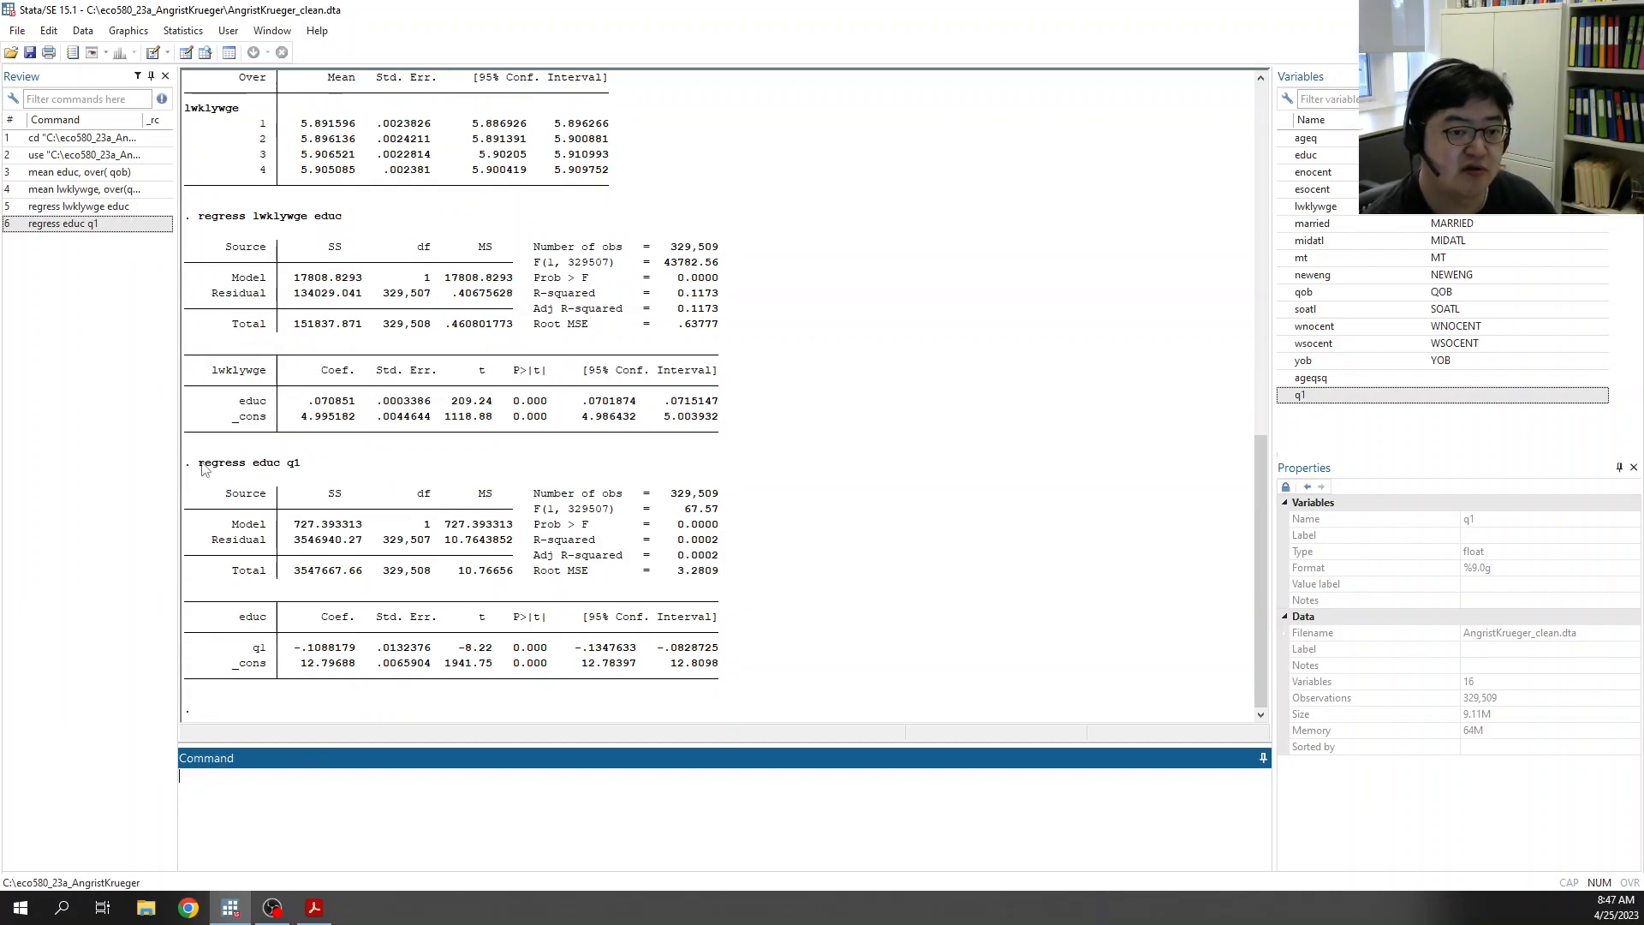
left_click_drag(200, 463, 280, 470)
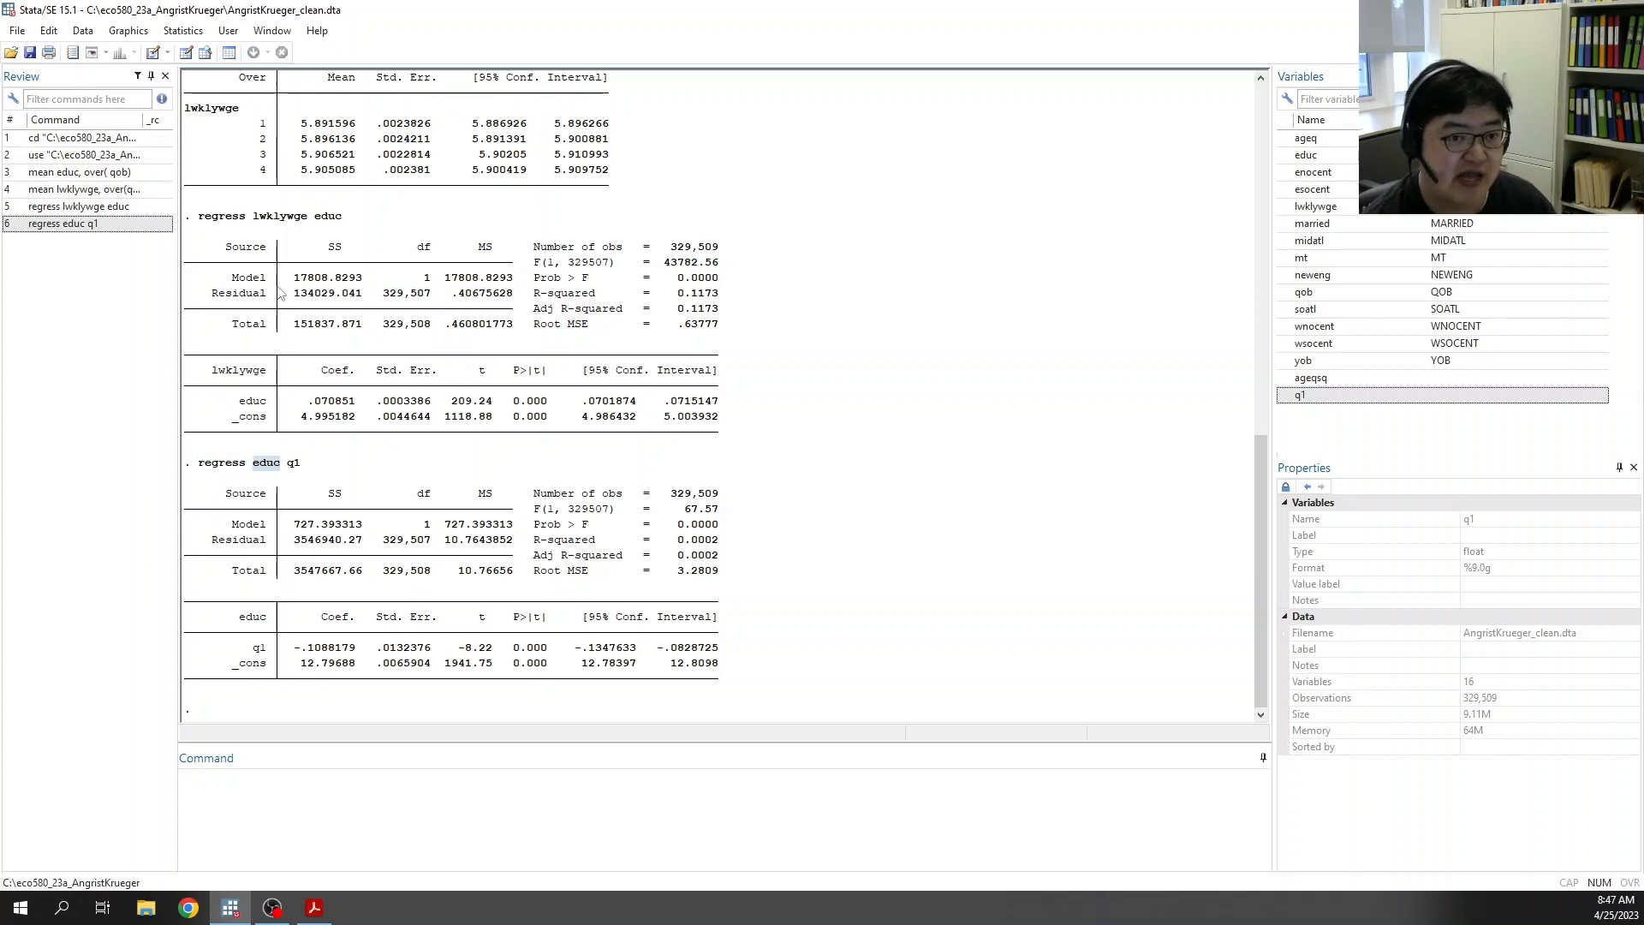
left_click(299, 481)
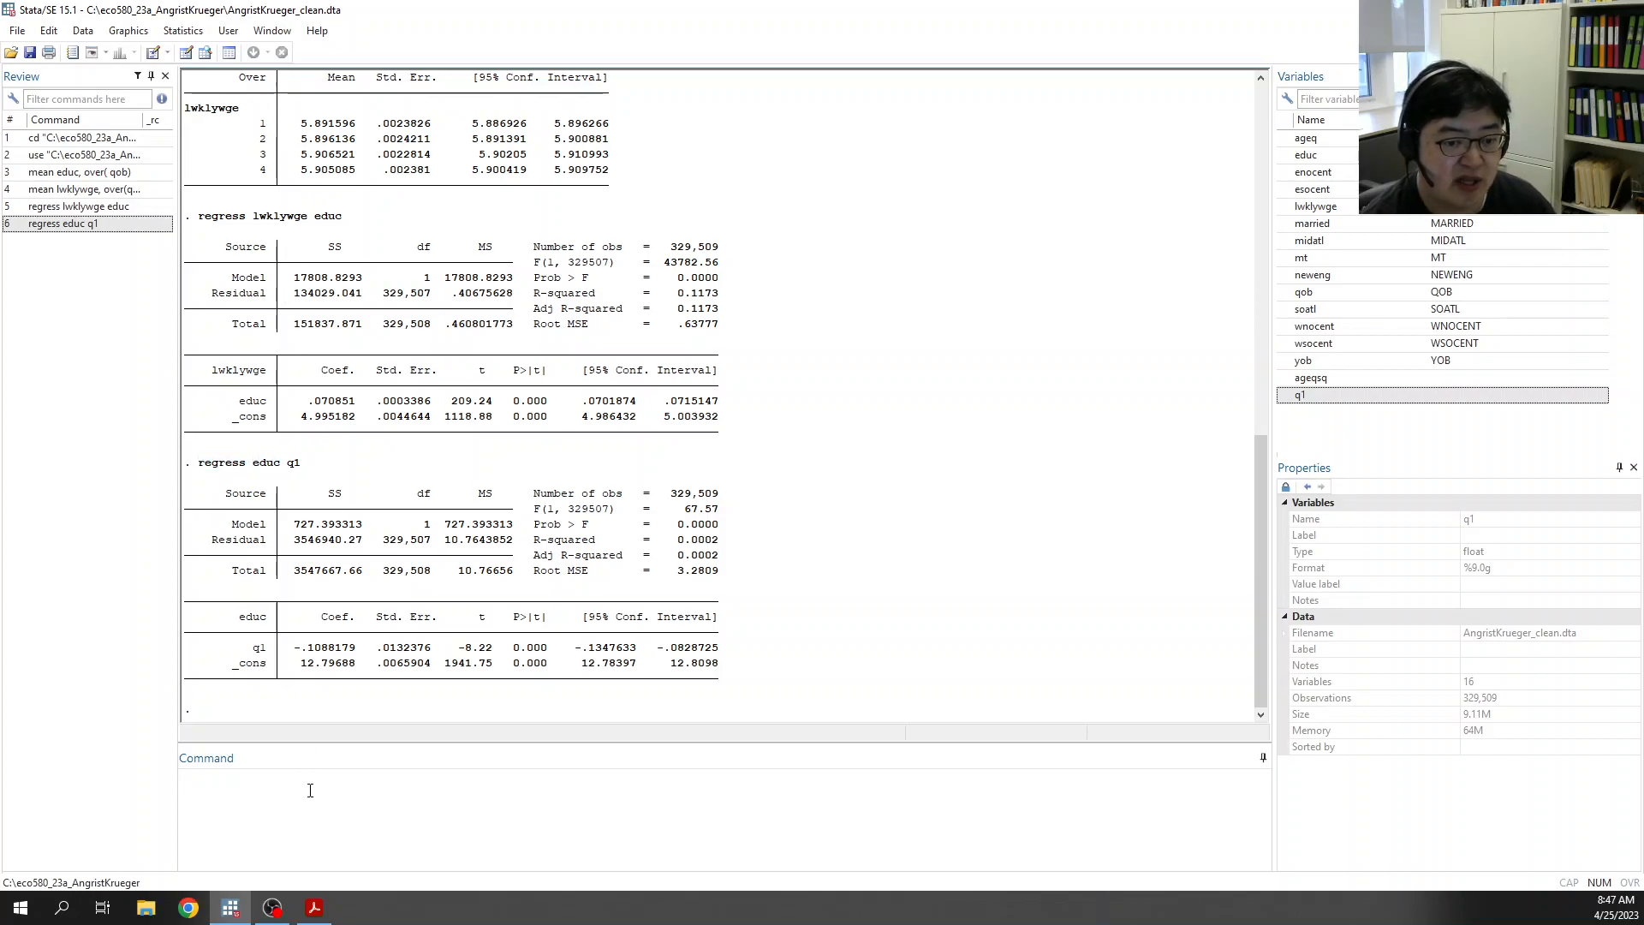
left_click(308, 793)
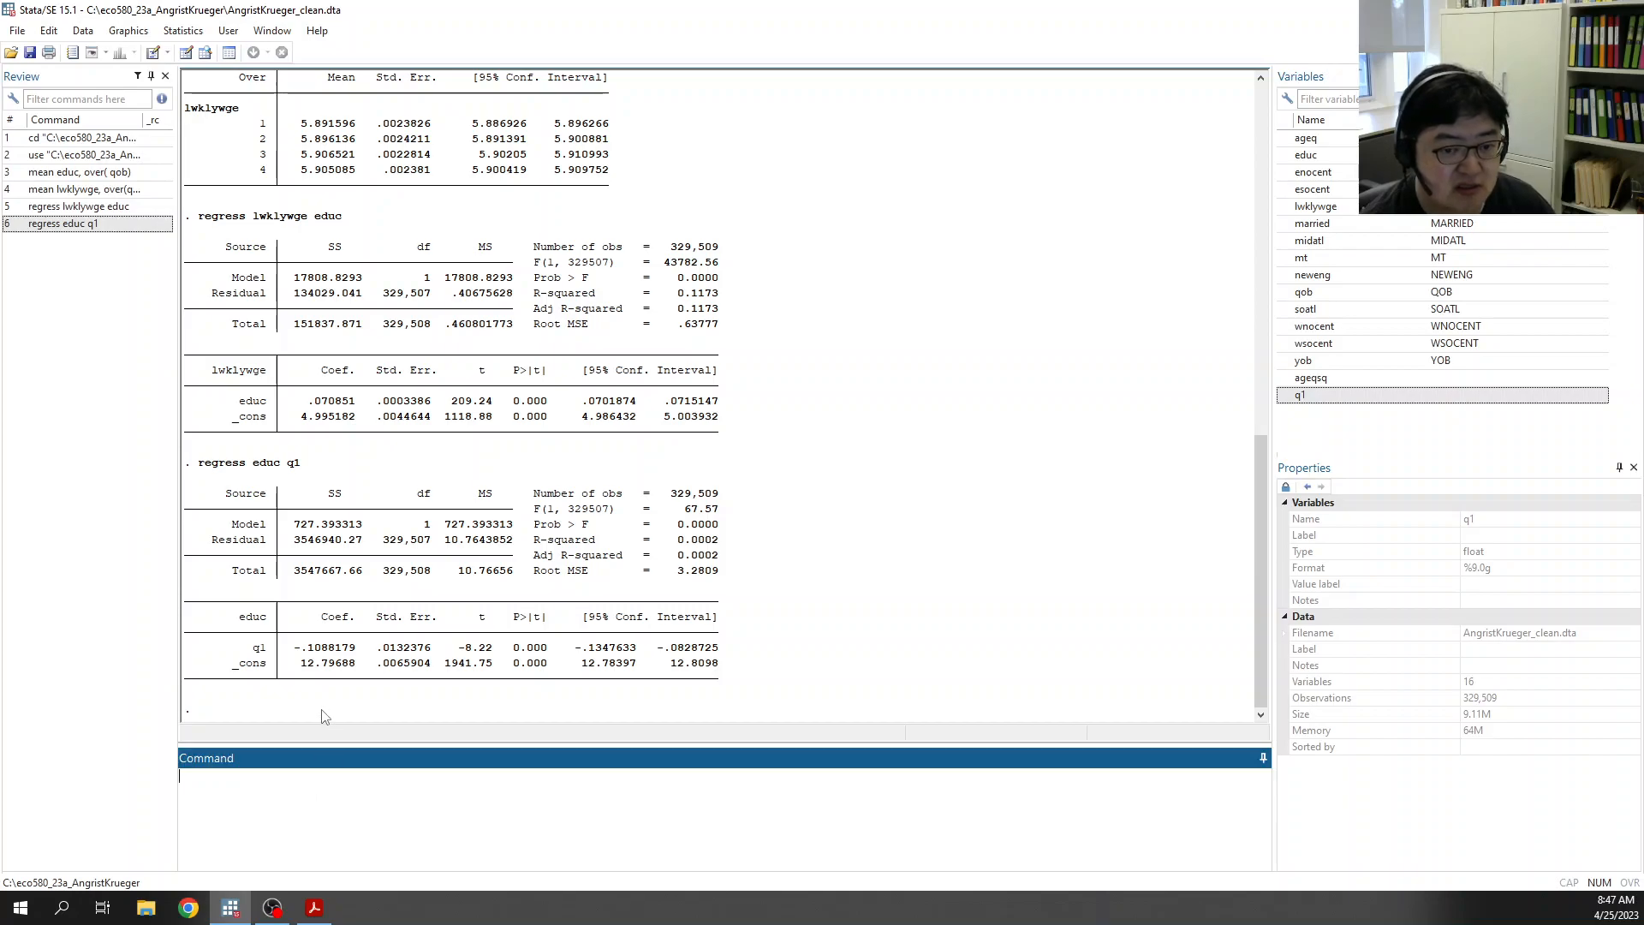
double_click(259, 648)
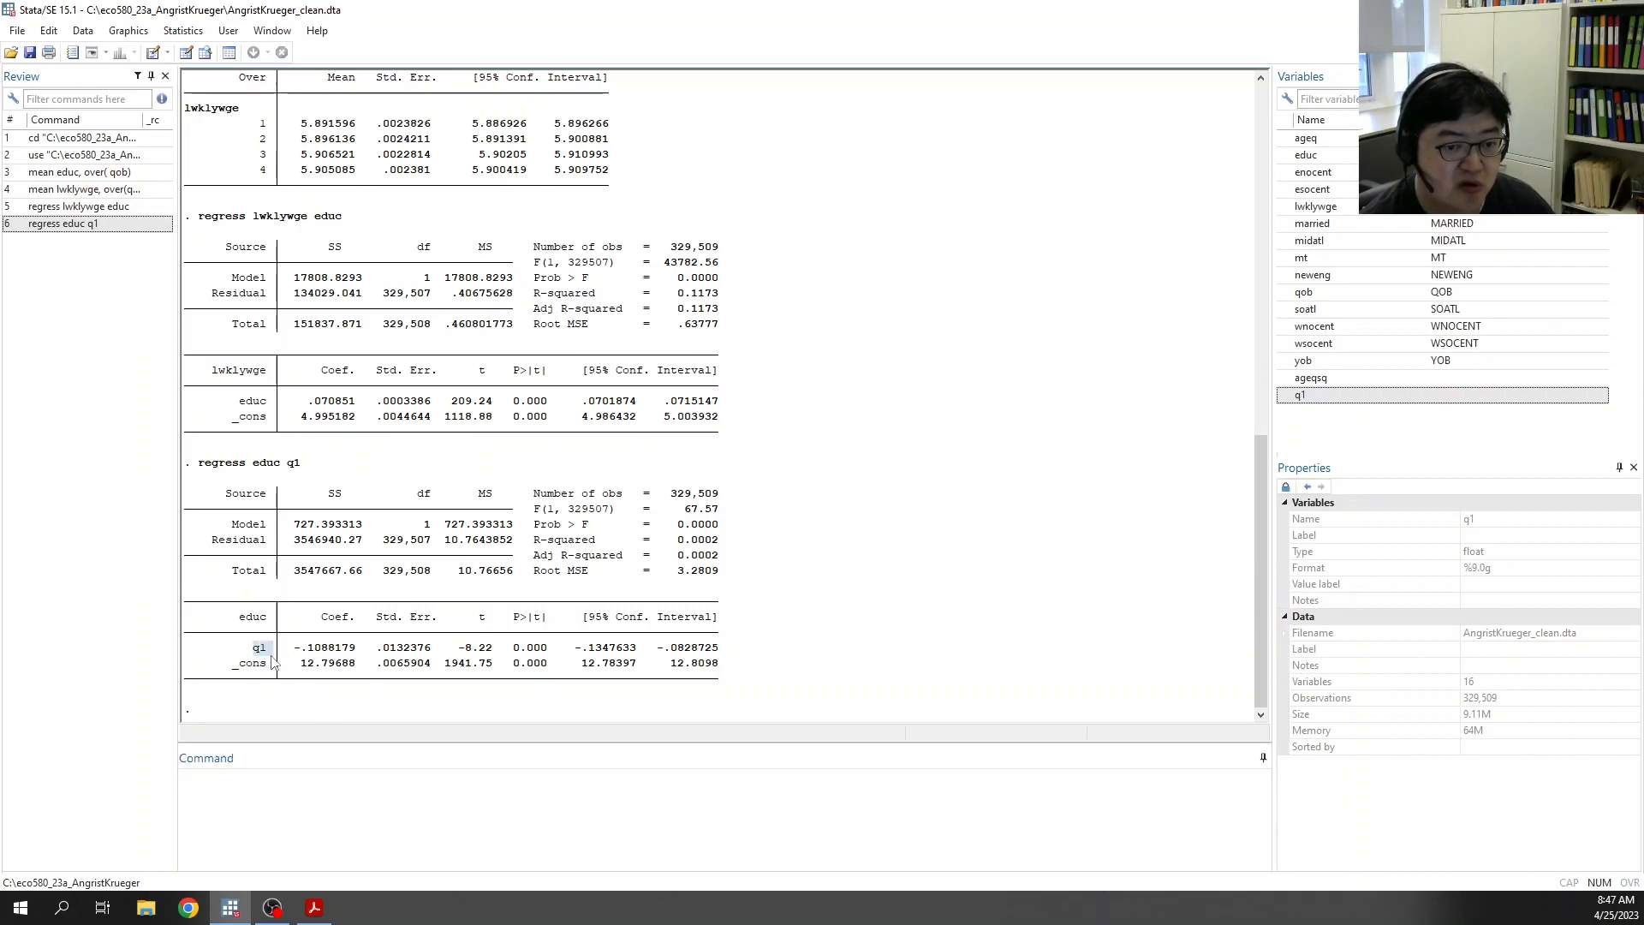
mouse_move(460, 651)
left_mouse_down()
mouse_move(550, 652)
mouse_move(467, 659)
left_mouse_up()
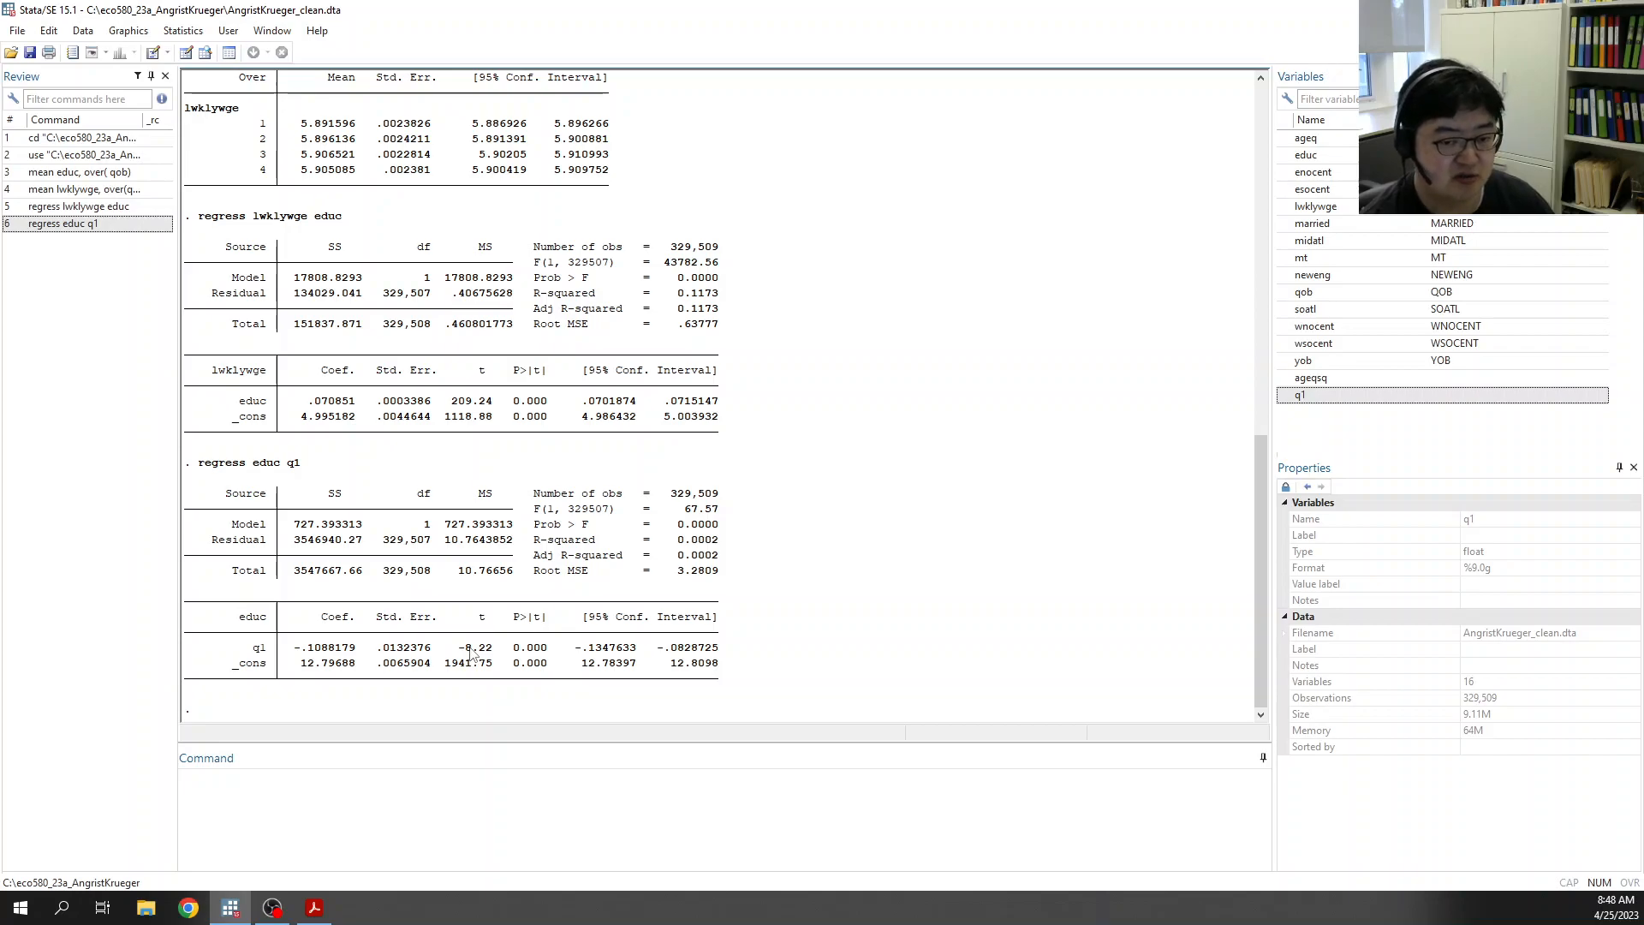
Step: Store the first-stage fitted values in a new variable with predict fitted and select that variable to view its properties
left_click(289, 796)
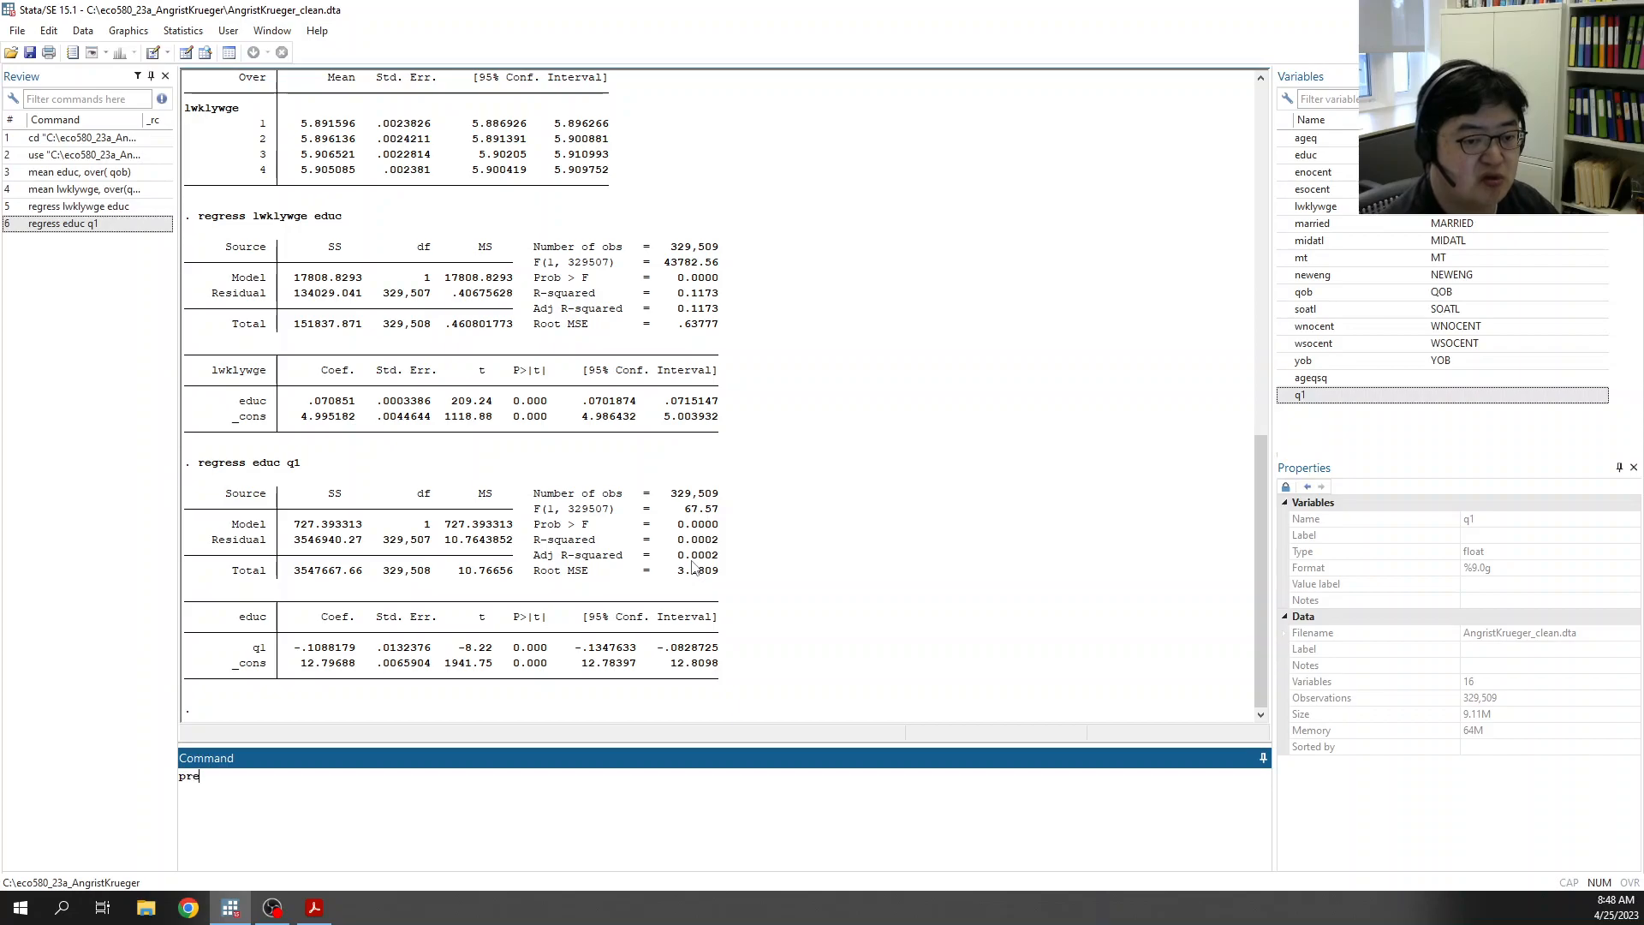
type("predict fitt")
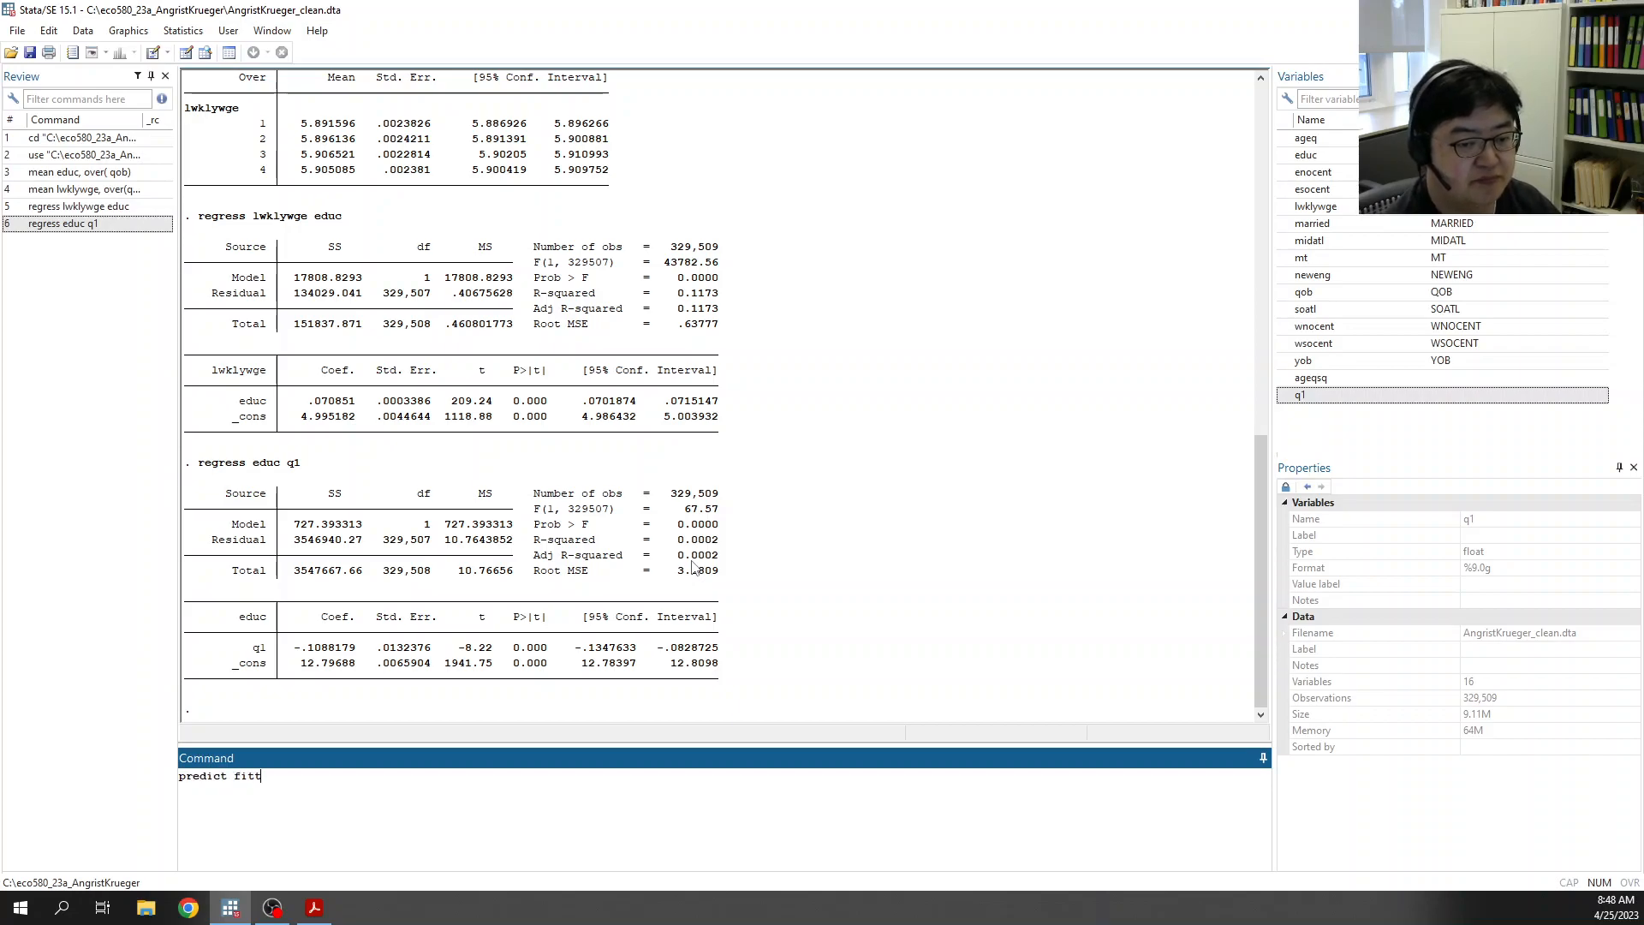
type("ed")
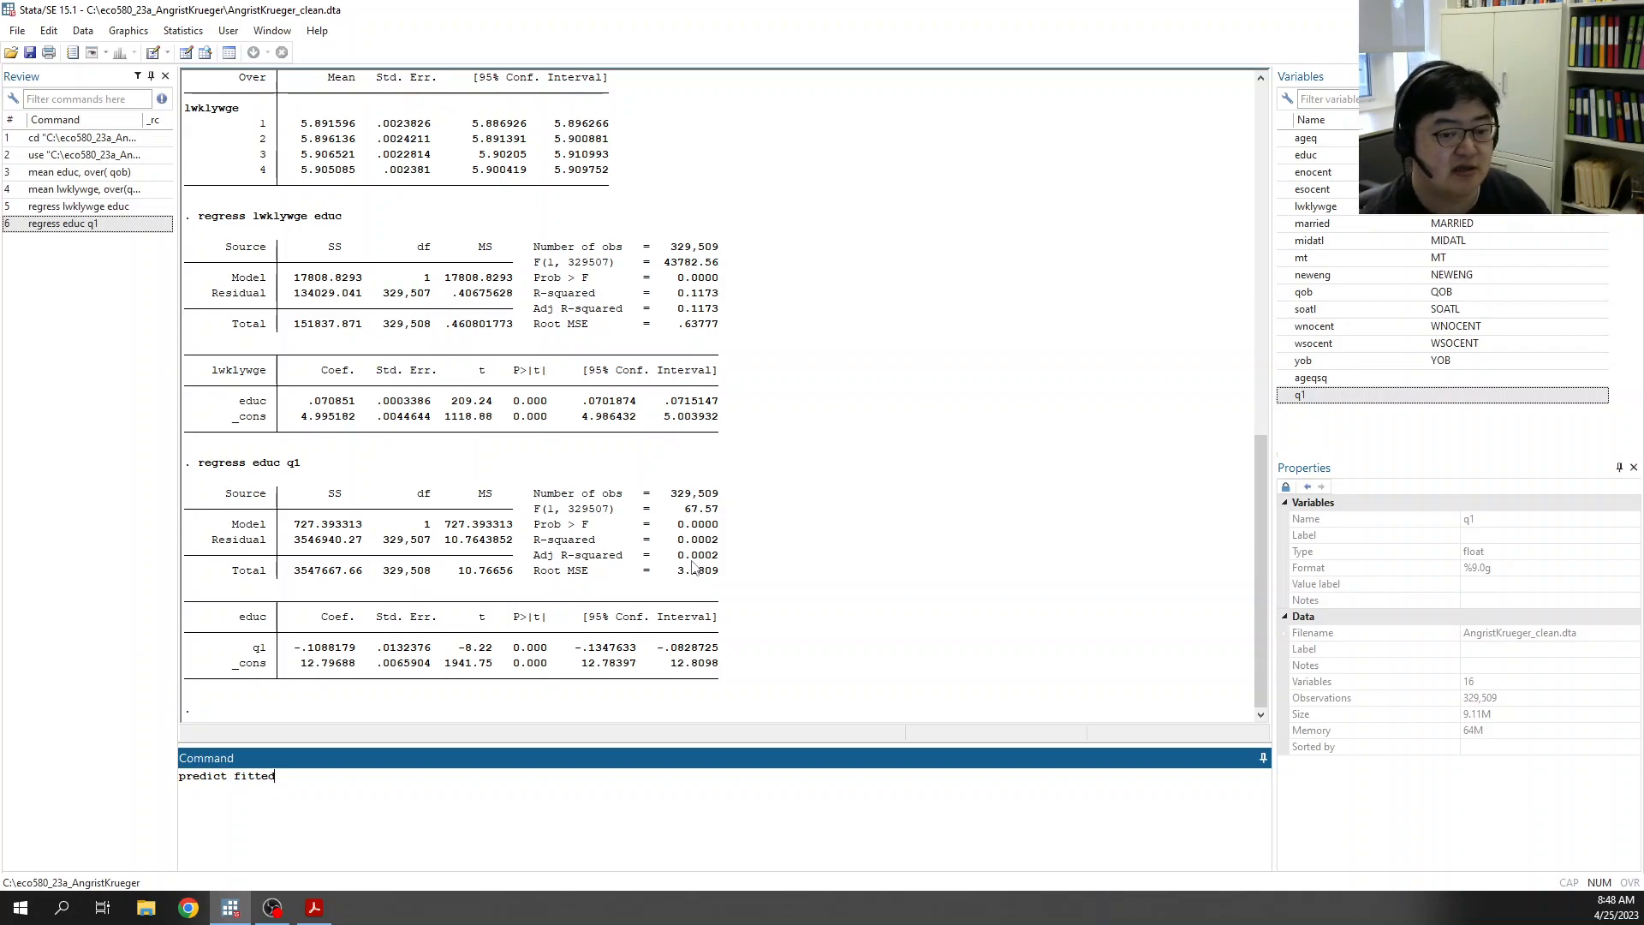
key("Return")
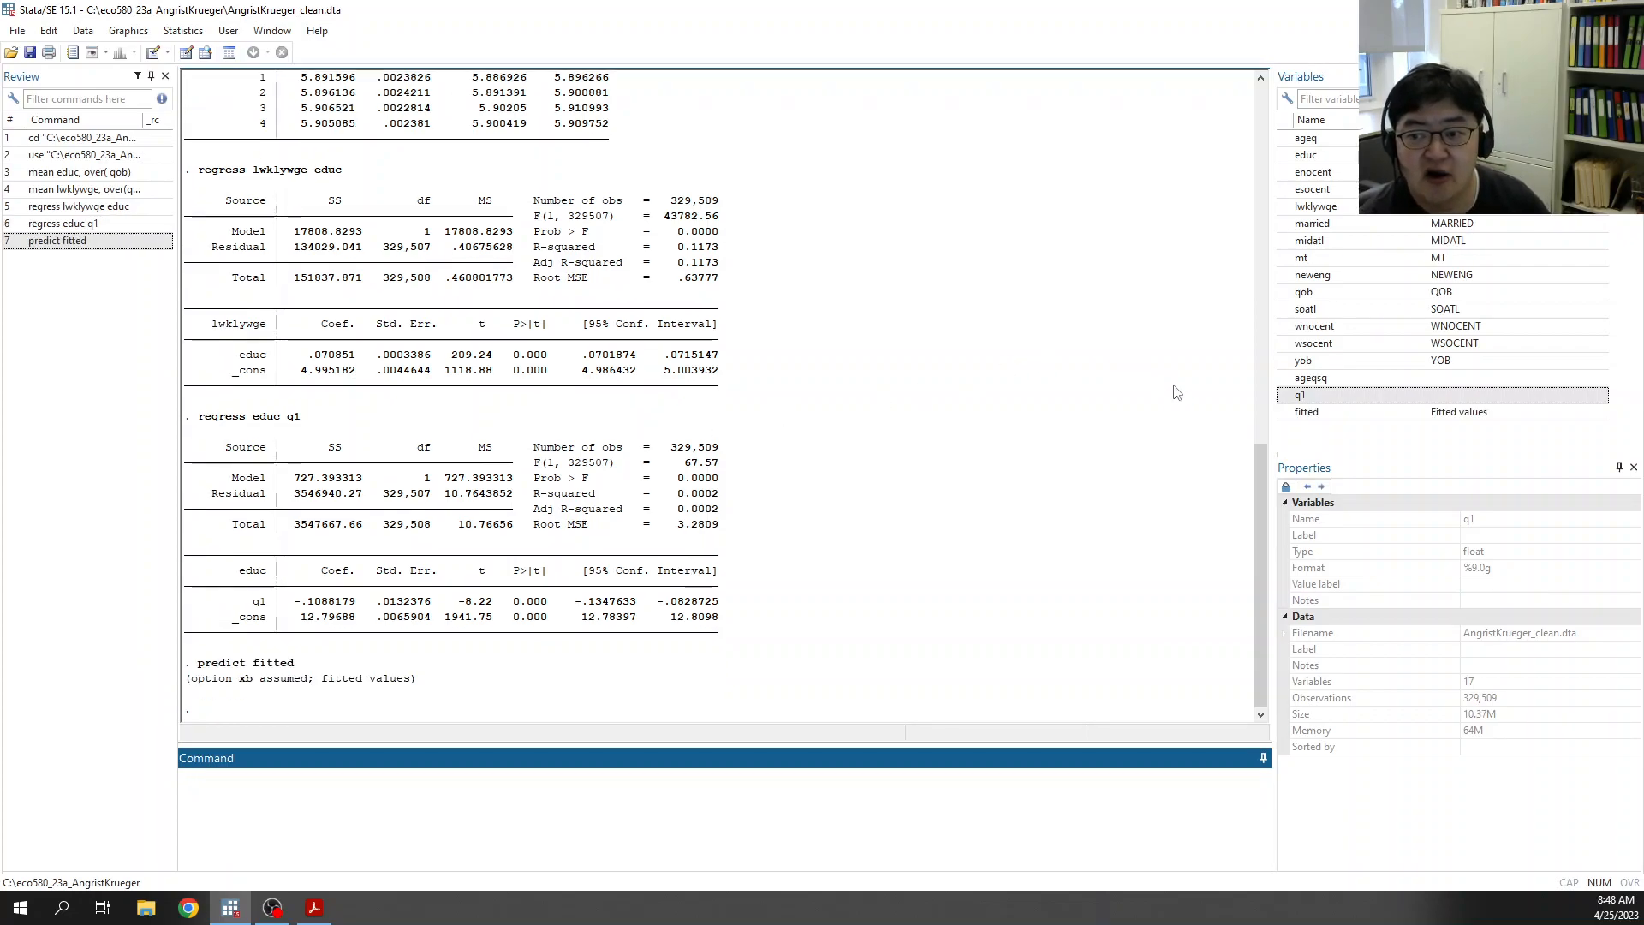
left_click(1304, 412)
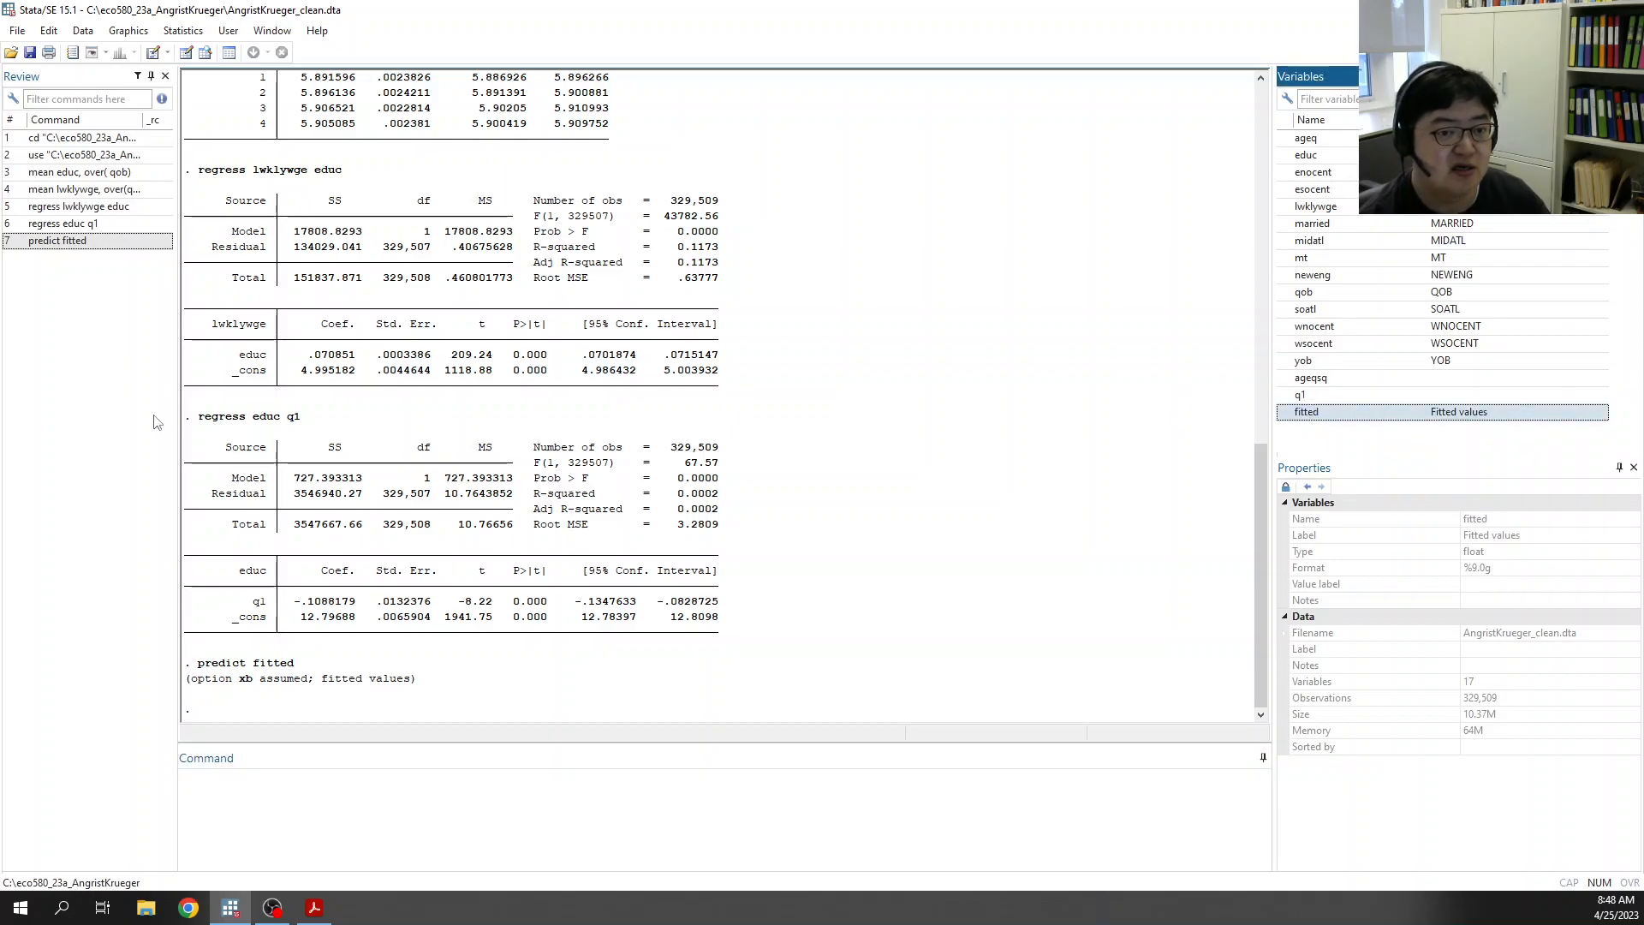
Step: Review how the regress educ q1 and predict fitted commands together form the first stage
left_click_drag(199, 419, 292, 428)
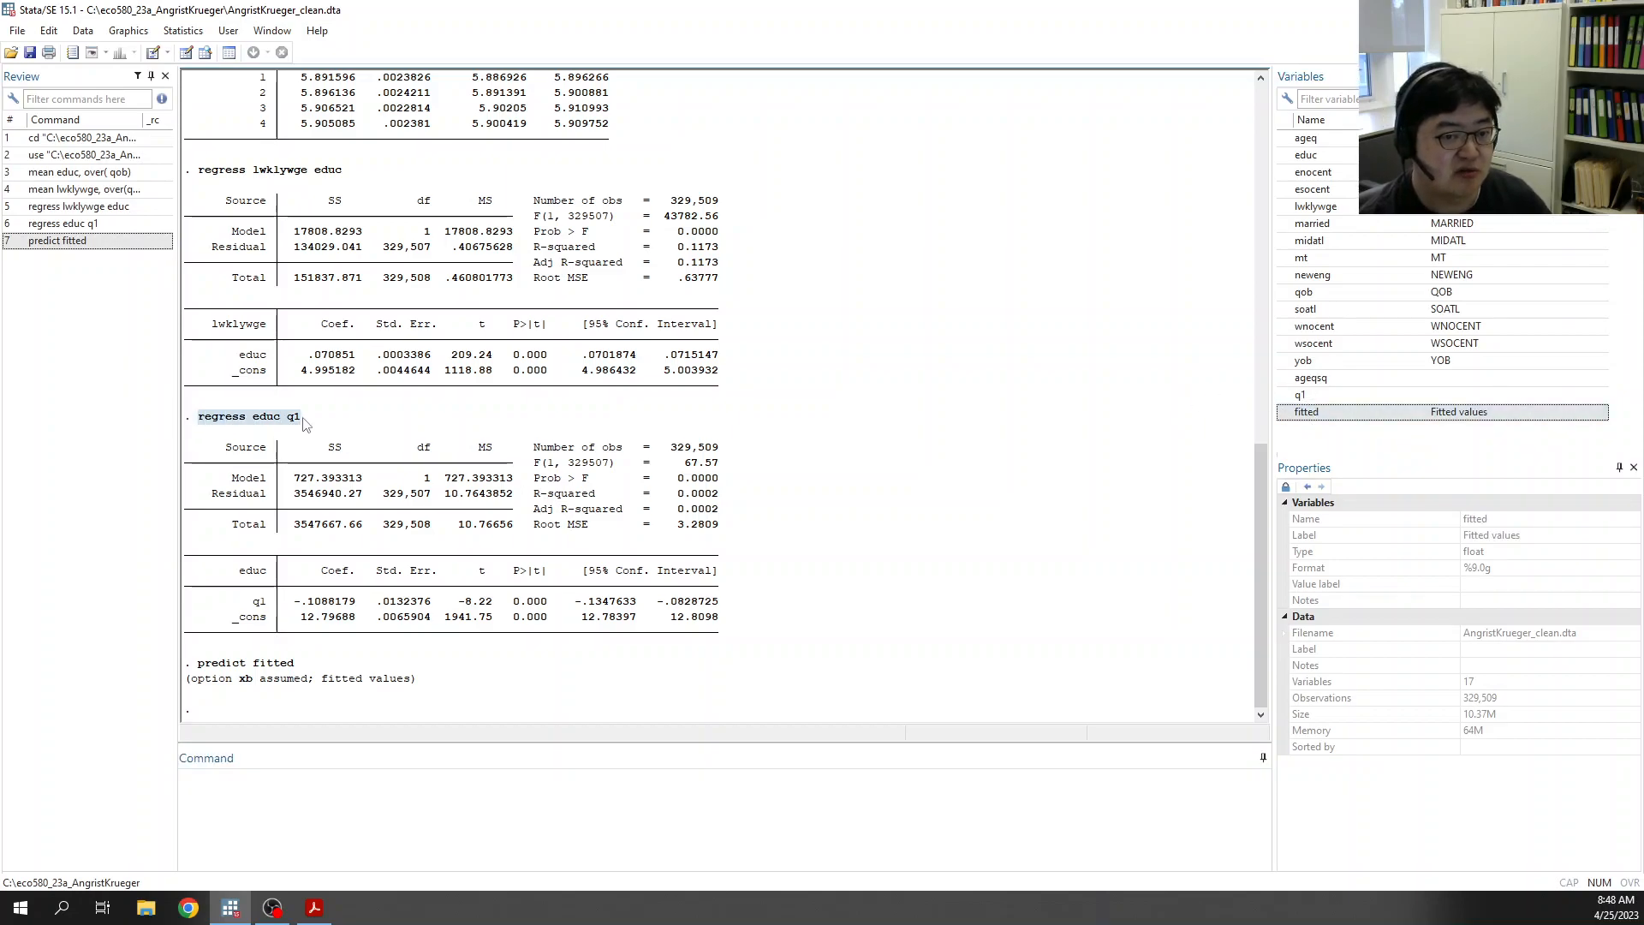
left_click(262, 429)
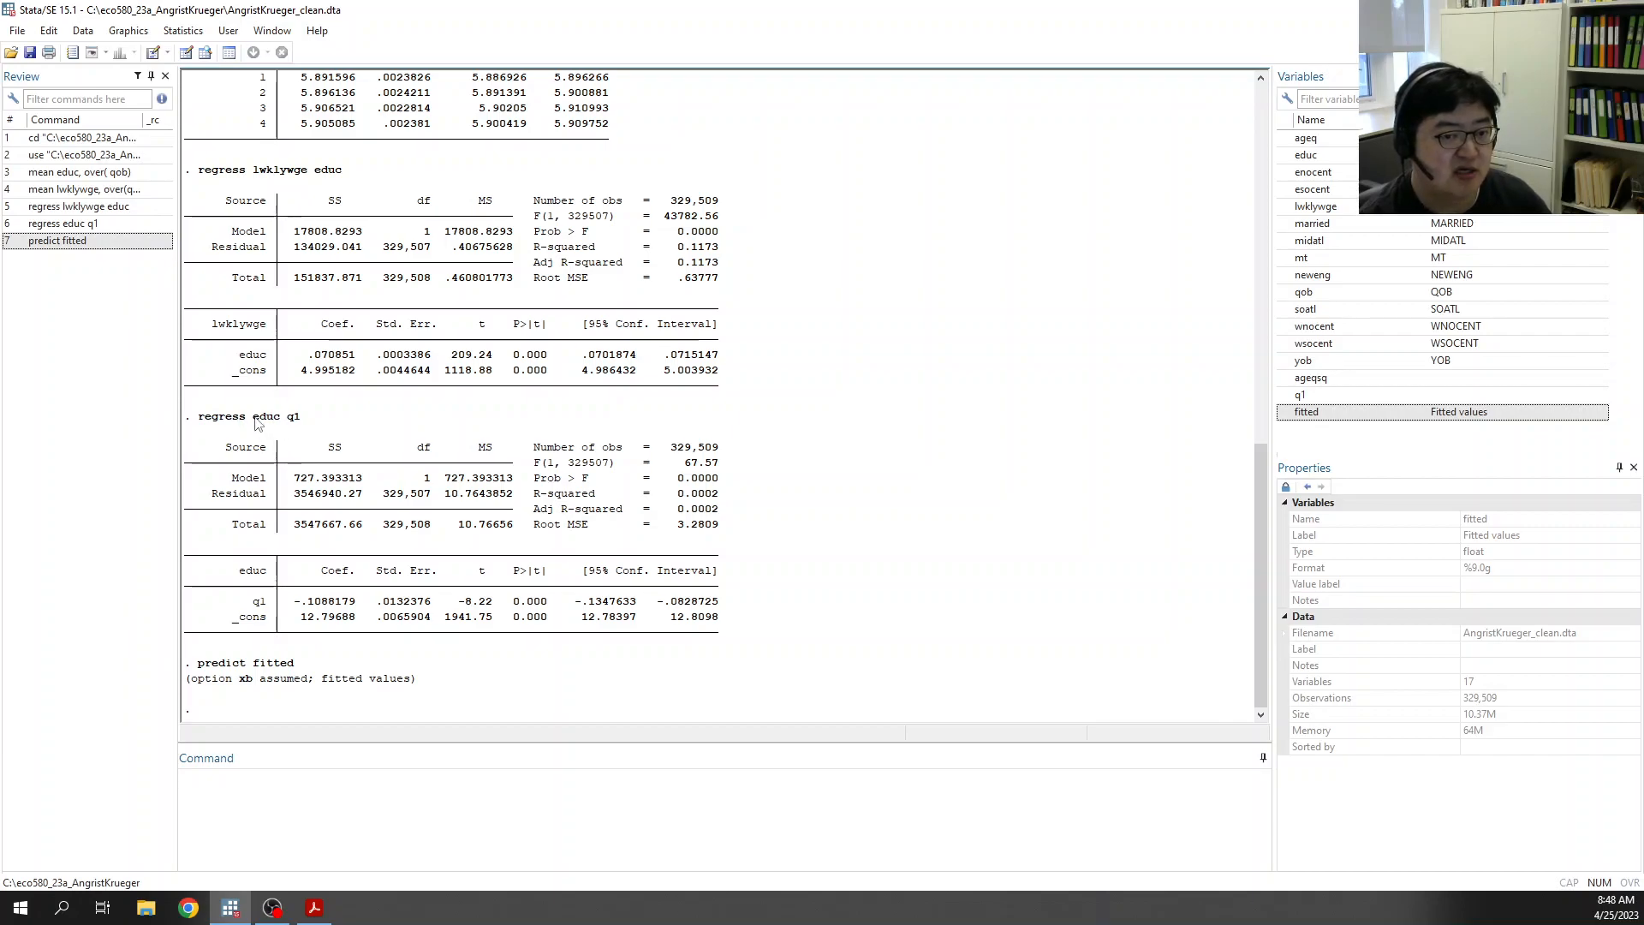
double_click(261, 420)
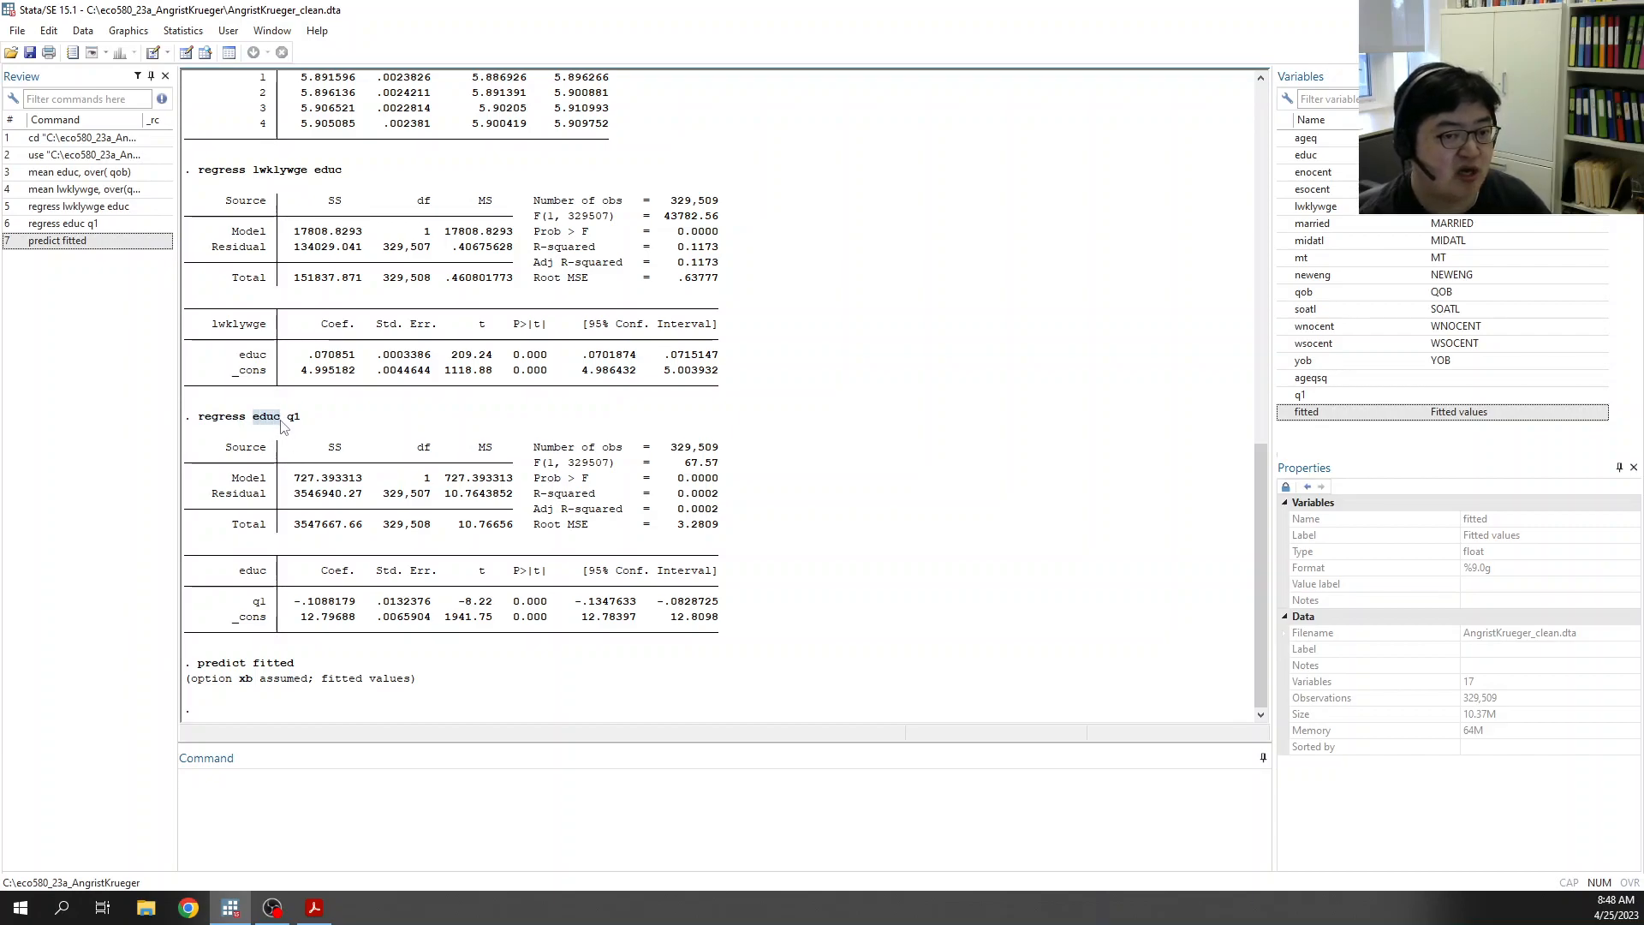
double_click(293, 419)
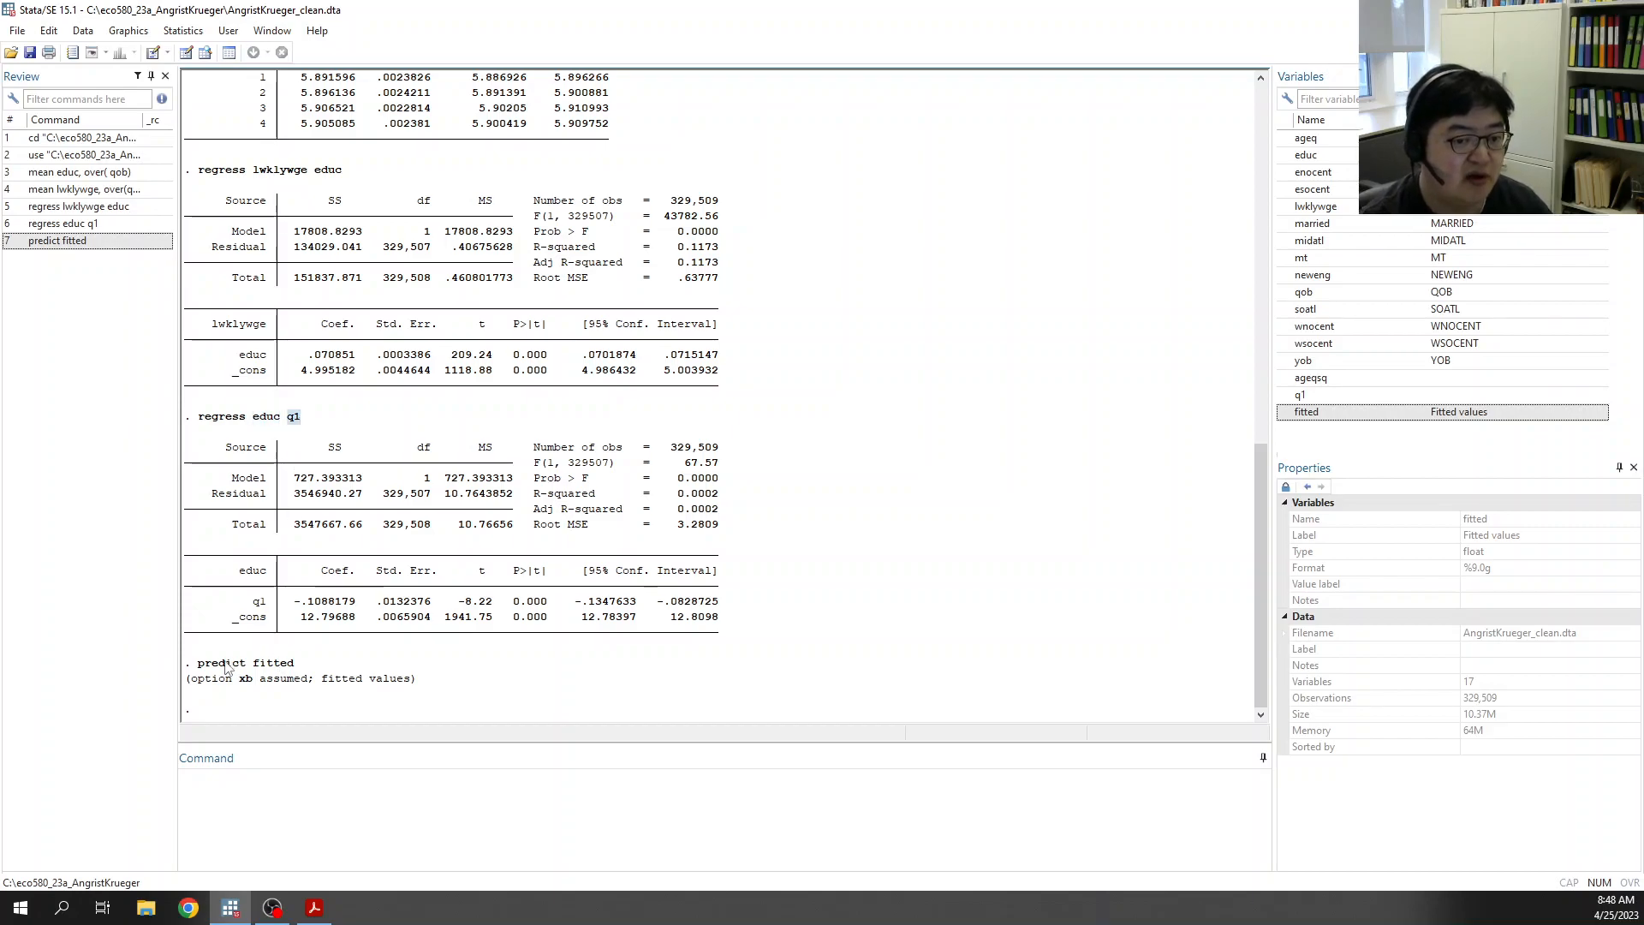
left_click_drag(199, 667, 244, 672)
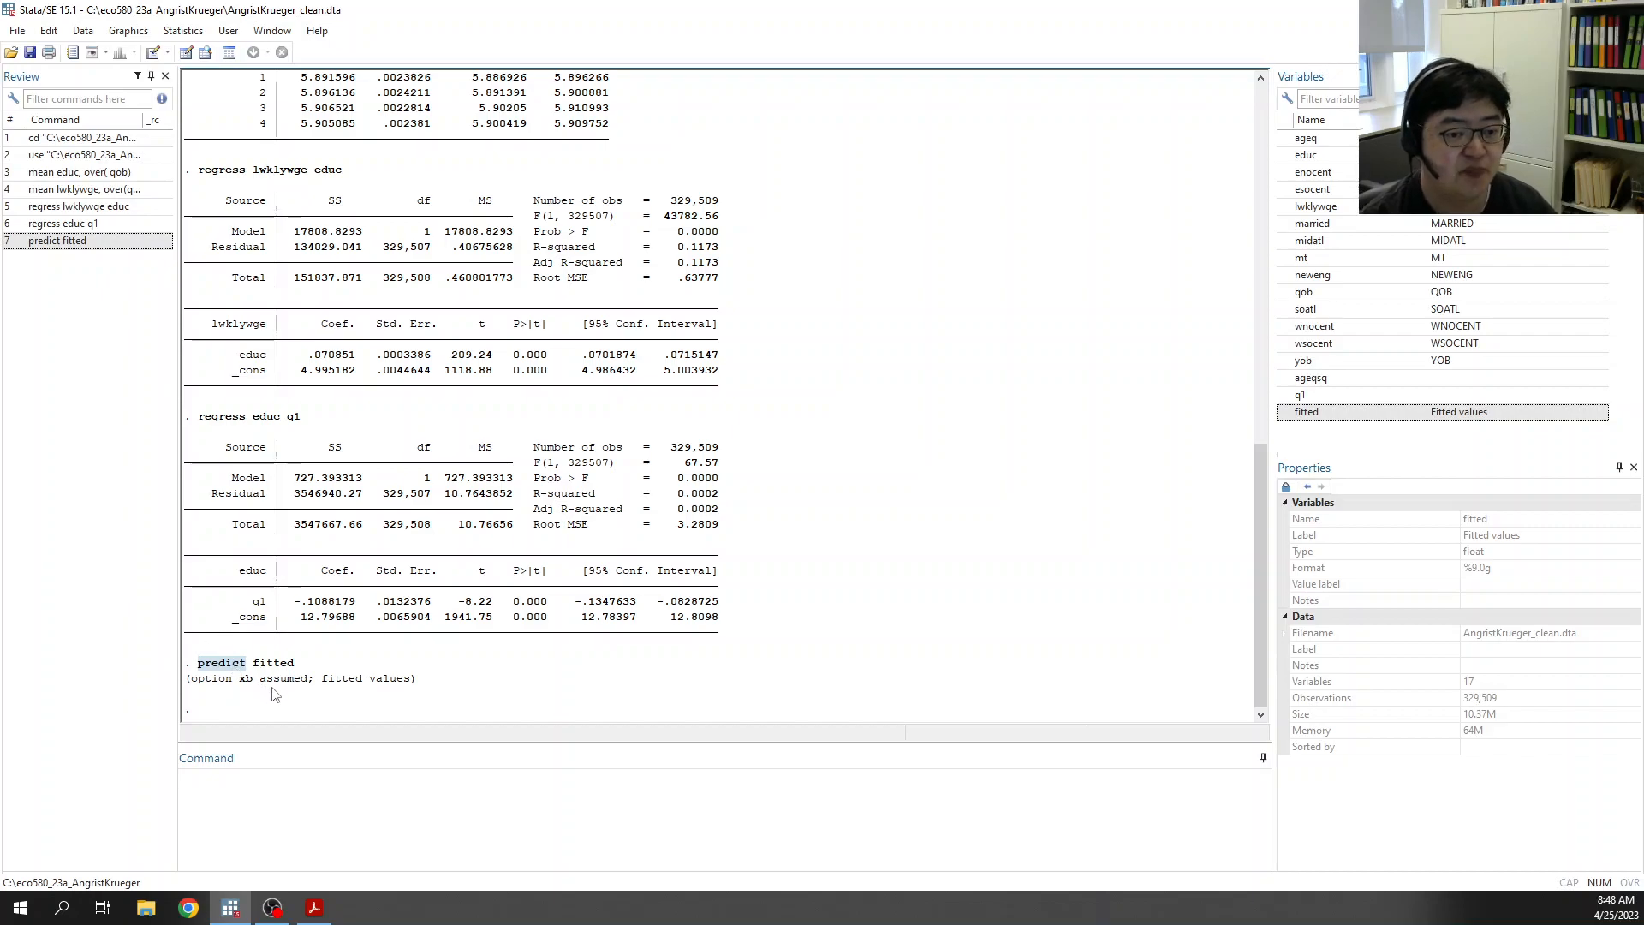
left_click(329, 810)
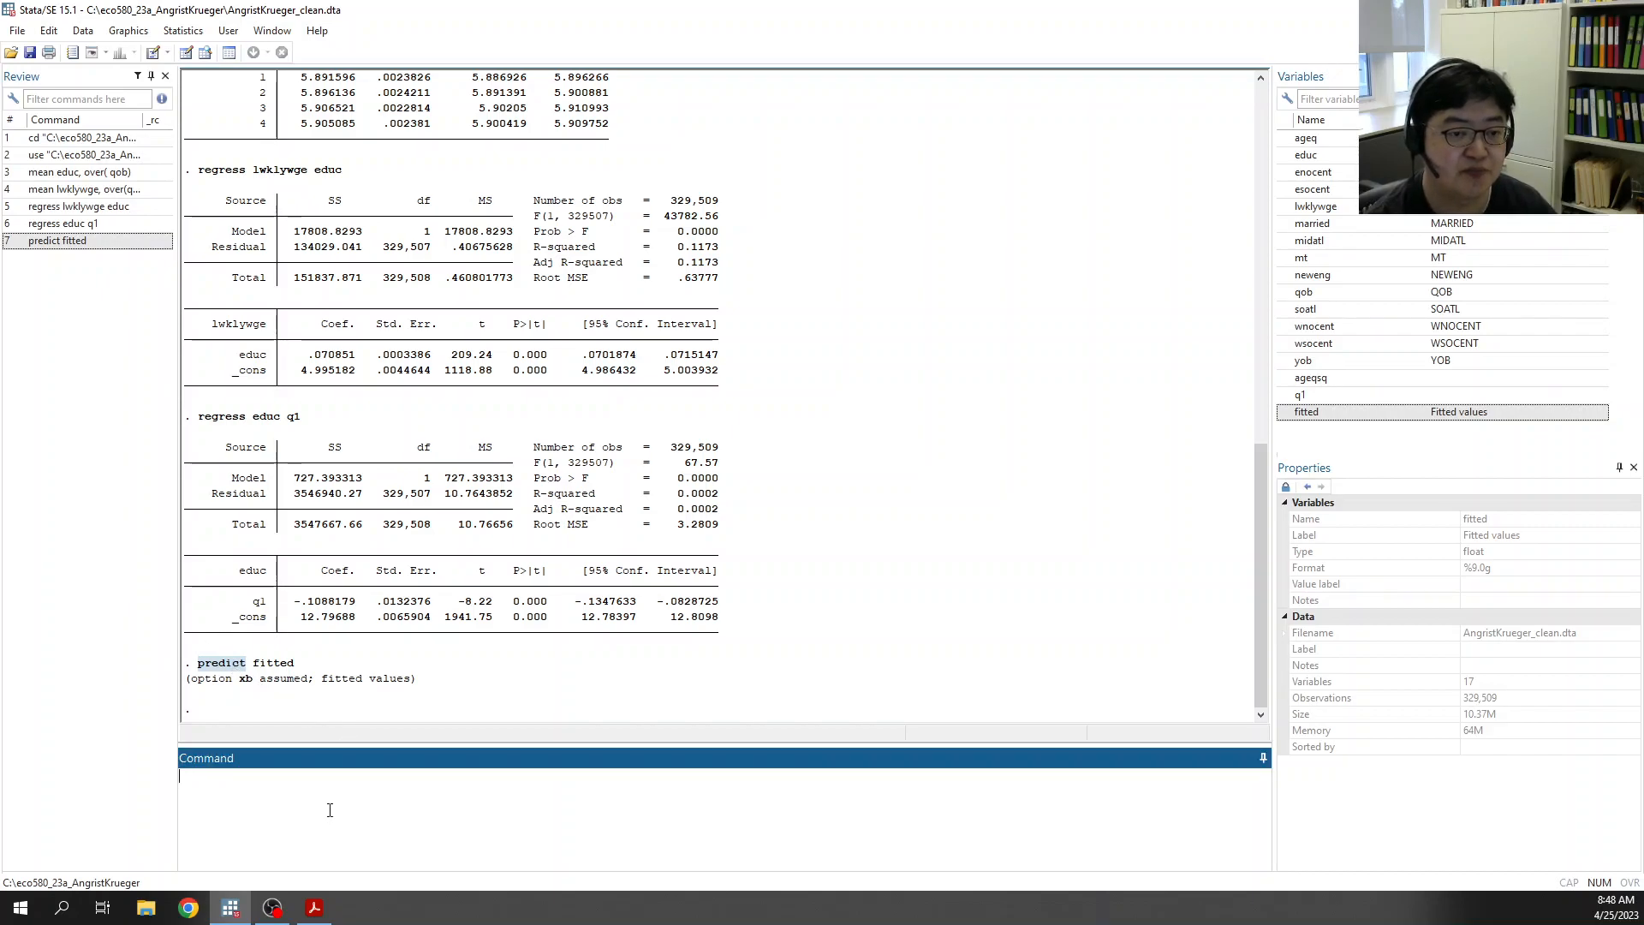
left_click(384, 692)
left_click_drag(383, 660, 184, 662)
left_click(297, 844)
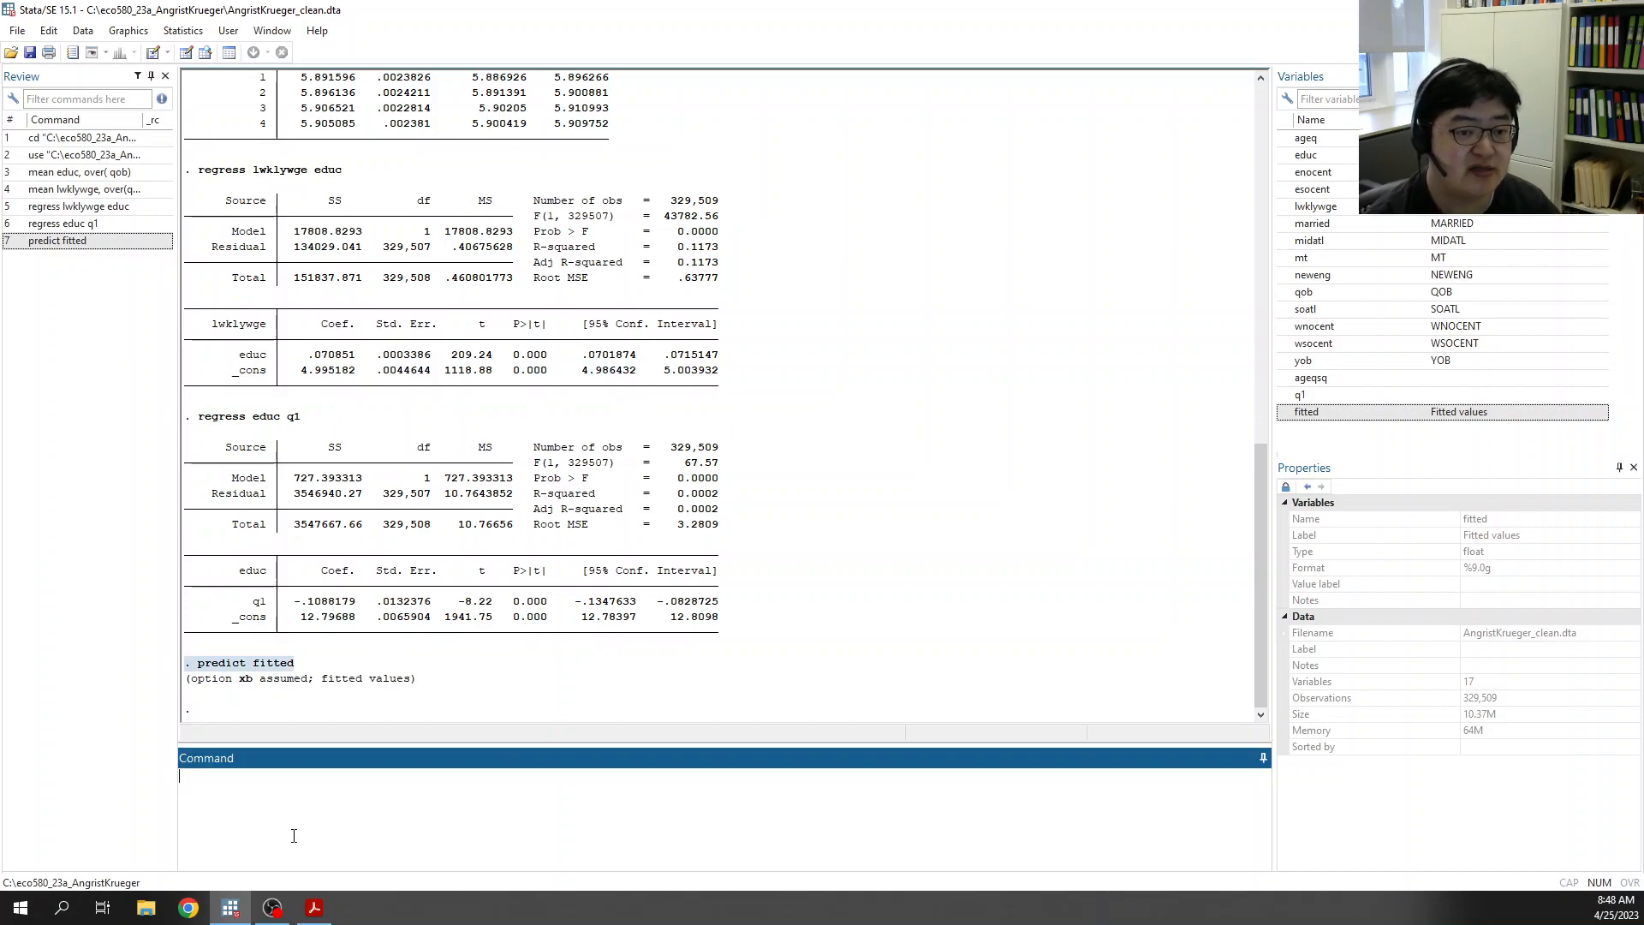
left_click_drag(193, 416, 435, 671)
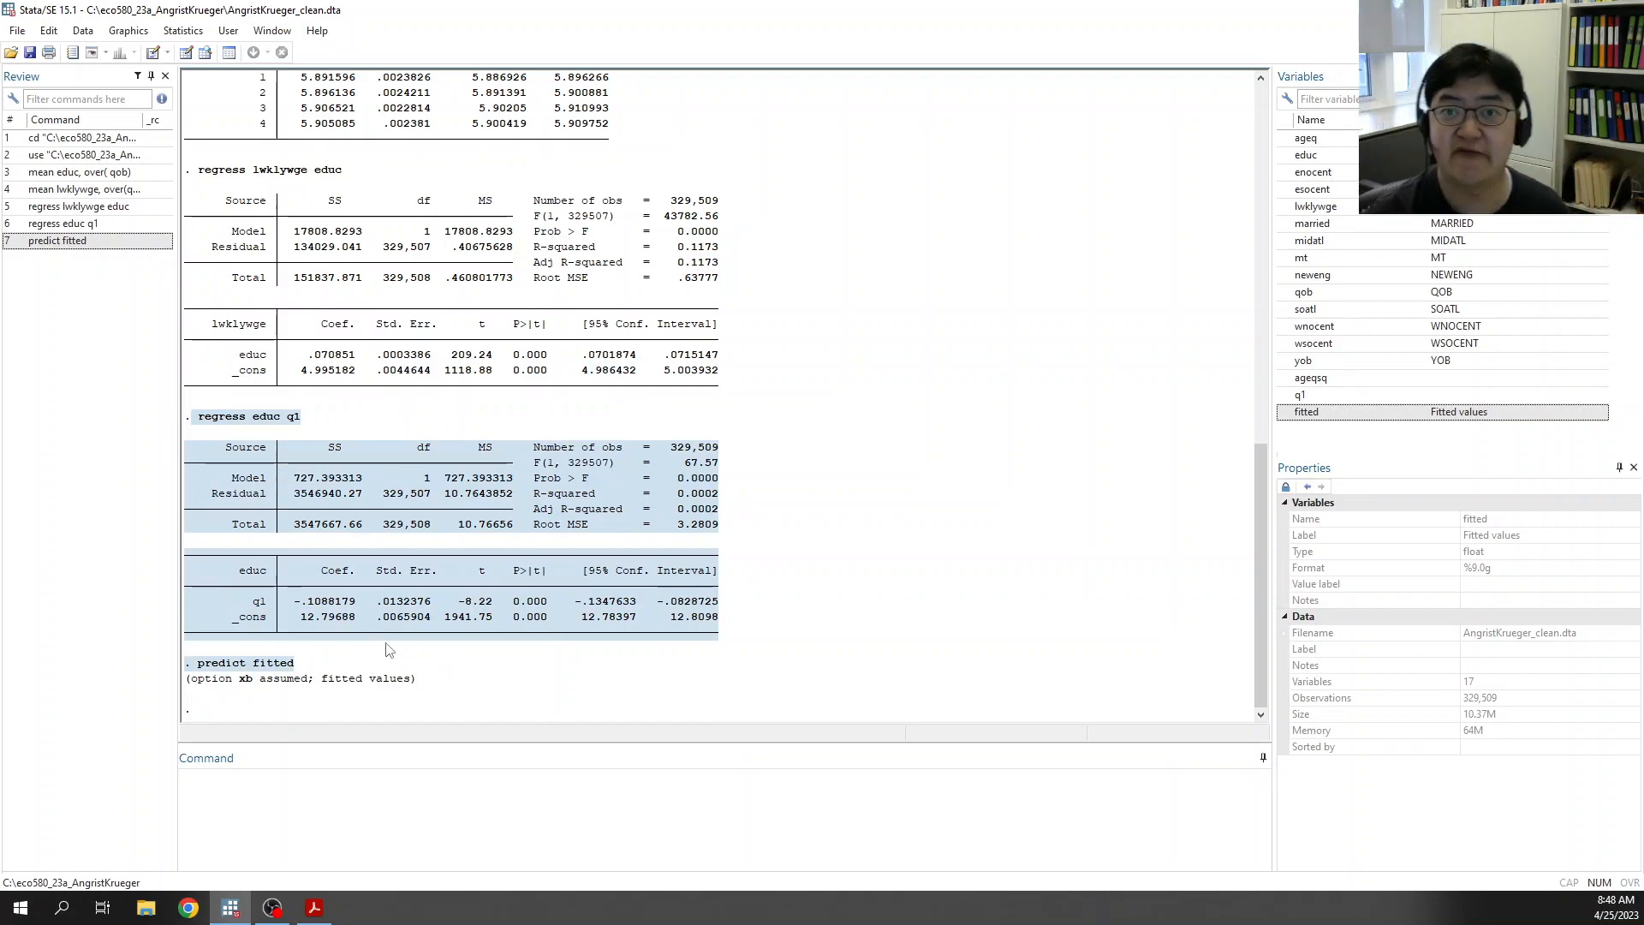
Step: Run the second-stage regression of log weekly wages on the first-stage fitted values with regress lwklywge fitted
left_click(351, 822)
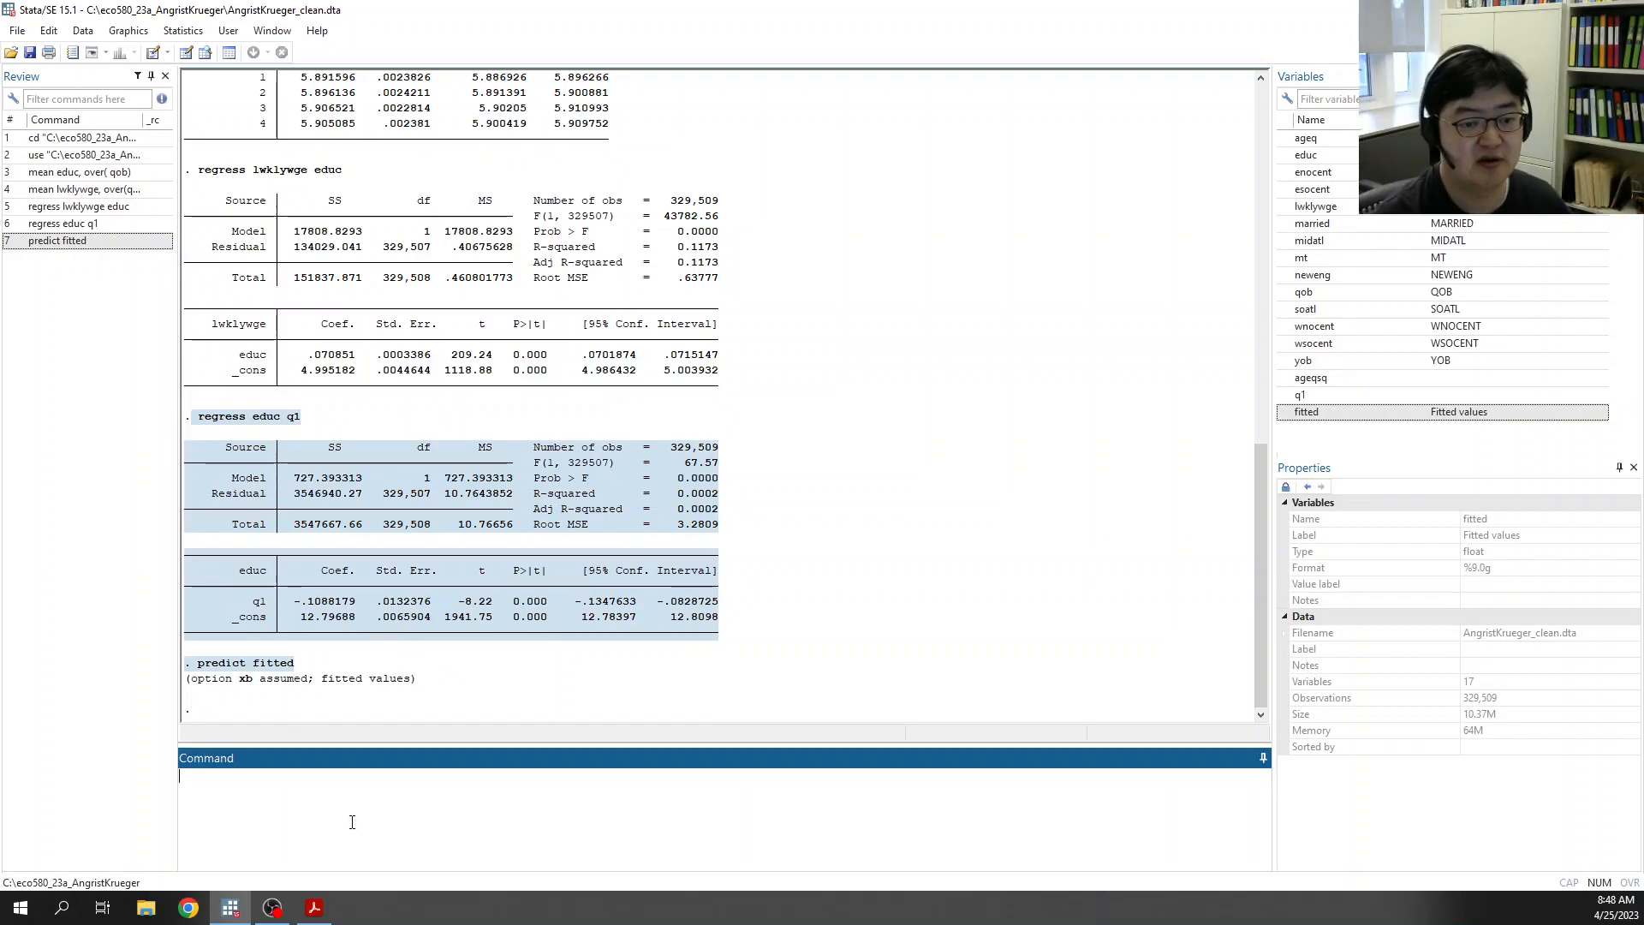
left_click(386, 654)
type("regress")
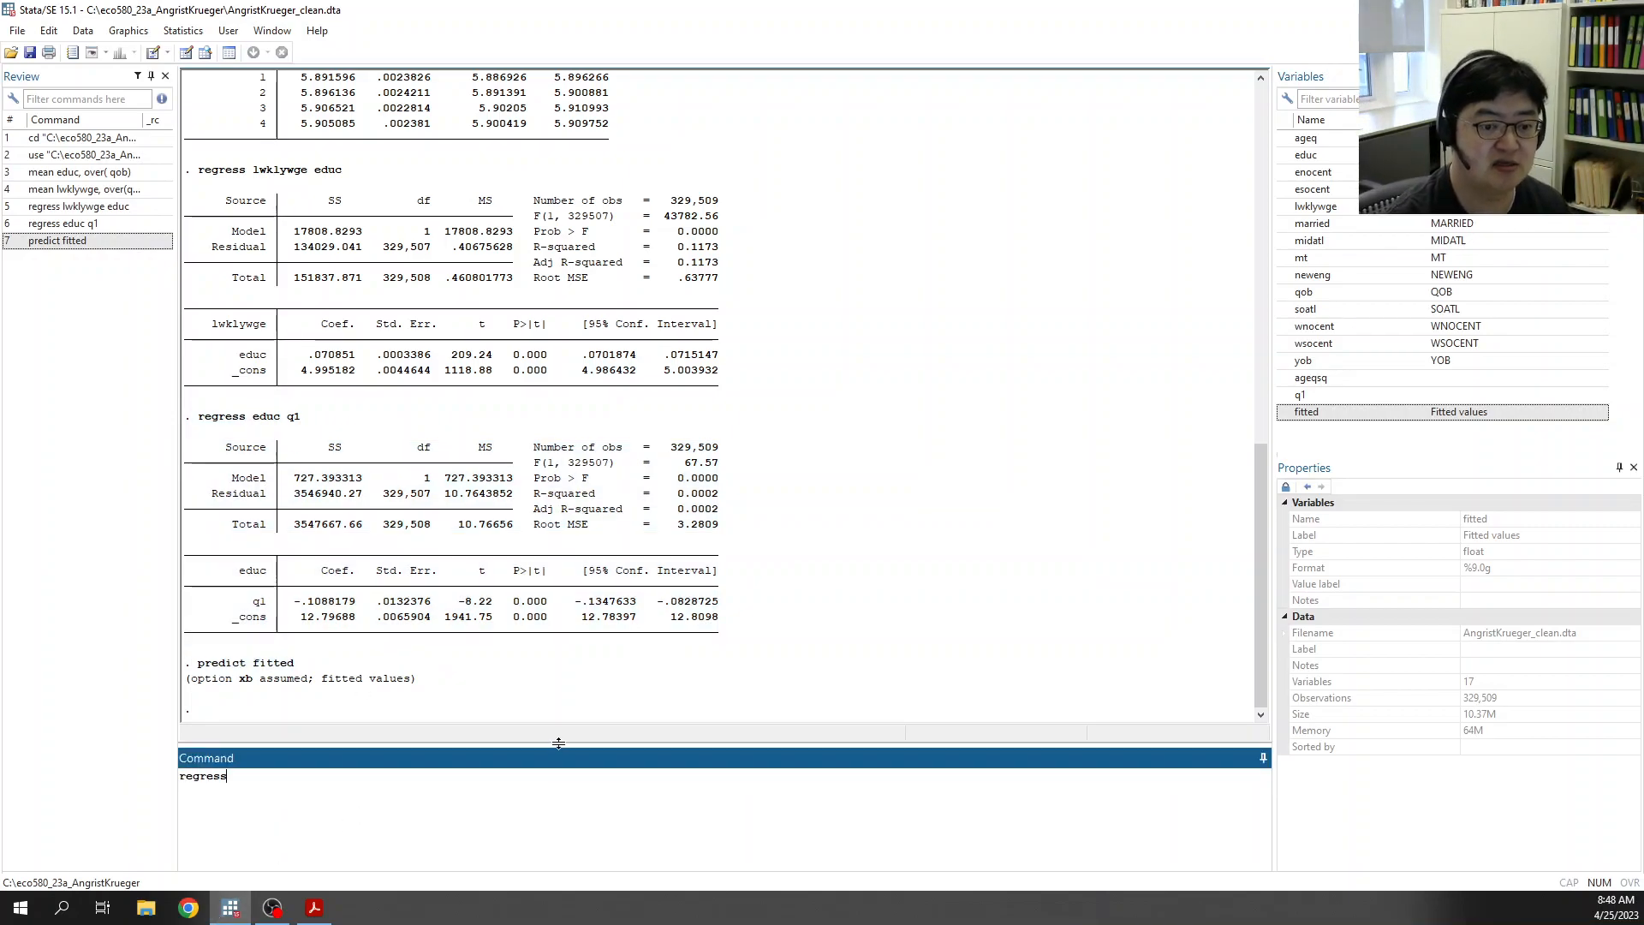
double_click(1313, 206)
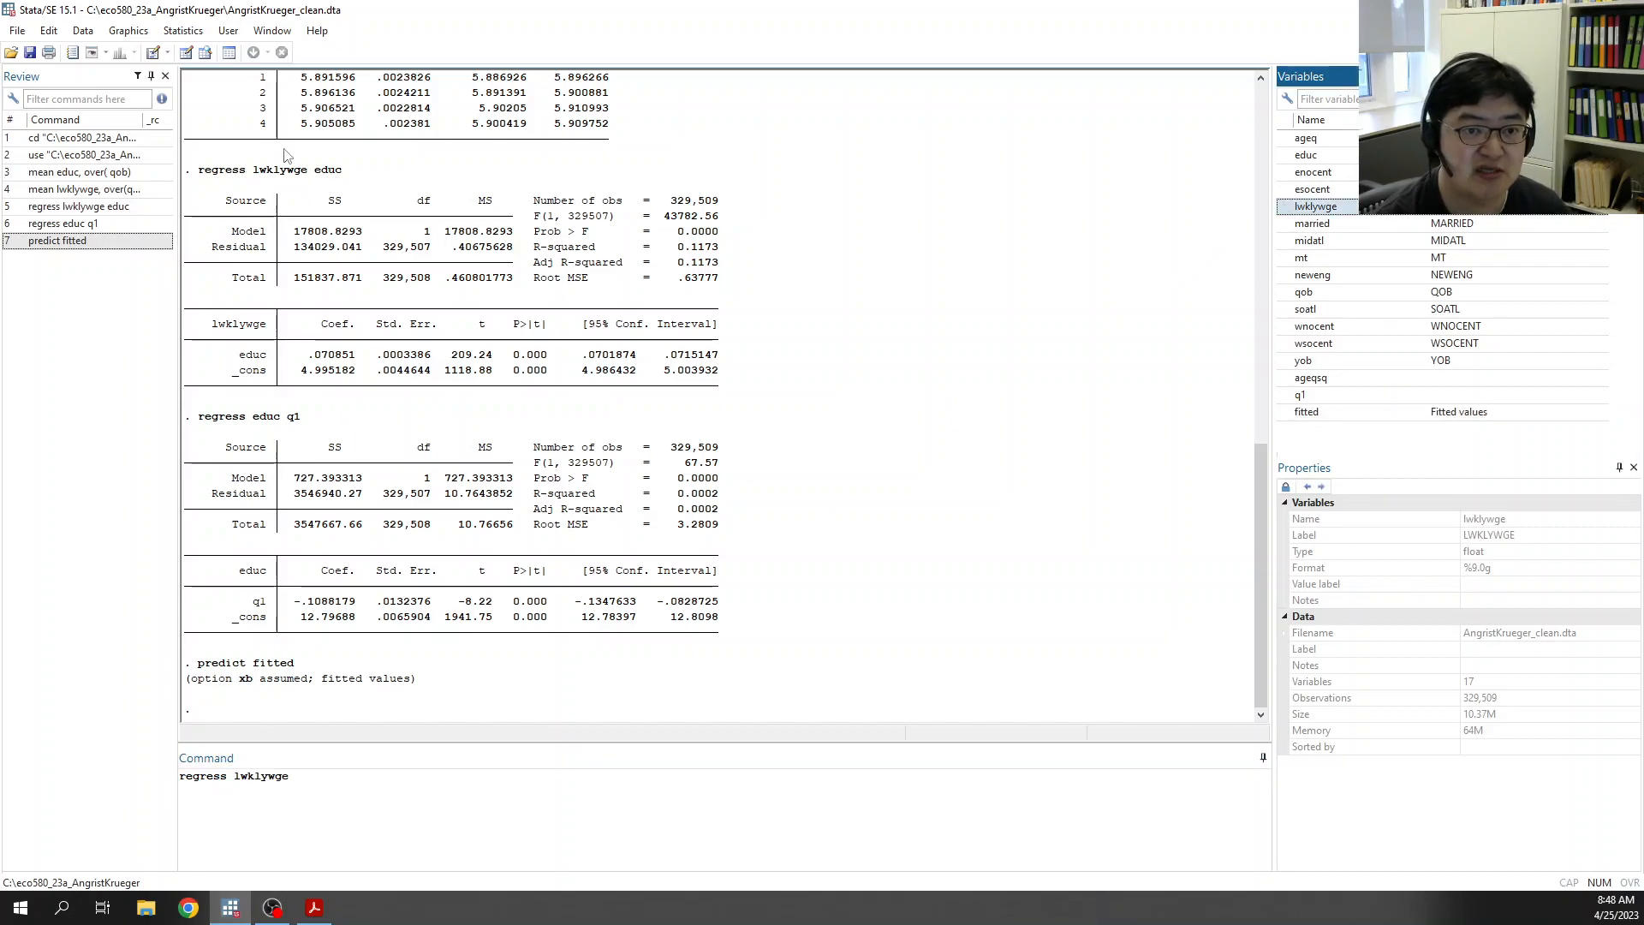
double_click(327, 171)
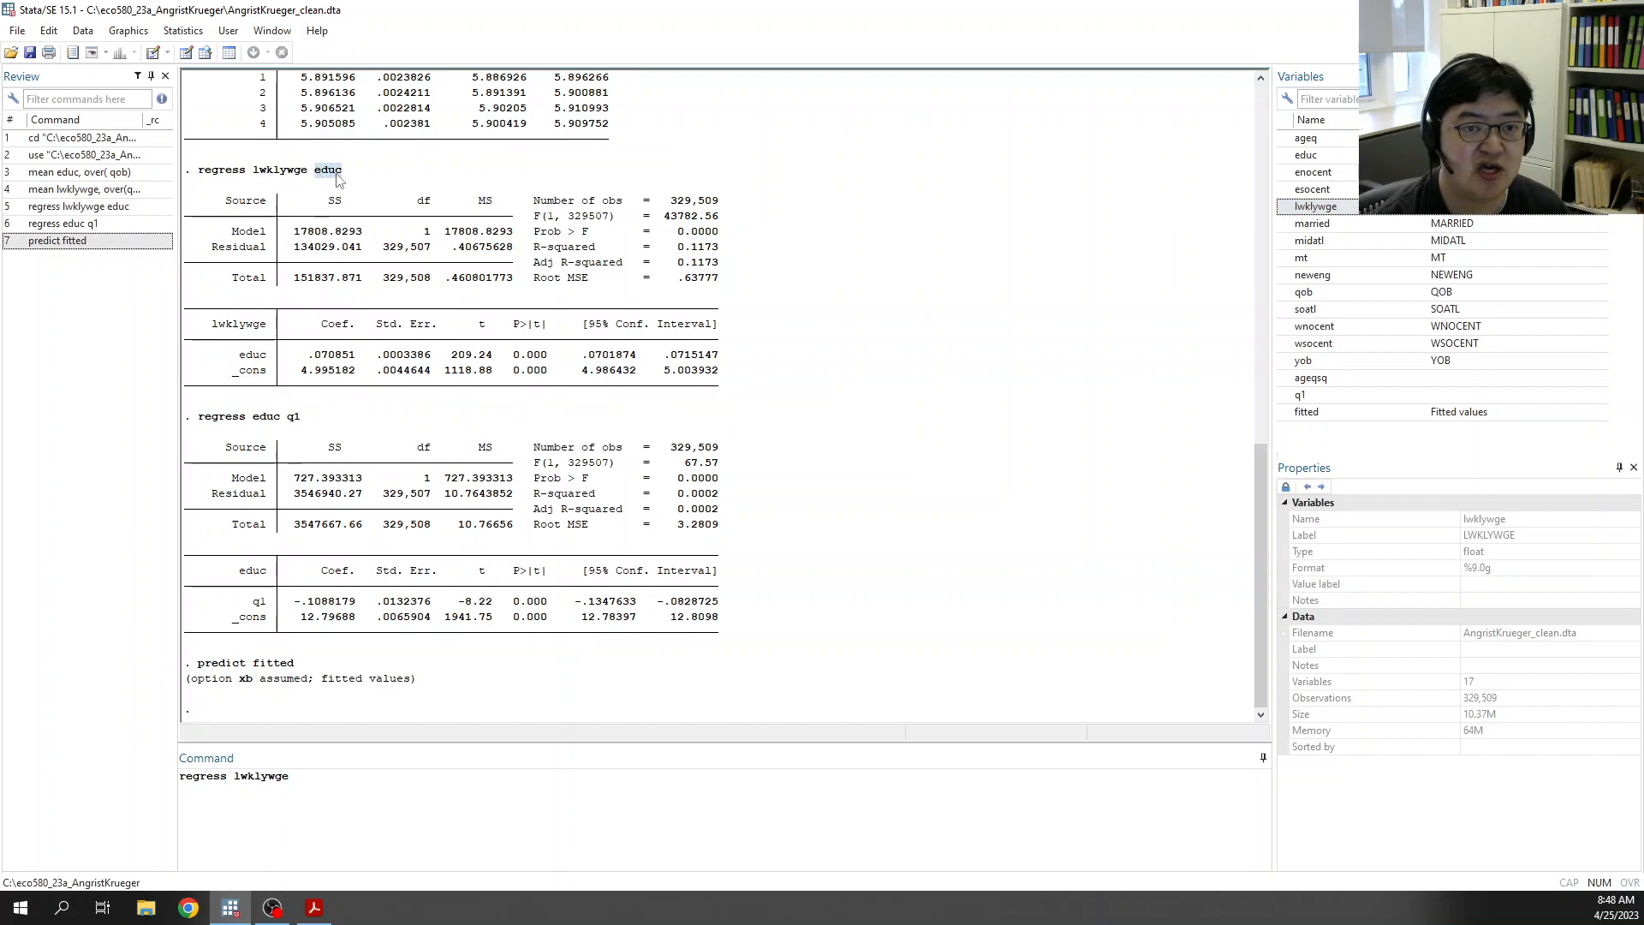
left_click(344, 779)
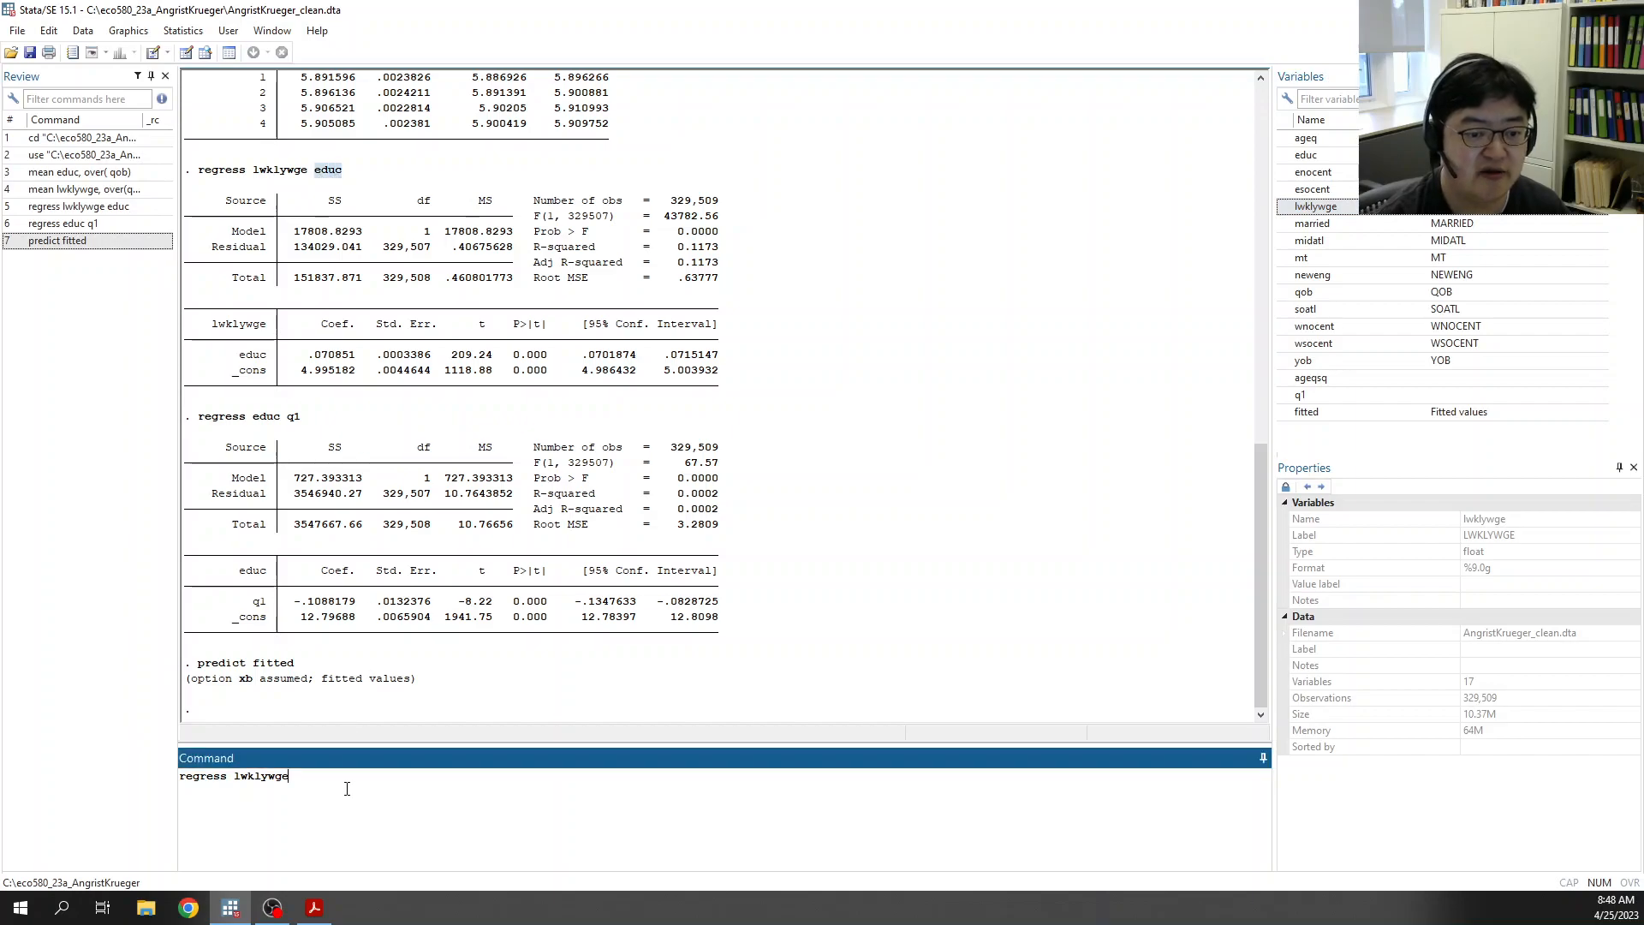
double_click(1322, 412)
left_click(421, 817)
key("Return")
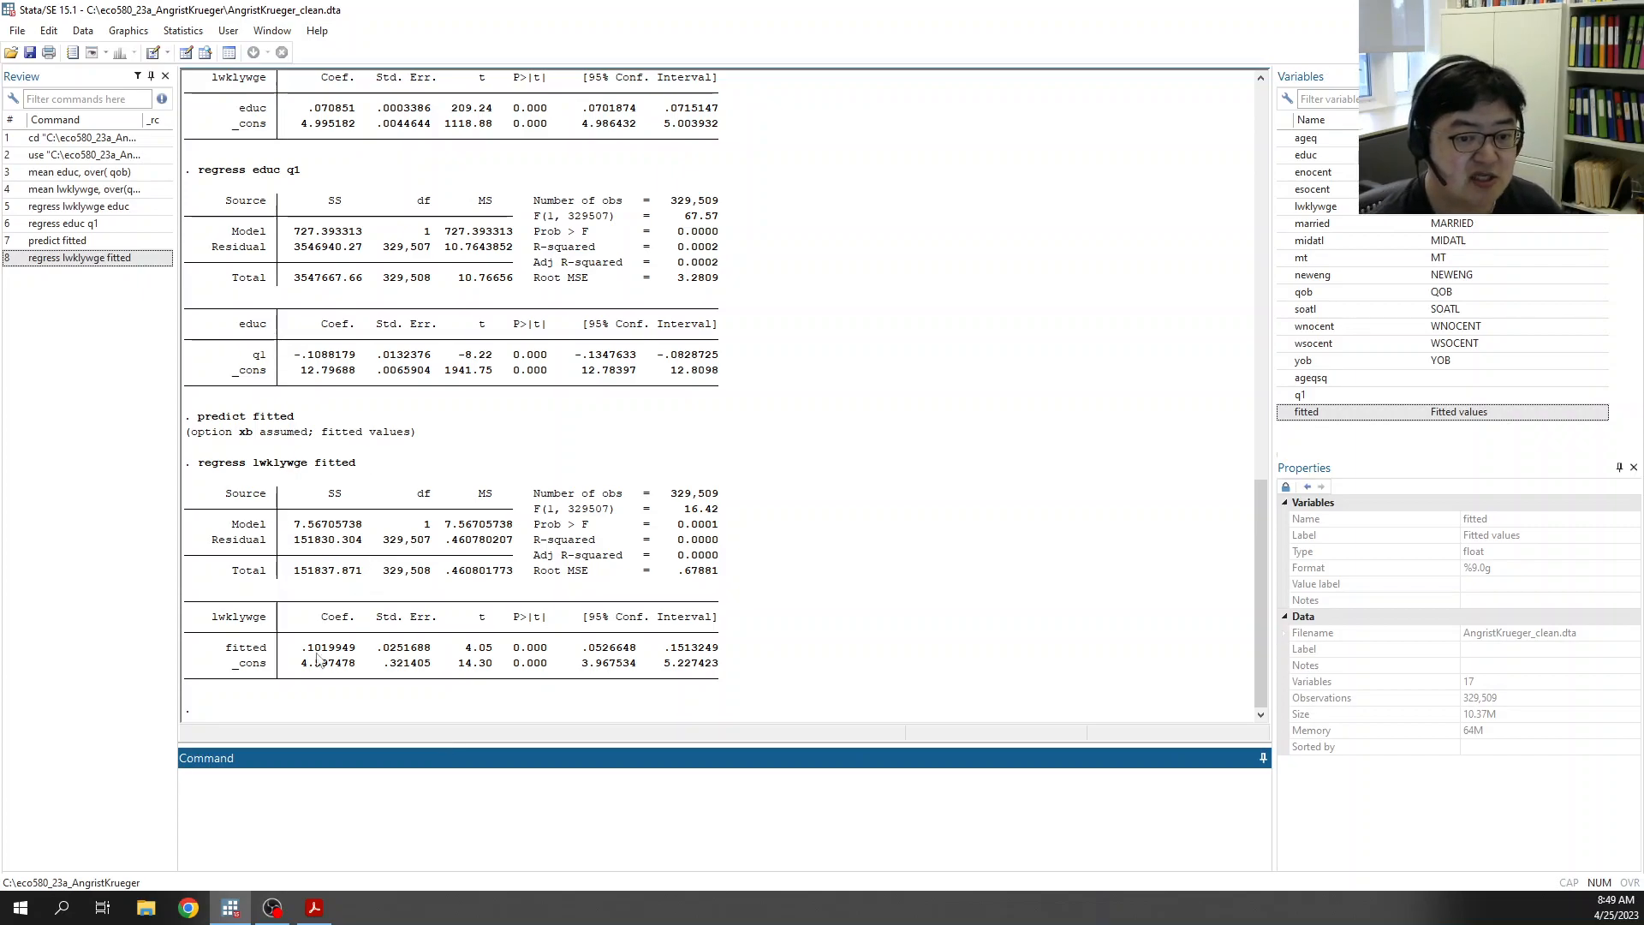
Step: Compare the second-stage coefficient on fitted with the OLS coefficient on educ from the earlier wage regression
left_click_drag(304, 654, 341, 654)
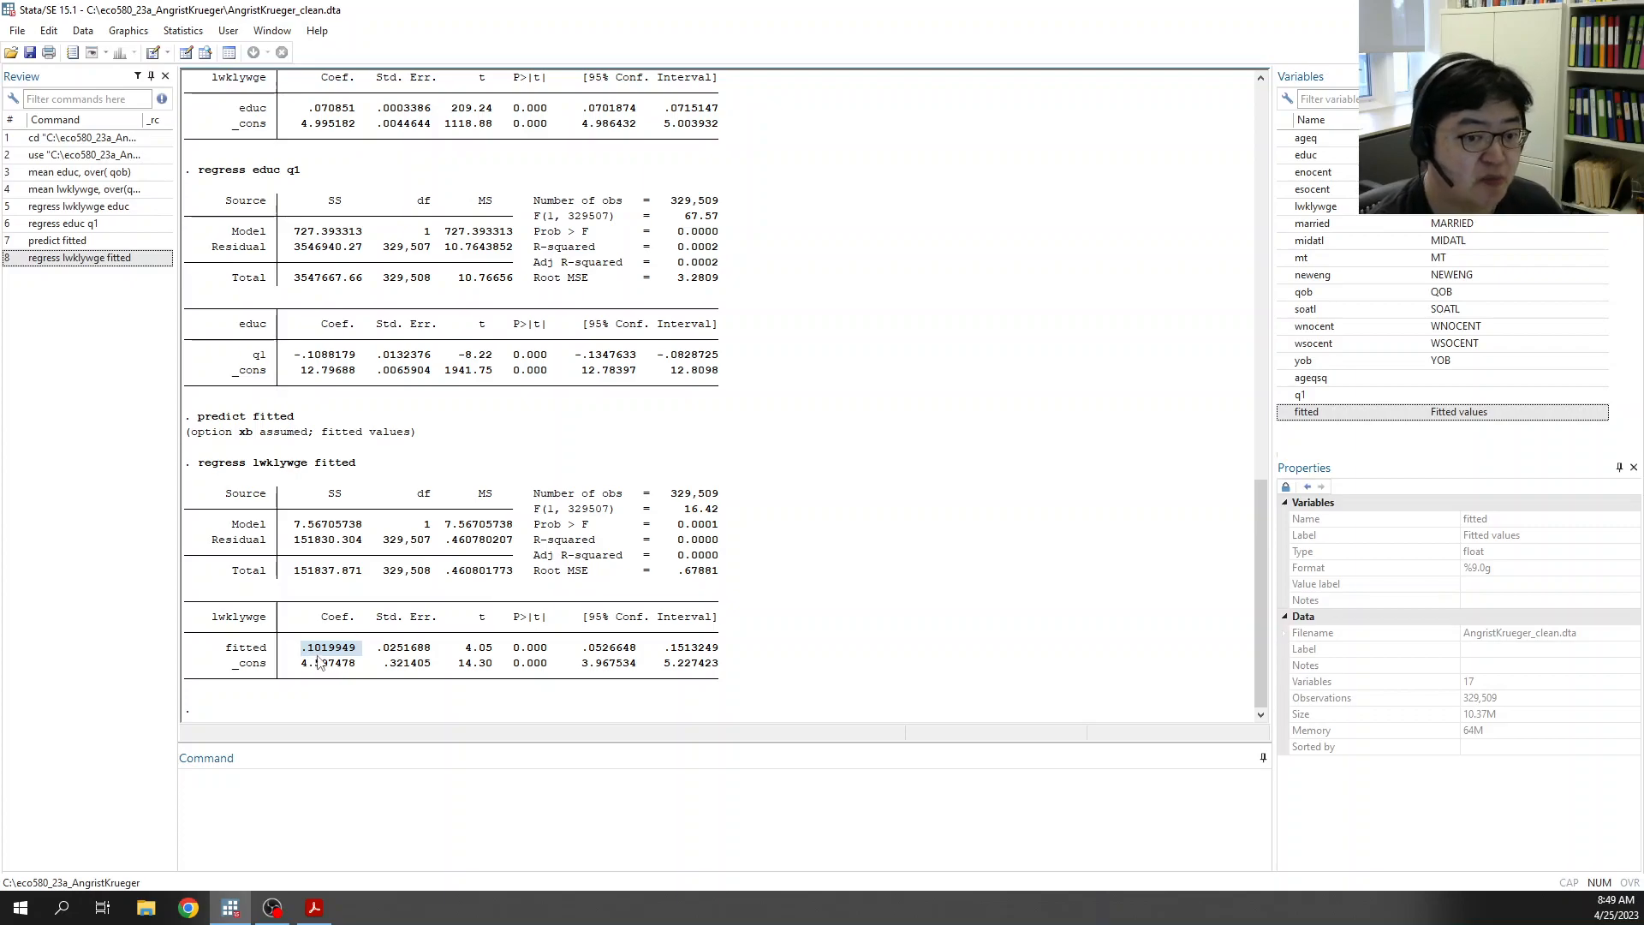
scroll(320, 657, "up", 1)
left_click_drag(306, 155, 355, 156)
left_click_drag(295, 695, 352, 702)
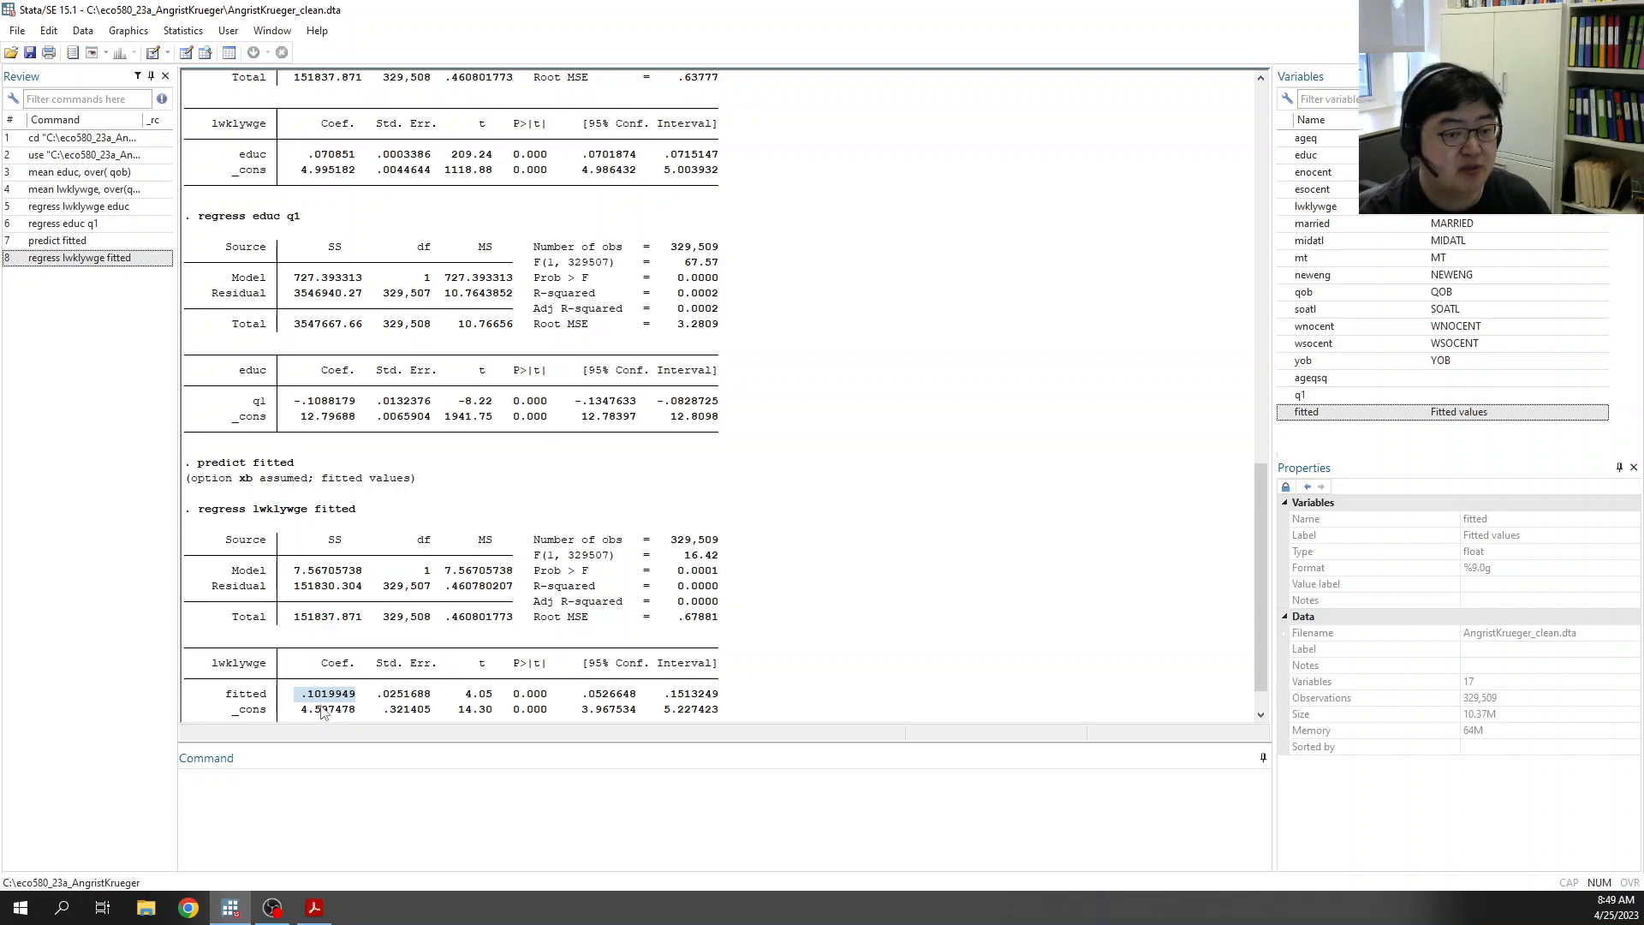
left_click(311, 160)
double_click(311, 159)
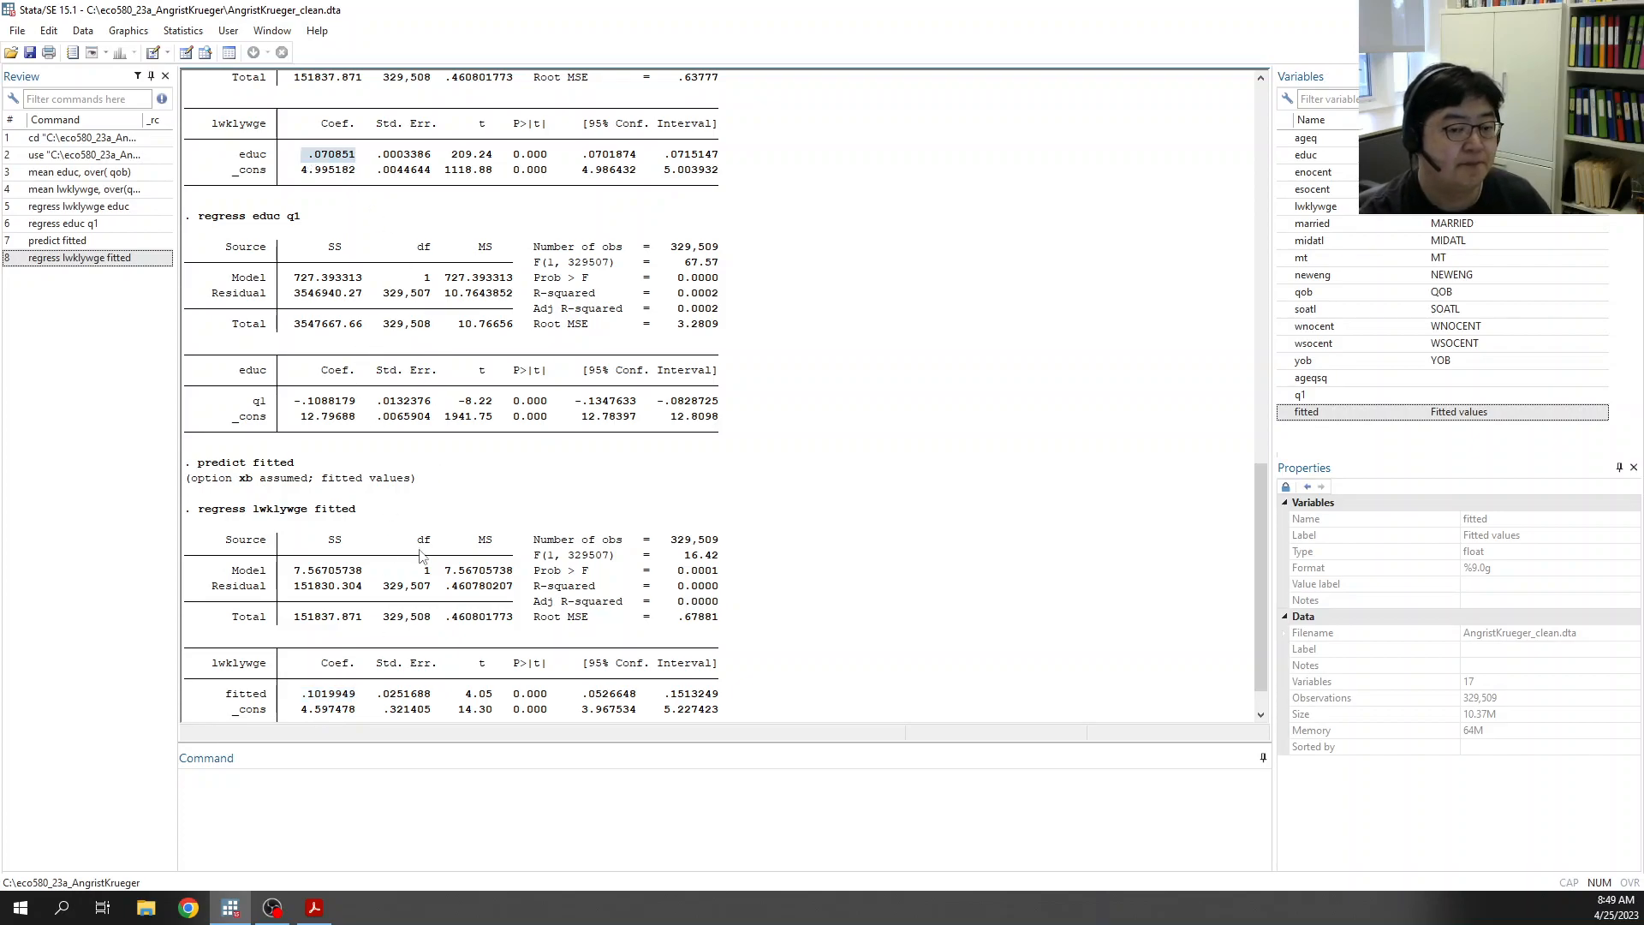
scroll(488, 592, "down", 1)
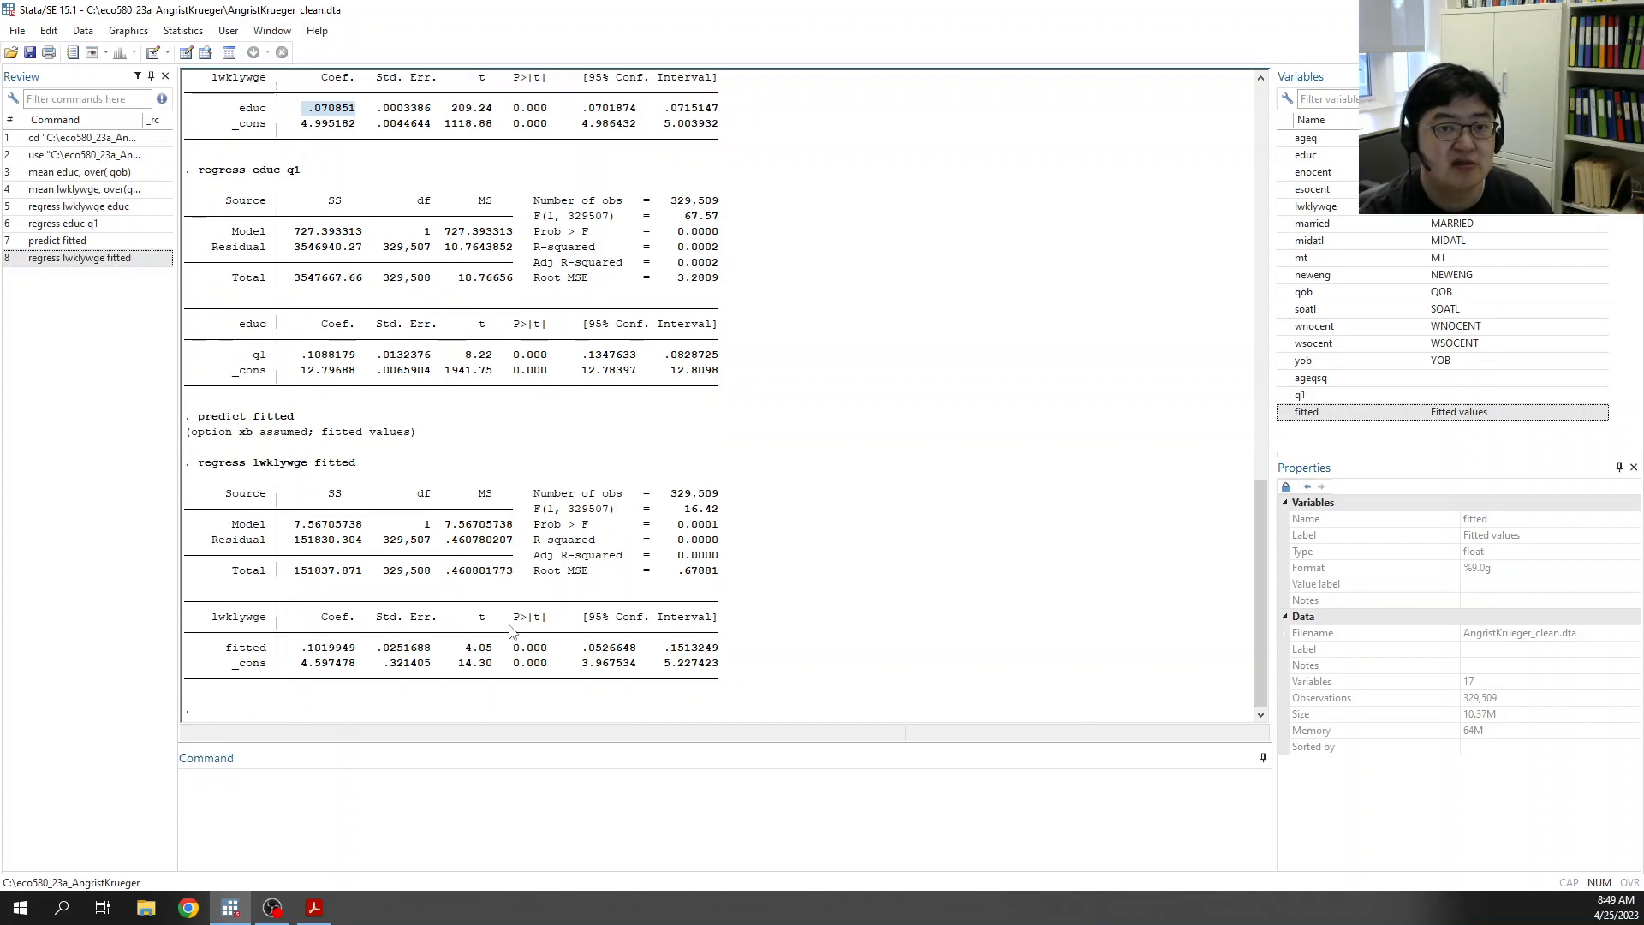
Step: Examine the t statistic and standard error of fitted, relating the regress educ q1 and regress lwklywge fitted commands
double_click(476, 648)
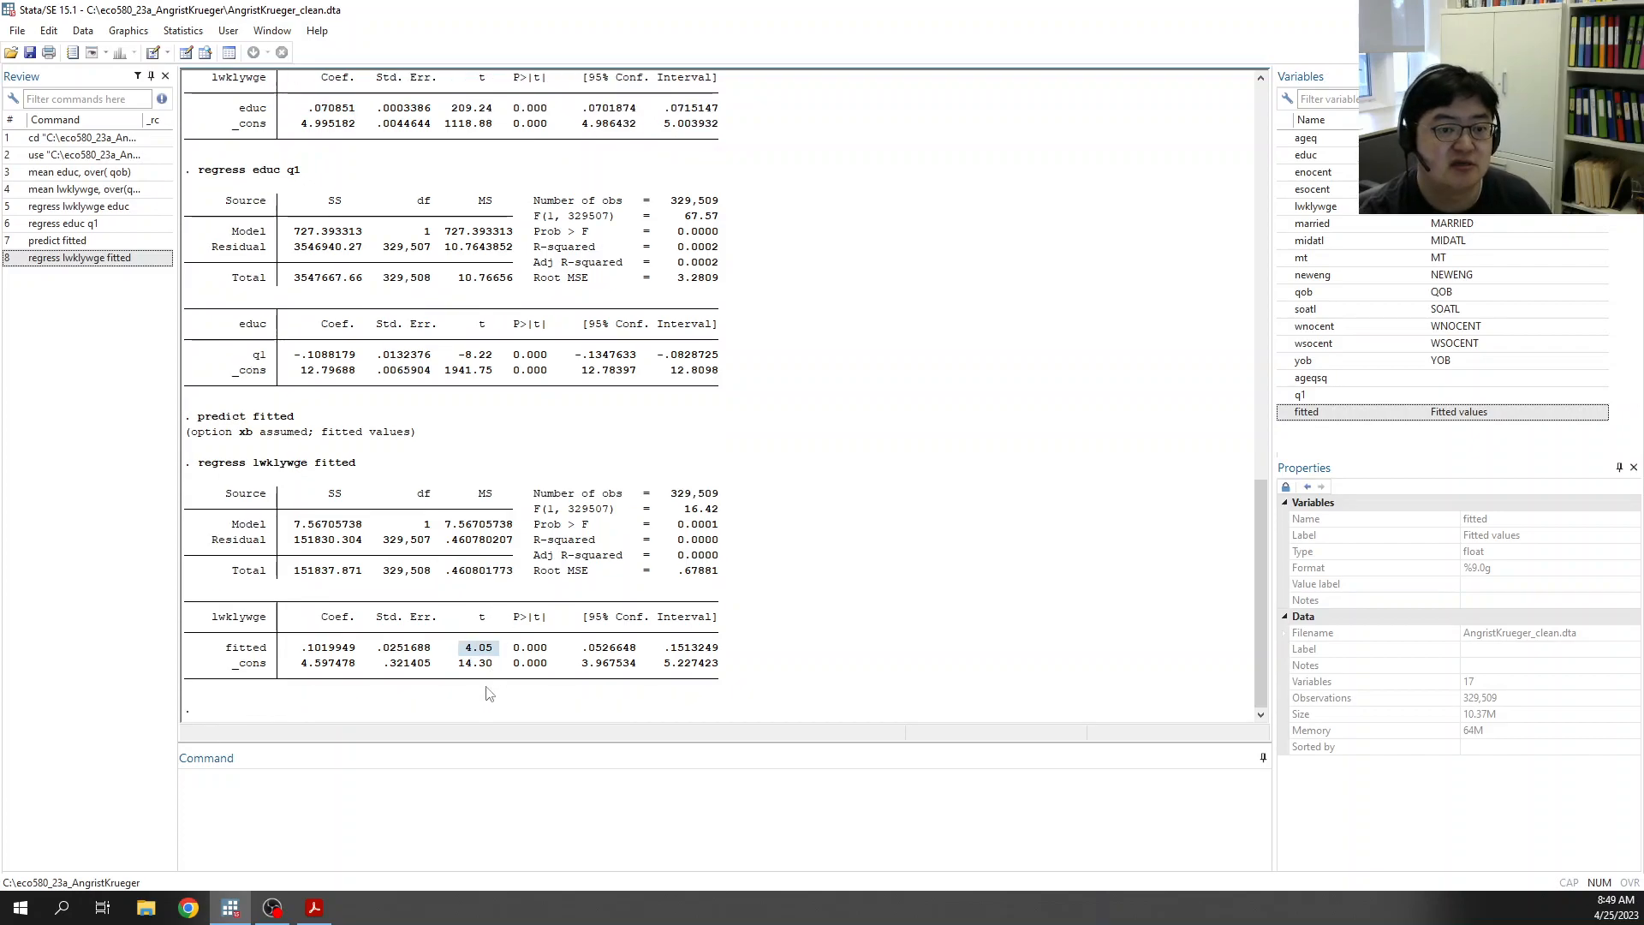
left_click(487, 687)
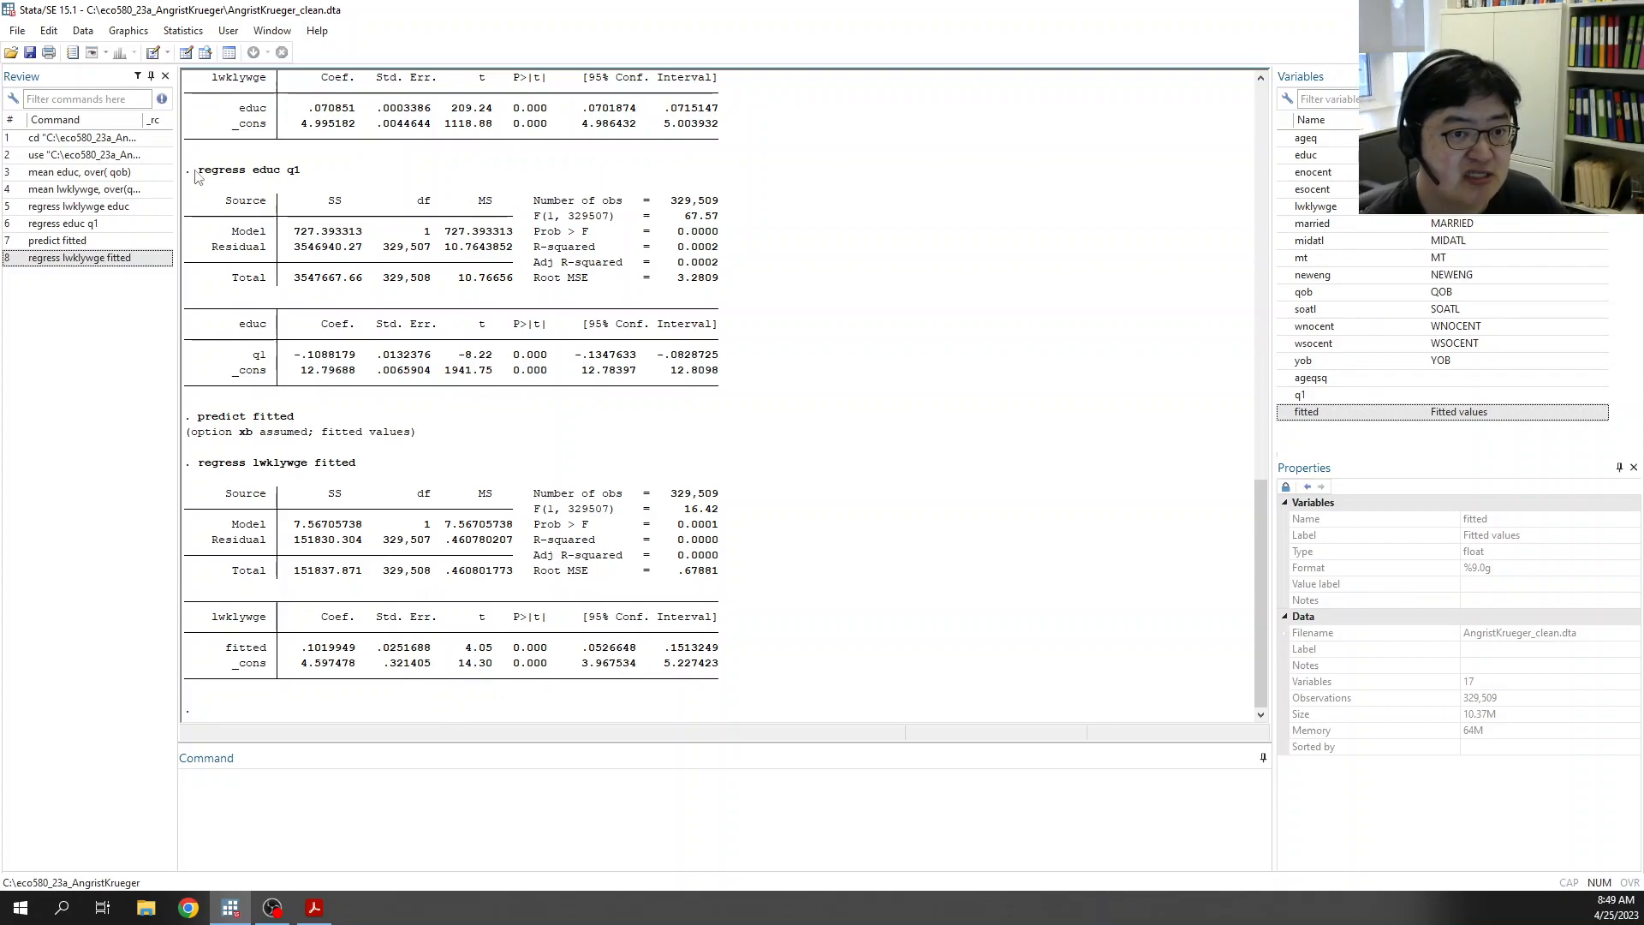
left_click_drag(197, 170, 302, 190)
left_click_drag(198, 463, 355, 471)
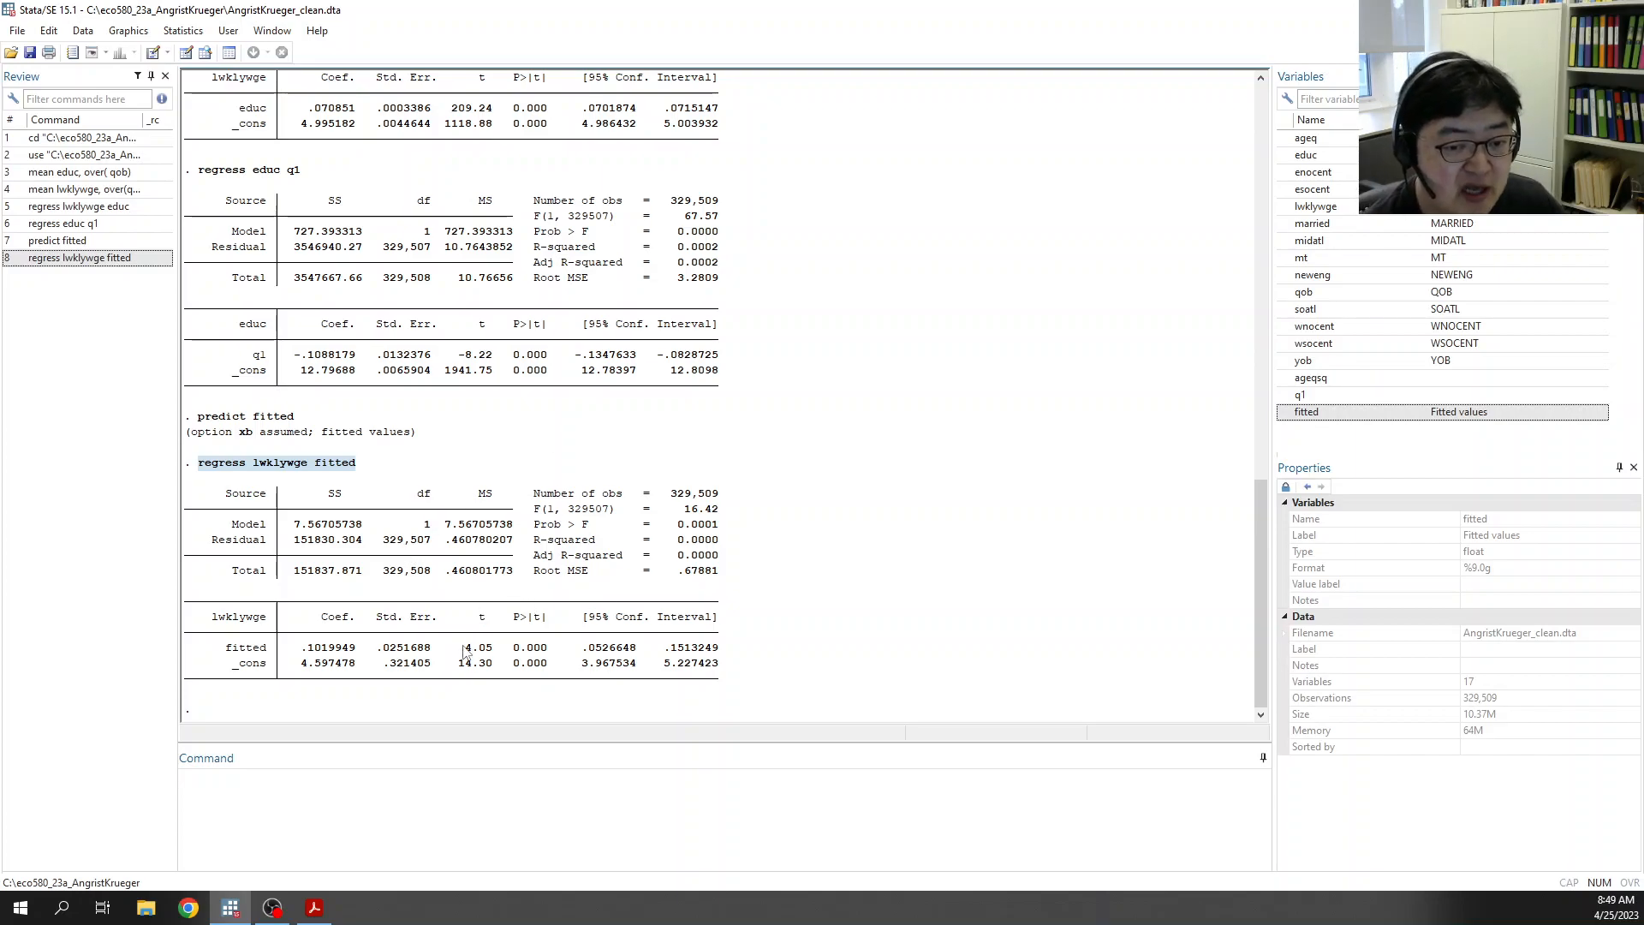
left_click_drag(382, 654, 428, 658)
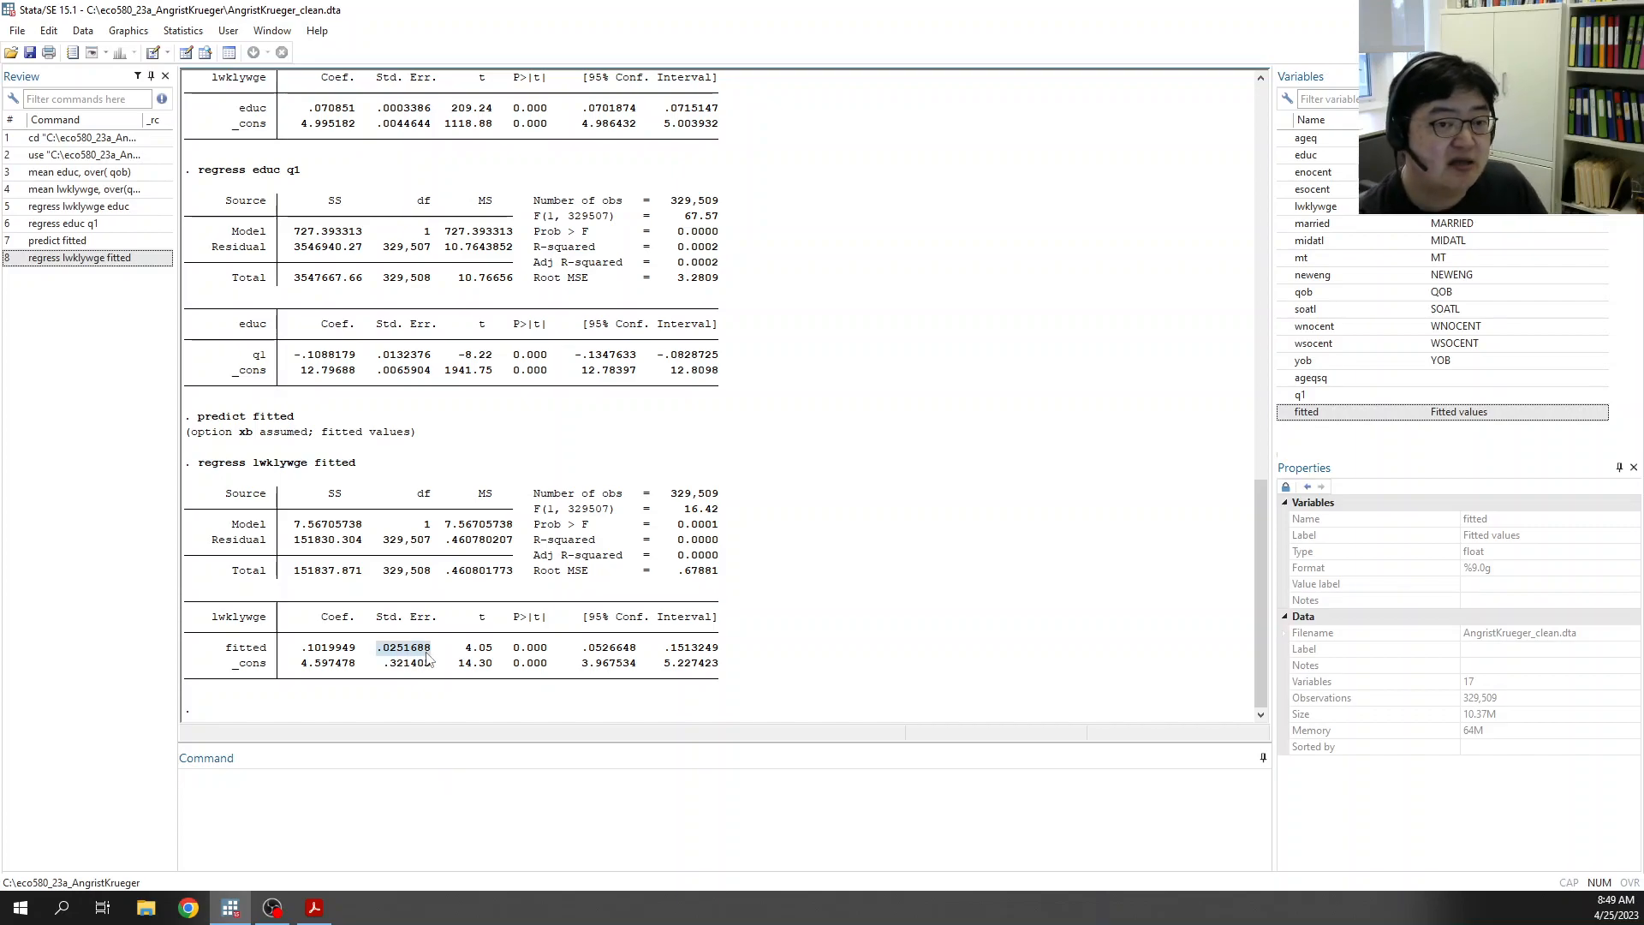
left_click(433, 684)
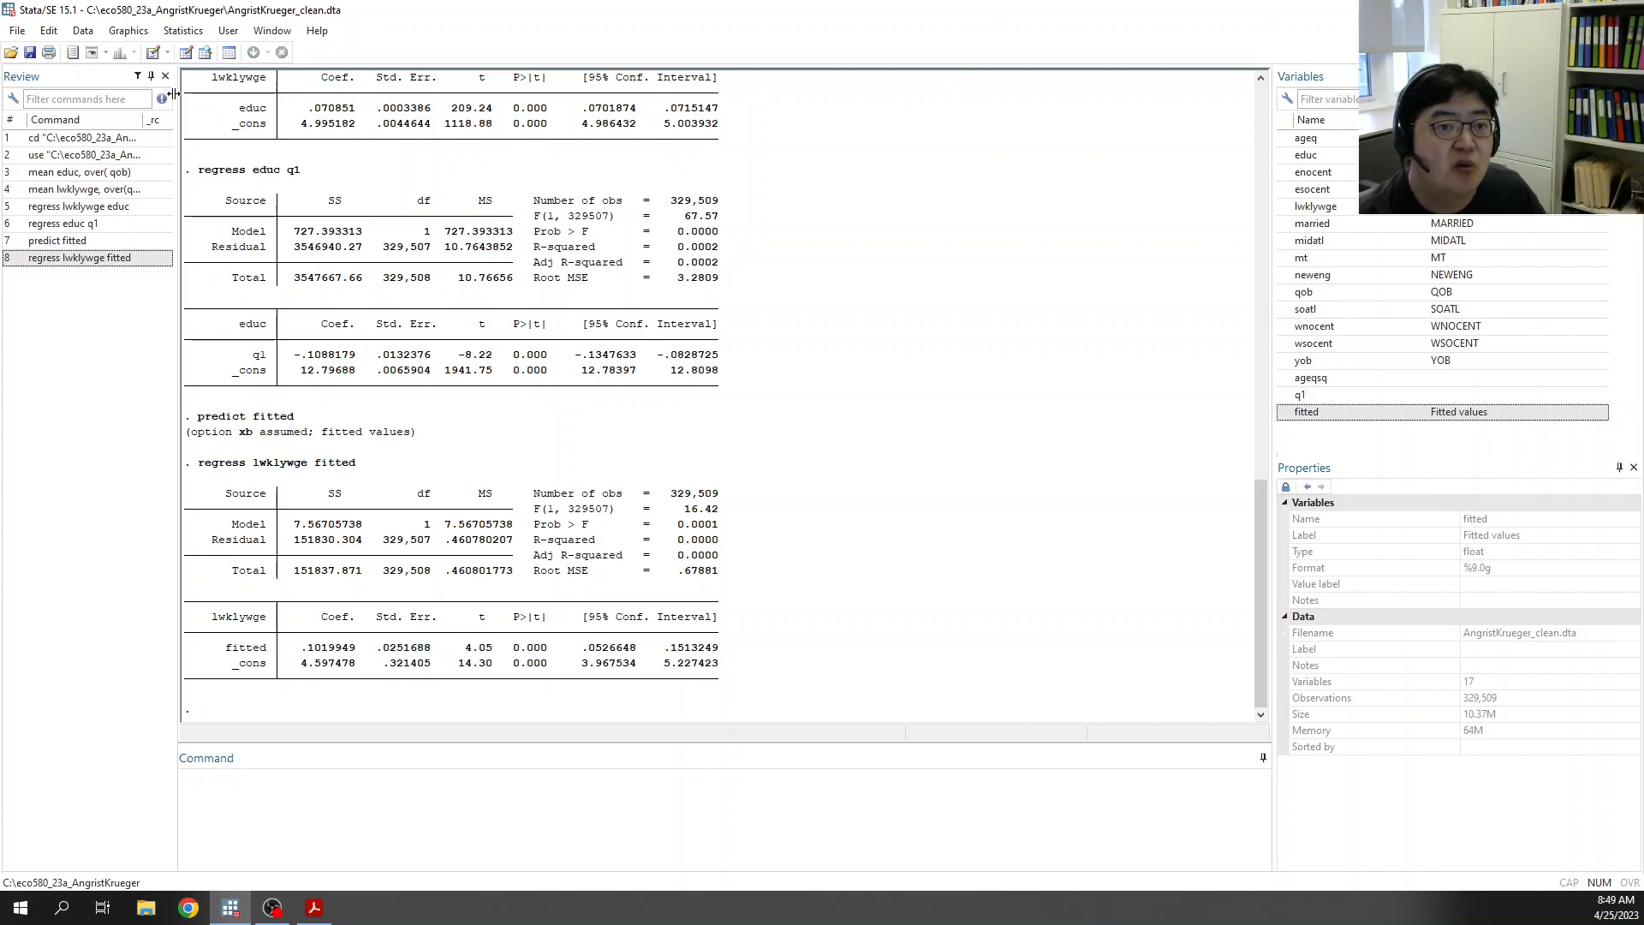
Step: Open the single-equation instrumental-variables regression dialog for linear models, setting lwklywge as the dependent variable and educ as an independent variable
left_click(183, 31)
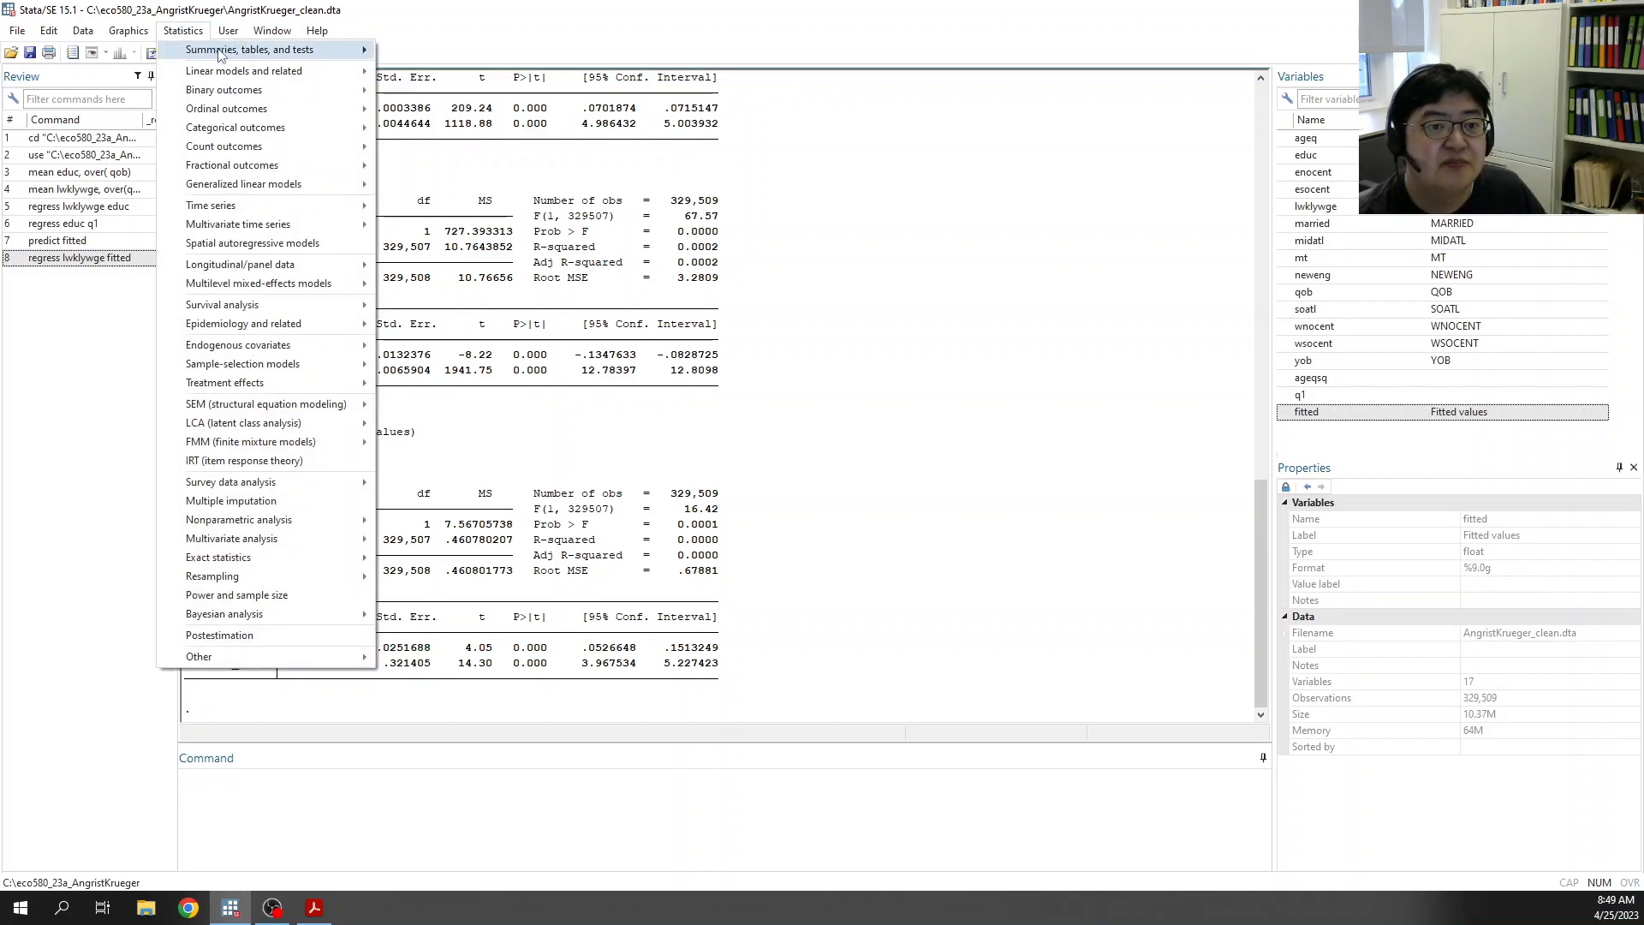
left_click(183, 31)
left_click(183, 31)
mouse_move(200, 70)
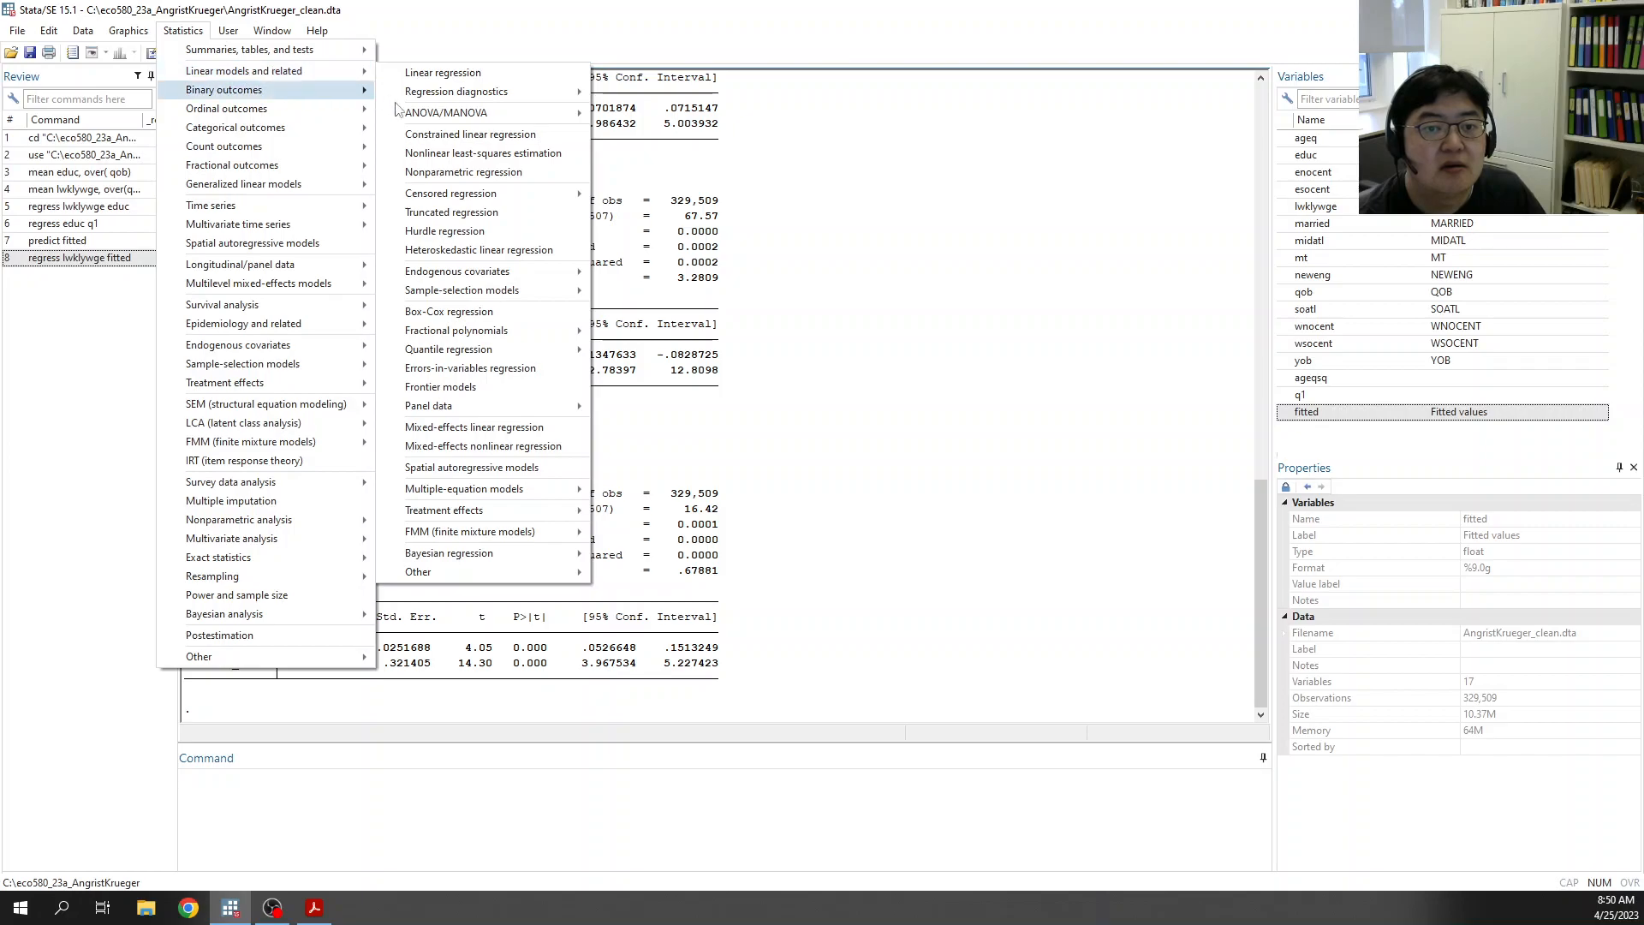
mouse_move(484, 276)
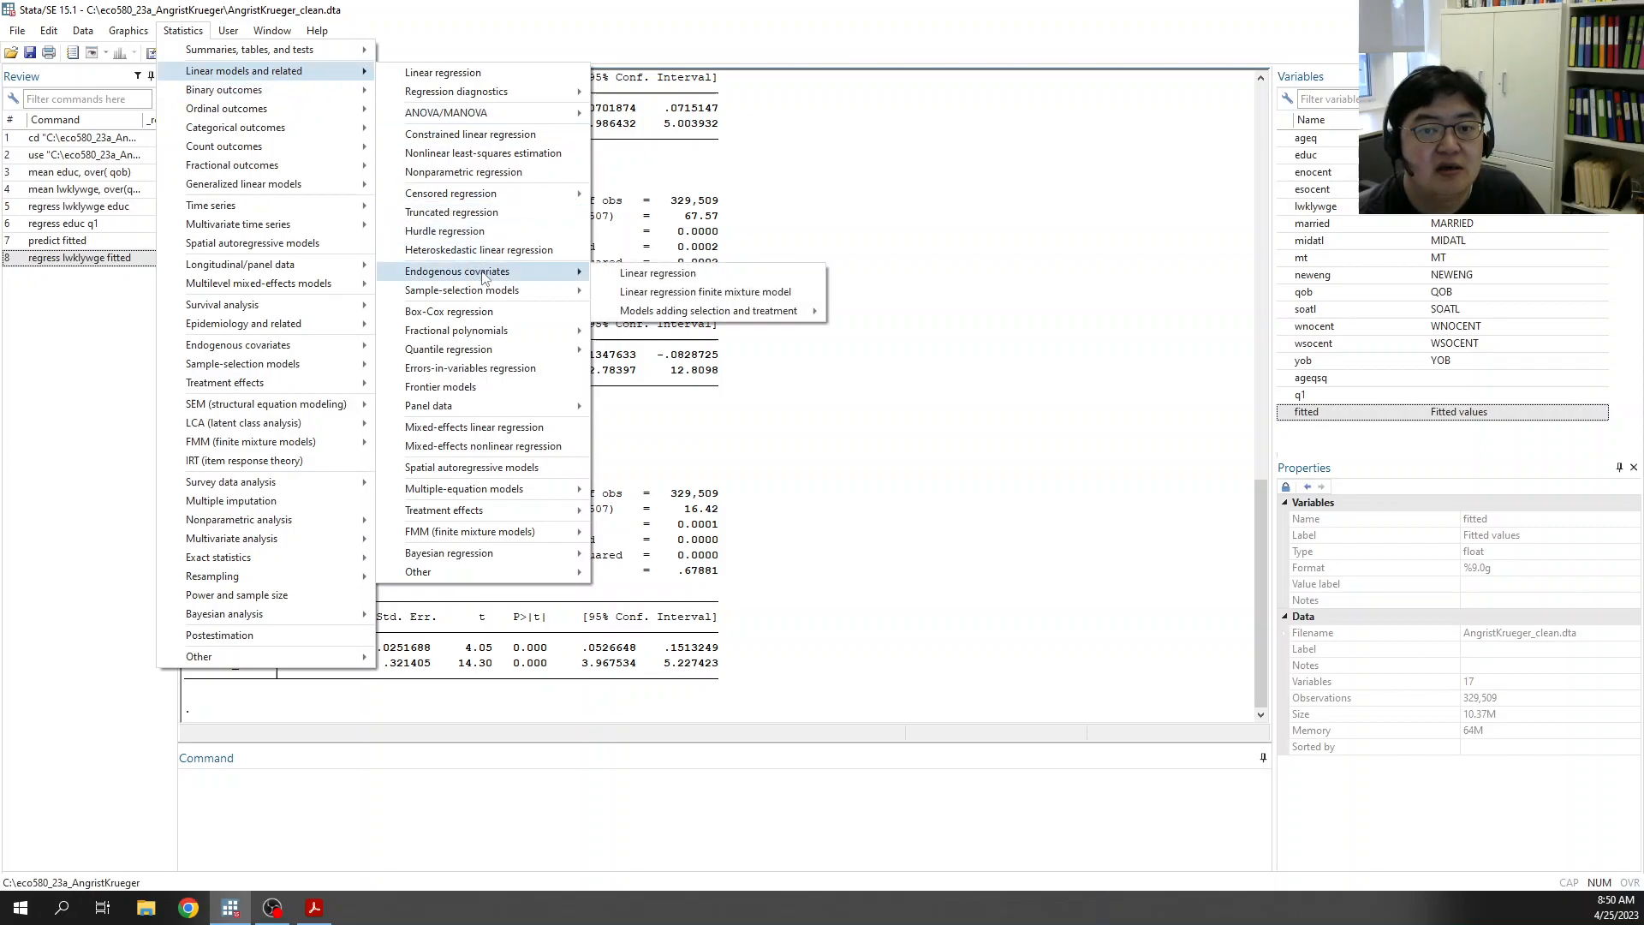
left_click(626, 274)
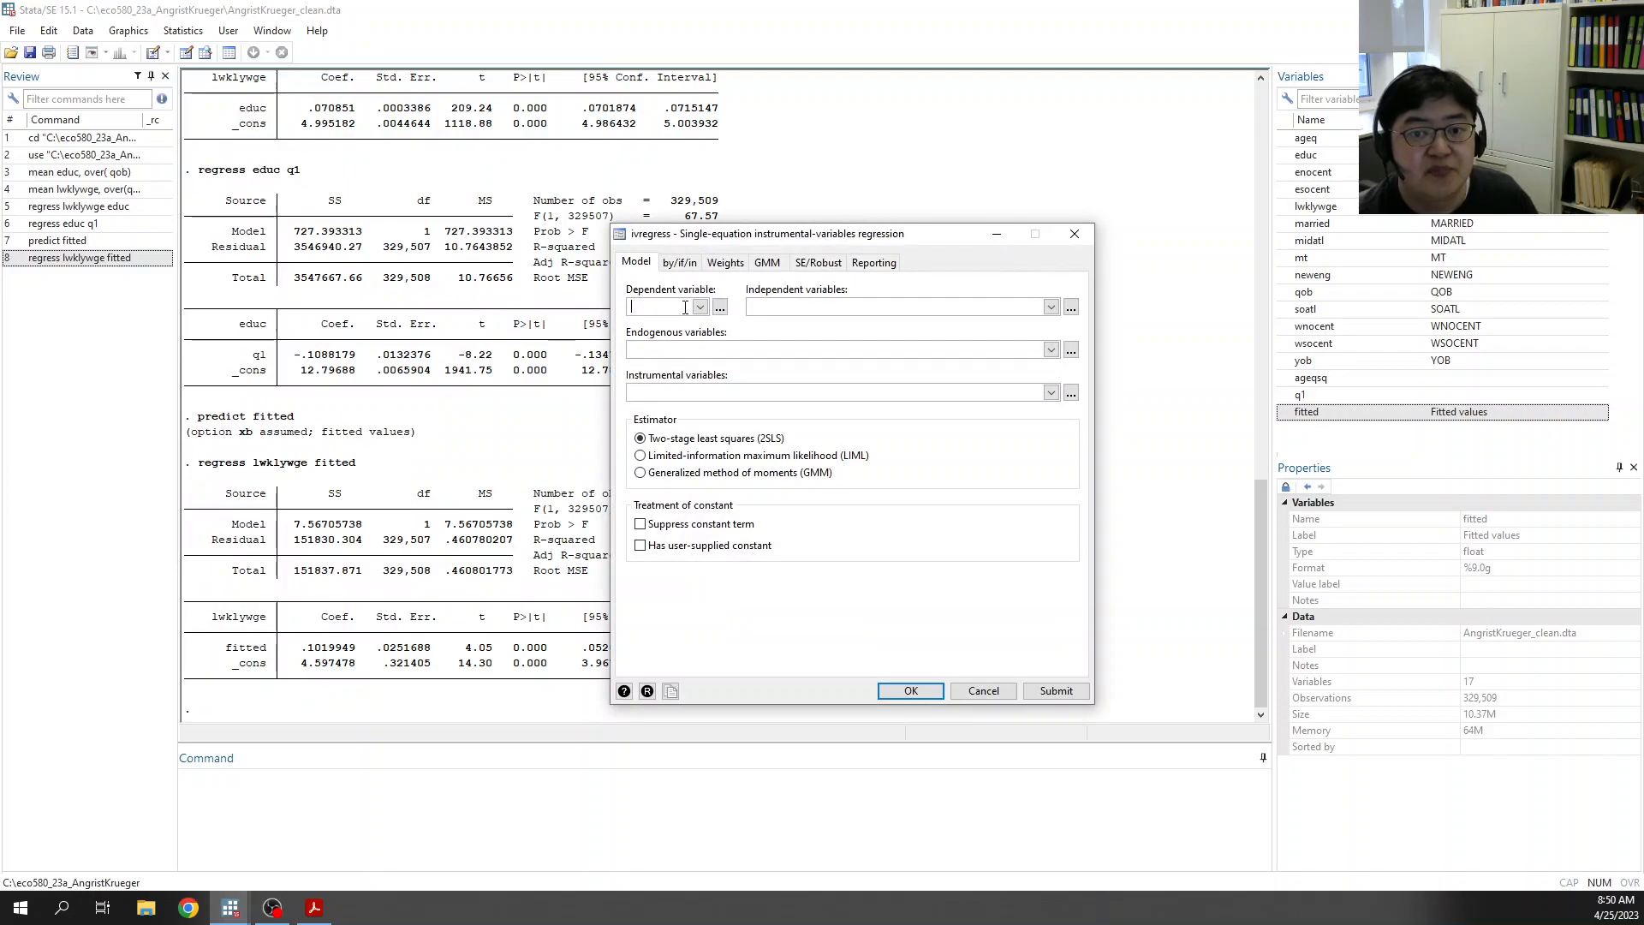
left_click(699, 307)
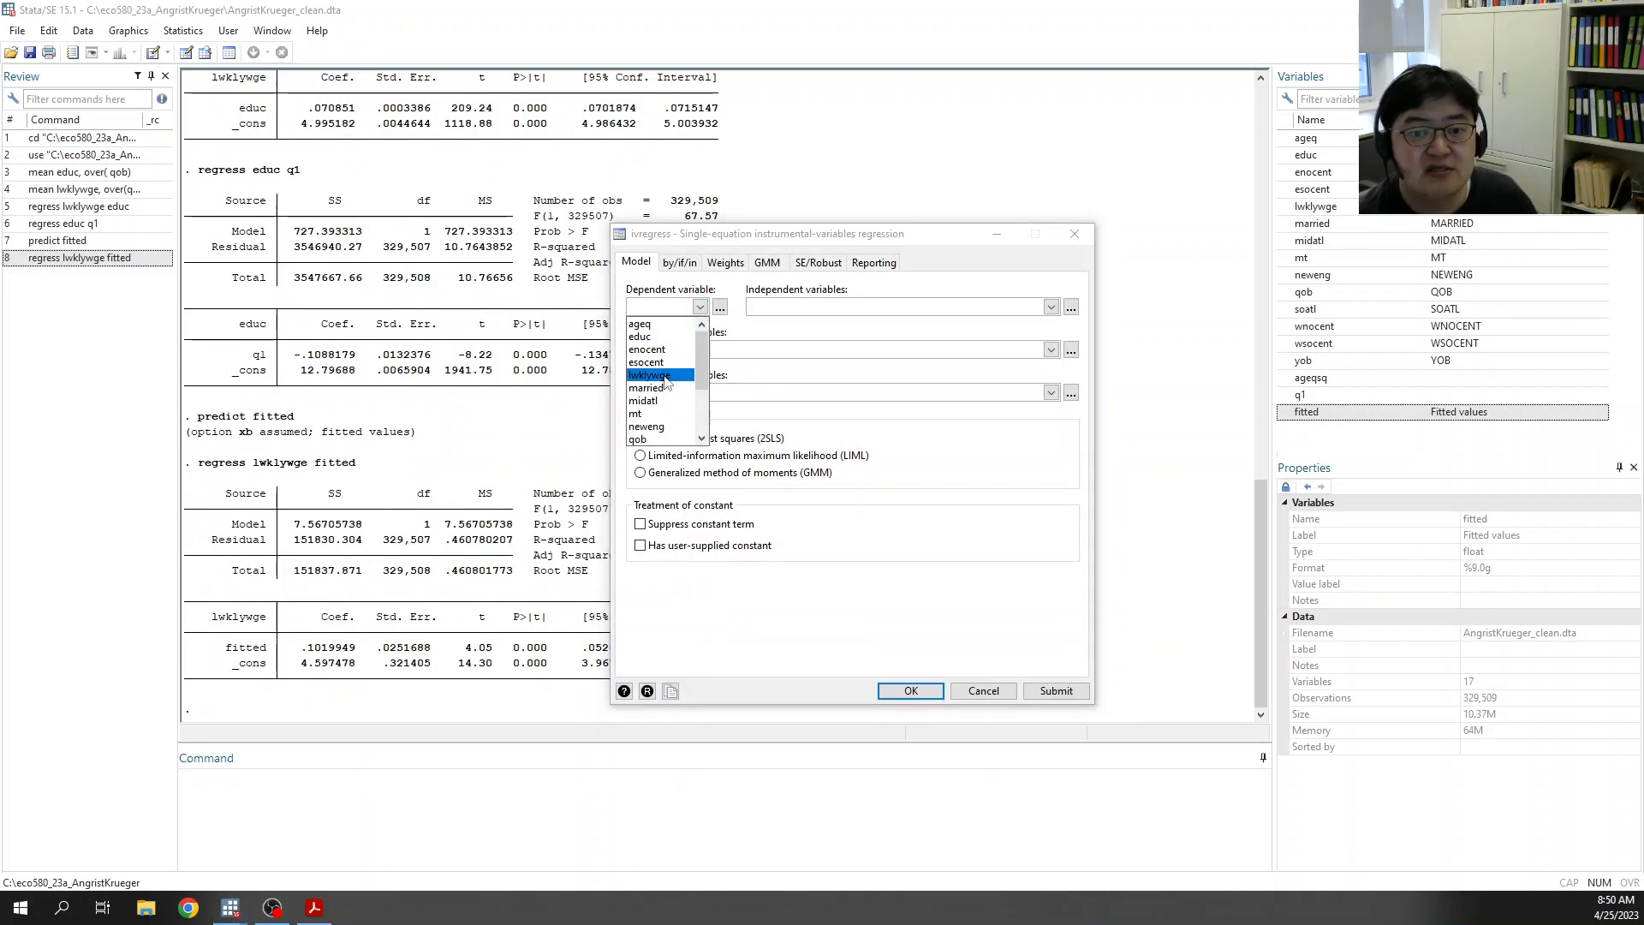
left_click(665, 377)
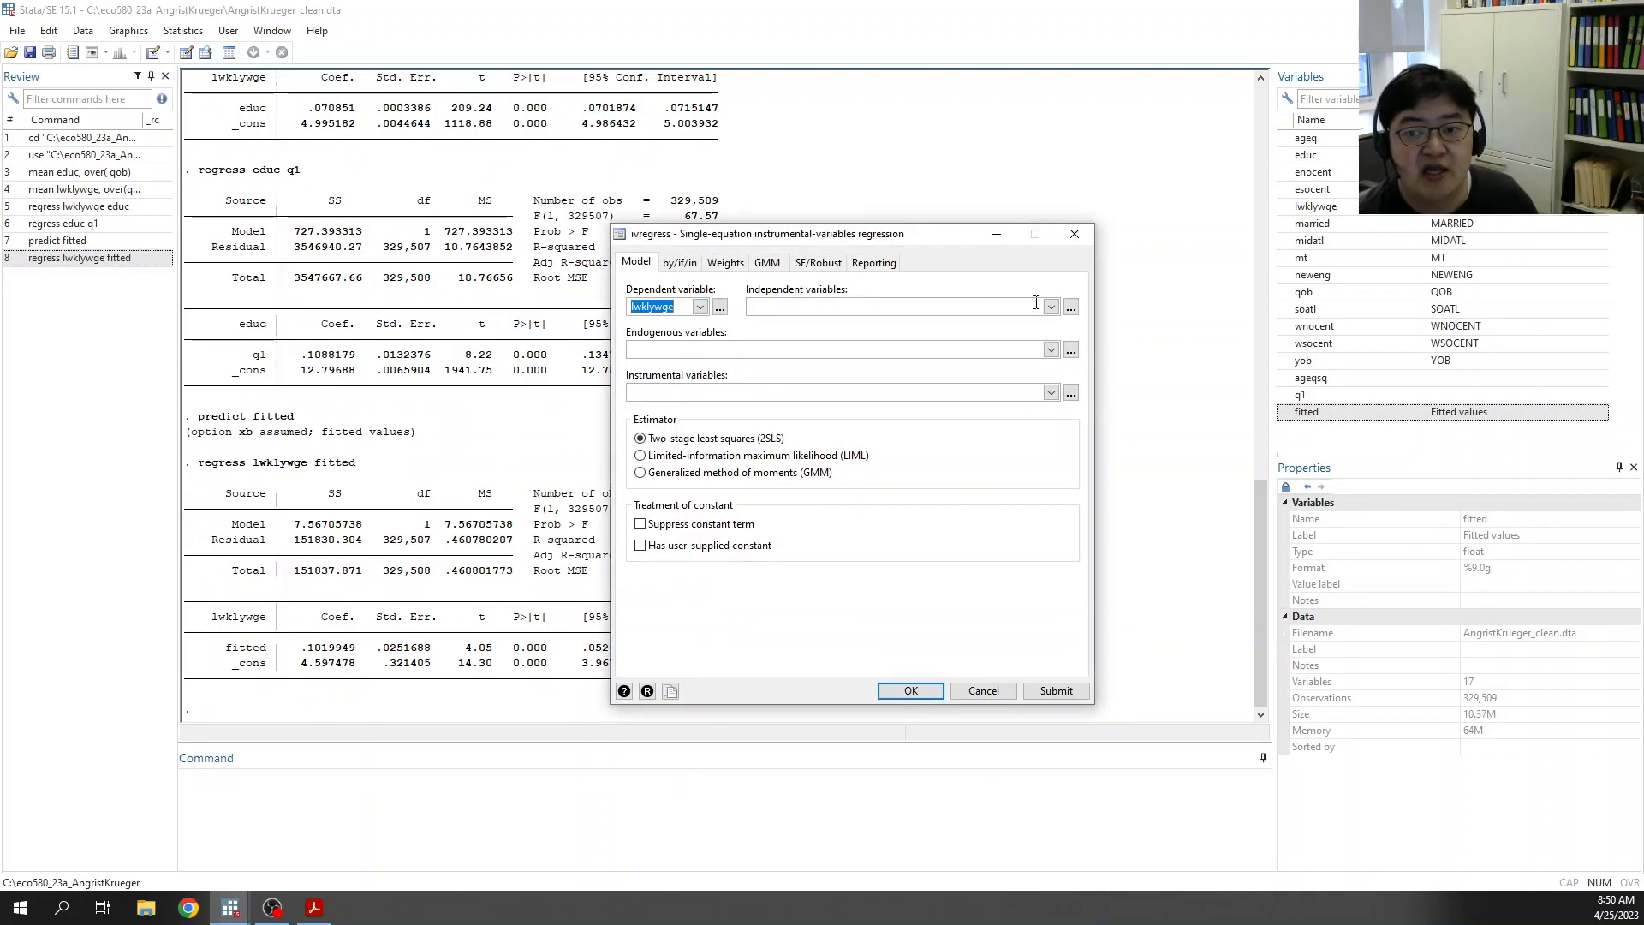
left_click(1050, 306)
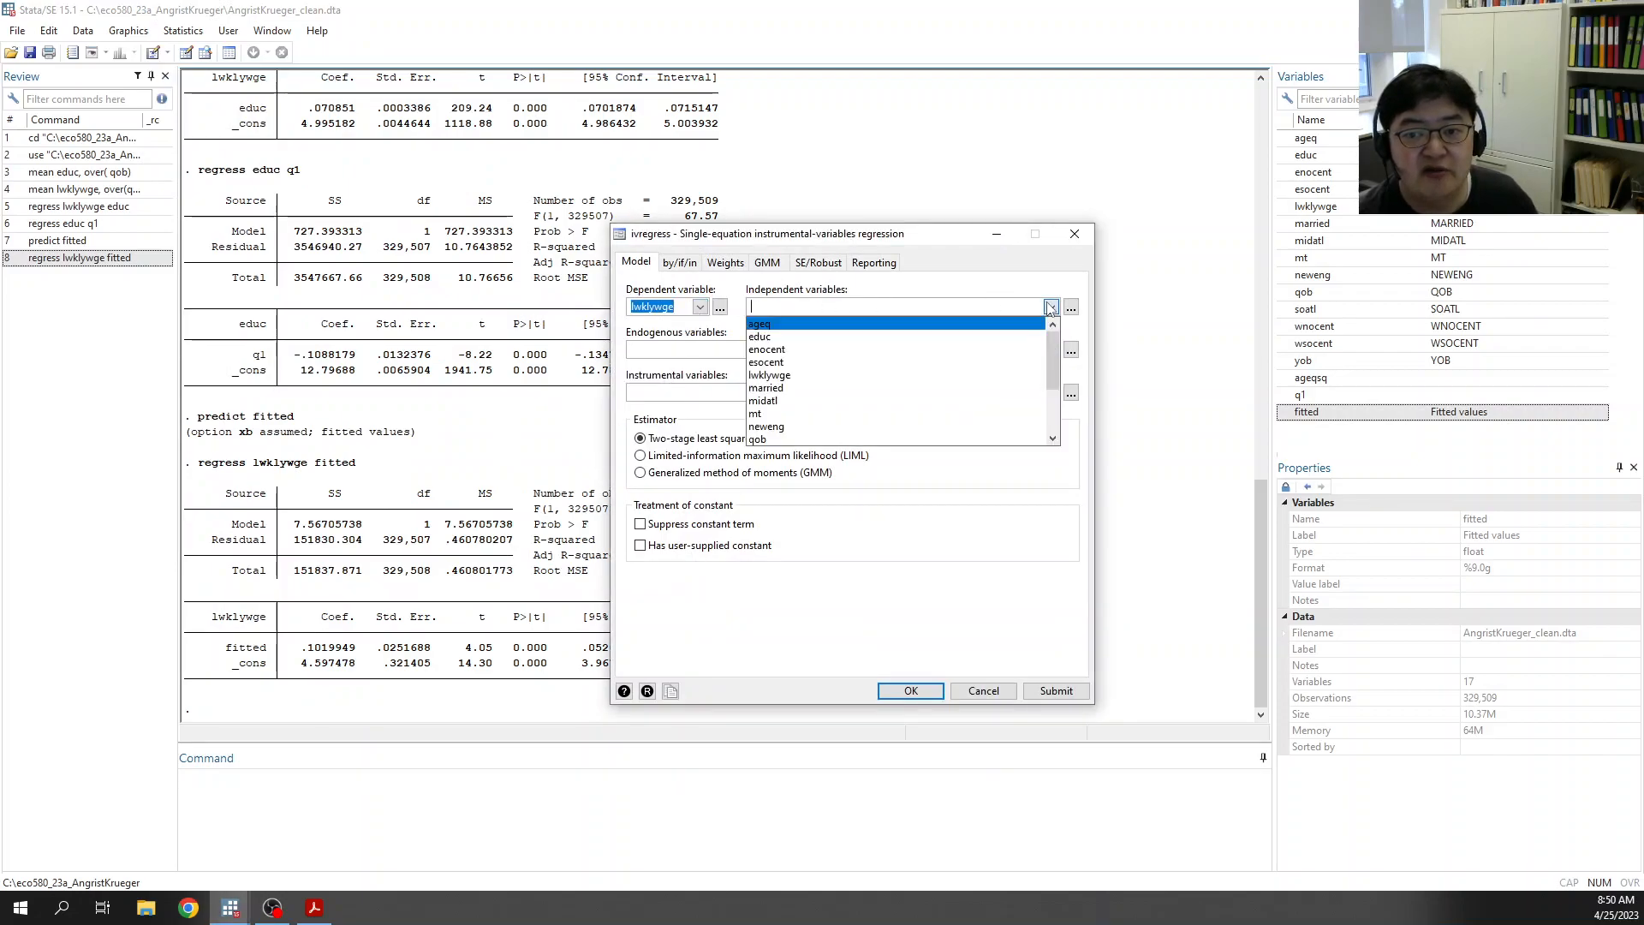
left_click(856, 336)
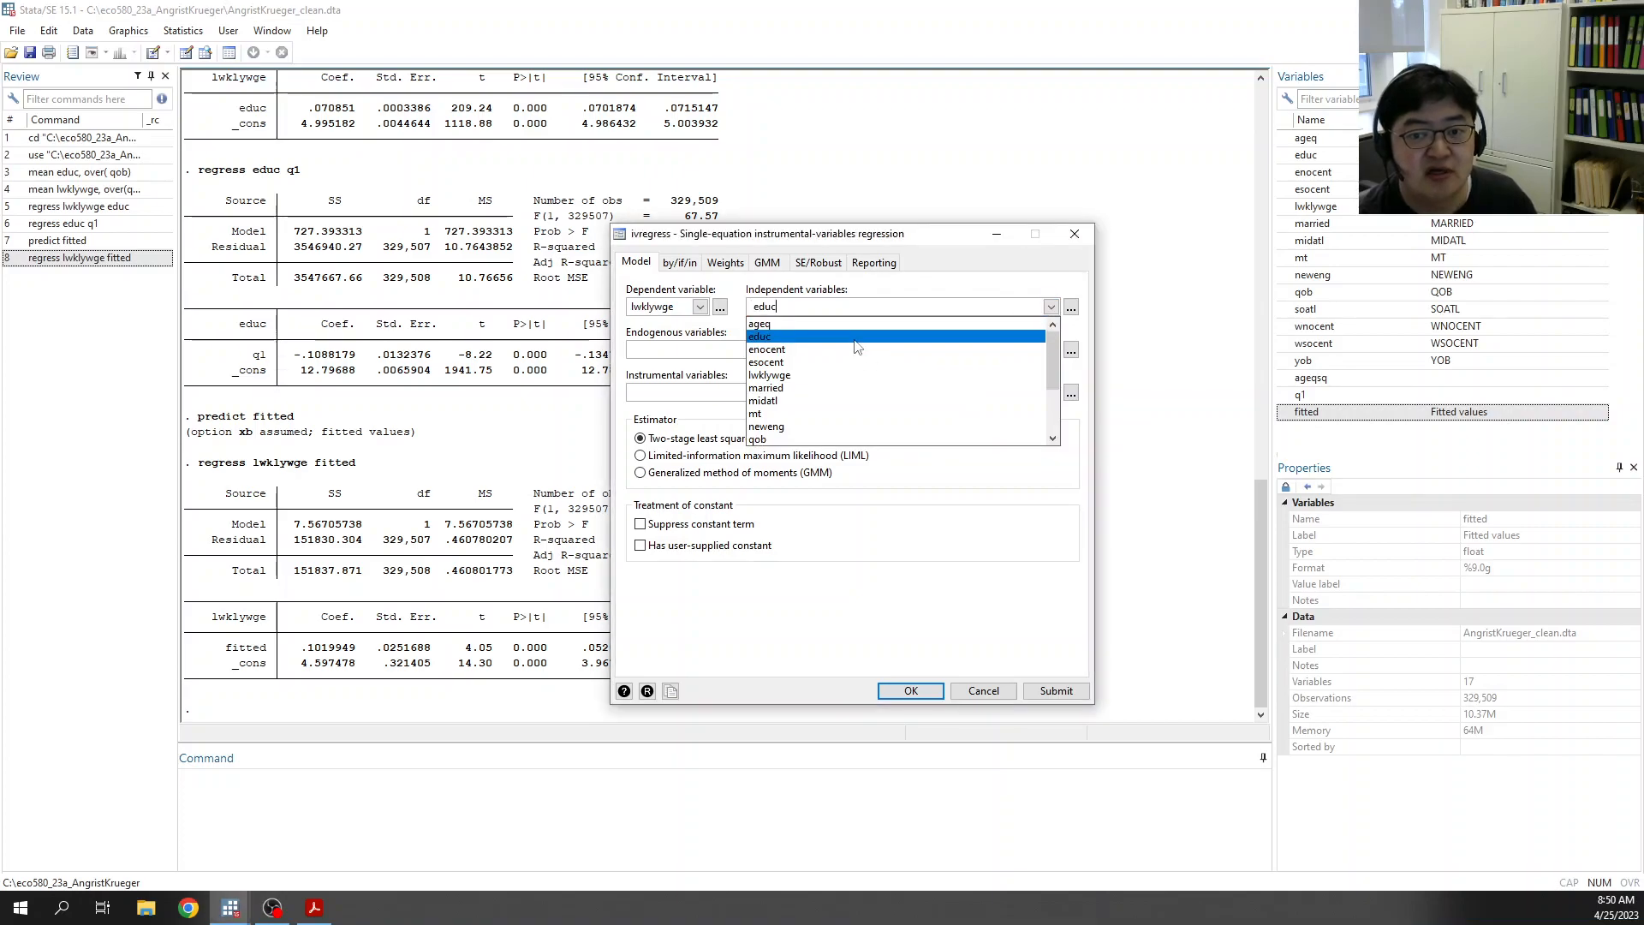
left_click(691, 362)
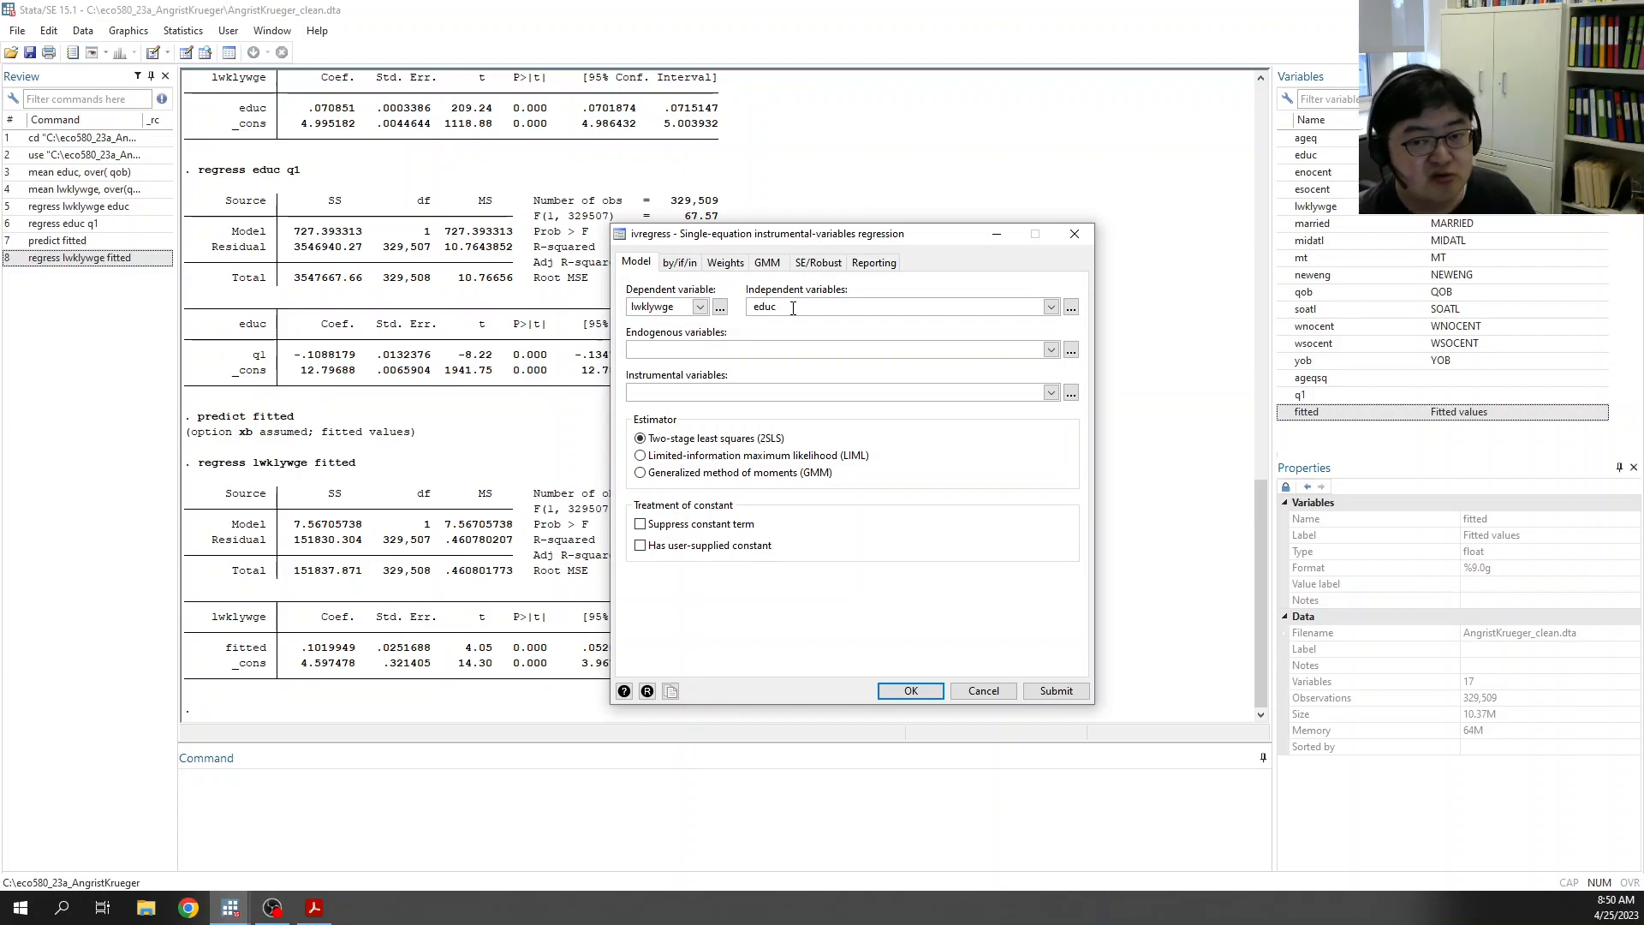
Step: Try to run the two-stage least squares regression with educ also entered as the endogenous variable and q1 as the instrument
left_click(1051, 349)
left_click(820, 380)
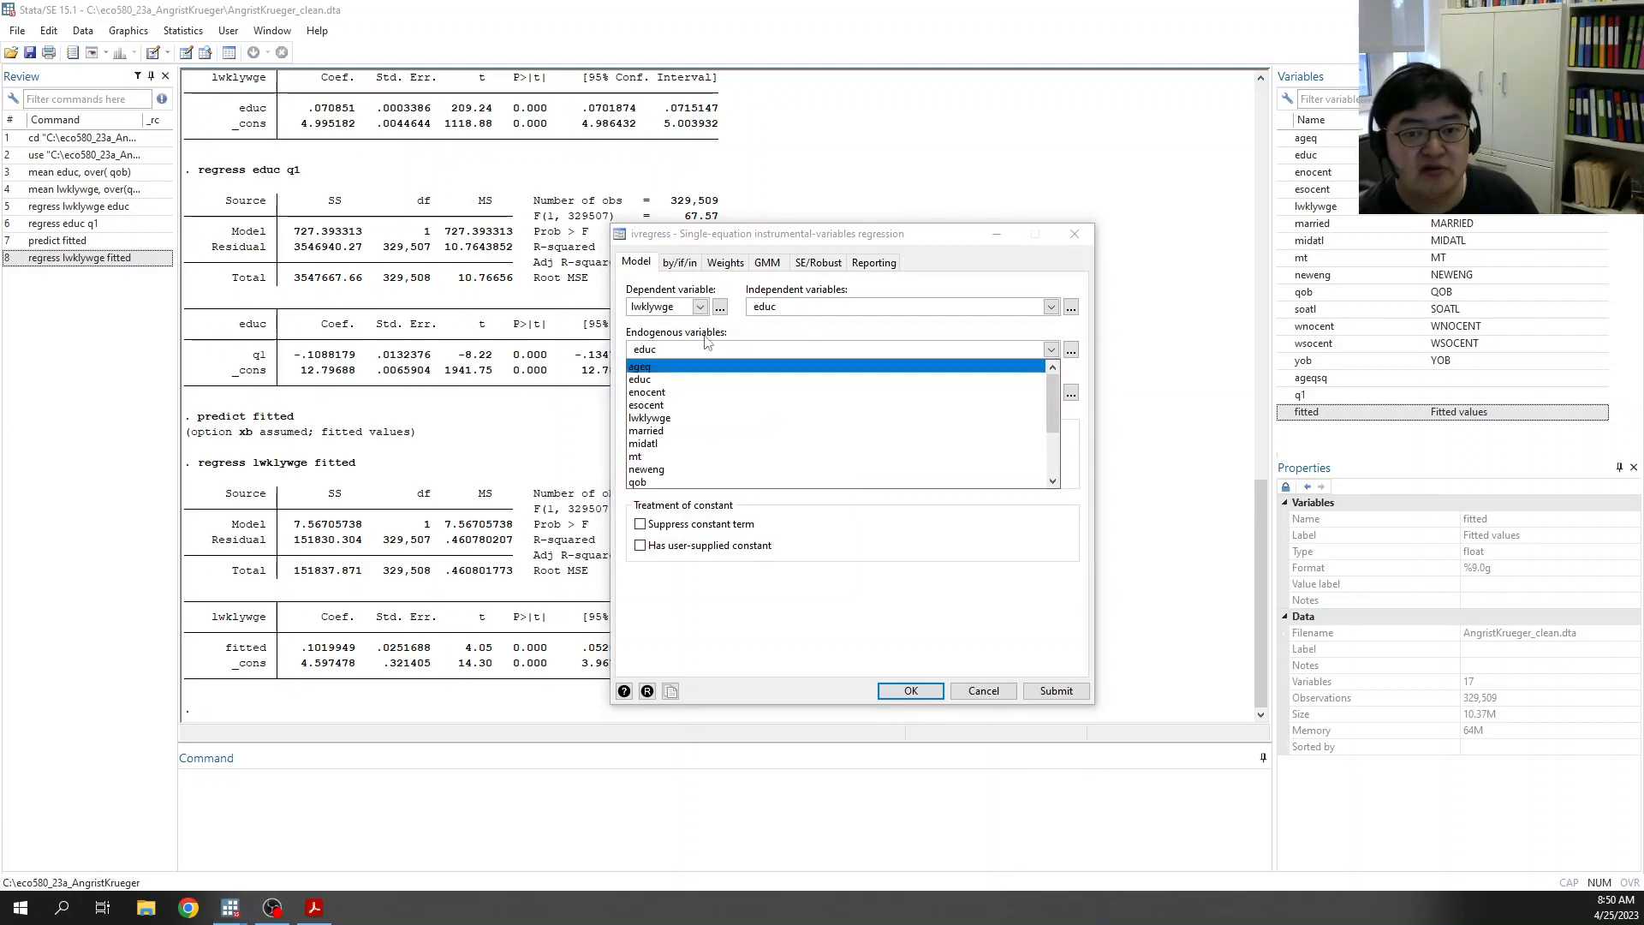
left_click(710, 349)
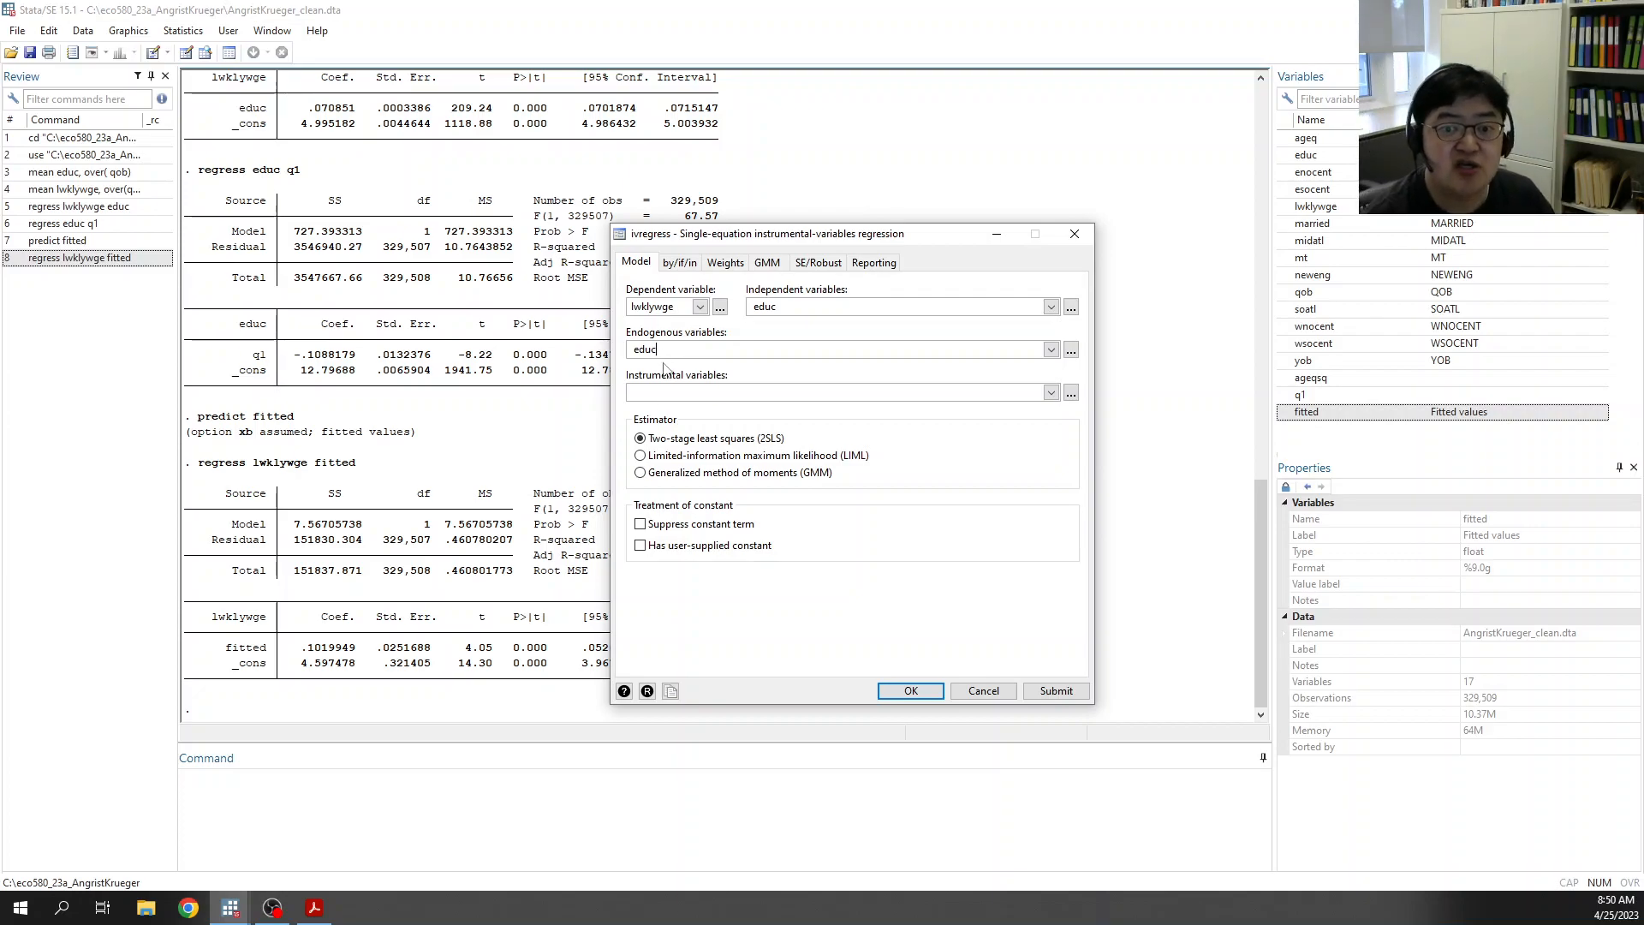
left_click(1051, 392)
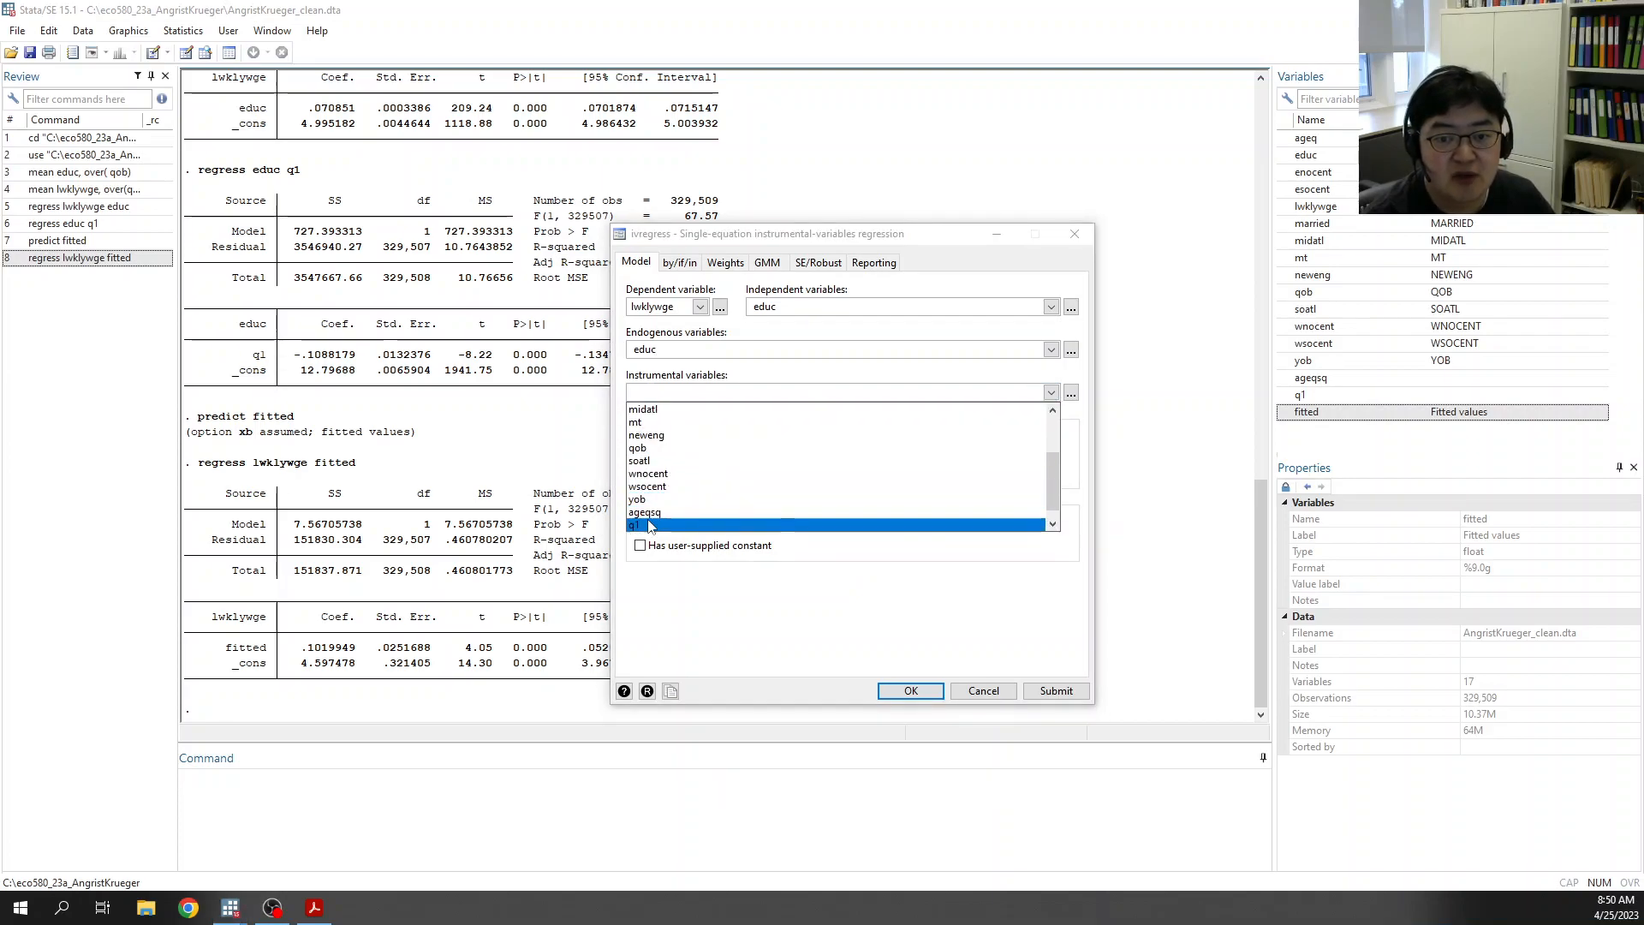
left_click(676, 523)
left_click(709, 390)
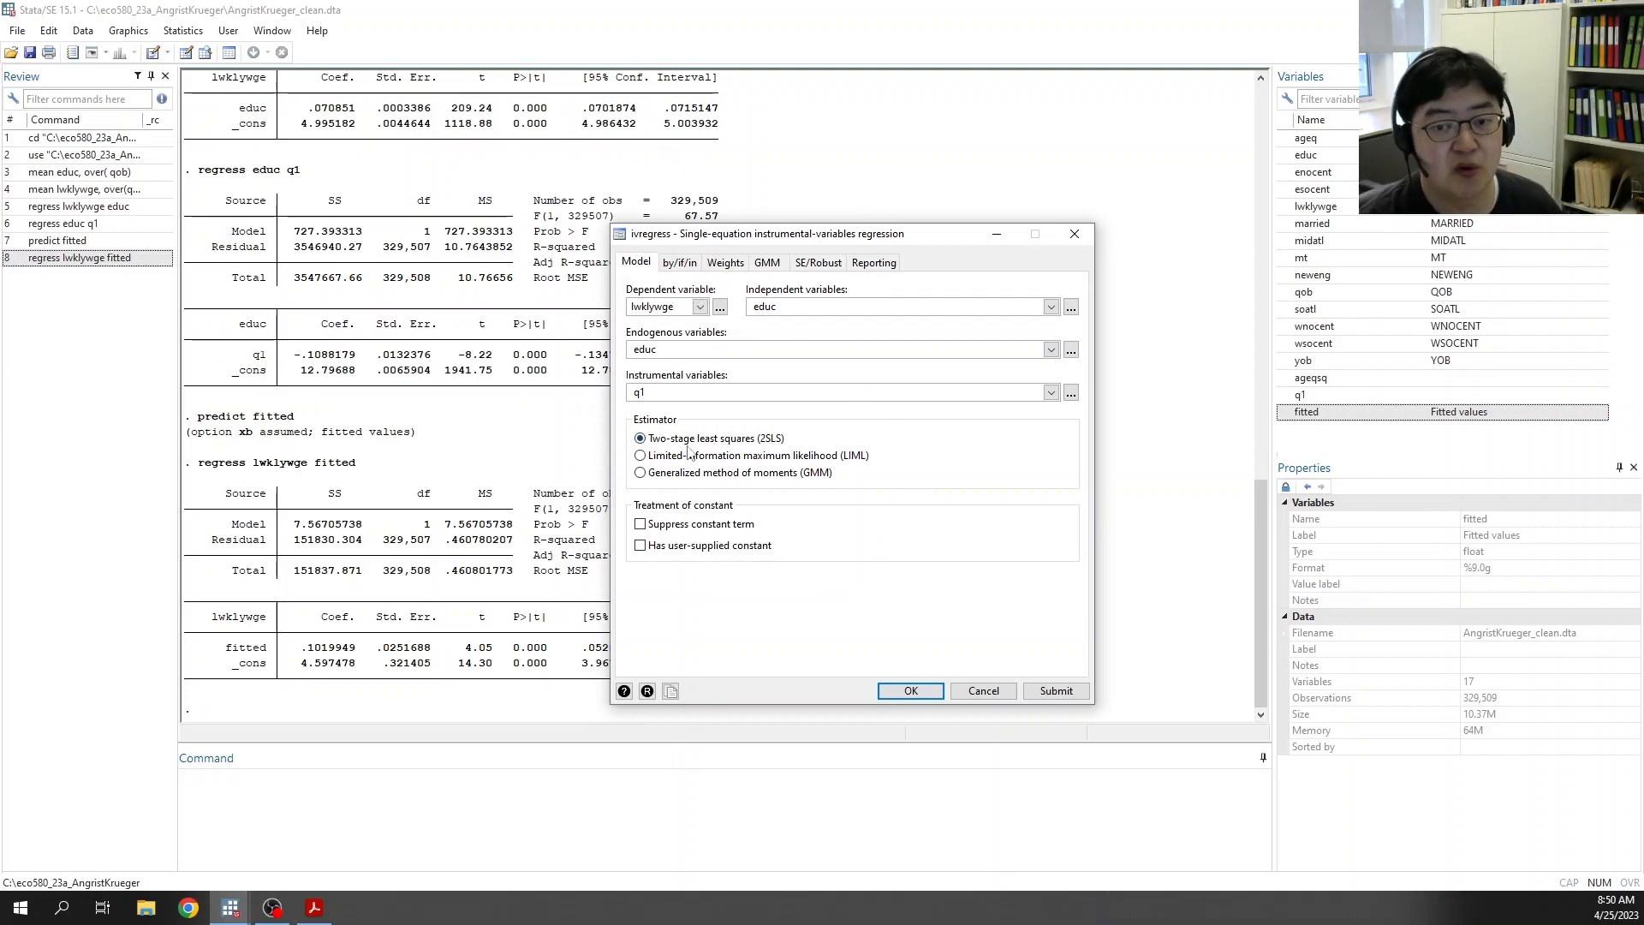
left_click(910, 690)
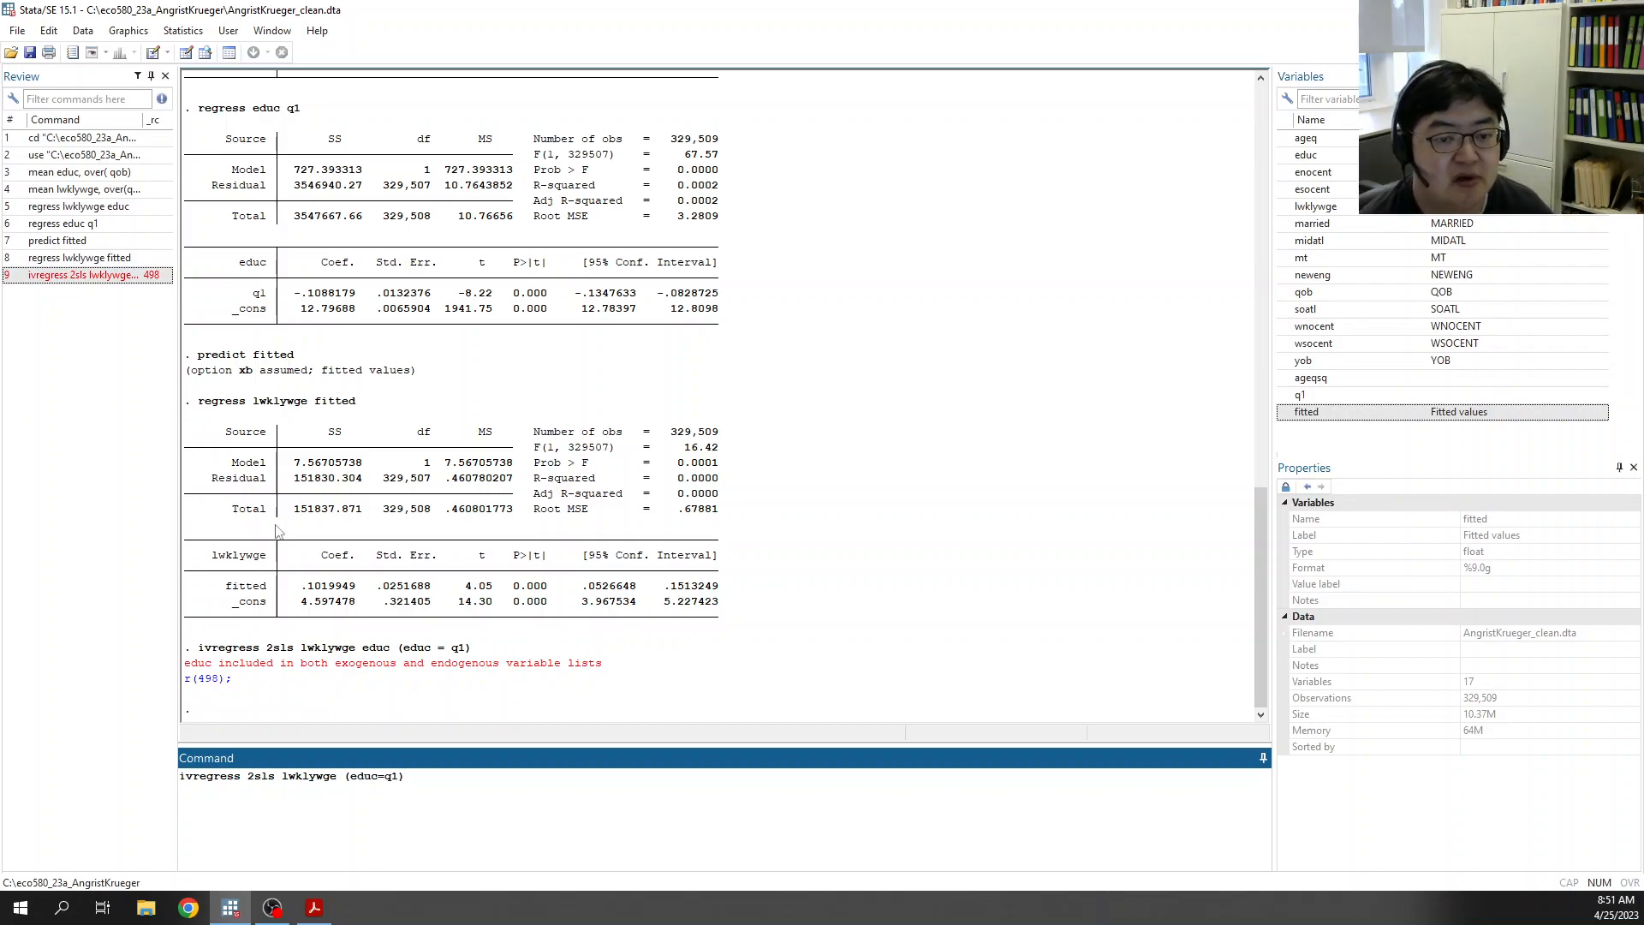
Step: Check the duplicate educ in the previous command and run the corrected version, ivregress 2sls lwklywge (educ=q1)
left_click_drag(363, 650, 388, 653)
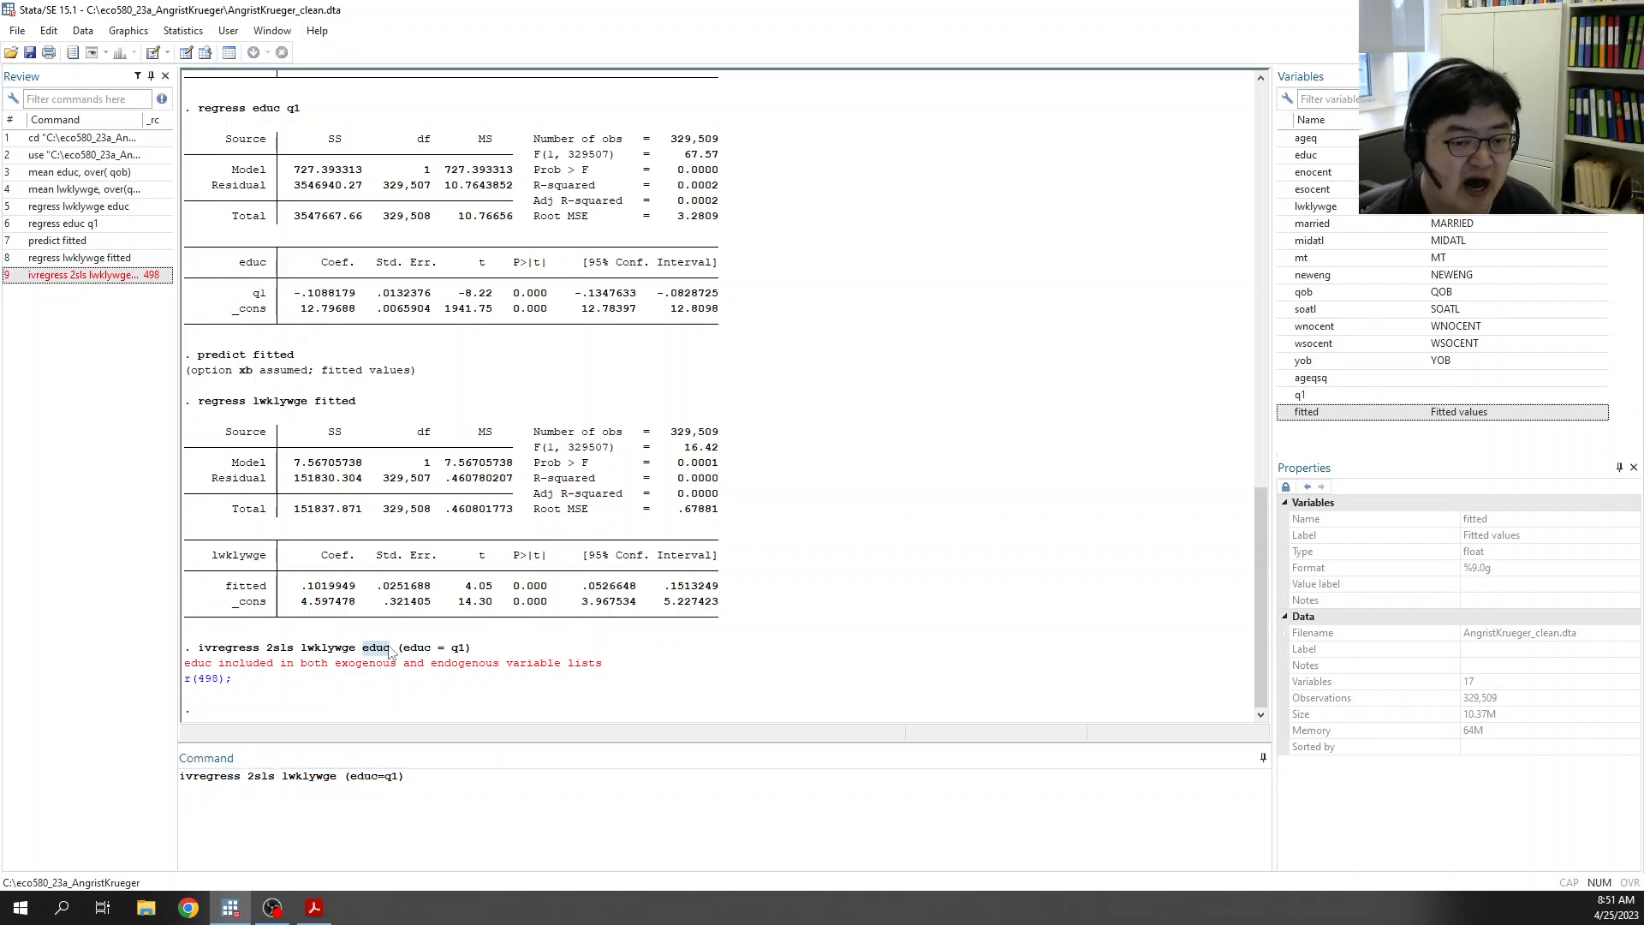
left_click(375, 655)
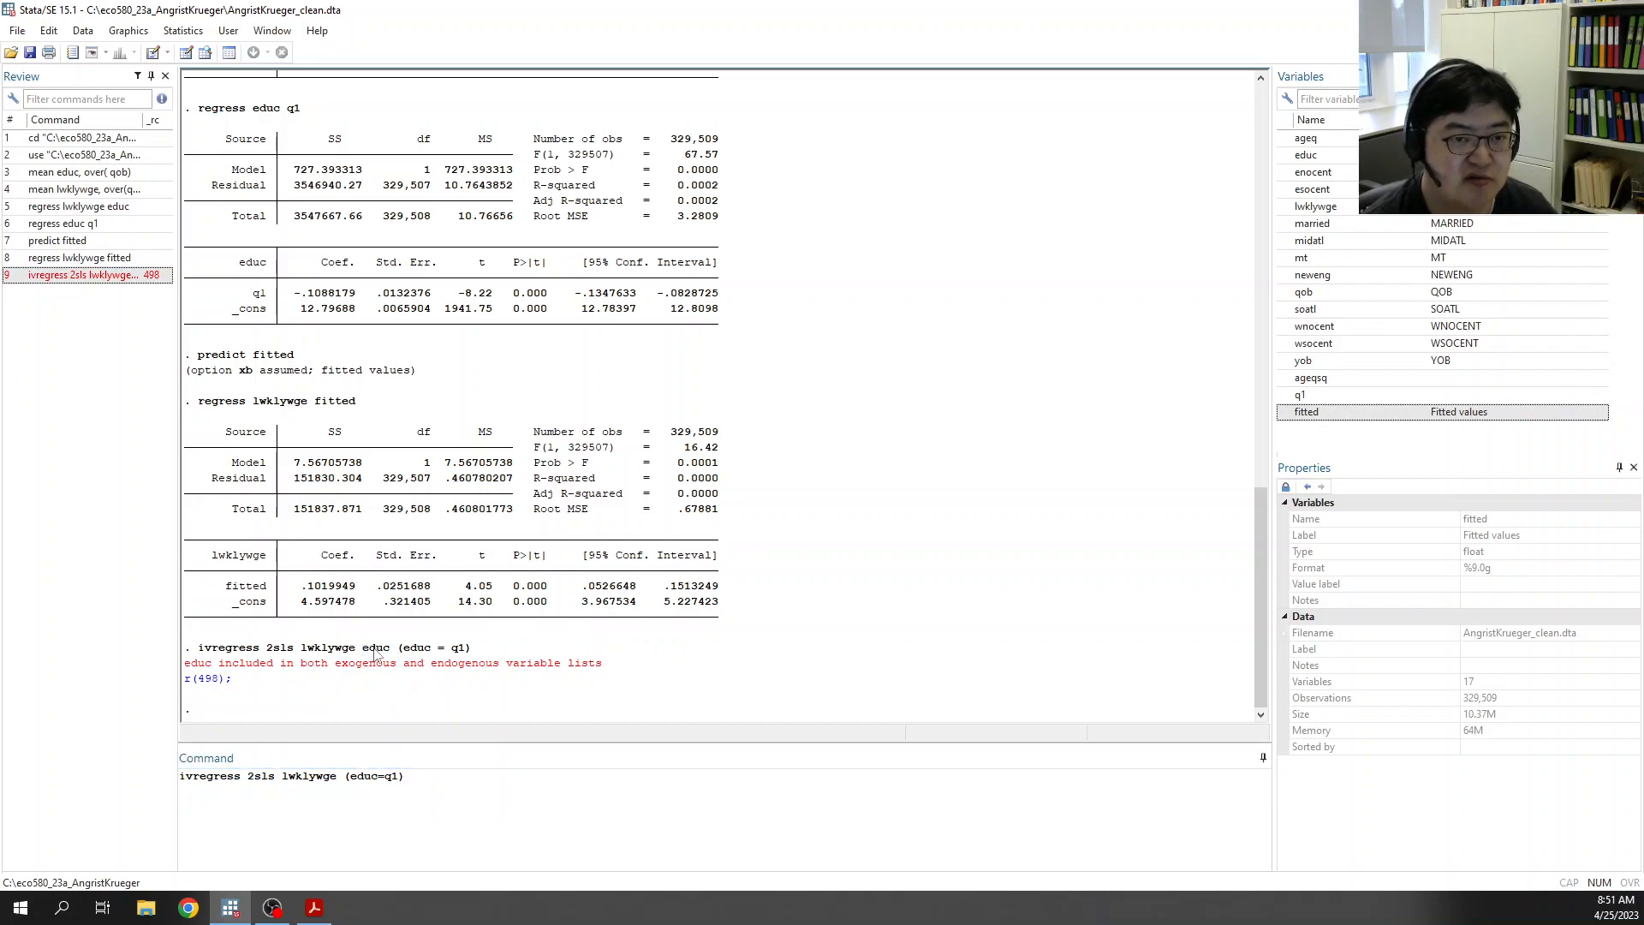
double_click(365, 652)
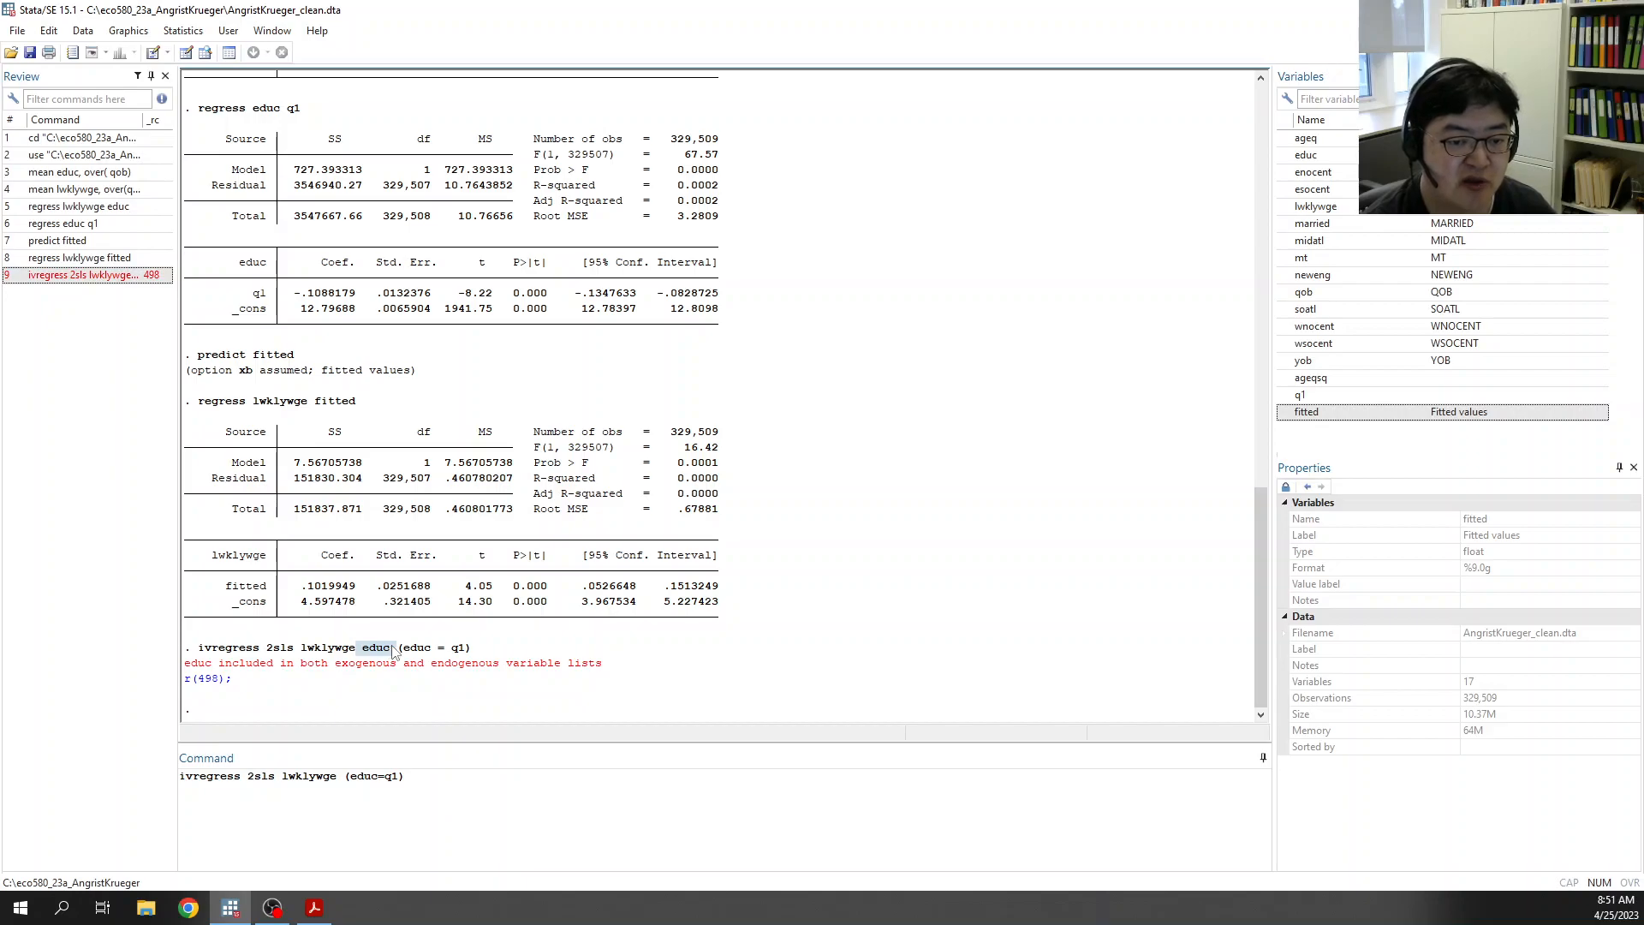
left_click(383, 653)
left_click(434, 788)
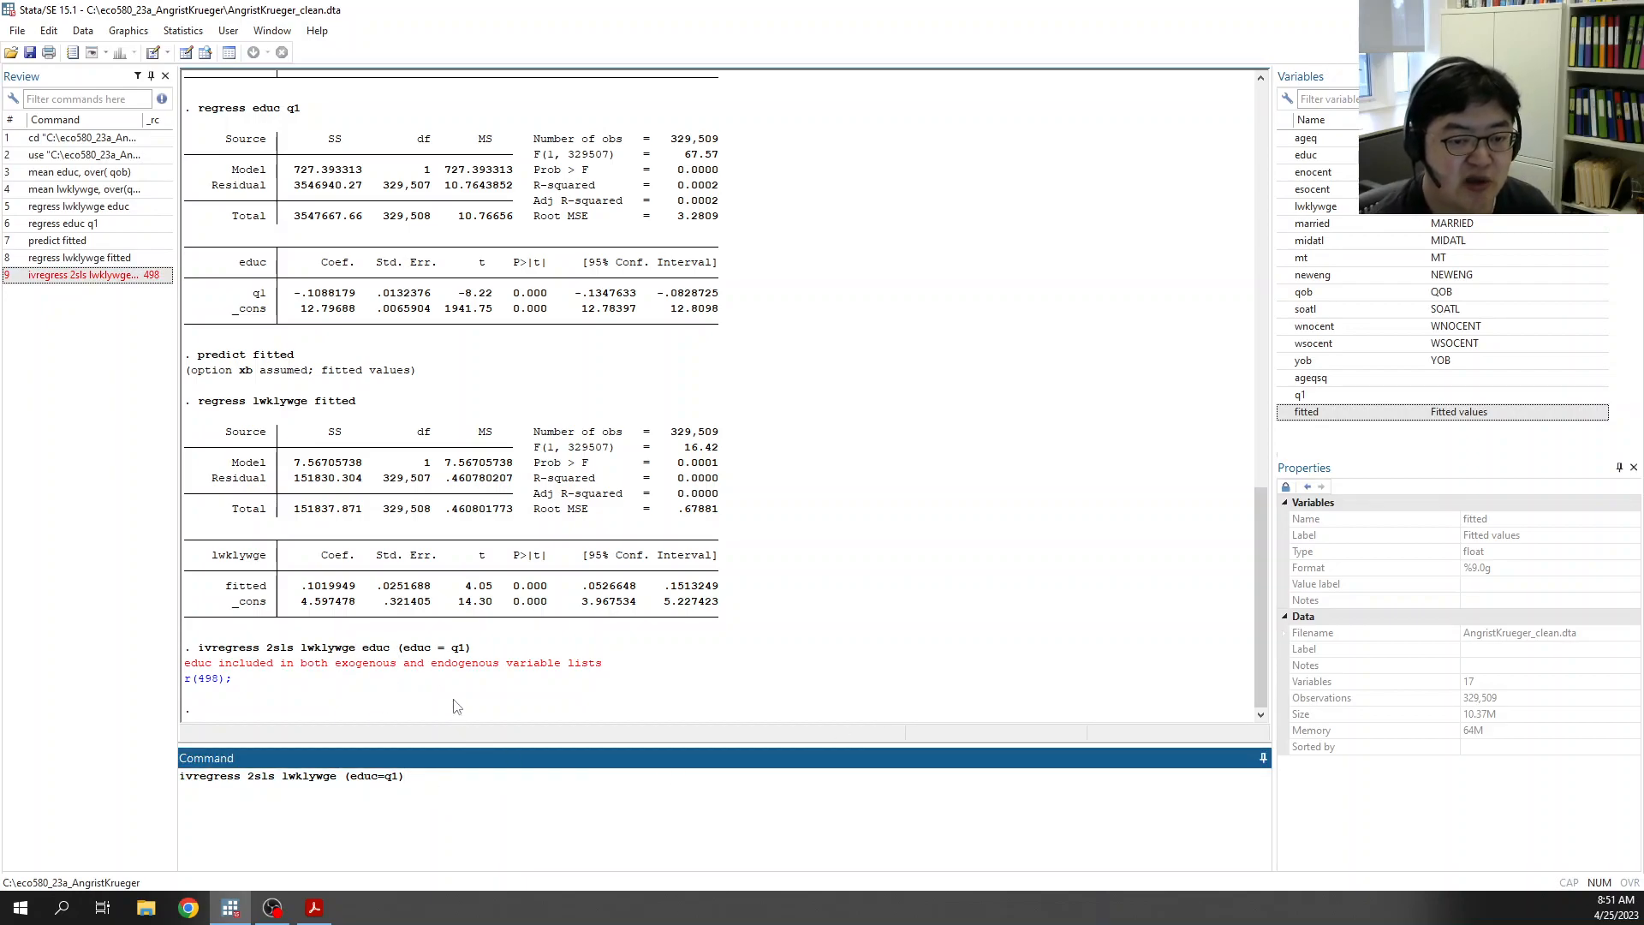
double_click(374, 650)
left_click(446, 797)
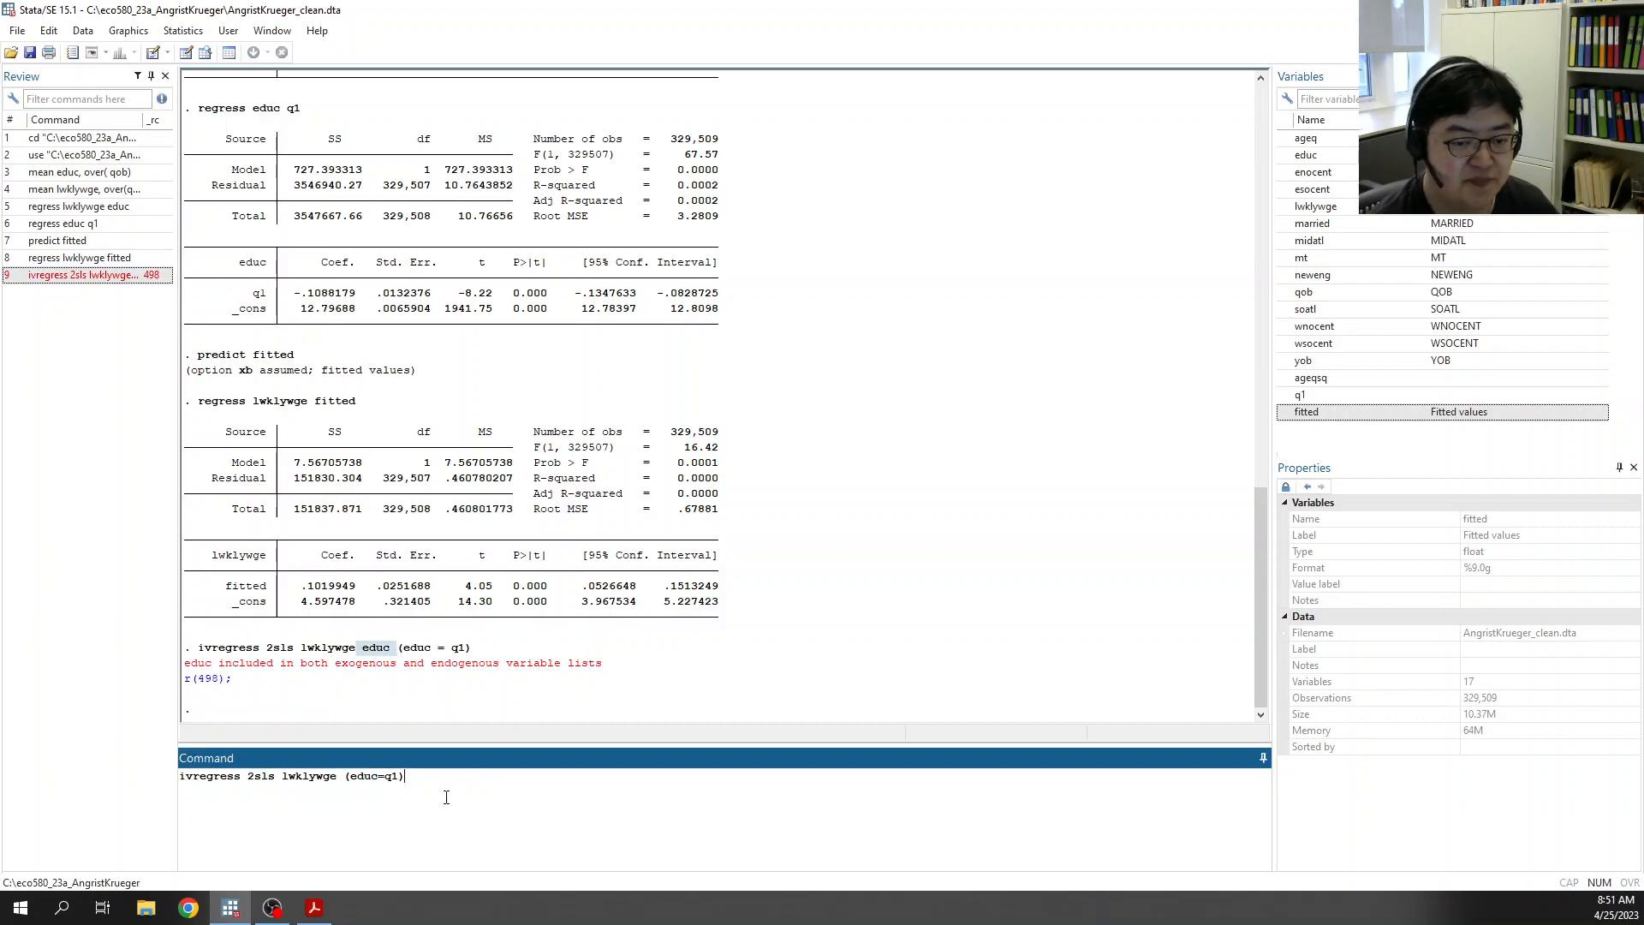
key("Return")
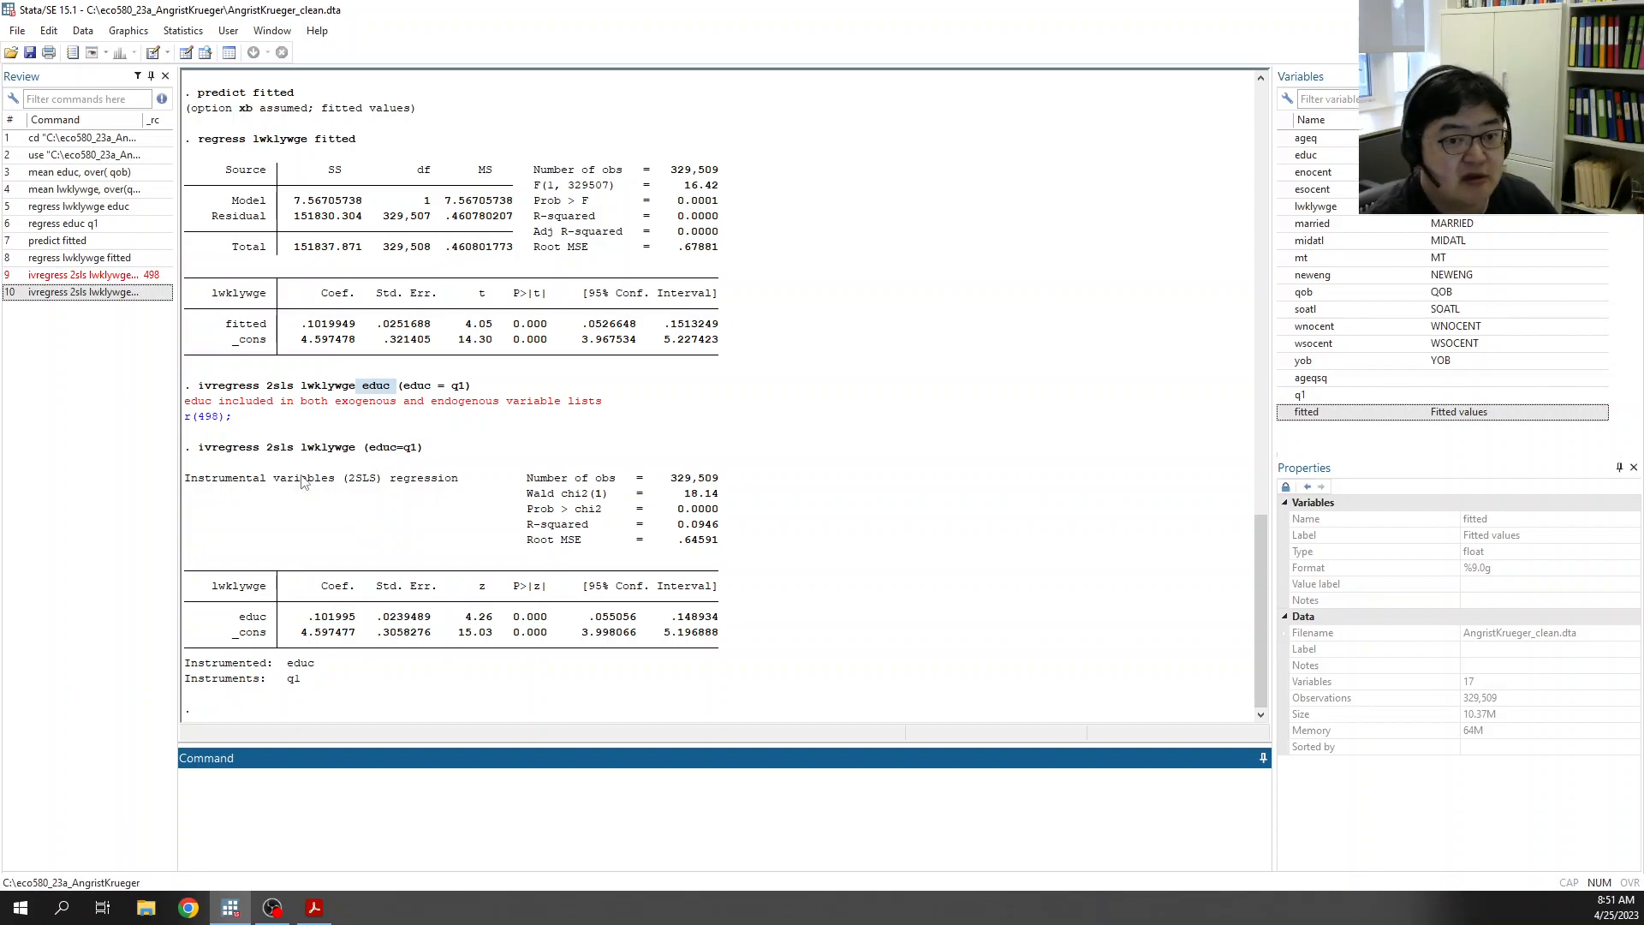
Step: Examine the ivregress 2sls lwklywge (educ=q1) command, including its dependent variable, endogenous variable and instrument
left_click_drag(199, 447, 423, 455)
left_click(206, 452)
left_click_drag(203, 454, 405, 454)
left_click(272, 454)
left_click(414, 450)
left_click(405, 455)
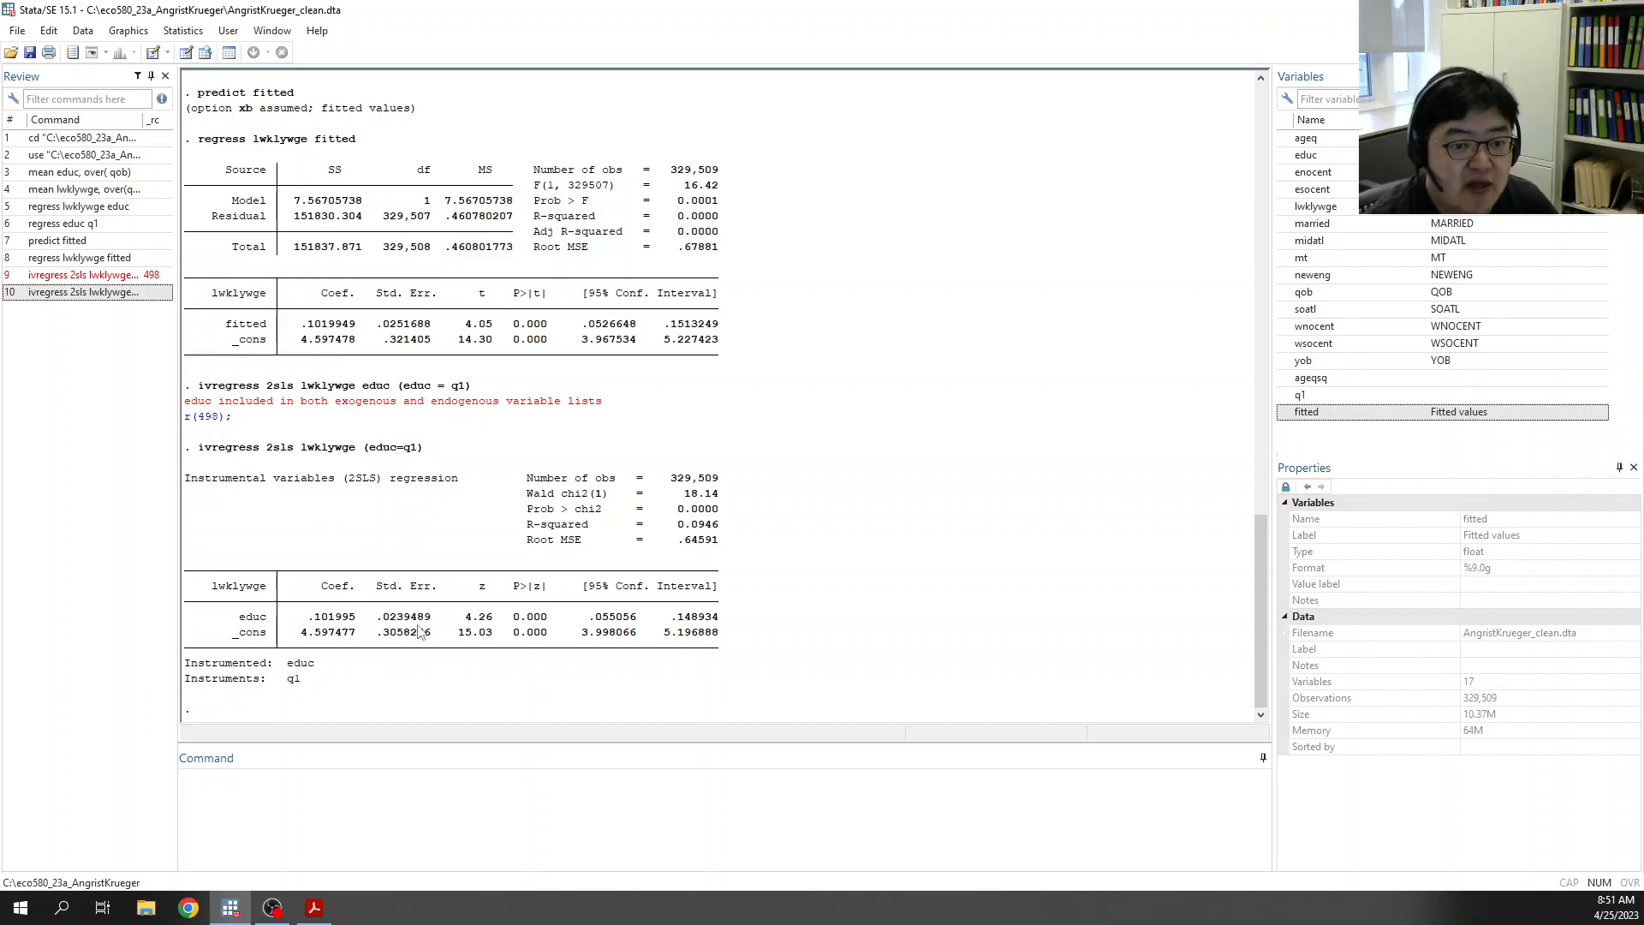
Step: Compare the coefficient and standard error of educ in the ivregress output with those of fitted in the manual second stage
left_click_drag(307, 621, 356, 621)
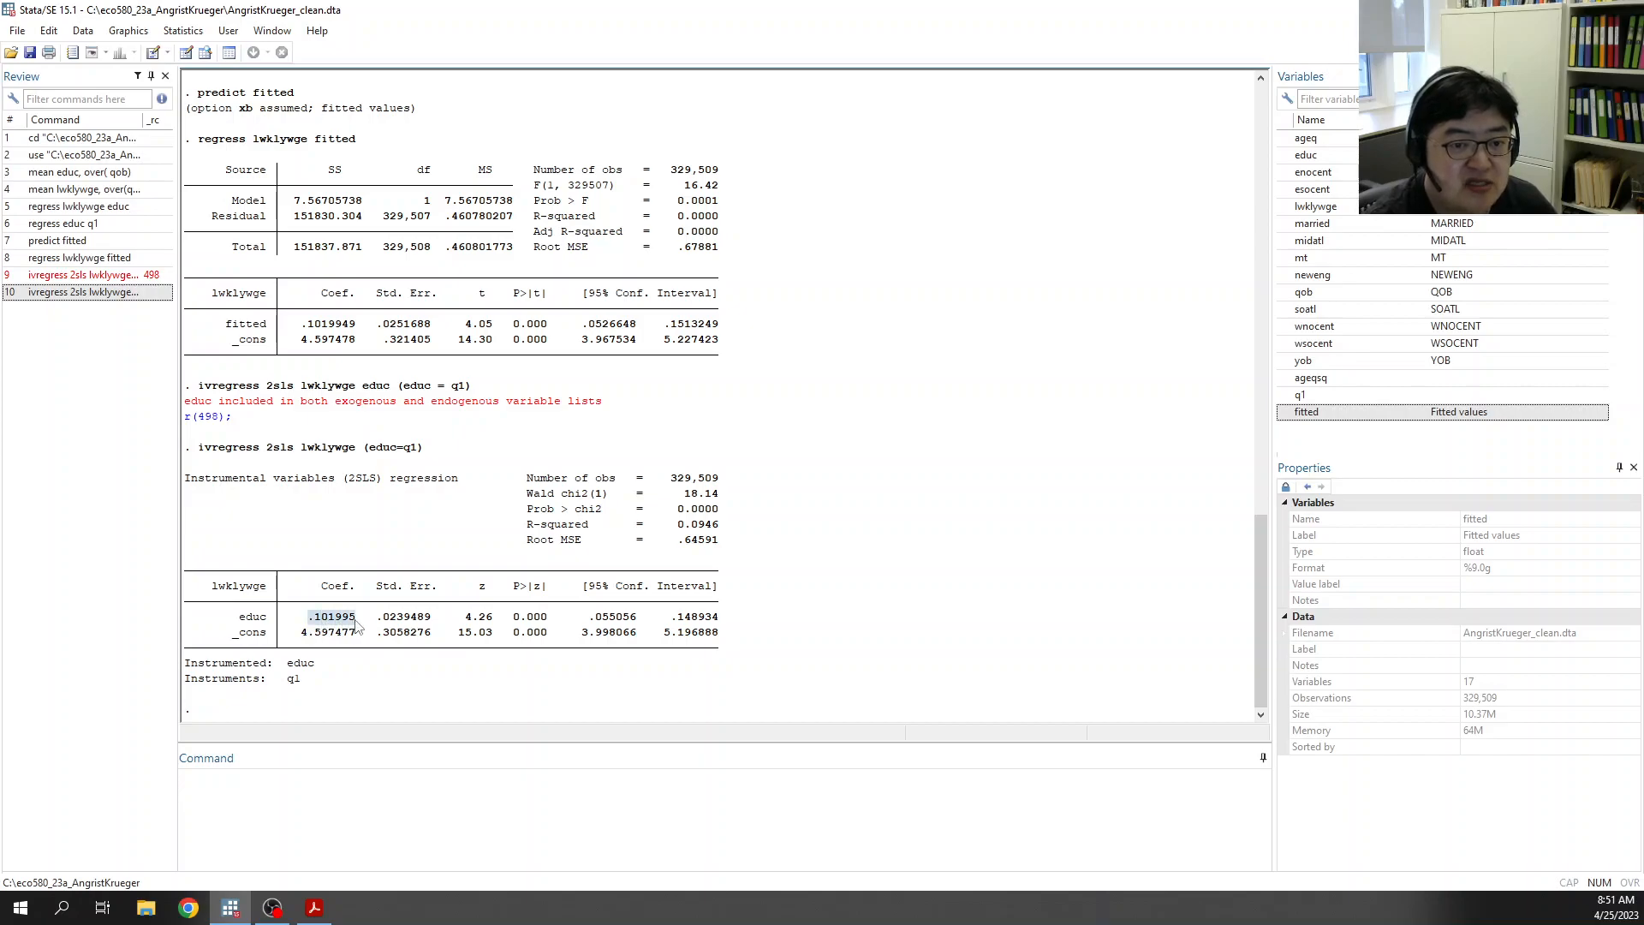
left_click_drag(301, 329, 358, 326)
left_click(289, 318)
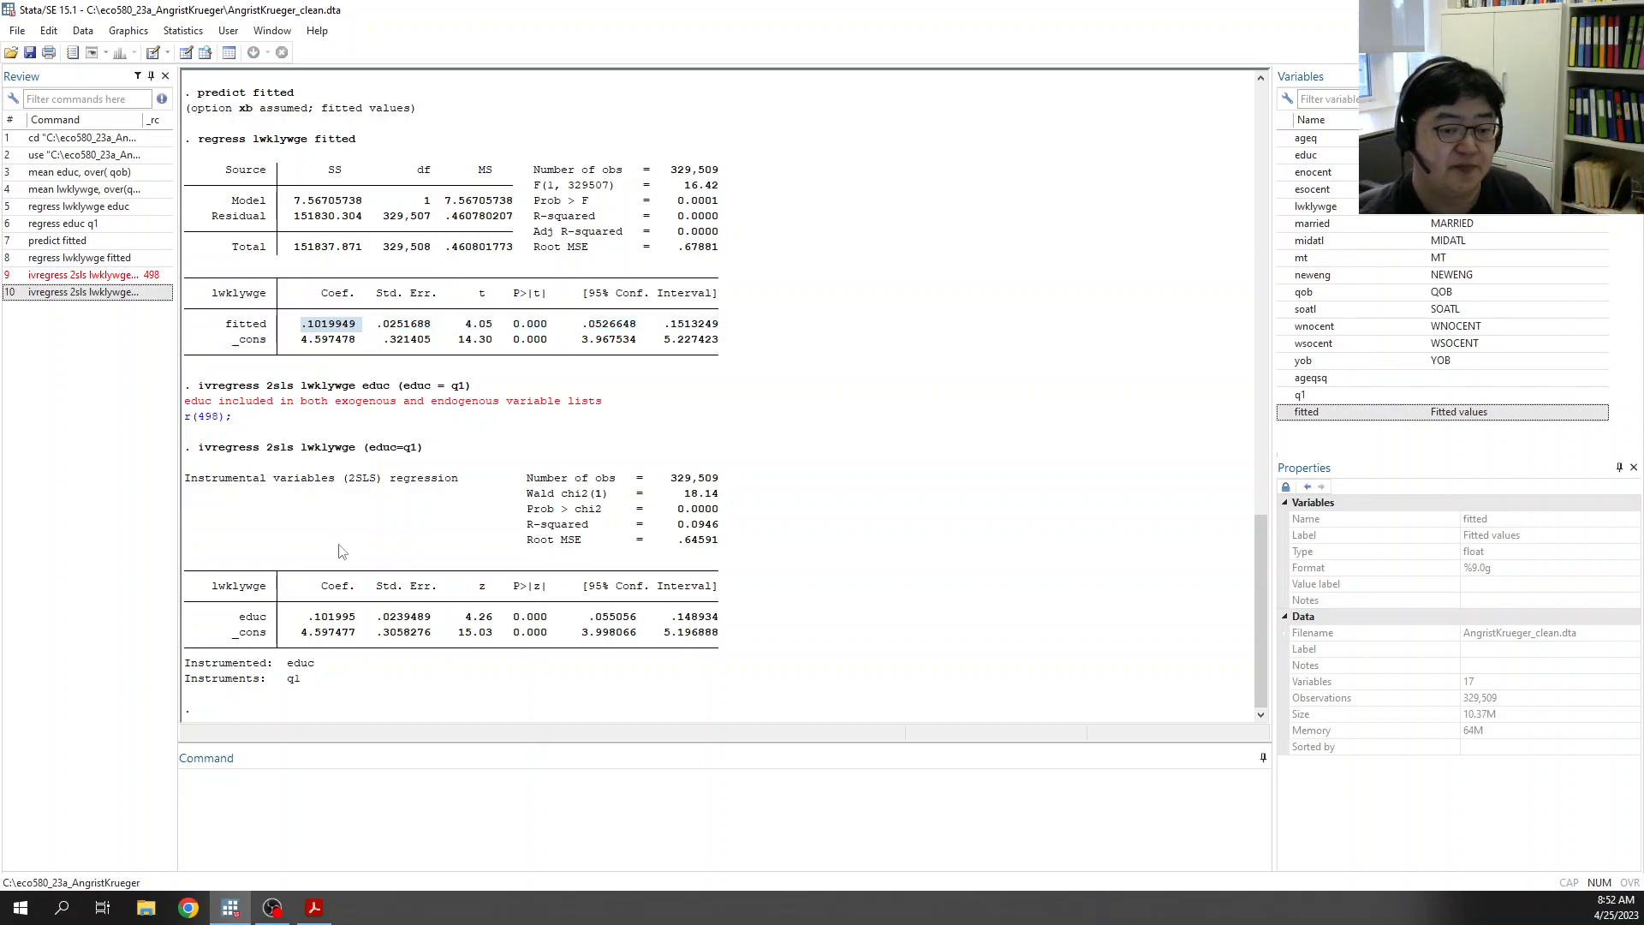
left_click_drag(308, 618, 355, 620)
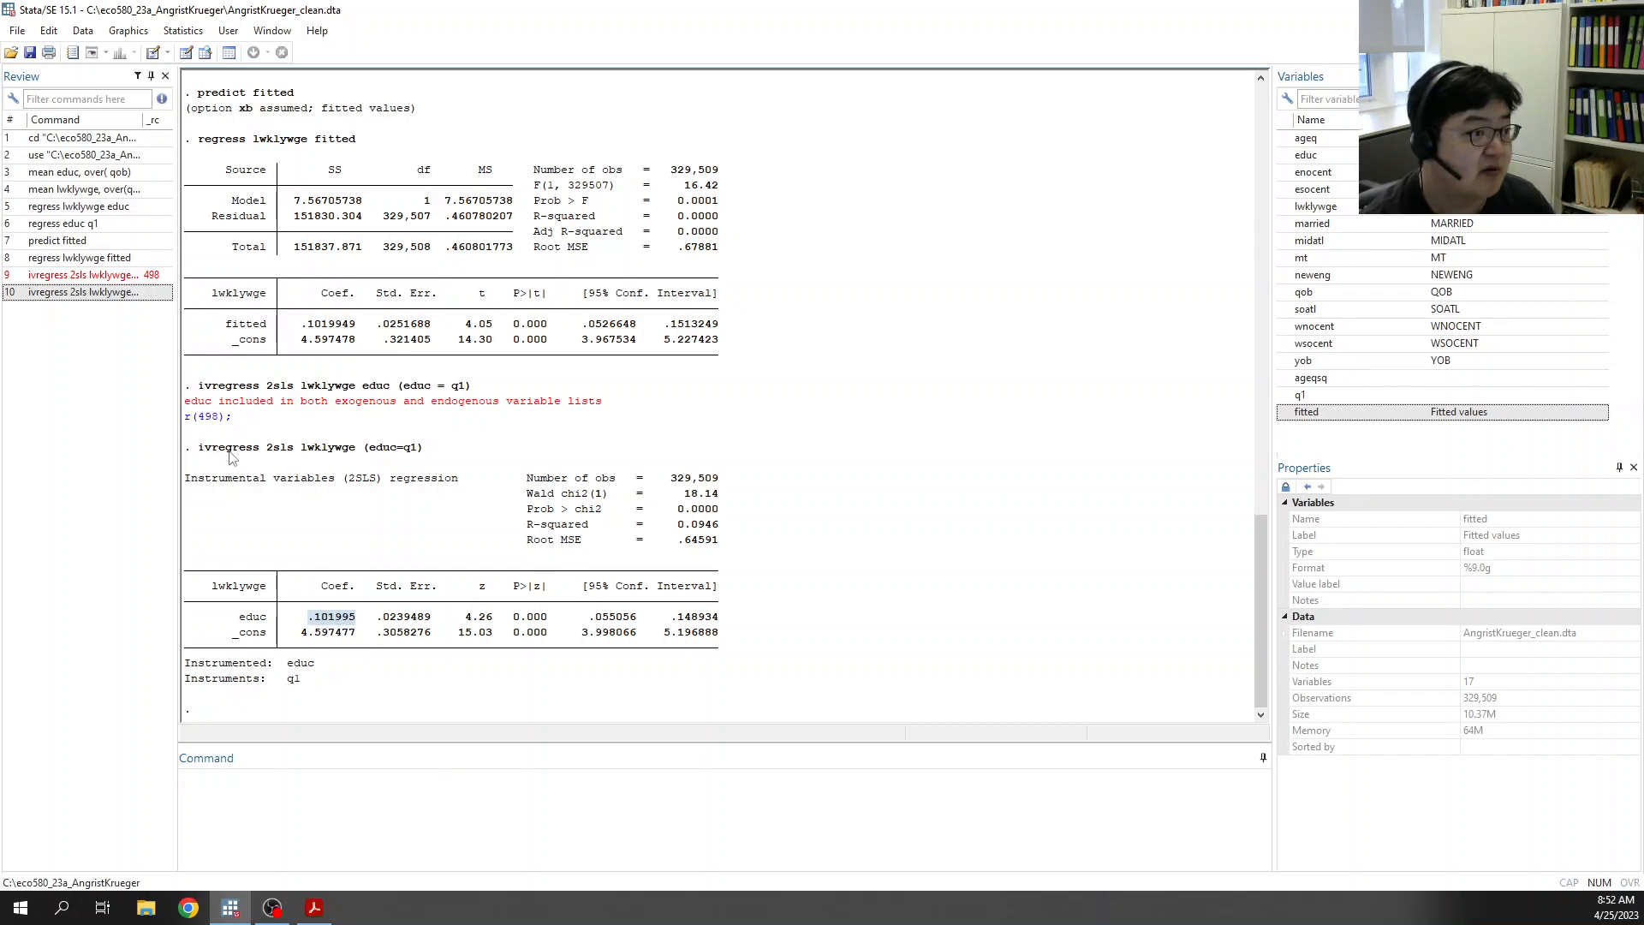
left_click(348, 617)
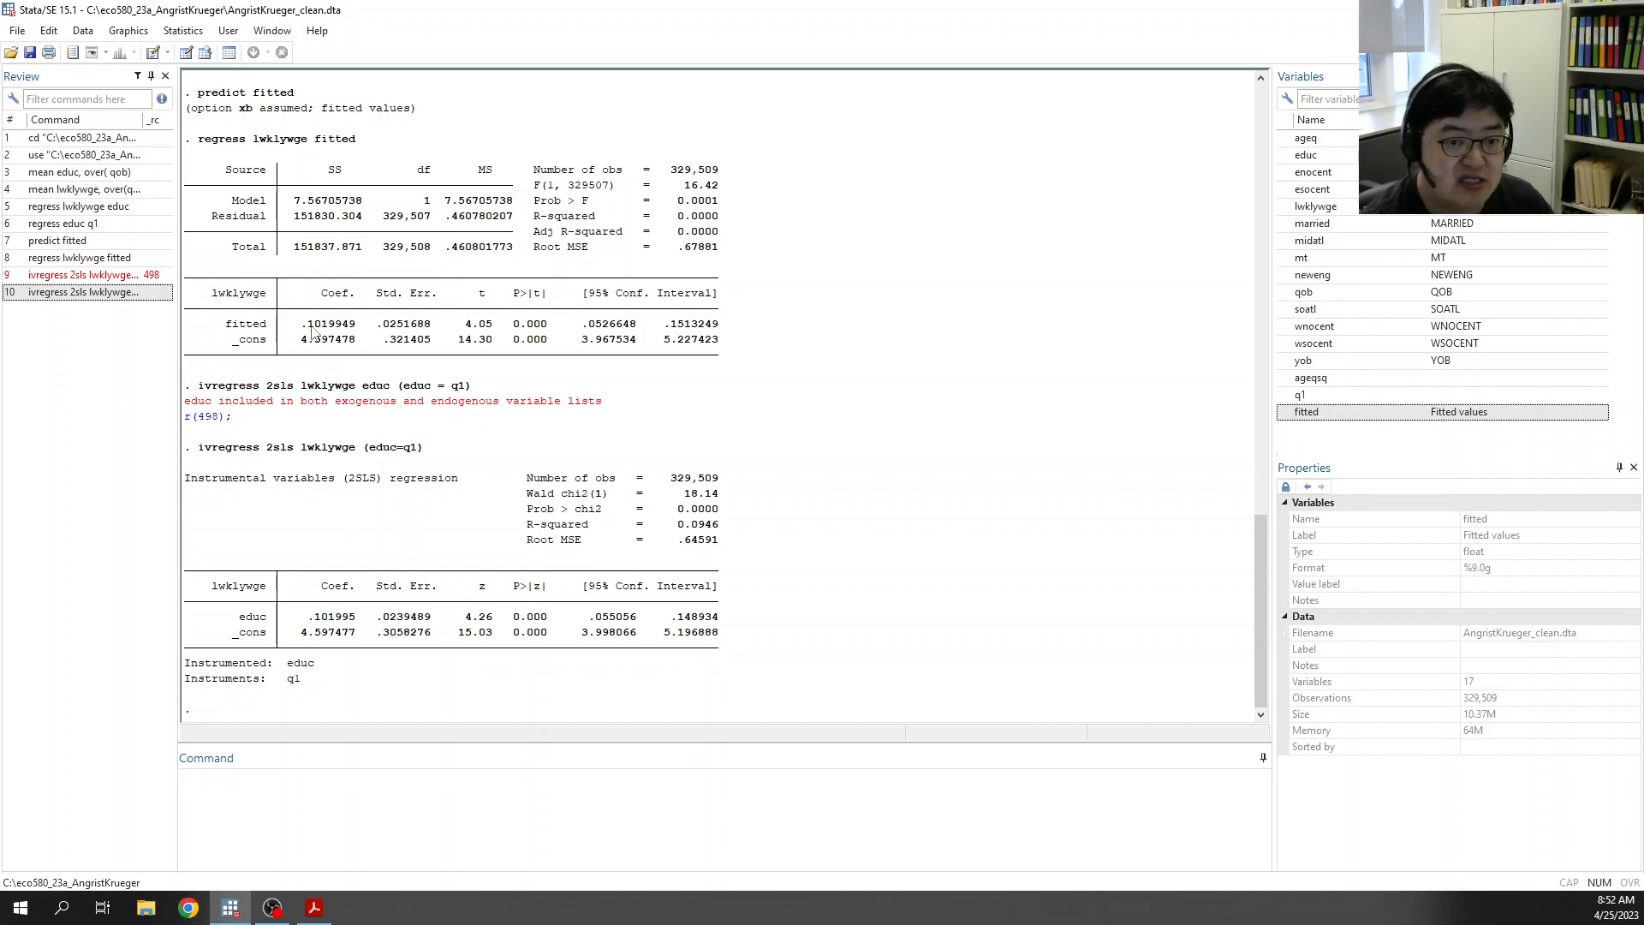
left_click_drag(307, 323, 351, 334)
left_click_drag(309, 618, 432, 620)
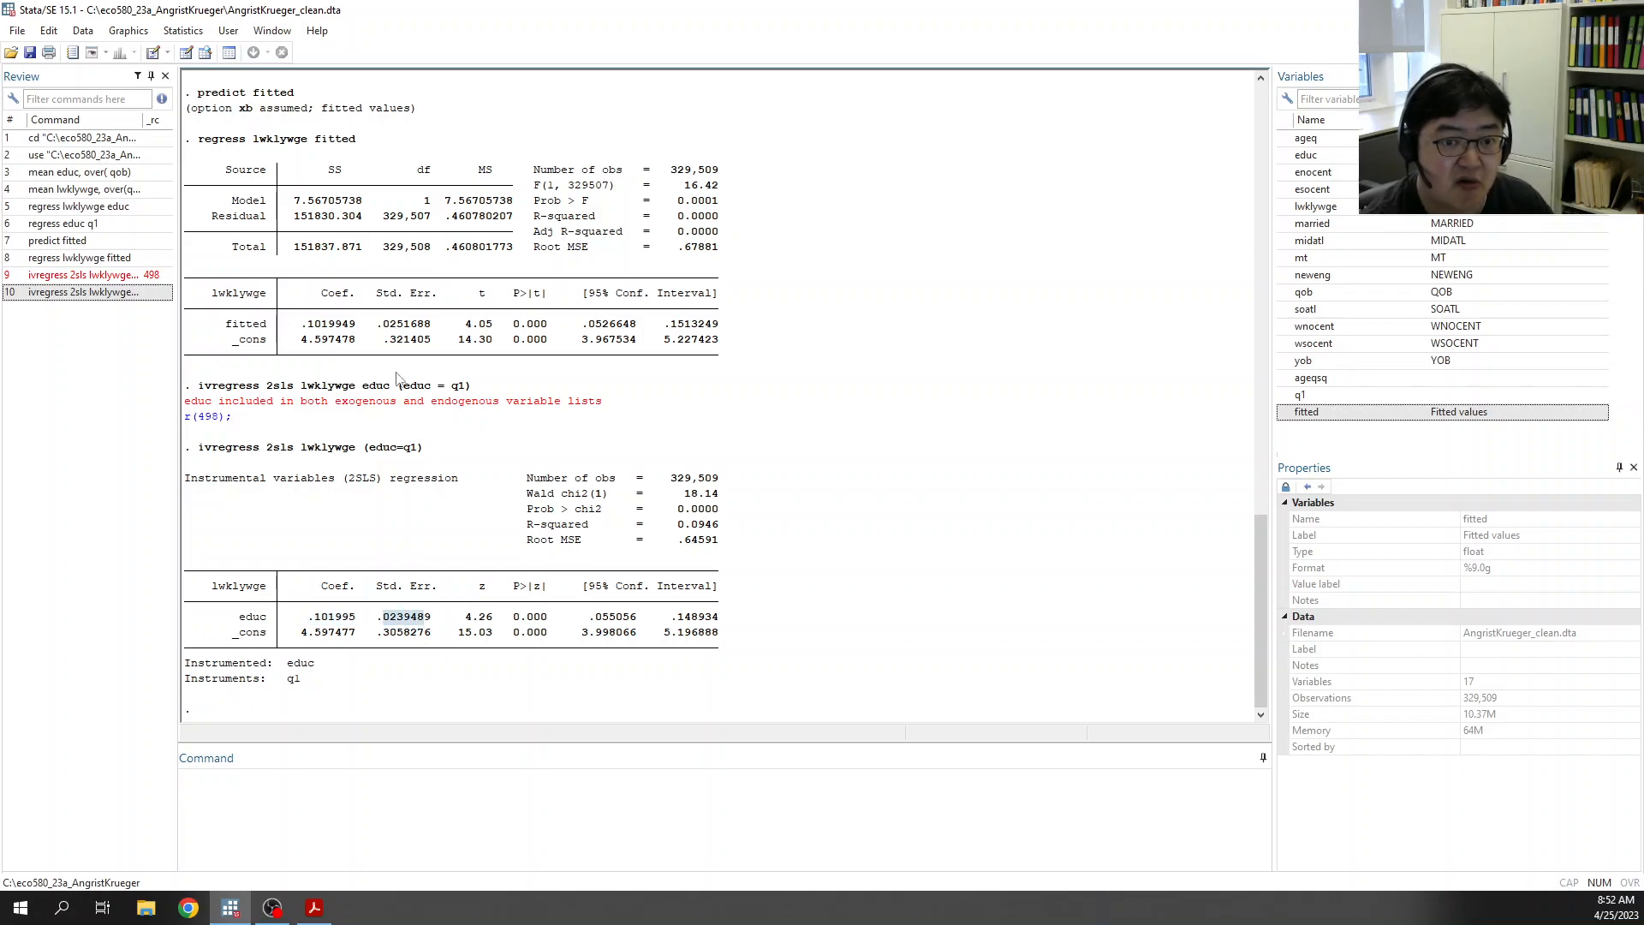
left_click_drag(385, 330, 427, 329)
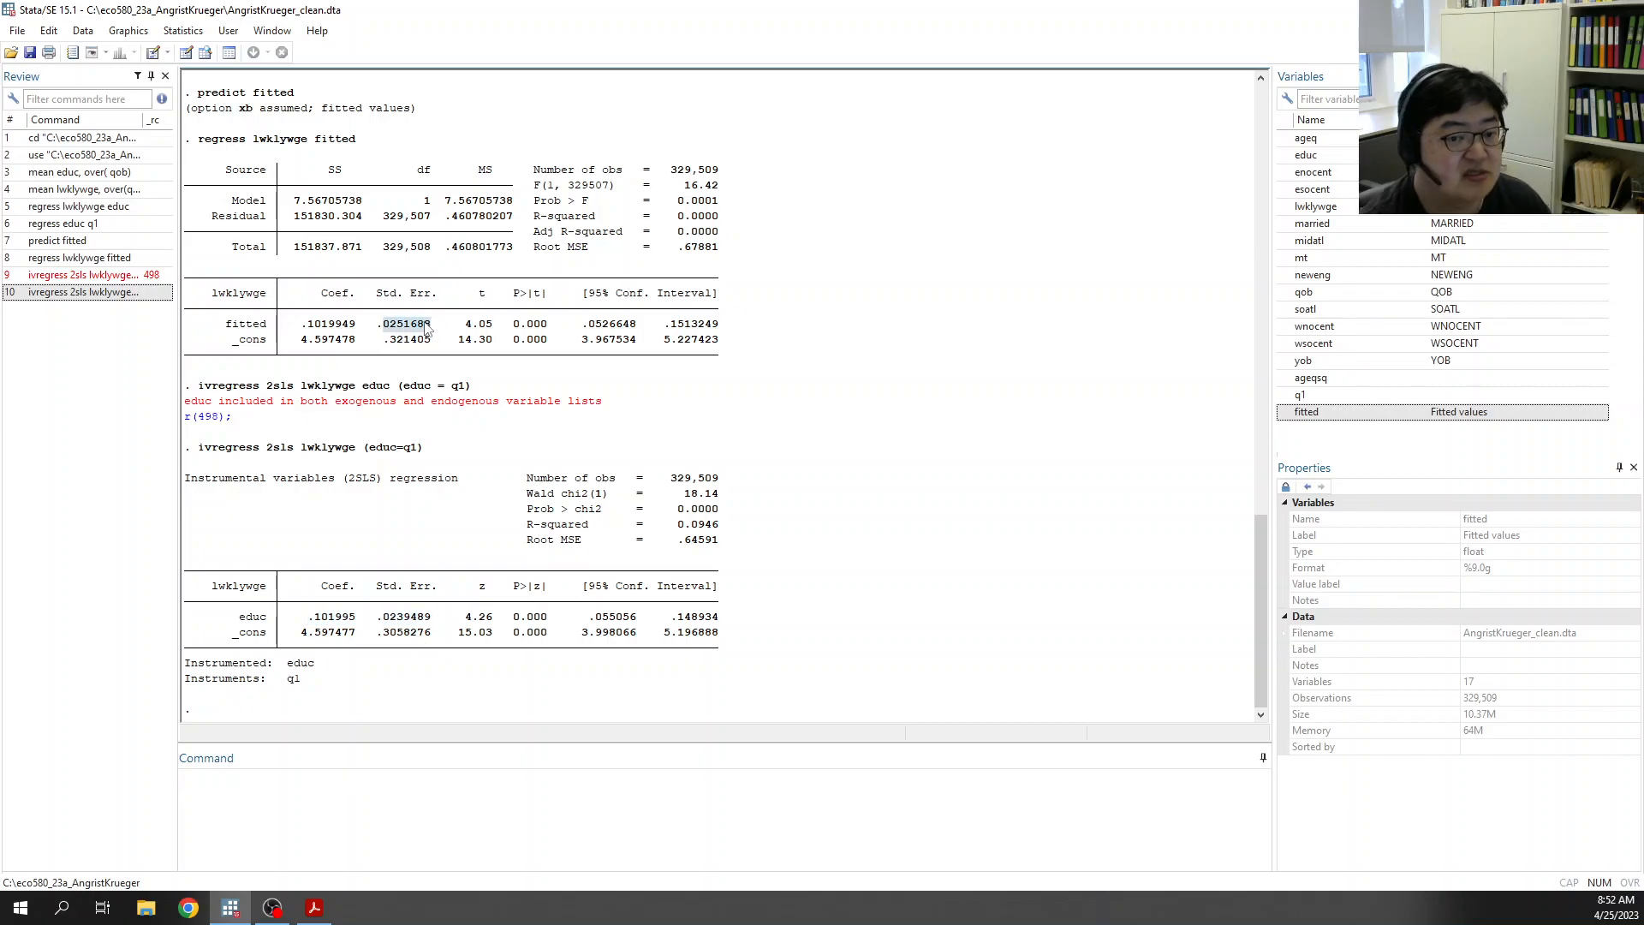
left_click_drag(377, 618, 428, 620)
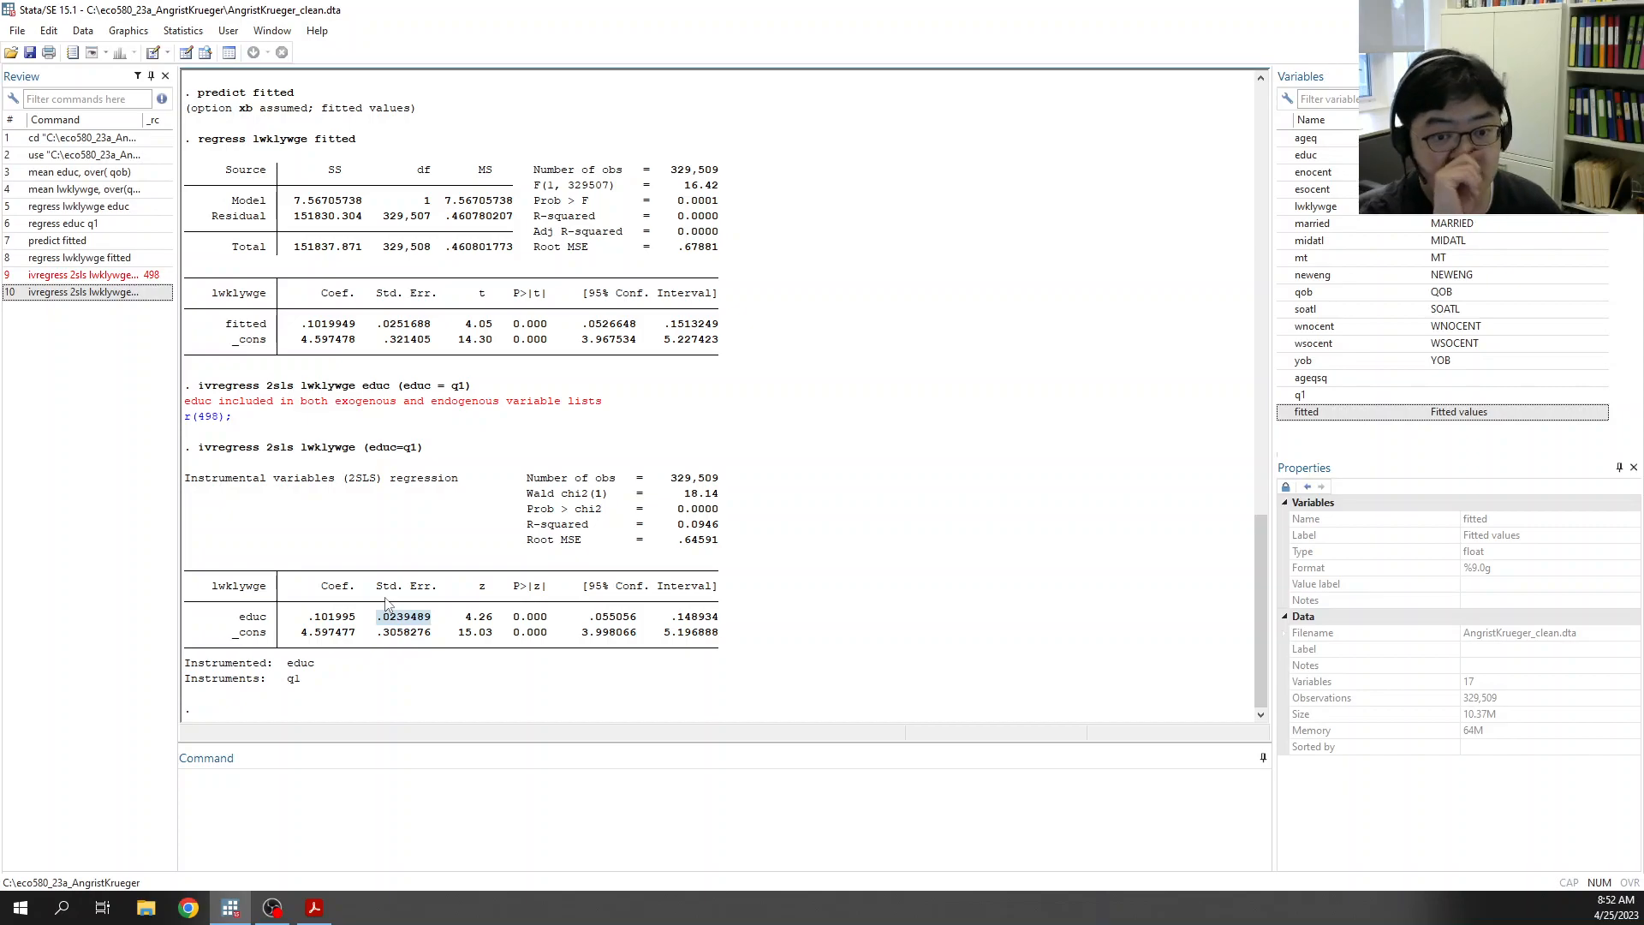
Step: Review the manual first- and second-stage regressions against the ivregress command and its standard error for educ
scroll(479, 556, "up", 3)
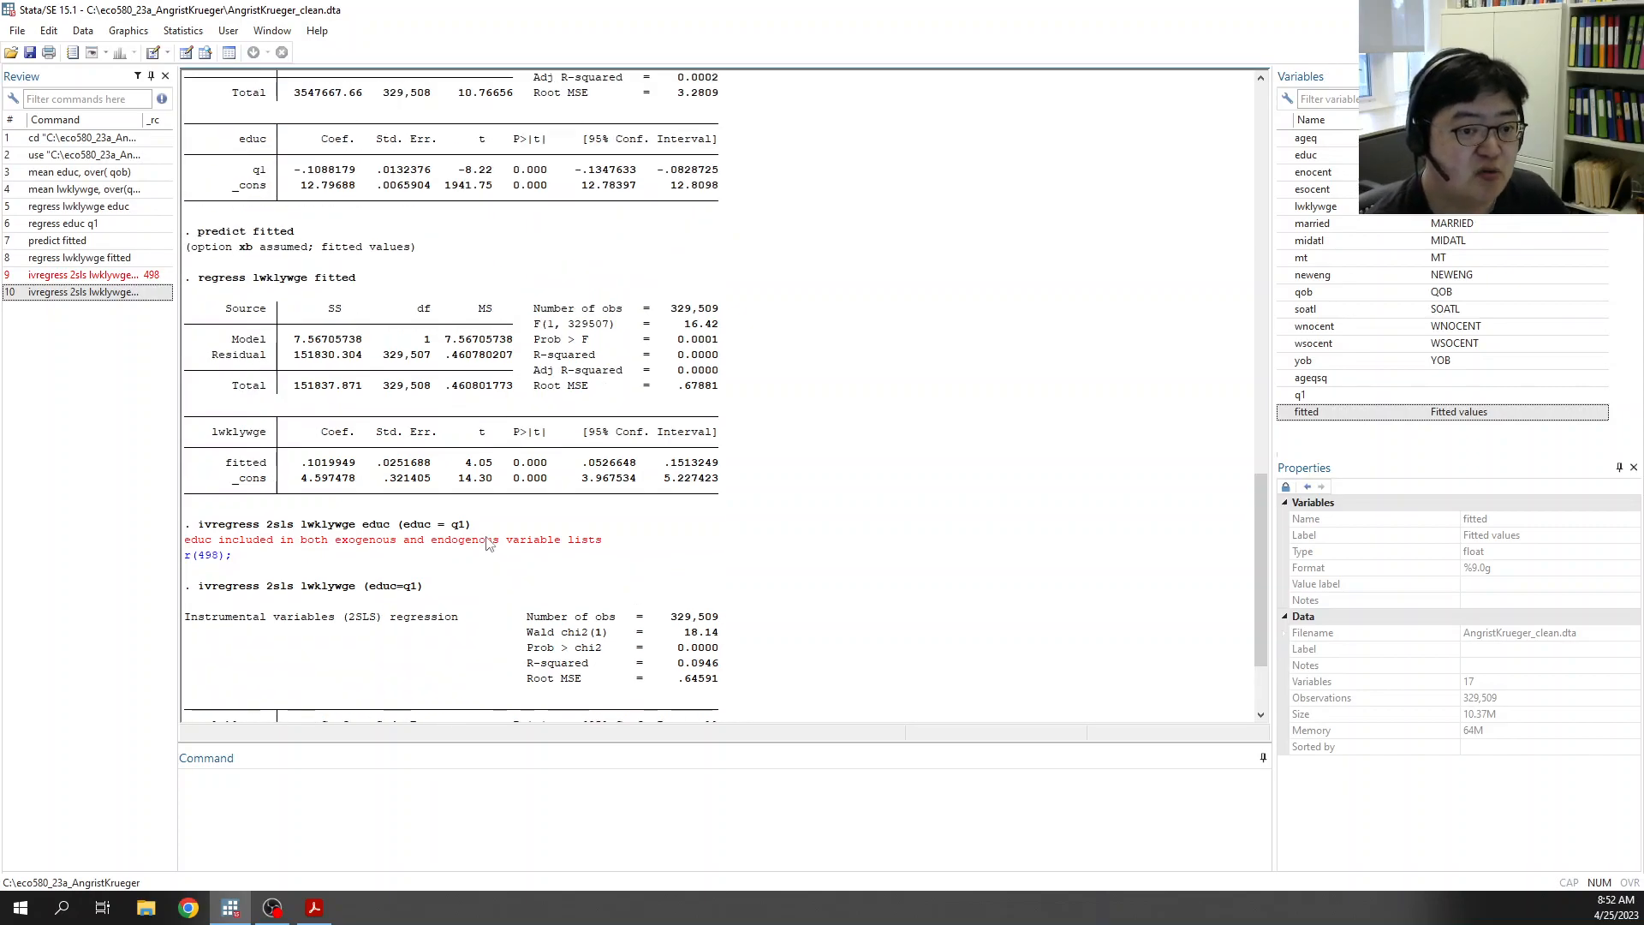
scroll(407, 527, "up", 3)
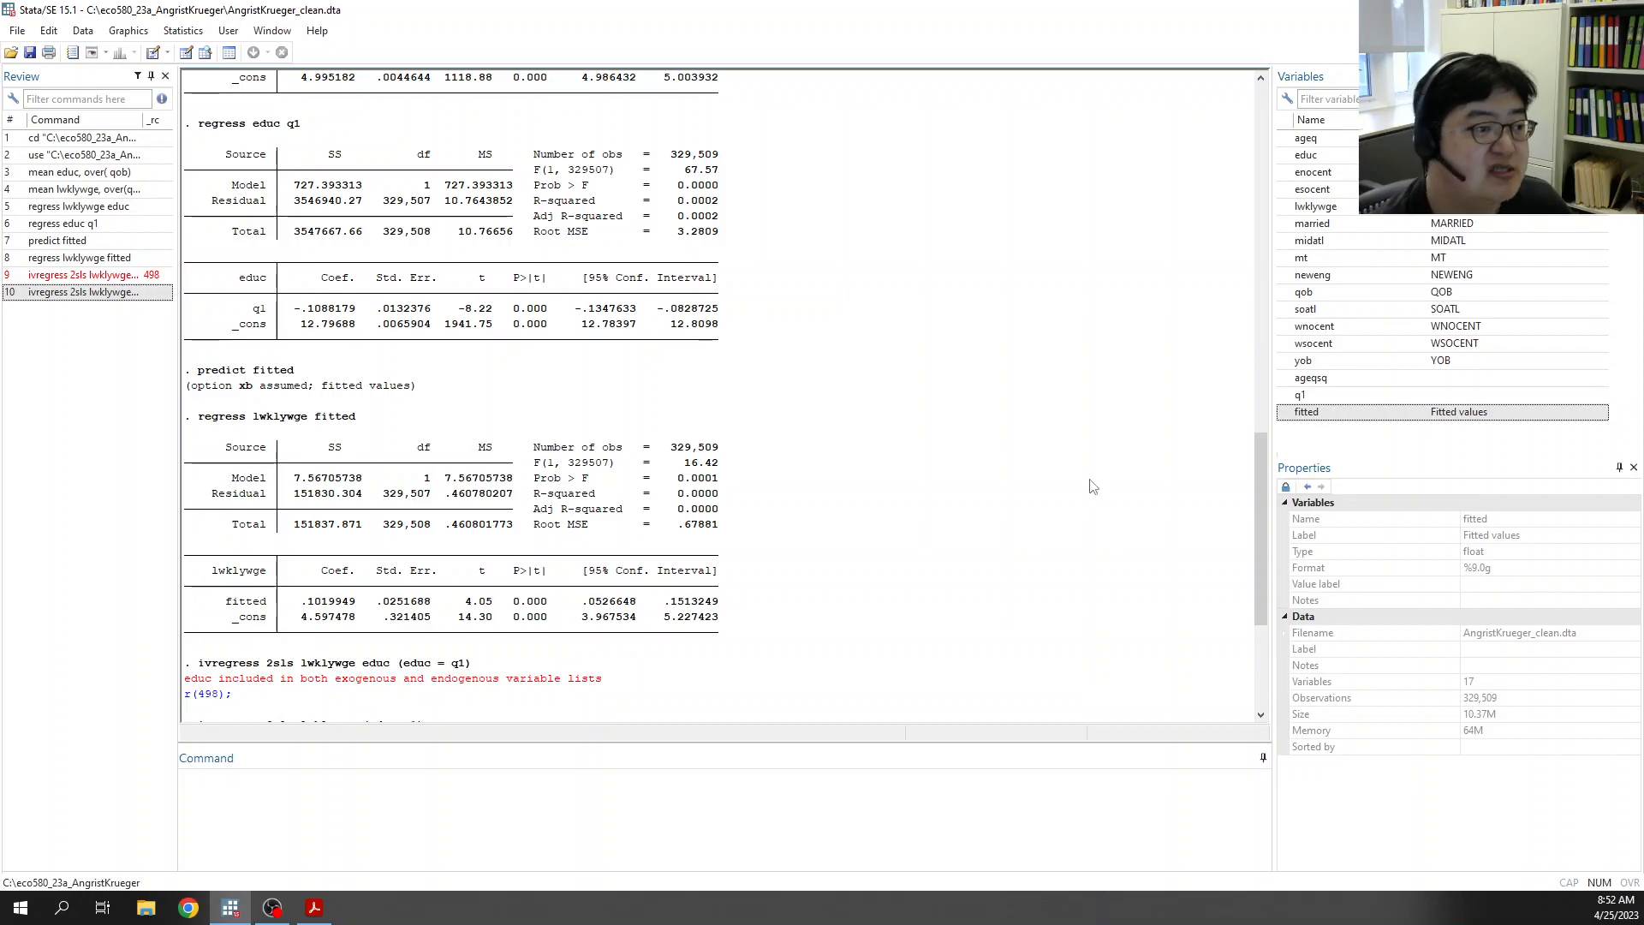
scroll(548, 597, "down", 3)
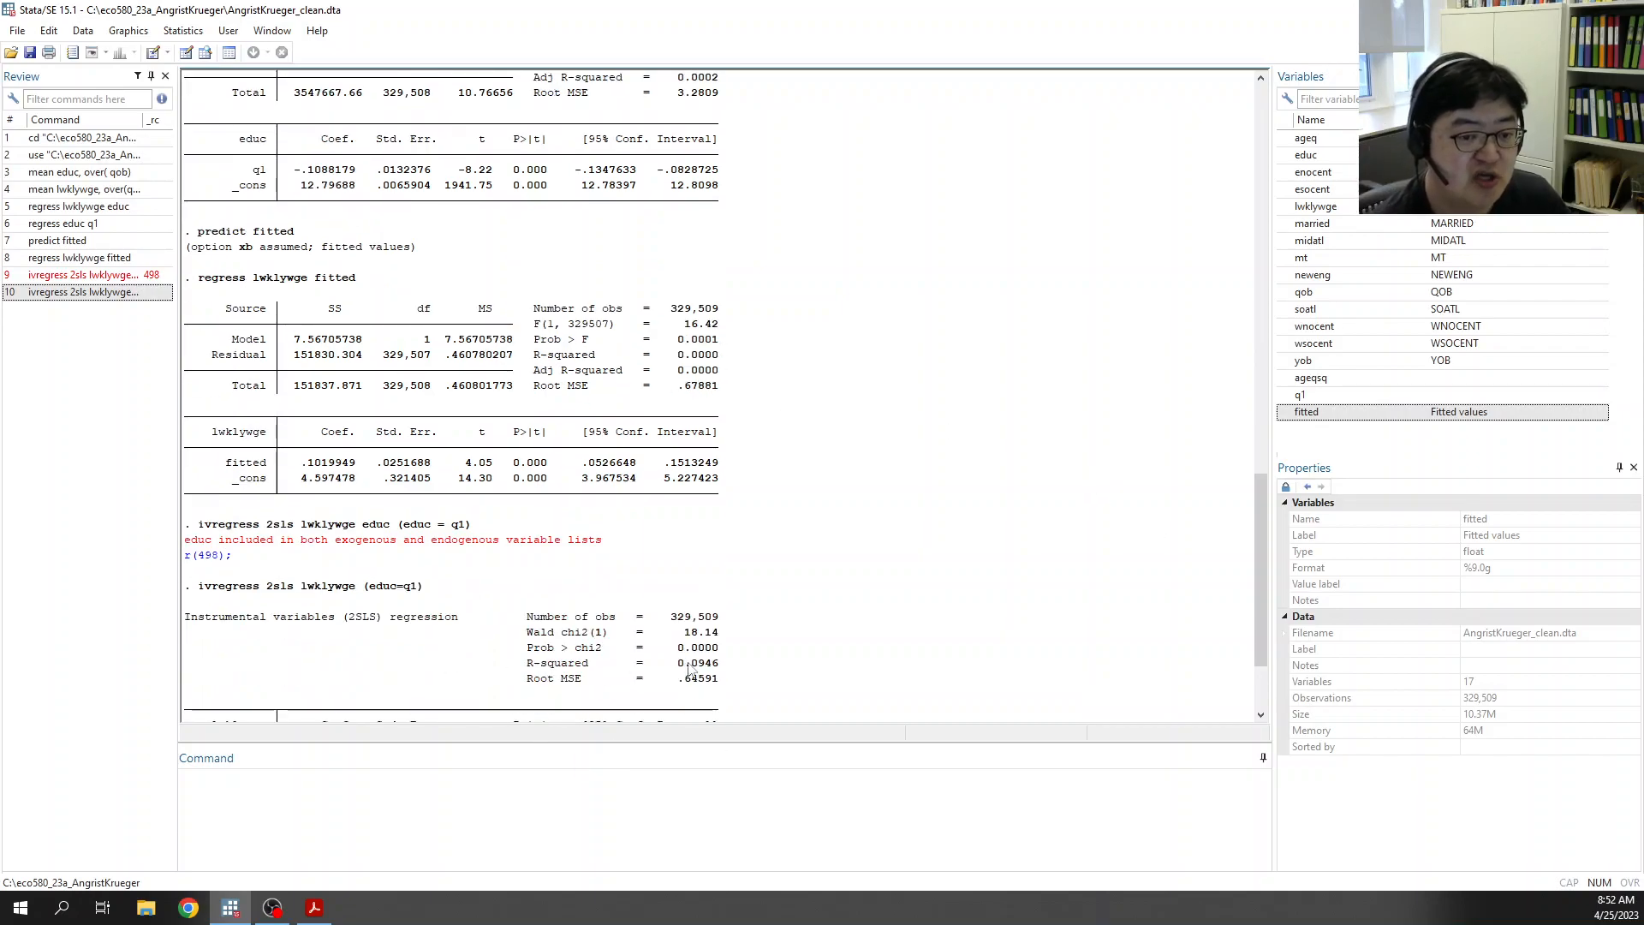
scroll(409, 535, "down", 3)
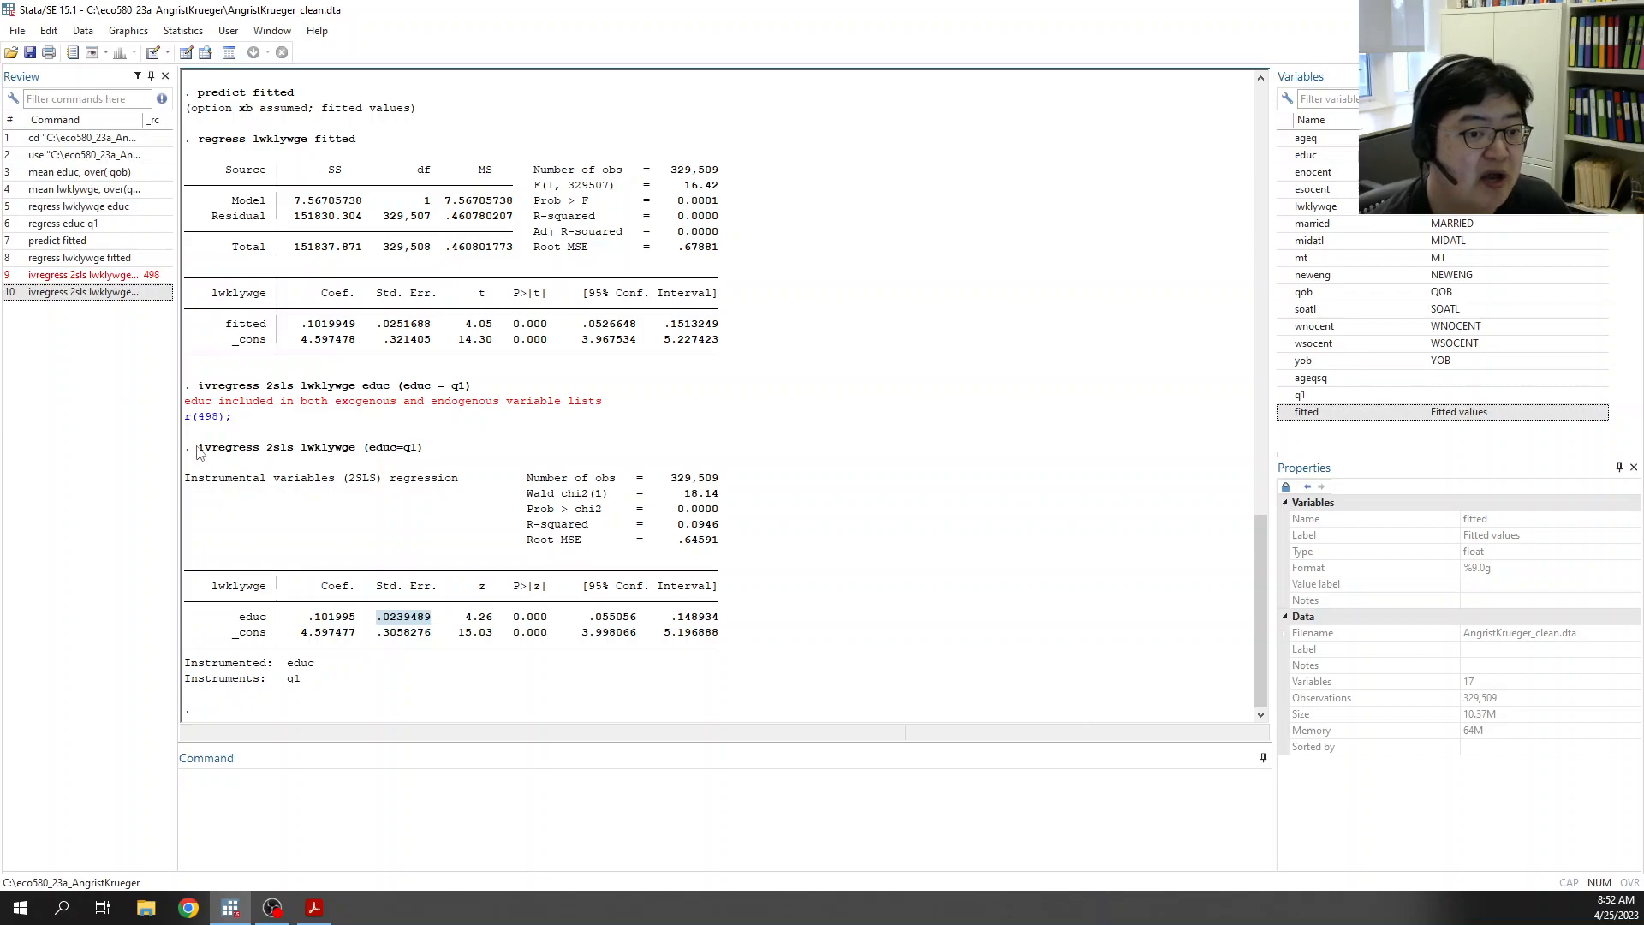
left_click_drag(194, 449, 254, 460)
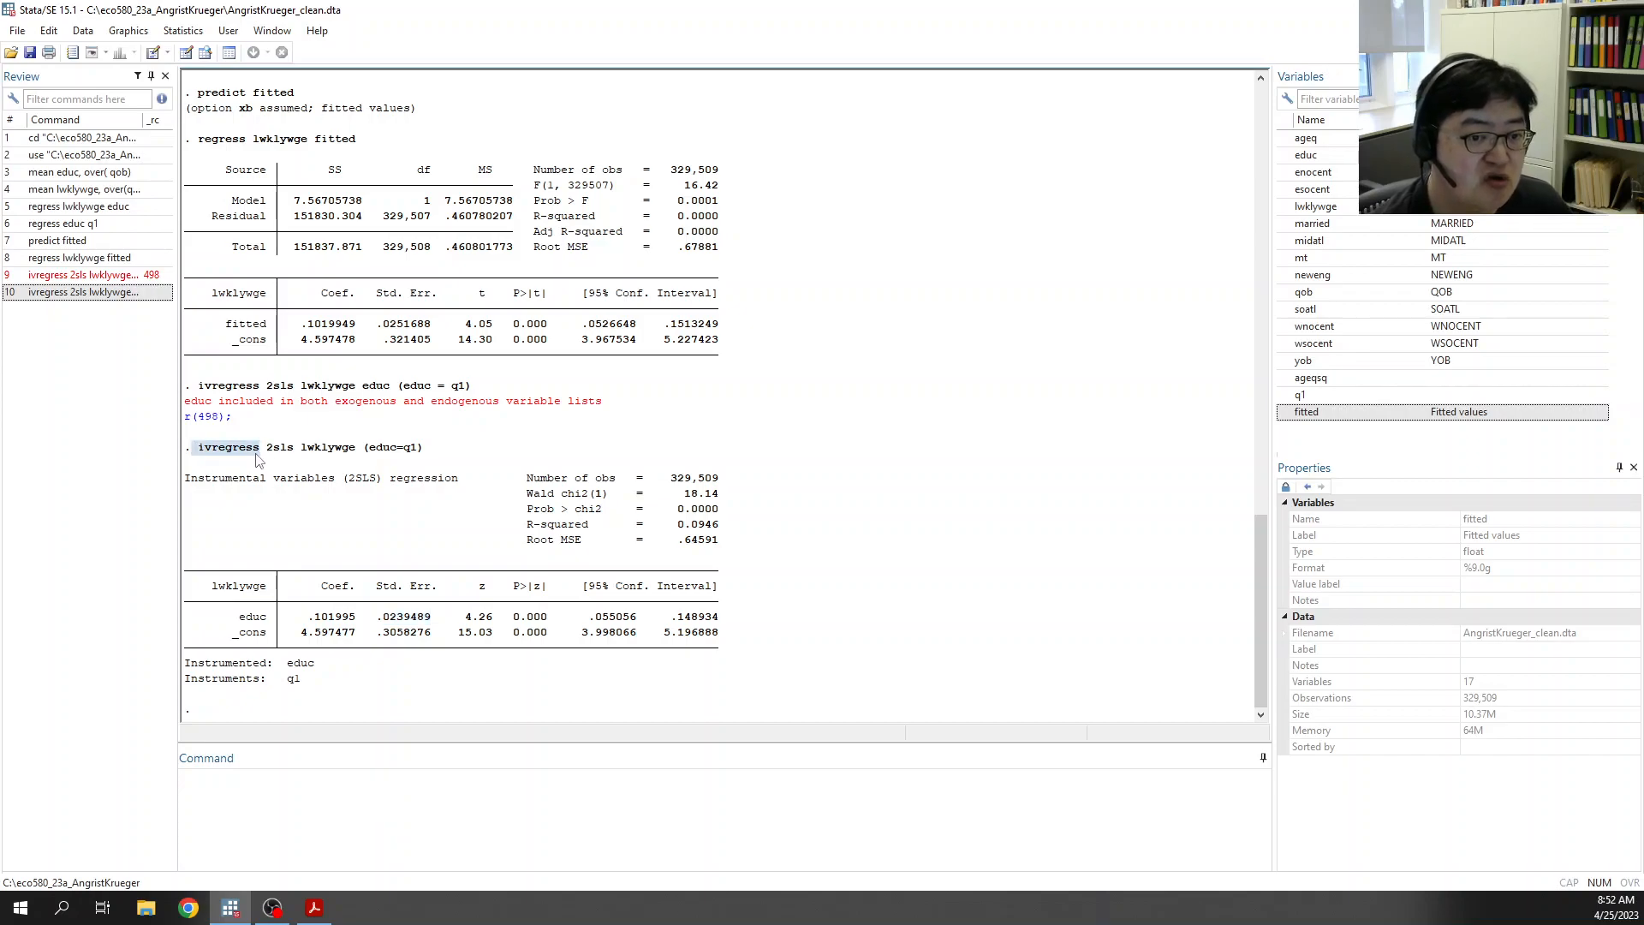
left_click(252, 469)
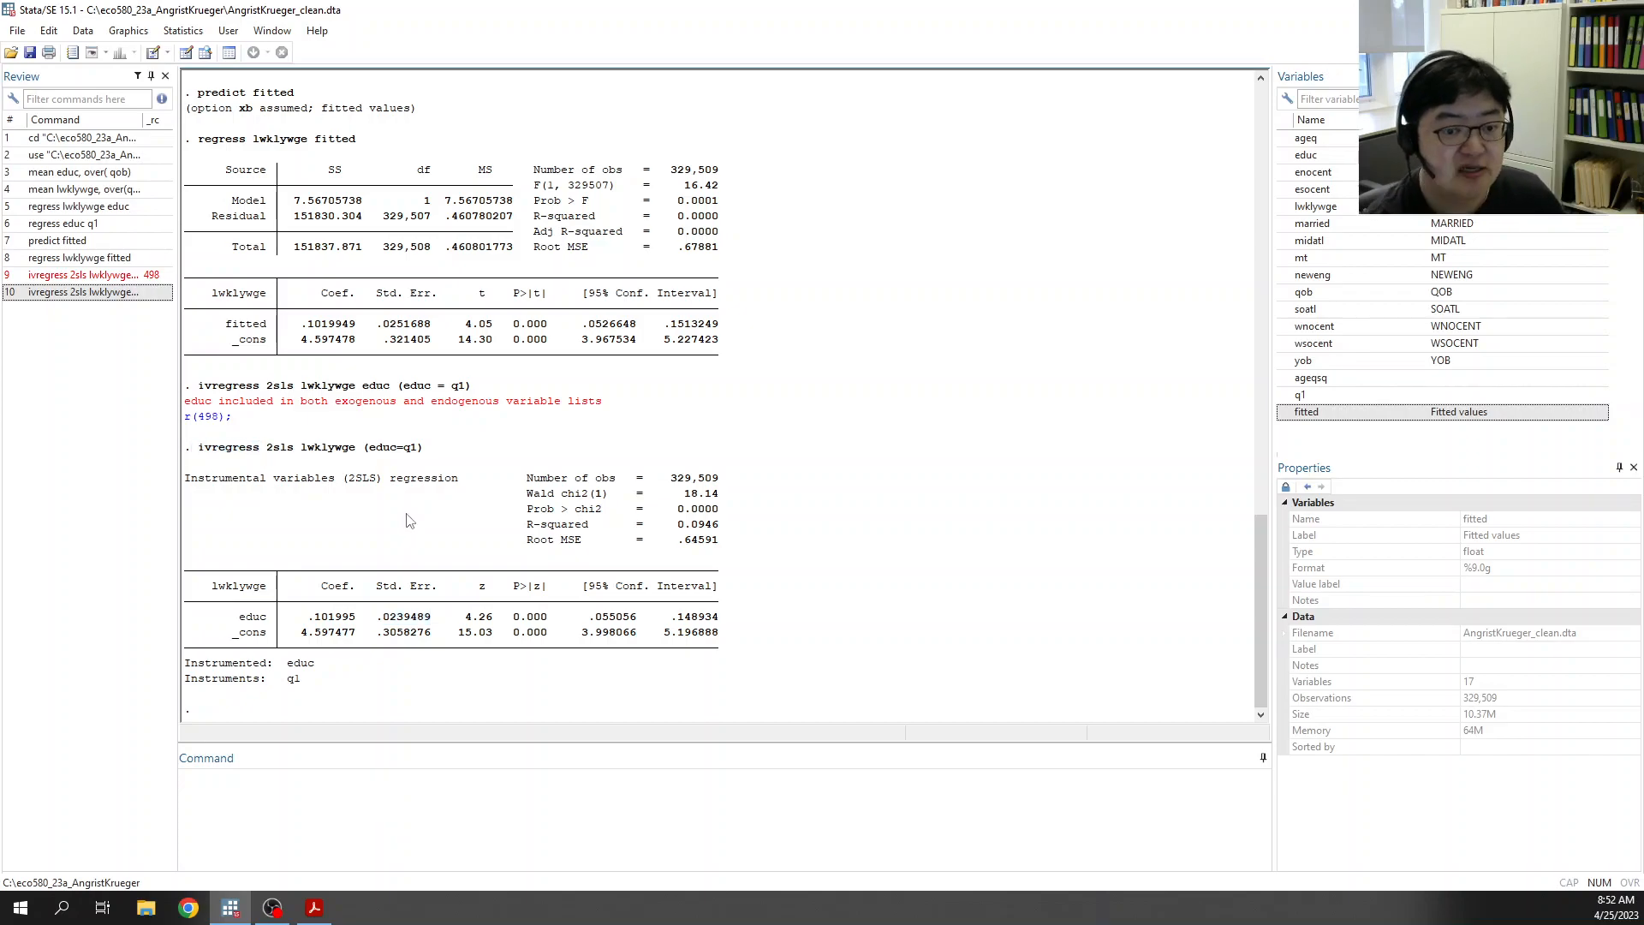
left_click_drag(380, 617, 434, 623)
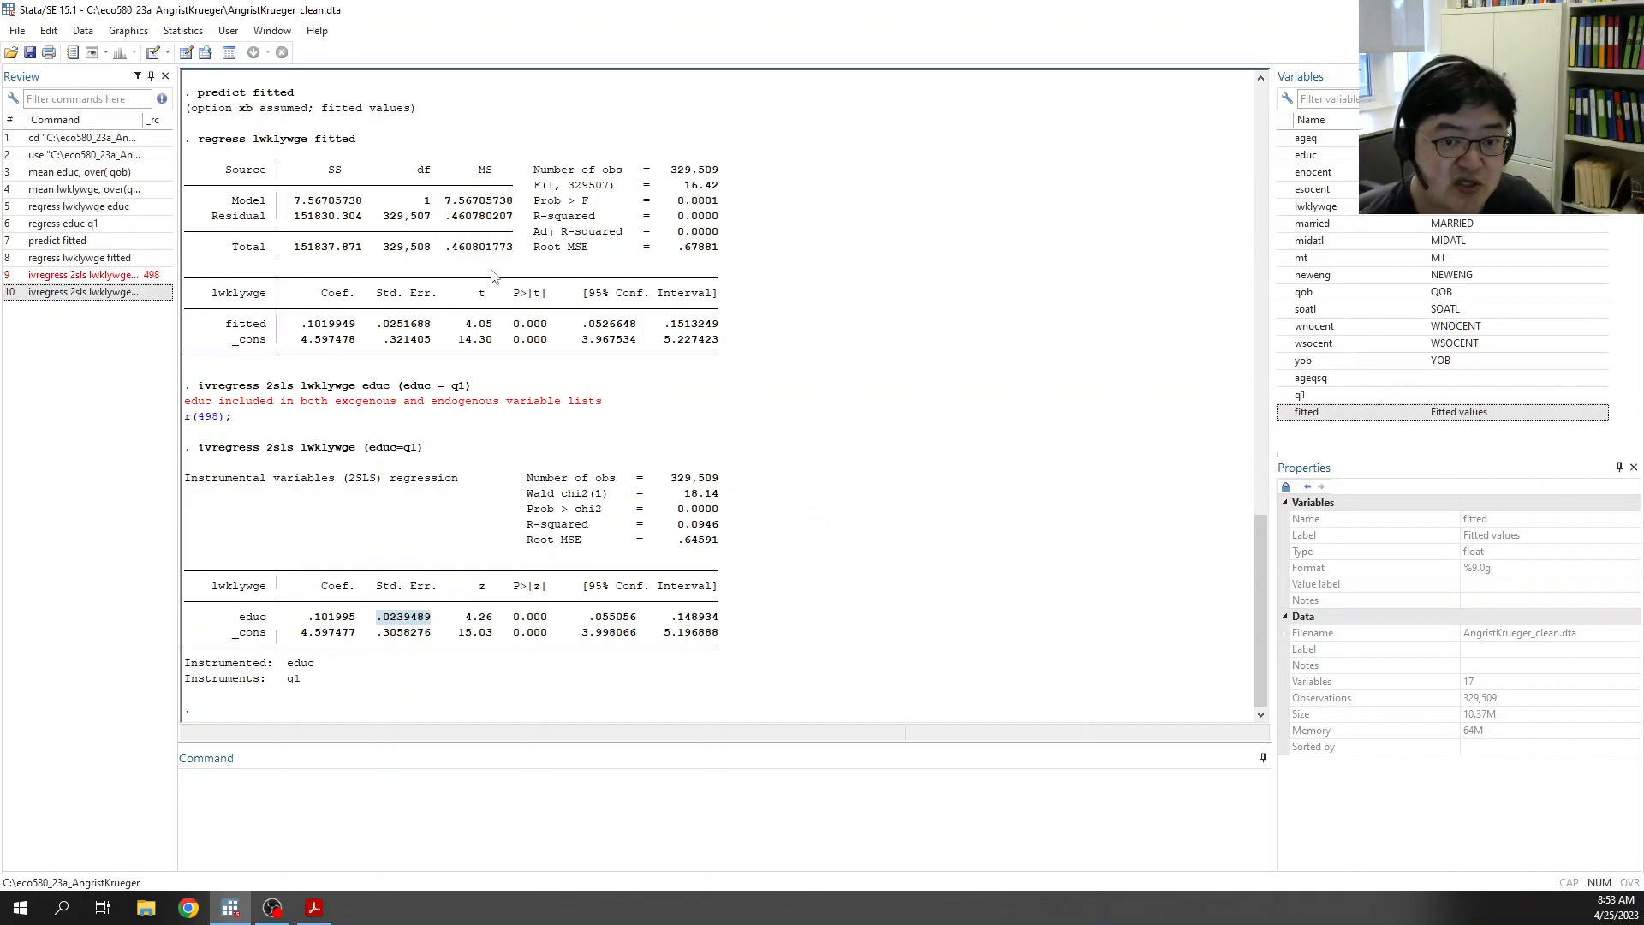
left_click(646, 435)
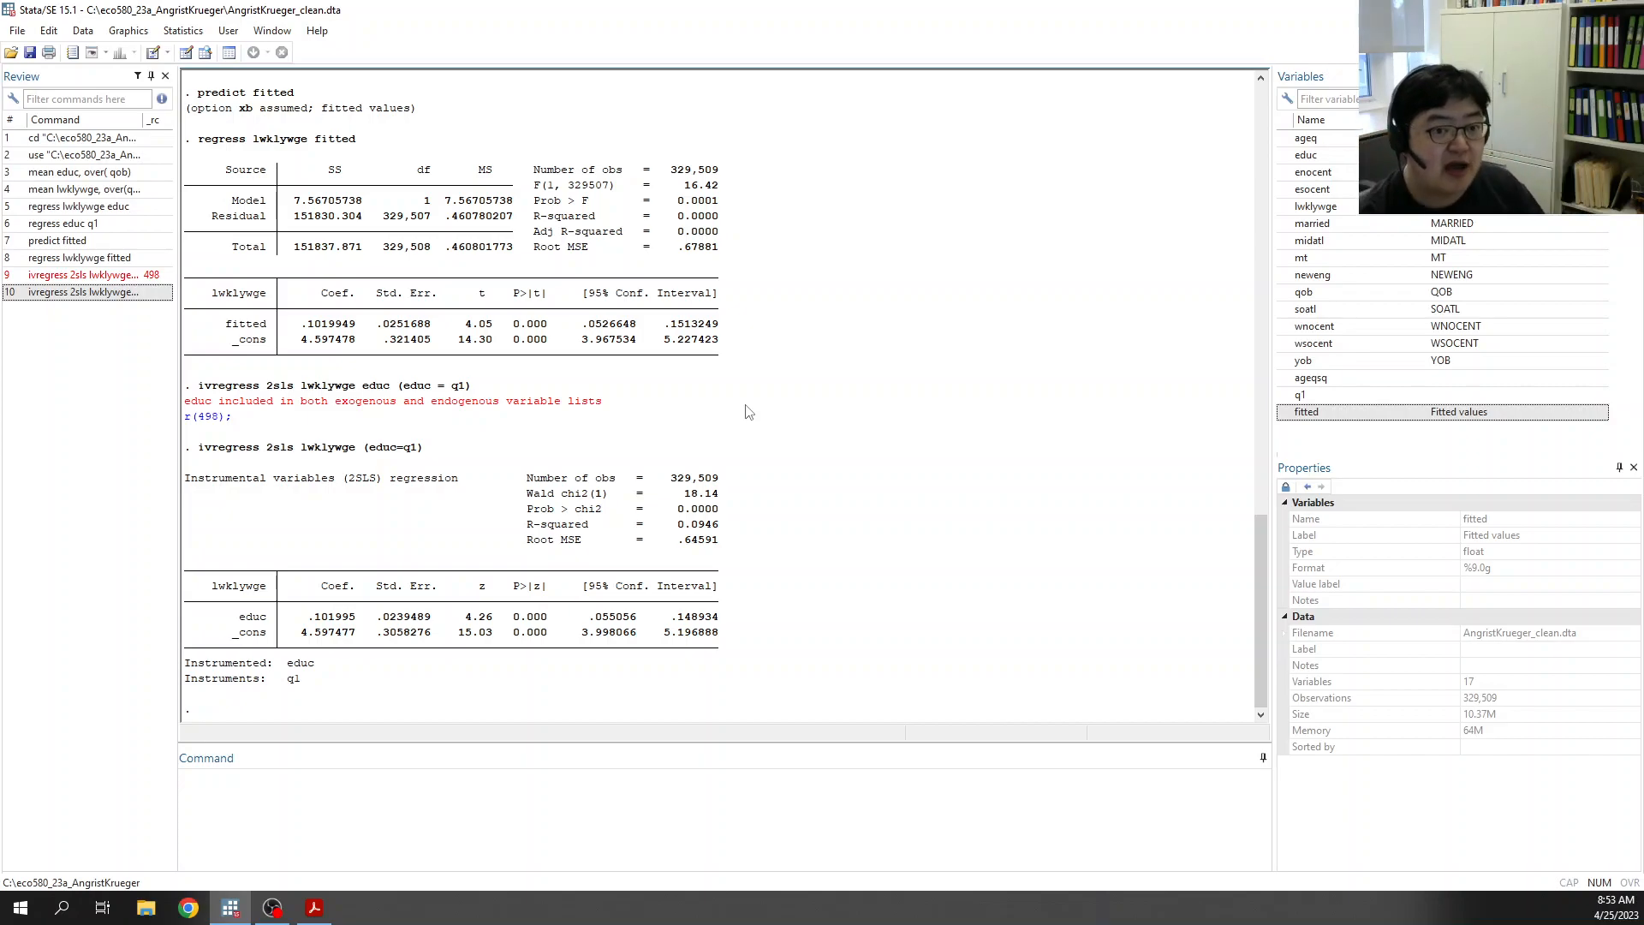
scroll(348, 440, "up", 3)
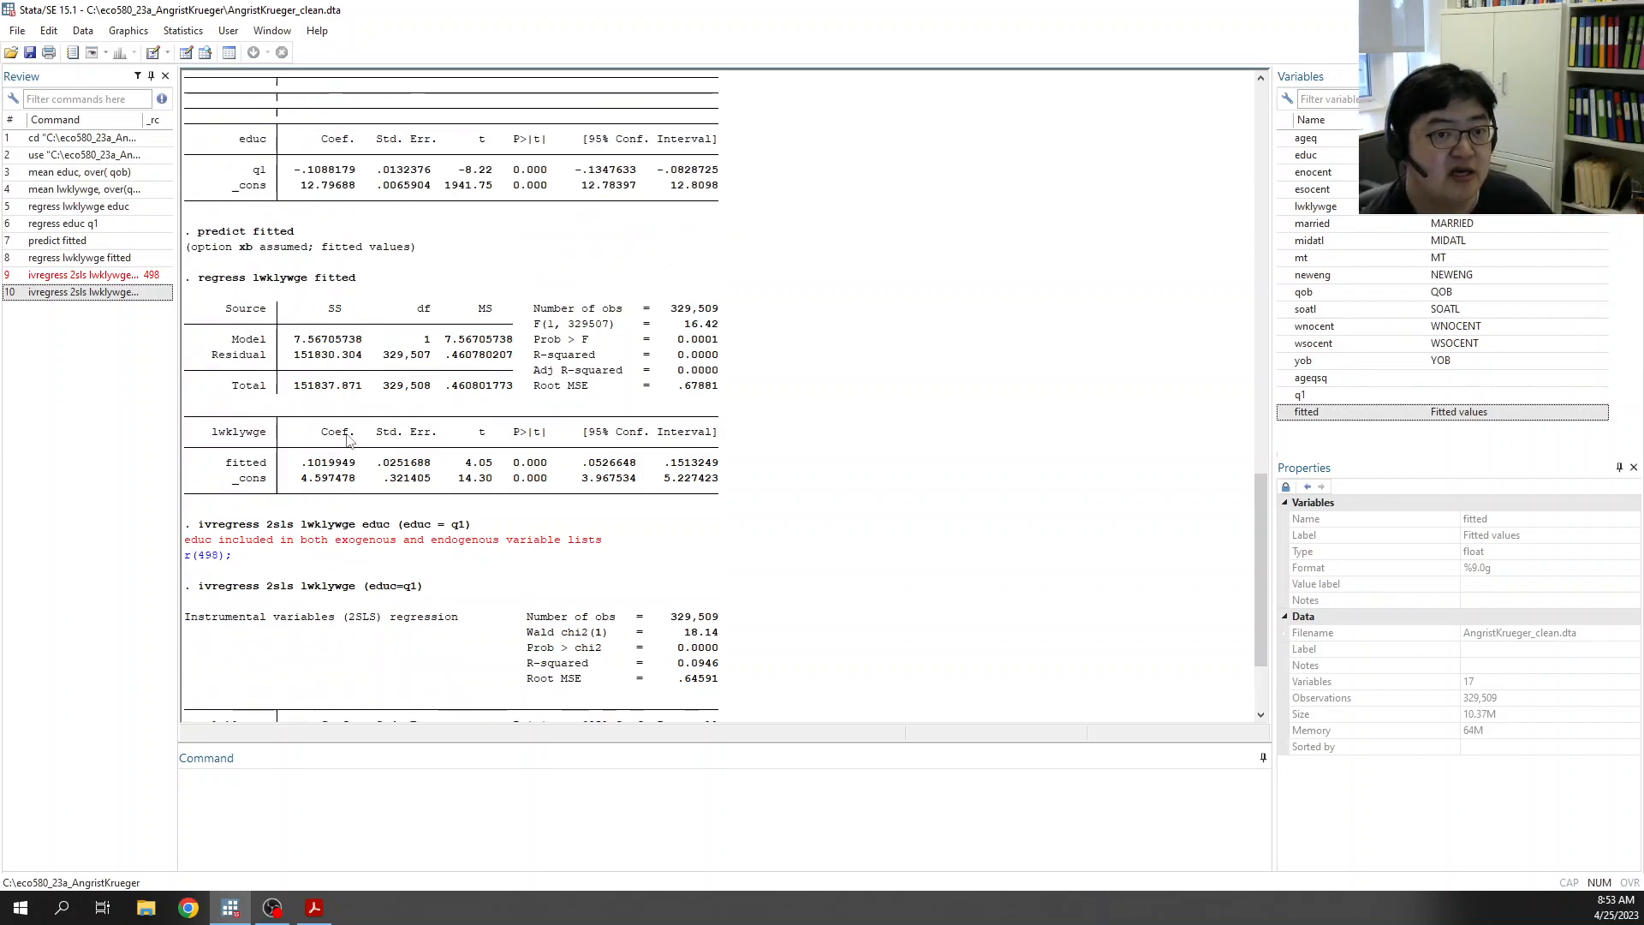
scroll(347, 440, "down", 4)
scroll(349, 480, "up", 7)
scroll(368, 518, "down", 4)
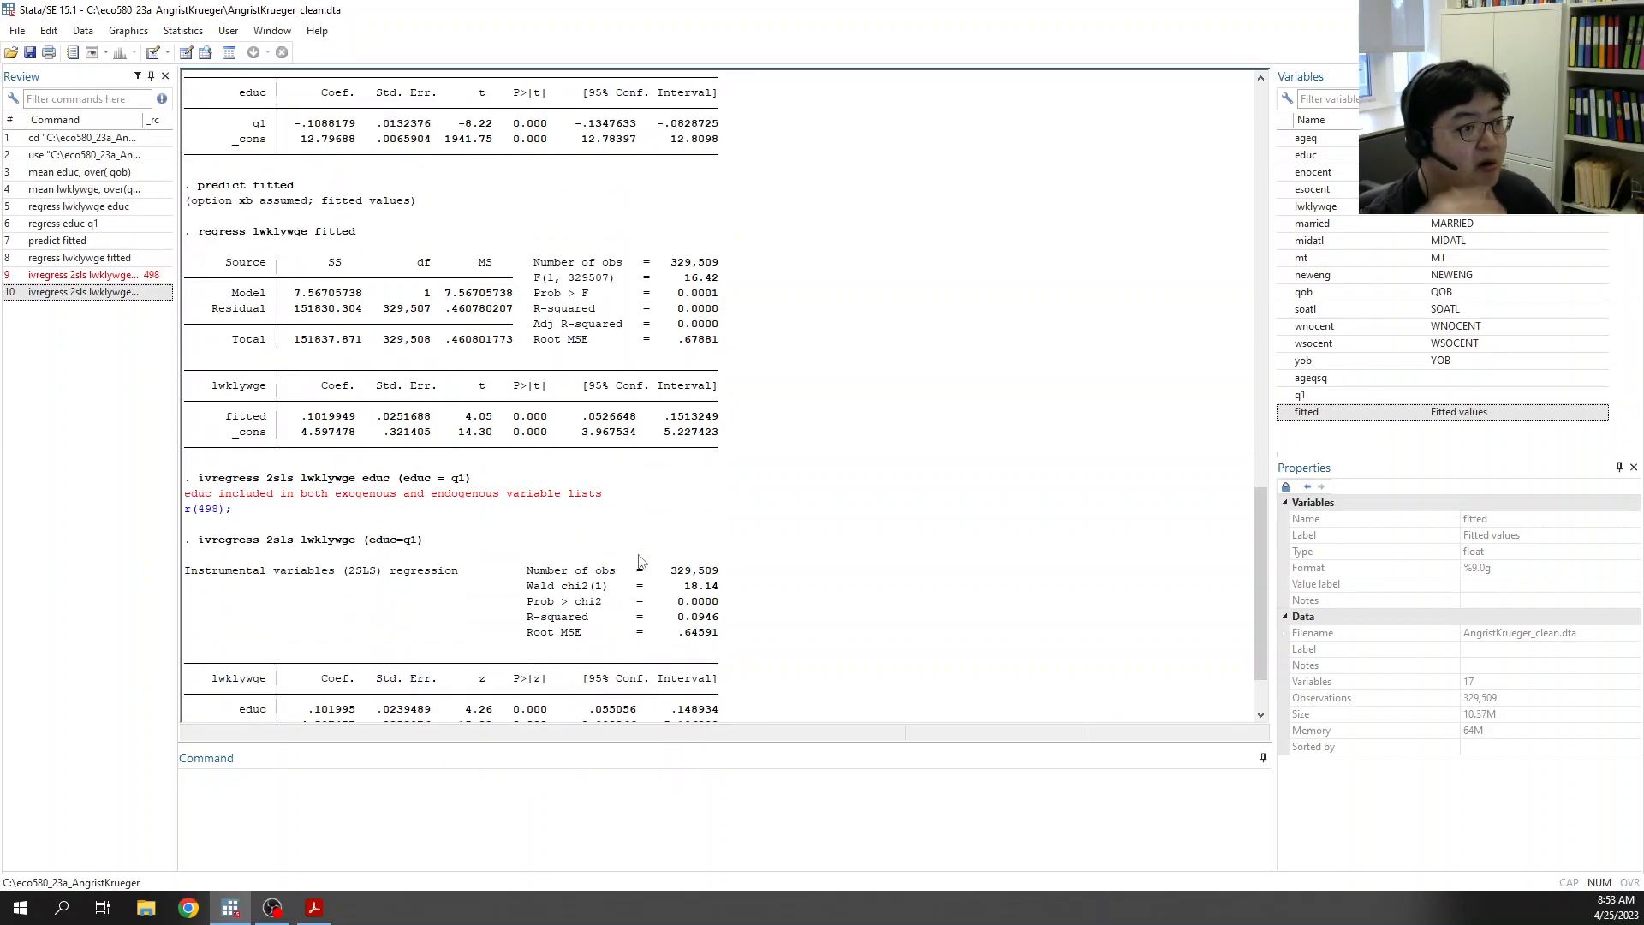
scroll(589, 589, "down", 2)
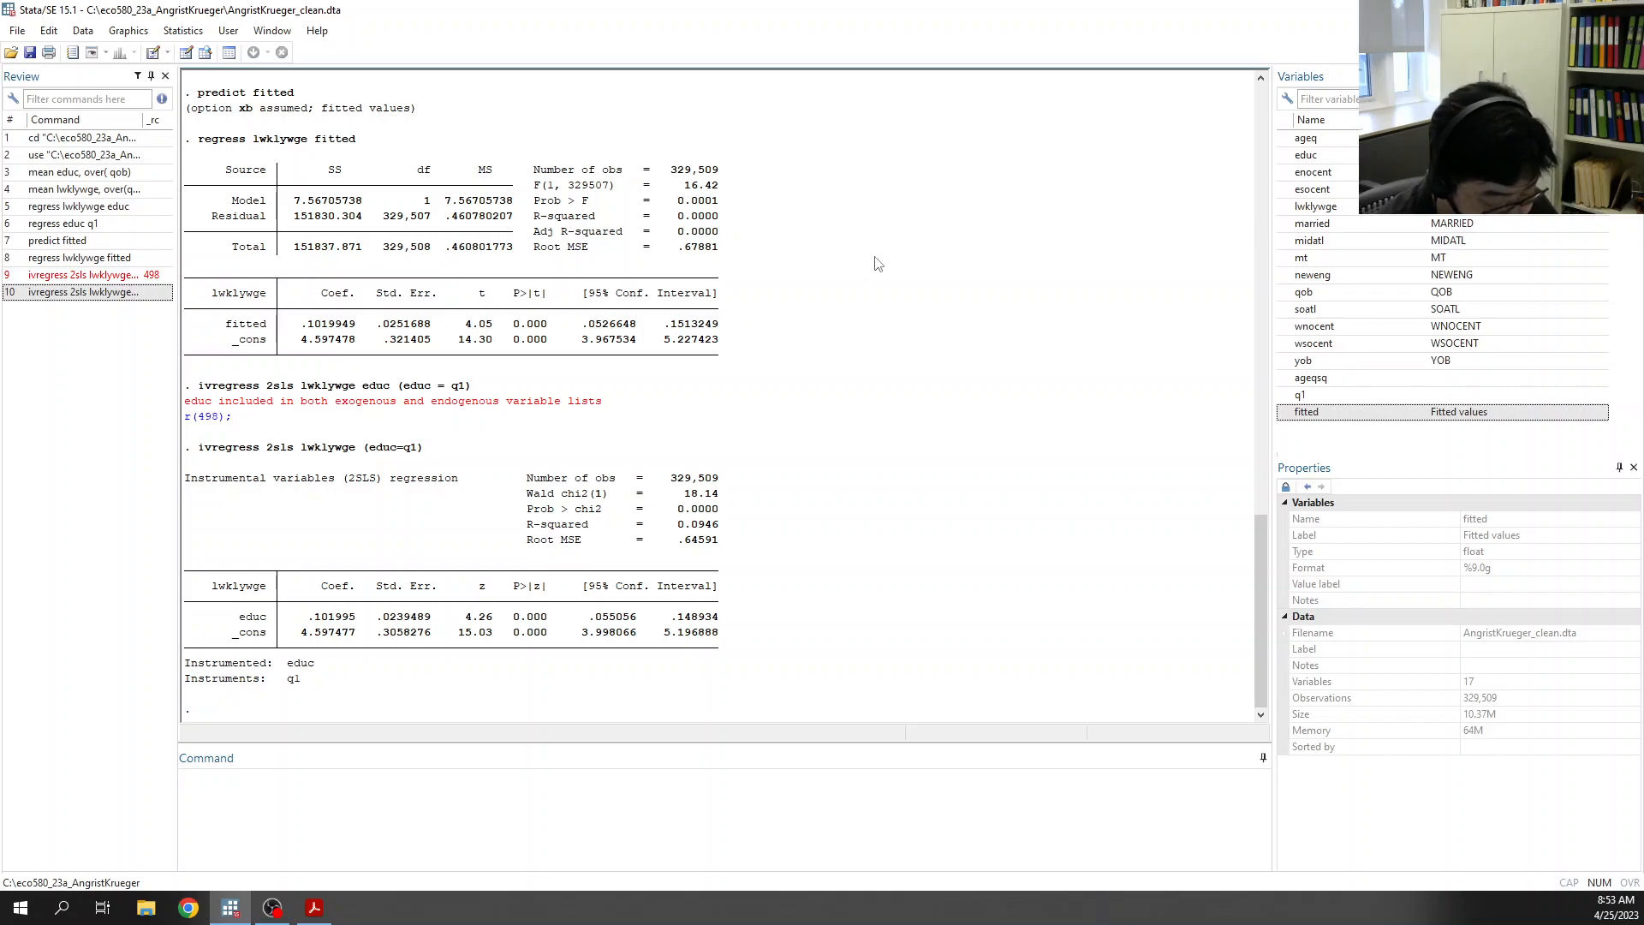
Step: Open the endogenous-covariates linear regression dialog again and remove educ from the independent variables
left_click(453, 822)
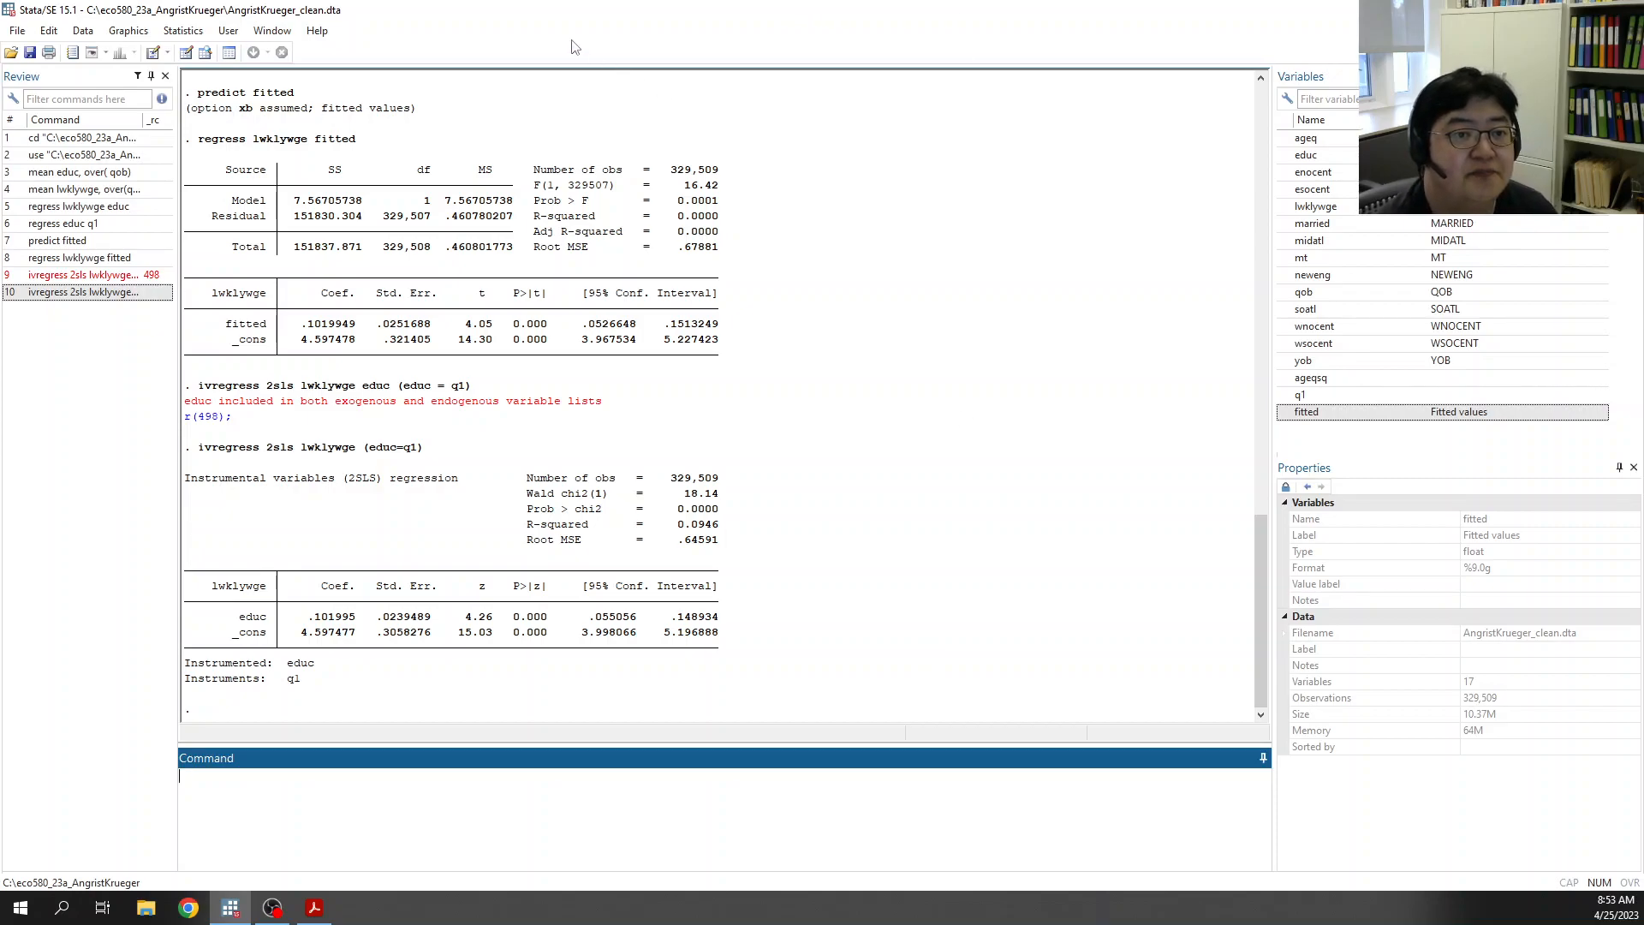
left_click(183, 30)
mouse_move(250, 74)
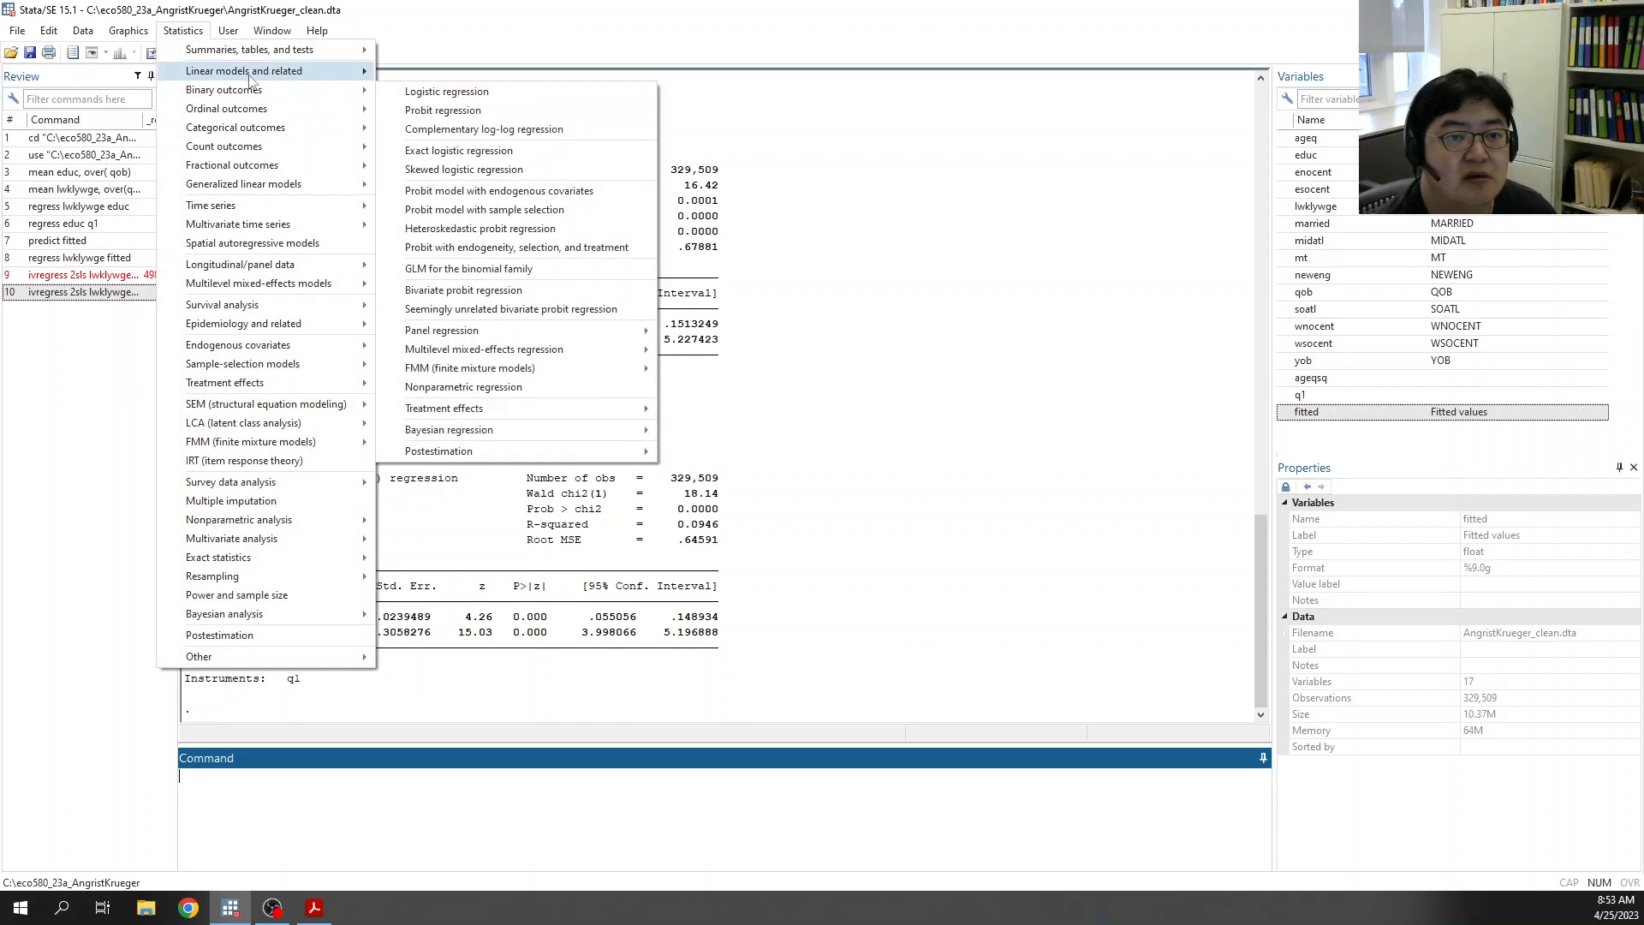
mouse_move(470, 274)
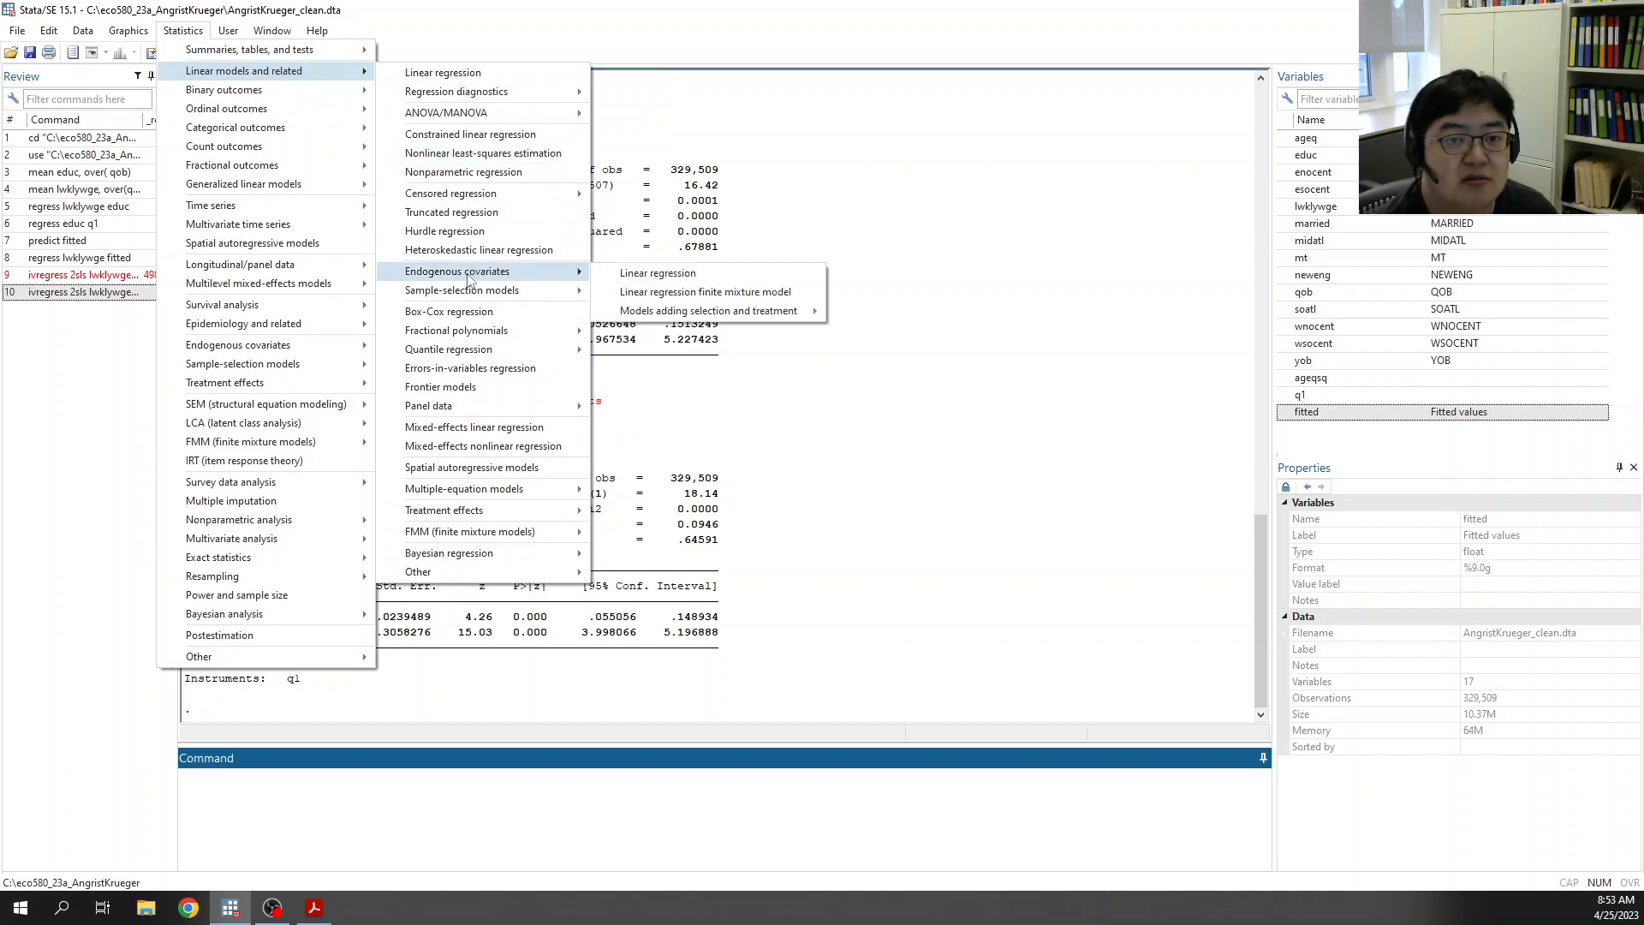
left_click(664, 273)
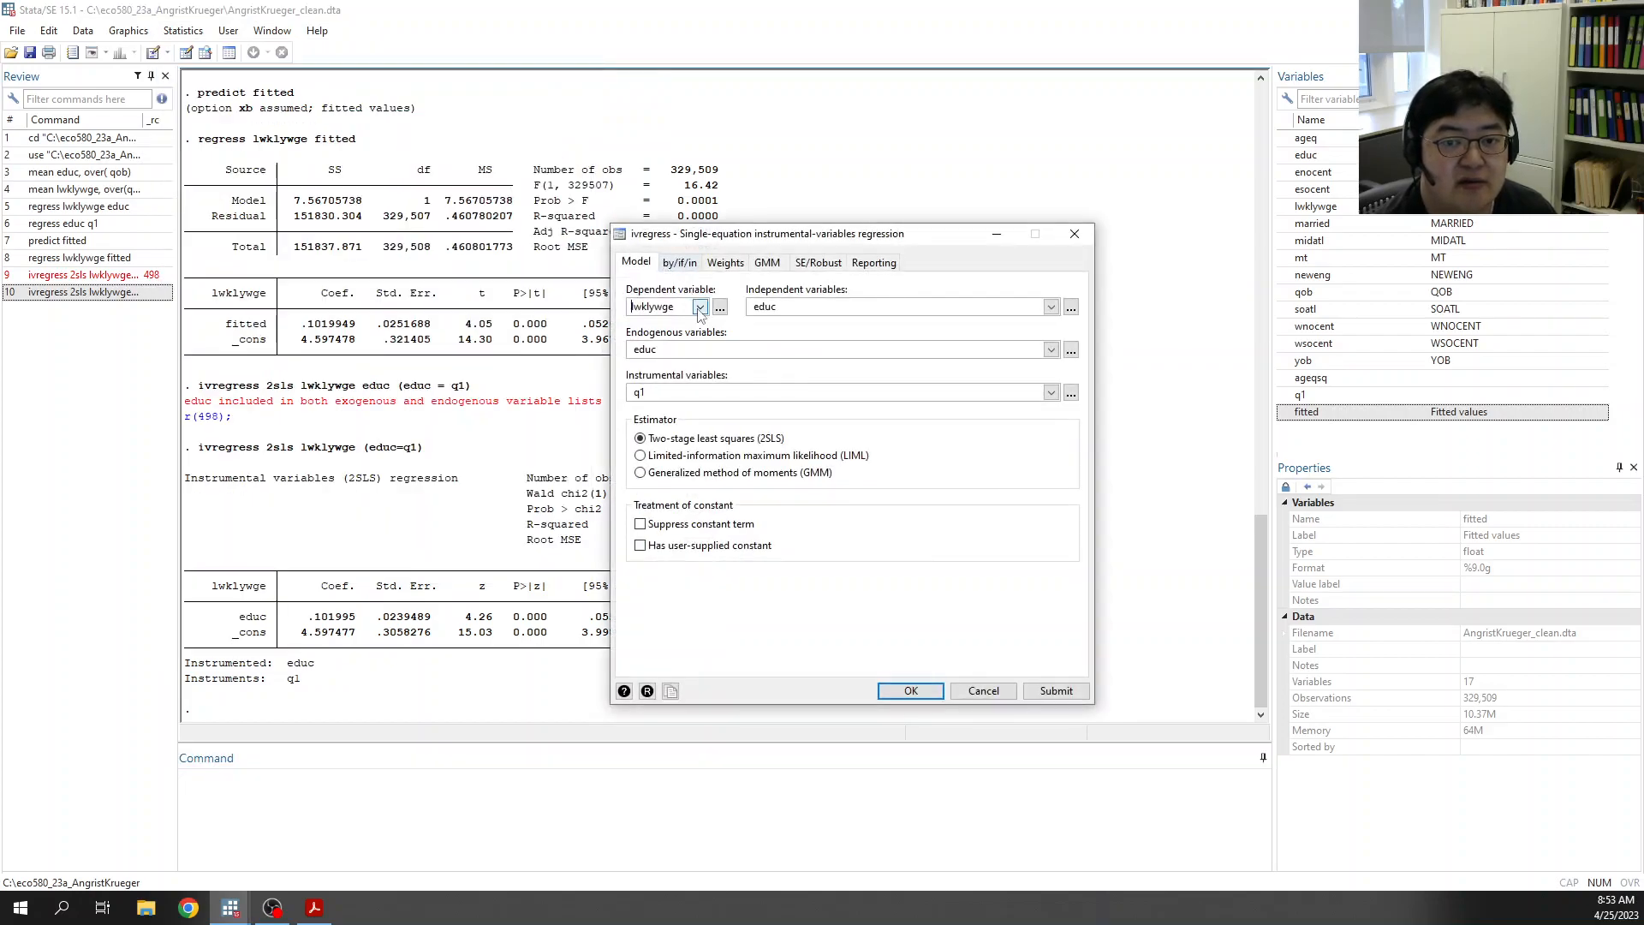
double_click(758, 315)
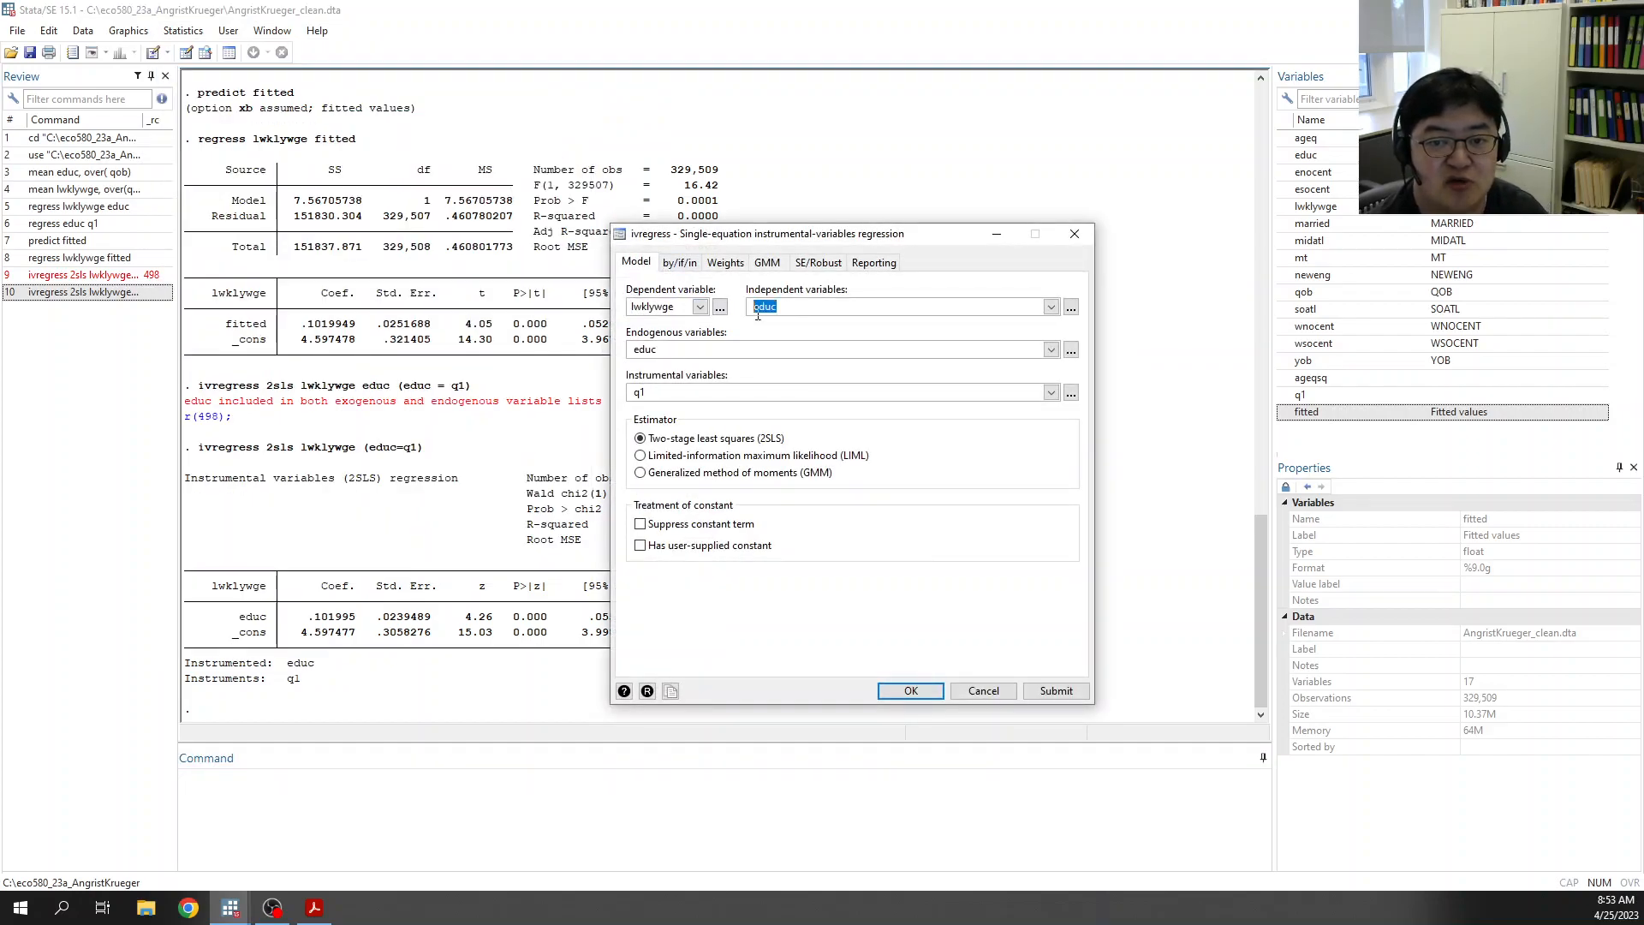
key("Delete")
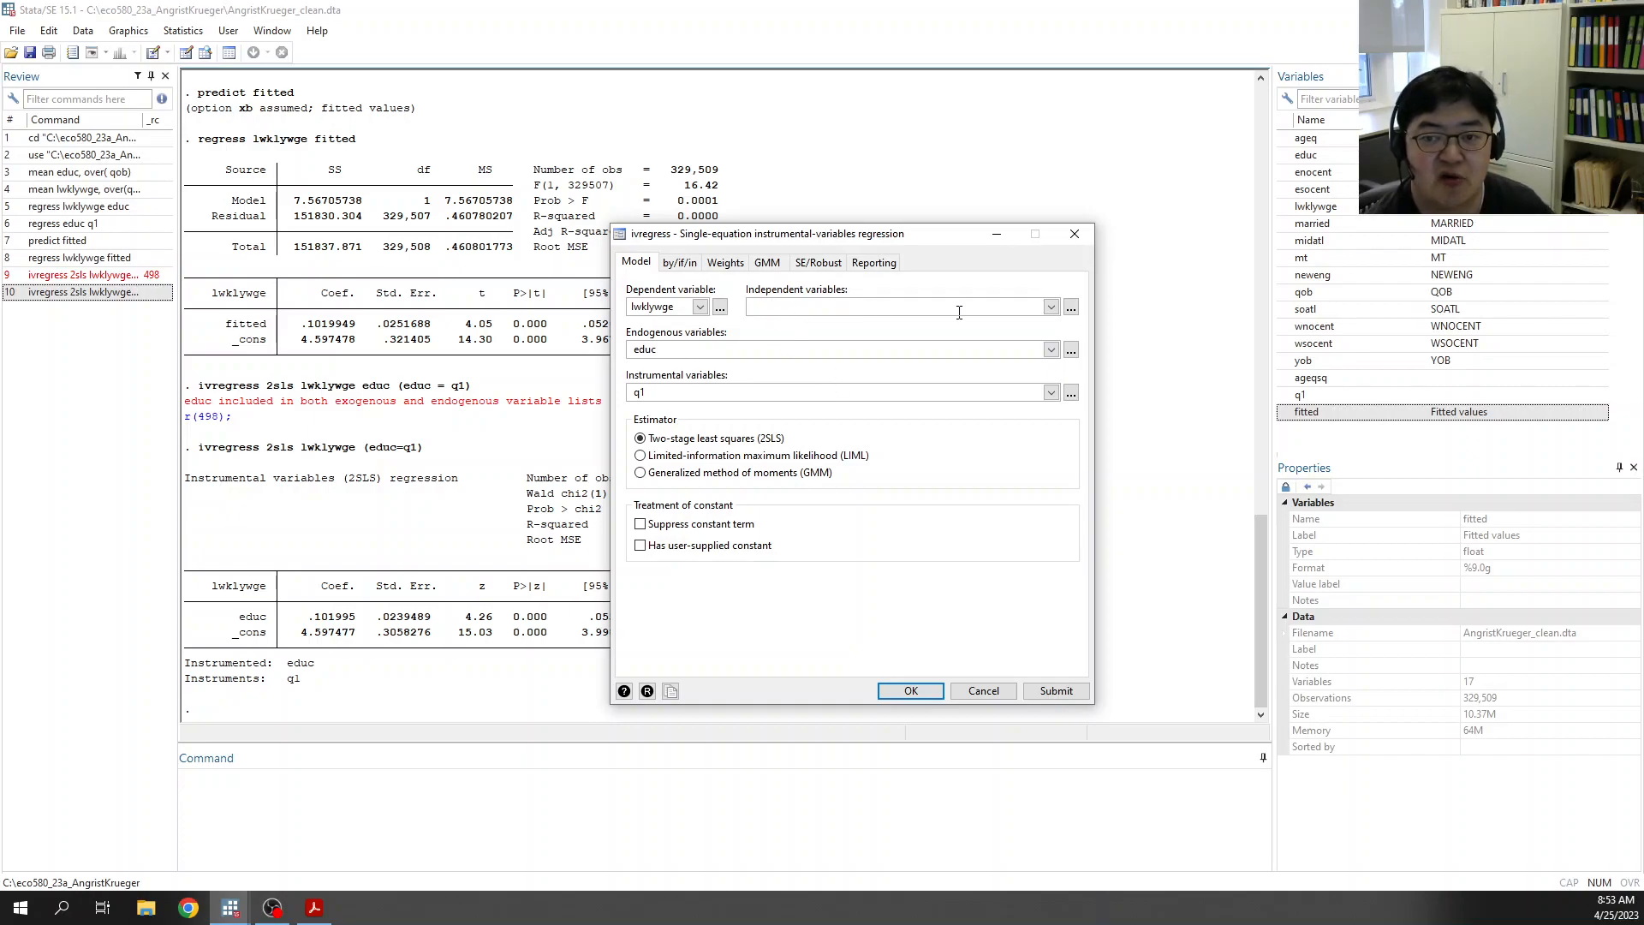
Step: Add ageq, ageqsq and yob as the independent variables of the instrumental-variables regression
left_click(1050, 306)
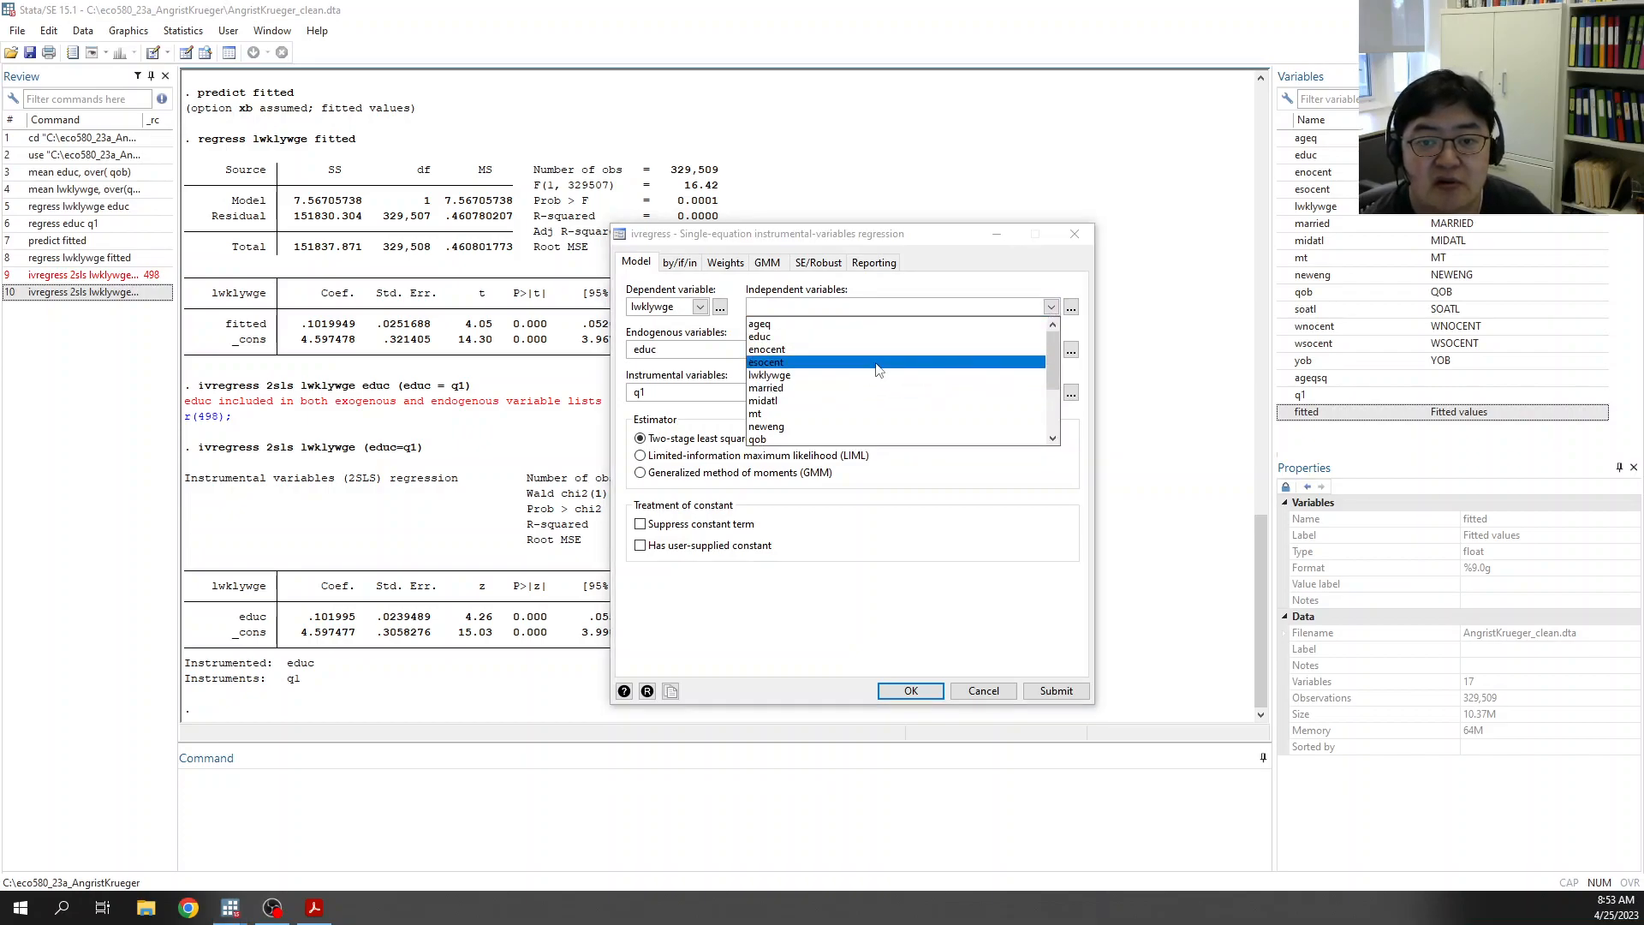
scroll(839, 406, "down", 1)
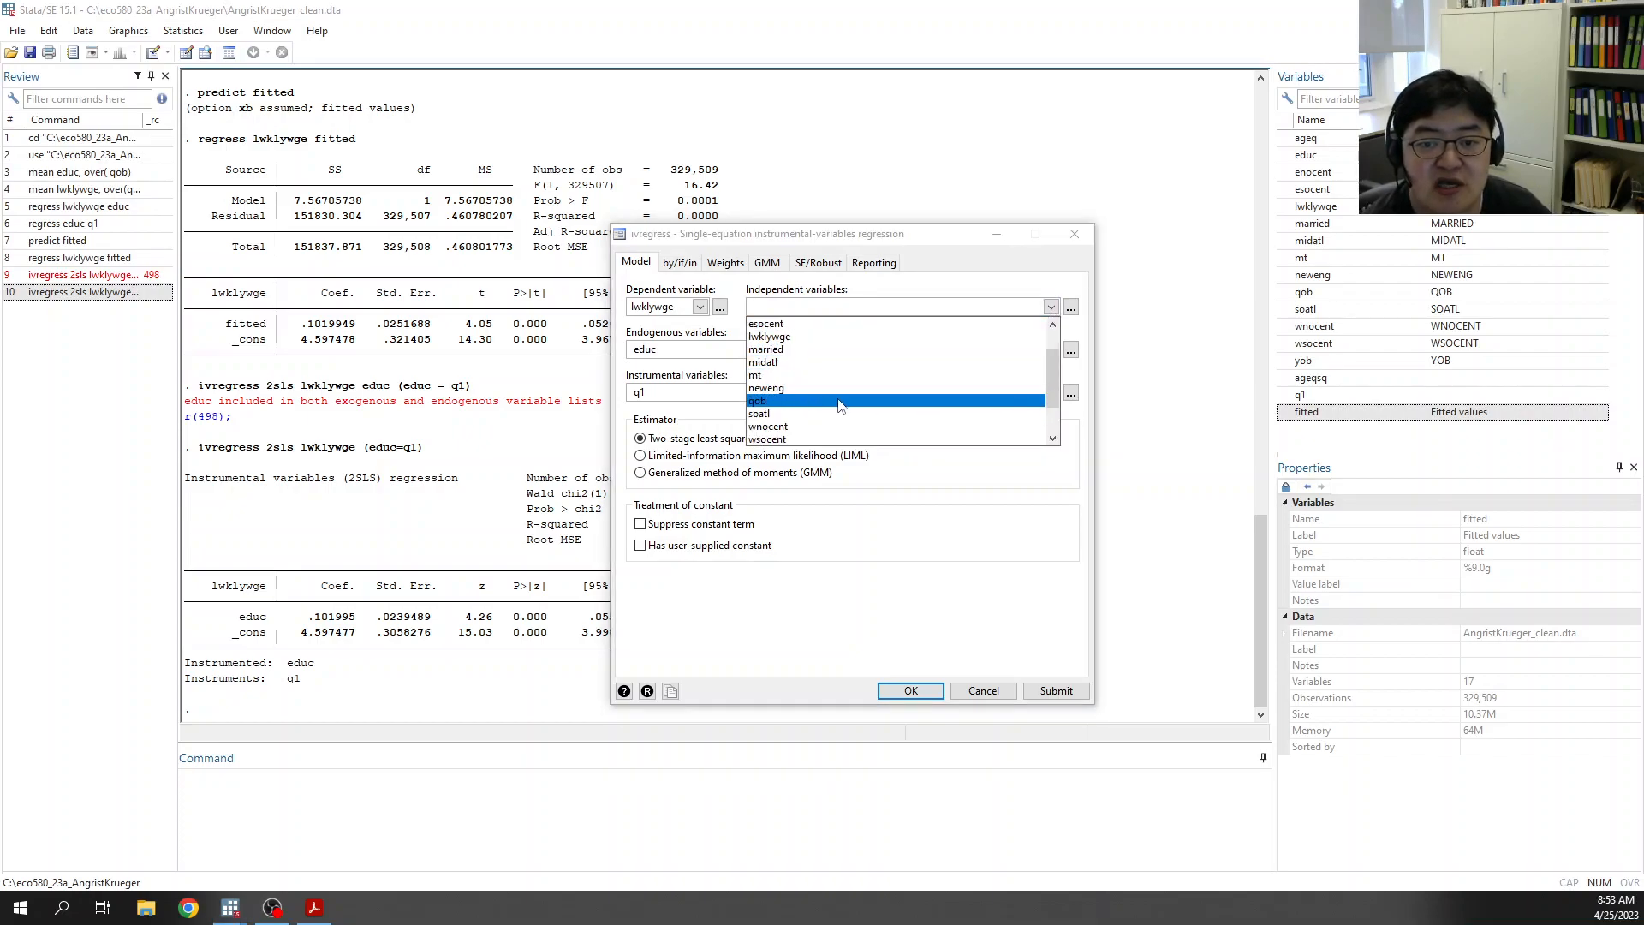
scroll(835, 407, "down", 2)
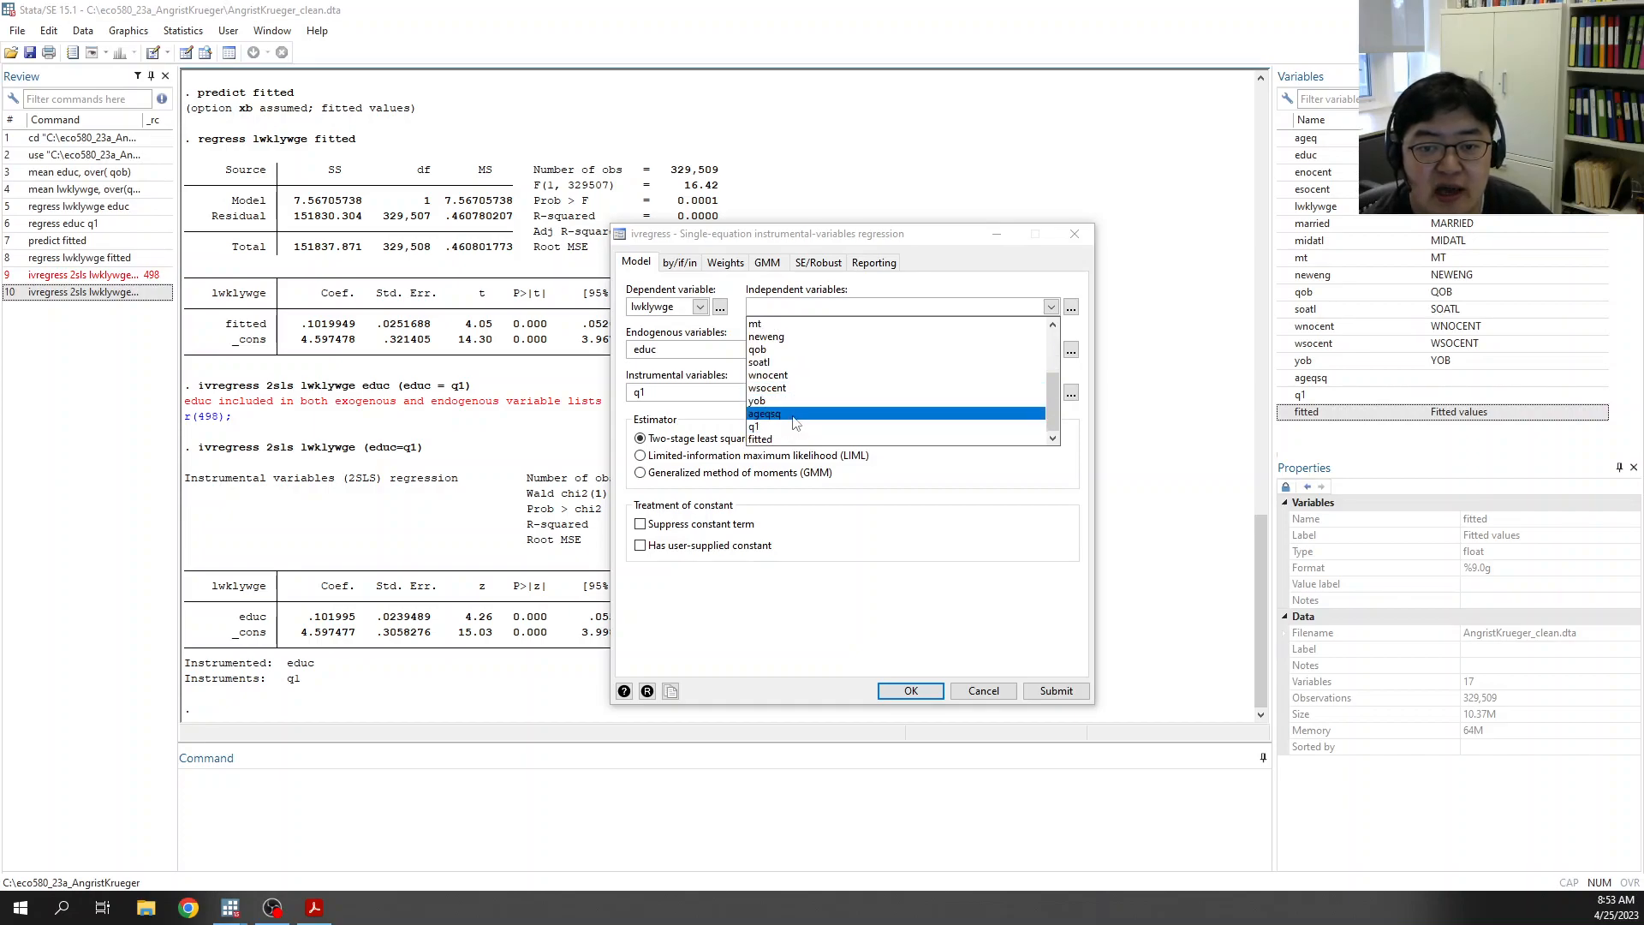
scroll(813, 326, "up", 3)
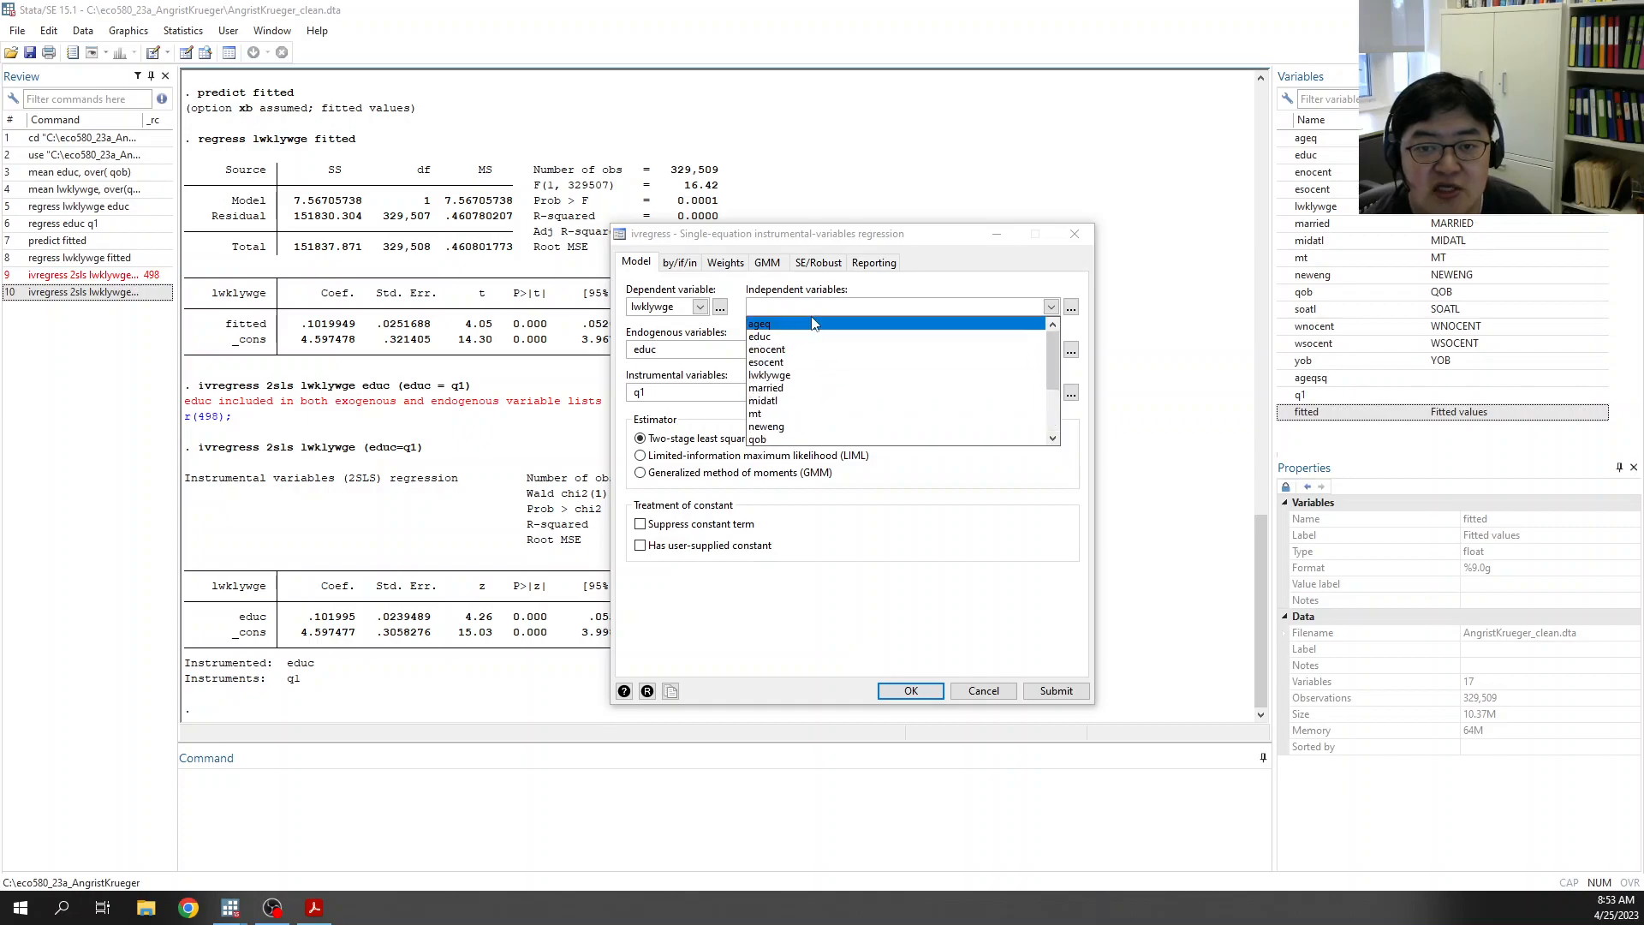
left_click(812, 324)
scroll(804, 357, "down", 2)
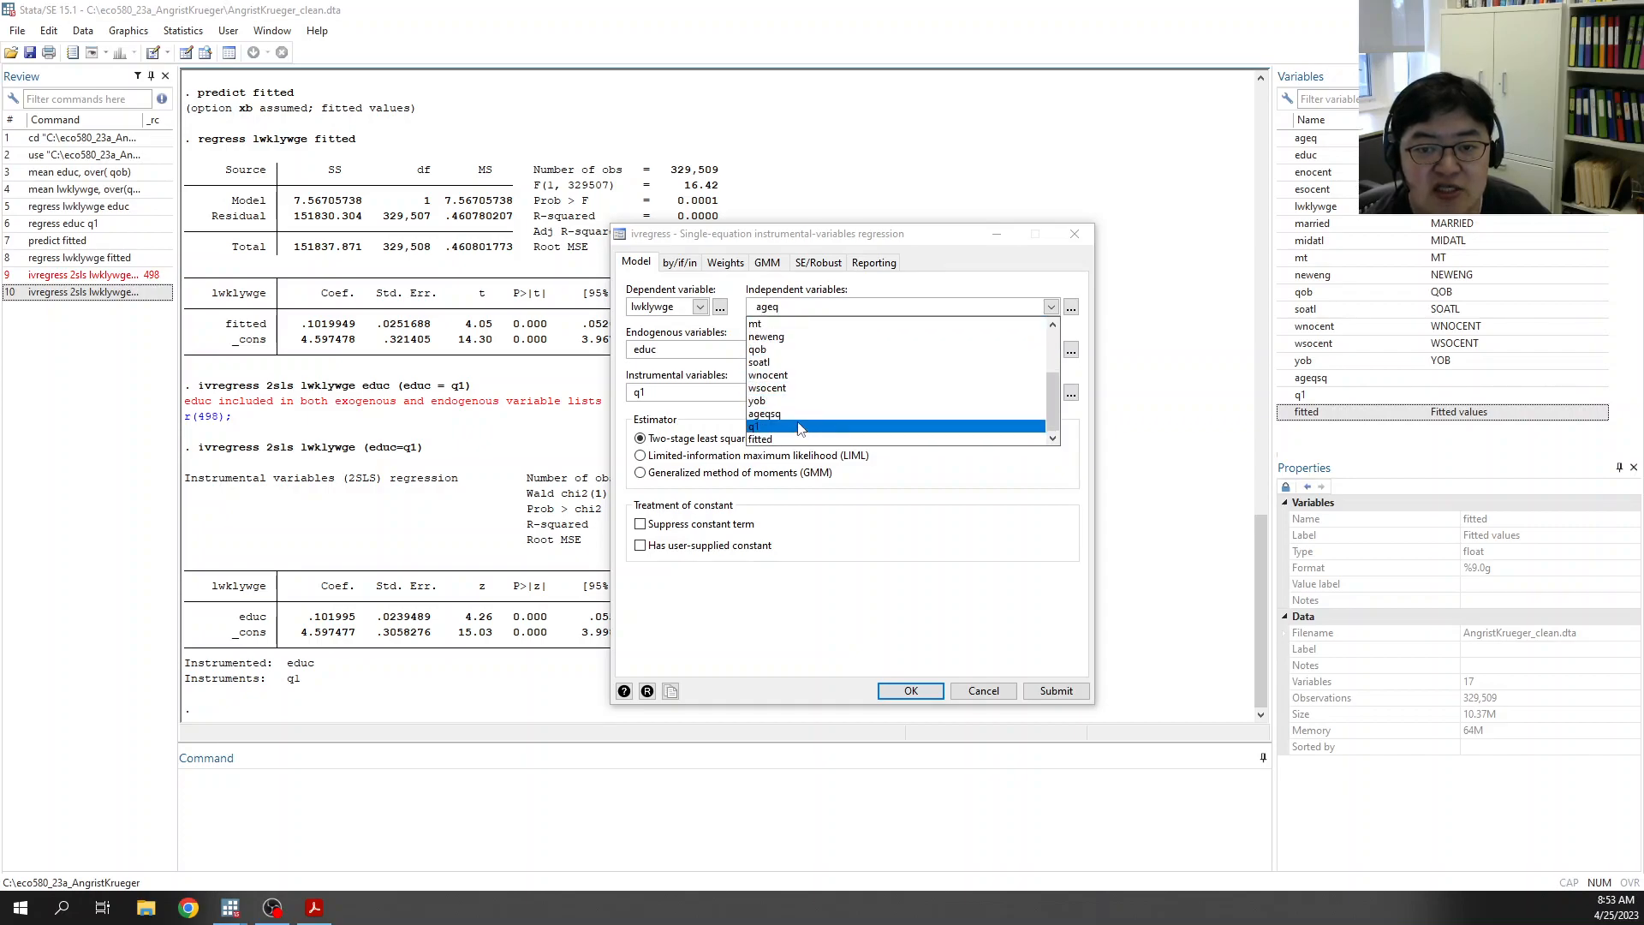
left_click(798, 414)
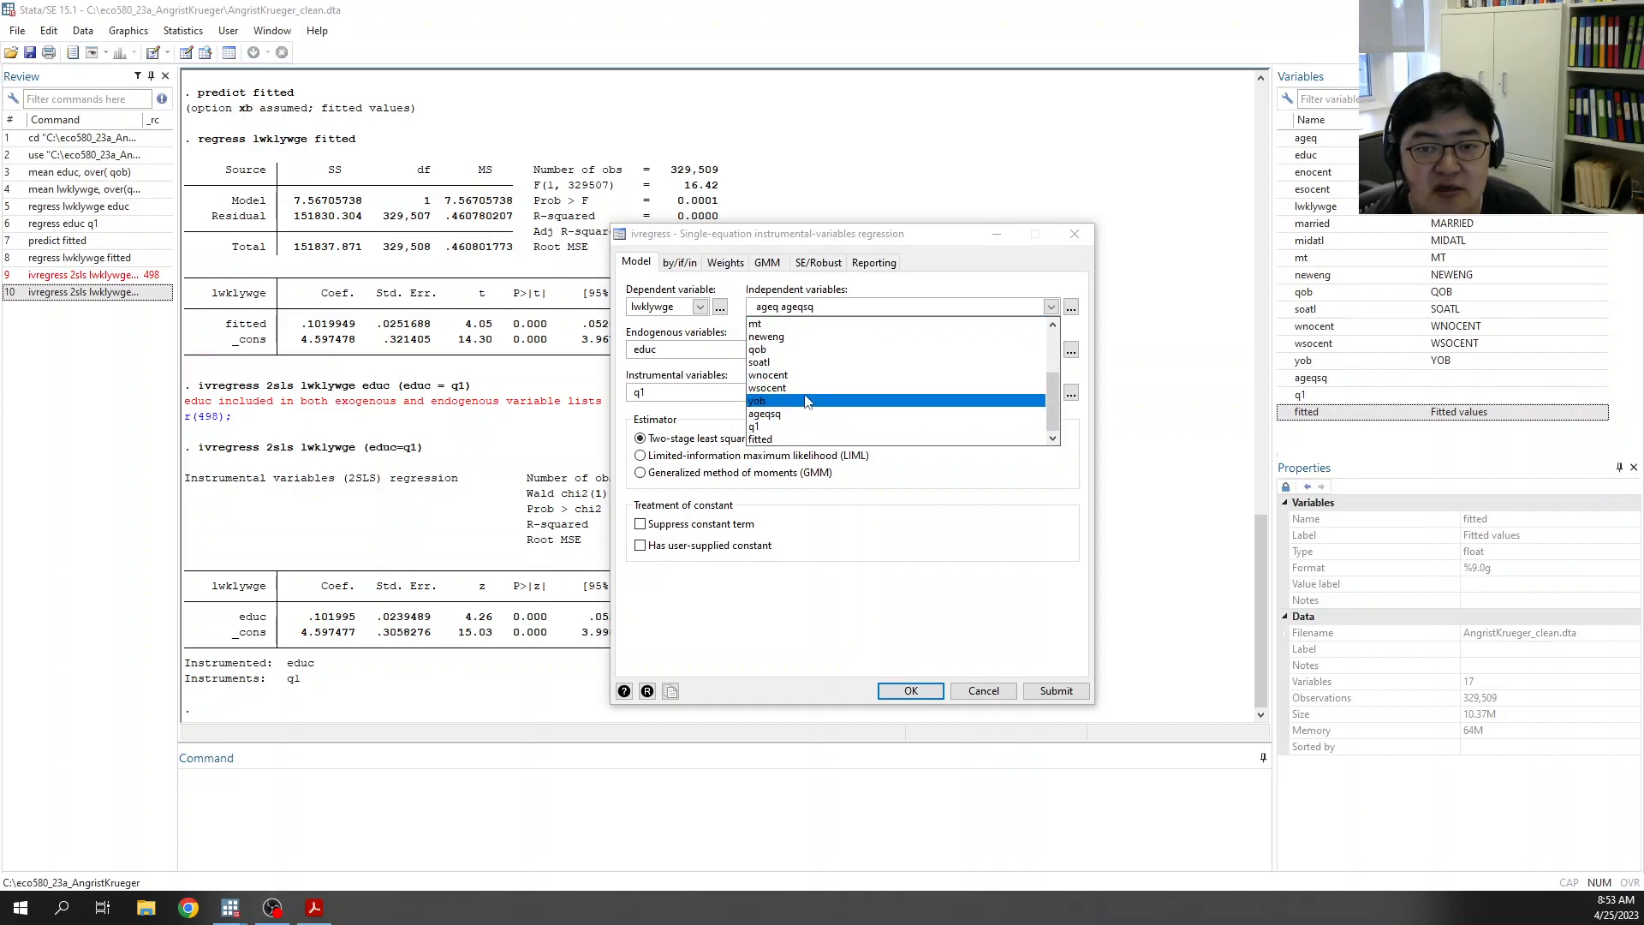
left_click(806, 401)
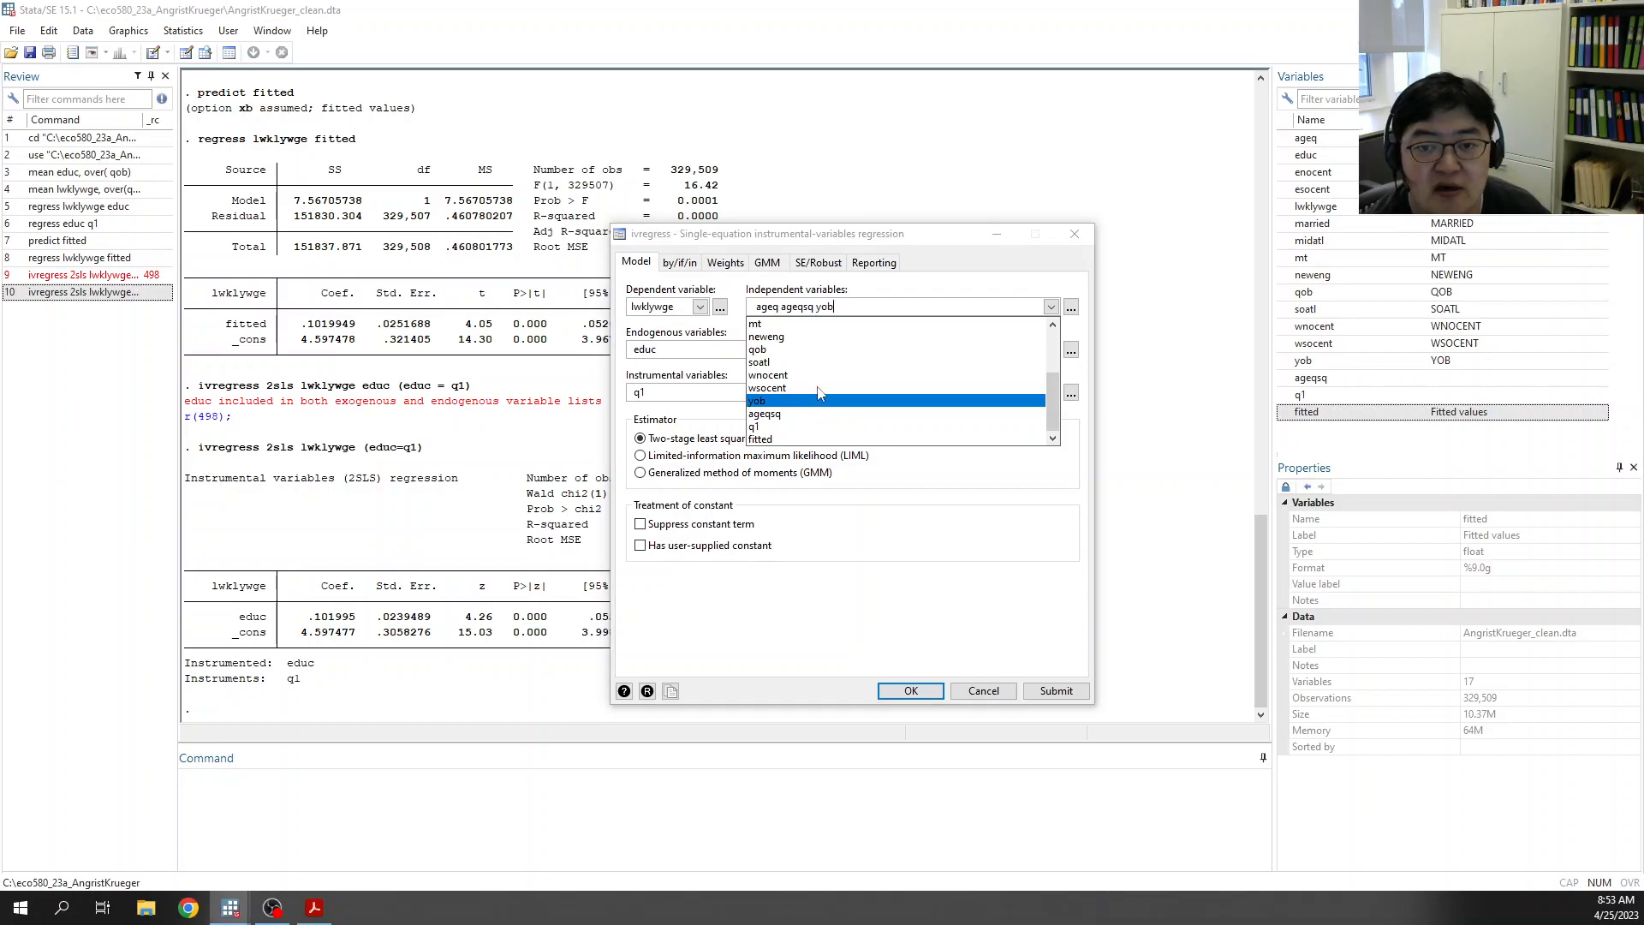
Step: Turn yob into a factor variable by prefixing it with i. in the independent variables
left_click(820, 309)
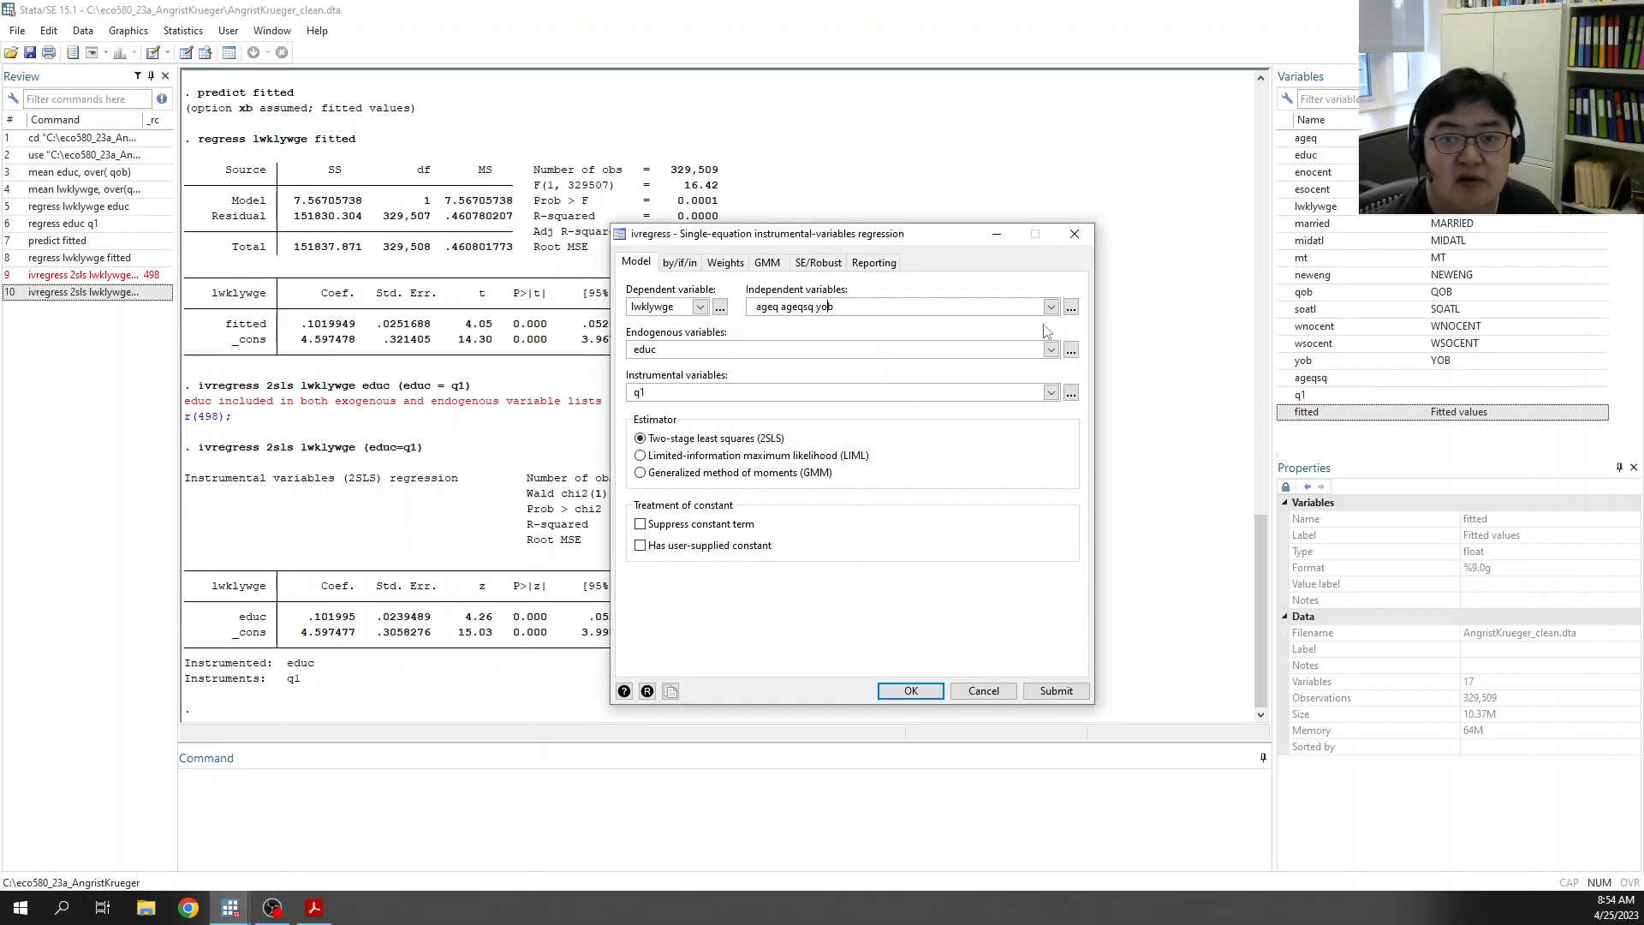
key("Left")
key("Left")
key("Left")
type("i.")
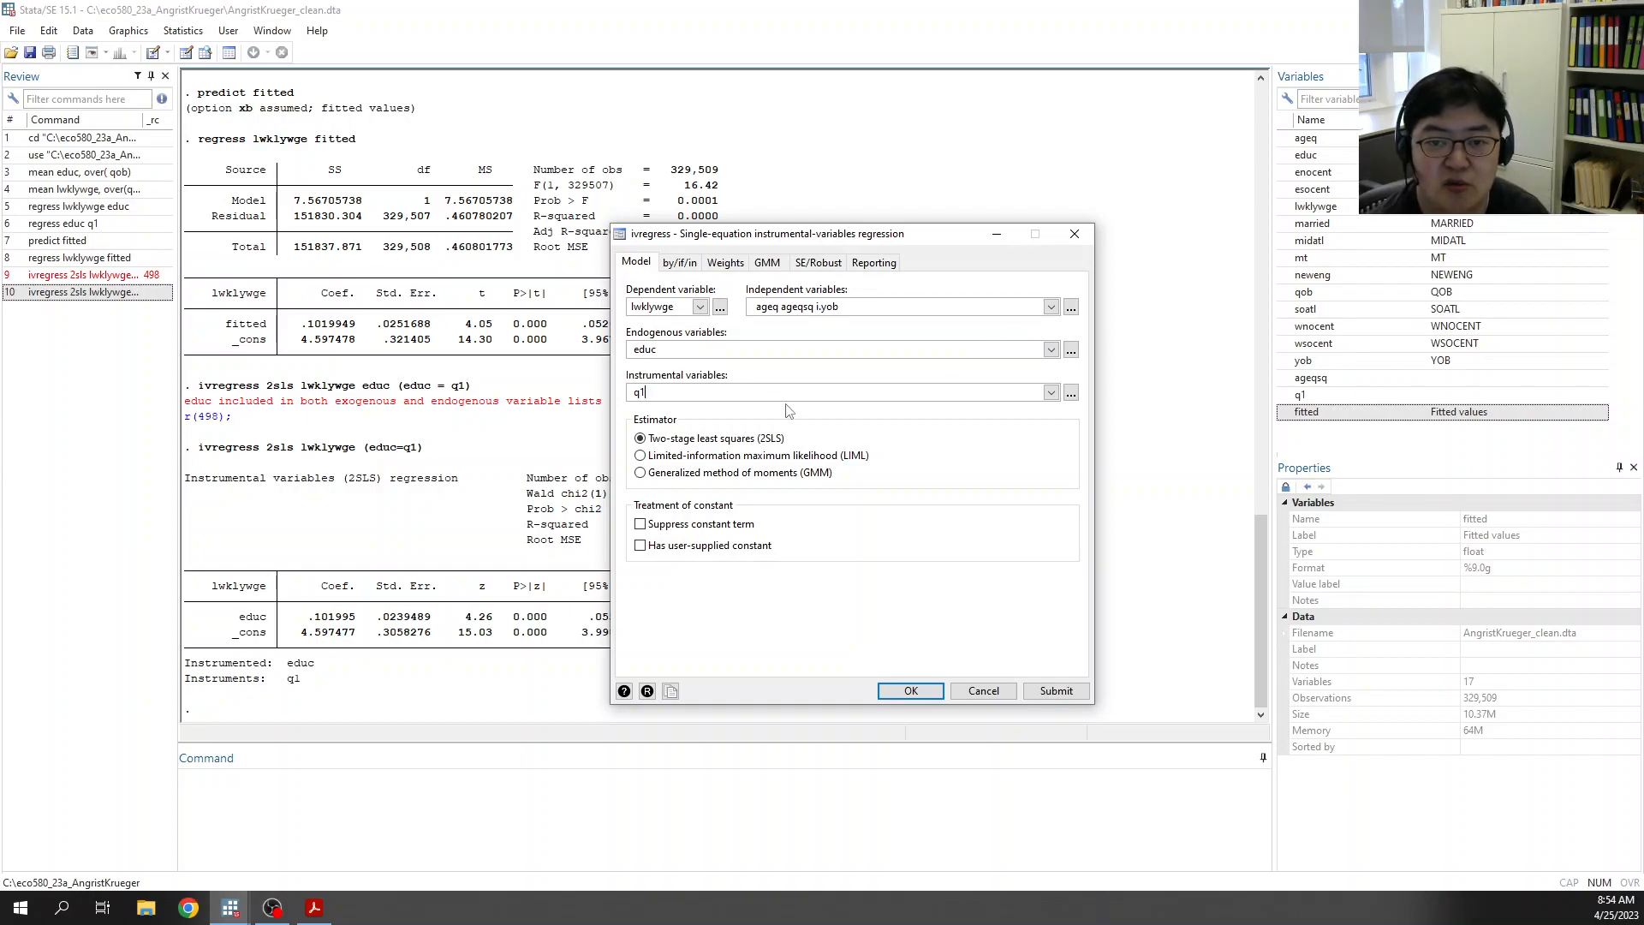
Step: Replace q1 with qob as the instrumental variable and prefix it with i. to make it a factor variable
left_click(1050, 392)
left_click(761, 525)
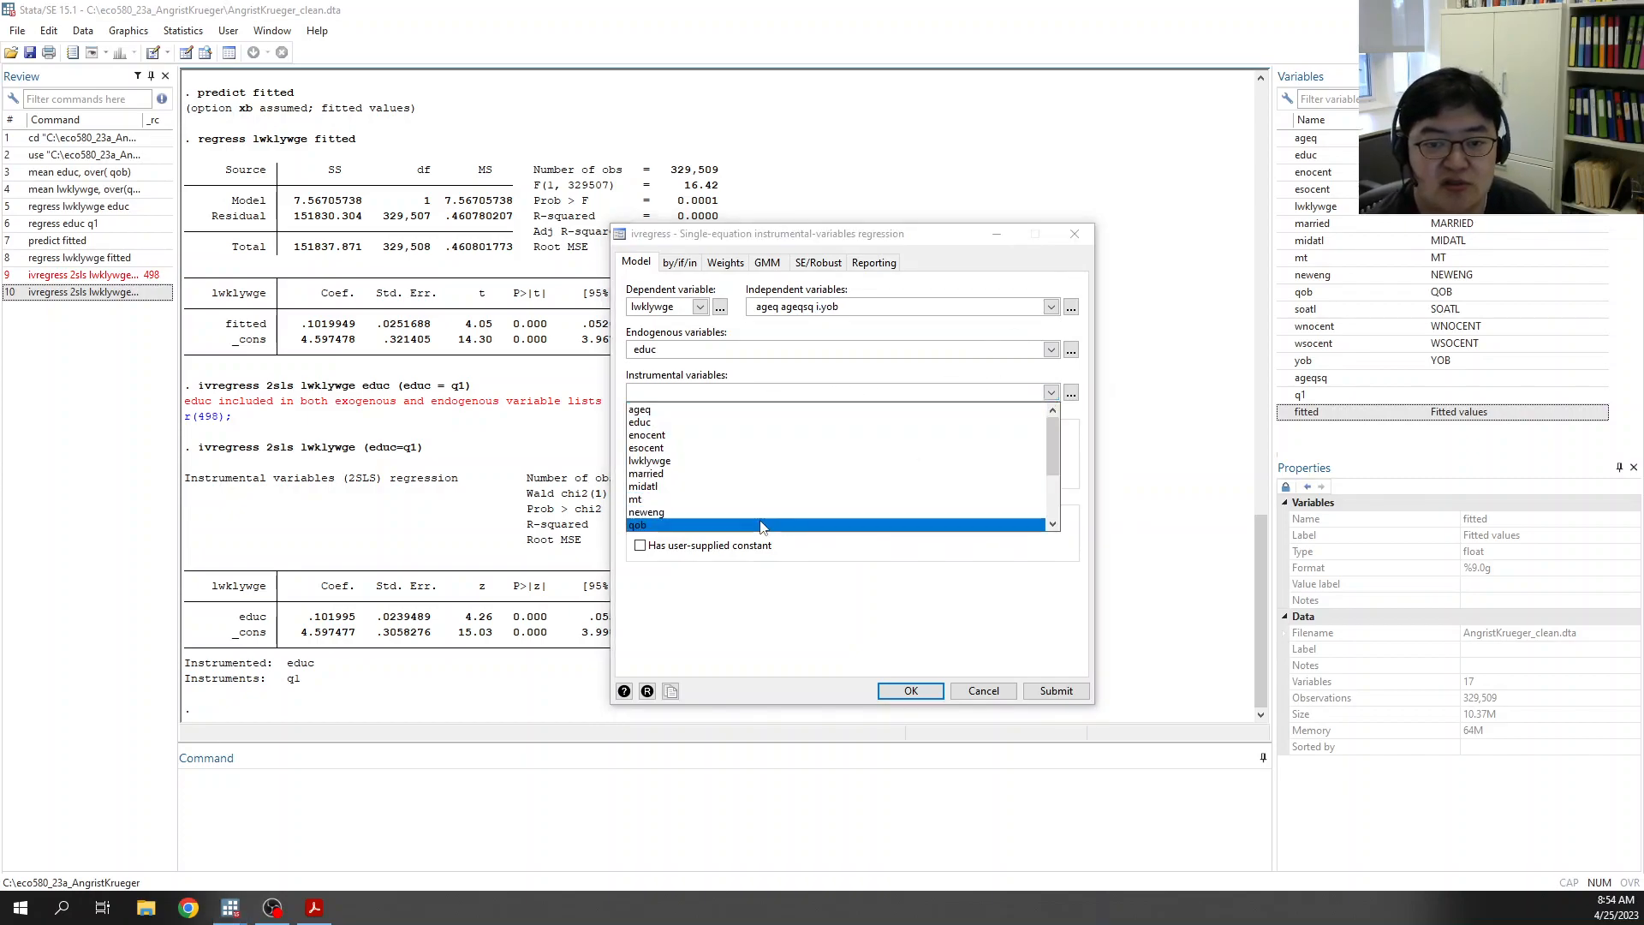
left_click(641, 394)
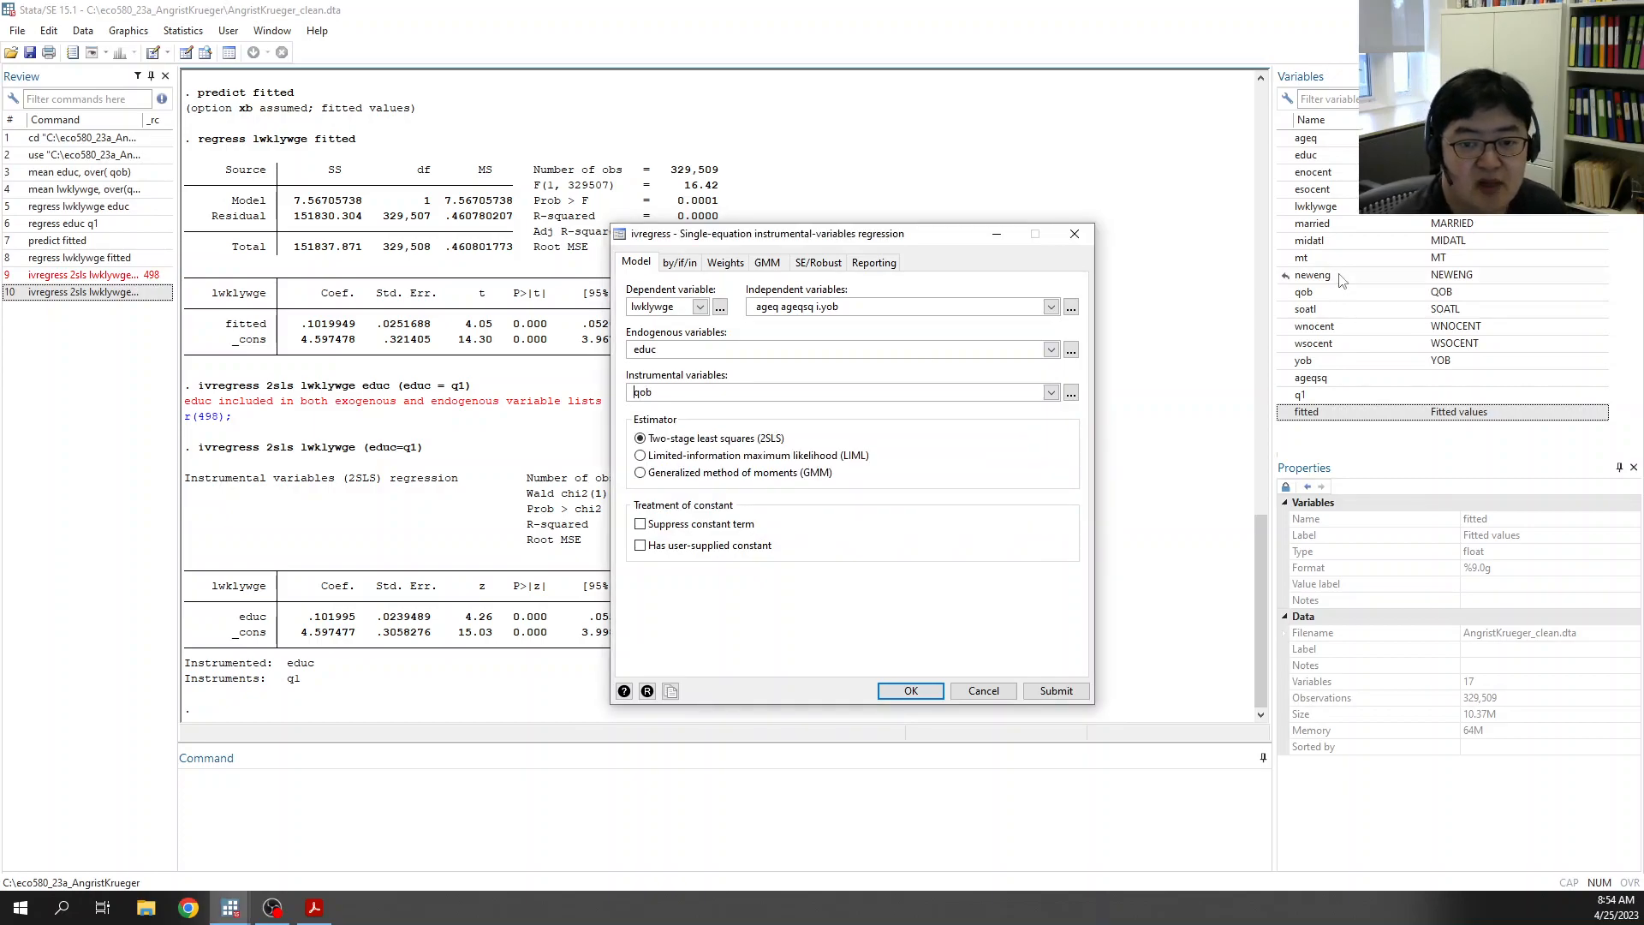
left_click(667, 391)
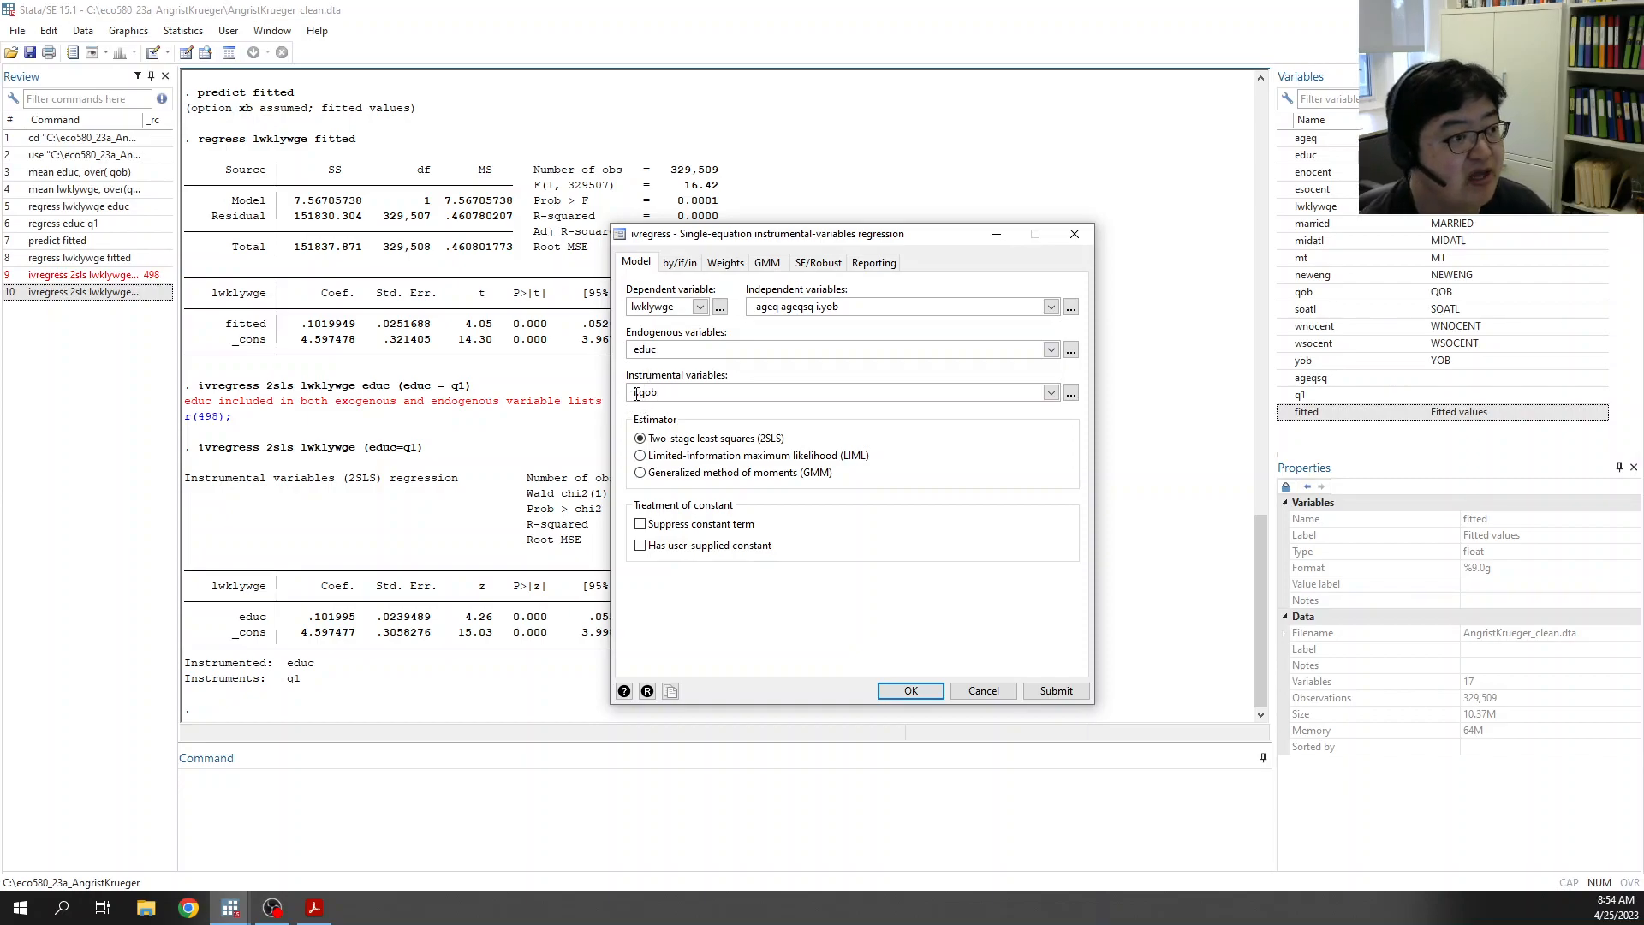
mouse_move(633, 394)
left_mouse_down()
mouse_move(654, 392)
mouse_move(628, 394)
left_mouse_up()
key("BackSpace")
left_click(663, 394)
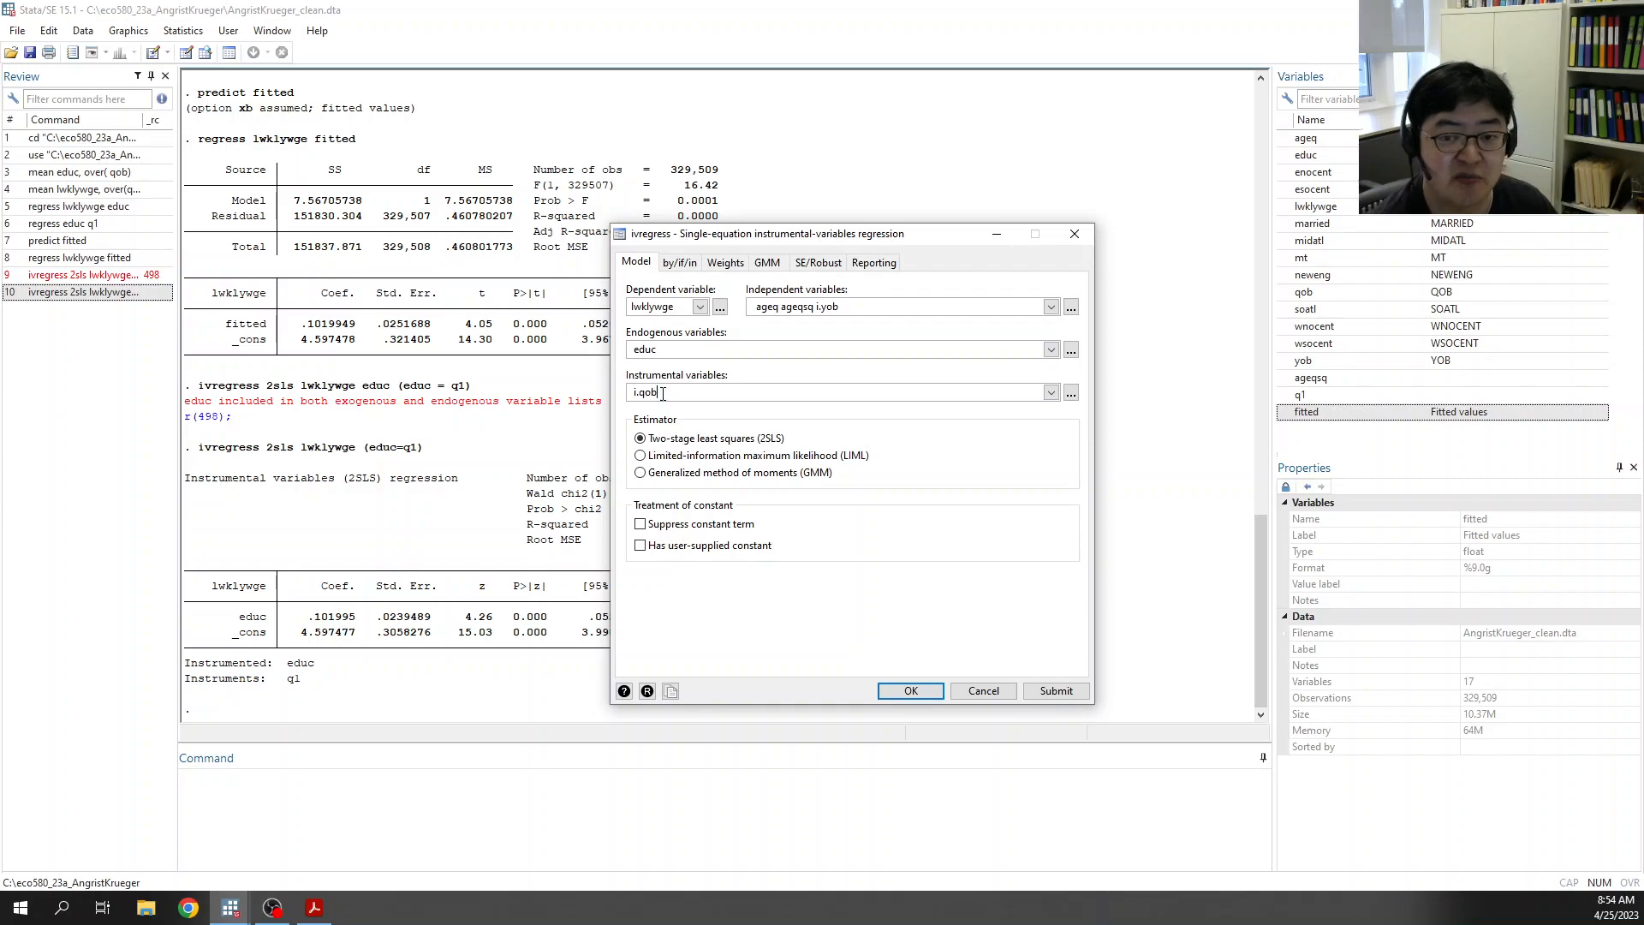
left_click(820, 306)
type("i.")
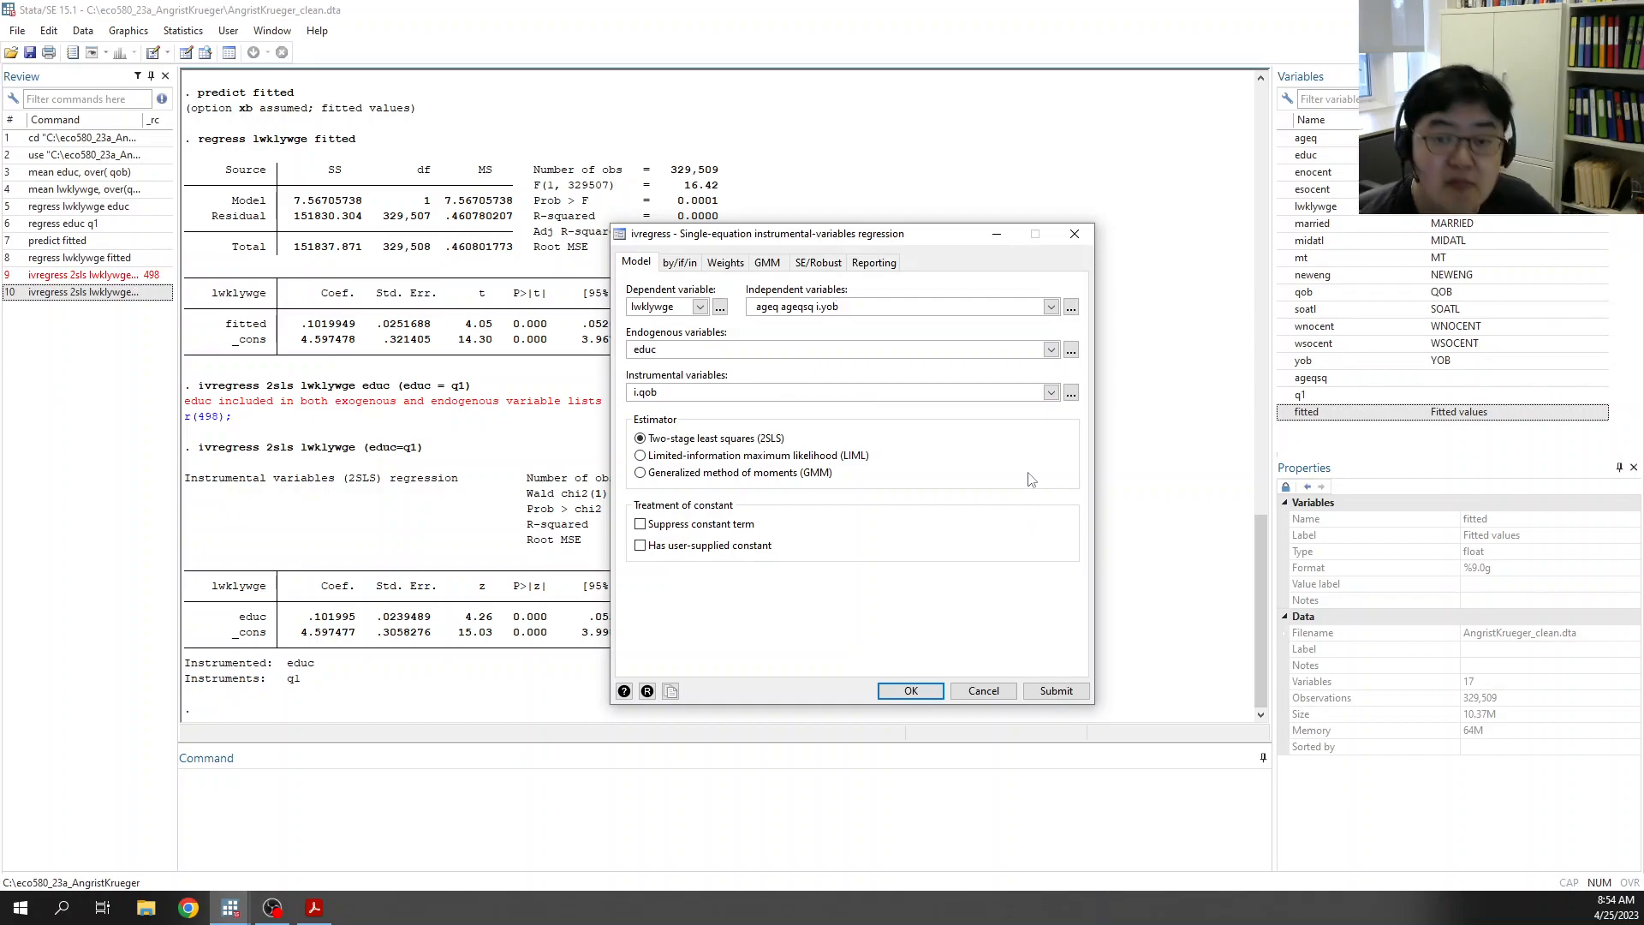
Step: Add the region dummies enocent, esocent, neweng, midatl, soatl, wnocent and wsocent to the independent variables
left_click(1046, 308)
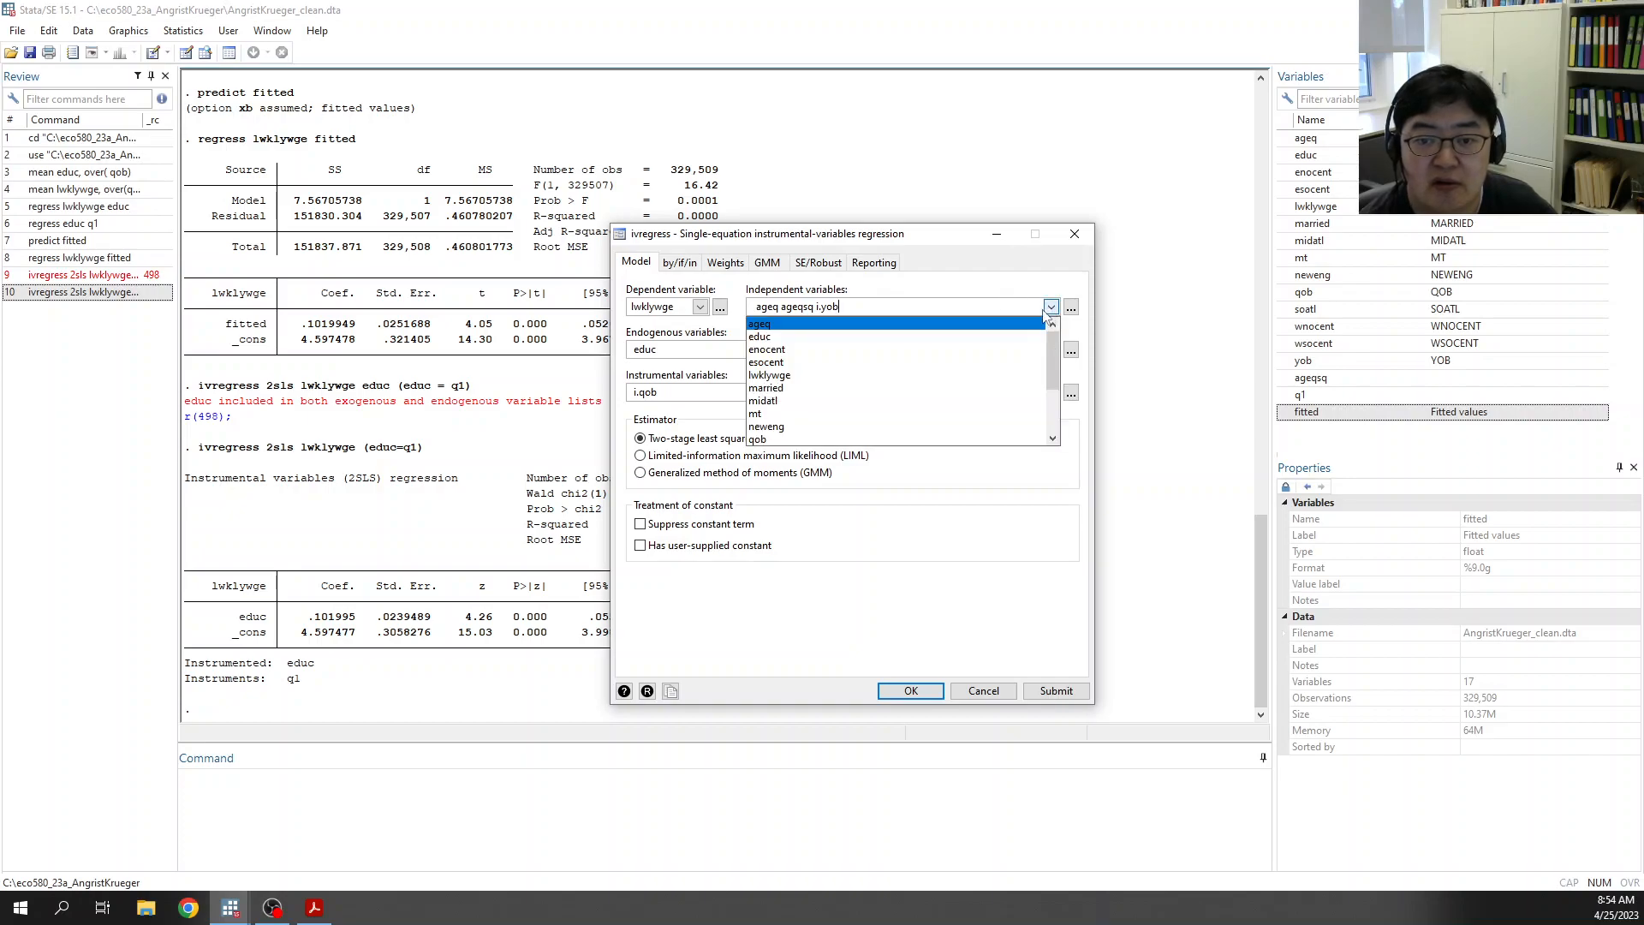
left_click(794, 351)
left_click(793, 363)
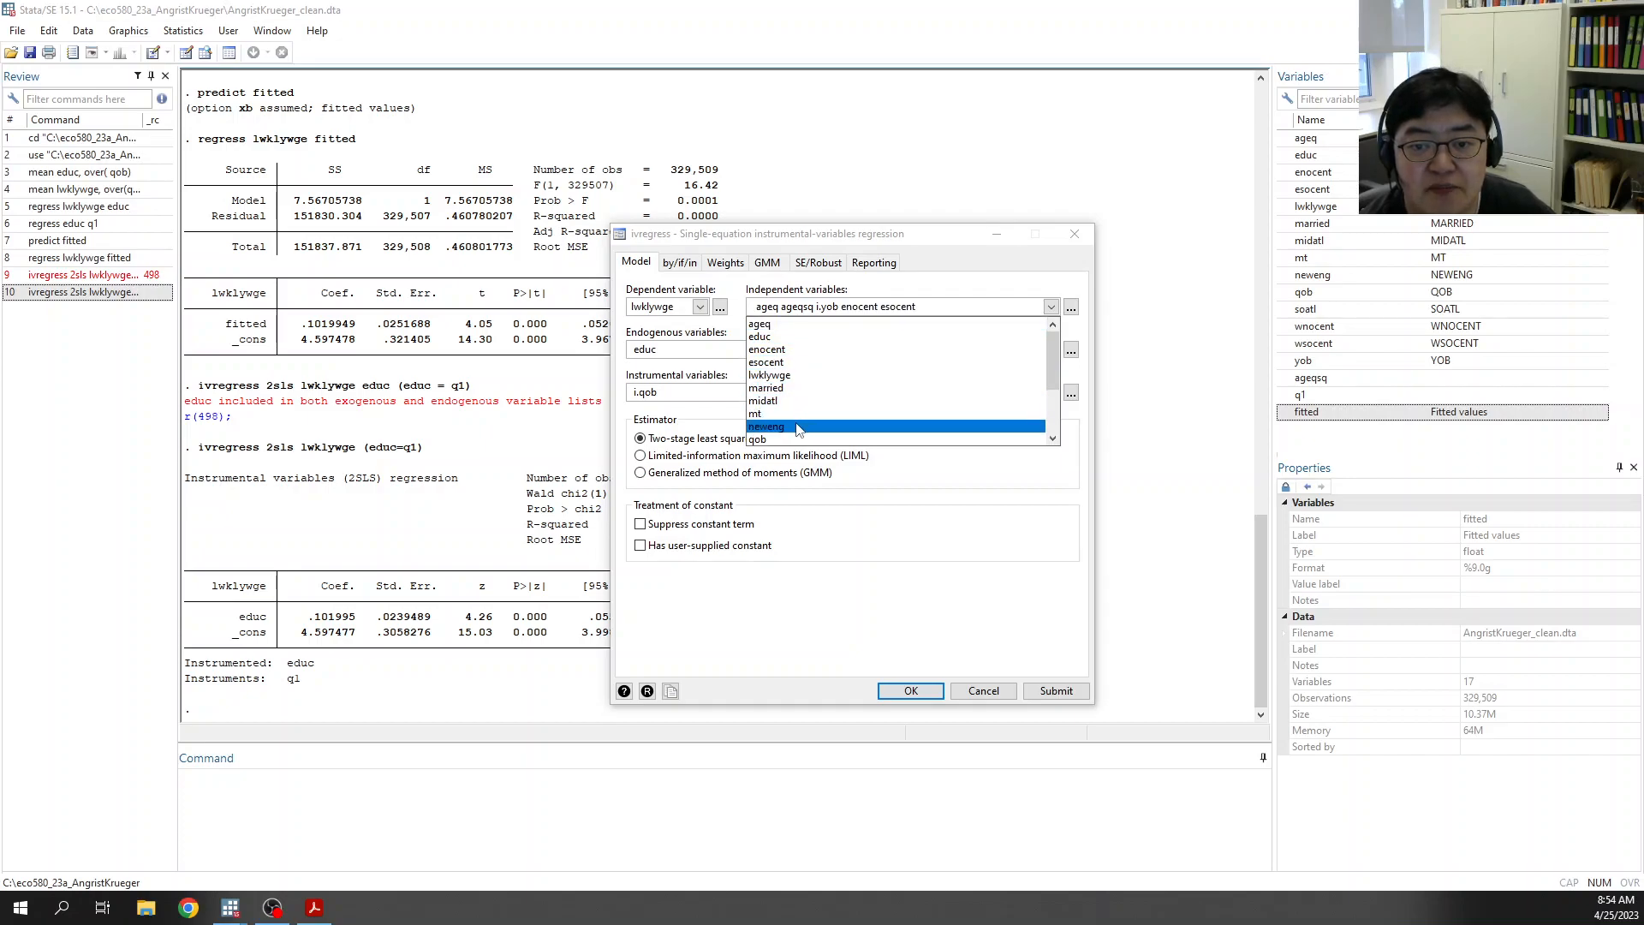
left_click(795, 428)
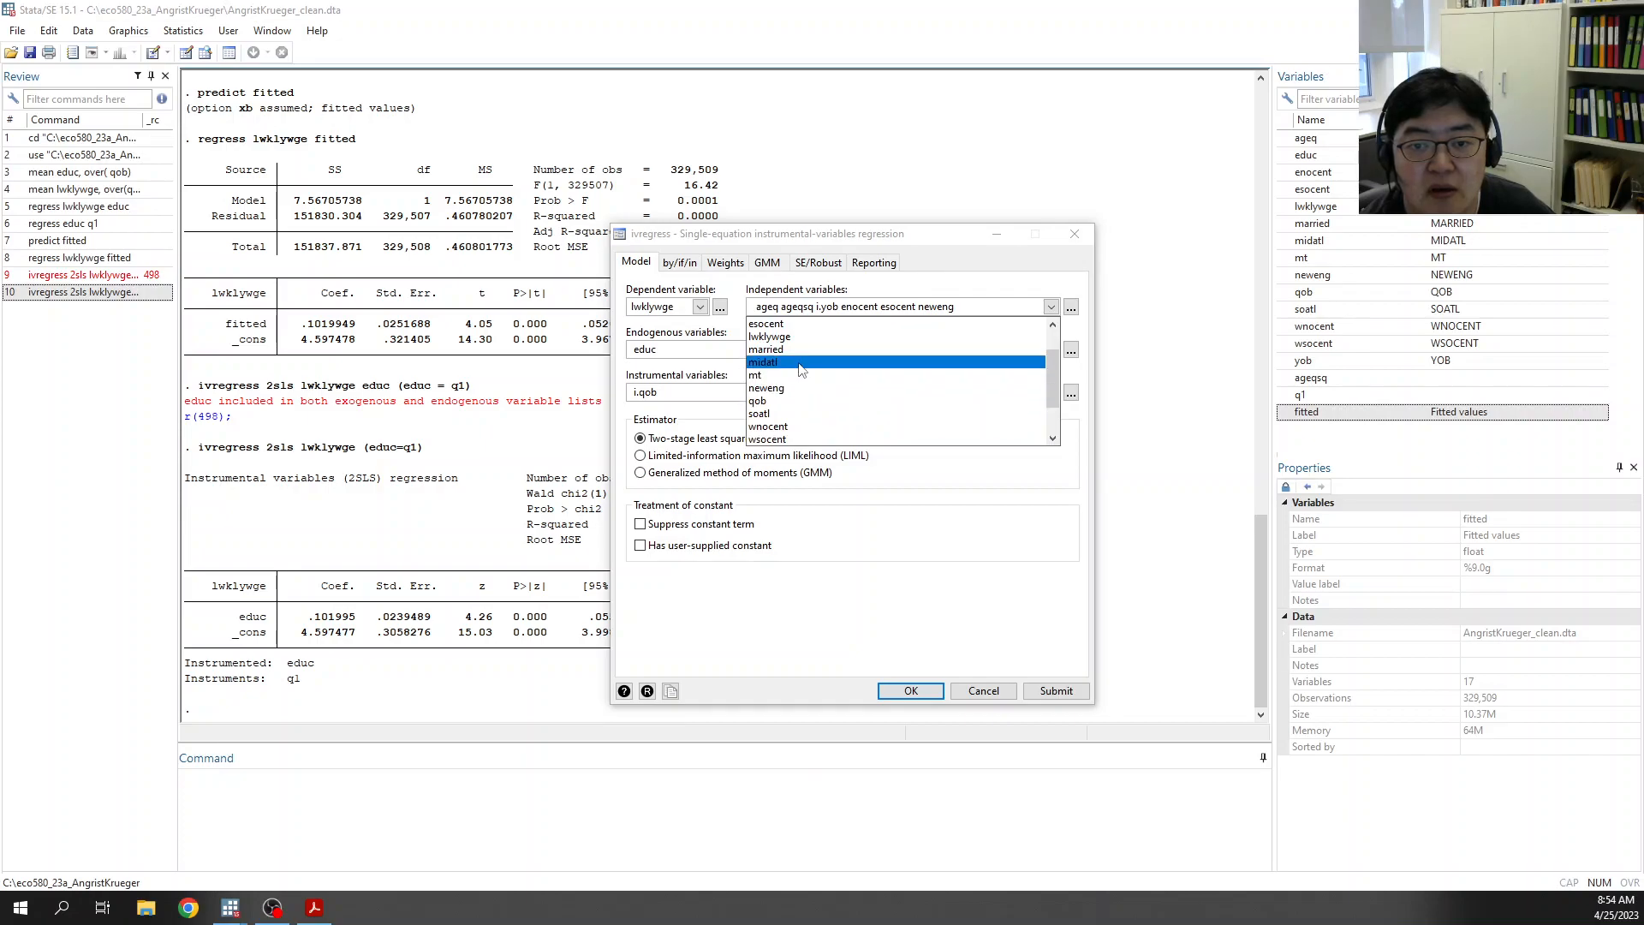
left_click(799, 363)
left_click(799, 416)
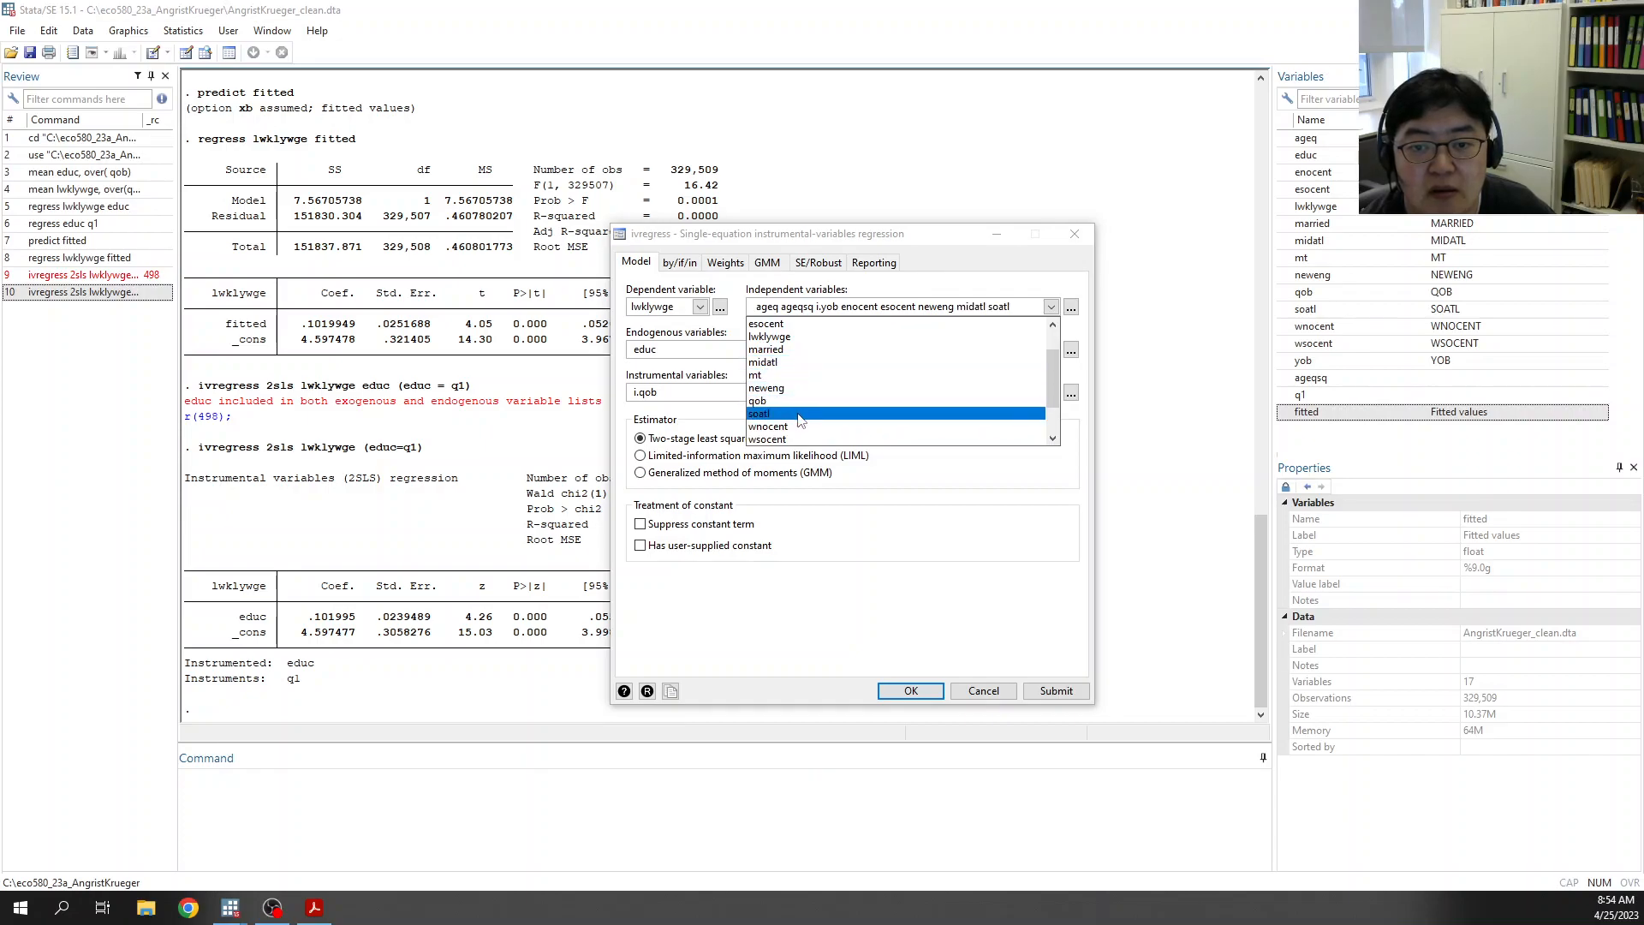
left_click(795, 427)
left_click(796, 439)
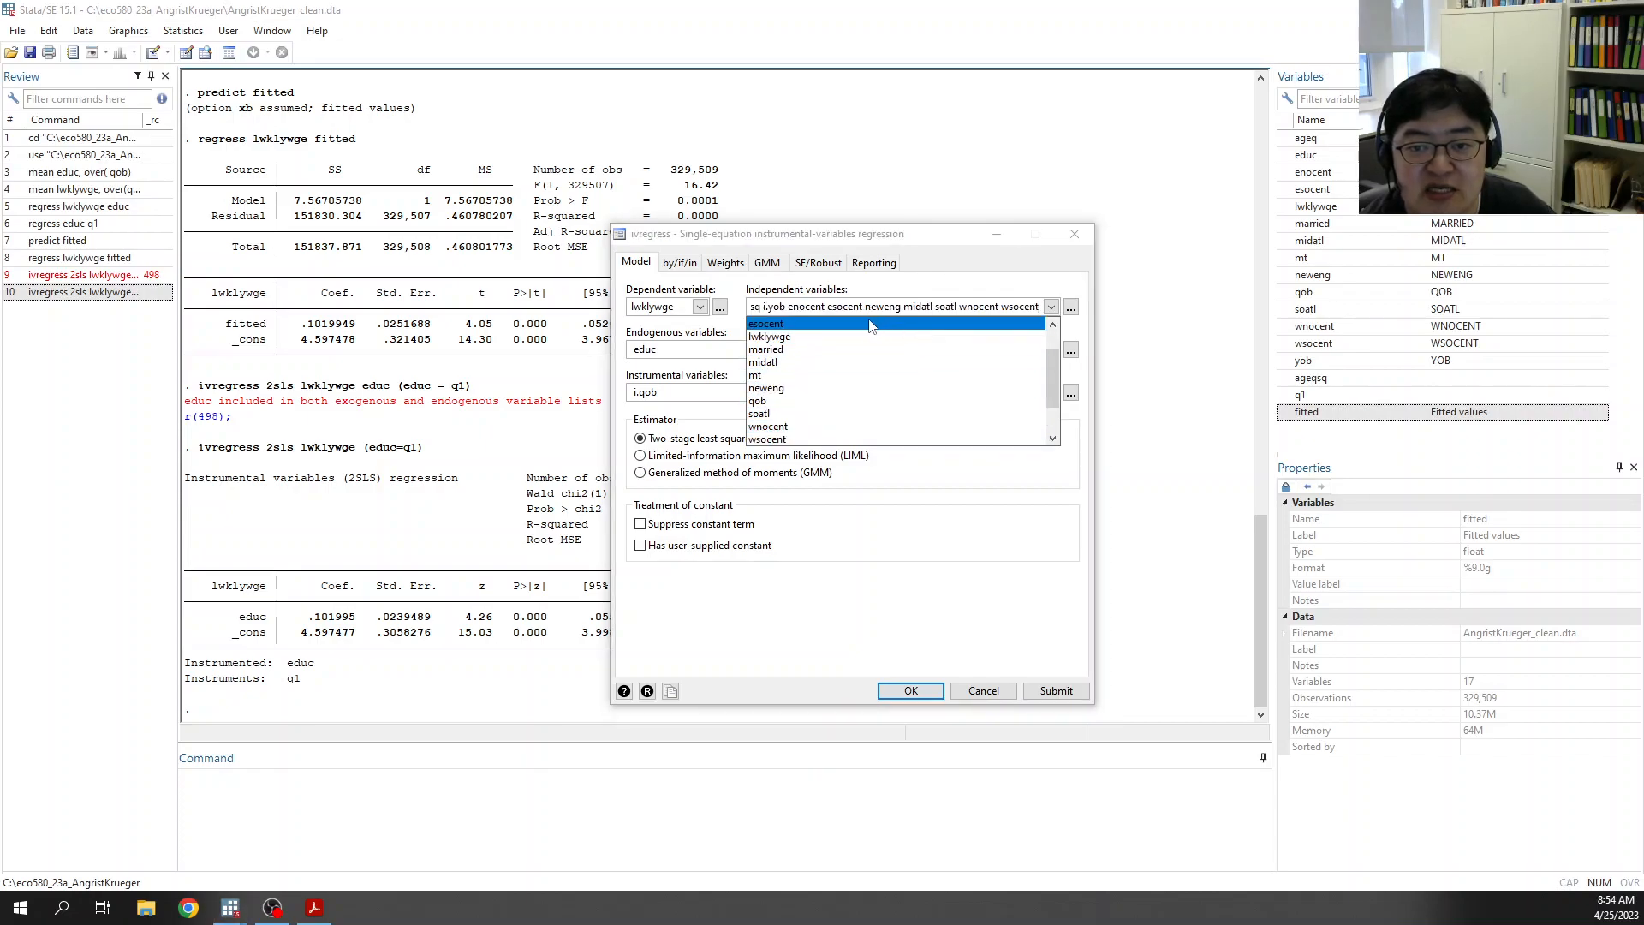
left_click(805, 309)
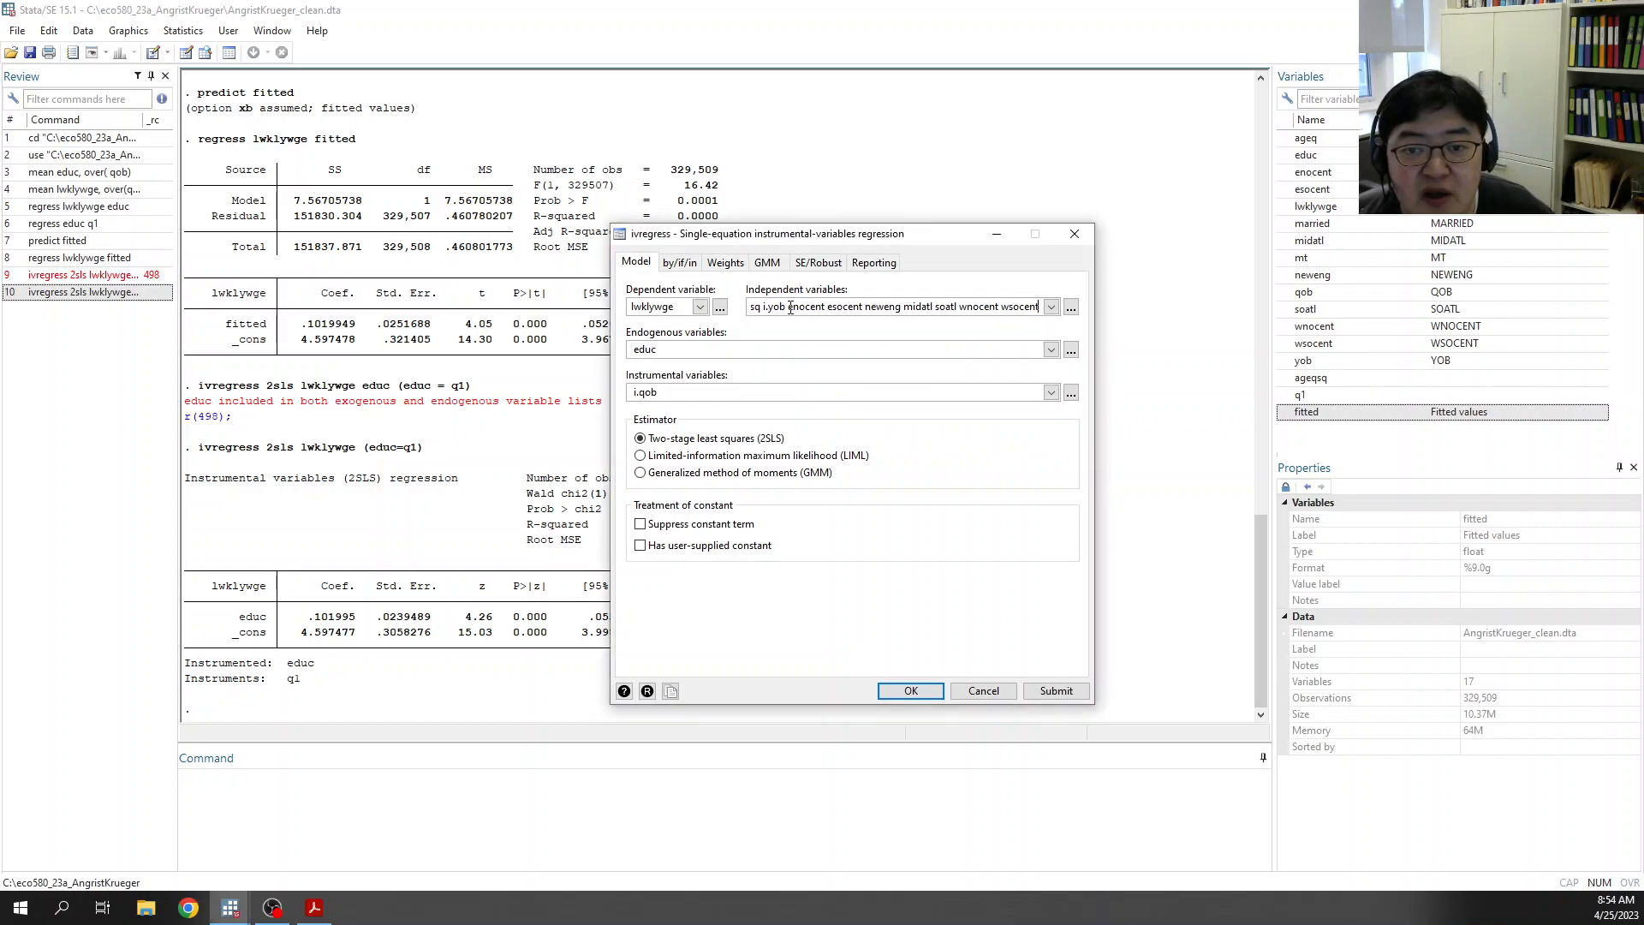
left_click_drag(793, 306, 1036, 305)
left_click(915, 307)
left_click(1010, 306)
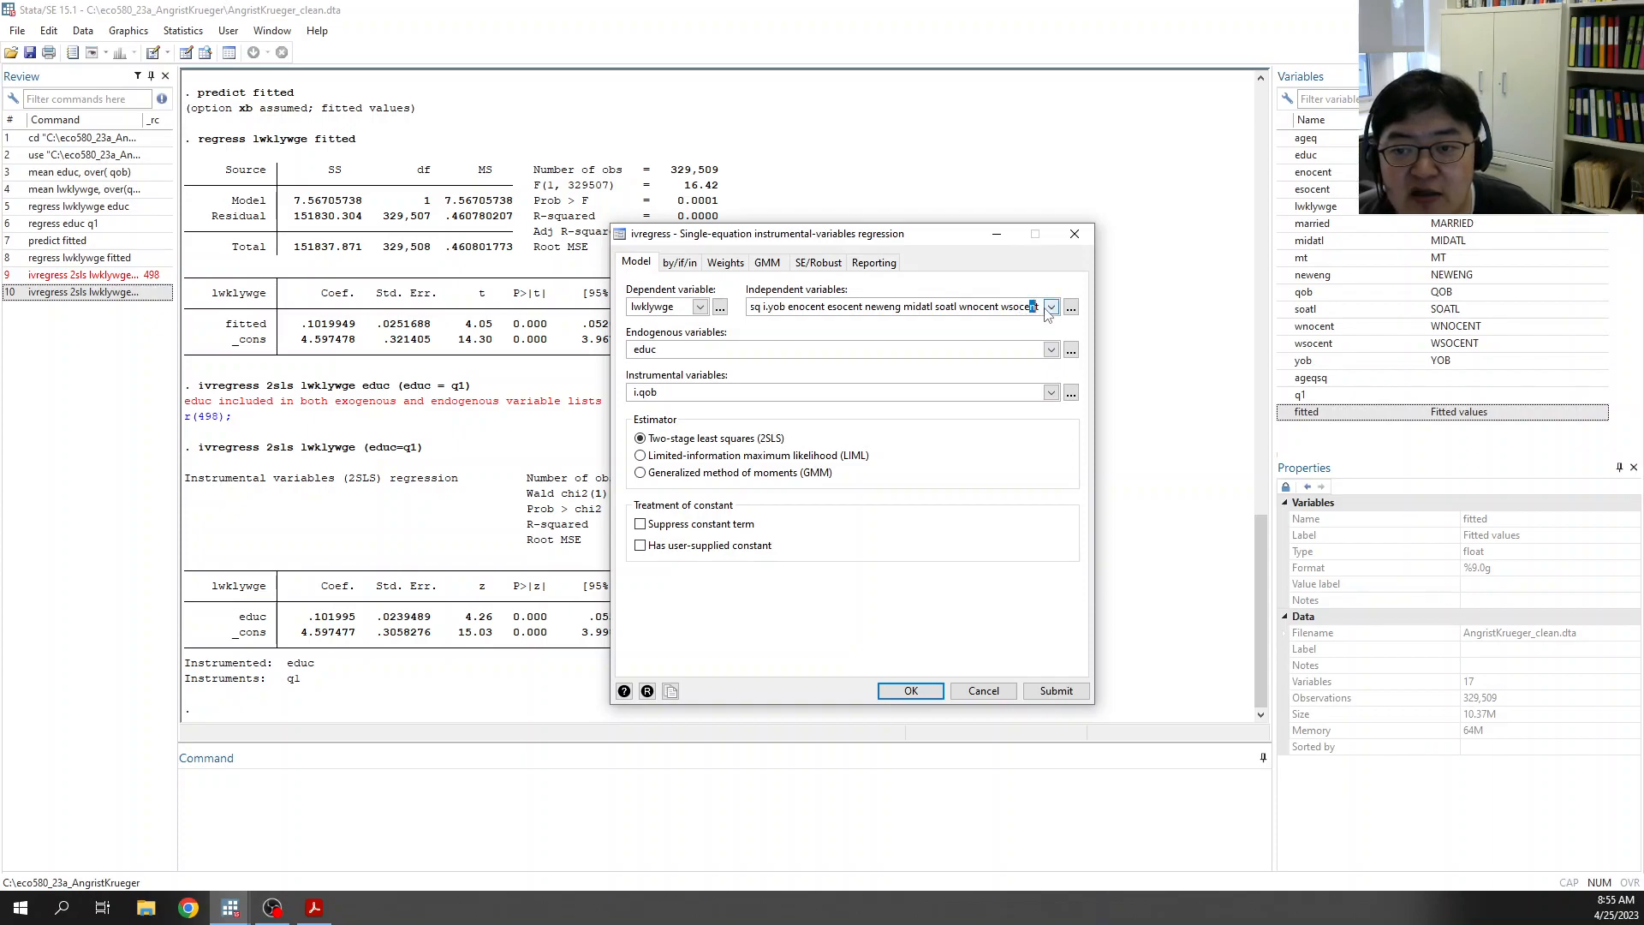
left_click(1051, 307)
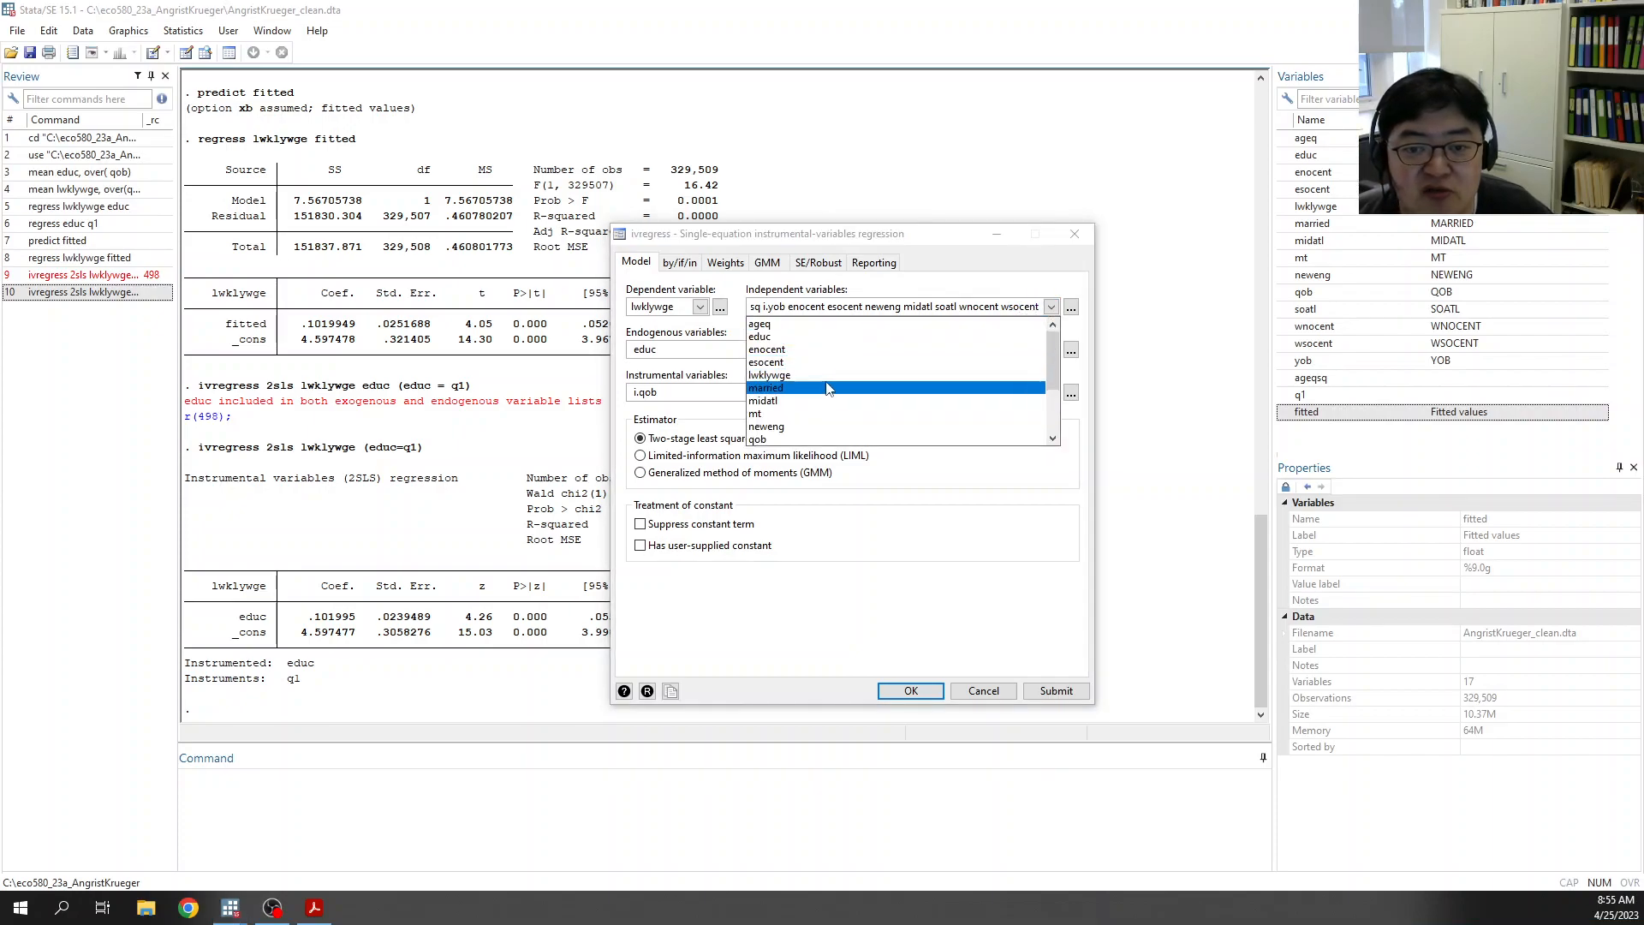
left_click(824, 414)
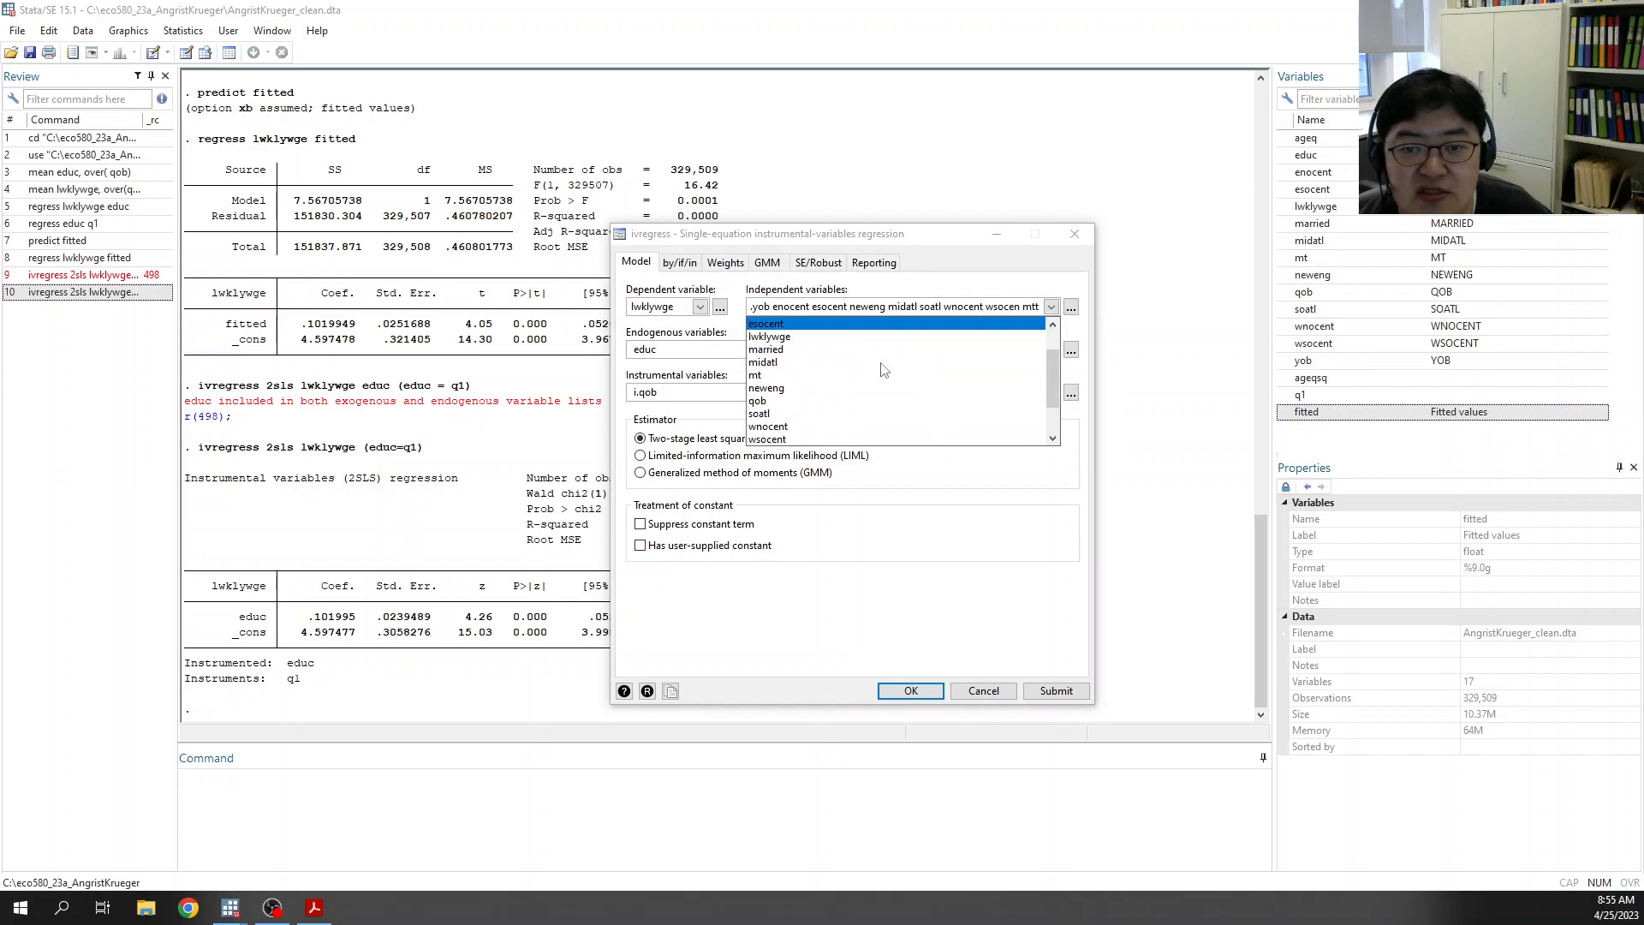
left_click(1027, 301)
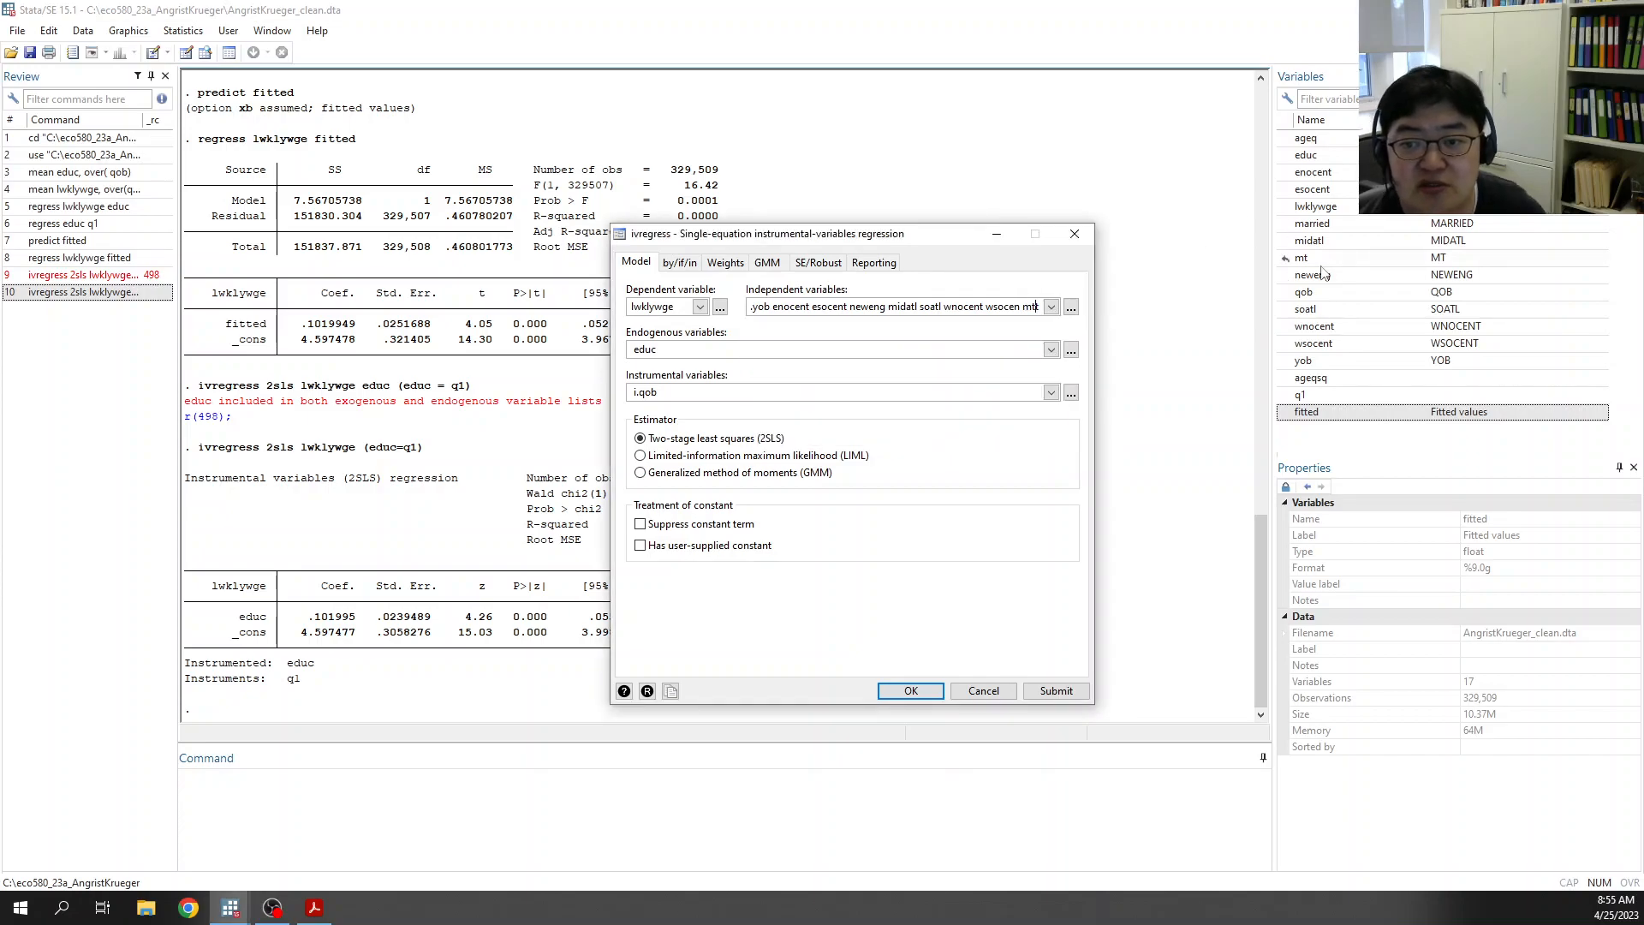
key("BackSpace")
key("BackSpace")
key("BackSpace")
key("BackSpace")
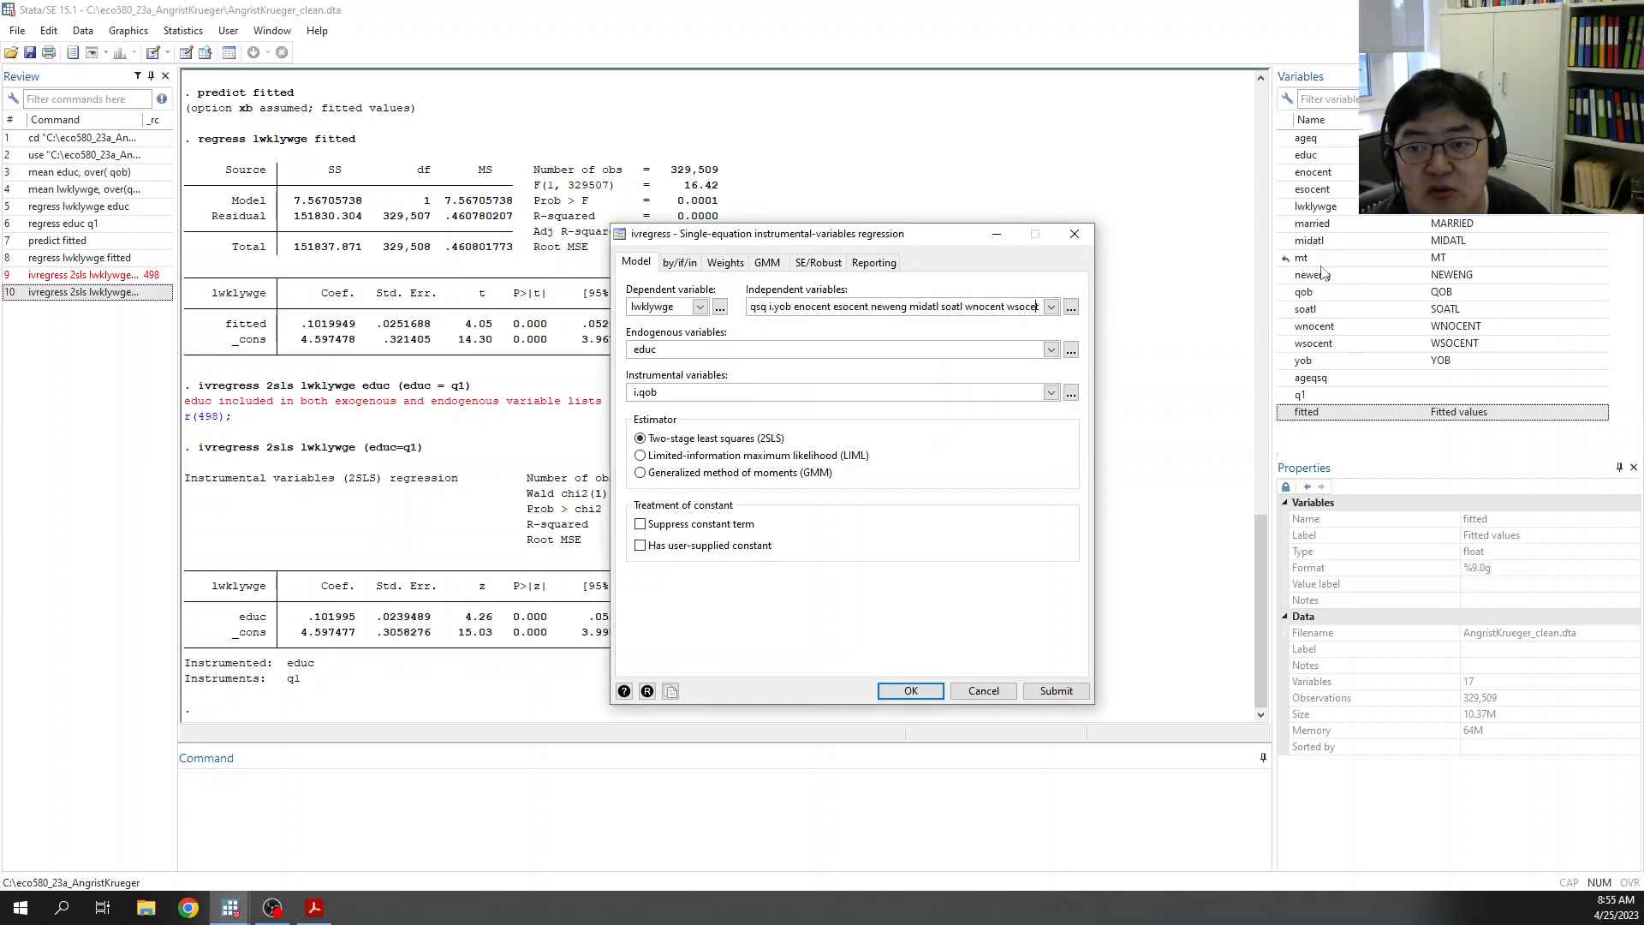
type("nt")
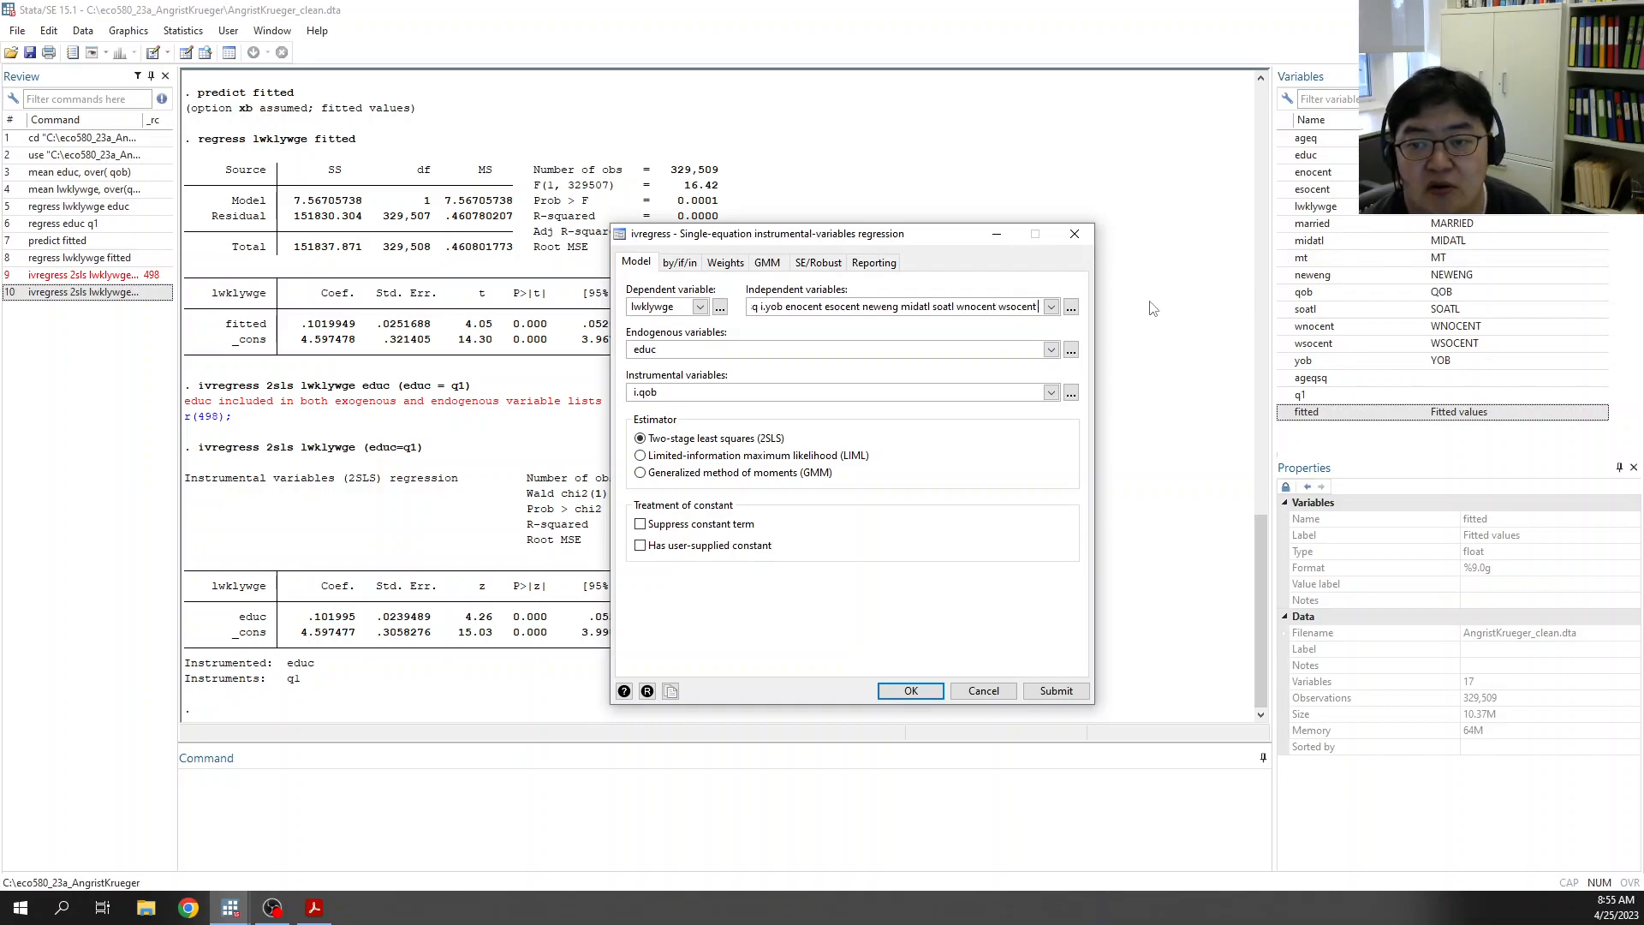
Step: Add mt and married to the end of the independent variables list
left_click(1051, 307)
left_click(773, 419)
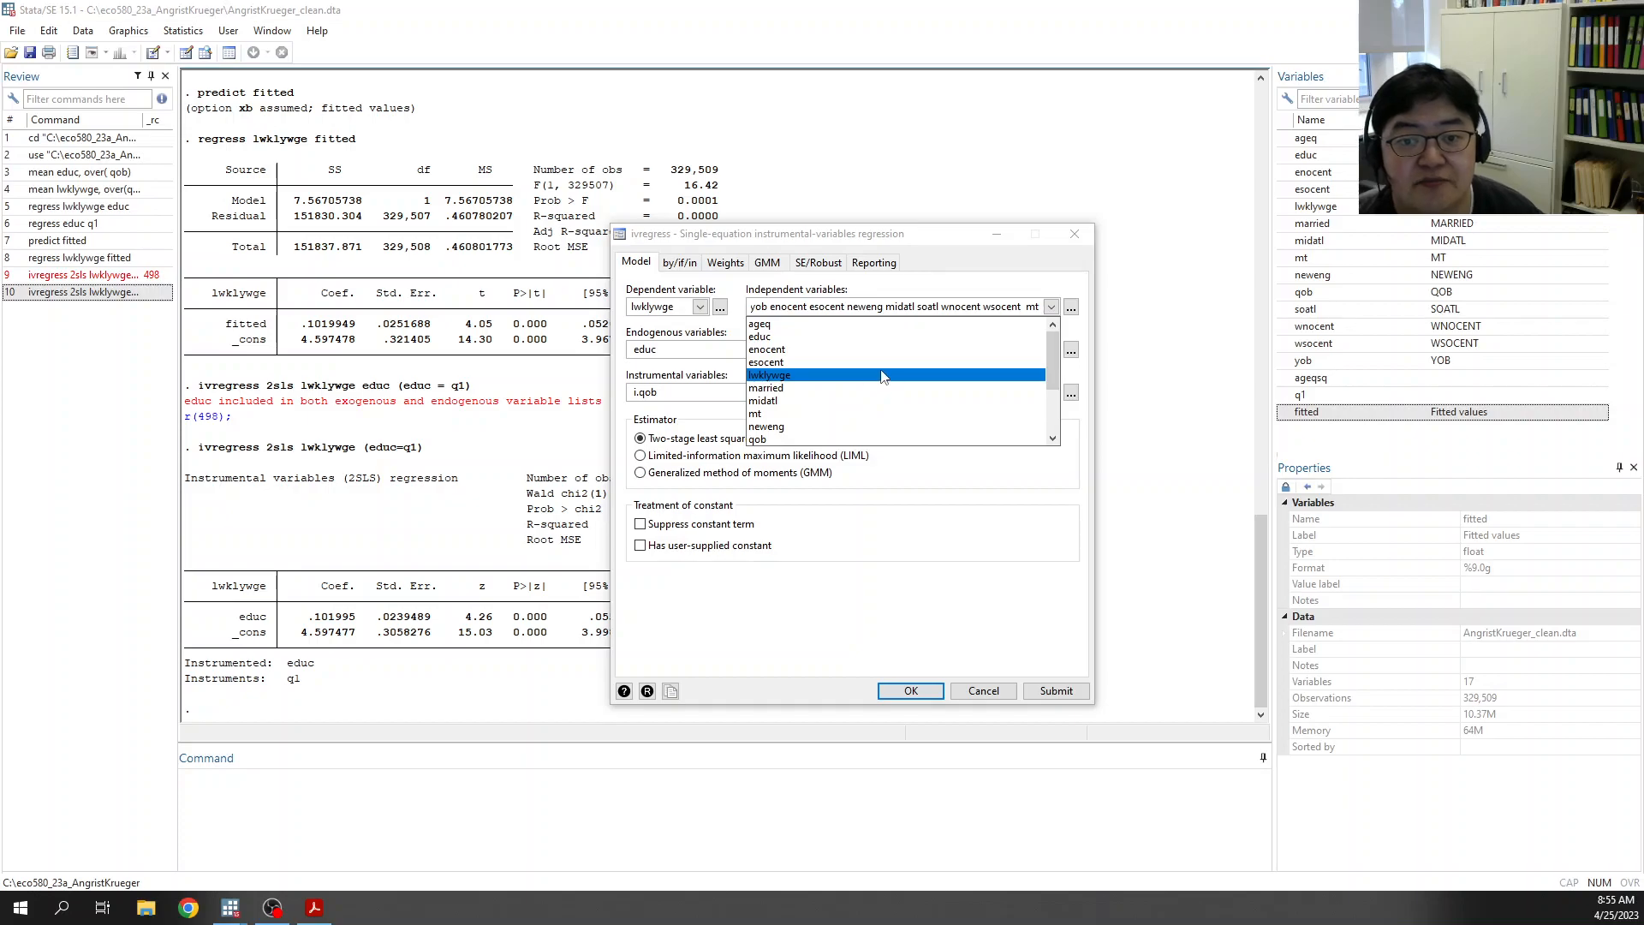
left_click(860, 396)
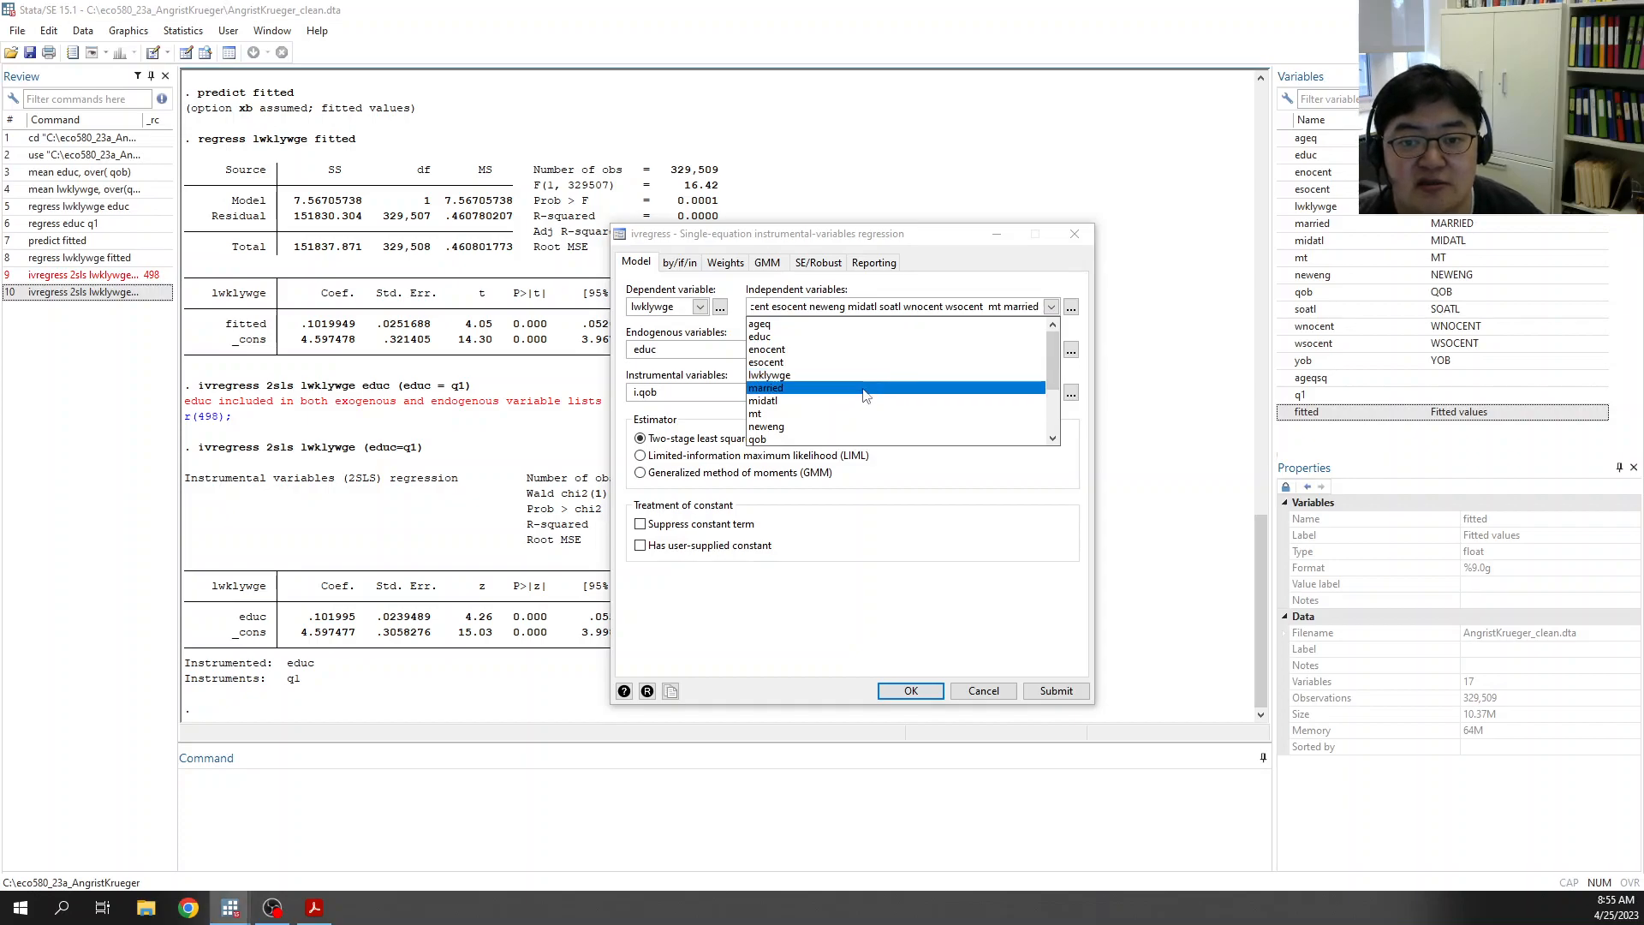
scroll(1044, 334, "down", 2)
left_click_drag(1051, 370, 1050, 378)
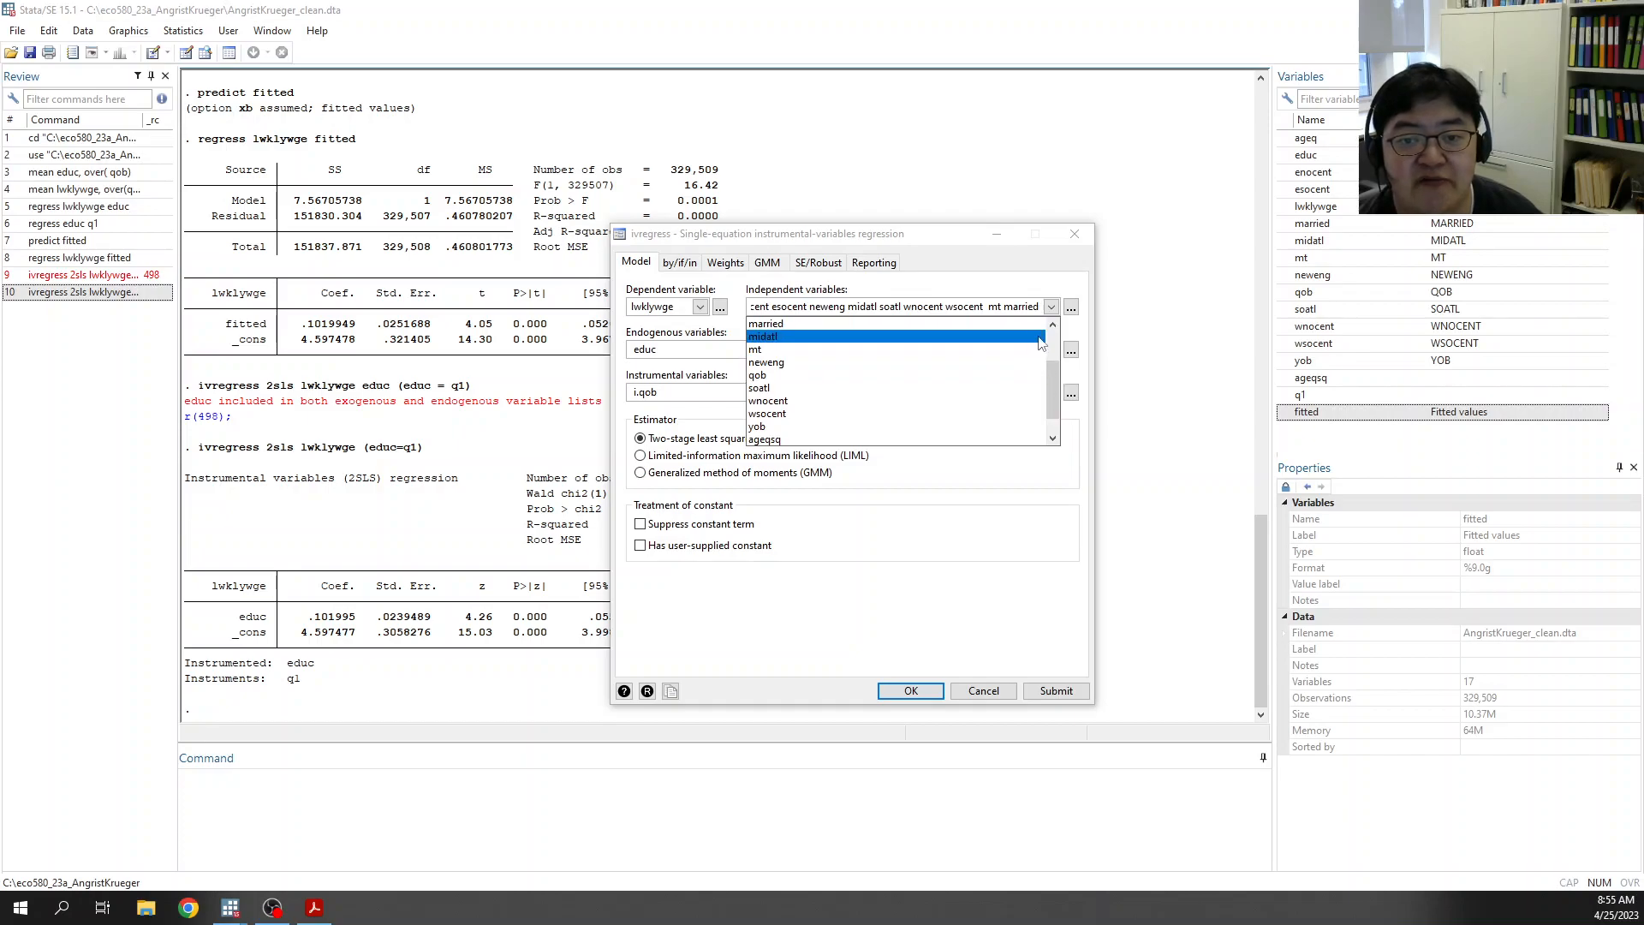
left_click(1051, 309)
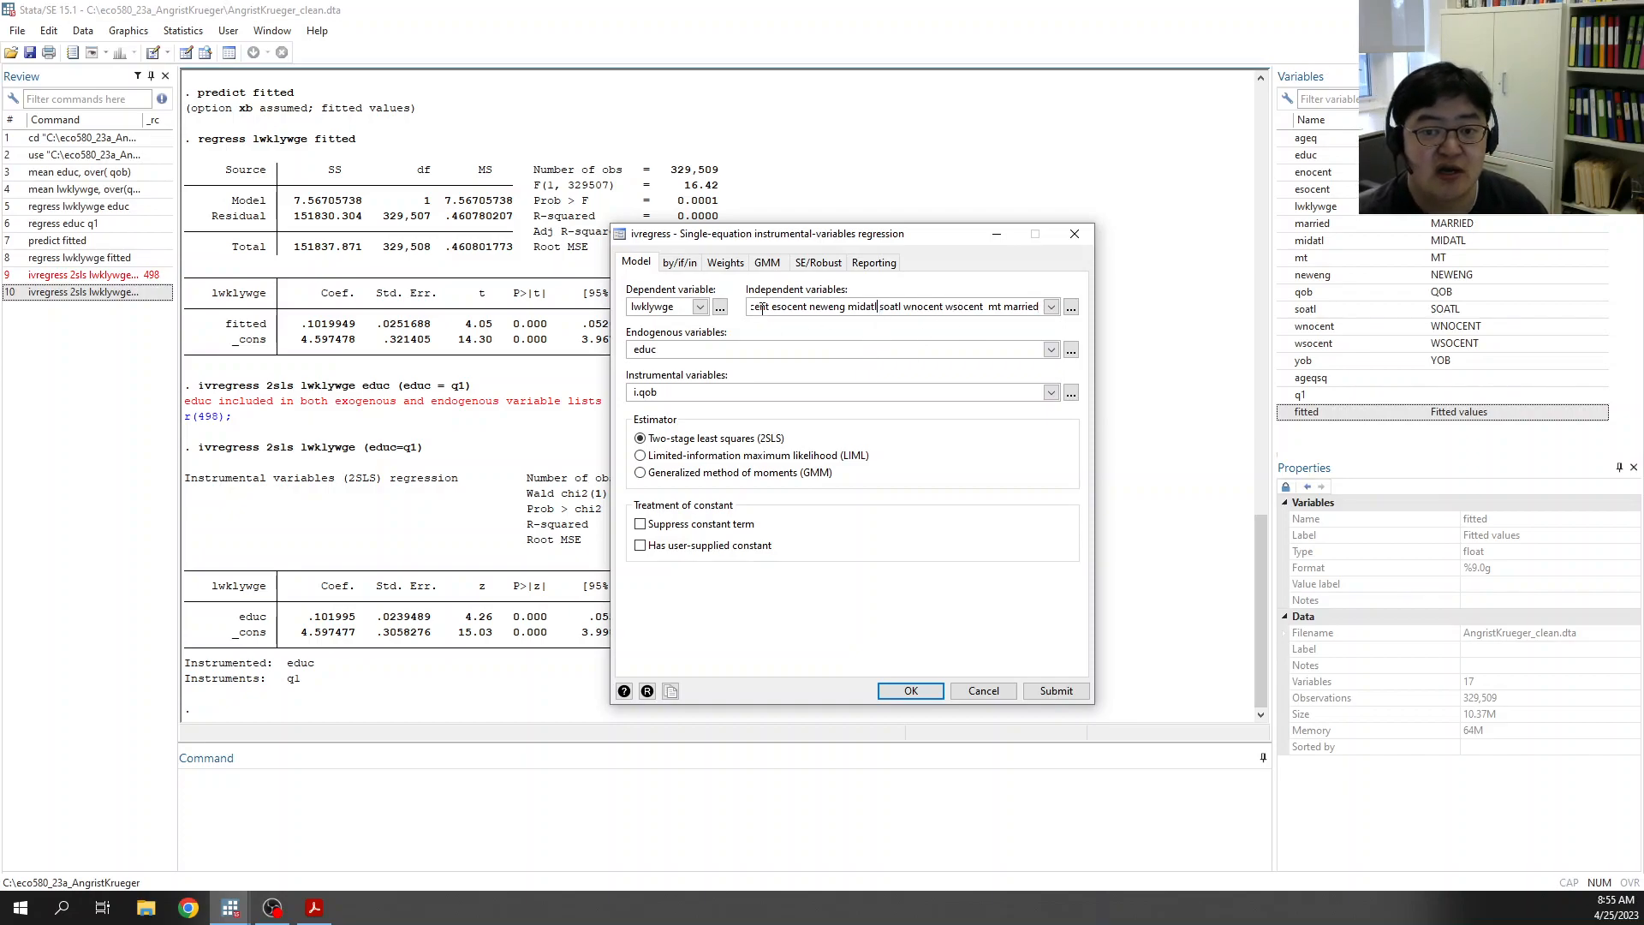
left_click_drag(761, 308, 1000, 314)
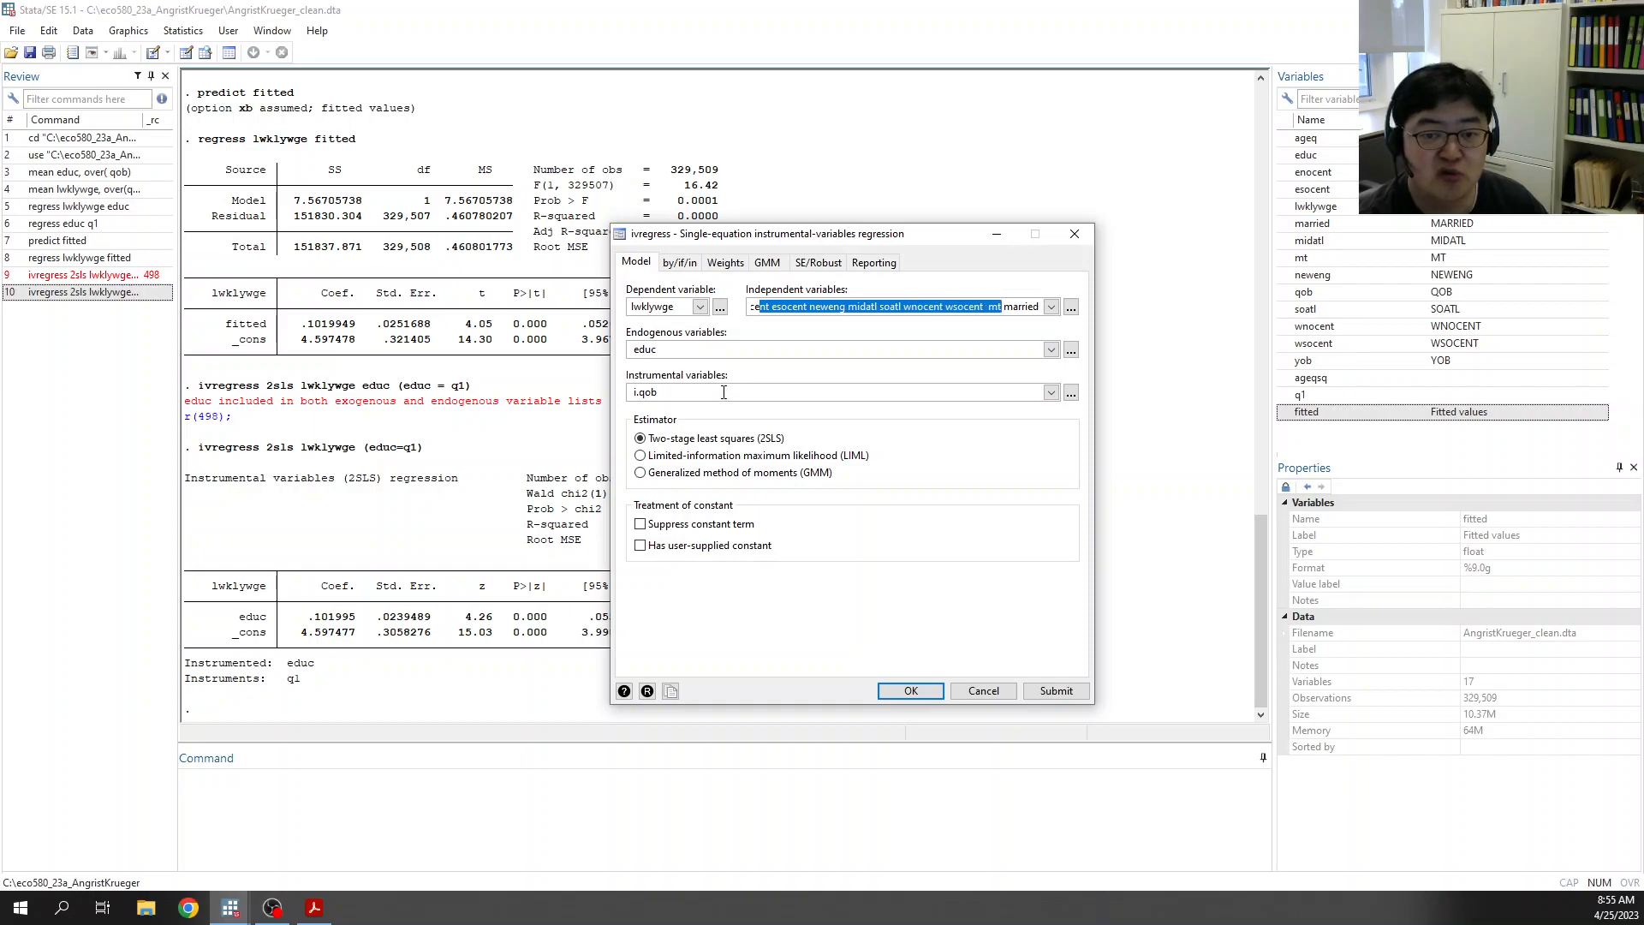
Step: Add ageq, enocent, esocent, married, midatl, mt and neweng after i.qob in the instrumental variables
left_click(694, 389)
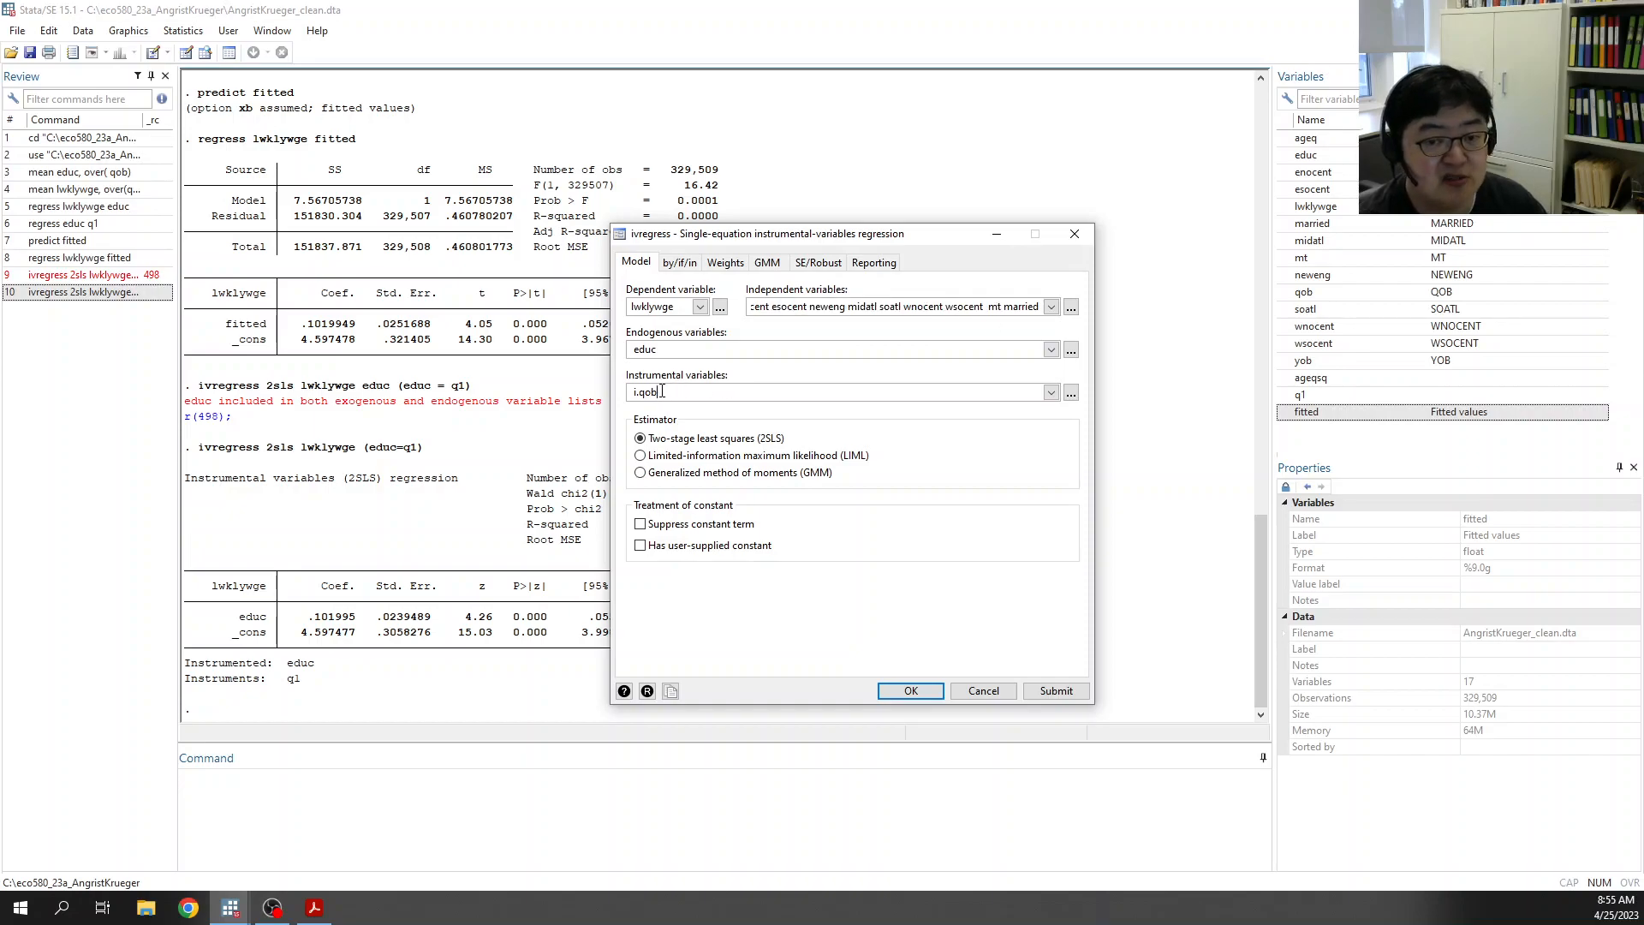
left_click(1051, 392)
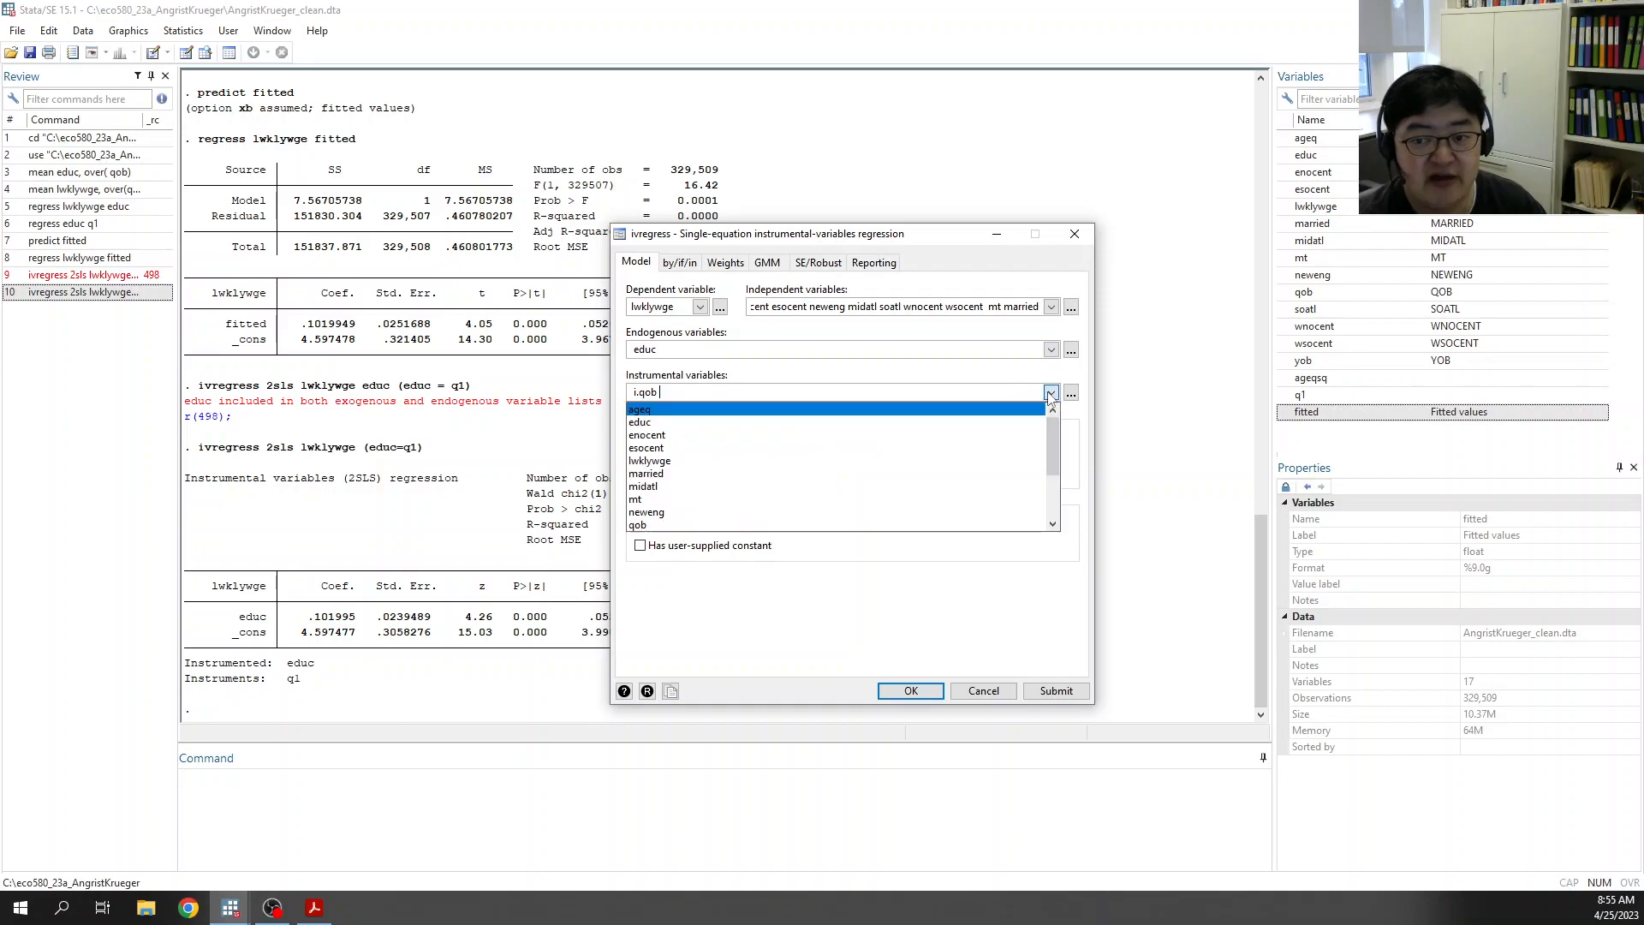
left_click(804, 411)
left_click(784, 435)
left_click(768, 448)
left_click(741, 475)
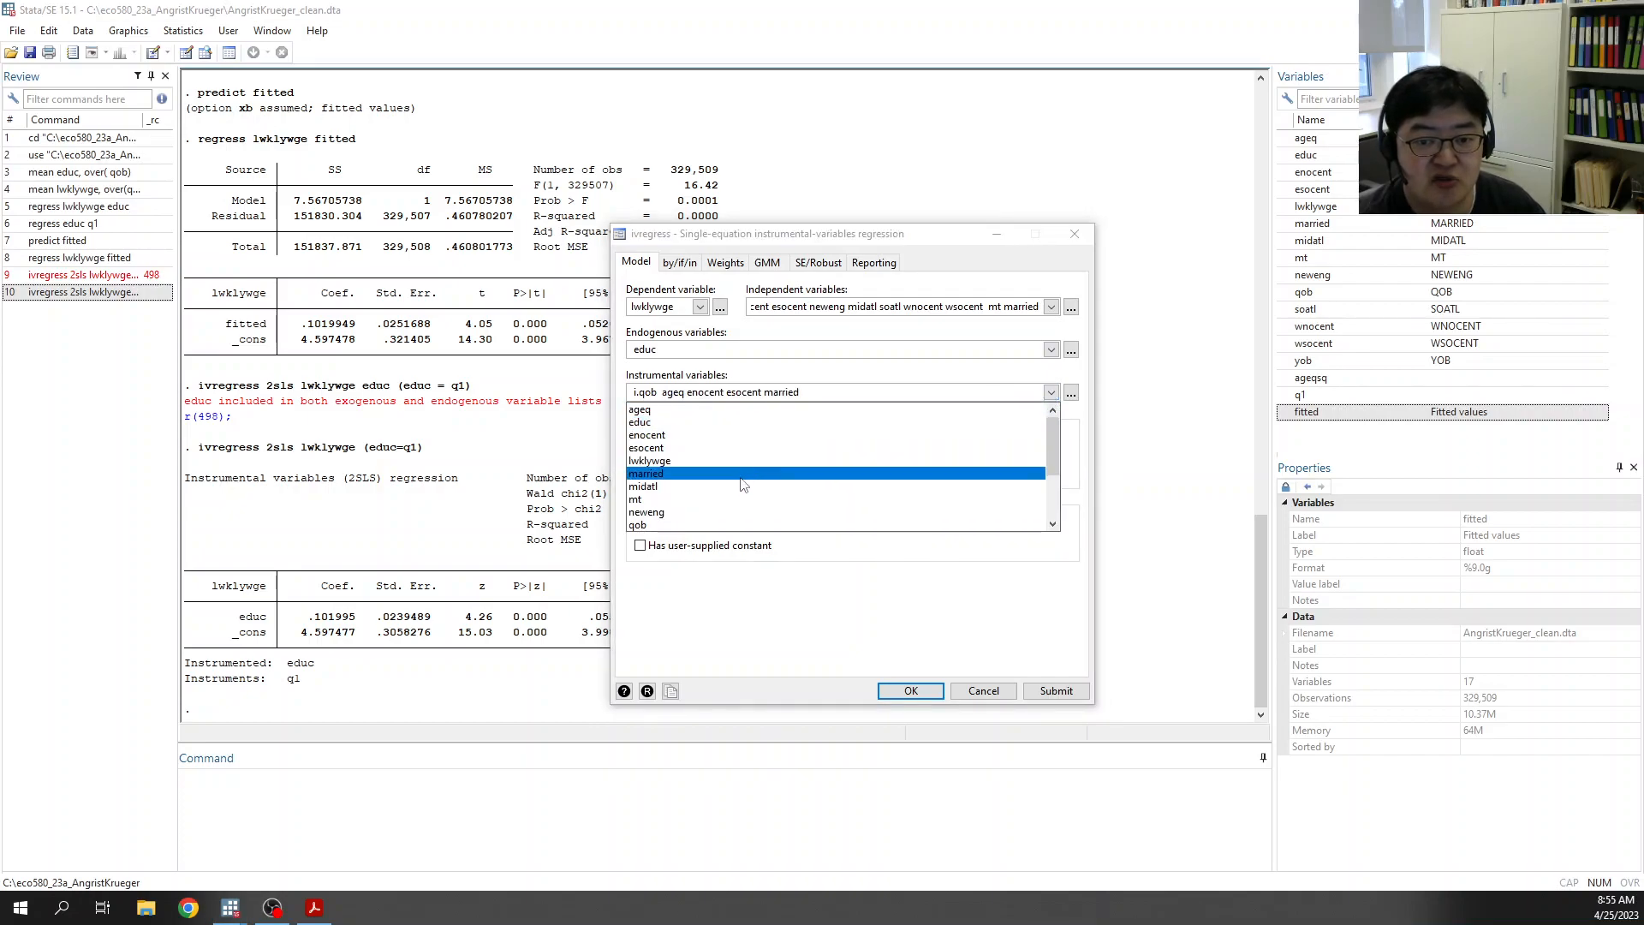
left_click(741, 487)
left_click(736, 499)
left_click(733, 512)
Step: Add soatl, wnocent, wsocent and ageqsq to the end of the instrumental variables list
scroll(732, 512, "down", 1)
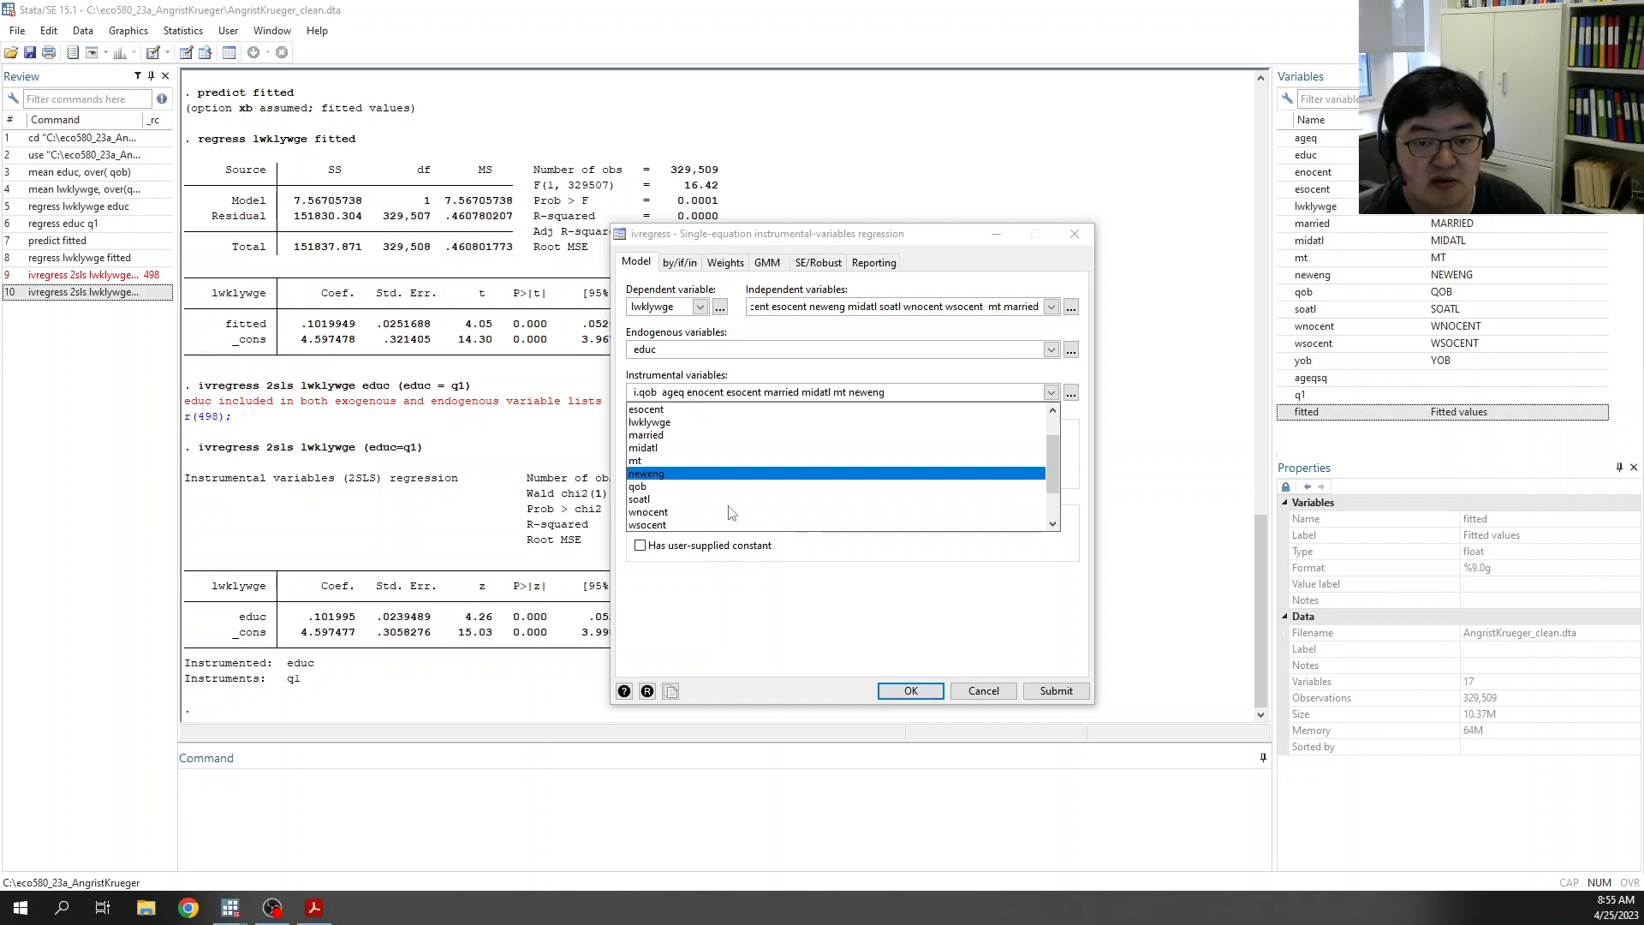
left_click(728, 504)
left_click(725, 514)
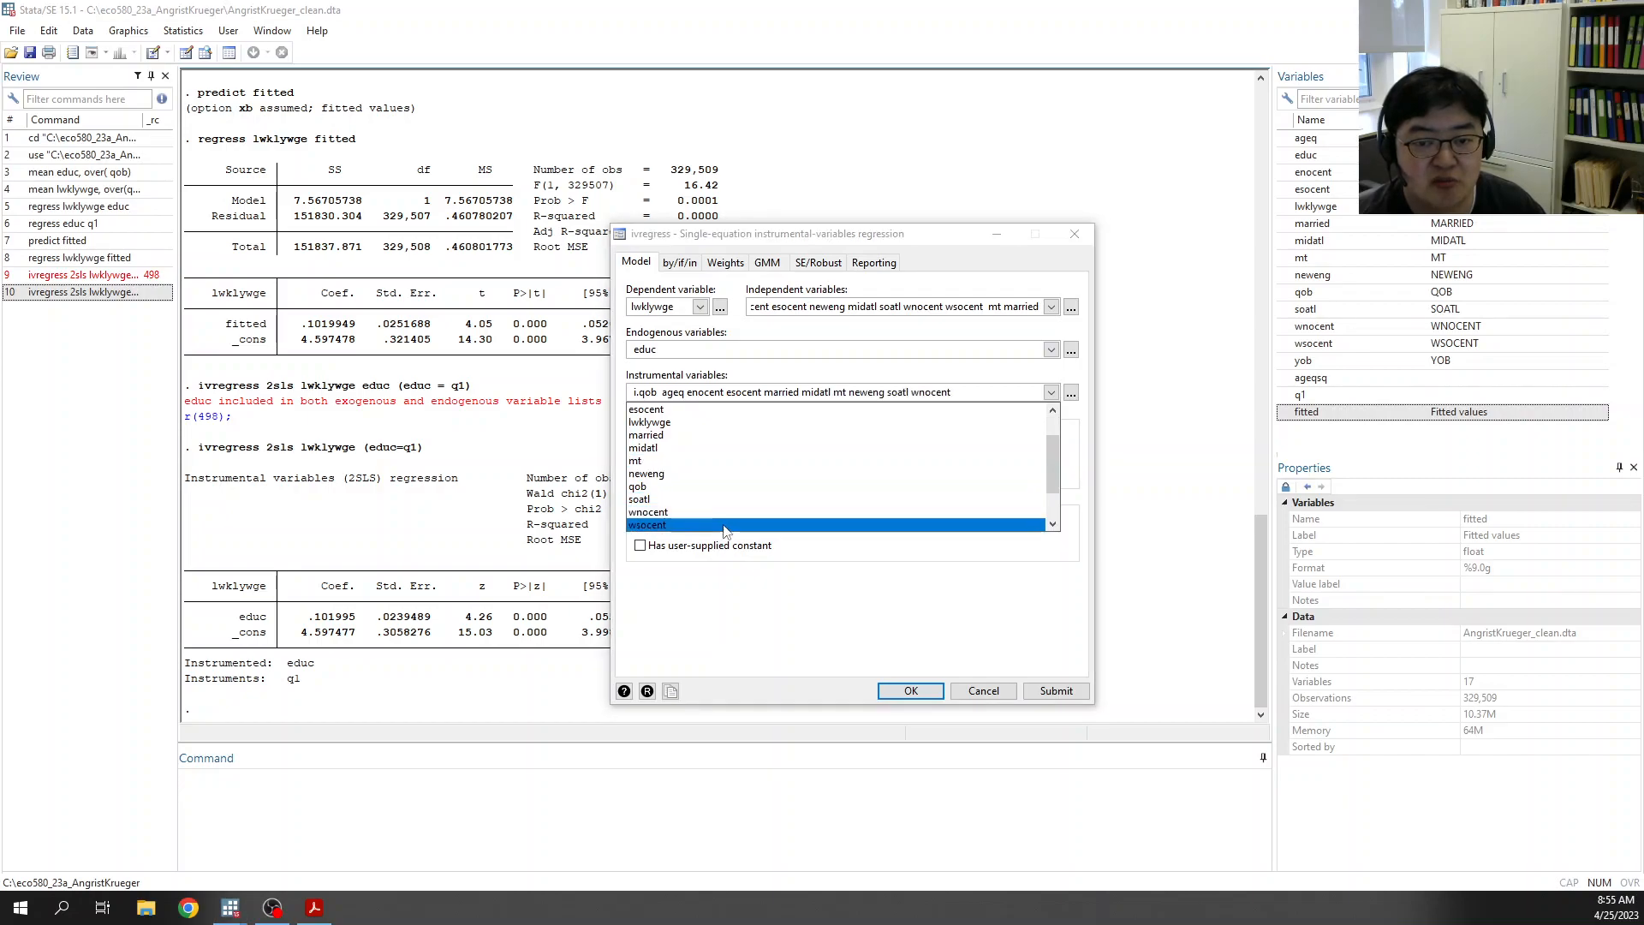
left_click(724, 525)
scroll(724, 522, "down", 1)
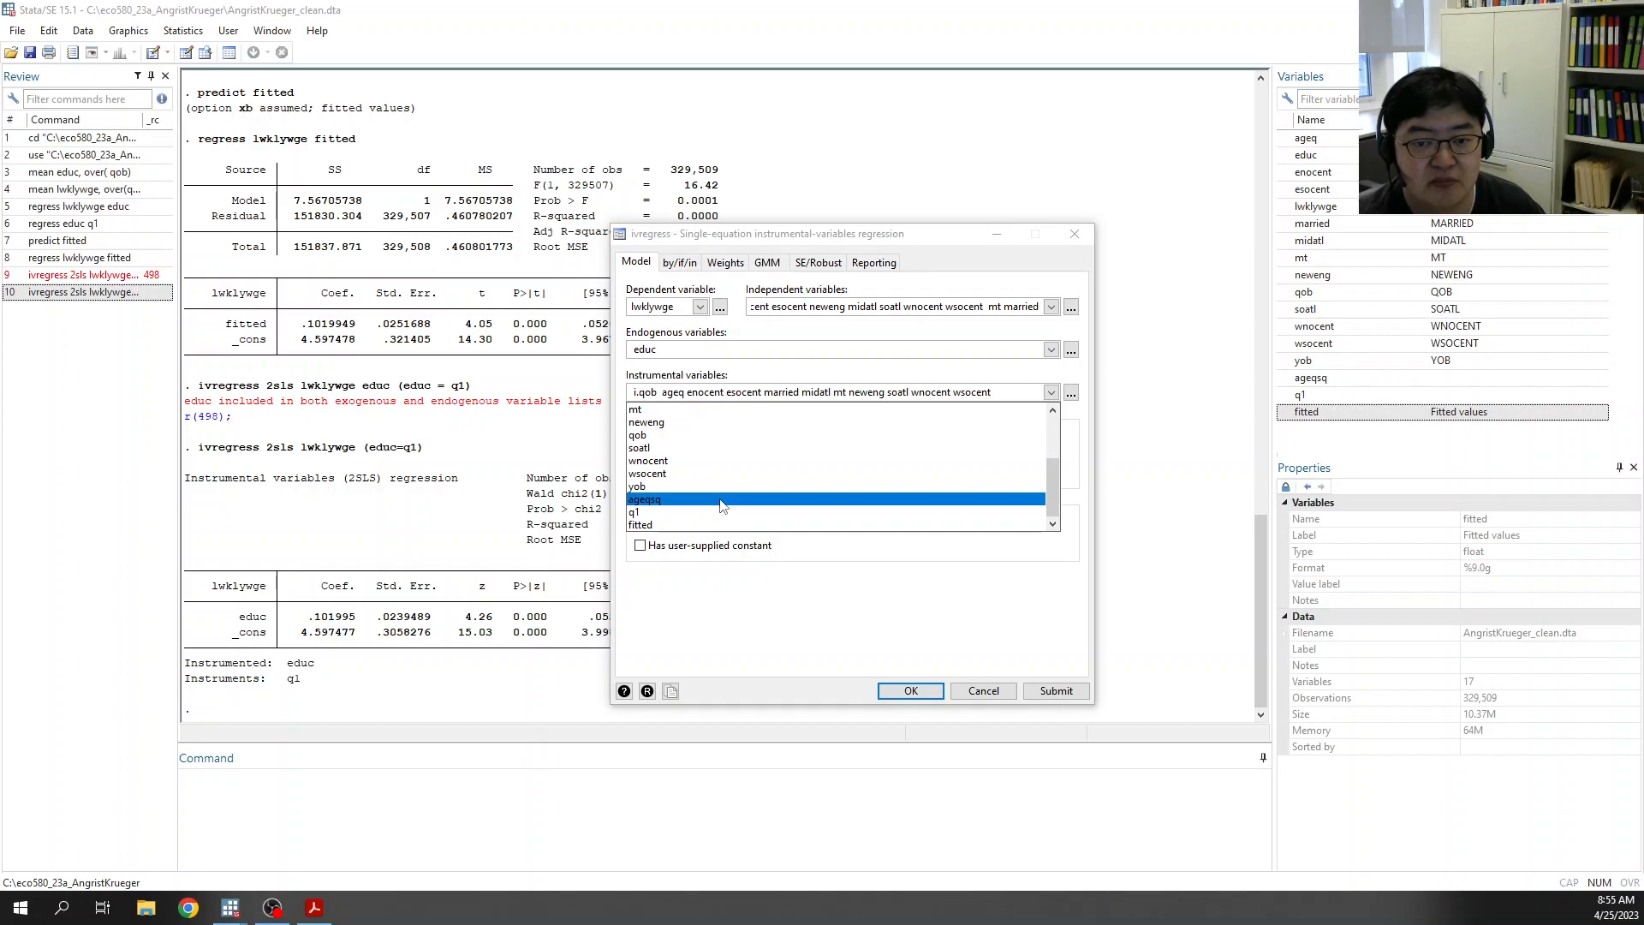
left_click(721, 503)
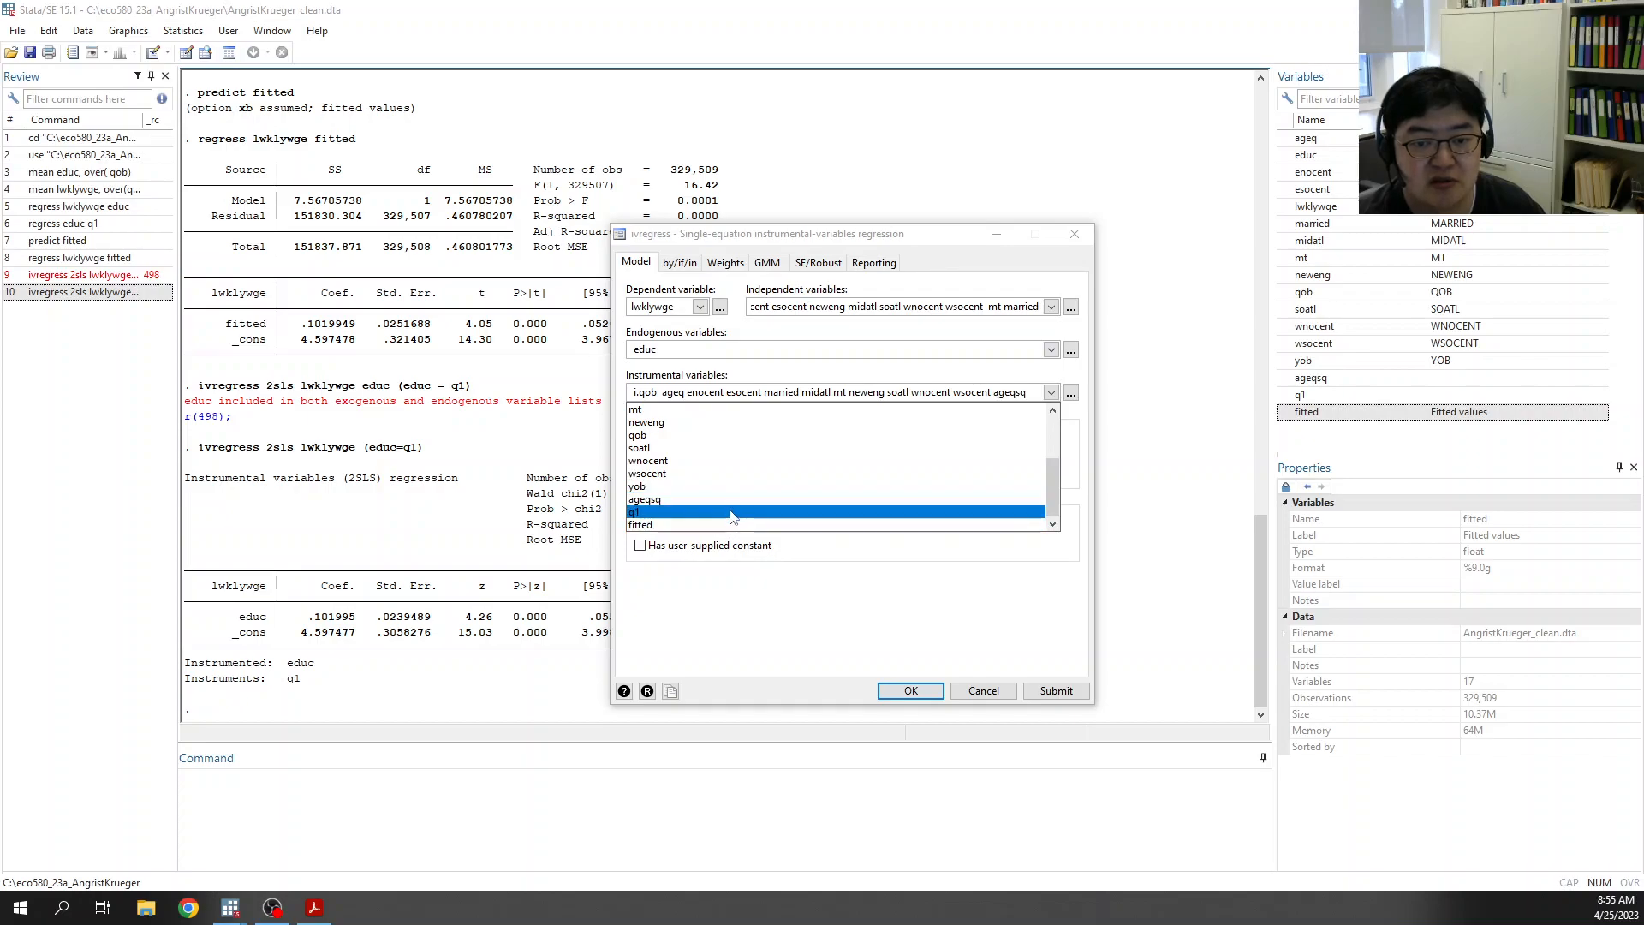
left_click(1050, 392)
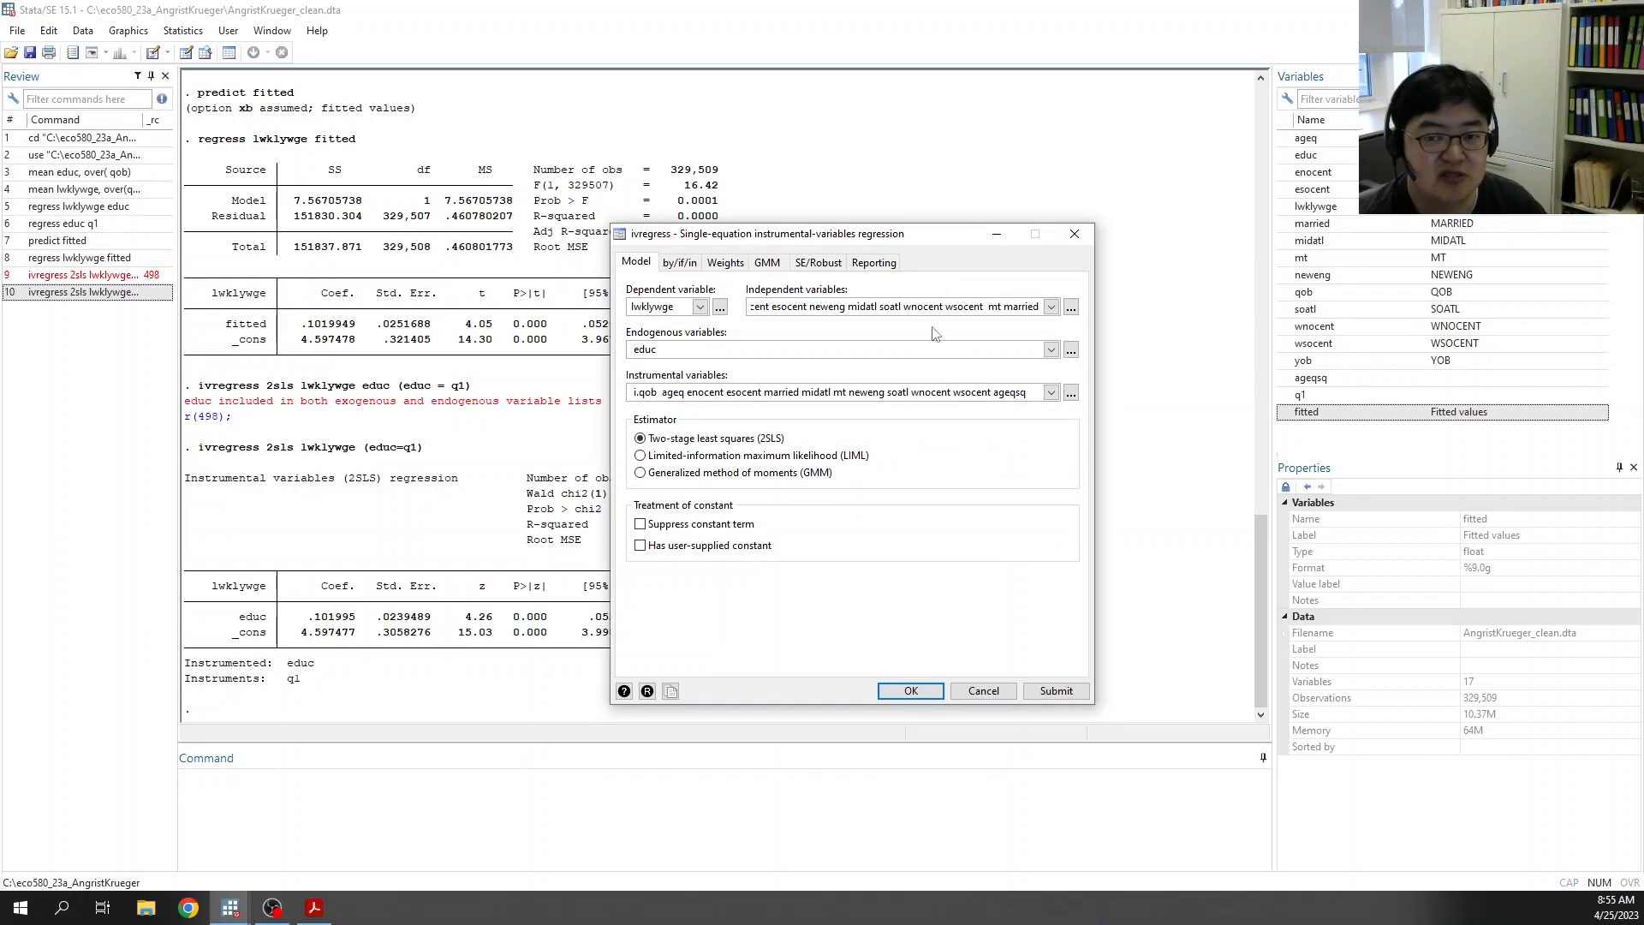
Step: Run the two-stage least squares regression with the full control set and examine the educ coefficient and the listed instruments
left_click(910, 691)
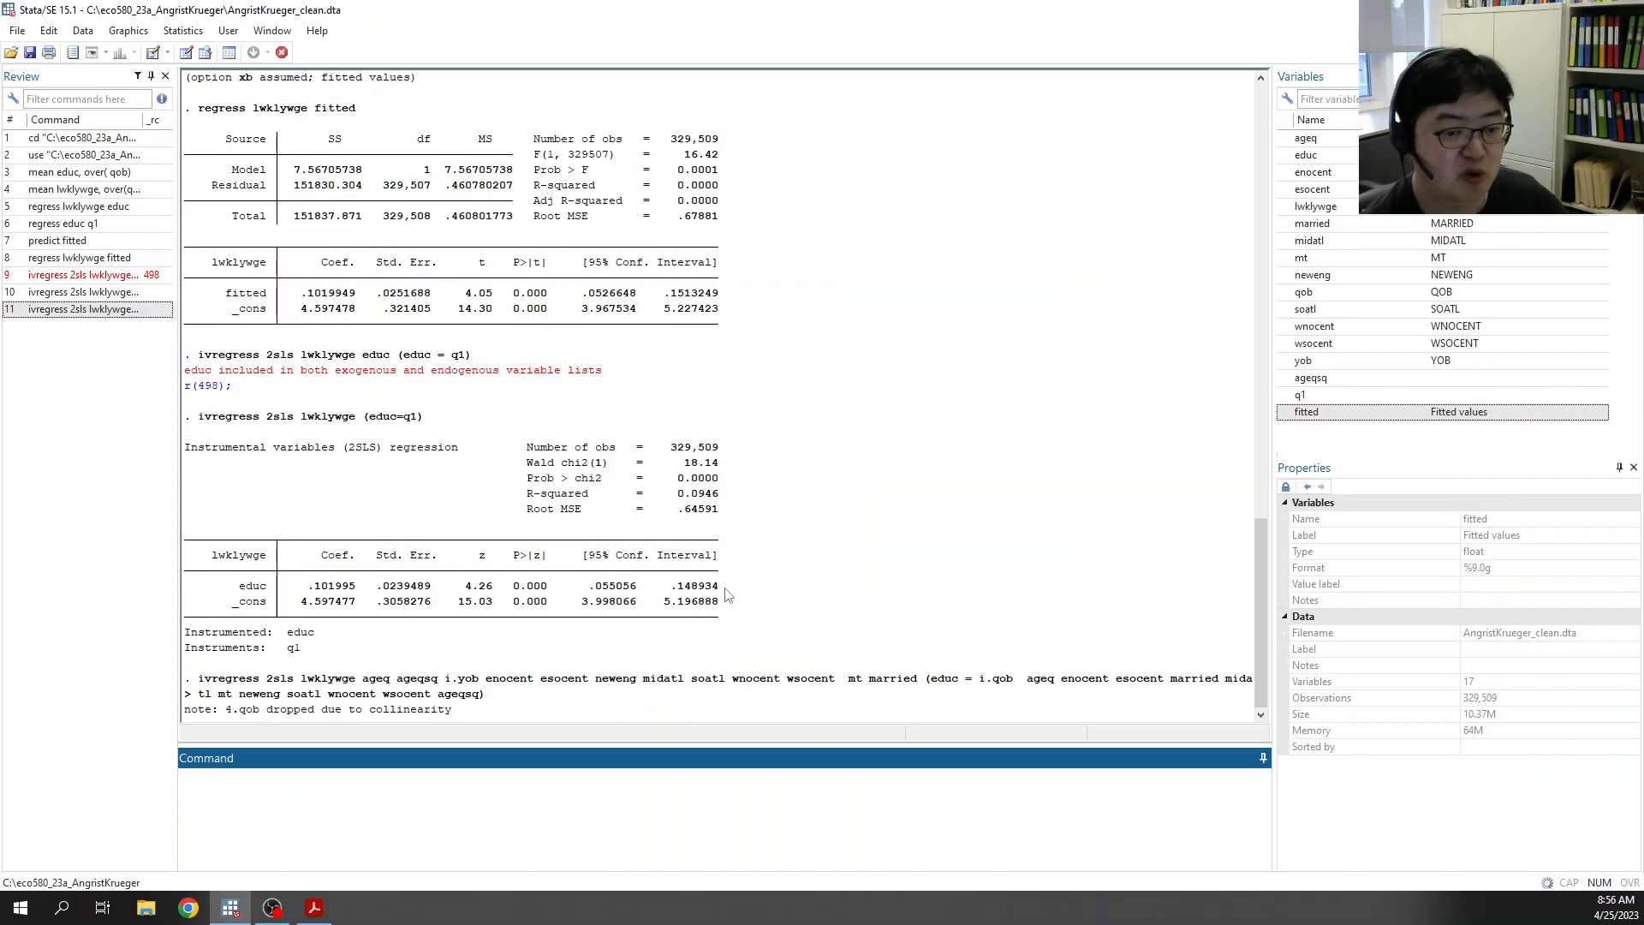
scroll(360, 390, "up", 3)
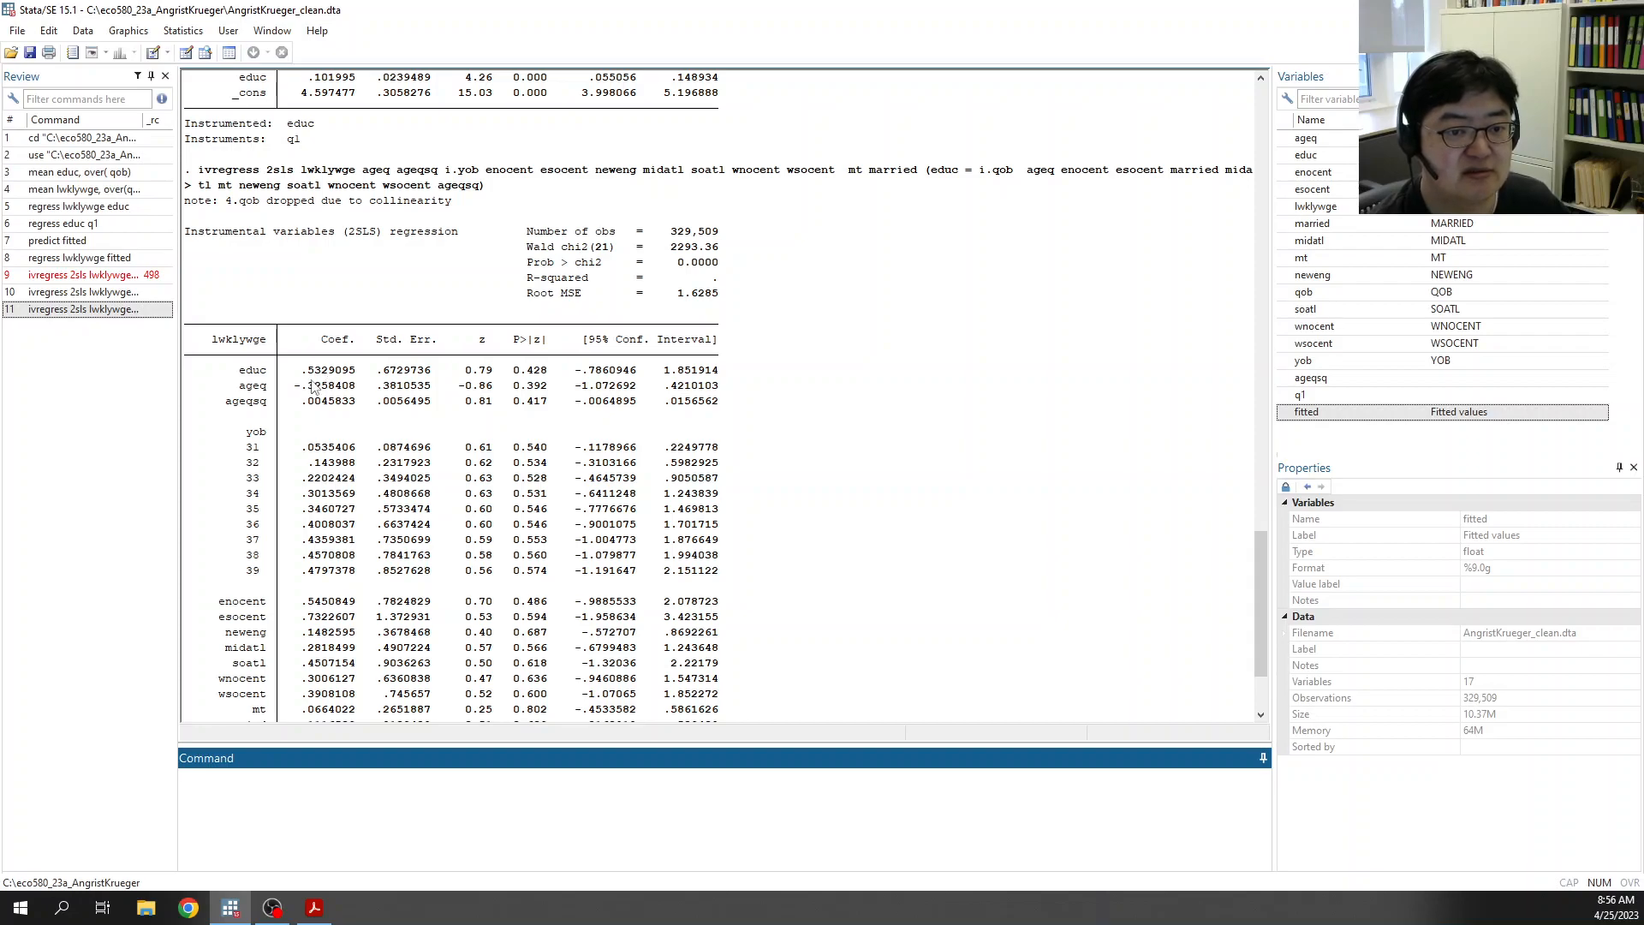
left_click_drag(302, 371, 356, 372)
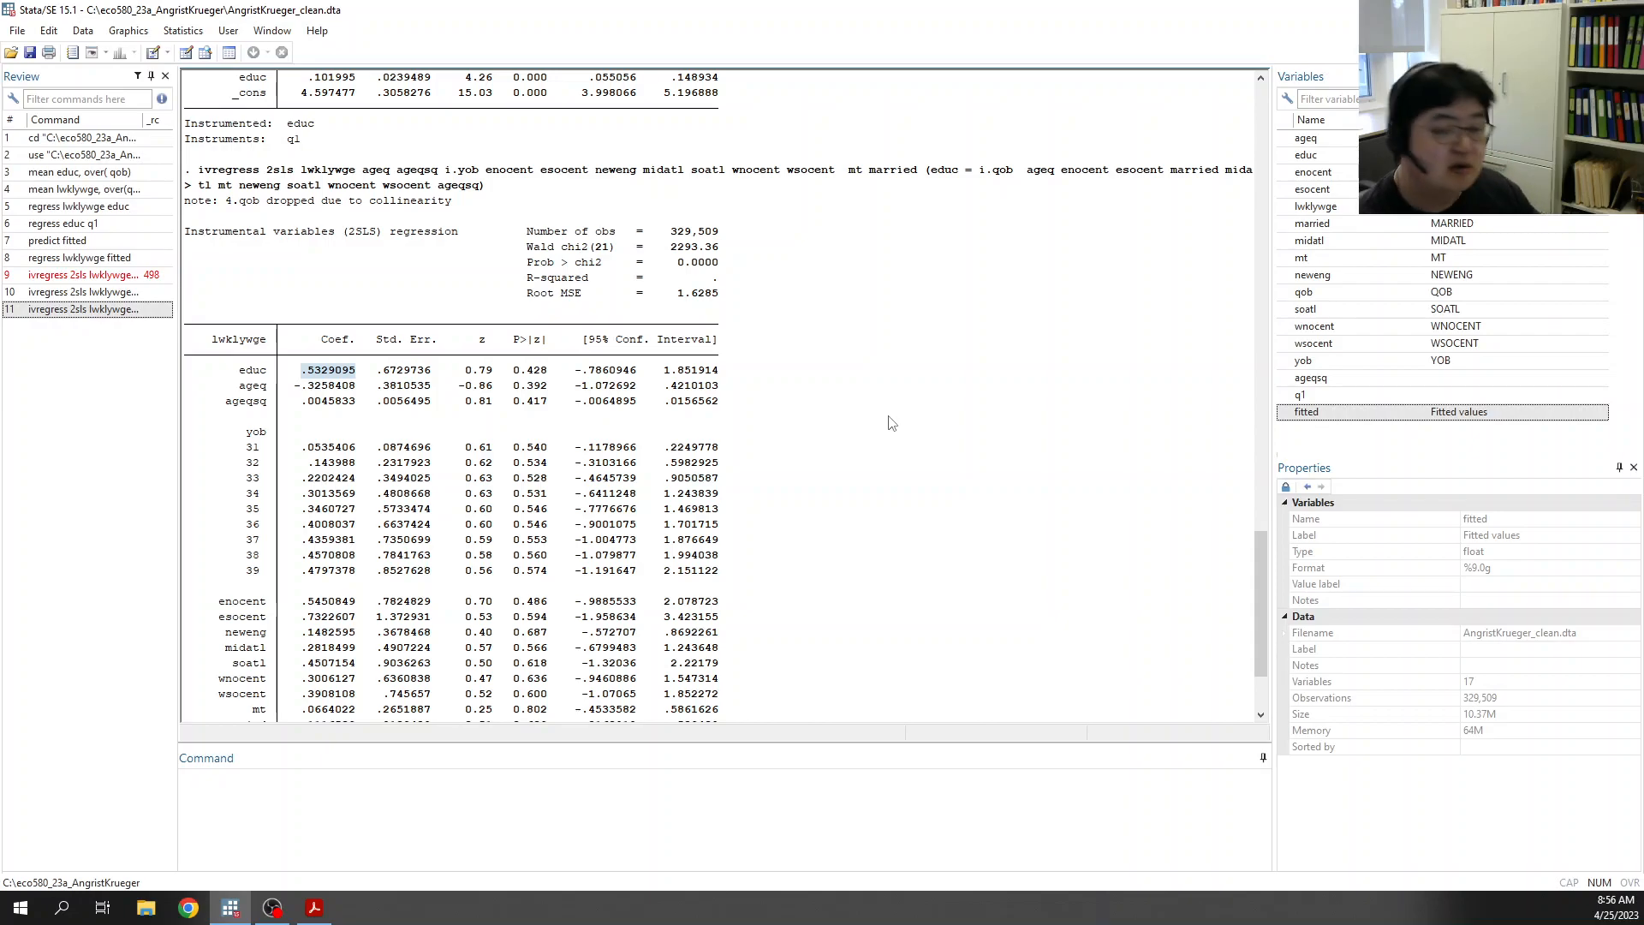
scroll(895, 347, "down", 3)
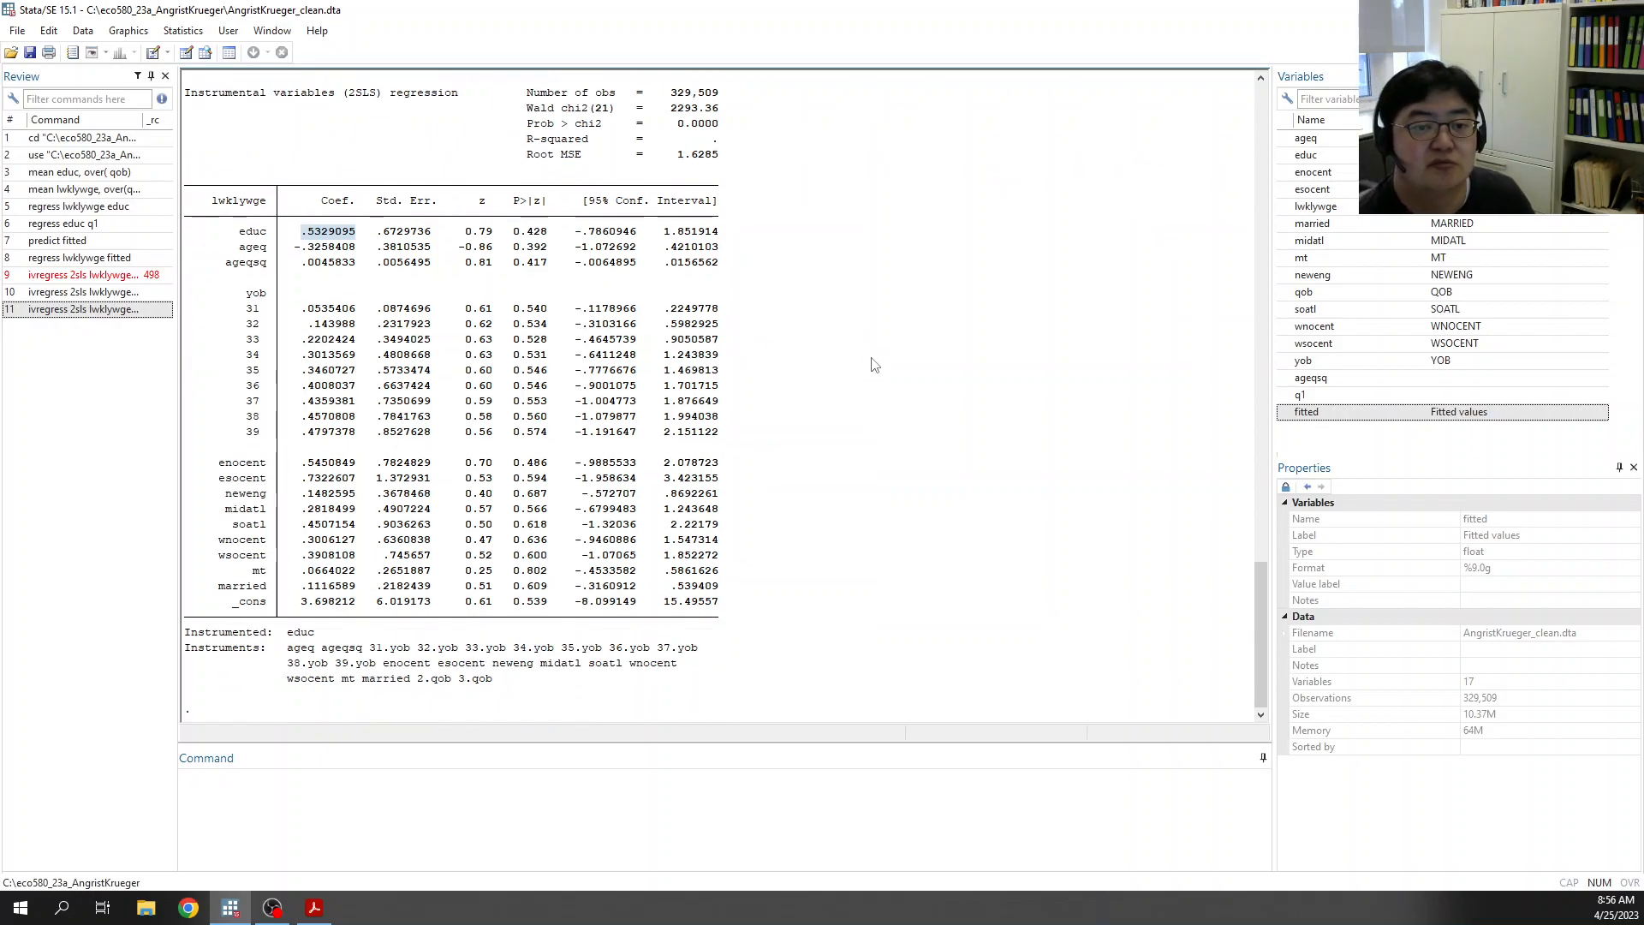
scroll(904, 397, "up", 1)
left_click(856, 373)
scroll(874, 409, "down", 1)
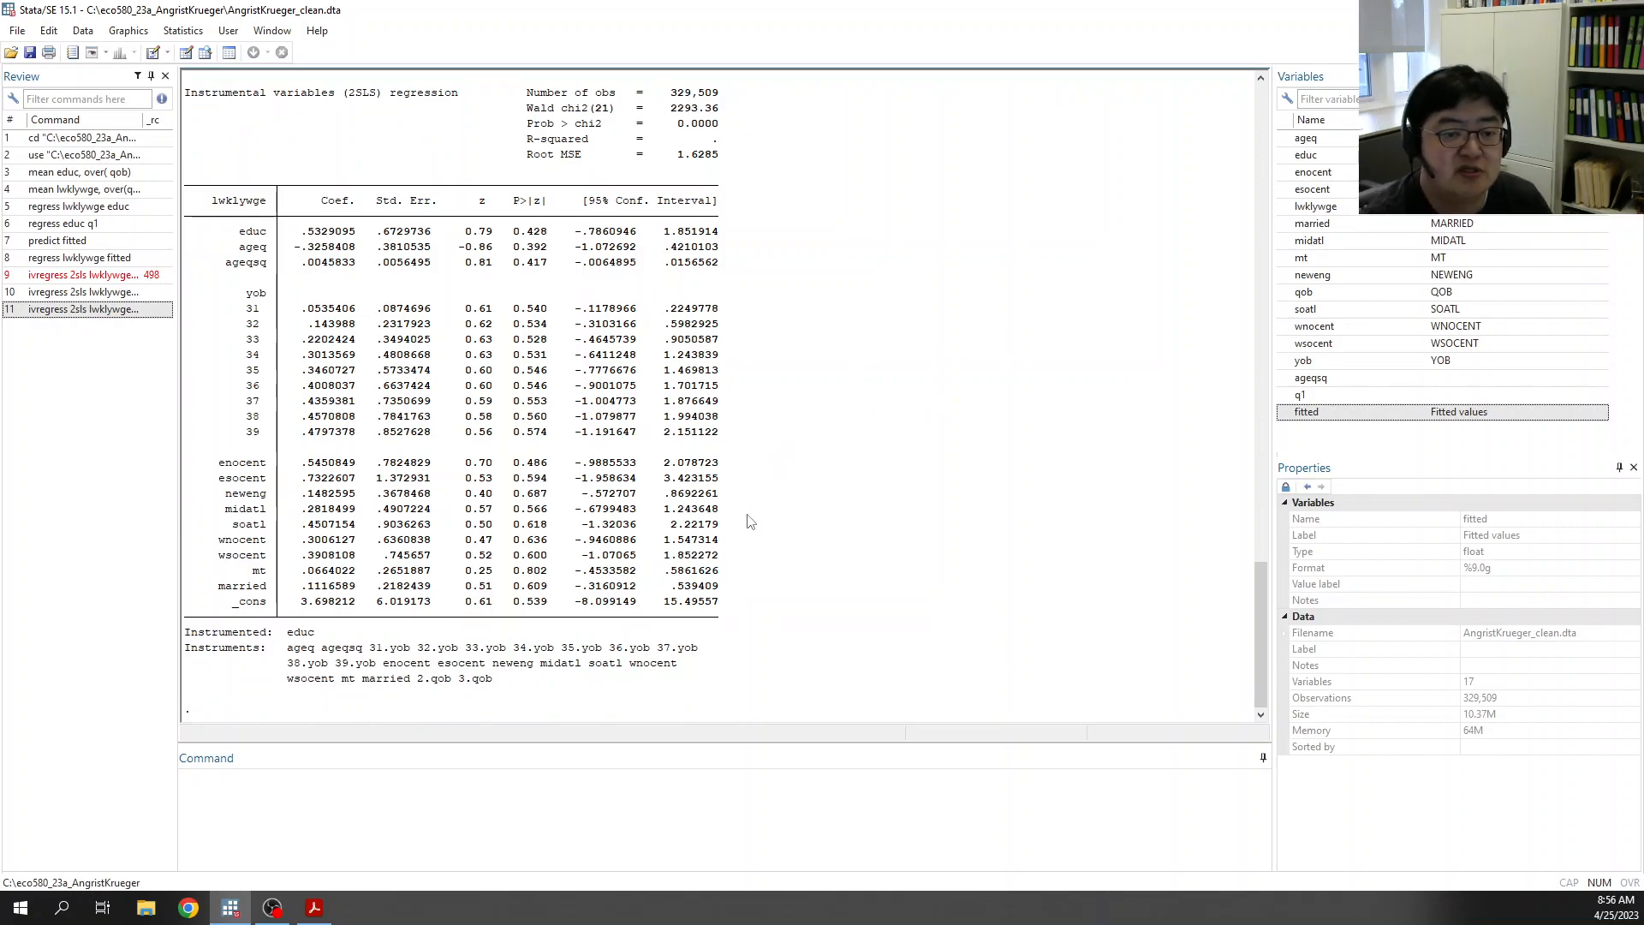
scroll(757, 527, "up", 10)
scroll(766, 548, "up", 5)
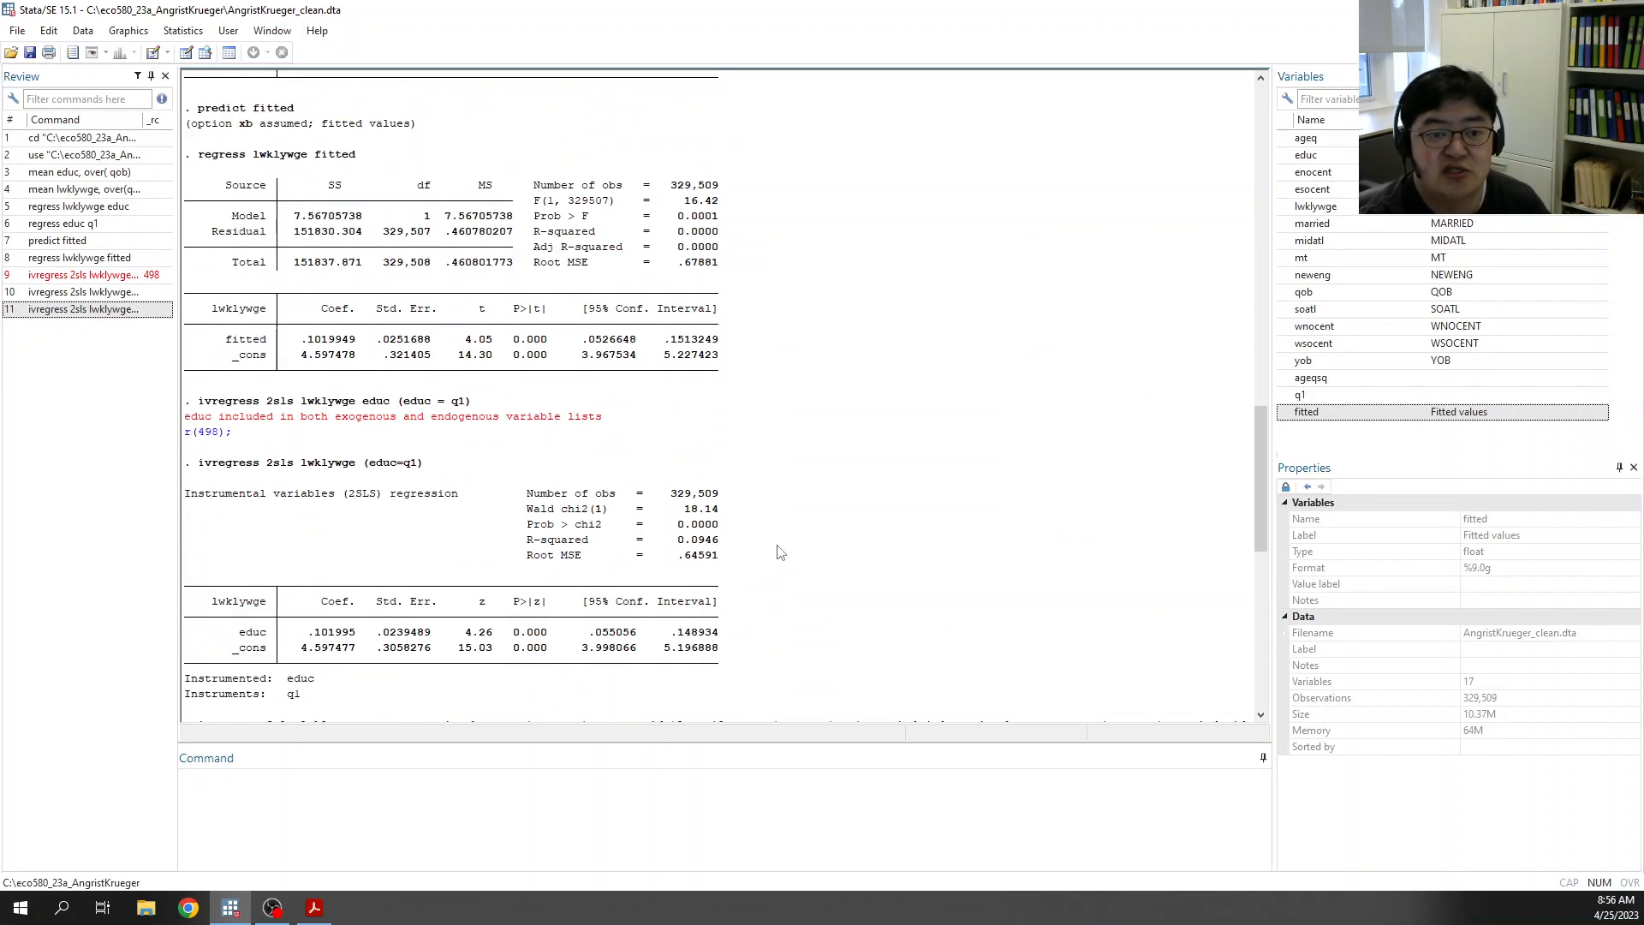
scroll(774, 550, "down", 10)
scroll(758, 555, "down", 5)
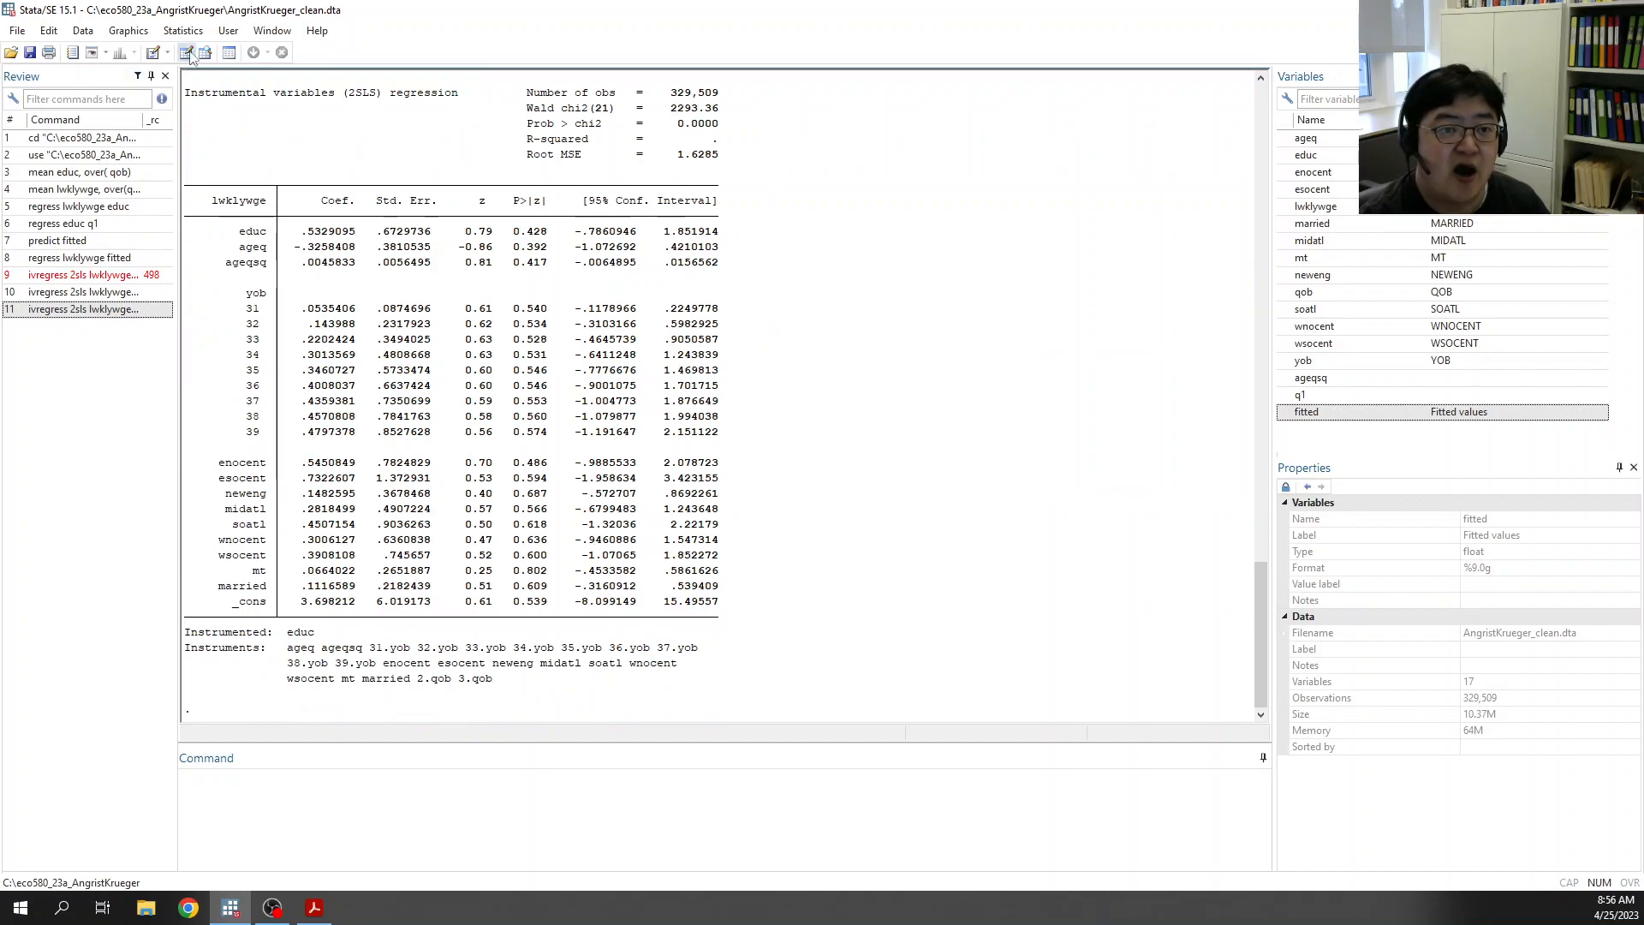
Step: Start a new do-file with the comment "/* this is to replicate Angrist and Krueger 1991 */" on its first line
left_click(153, 54)
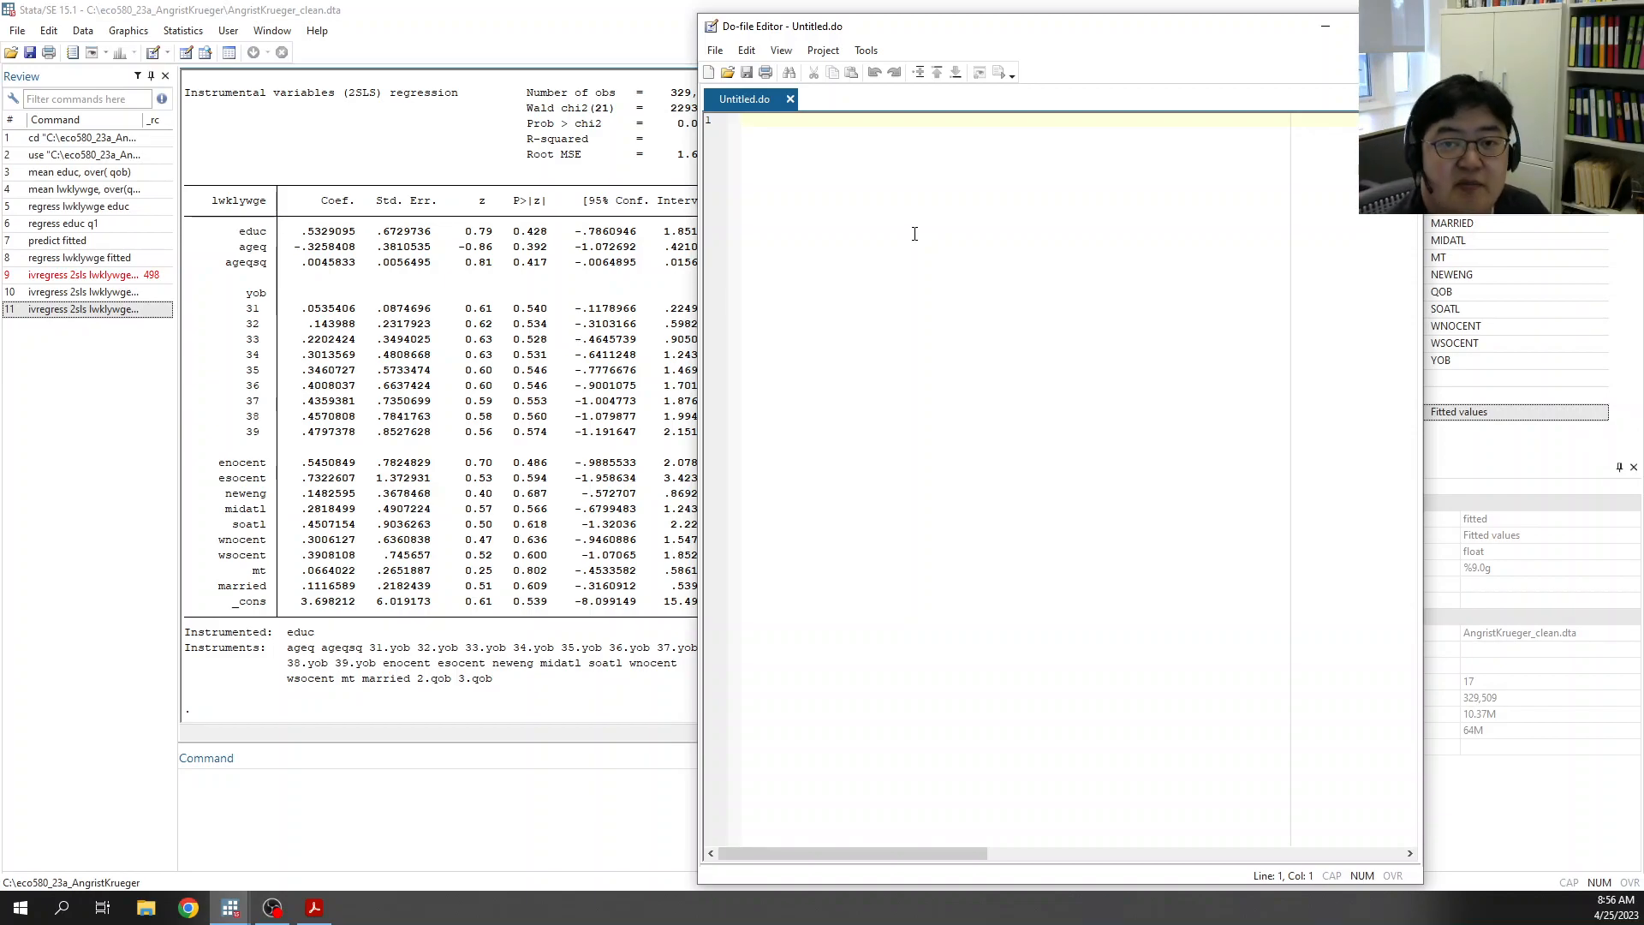
type("/* ")
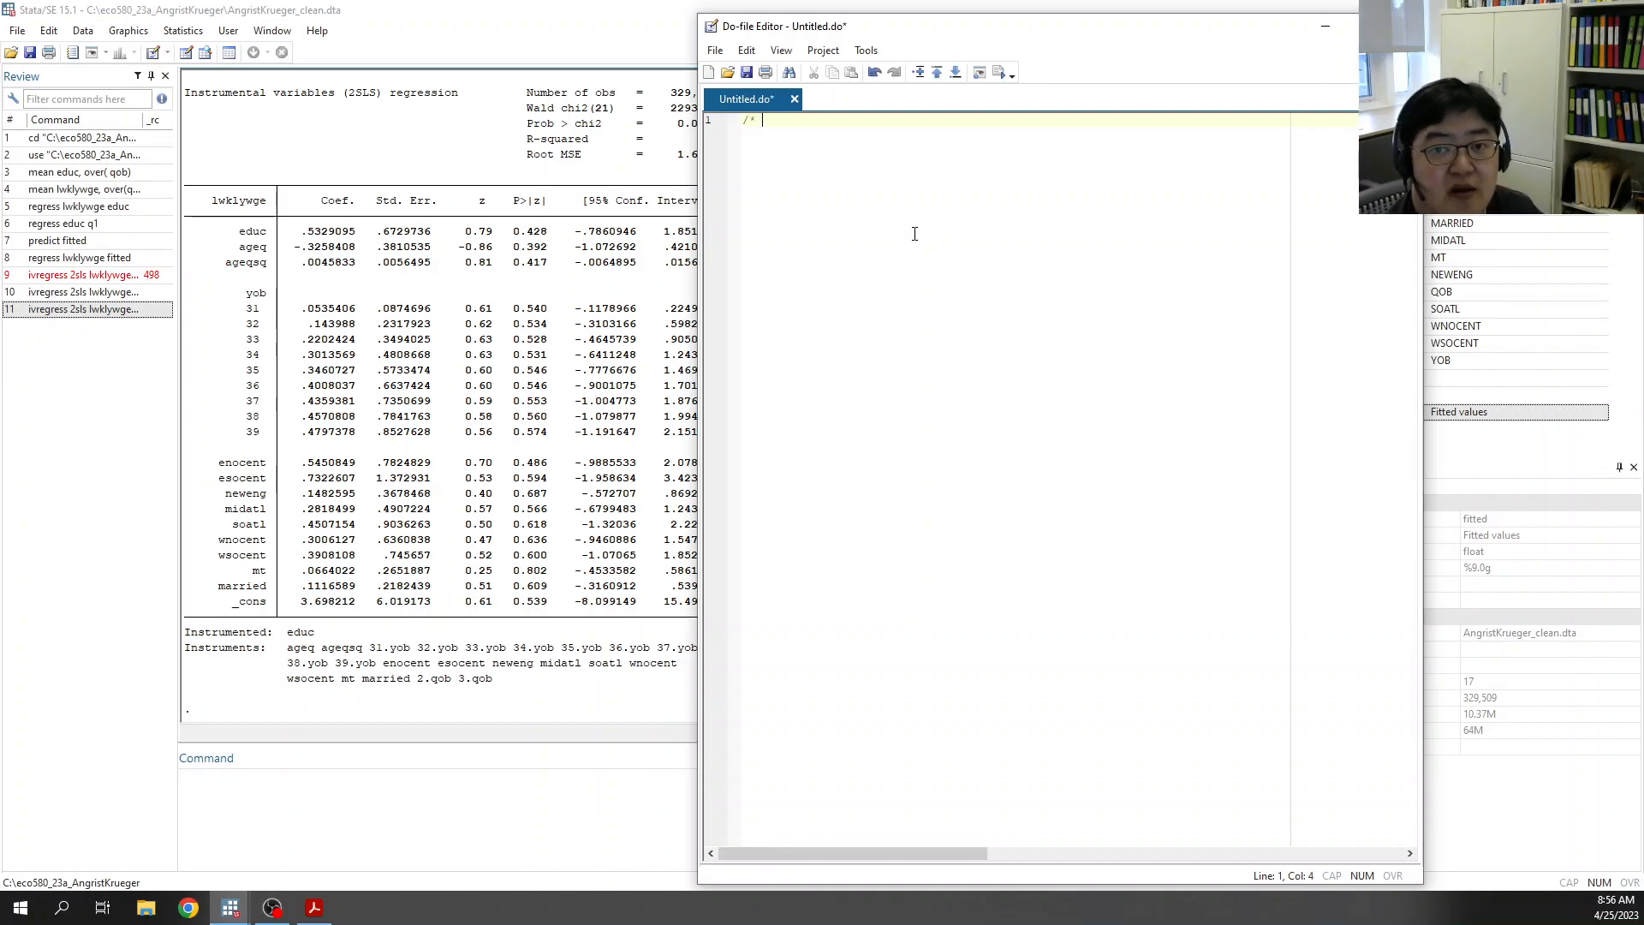
type("this is to replica")
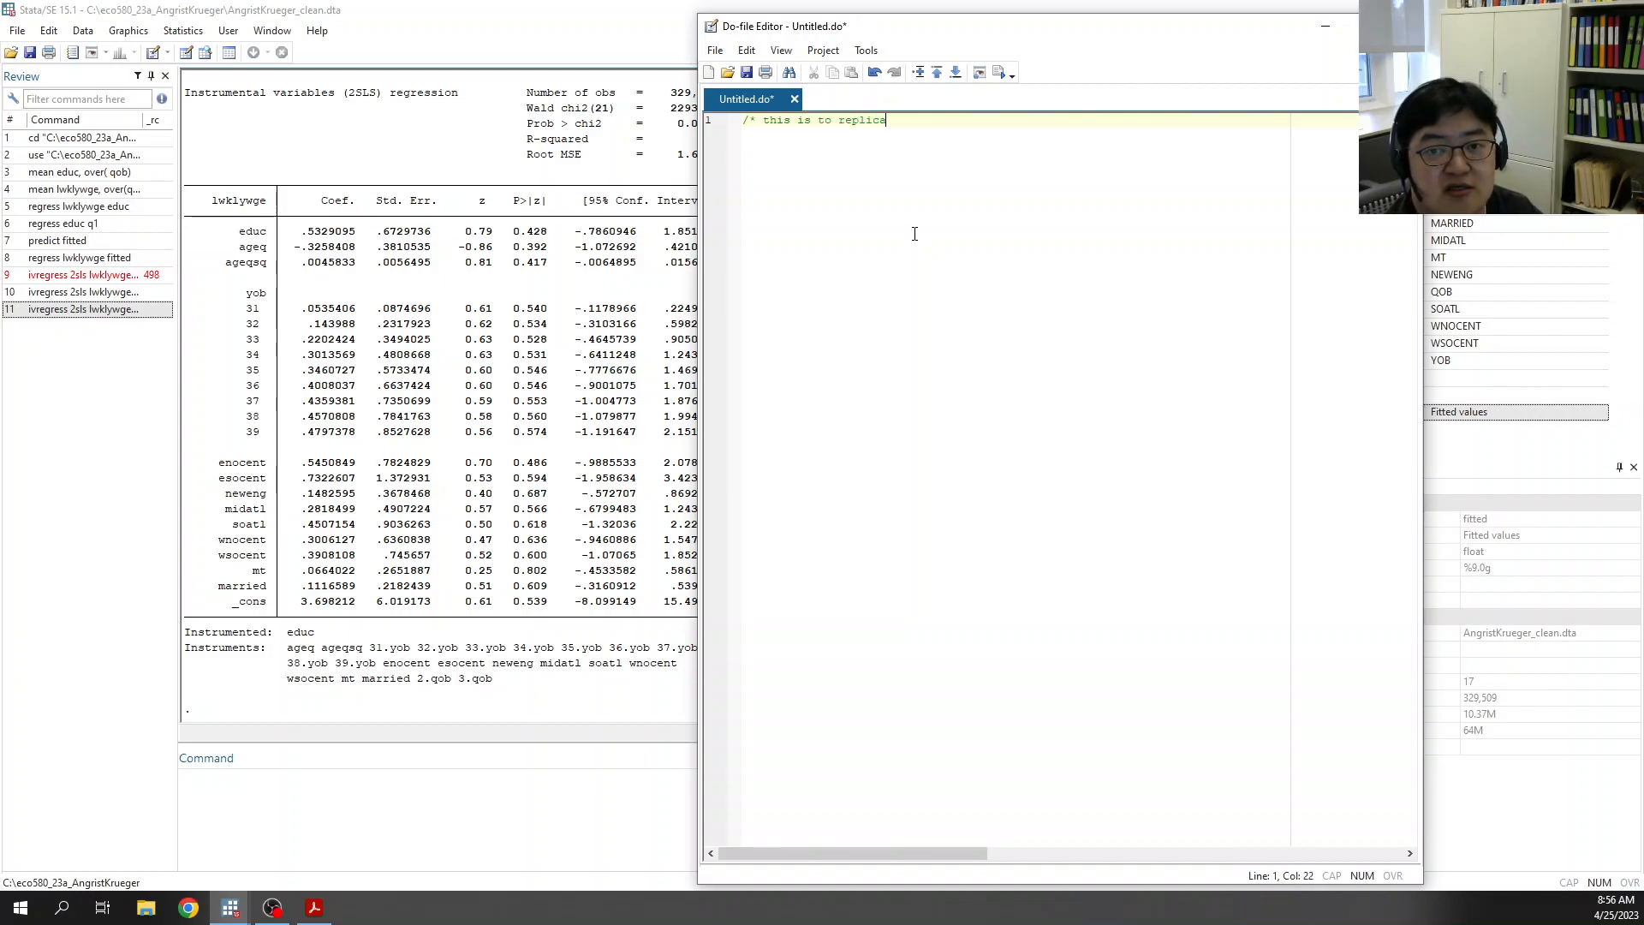
type("te Angrist an")
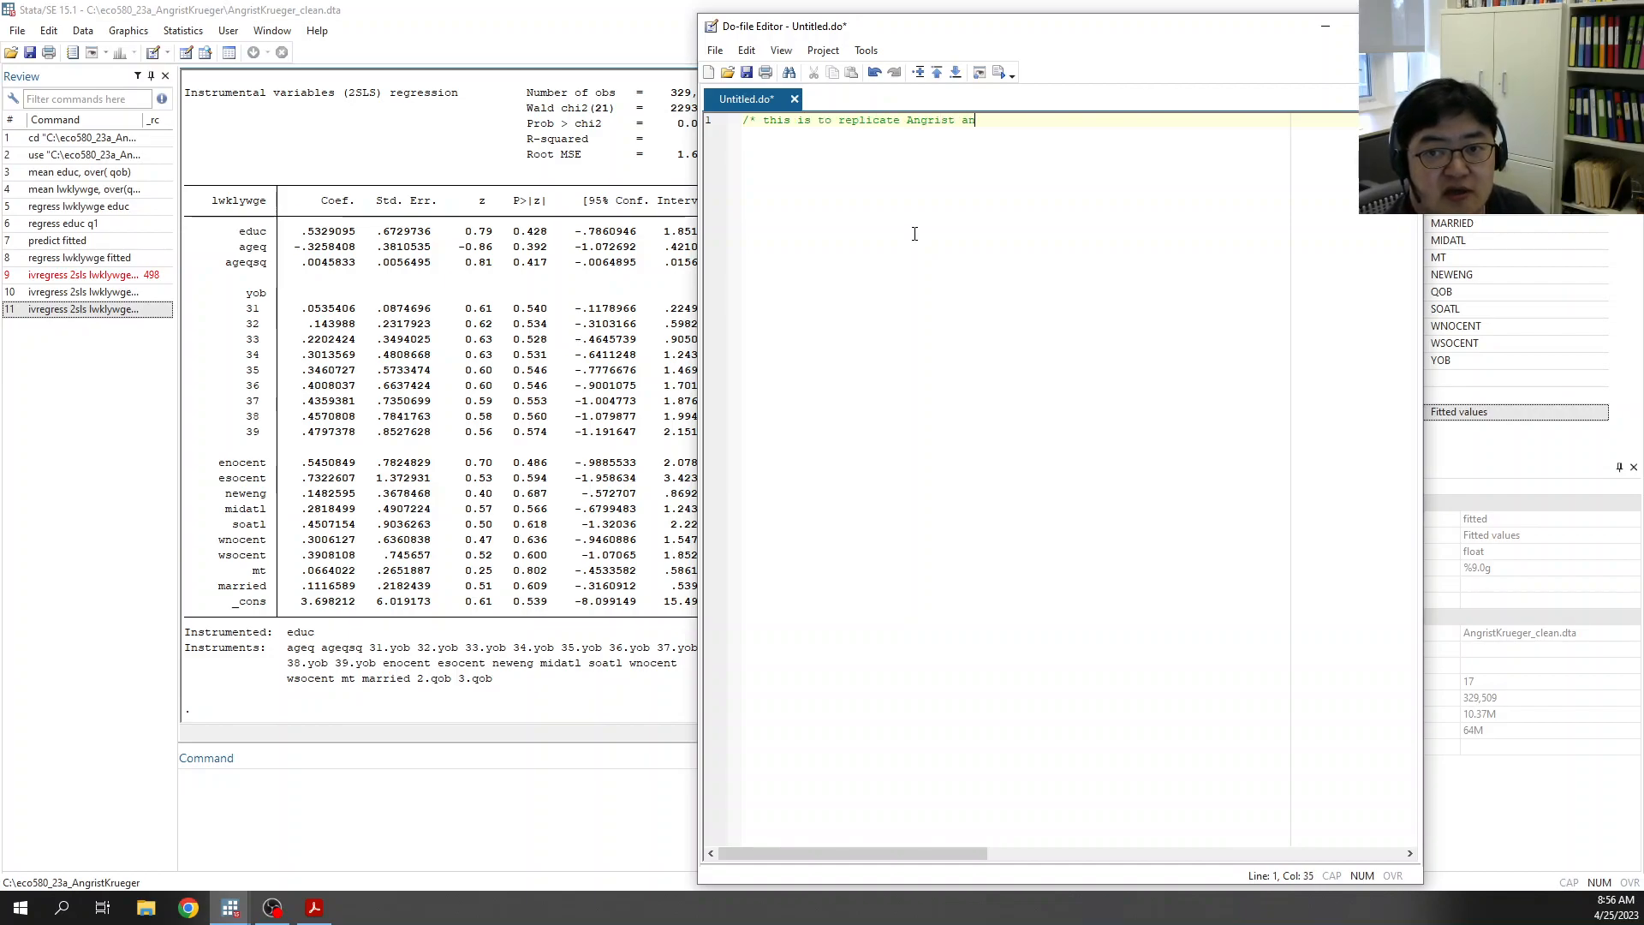
type("d Krueger")
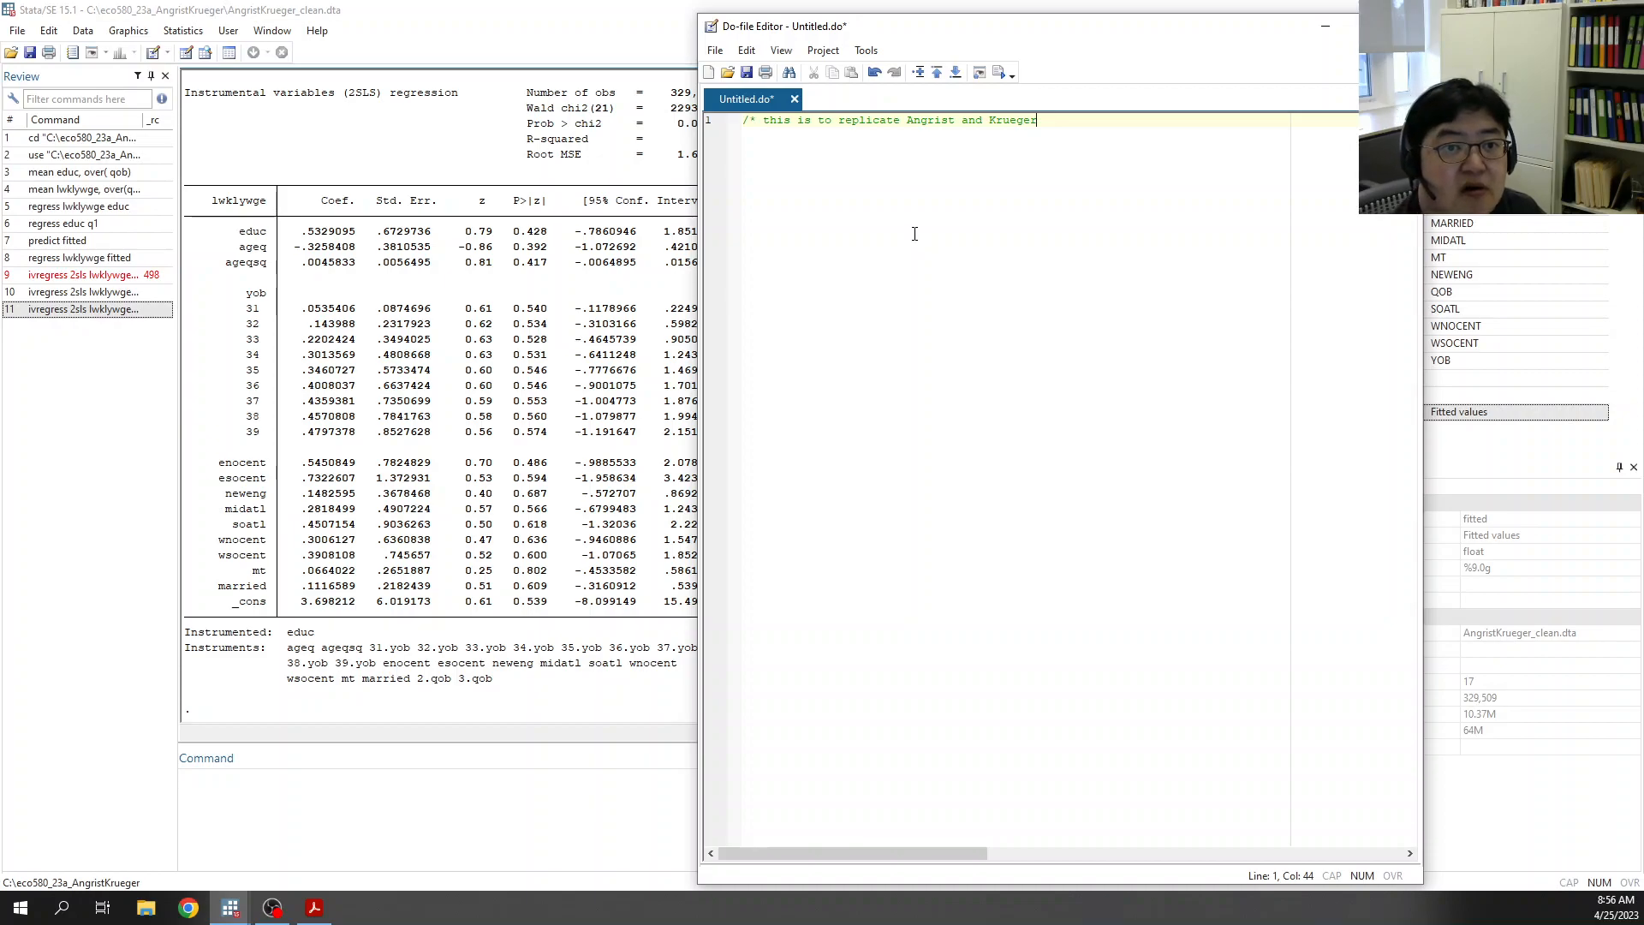
type(" 1991")
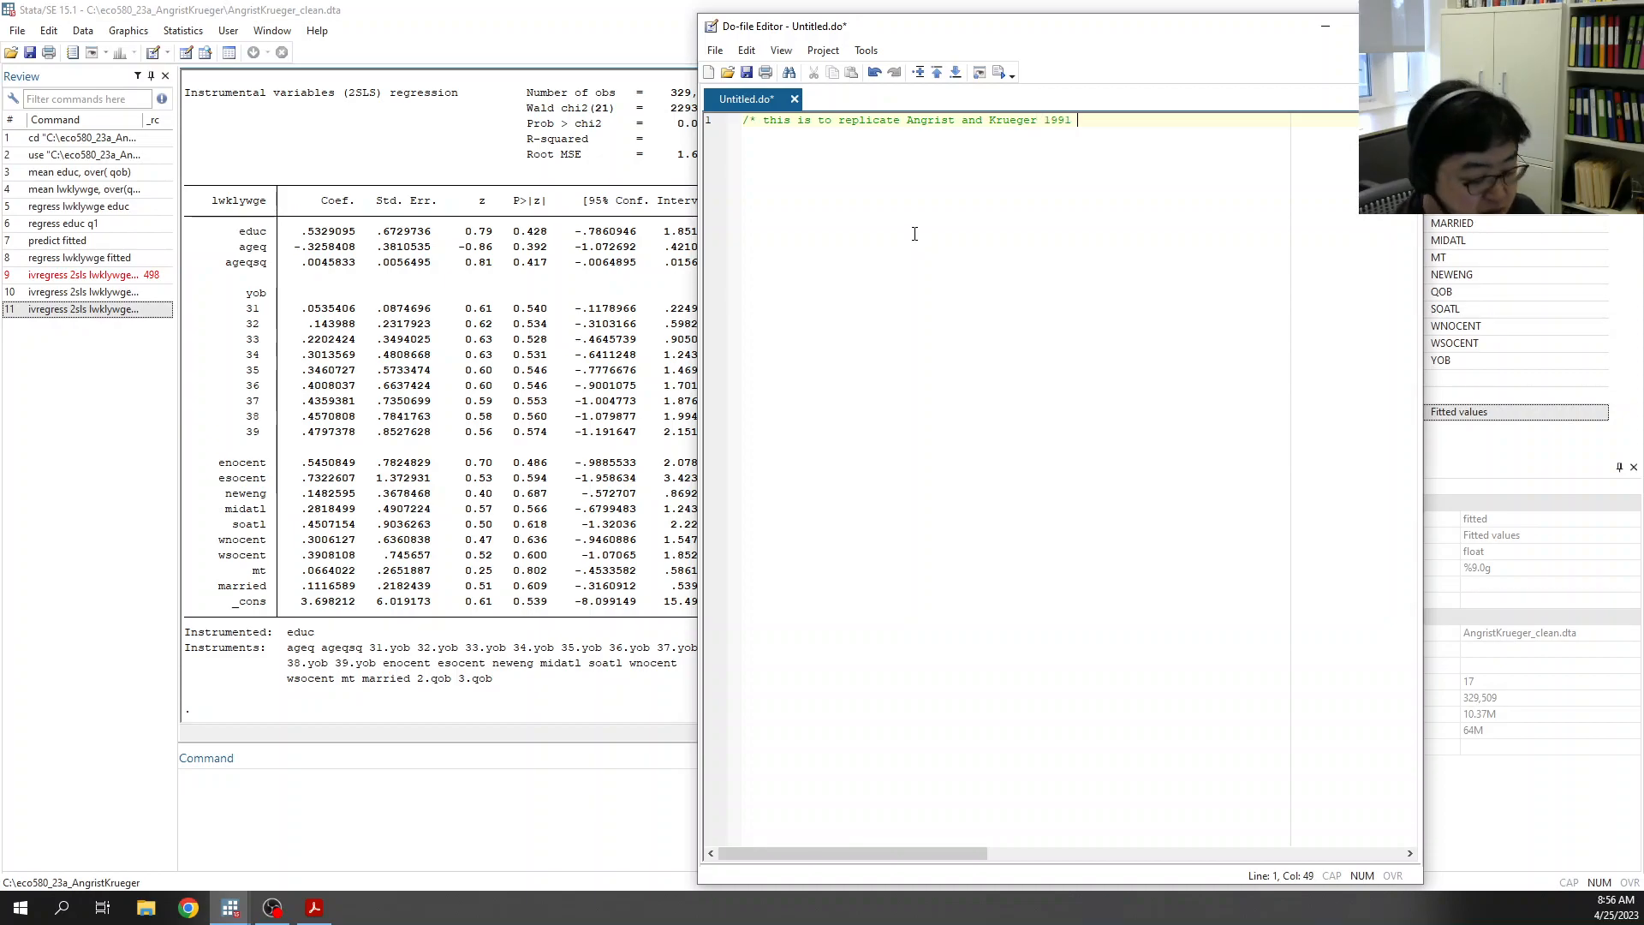
type(" */")
key("Return")
key("Return")
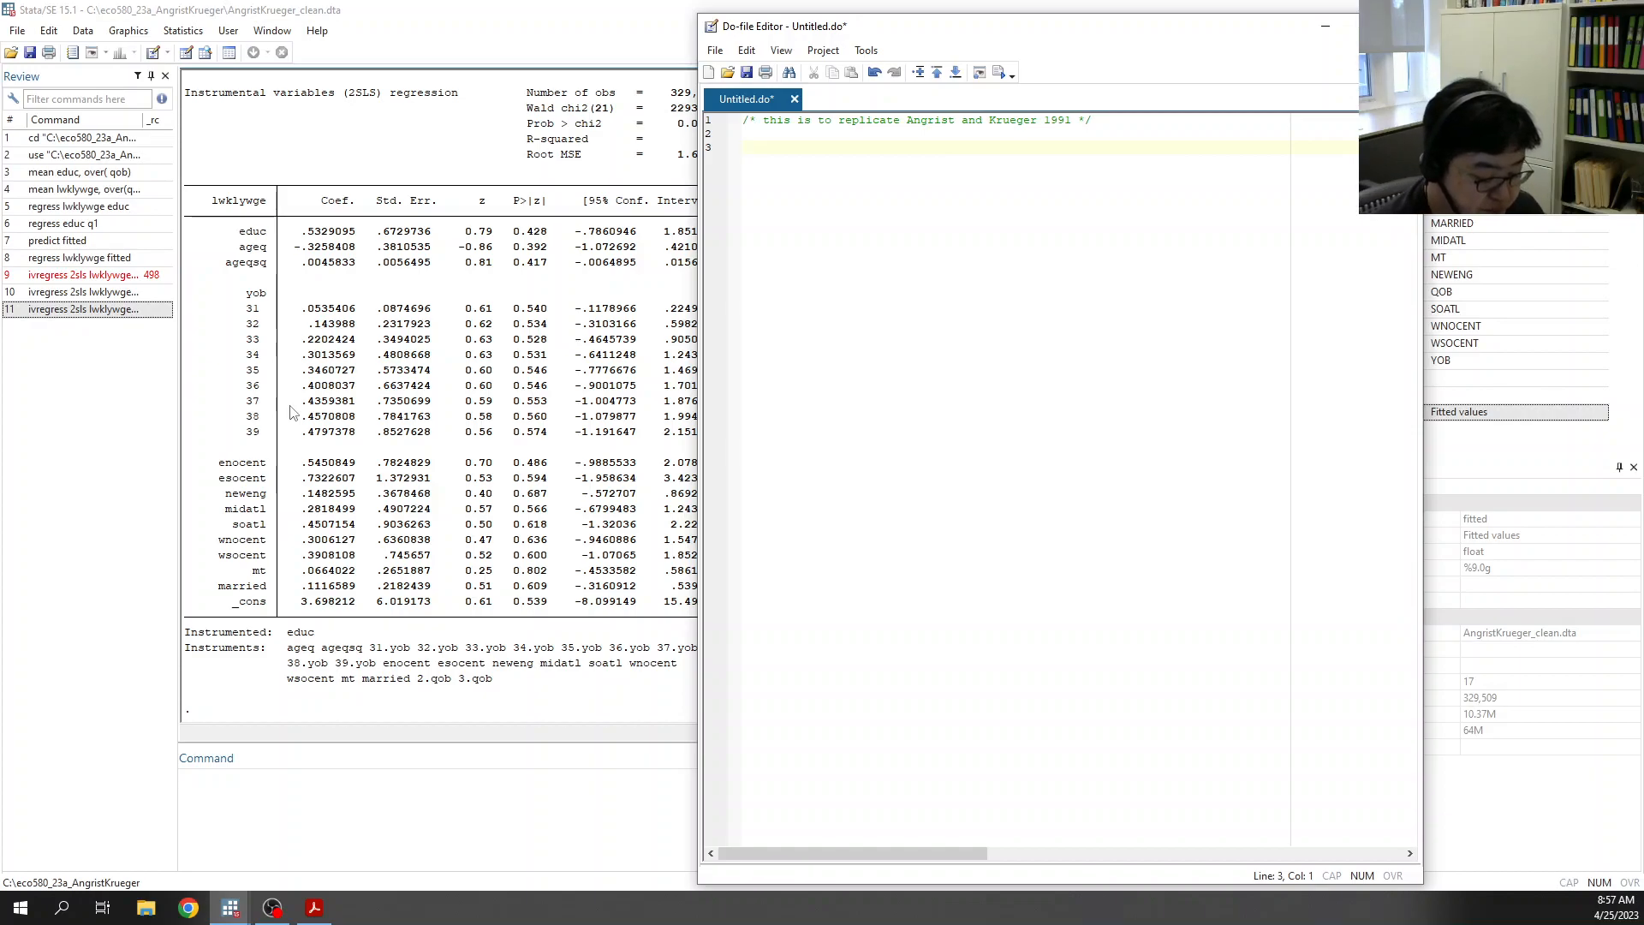
Step: Write the comment "/* define commonly used variables as a group */" on line 3 of the do-file
type("/* def")
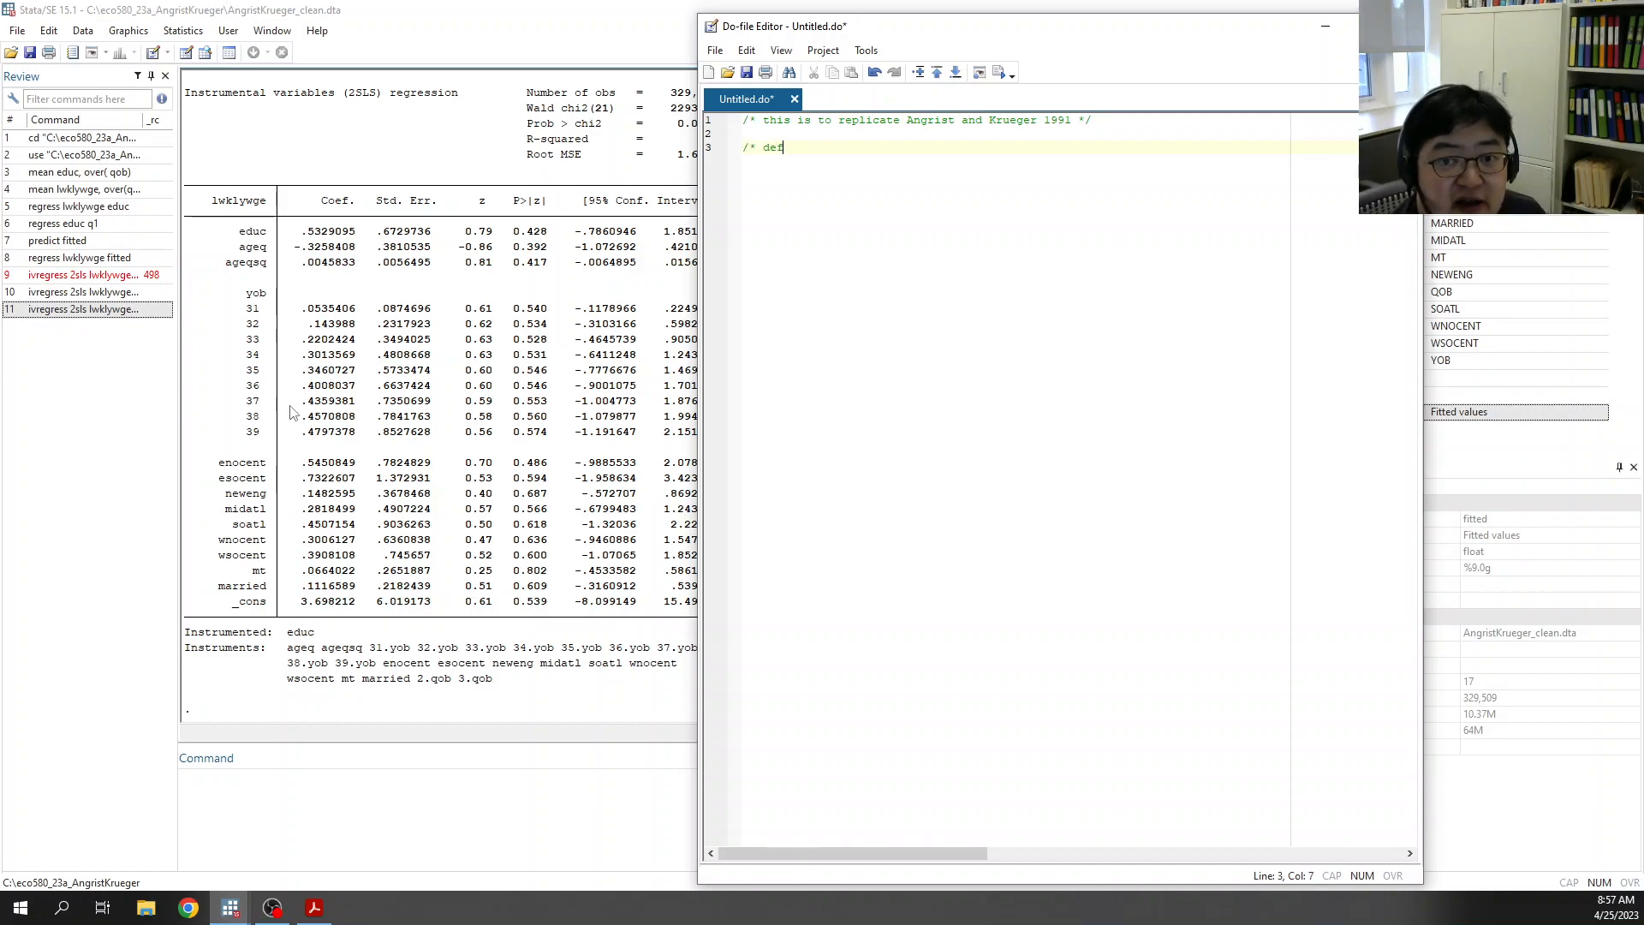
type("ine commonly use set c")
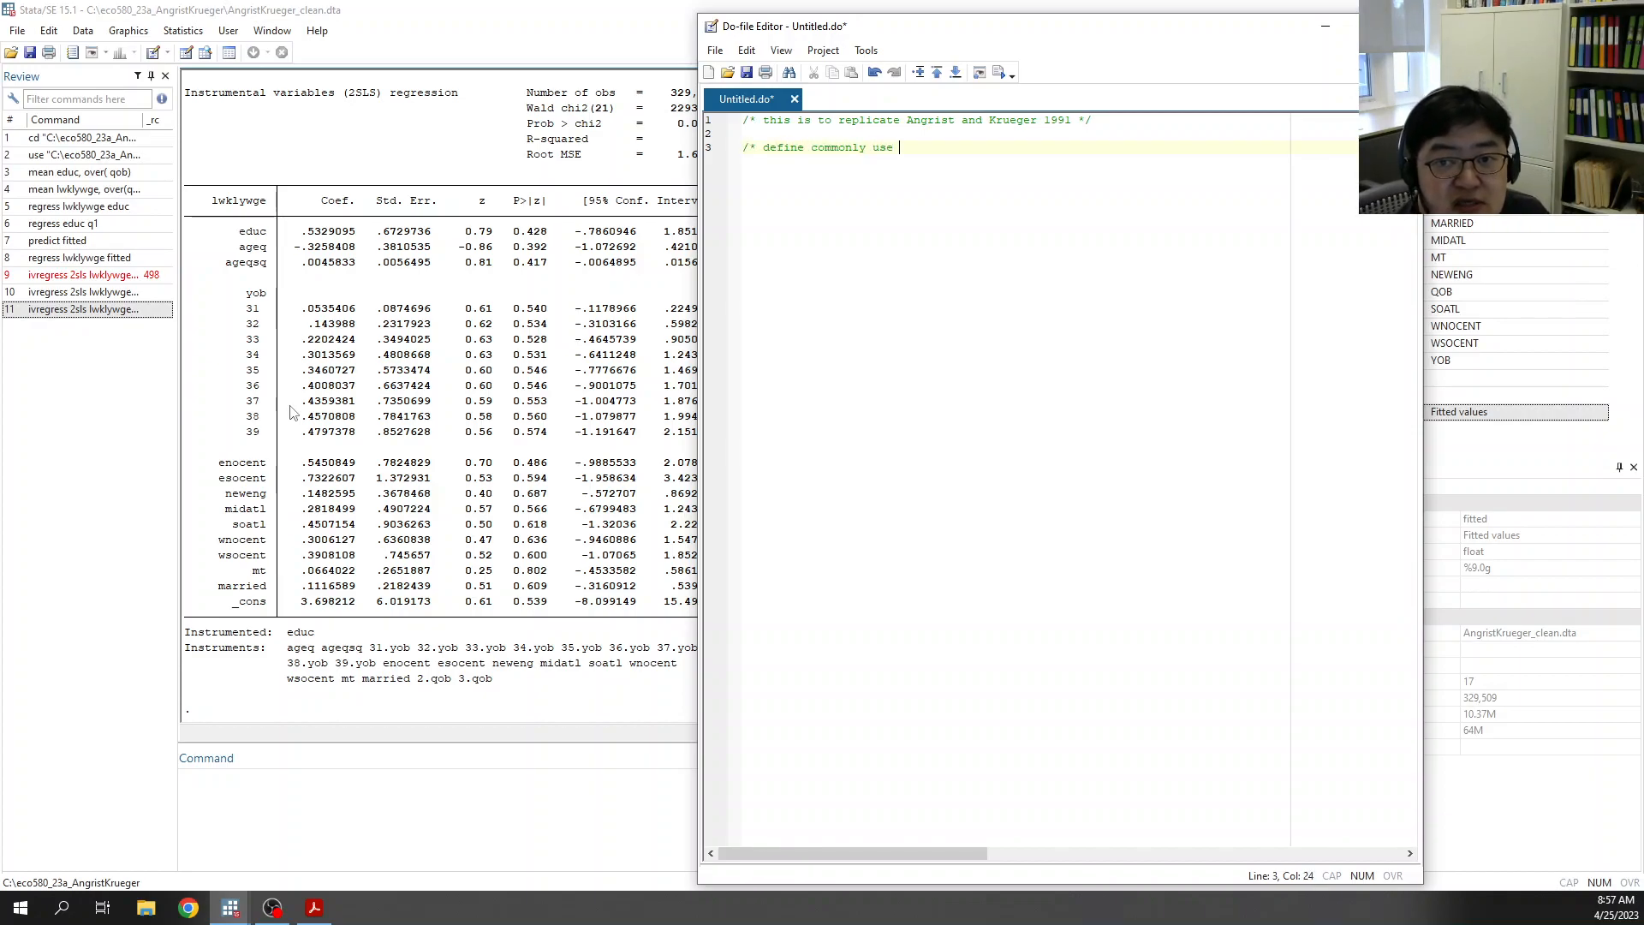
key("BackSpace")
key("BackSpace")
key("BackSpace")
key("BackSpace")
key("BackSpace")
key("BackSpace")
key("BackSpace")
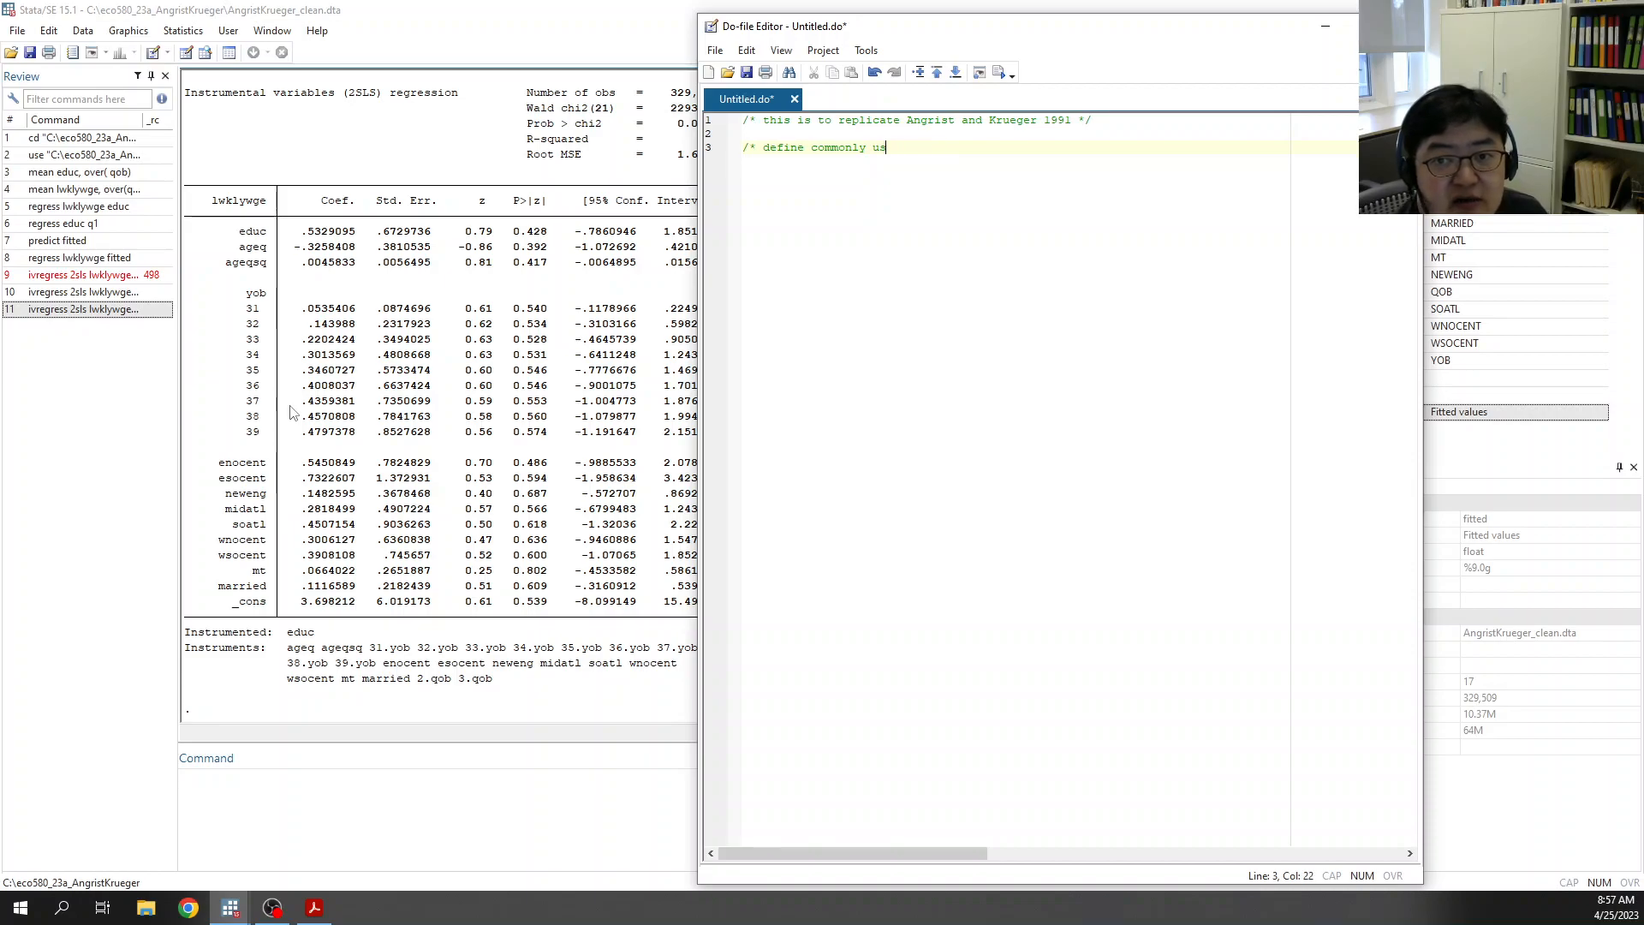
type("ed varia")
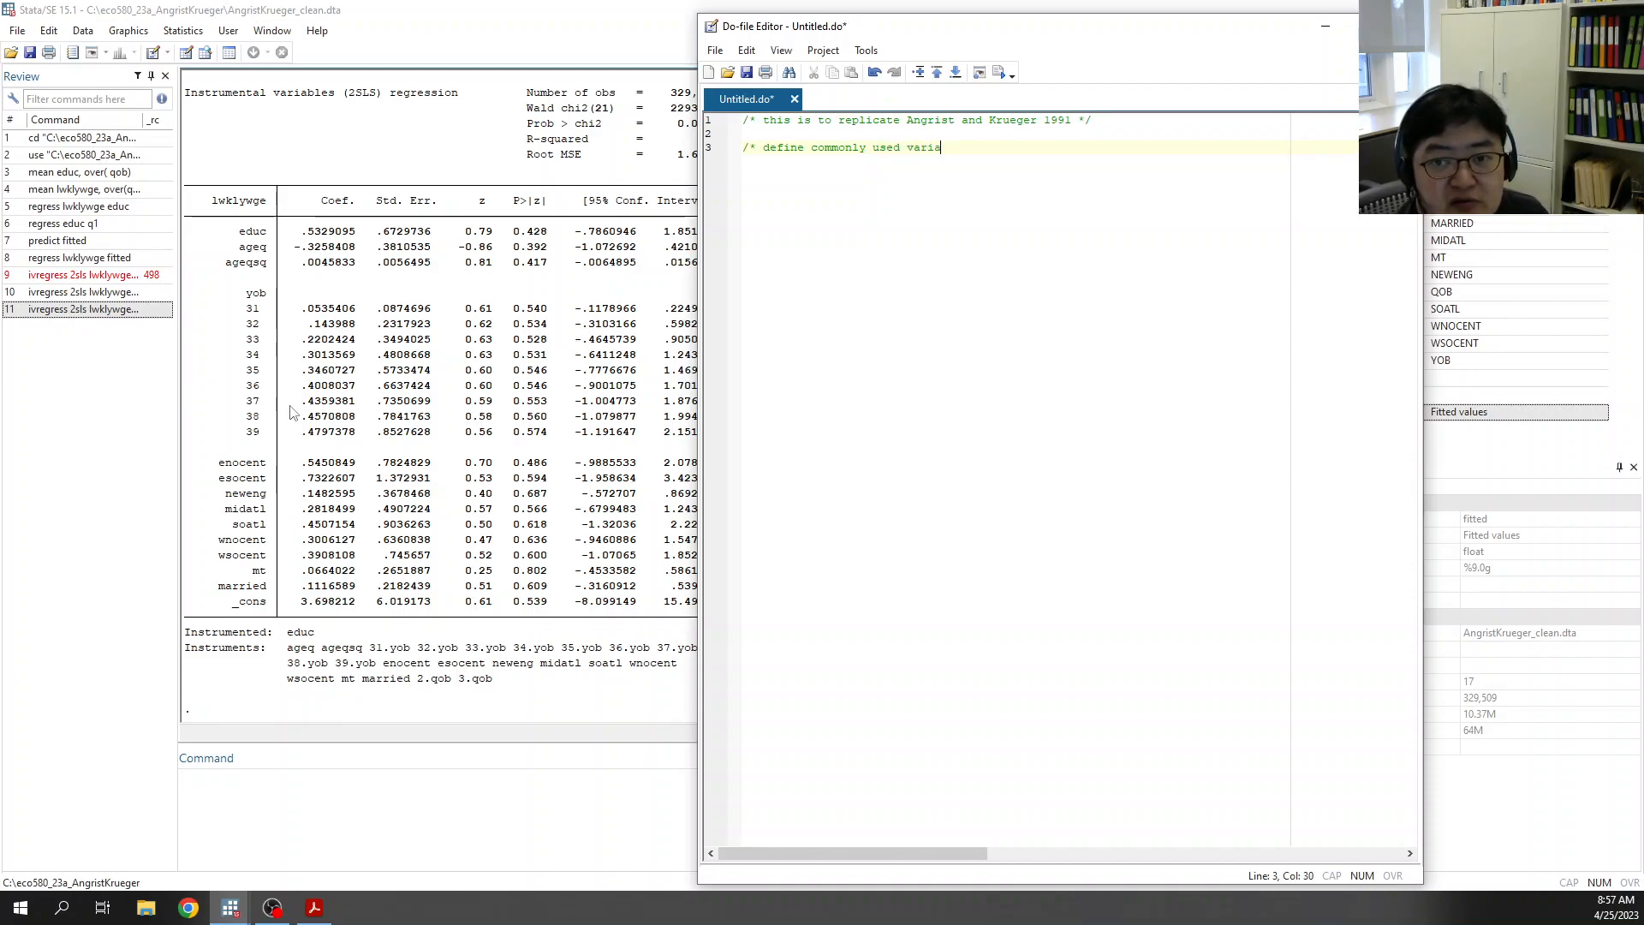
type("bles as ")
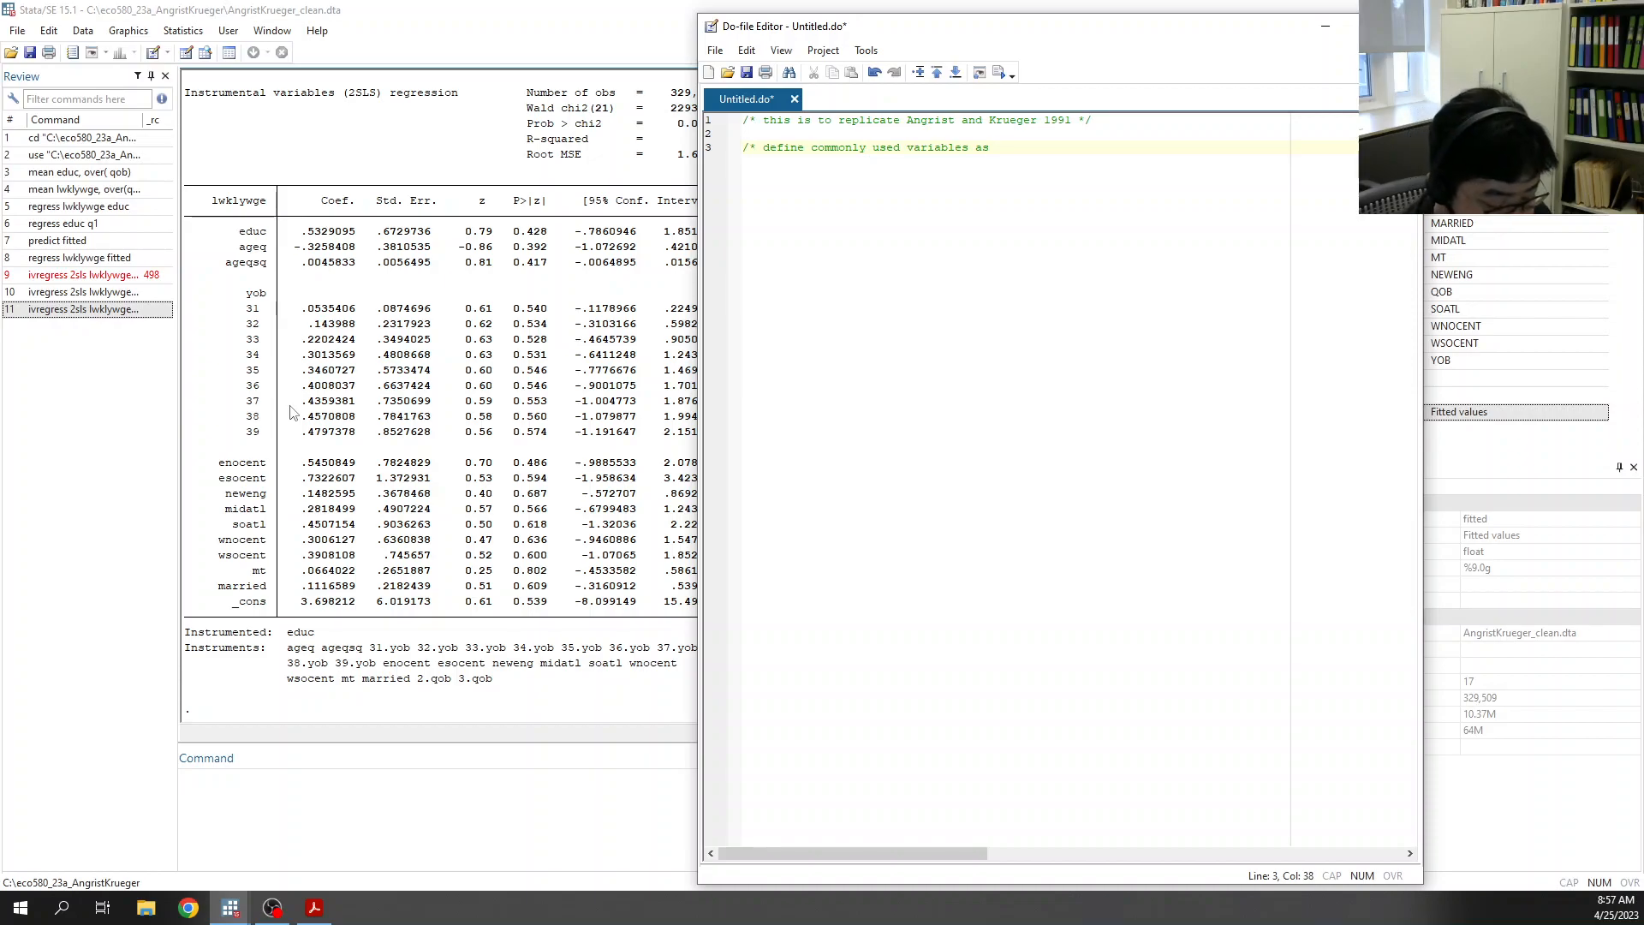
type("a group ")
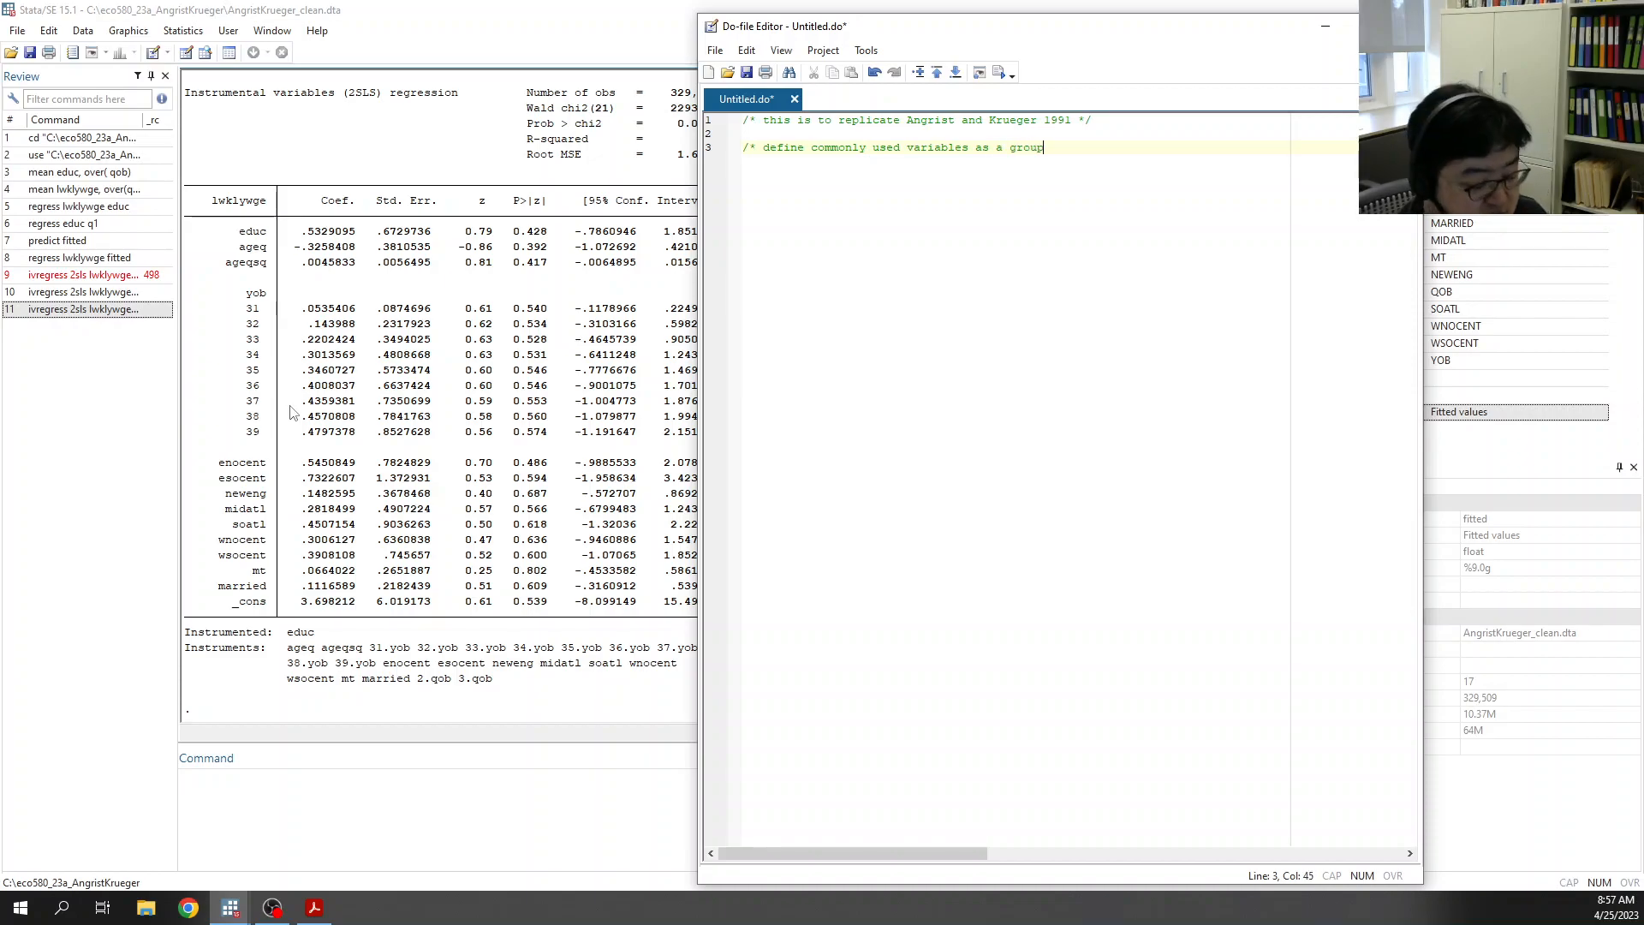
type("*/")
key("Return")
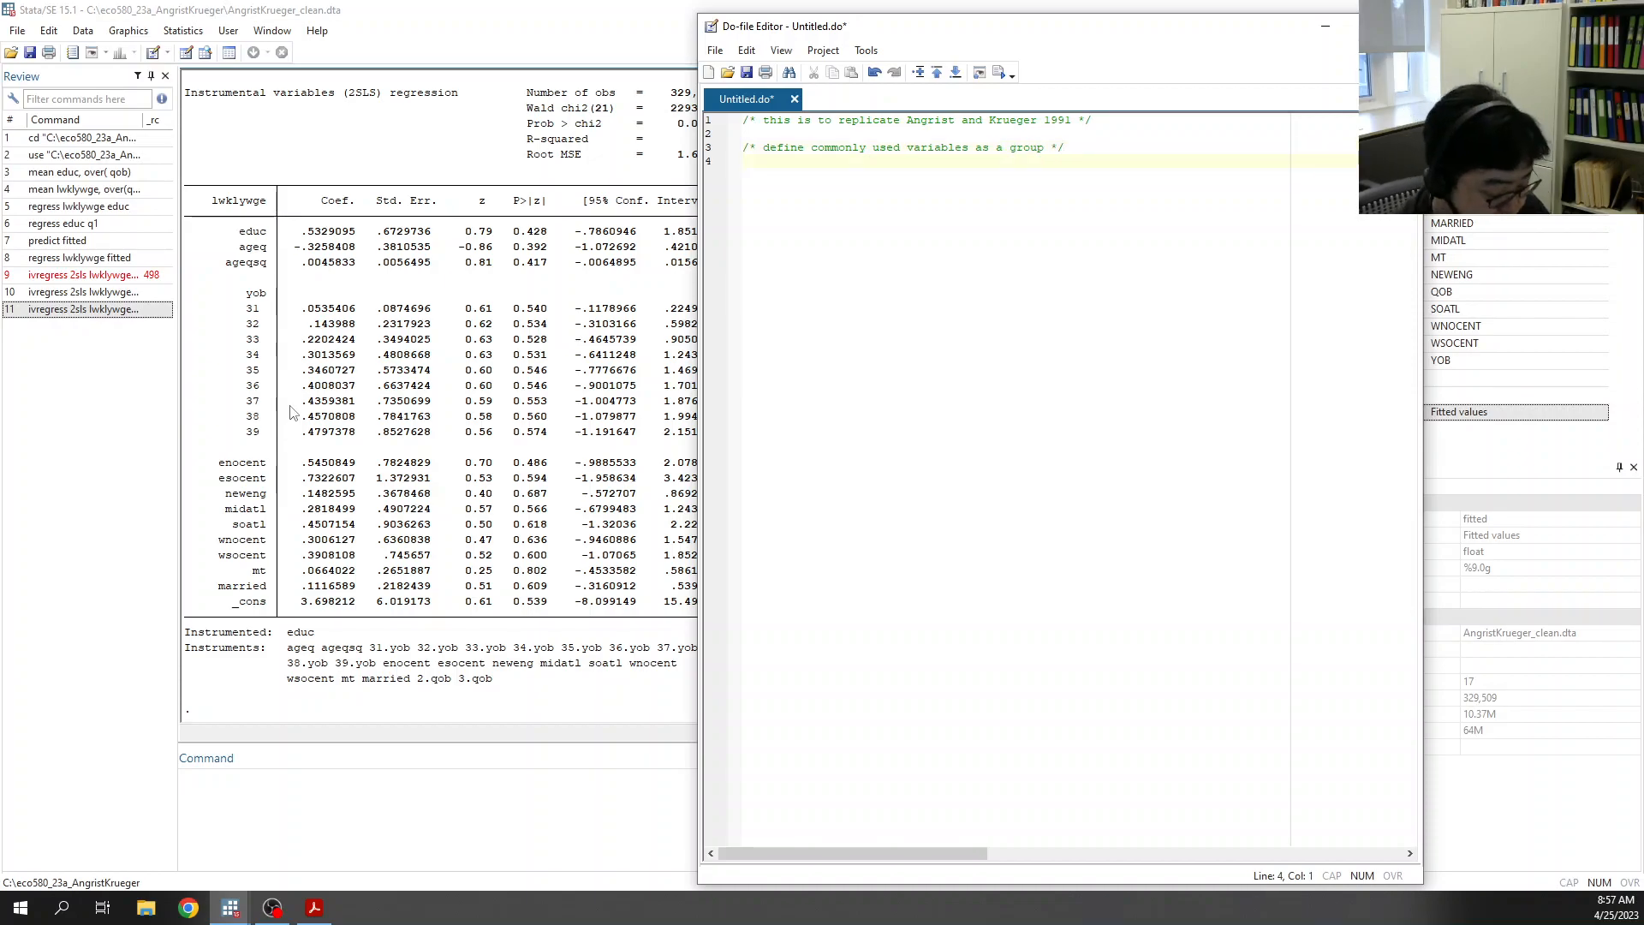
Step: Begin a local macro definition named x1, without quotes around the name, below the second comment
type("local")
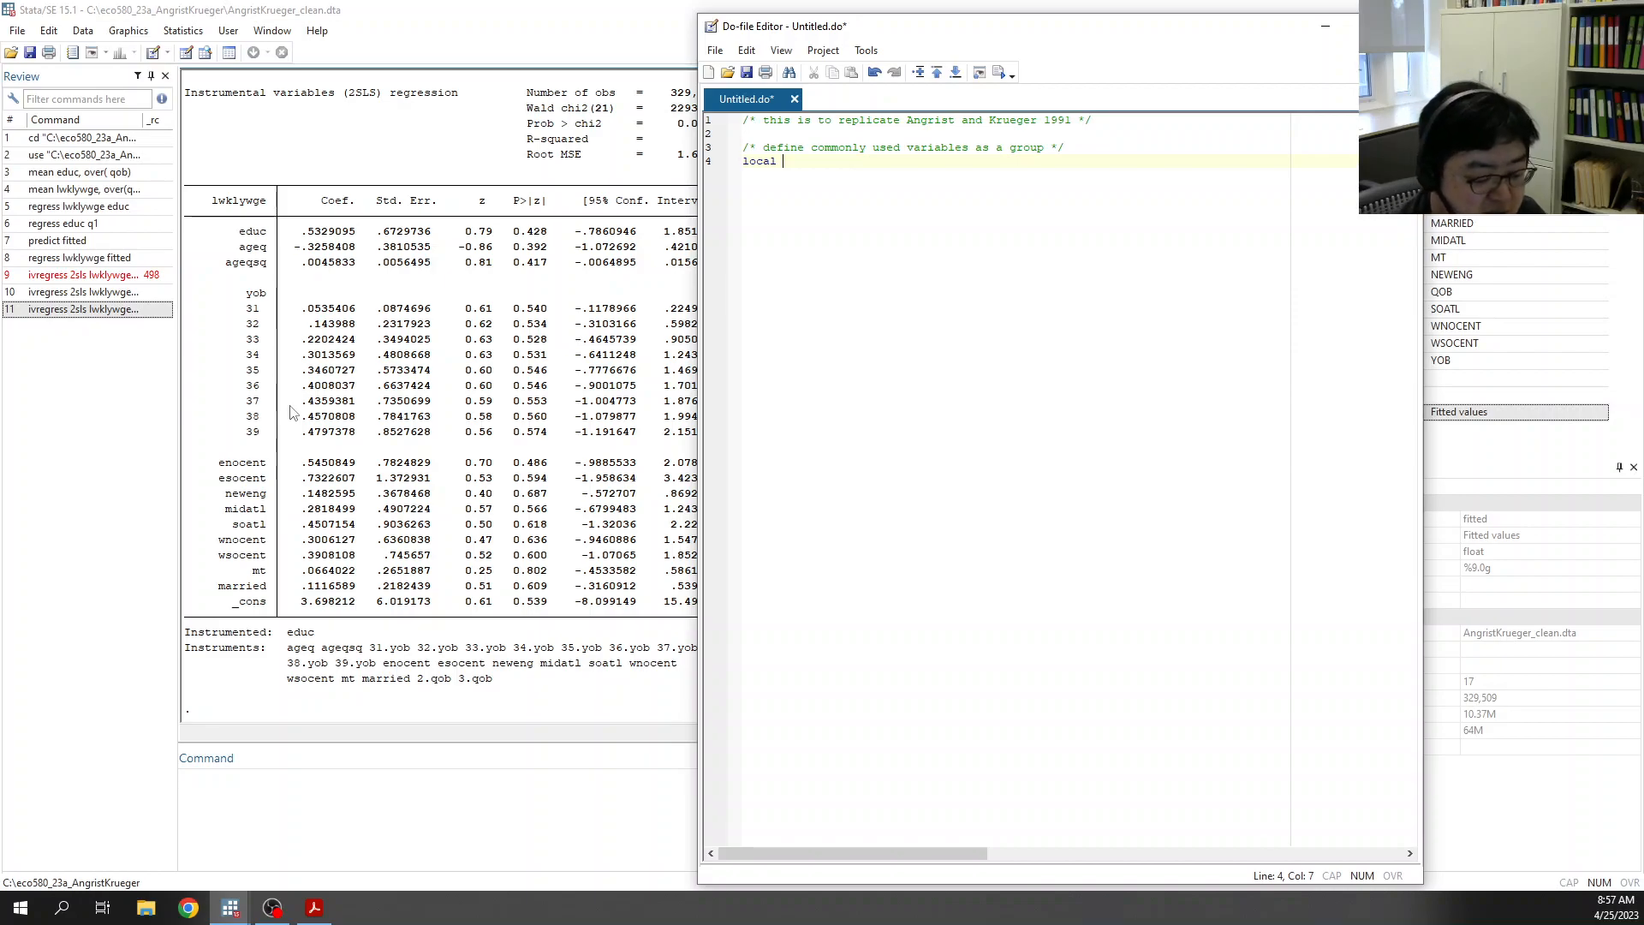
type("'xl")
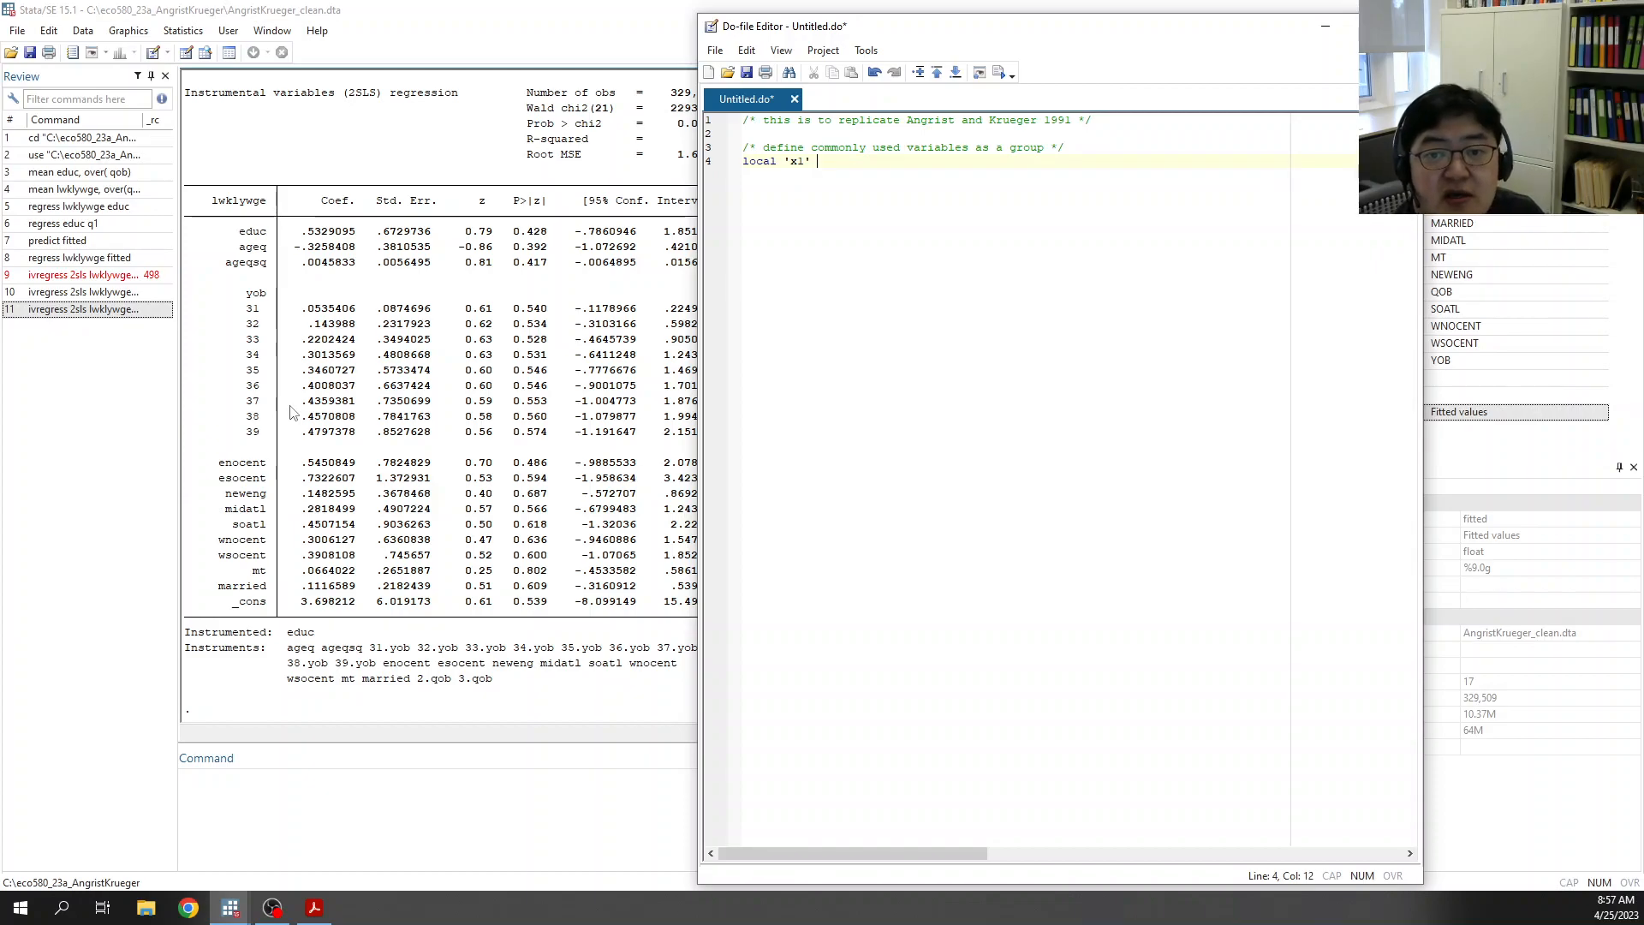
key("BackSpace")
key("BackSpace")
key("BackSpace")
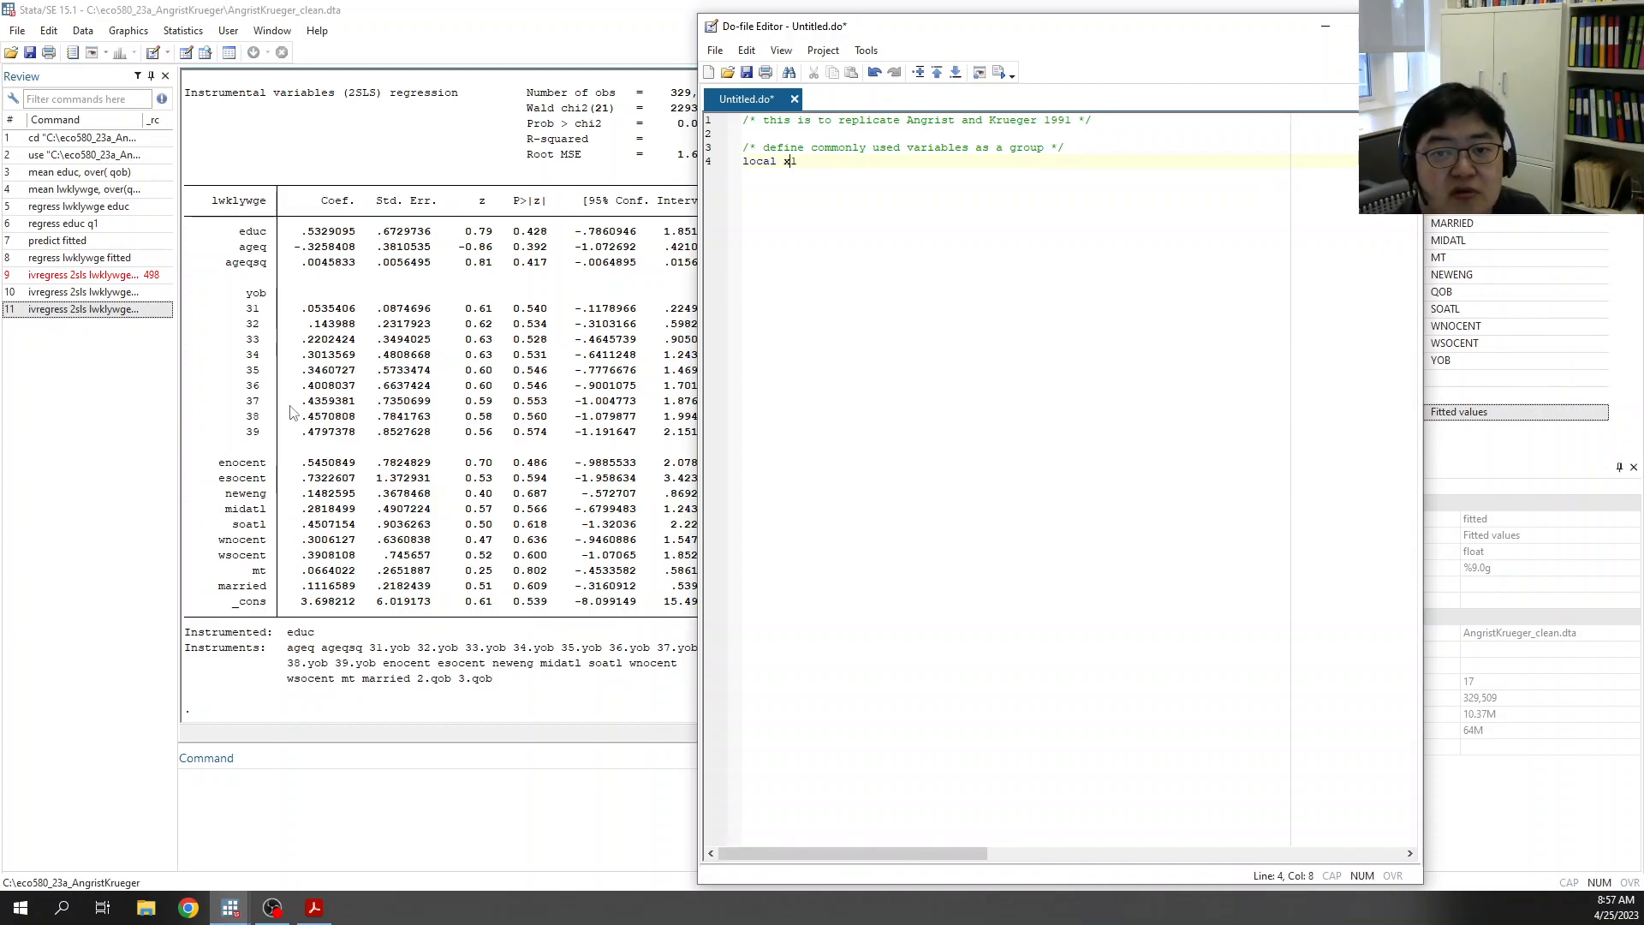
type("xl")
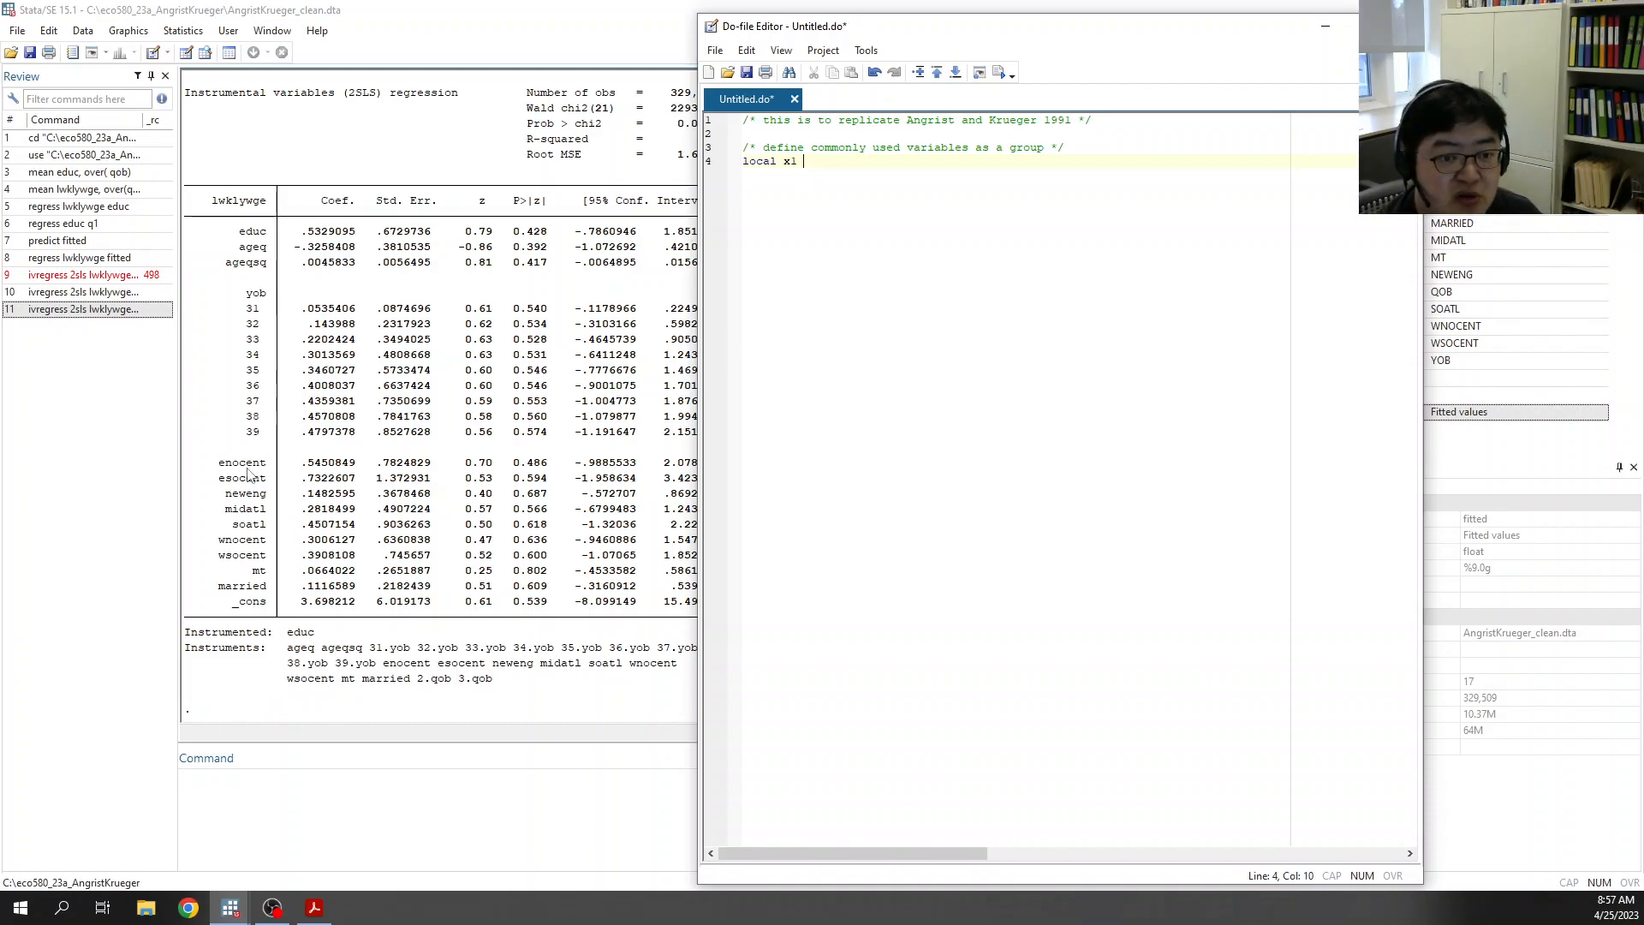
Step: In the main Stata window, list enocent, esocent, midatl, mt, neweng, soatl, wnocent and wsocent in an unexecuted command
left_click(262, 597)
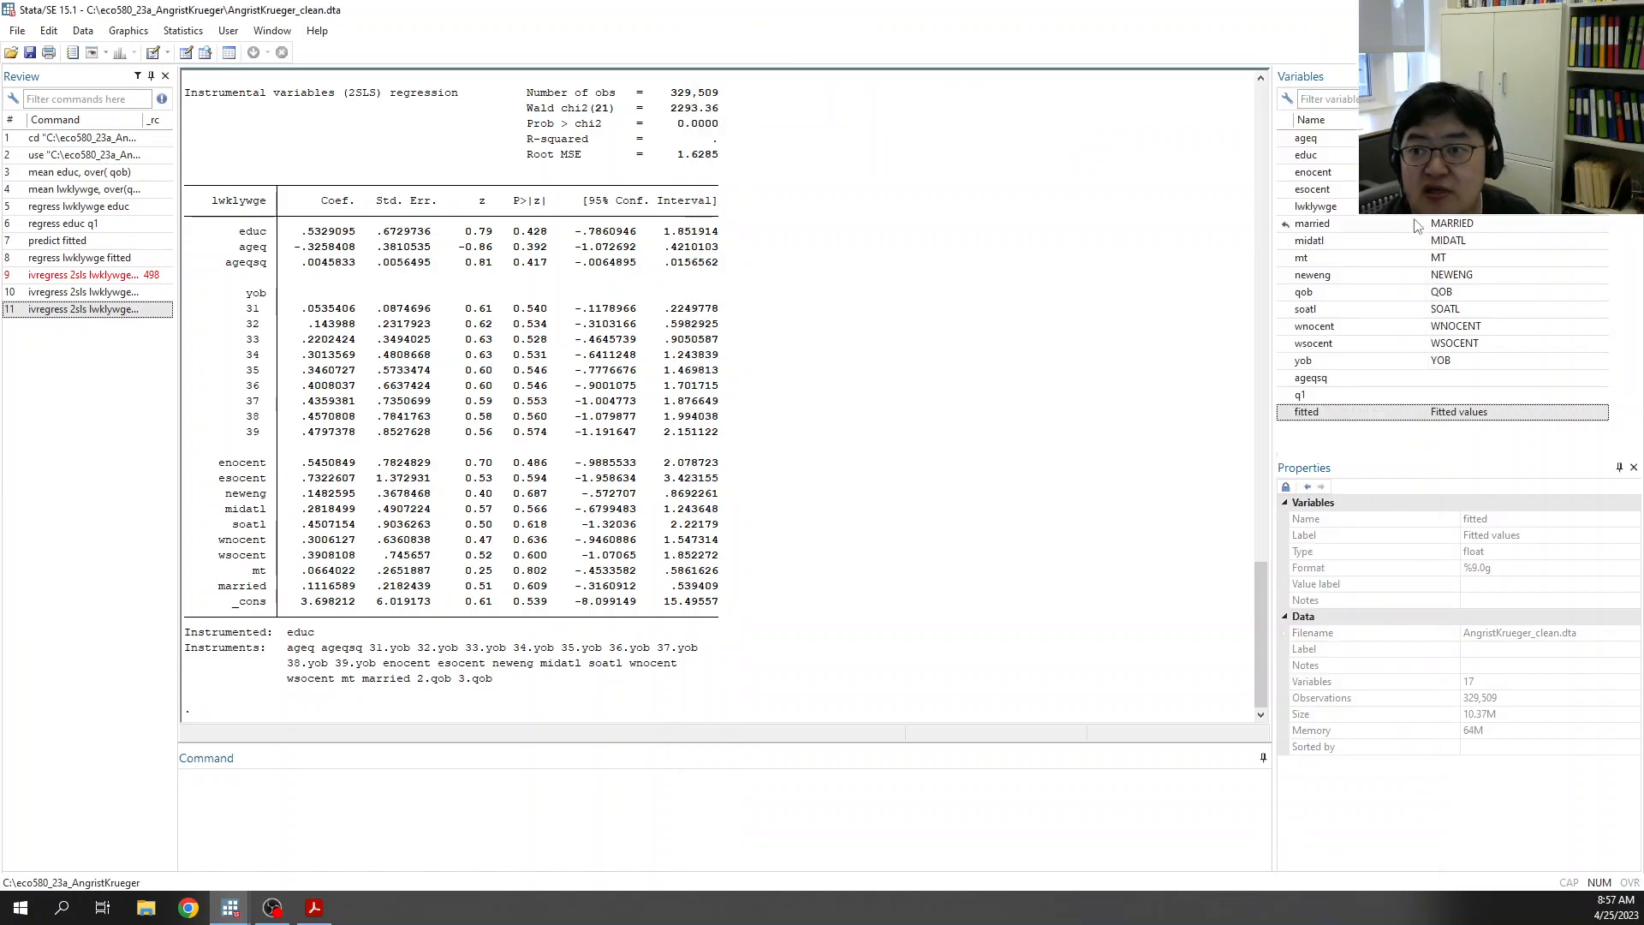
left_click(1314, 172)
left_click(1333, 189)
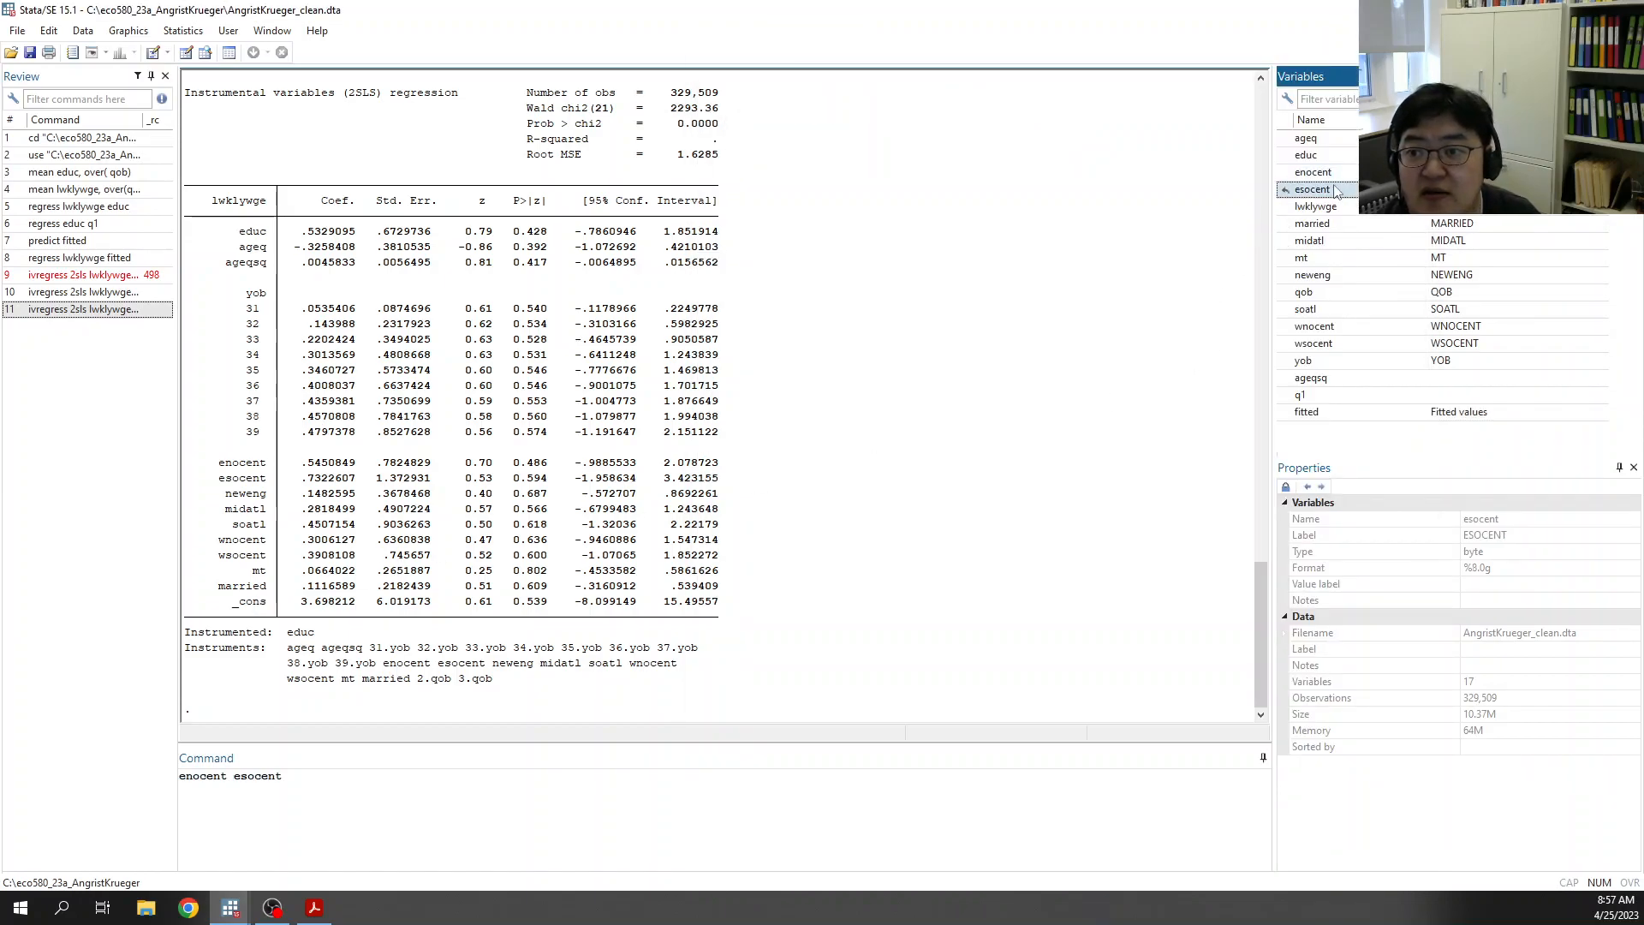
left_click(1324, 242)
left_click(1325, 258)
left_click(1327, 275)
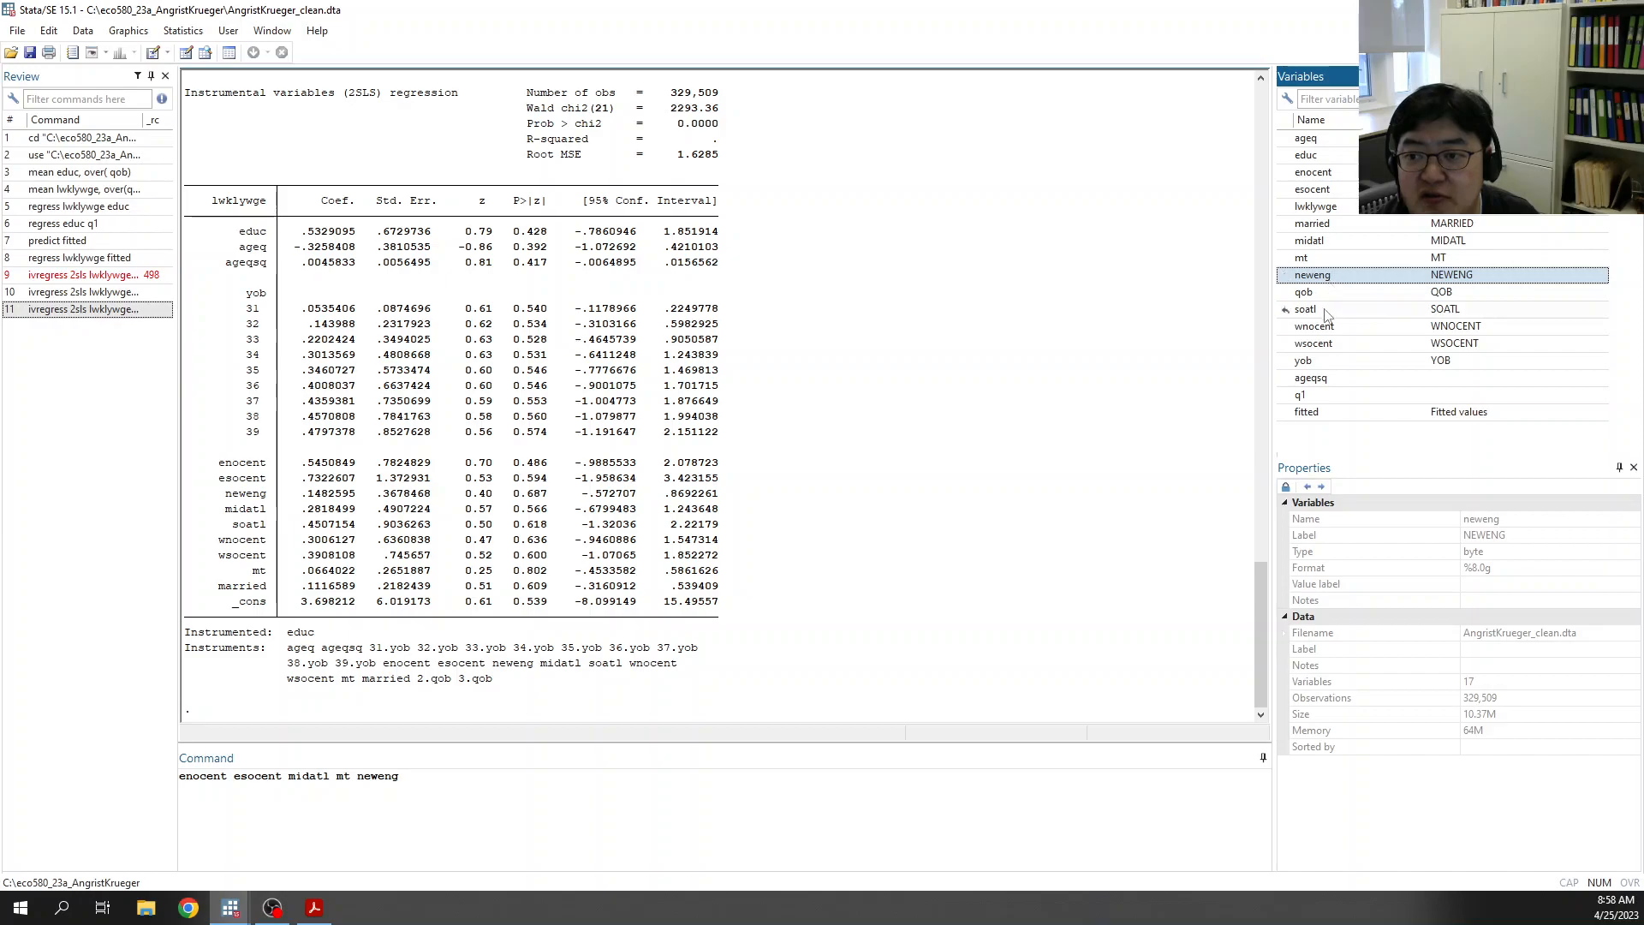
left_click(1324, 310)
left_click(1332, 327)
left_click(1335, 344)
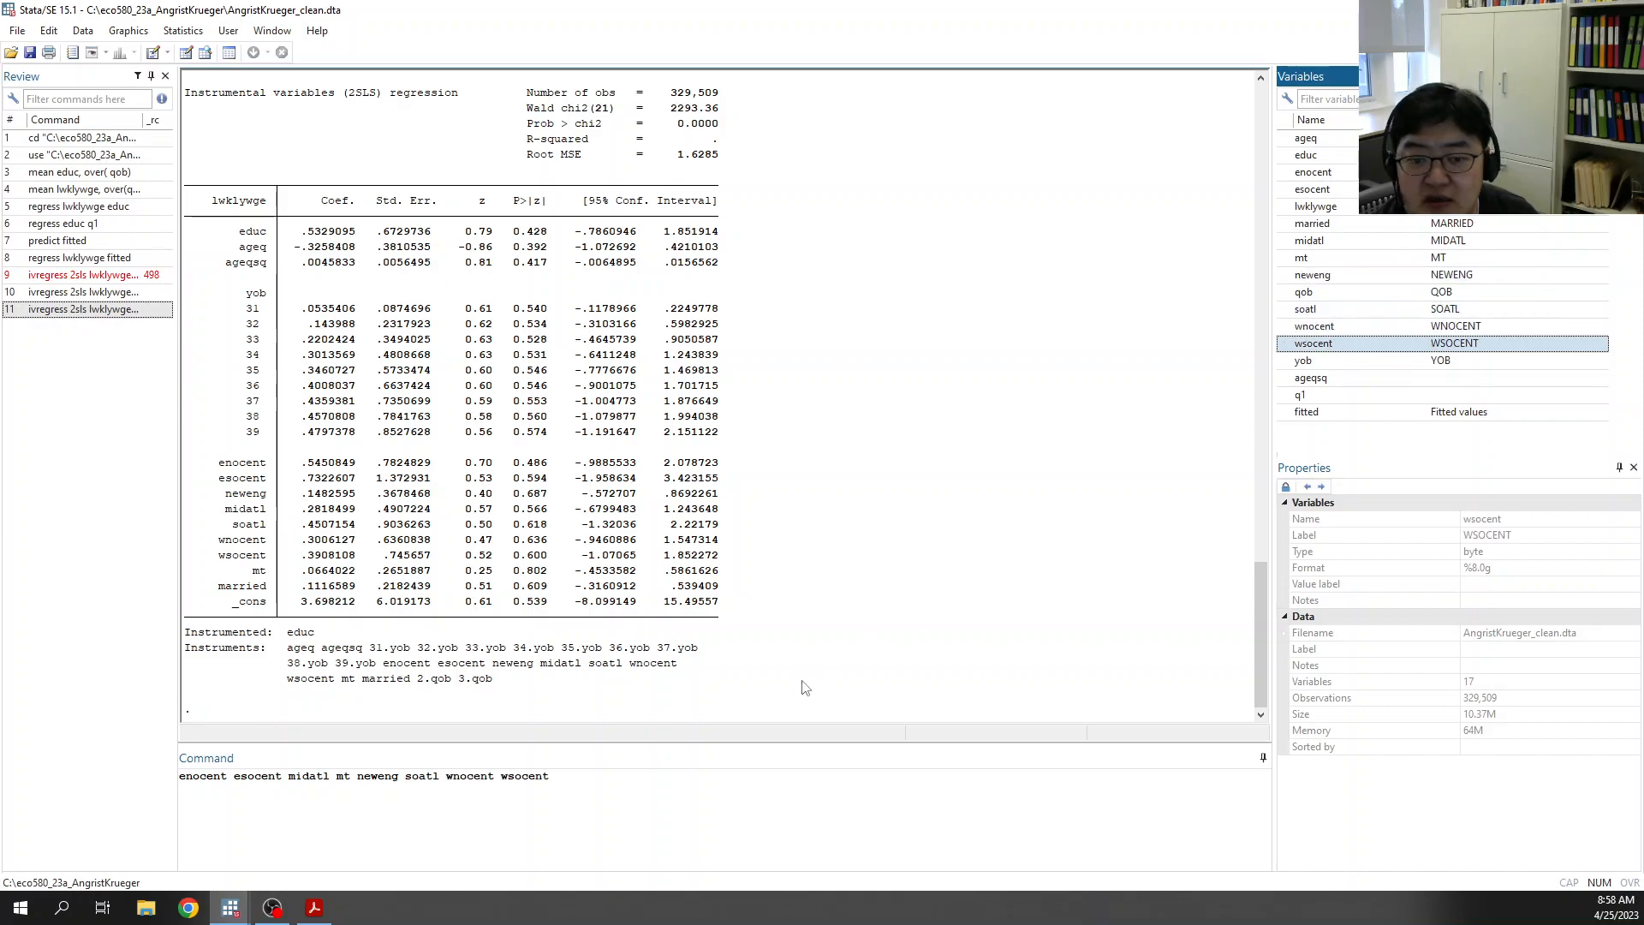
Step: Copy the whole variable list from the command into the do-file as the contents of local x1
left_click(704, 775)
key("ctrl+a")
key("ctrl+c")
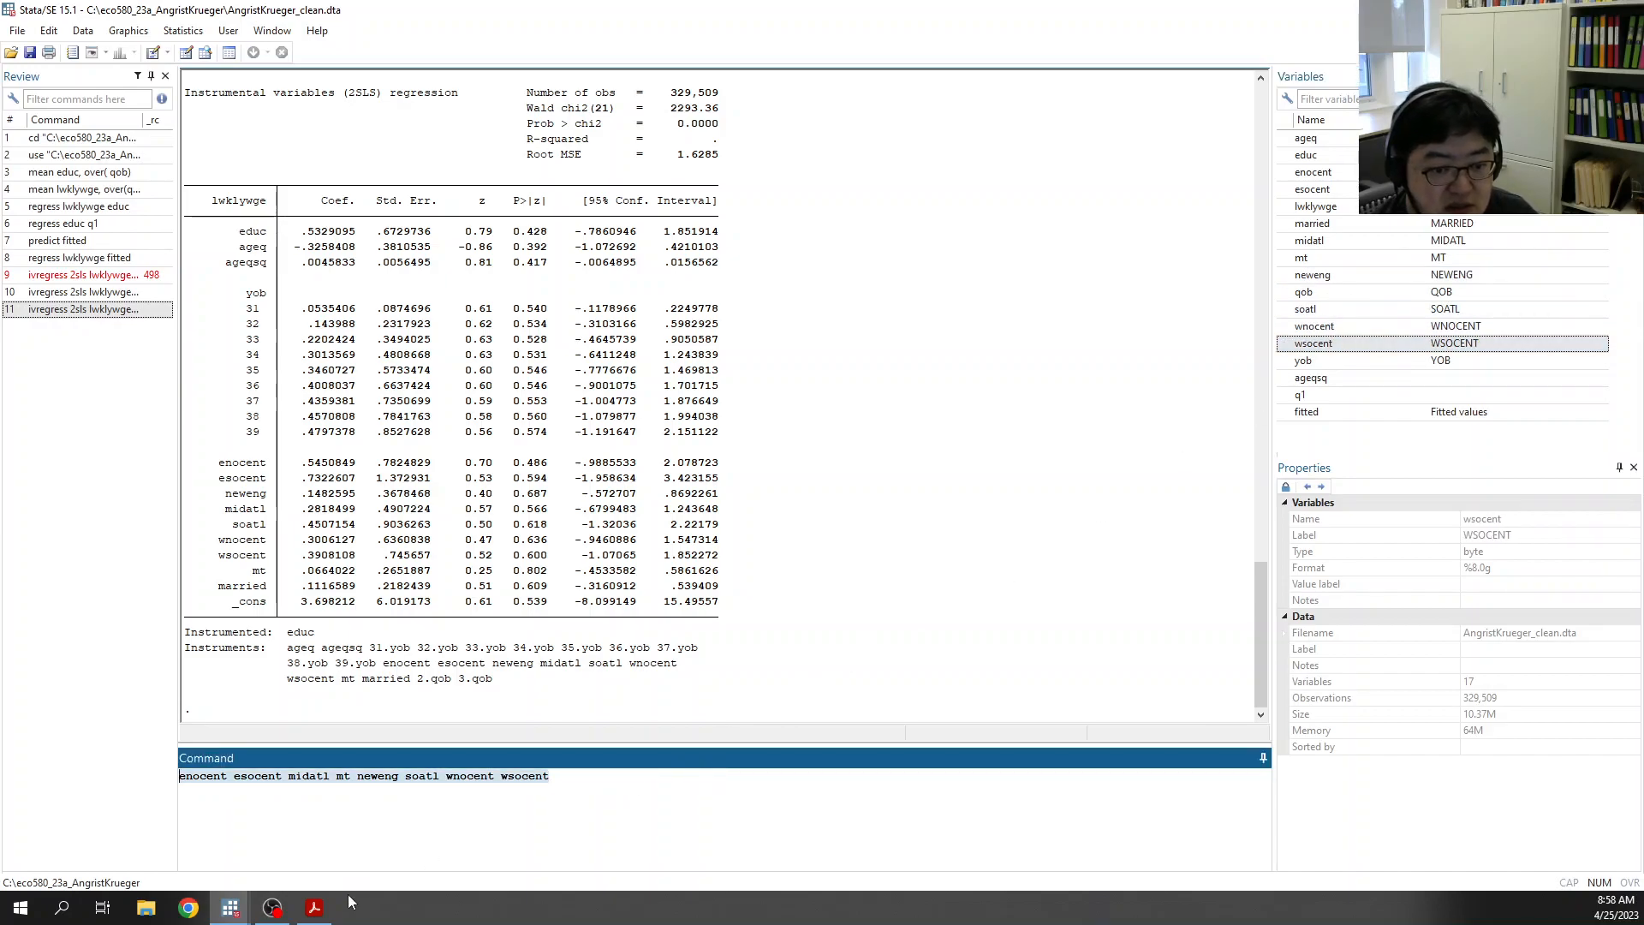
left_click(229, 908)
left_click(324, 826)
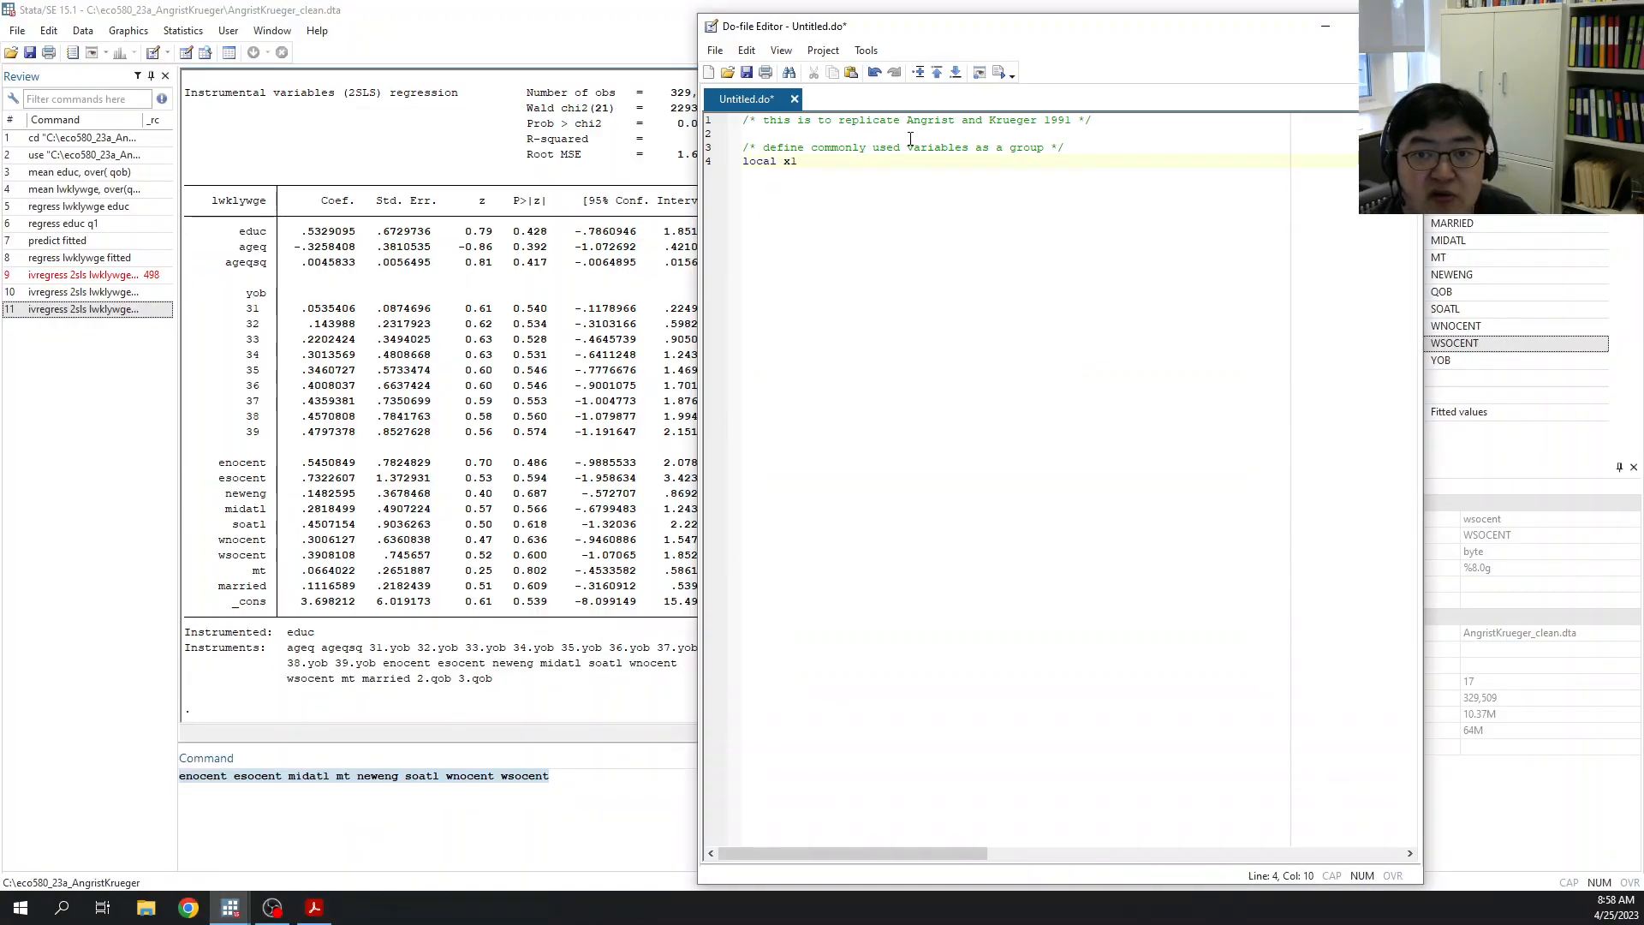
key("ctrl+v")
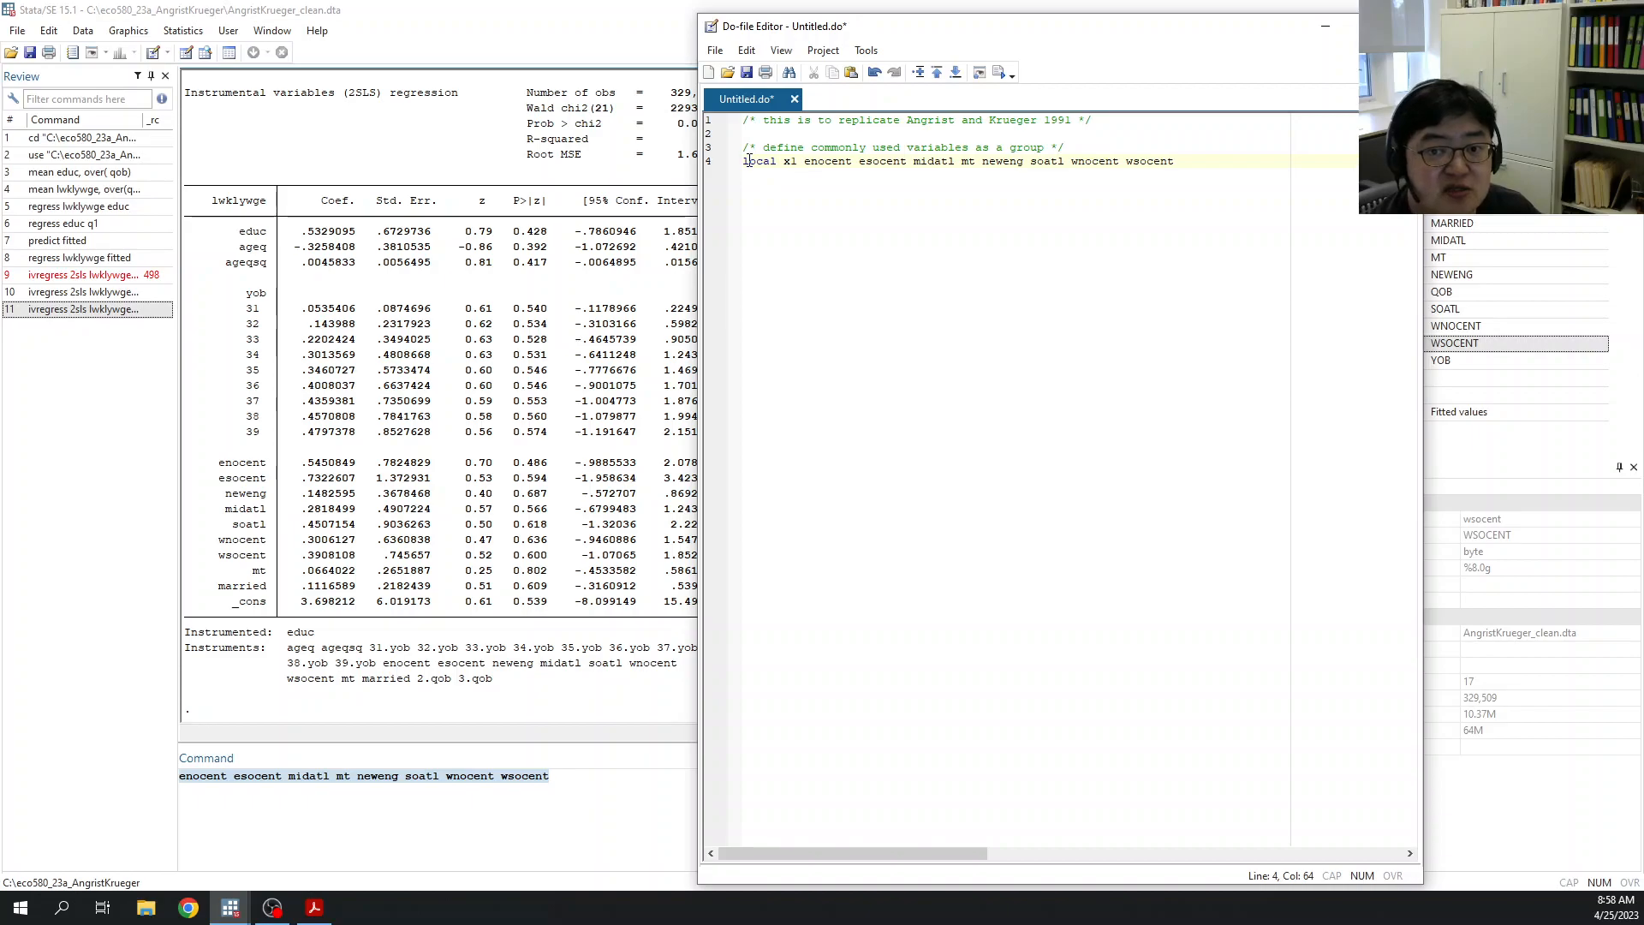
left_click_drag(803, 163, 1148, 172)
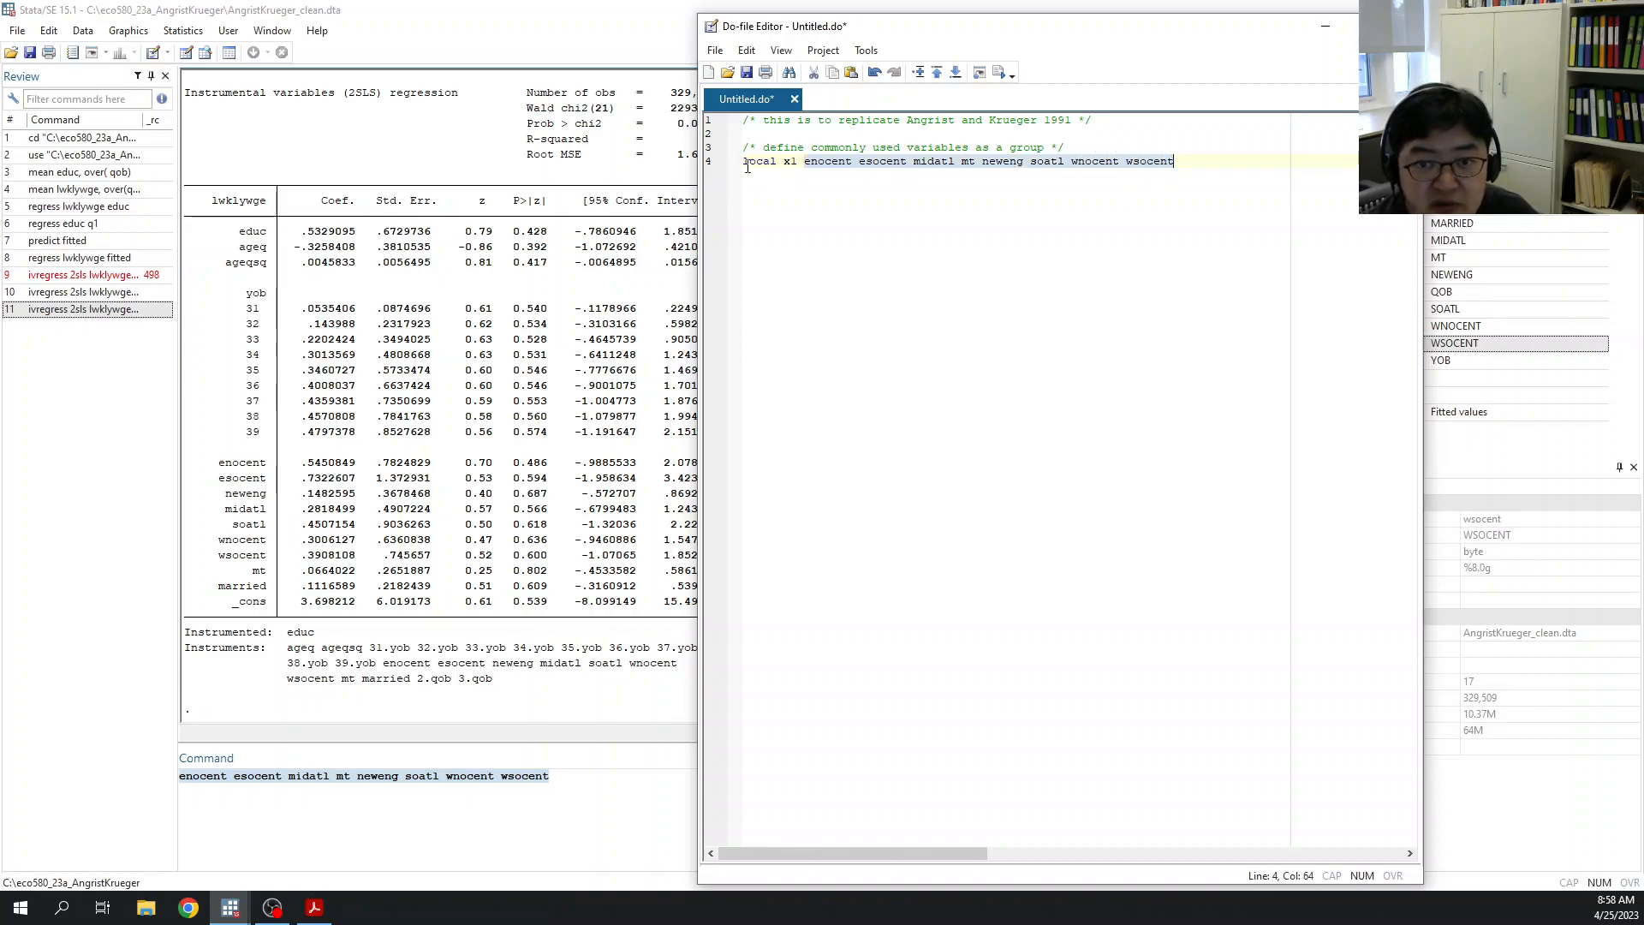
left_click(791, 161)
double_click(791, 161)
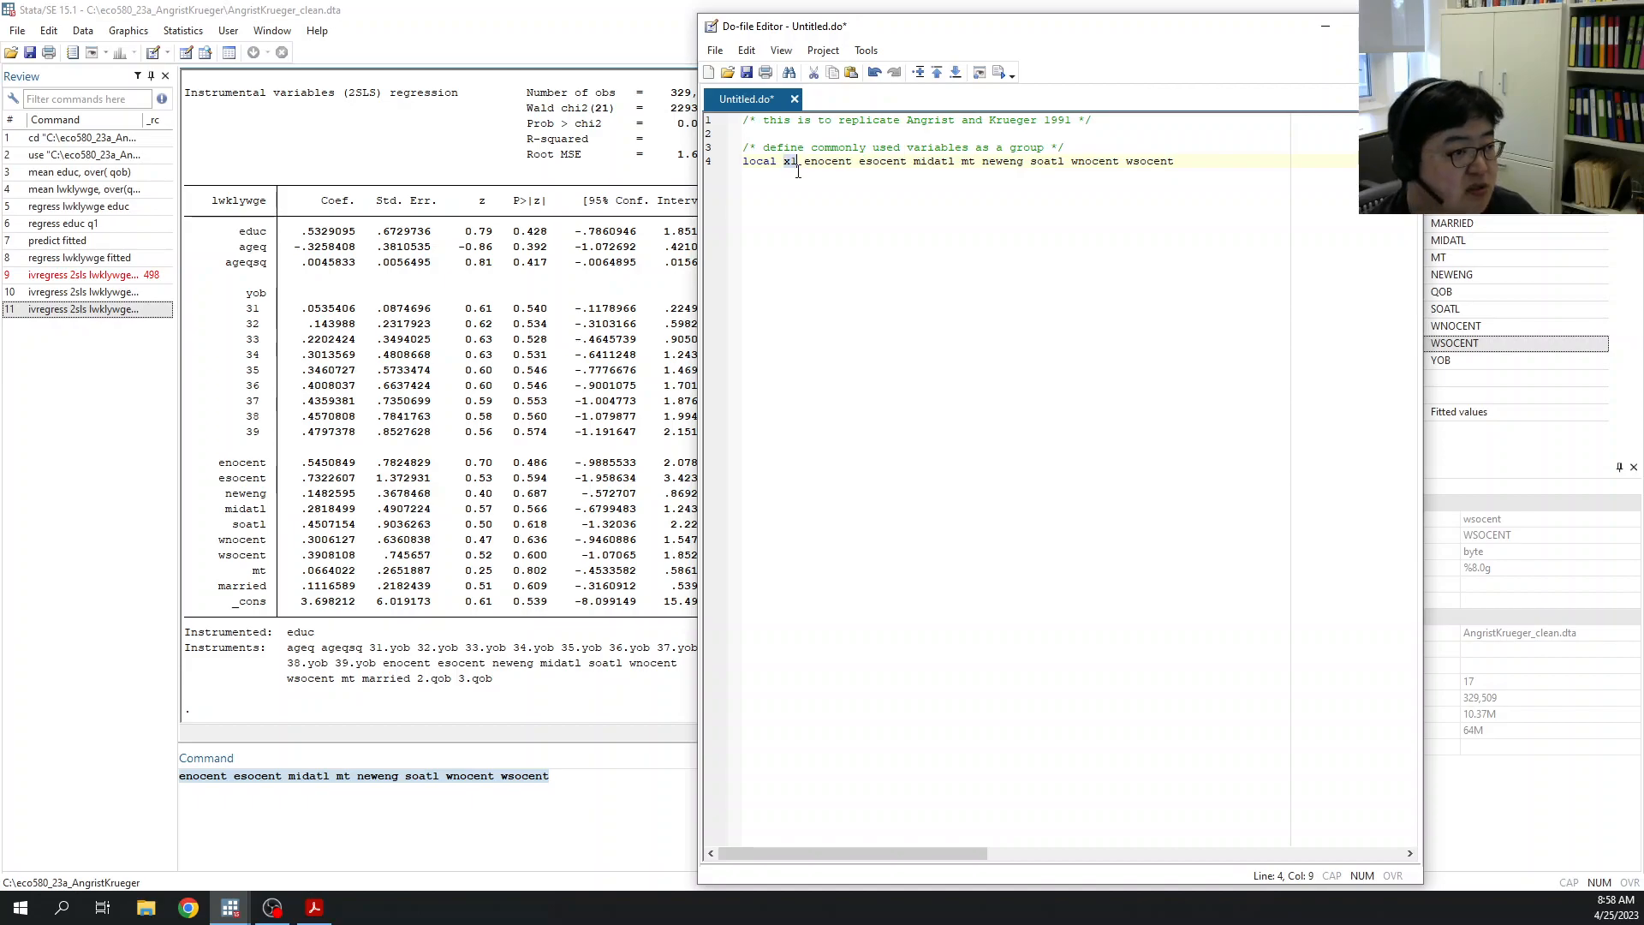
left_click(796, 164)
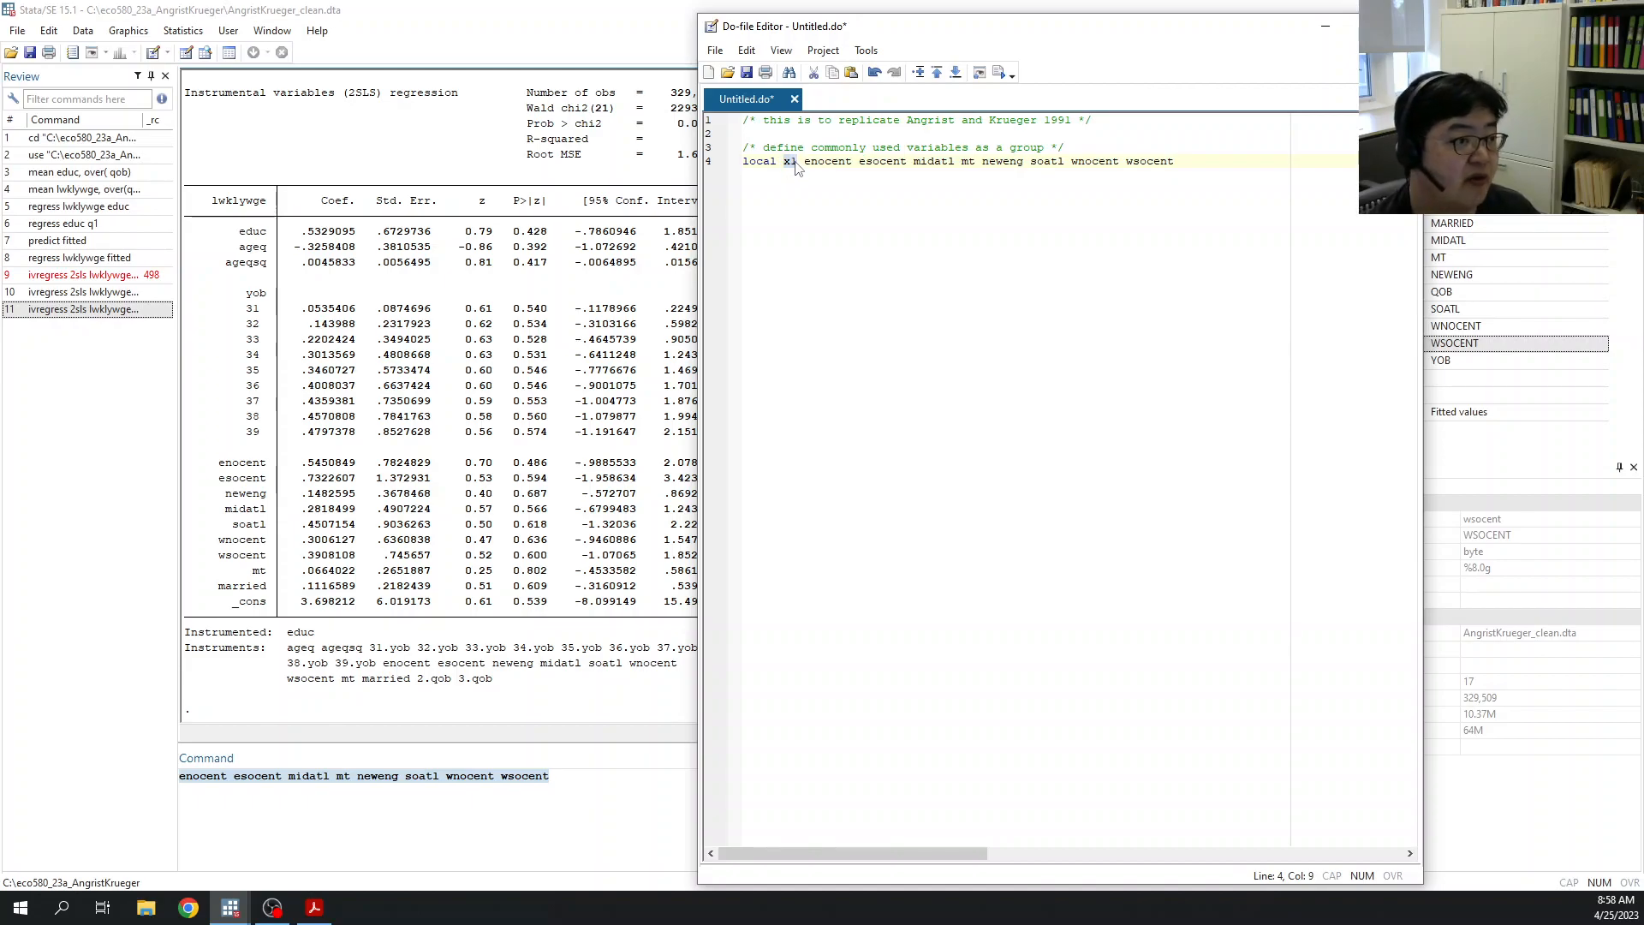
Step: Below the x1 line, define a local macro x2 containing ageq, ageqsq and a quoted reference to x1
left_click(1225, 168)
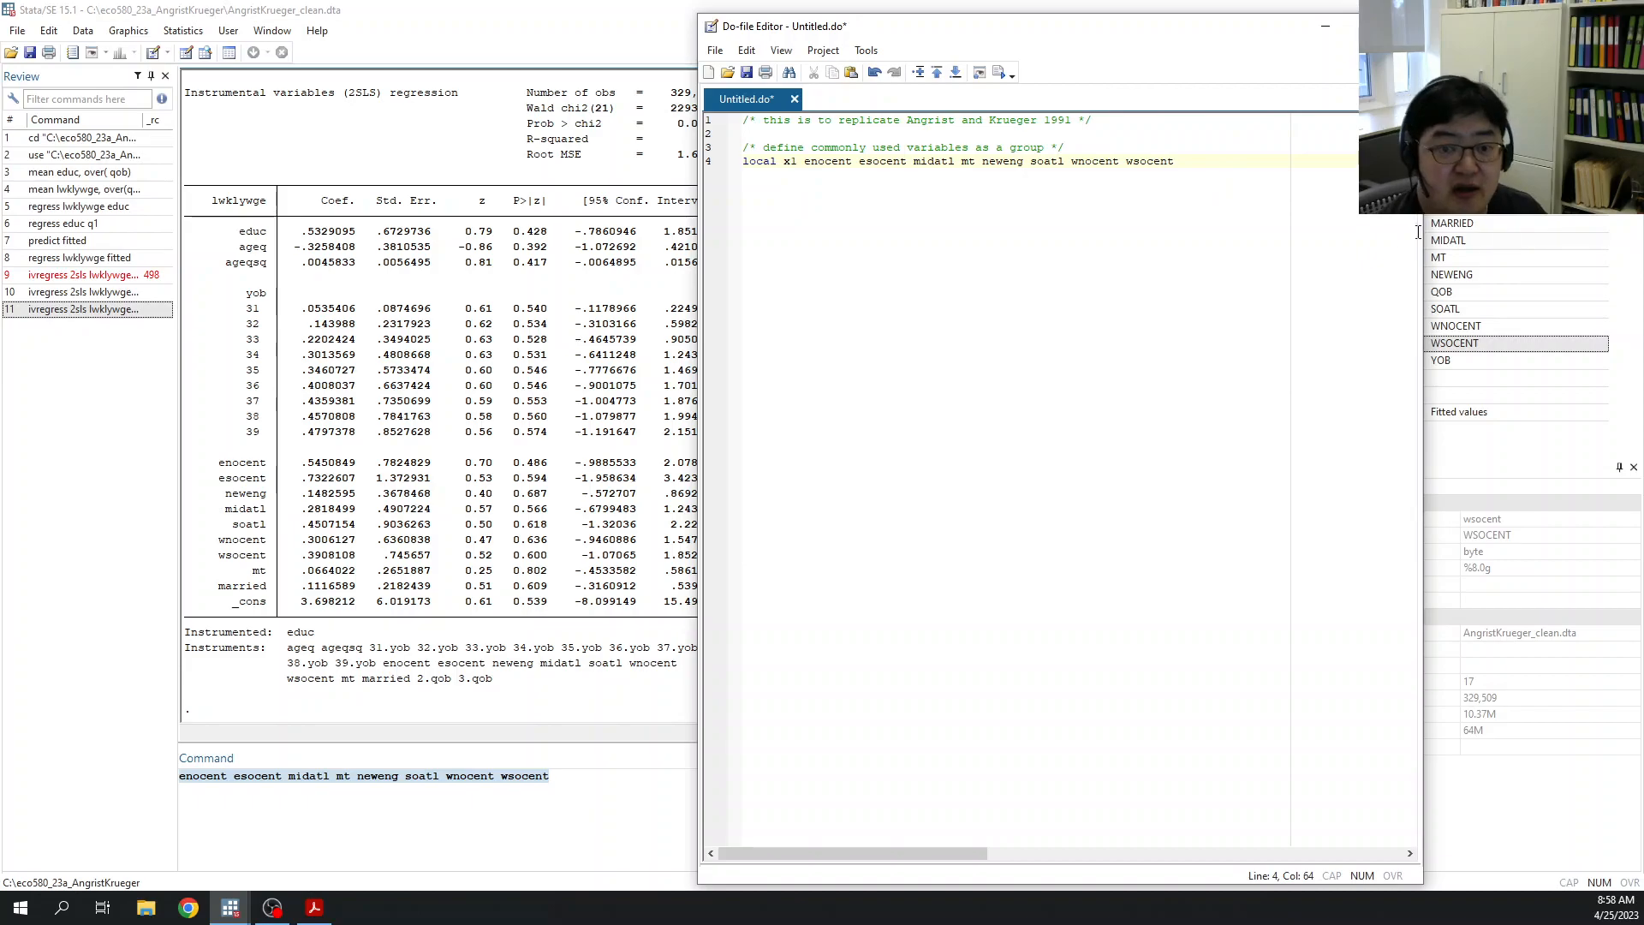
key("Return")
type("local x")
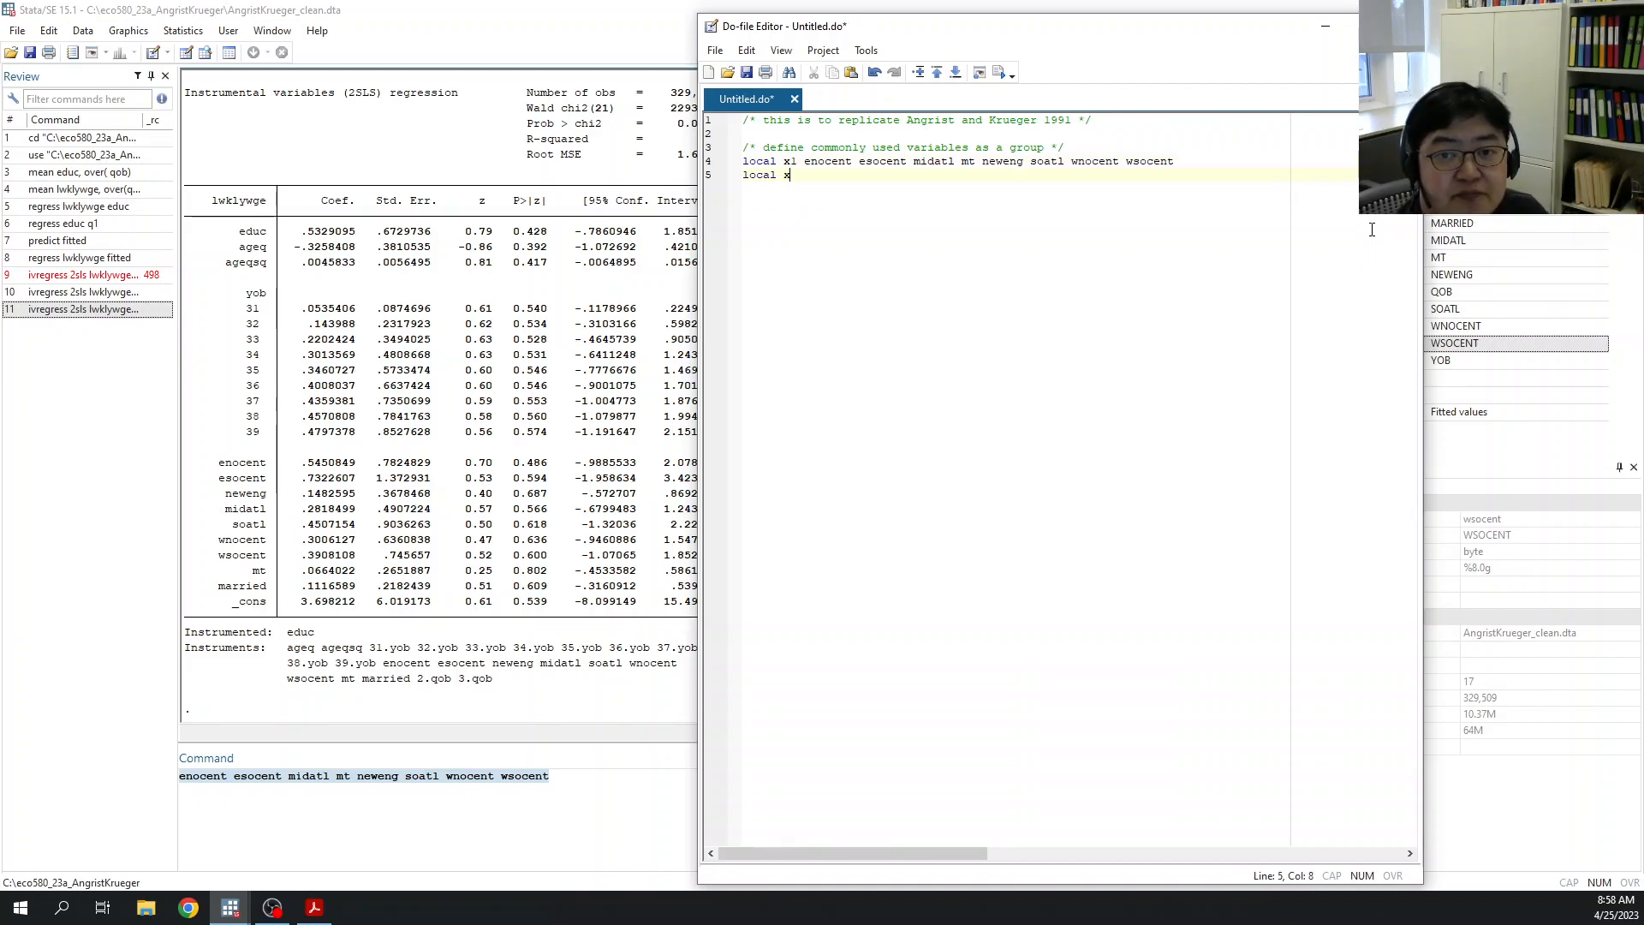
type("2 age")
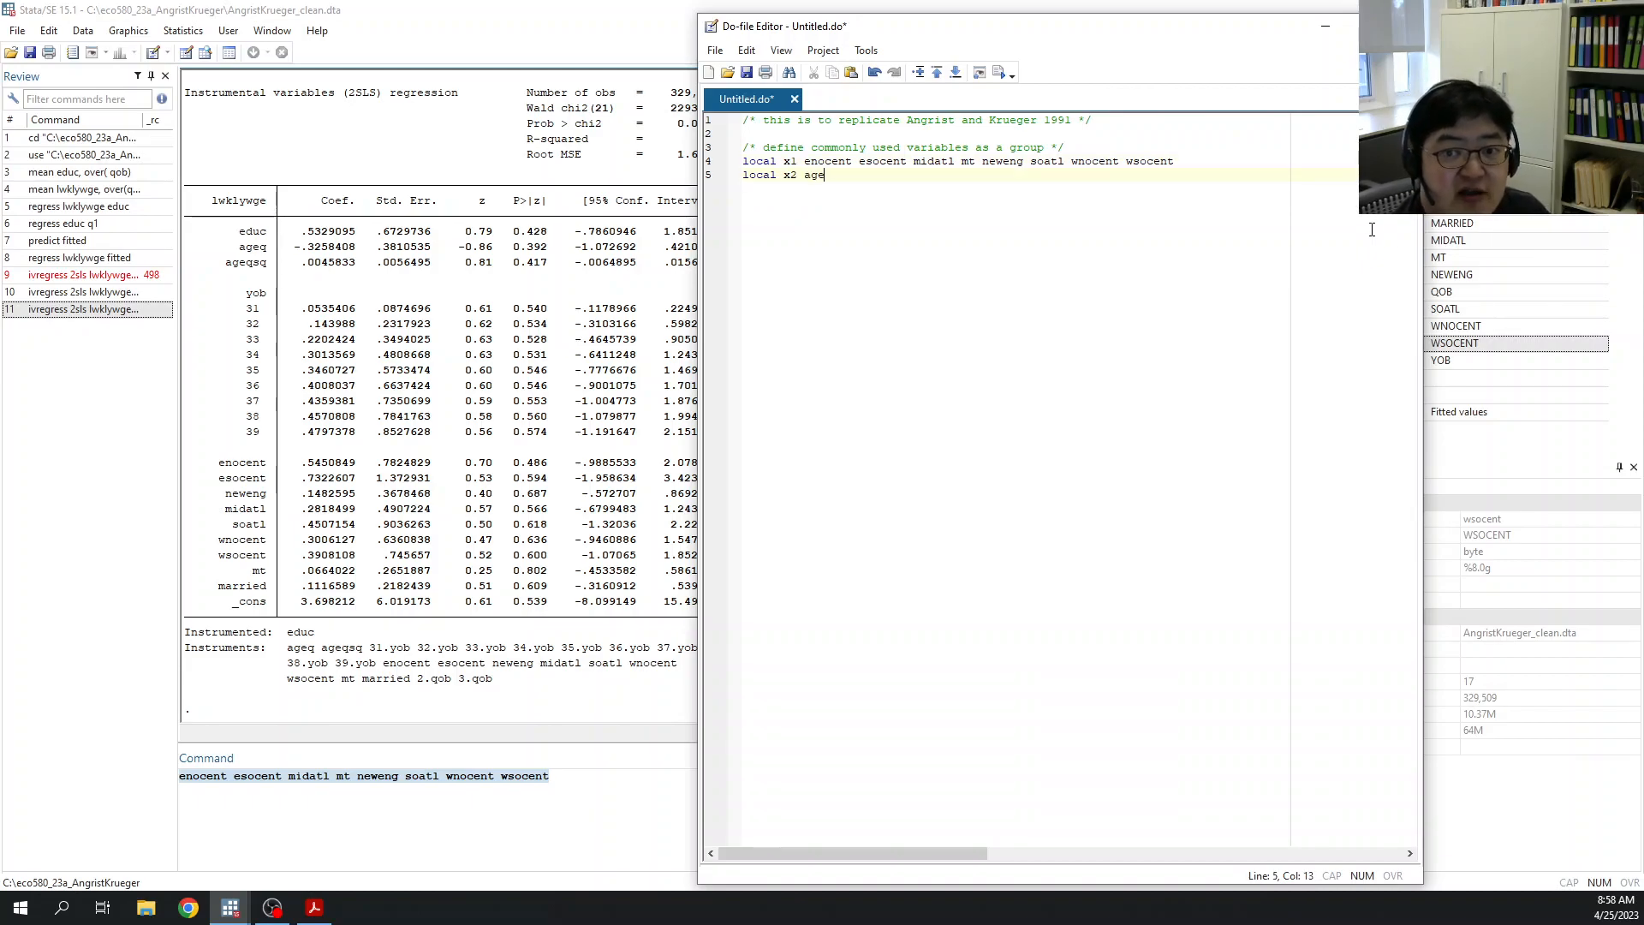
type("q ageqsq")
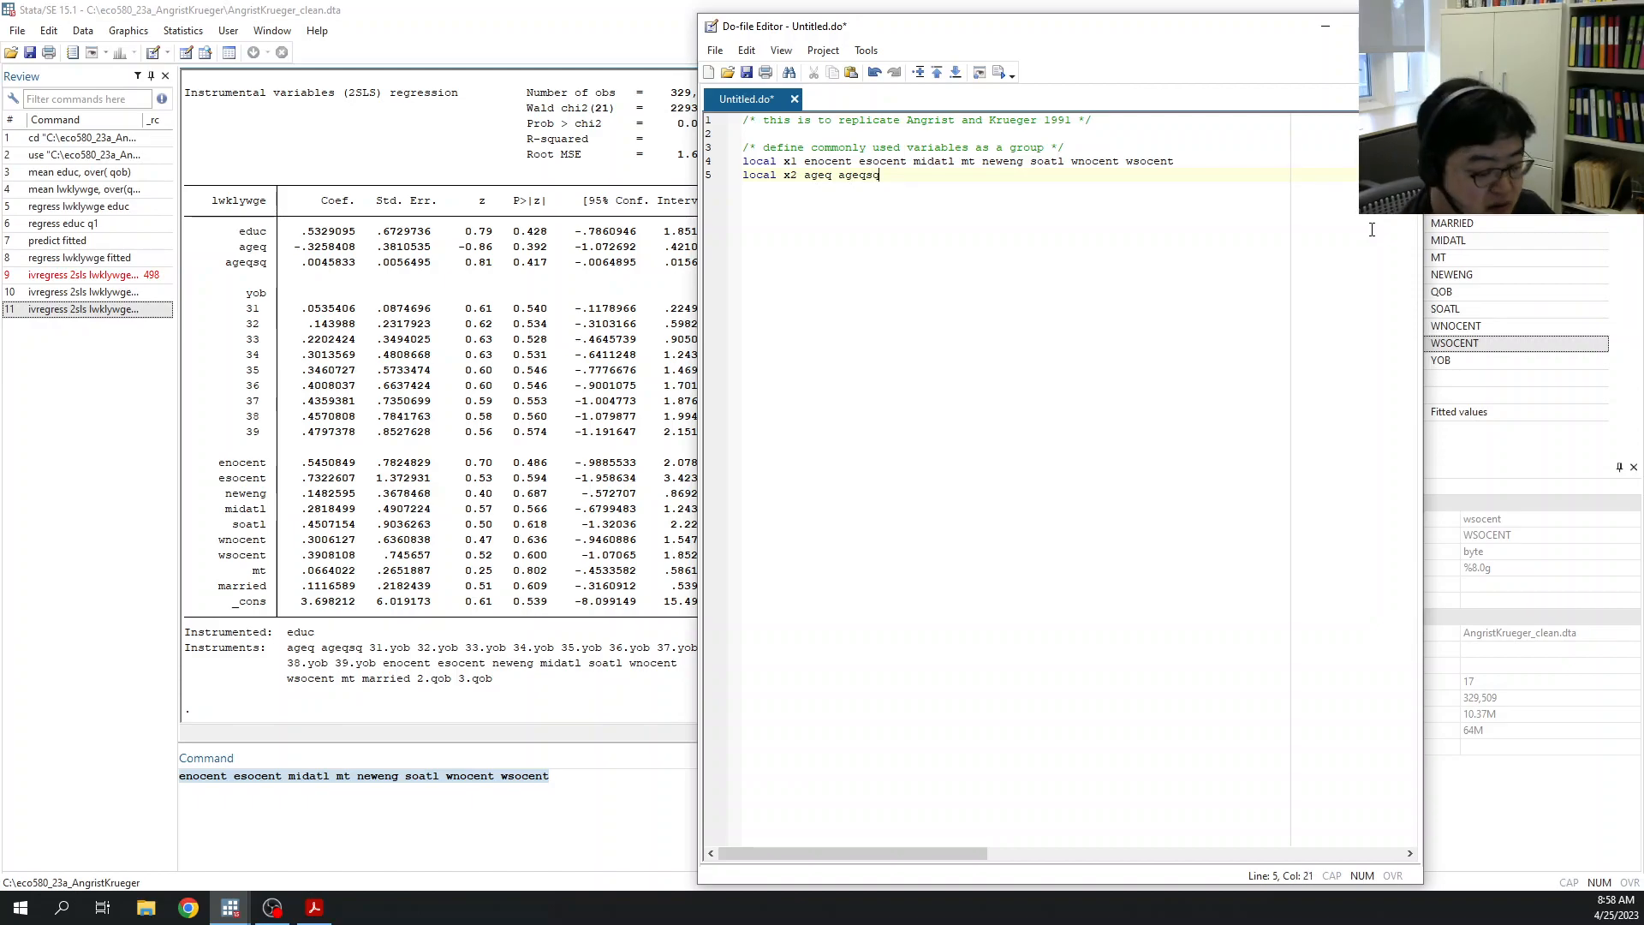
type(" `x1'")
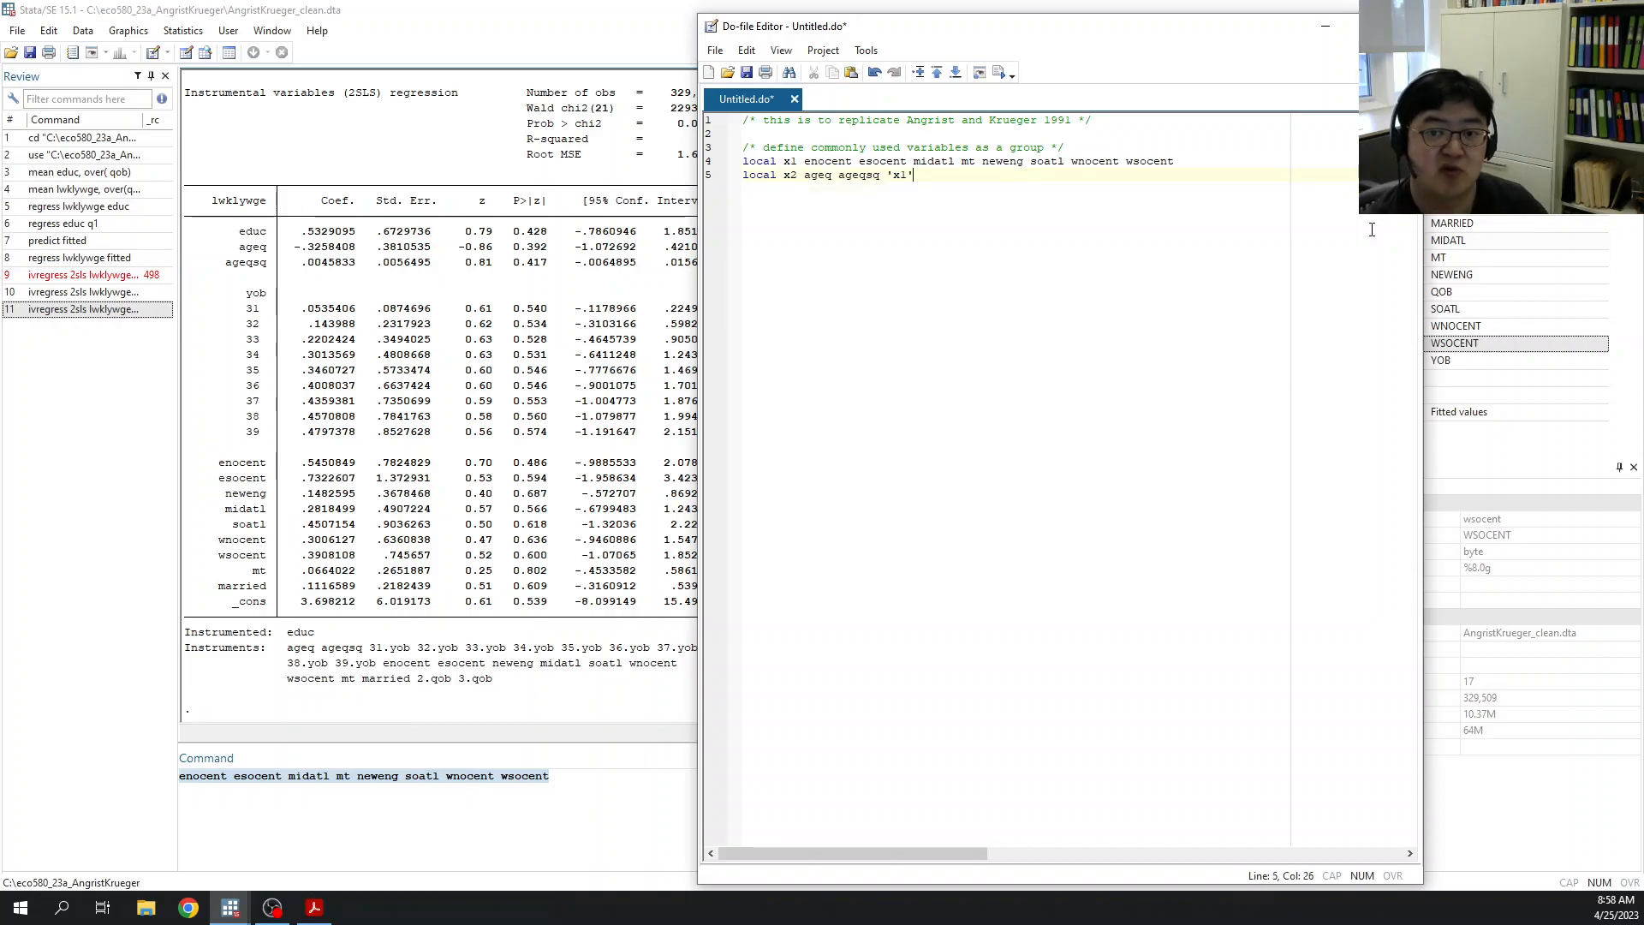
left_click(792, 177)
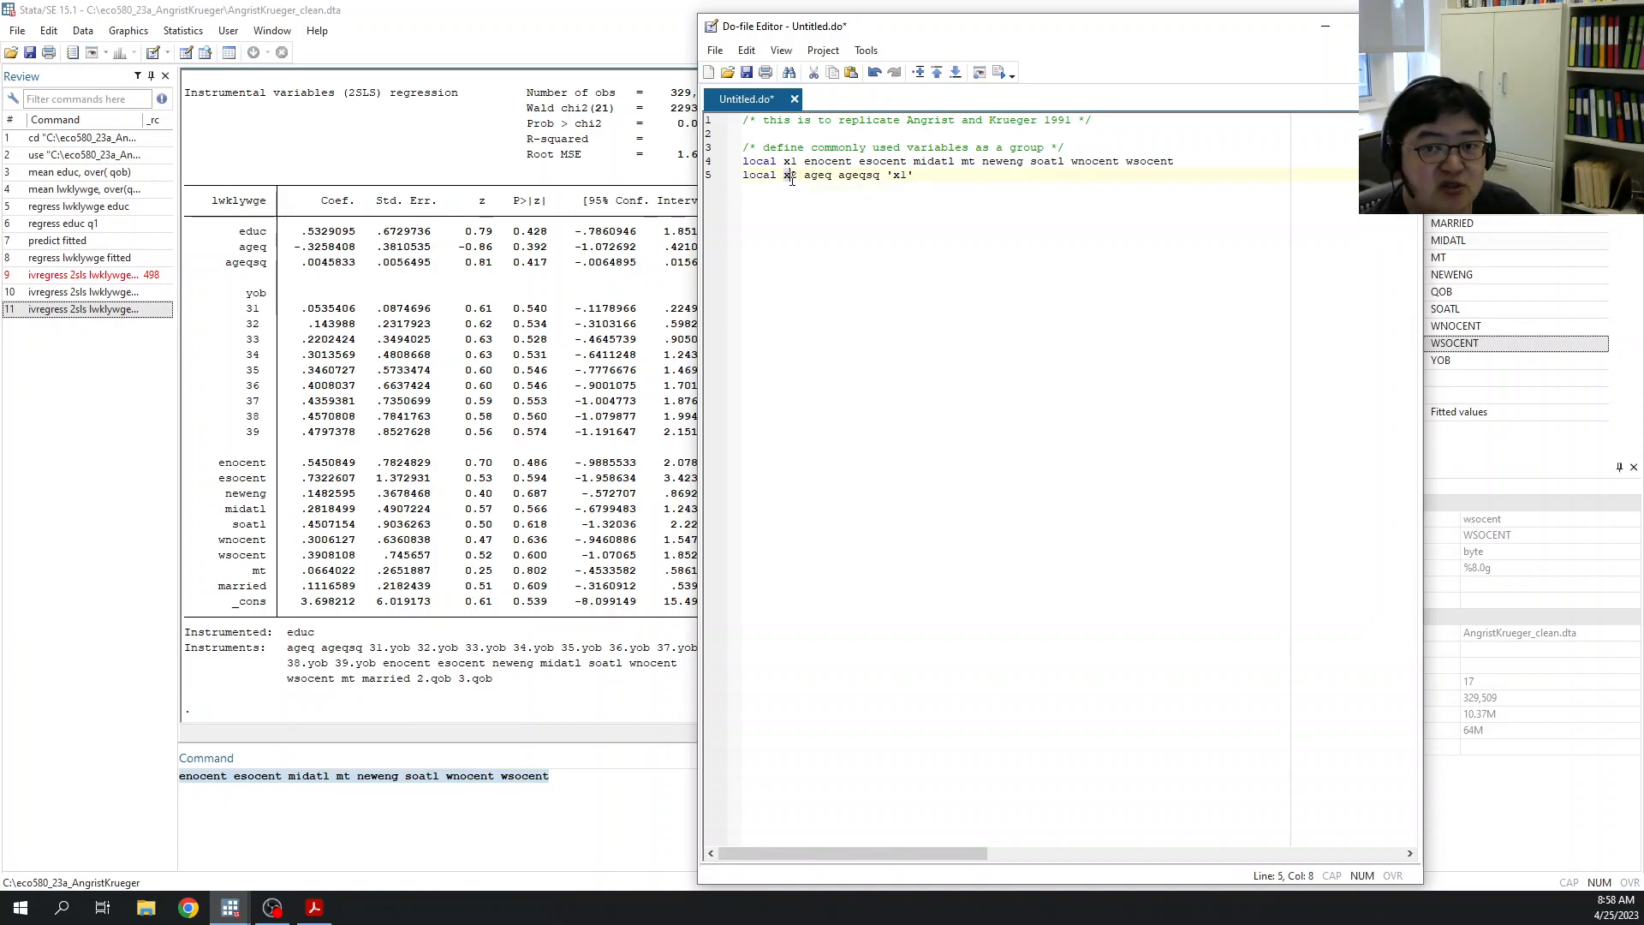
double_click(791, 177)
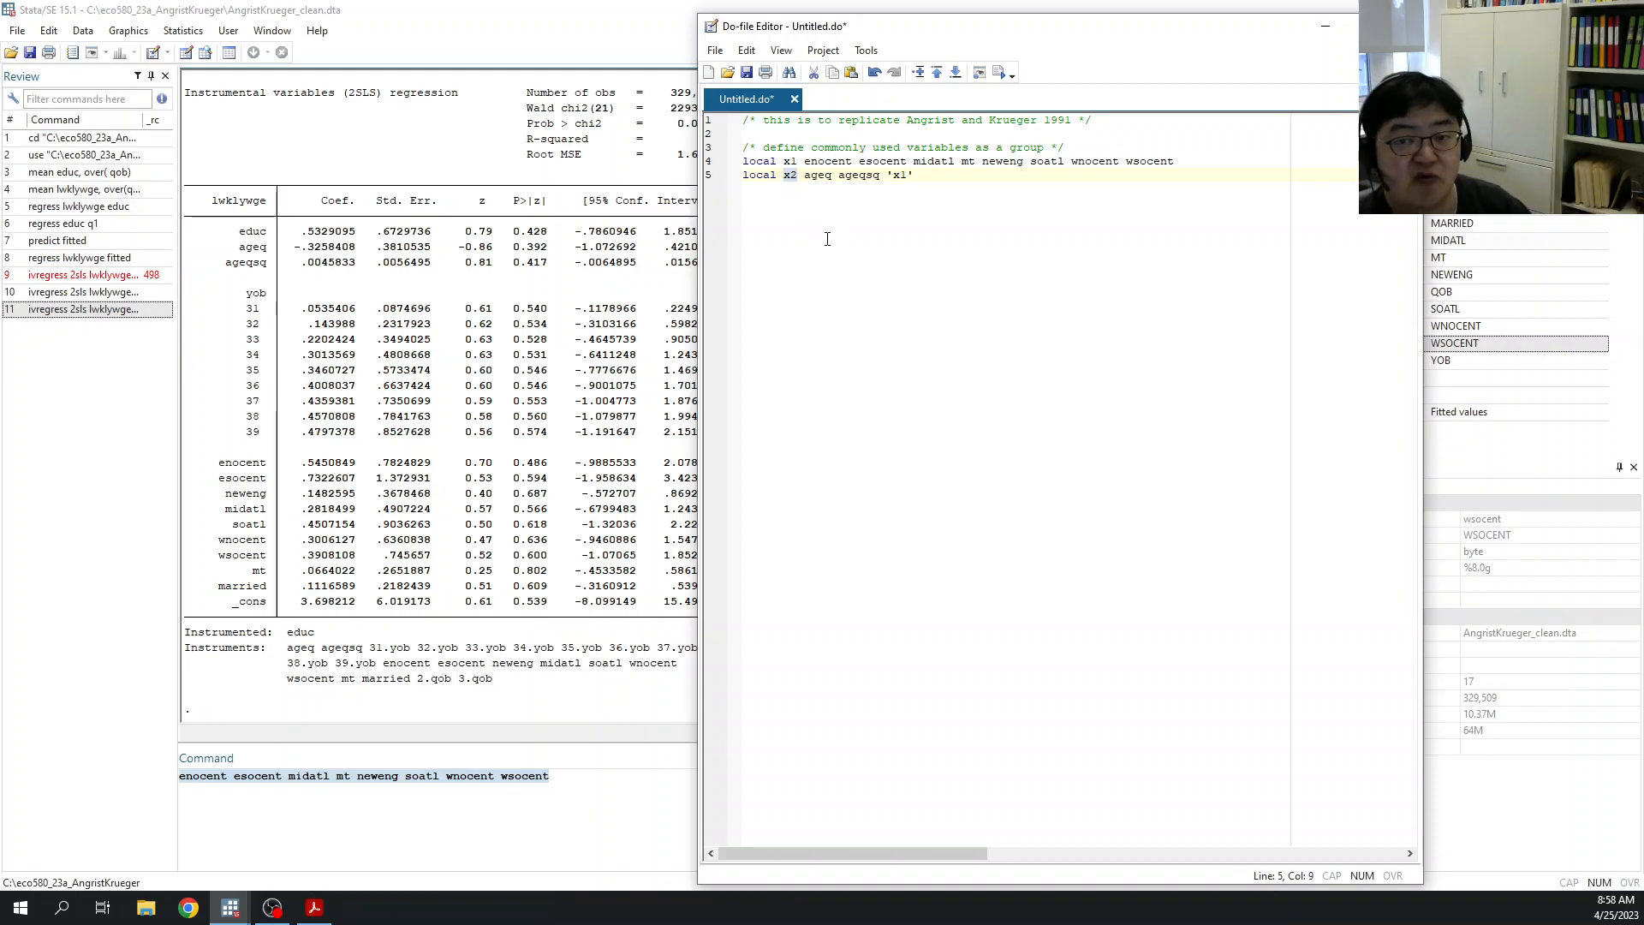
left_click_drag(887, 175, 913, 175)
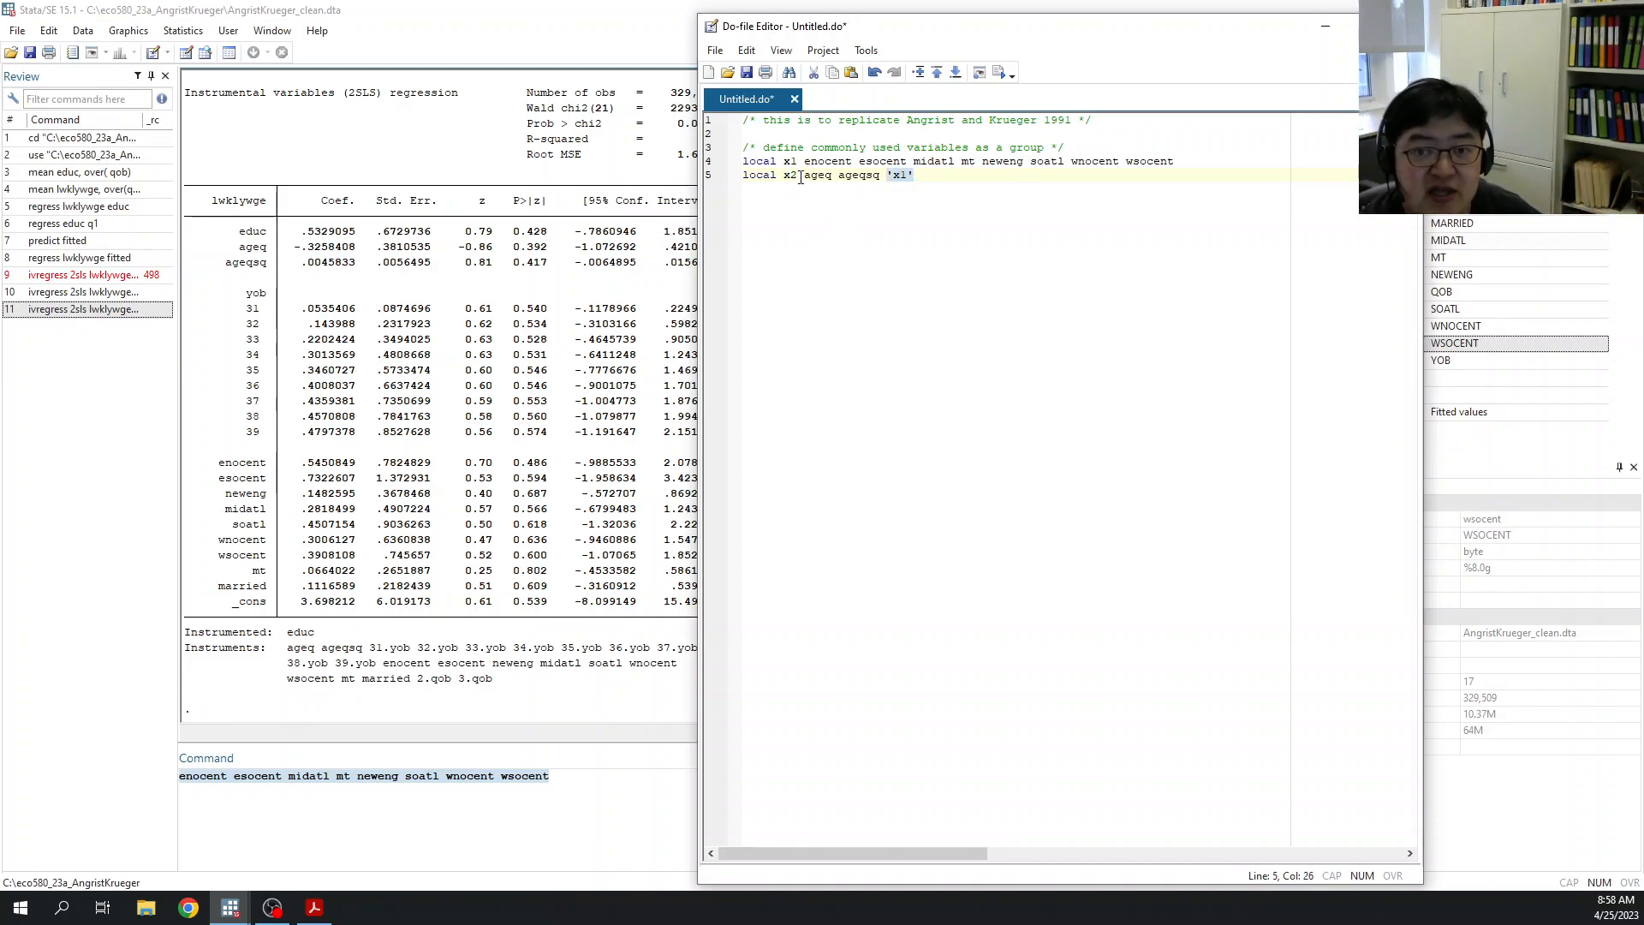
mouse_move(803, 177)
left_mouse_down()
mouse_move(876, 178)
mouse_move(783, 161)
mouse_move(783, 175)
left_mouse_up()
left_click(925, 174)
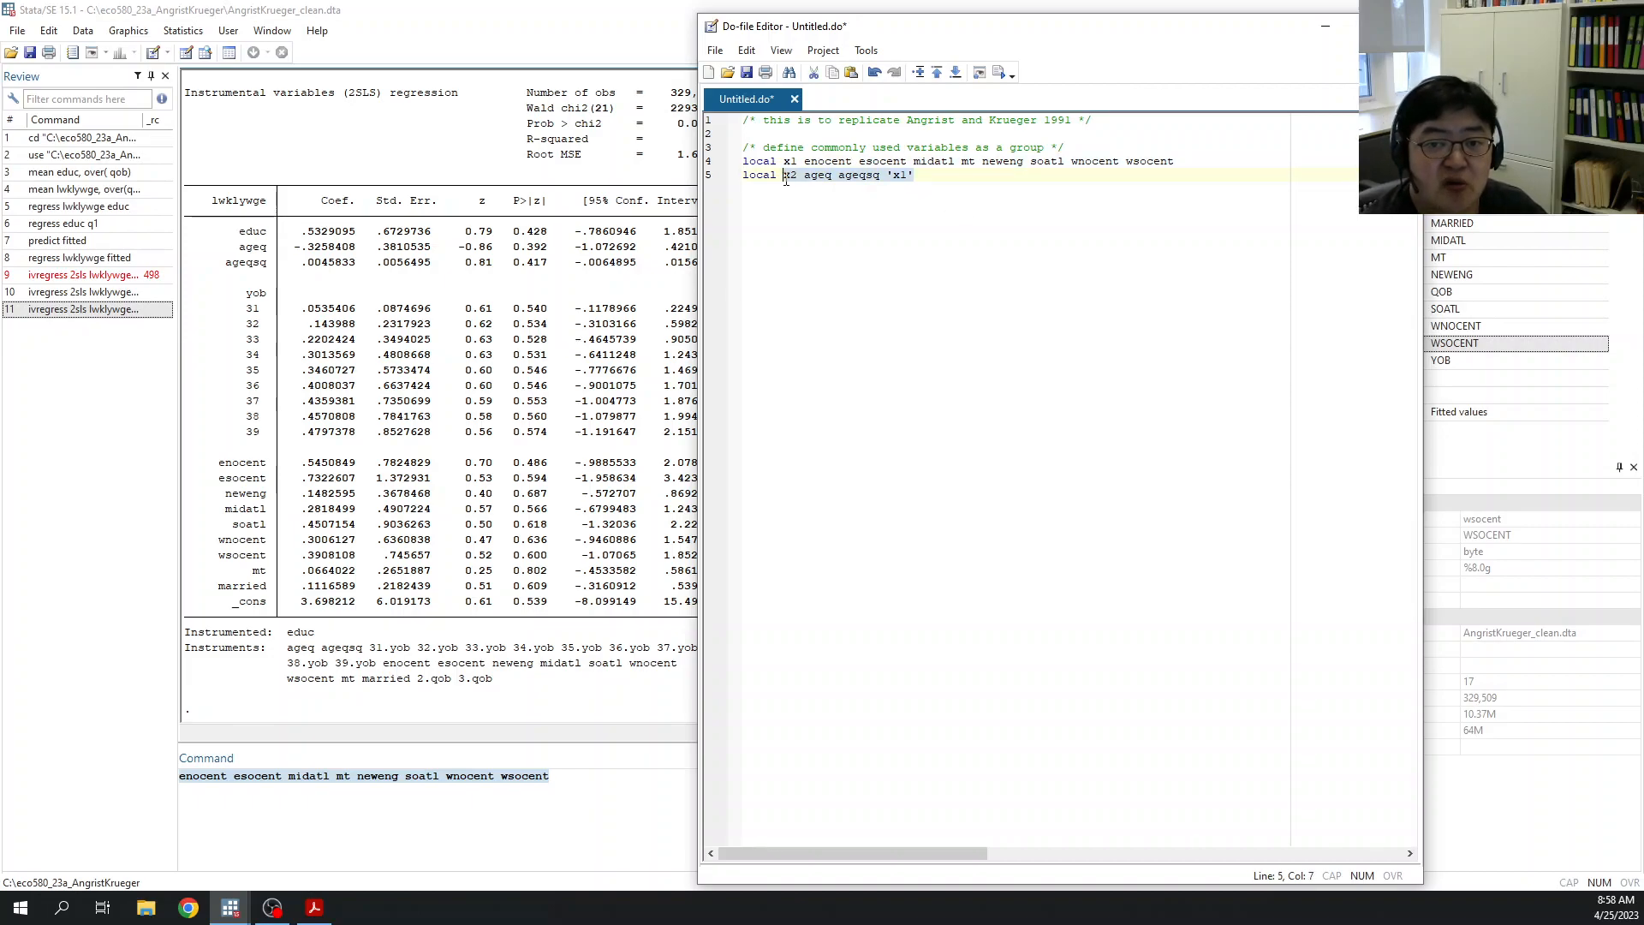
left_click_drag(886, 178, 894, 176)
left_click(942, 177)
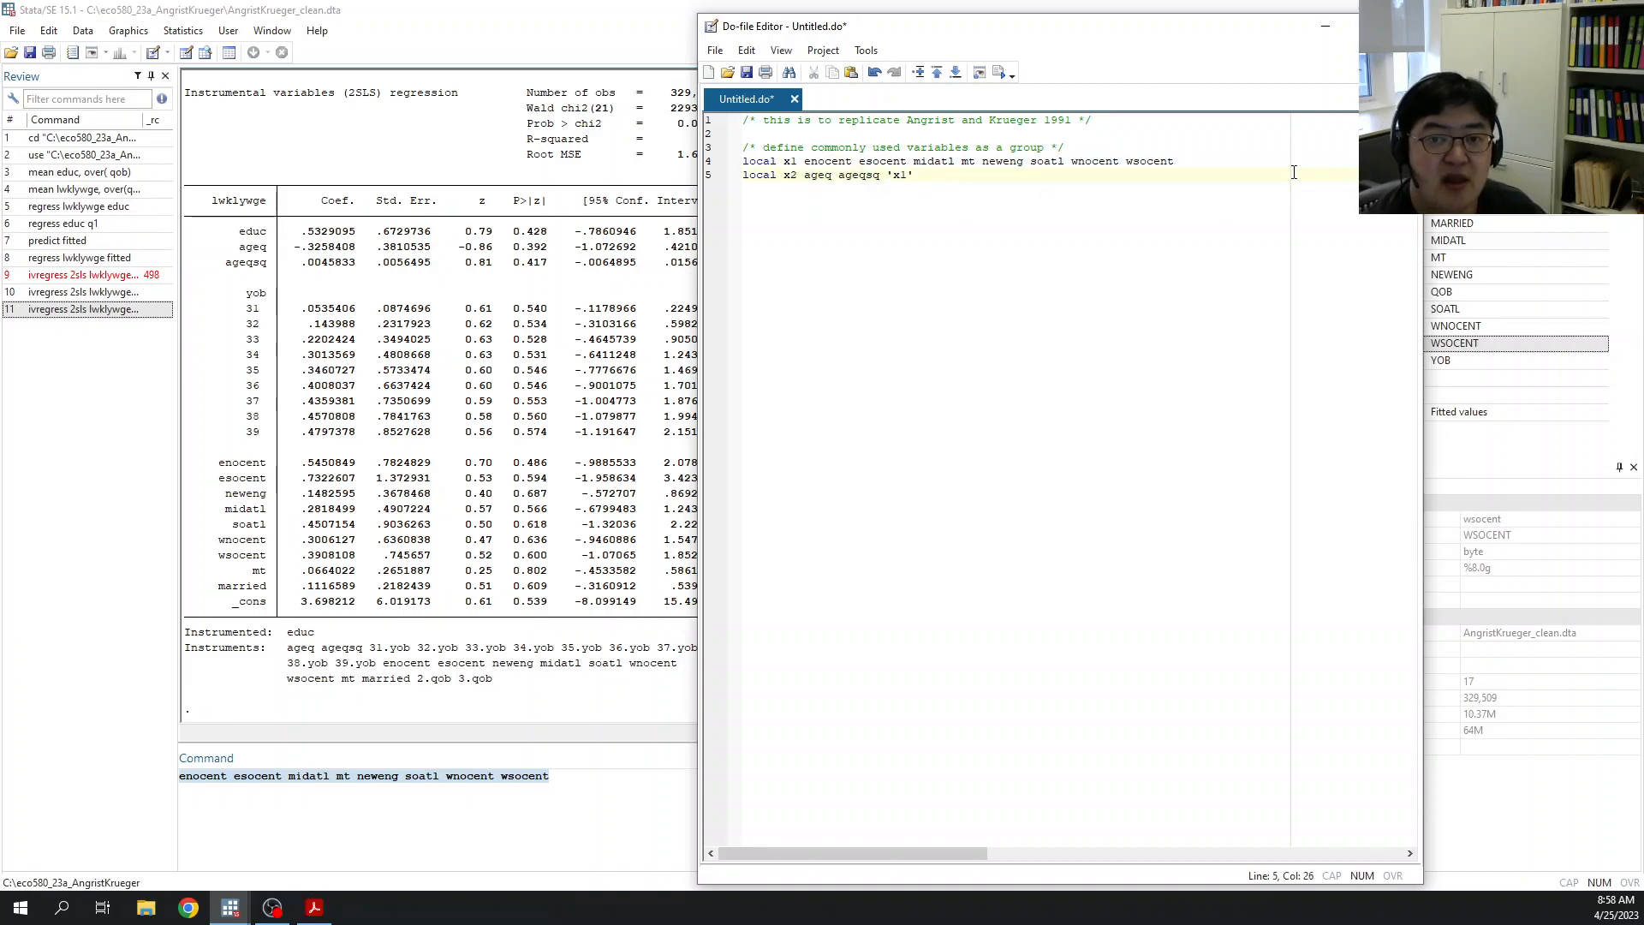
Step: Define a local macro y containing lwklywge, separated by a blank line from the x2 definition
key("Return")
key("Return")
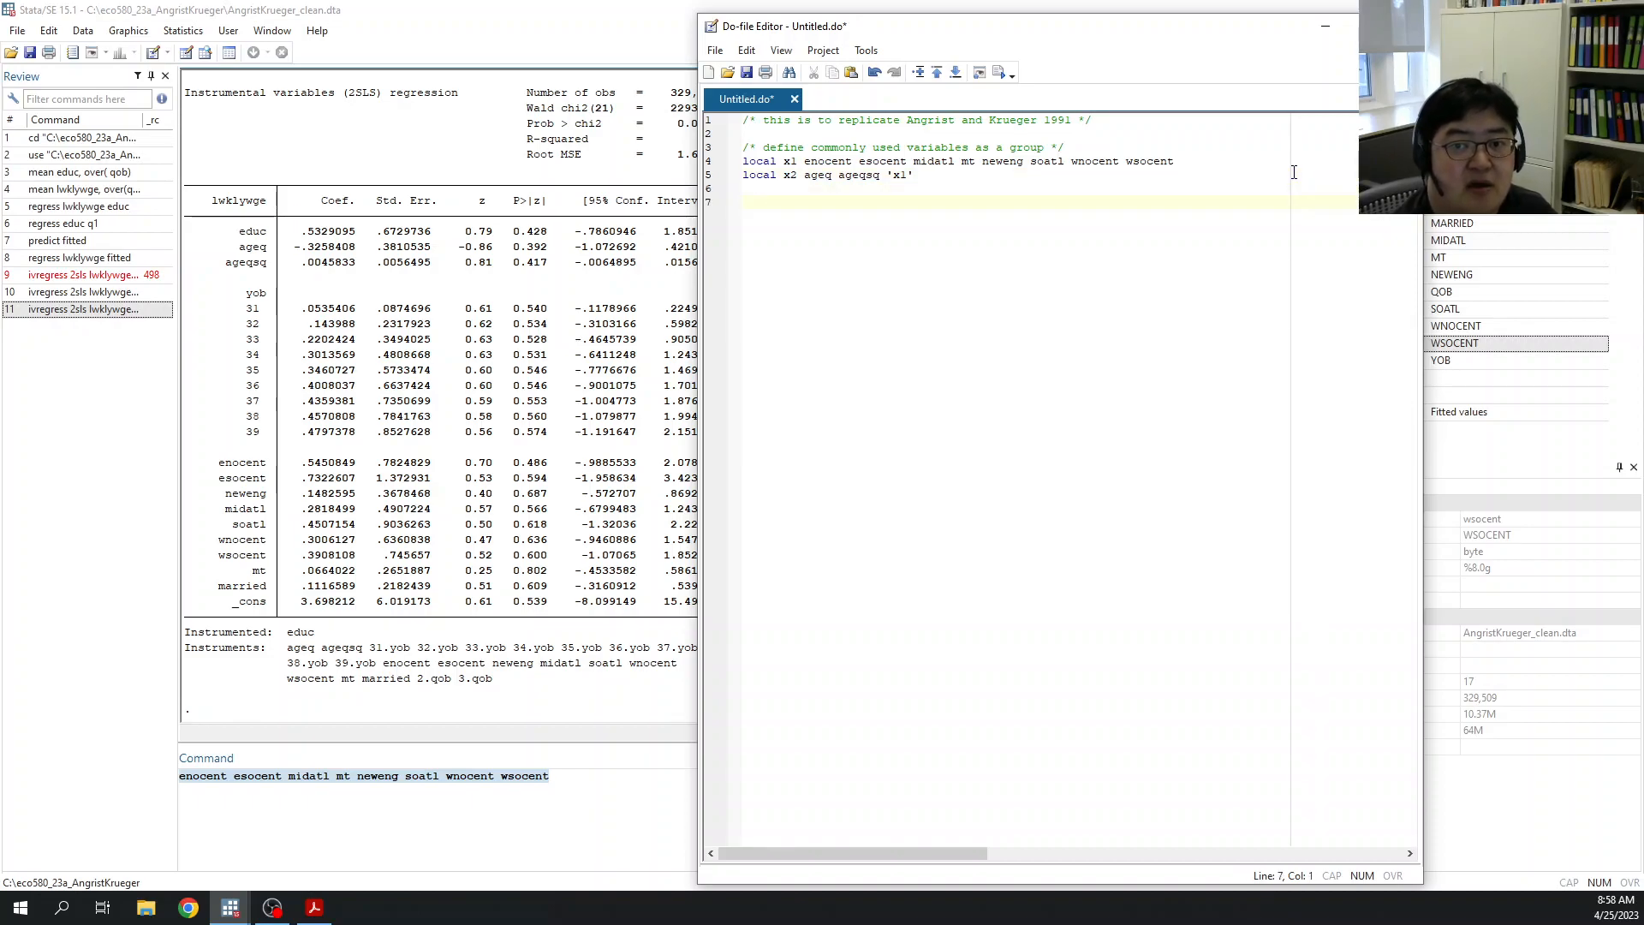
type("local")
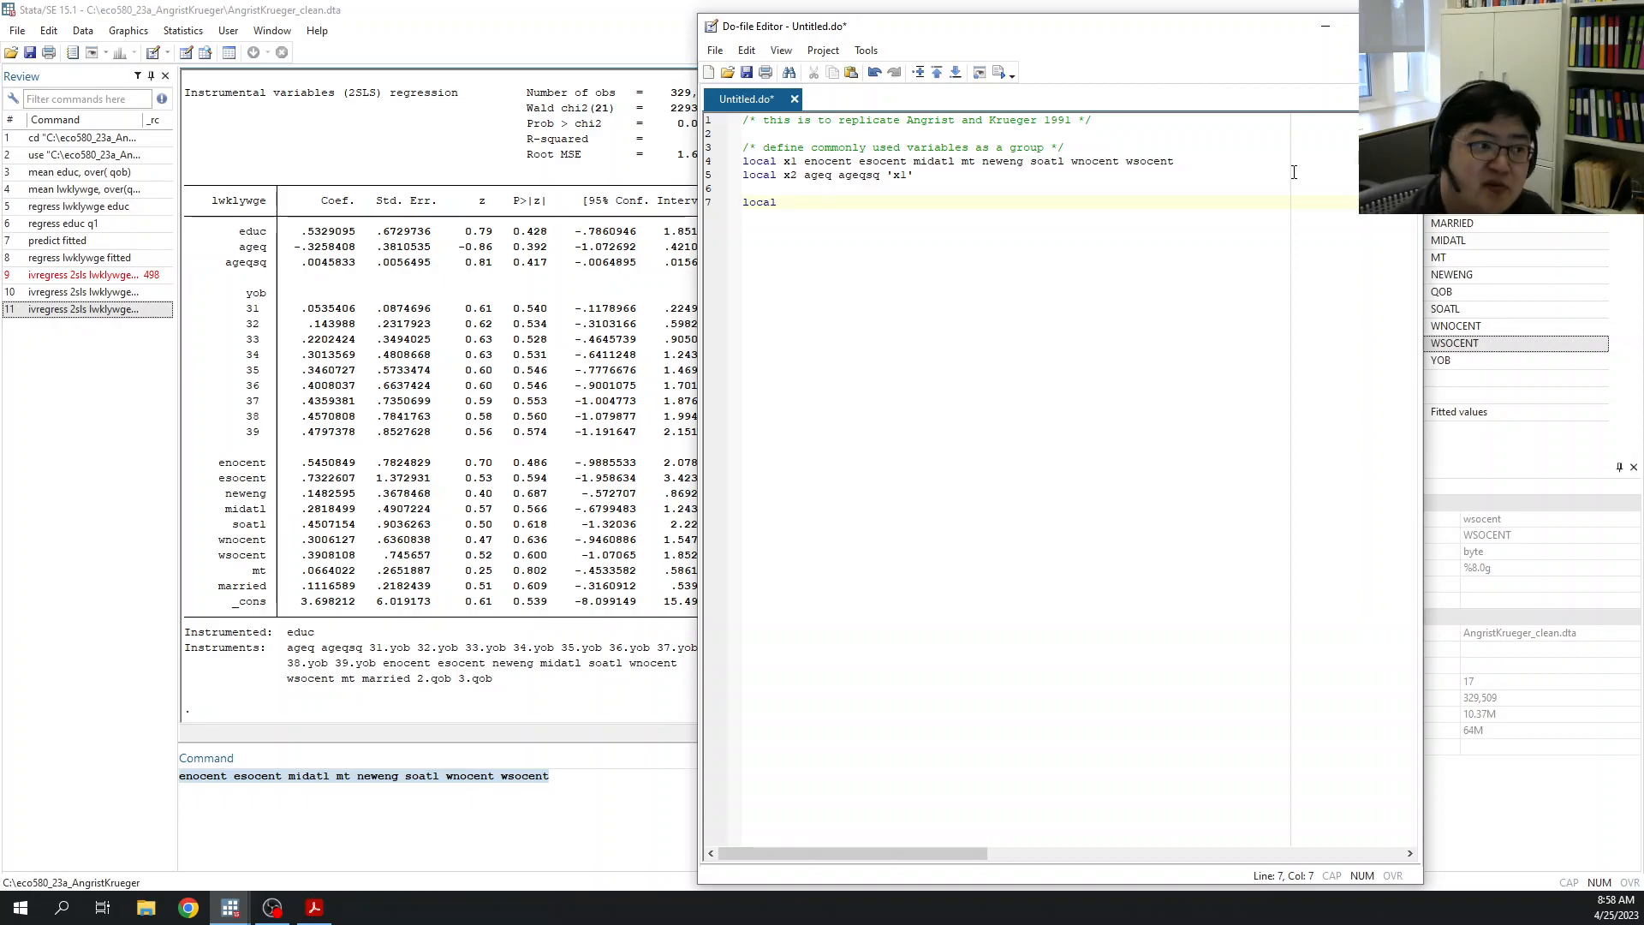
type(" y")
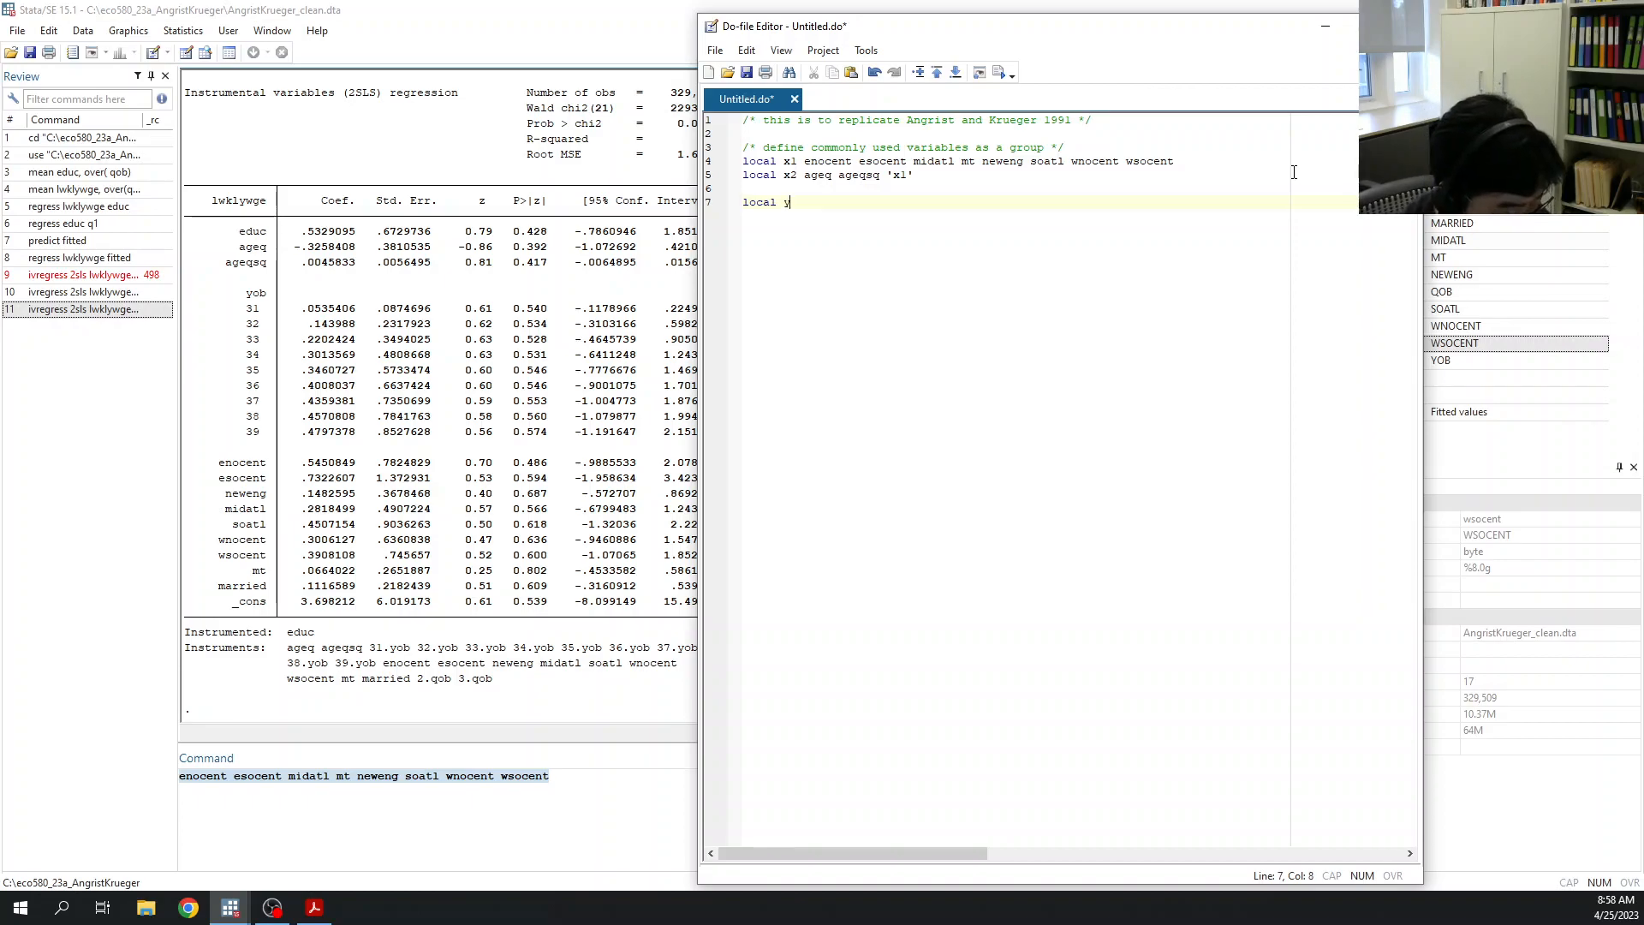
type(" lwklywge")
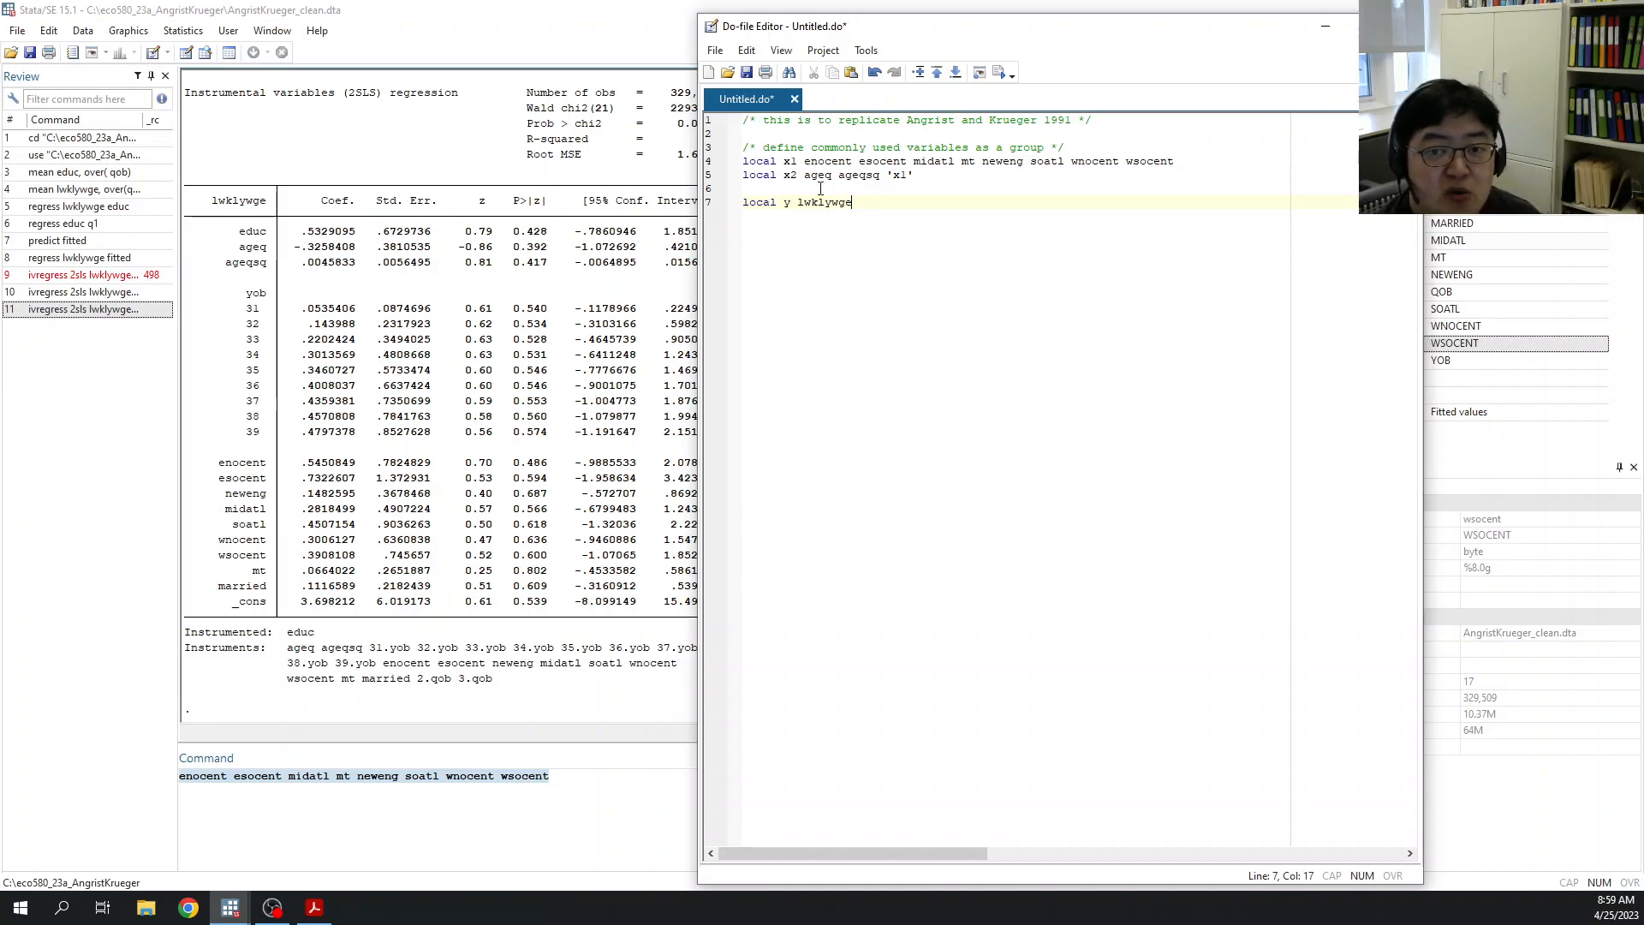
left_click_drag(797, 203, 853, 203)
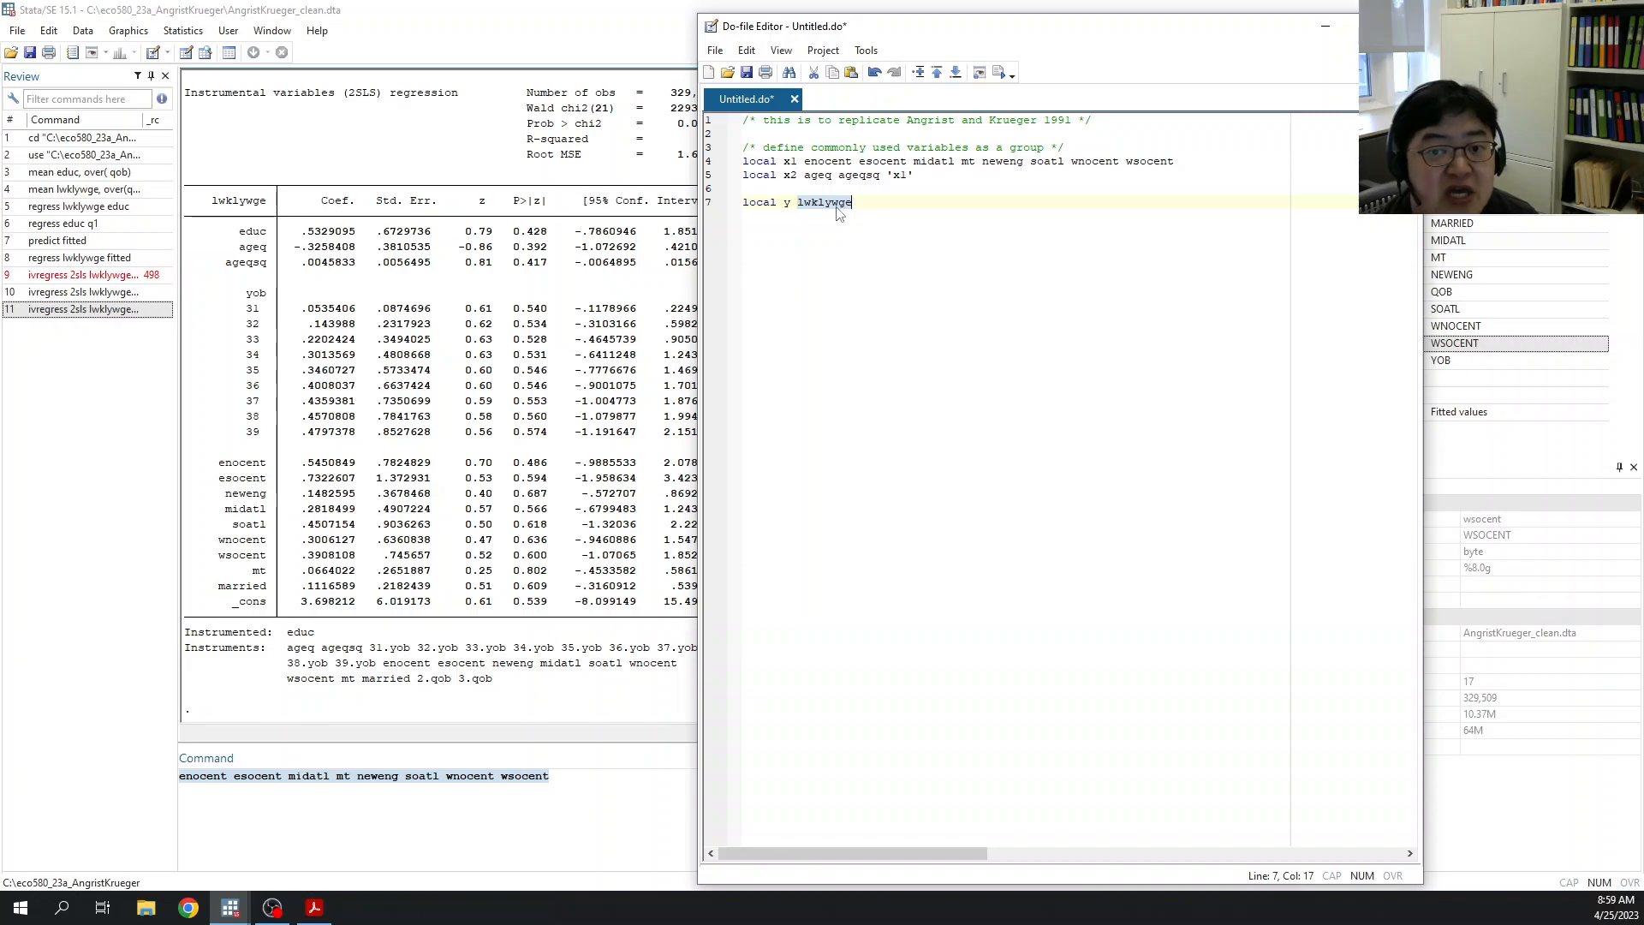
left_click(785, 203)
key("End")
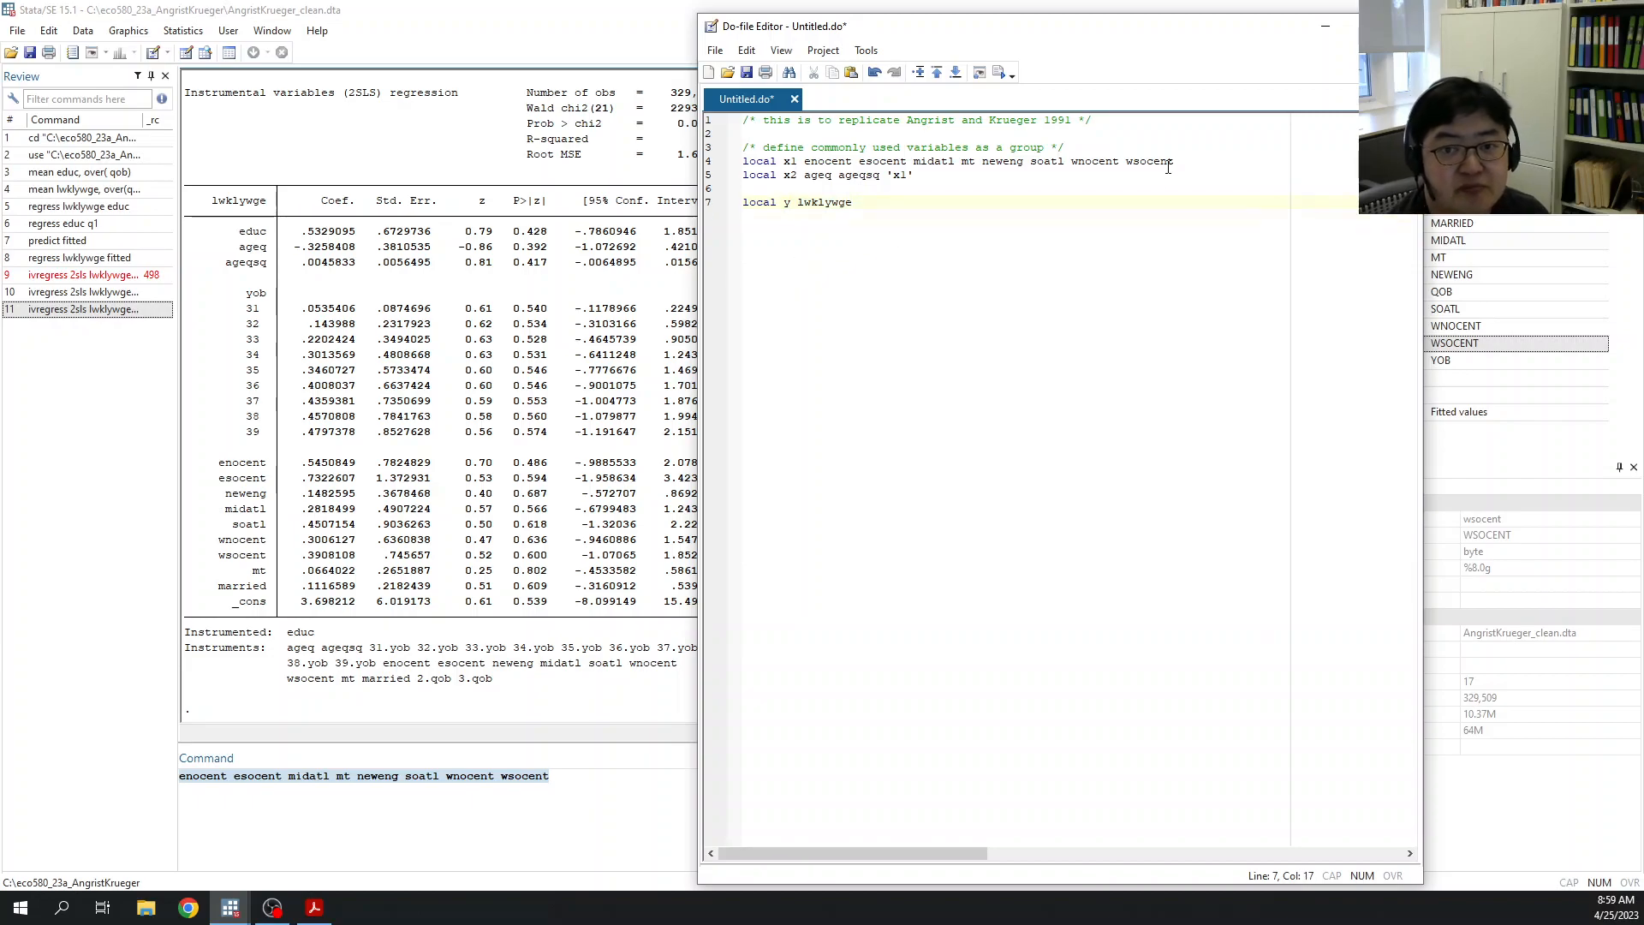
Step: Add a regress command of y on x1, without macro quotes, one blank line below the local y definition
key("Return")
key("Return")
type("regress y ")
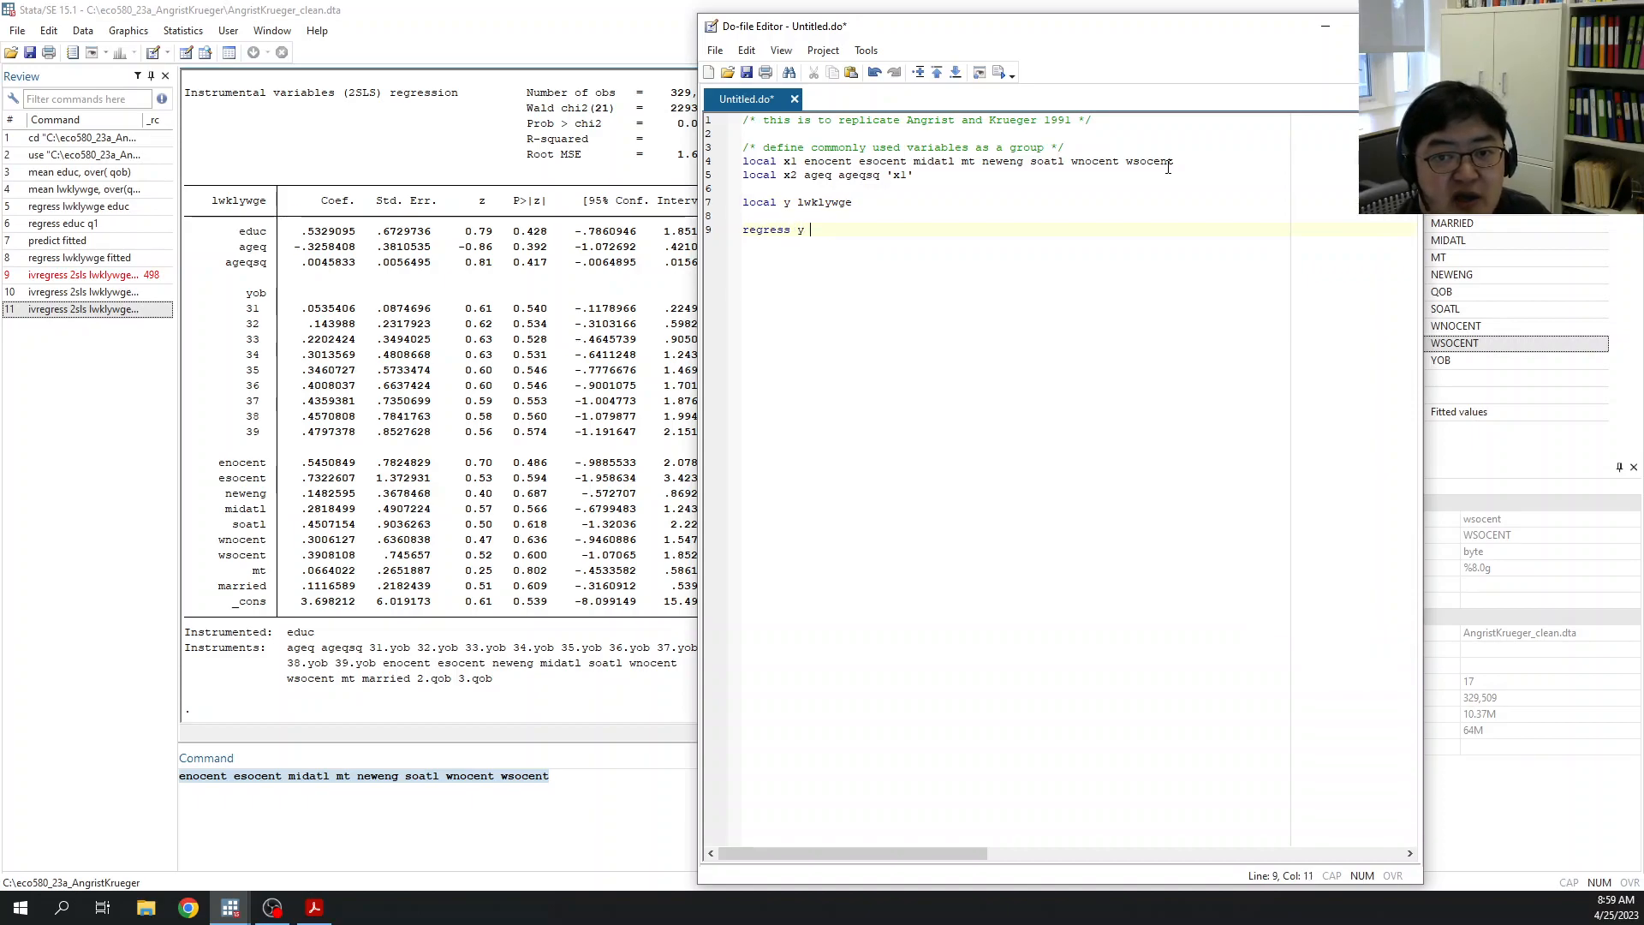
type("x1")
key("Return")
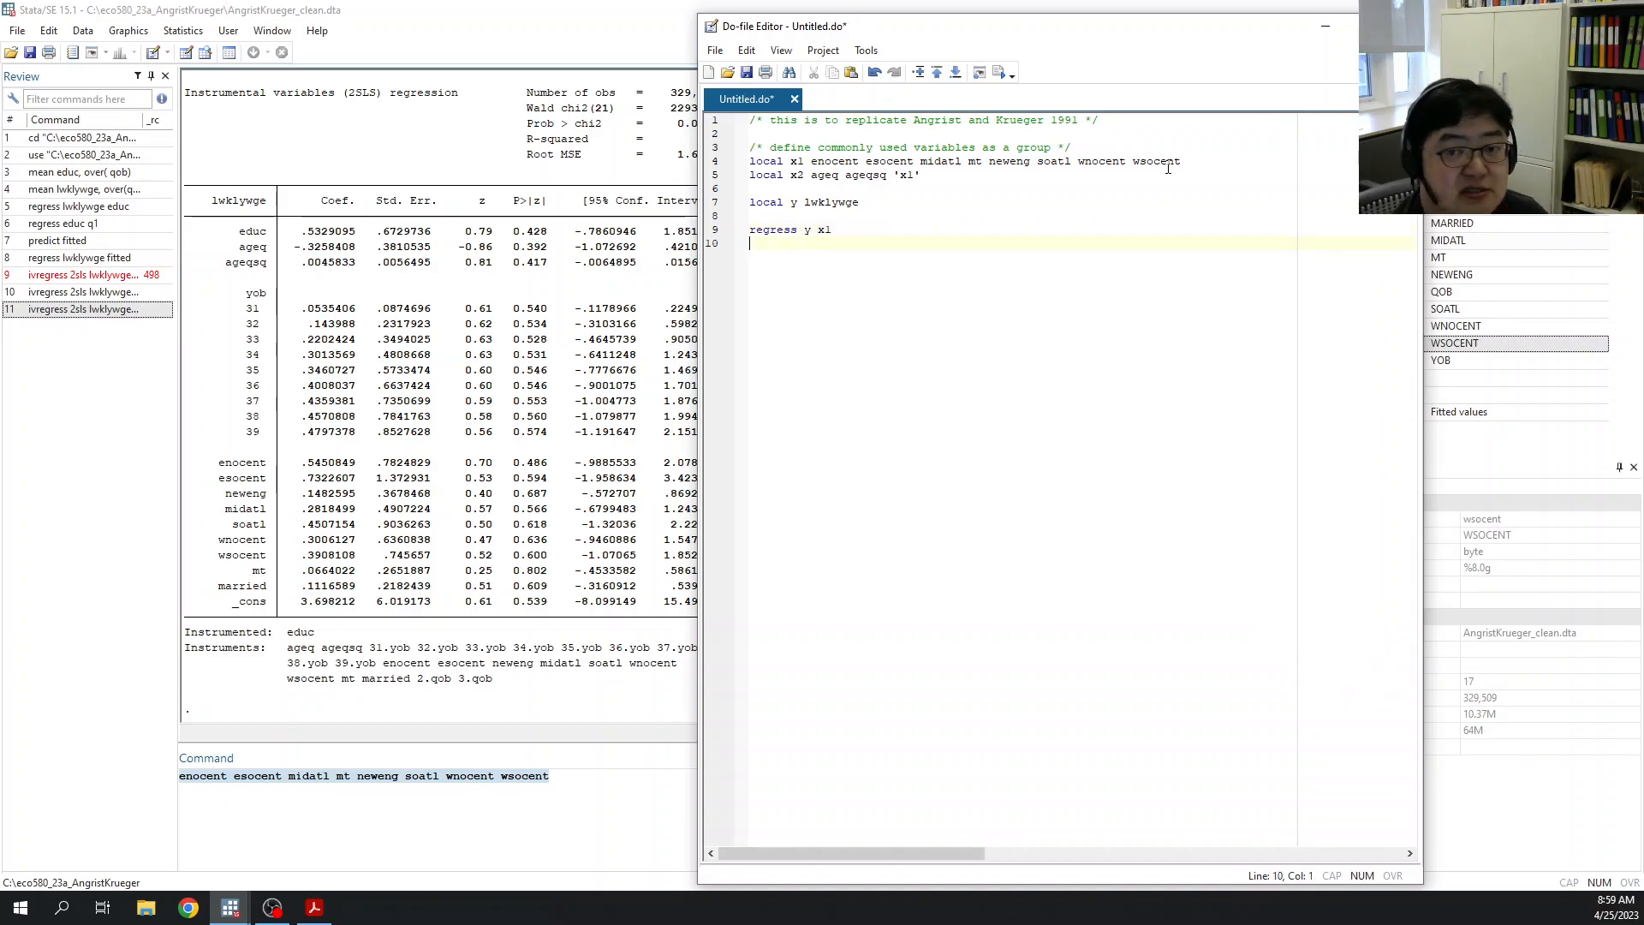
Step: Put macro quotes around y and x1 in the first regression and write a second one, regress `y' `x2', below it
type("regress")
key("Up")
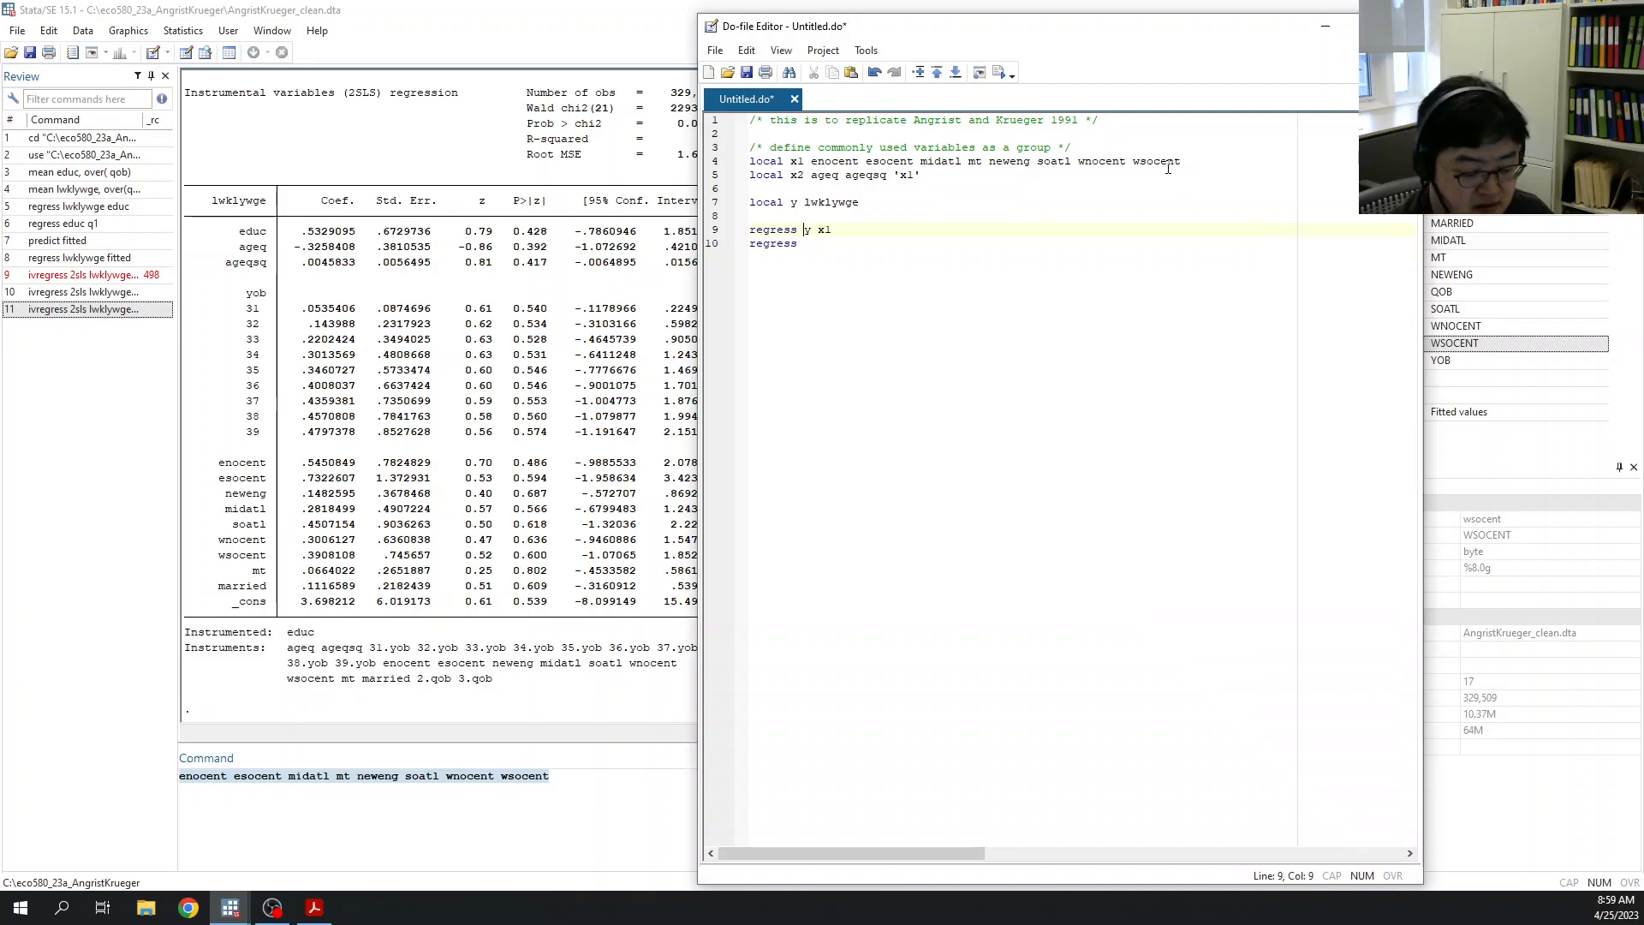
type("`y'")
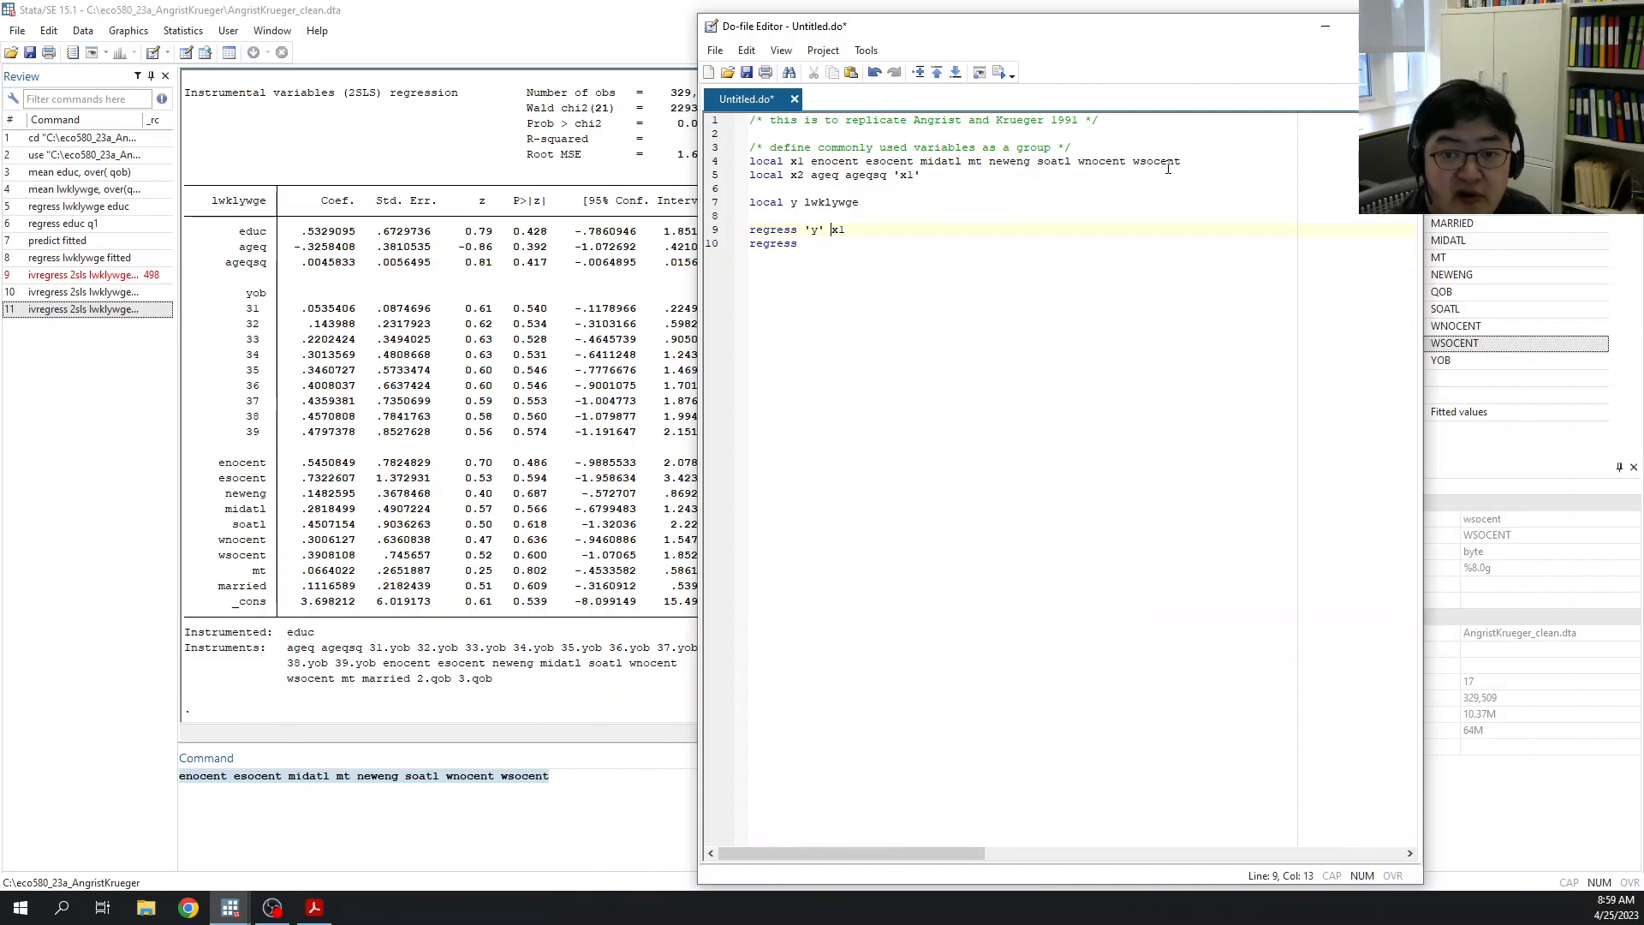
key("Right")
type("`")
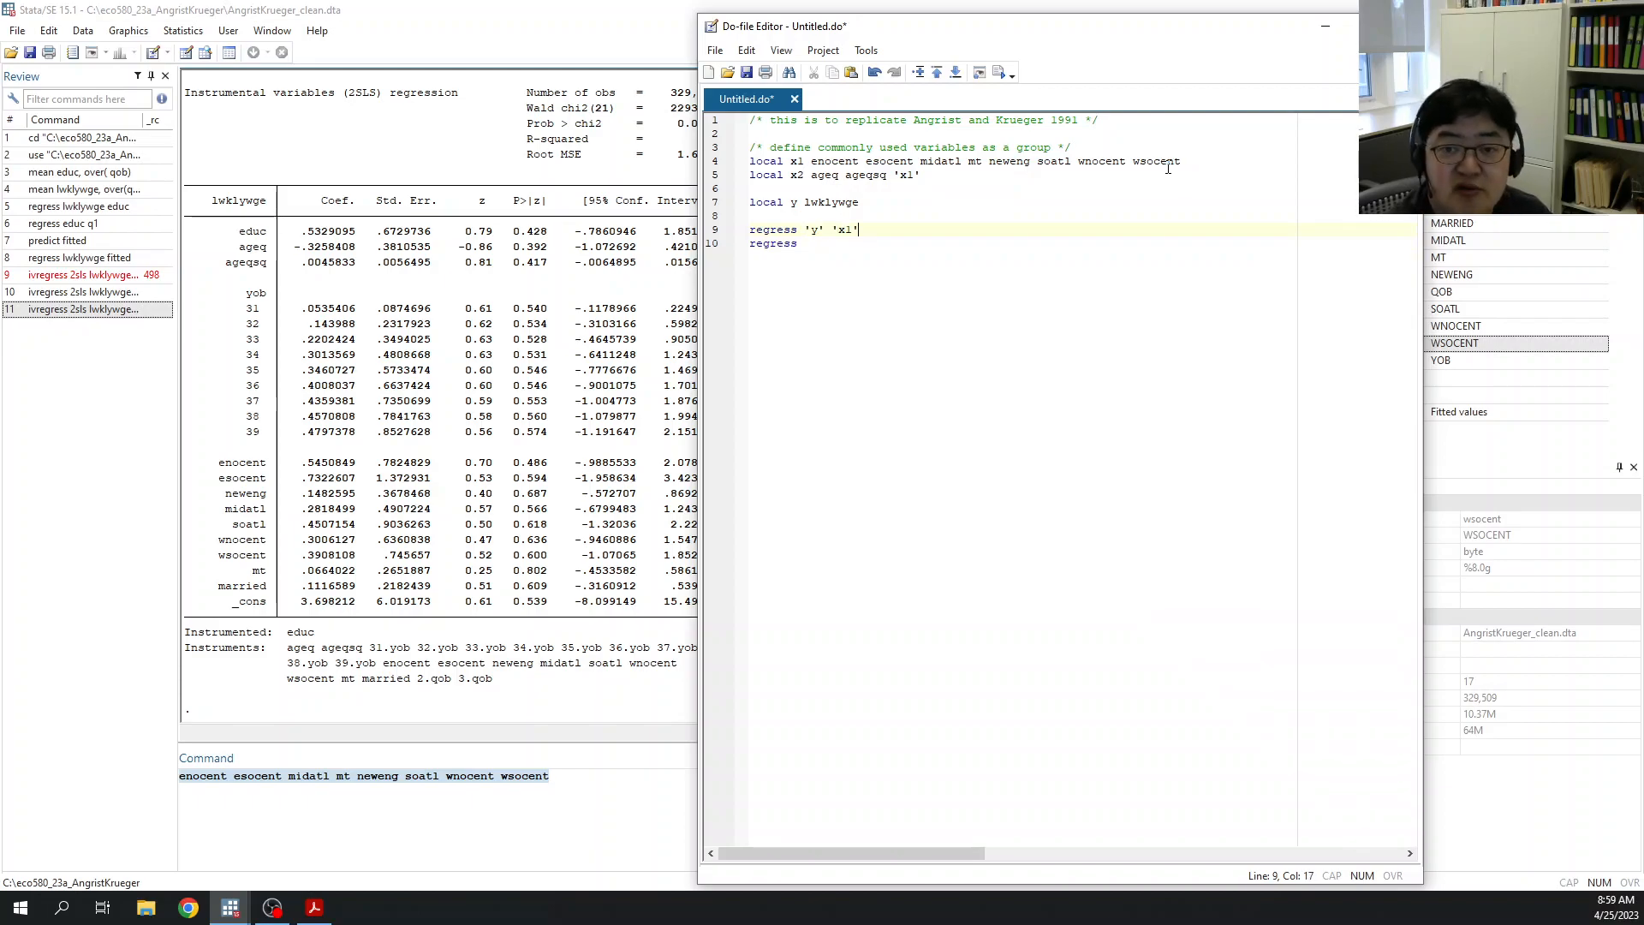
key("Down")
type("`y'")
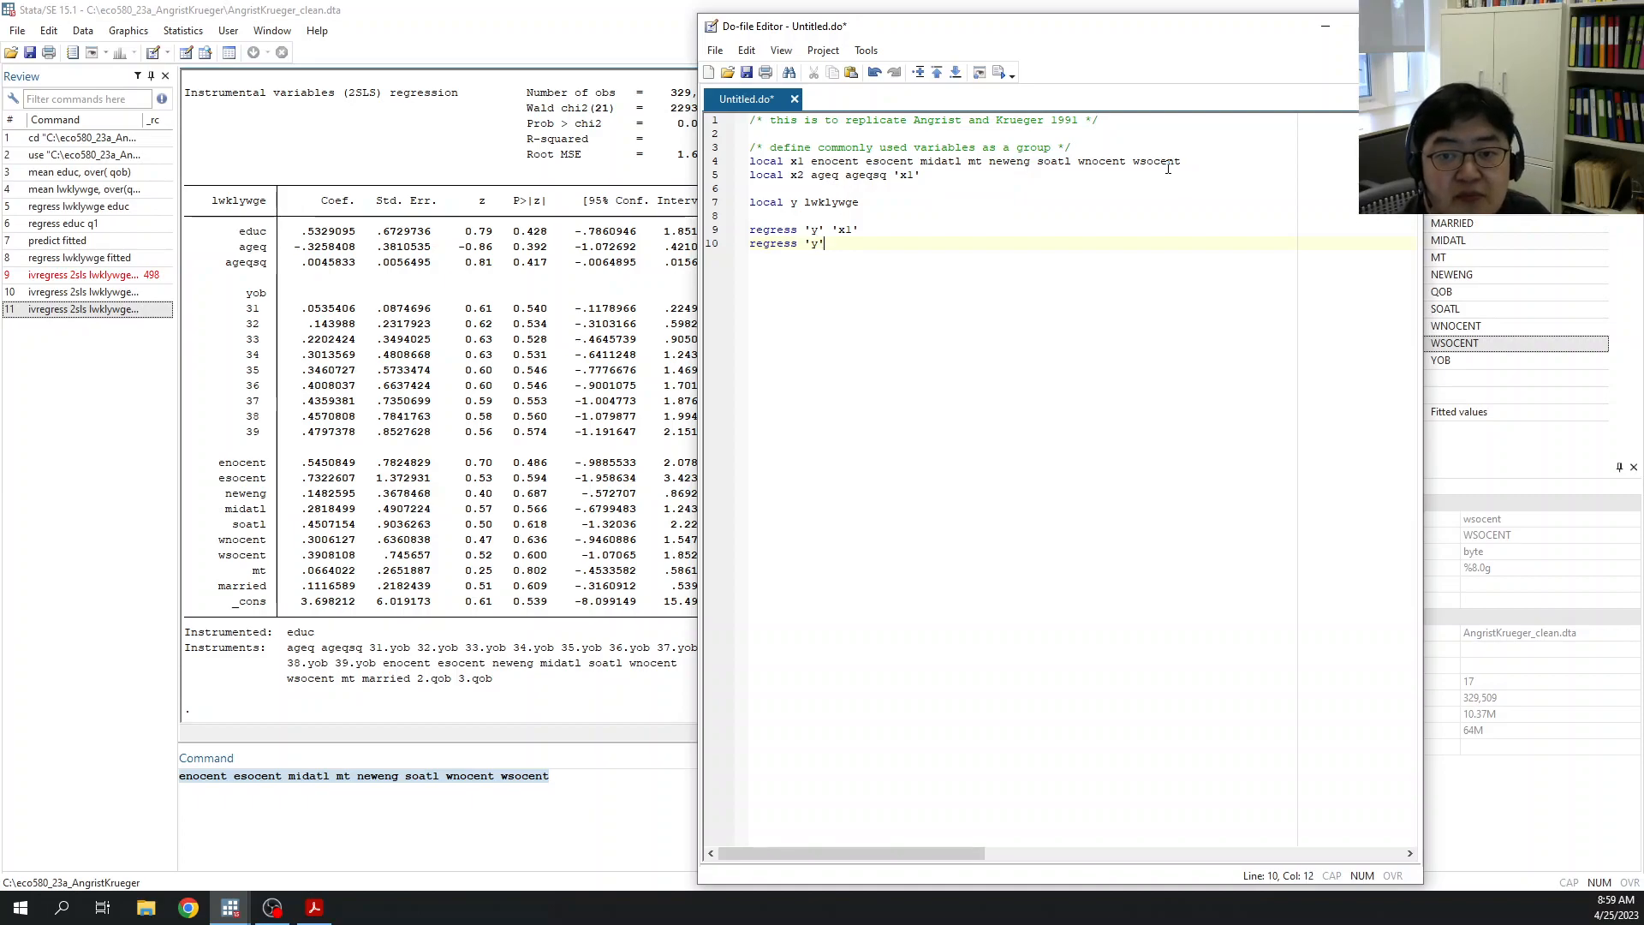
type(" `x2'")
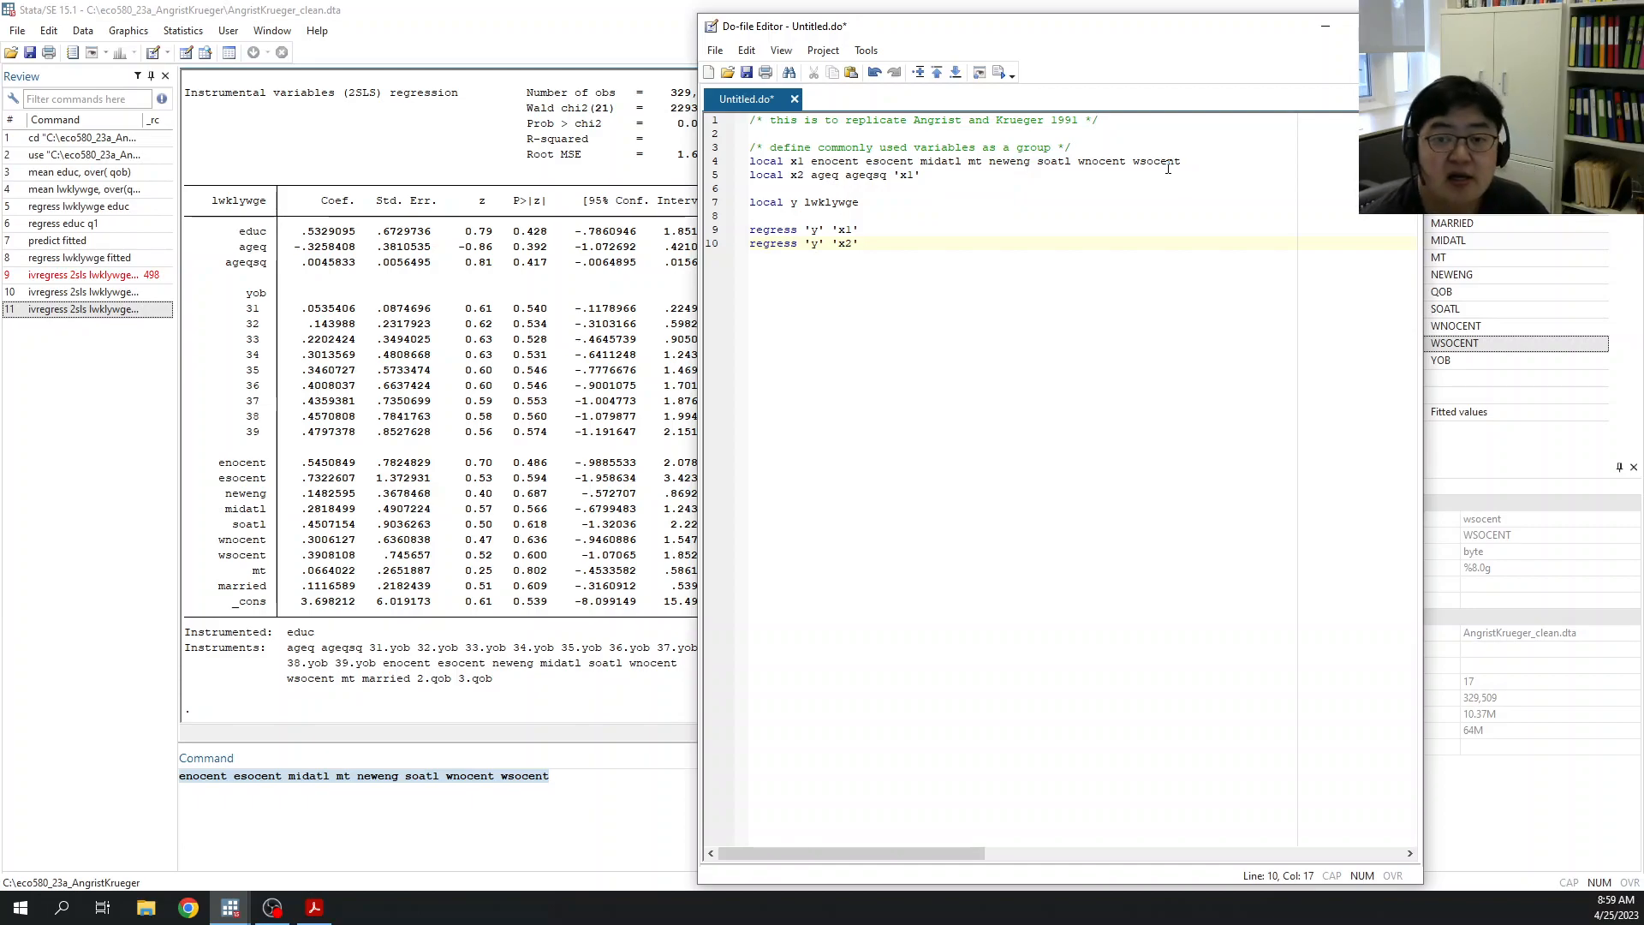
Step: Insert educ as the first regressor after `y' in both the x1 and the x2 regression commands
key("Up")
key("Left")
key("Left")
key("Left")
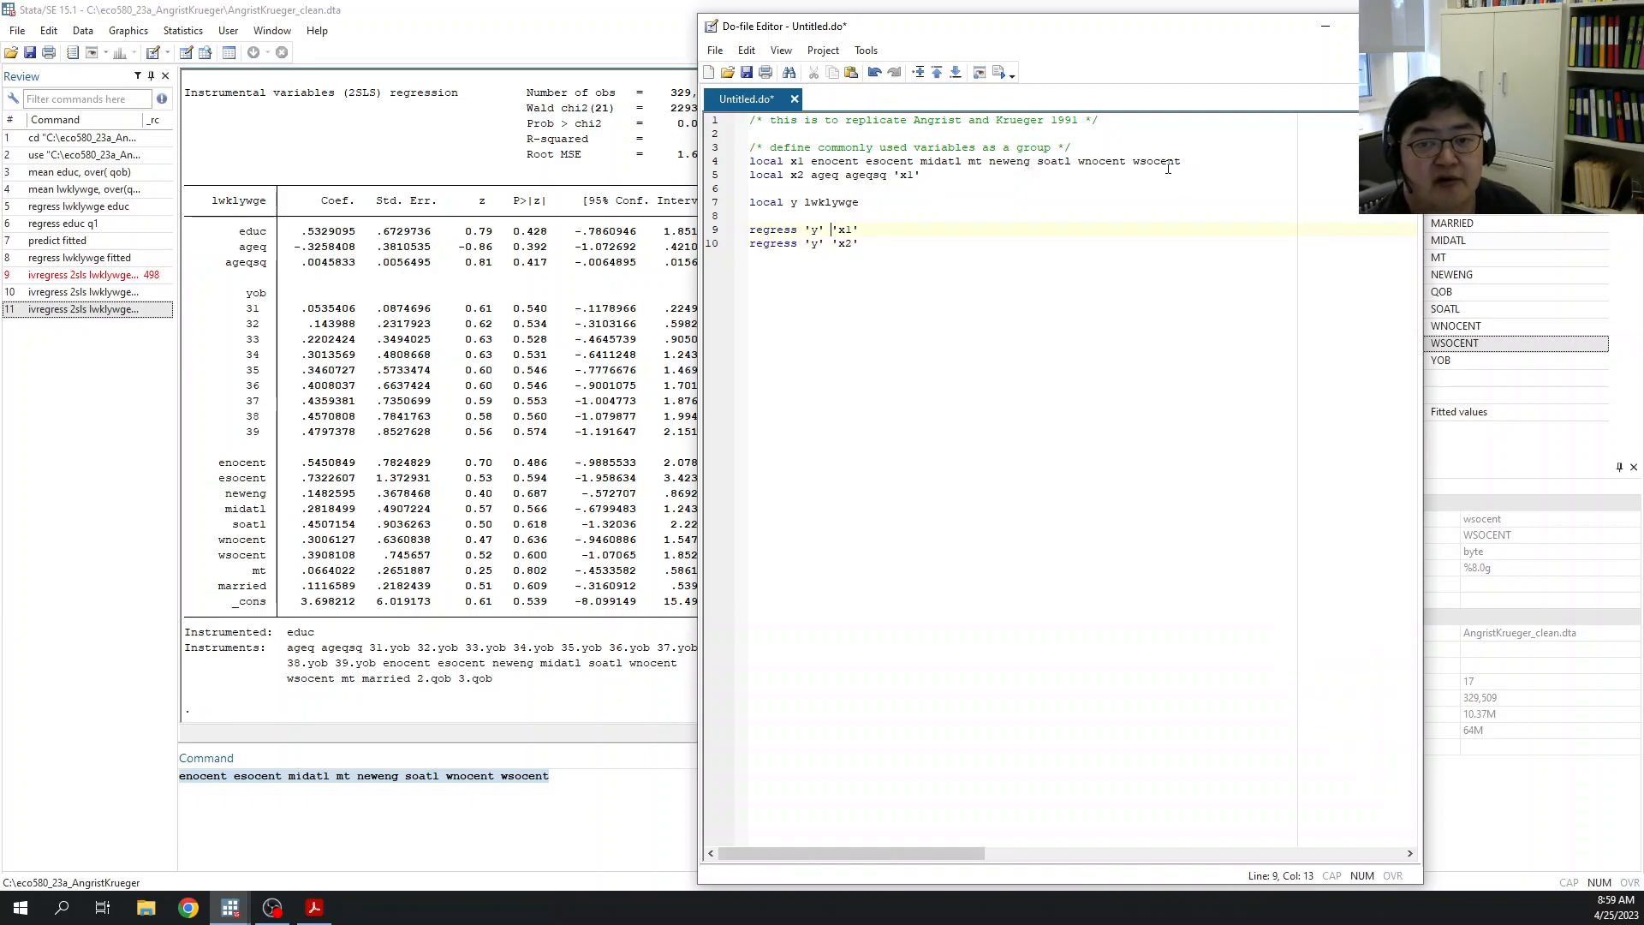
key("Left")
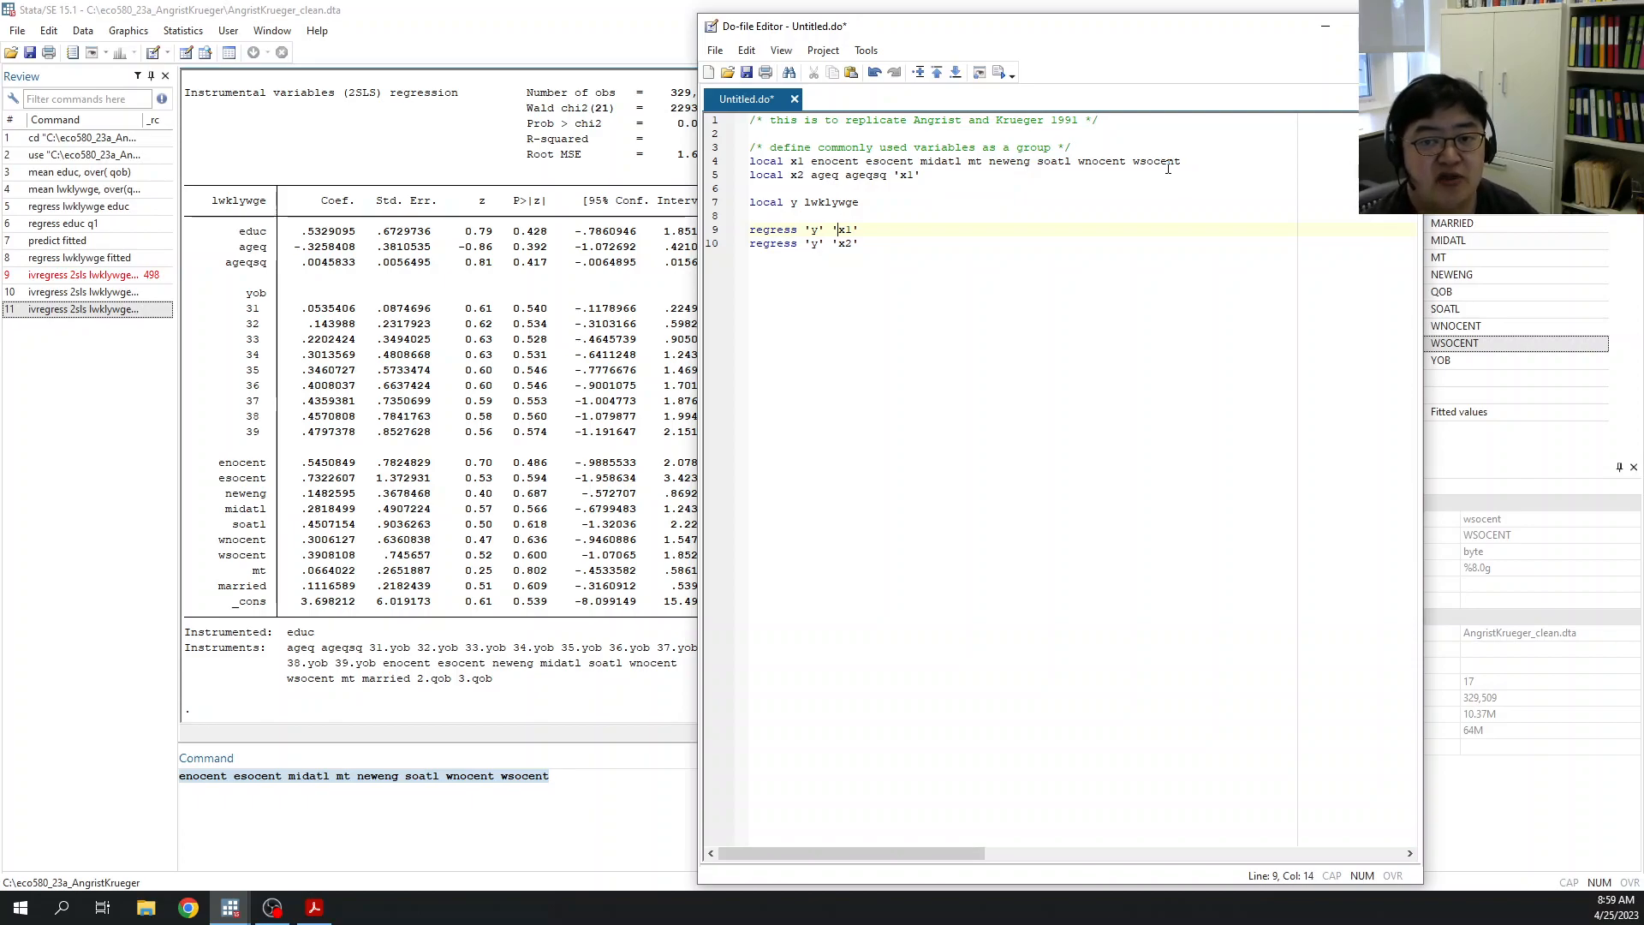
key("Left")
type("edu")
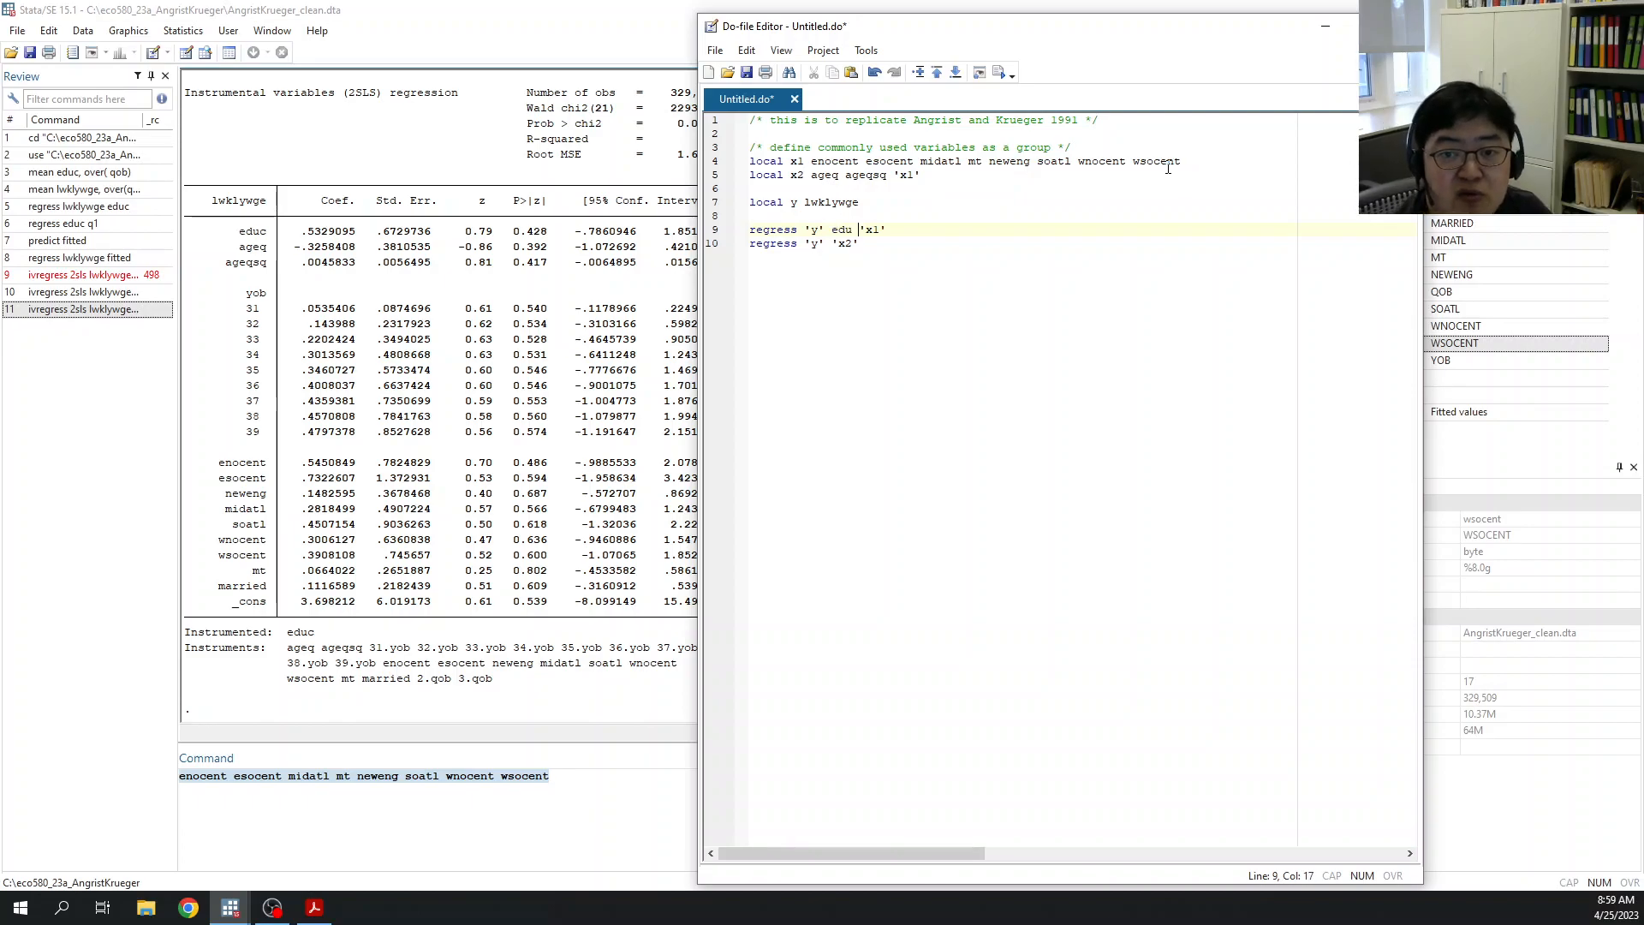
key("Left")
type("c")
key("Down")
key("Left")
key("Left")
type("educ")
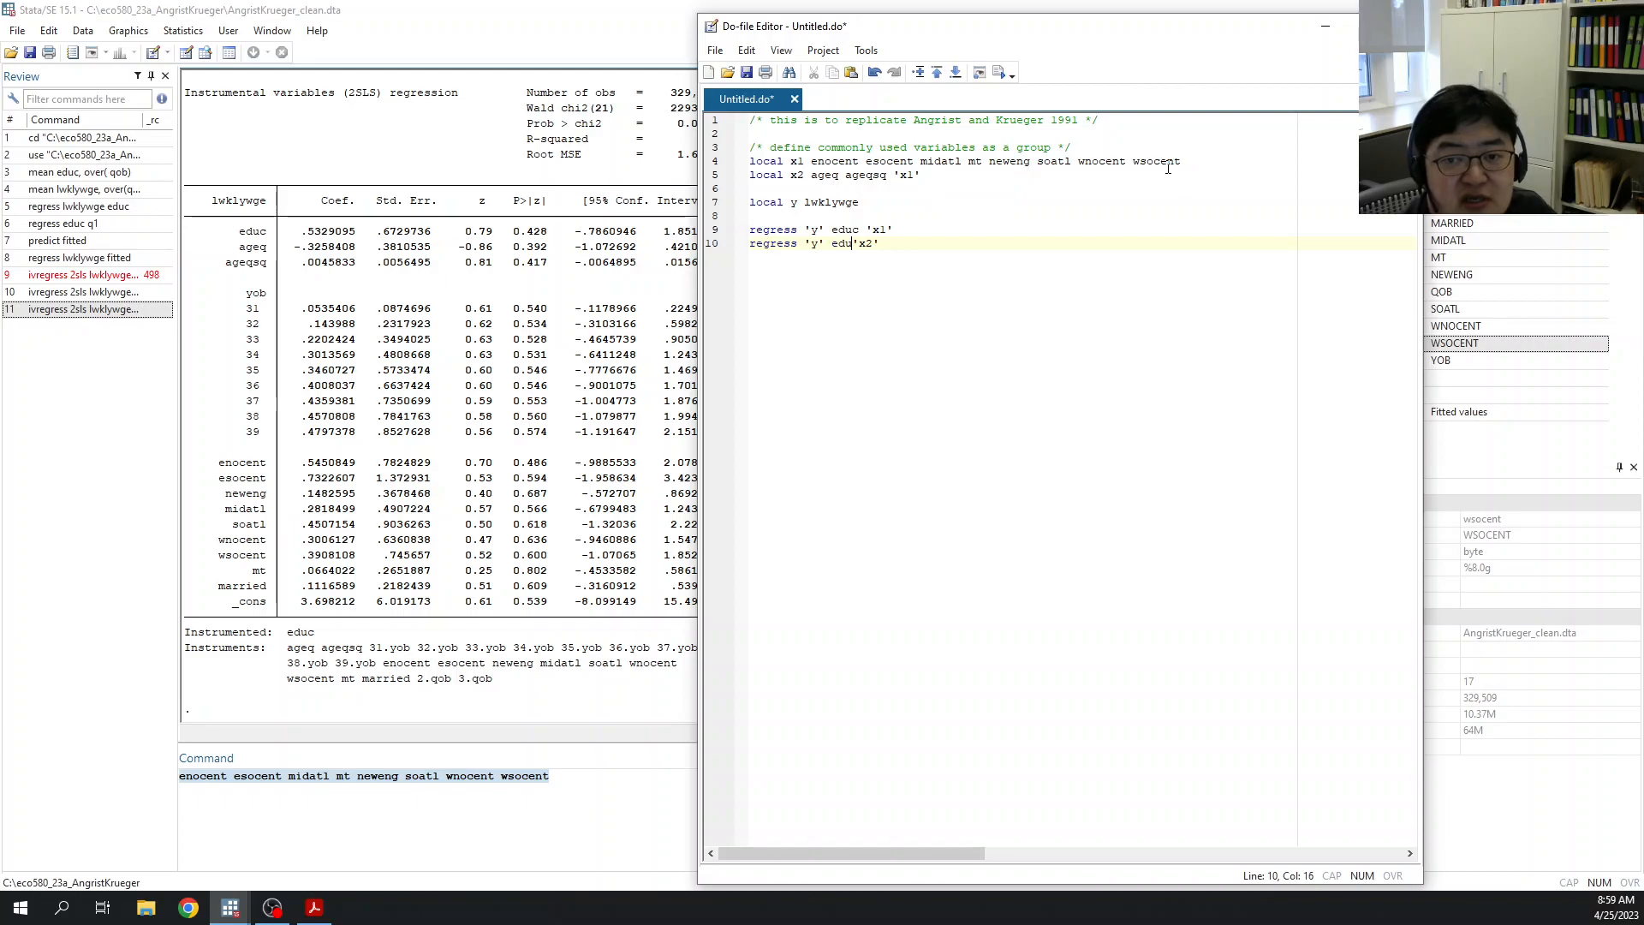
Step: Insert a regression without controls, regress `y' educ, on a new line above the other two regressions
key("Up")
key("Home")
key("Return")
key("Up")
type("re")
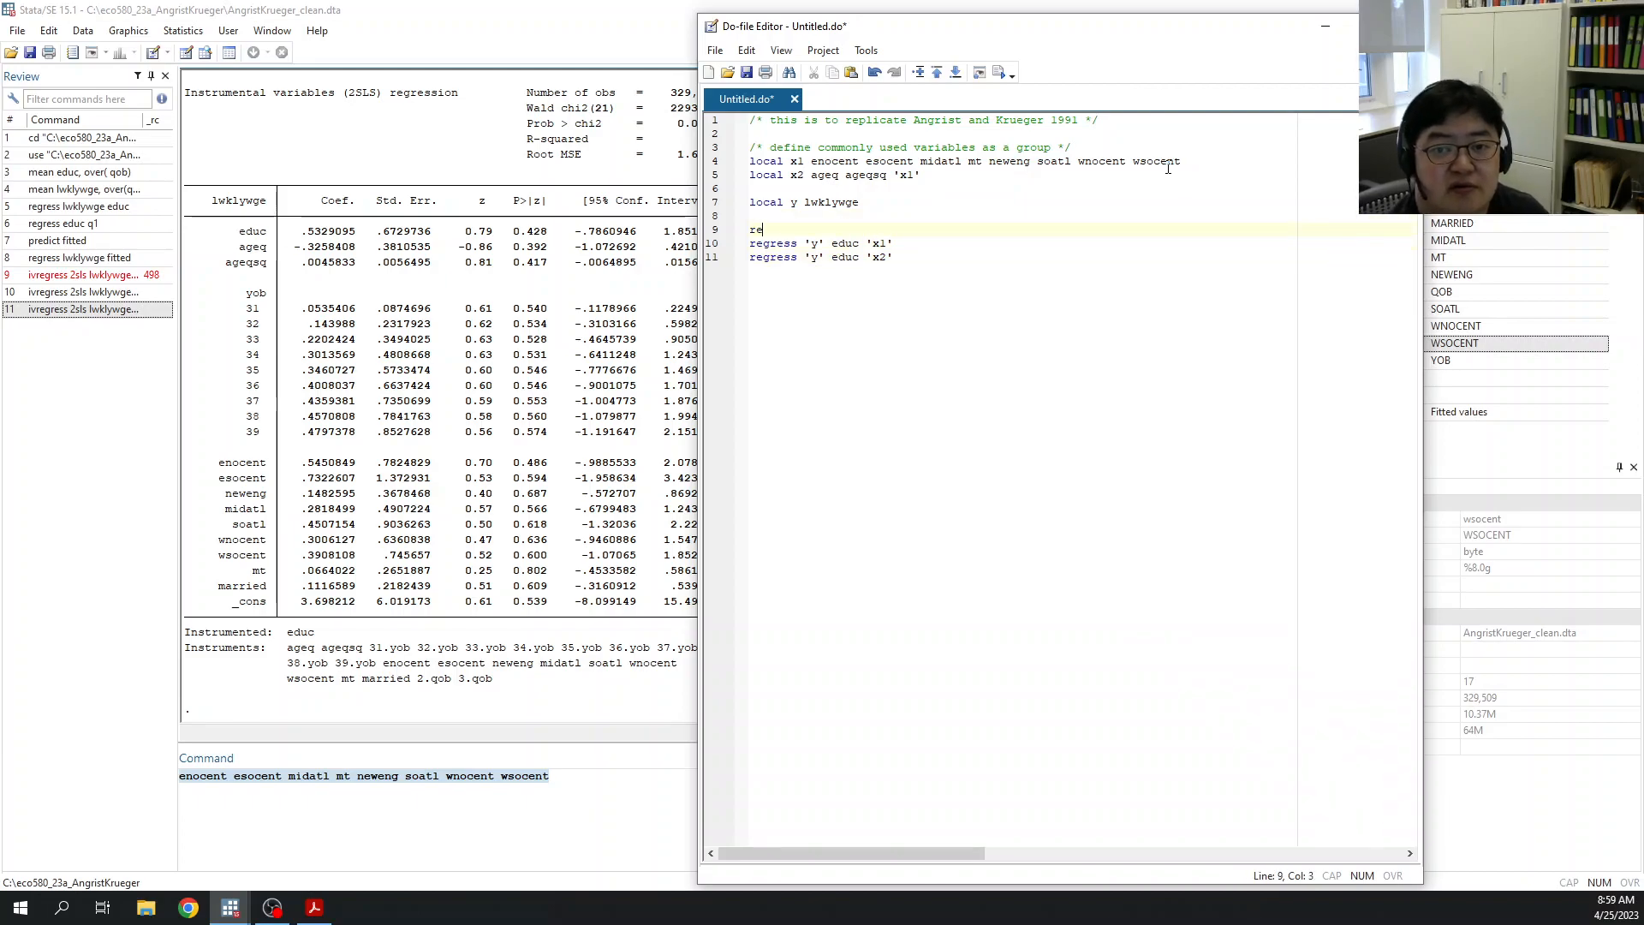
type("gress `y' educ")
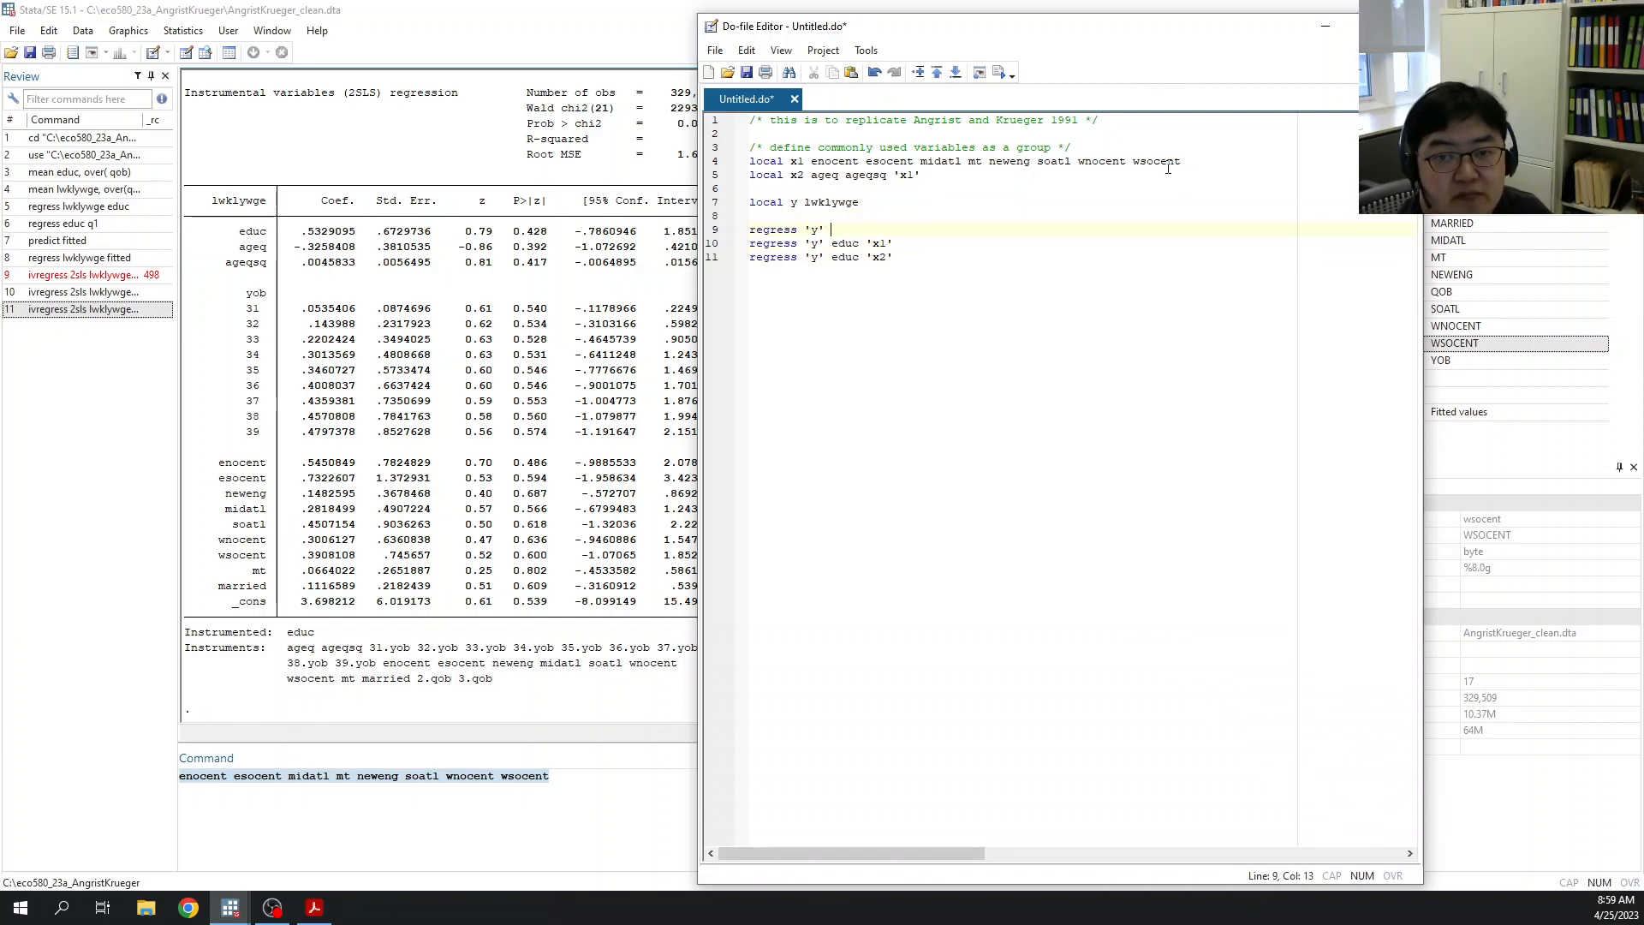
Step: Add the comment /* regression without instrument */ on a new line above the three regress commands
key("Home")
key("Return")
key("Up")
type("/")
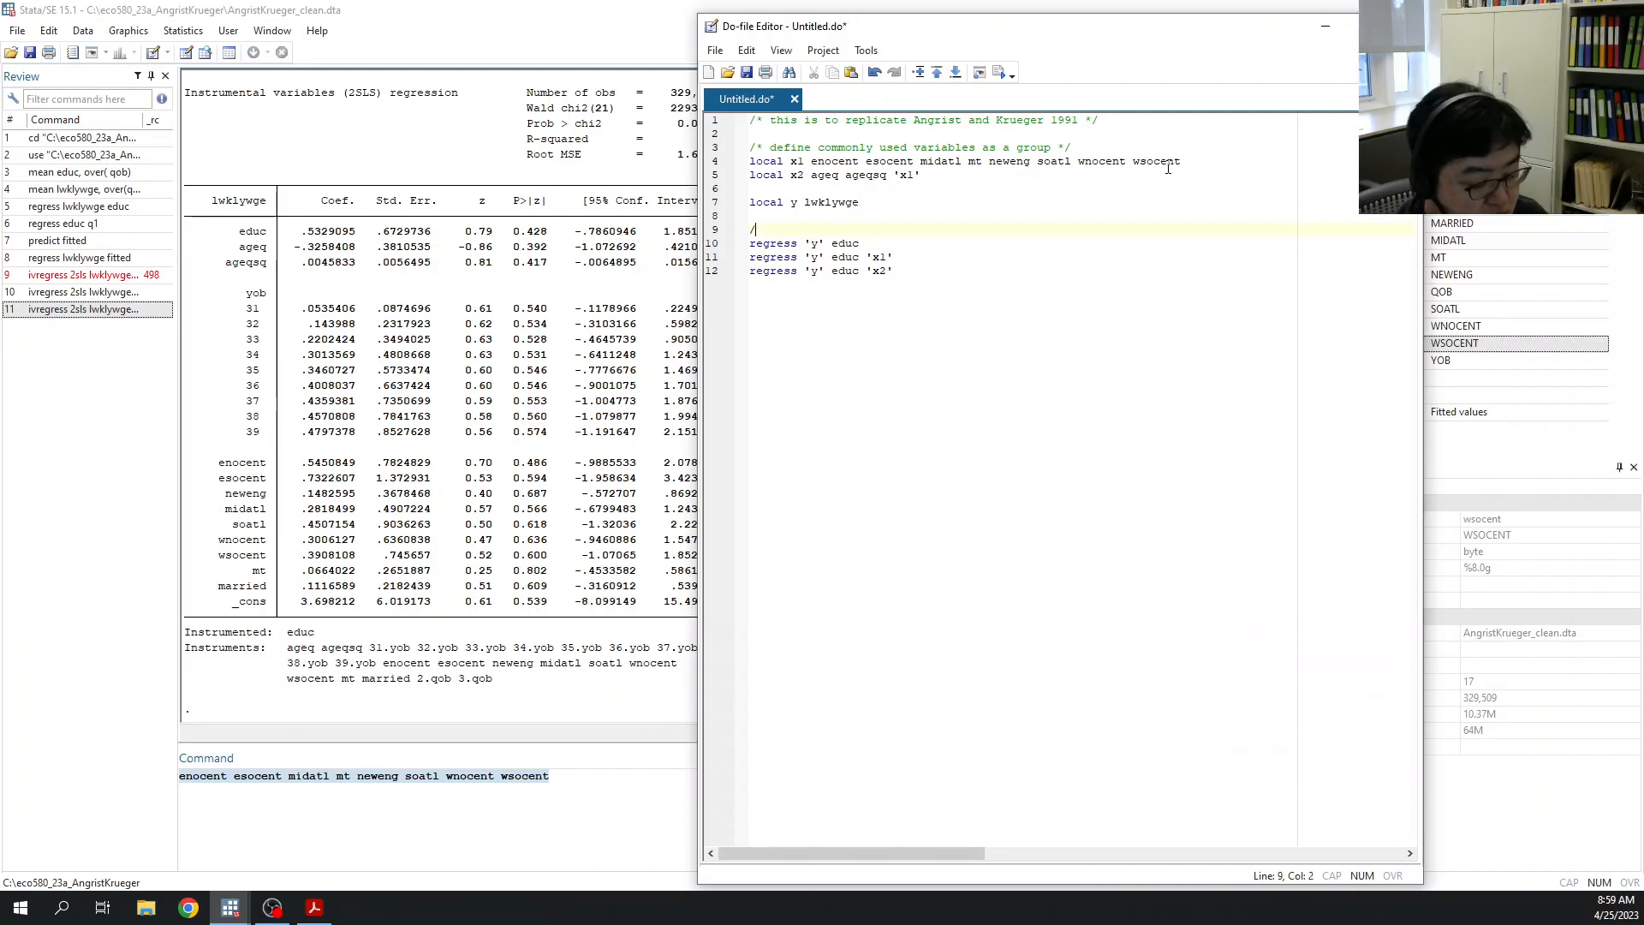
type("* reg")
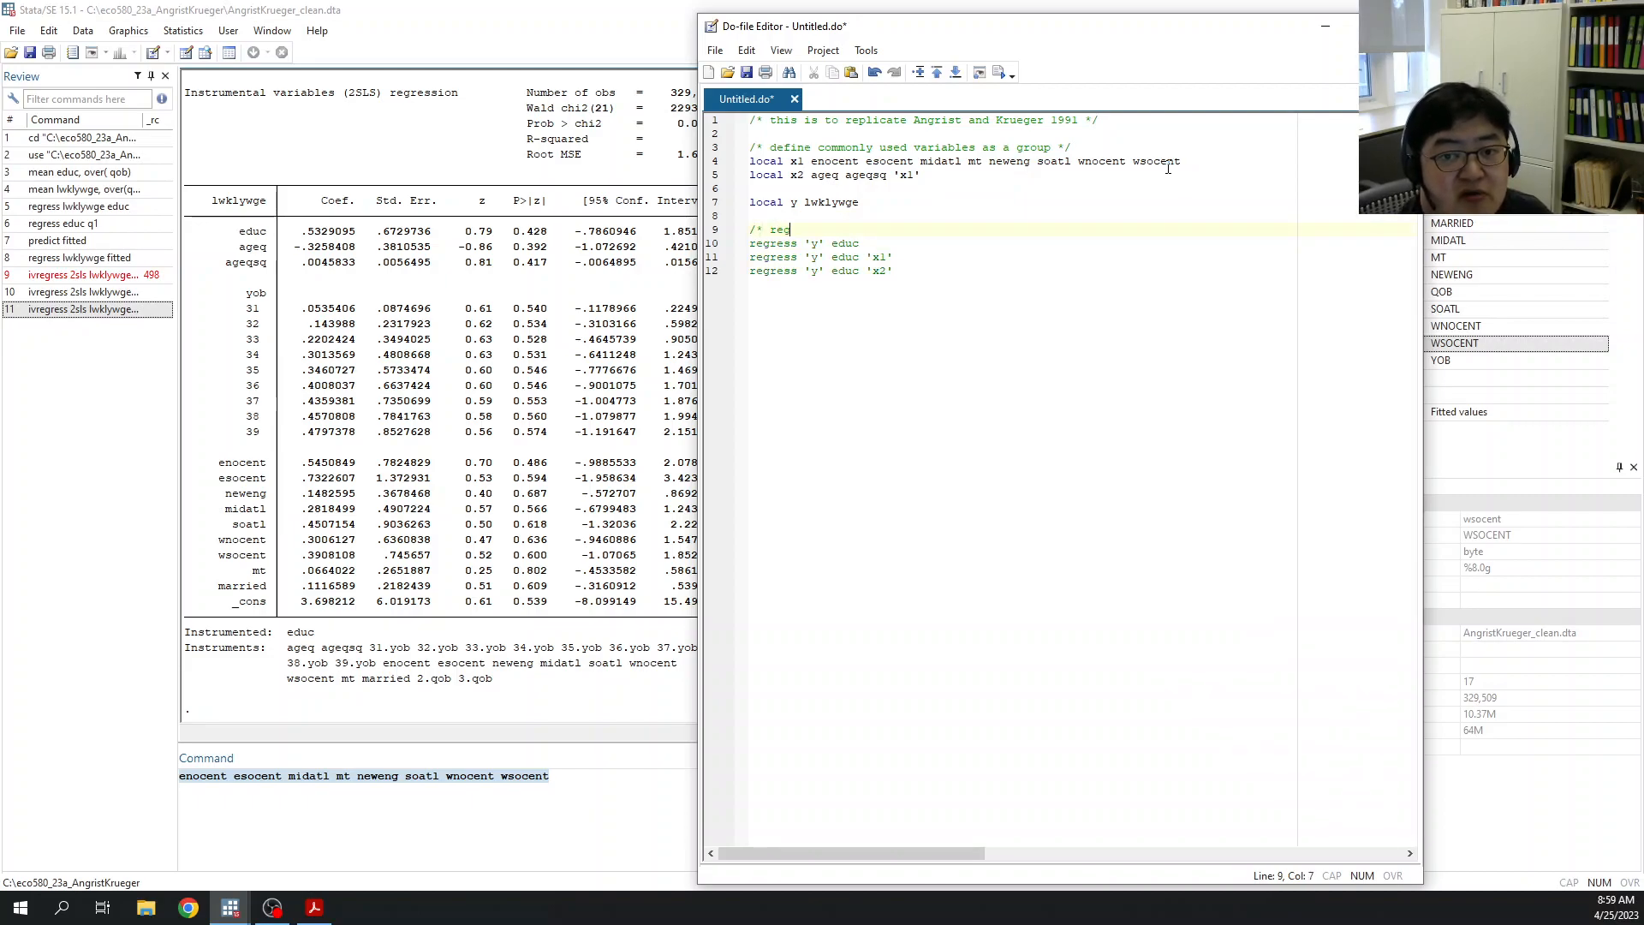
type("ression without instrument")
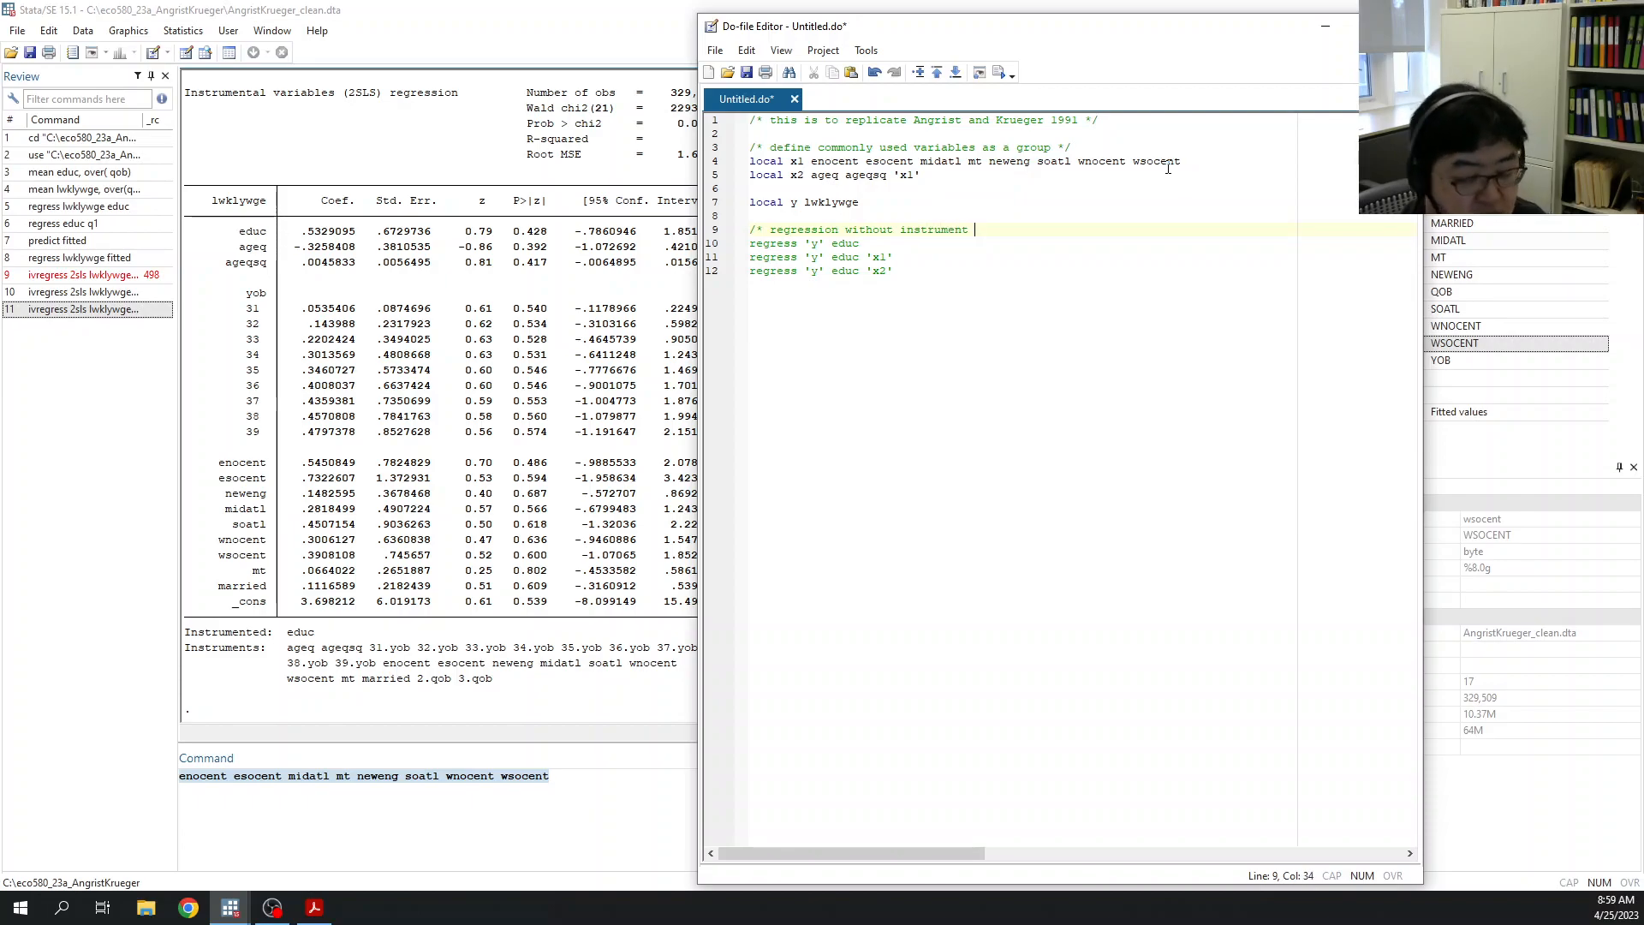
type(" */")
key("Down")
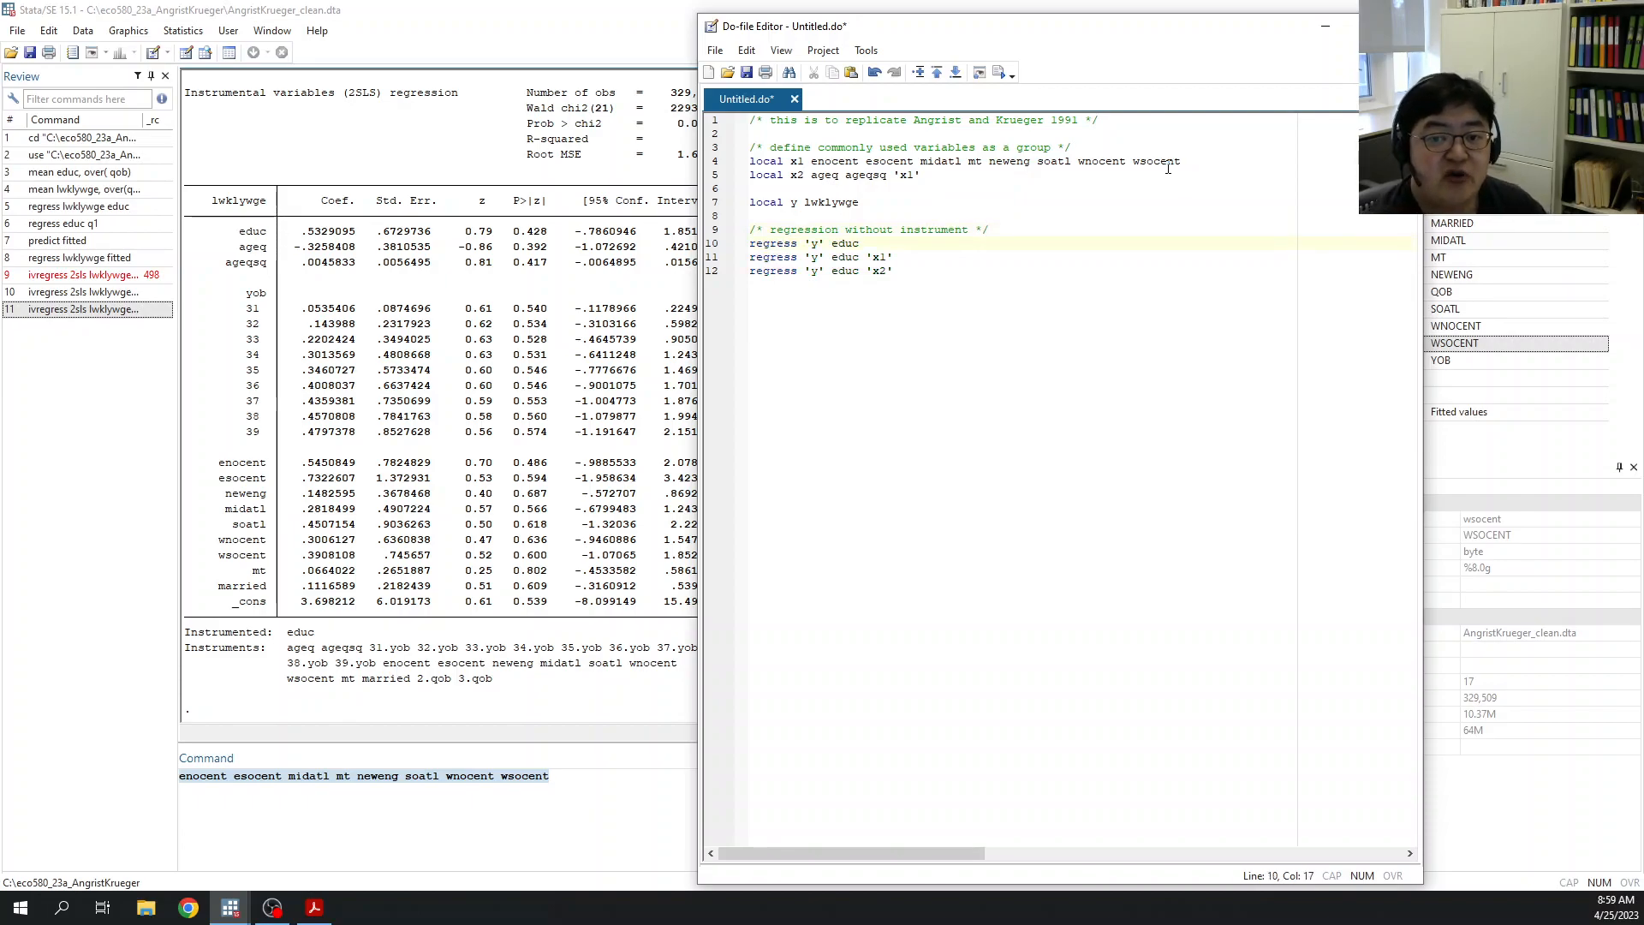
key("Up")
key("Up")
key("Up")
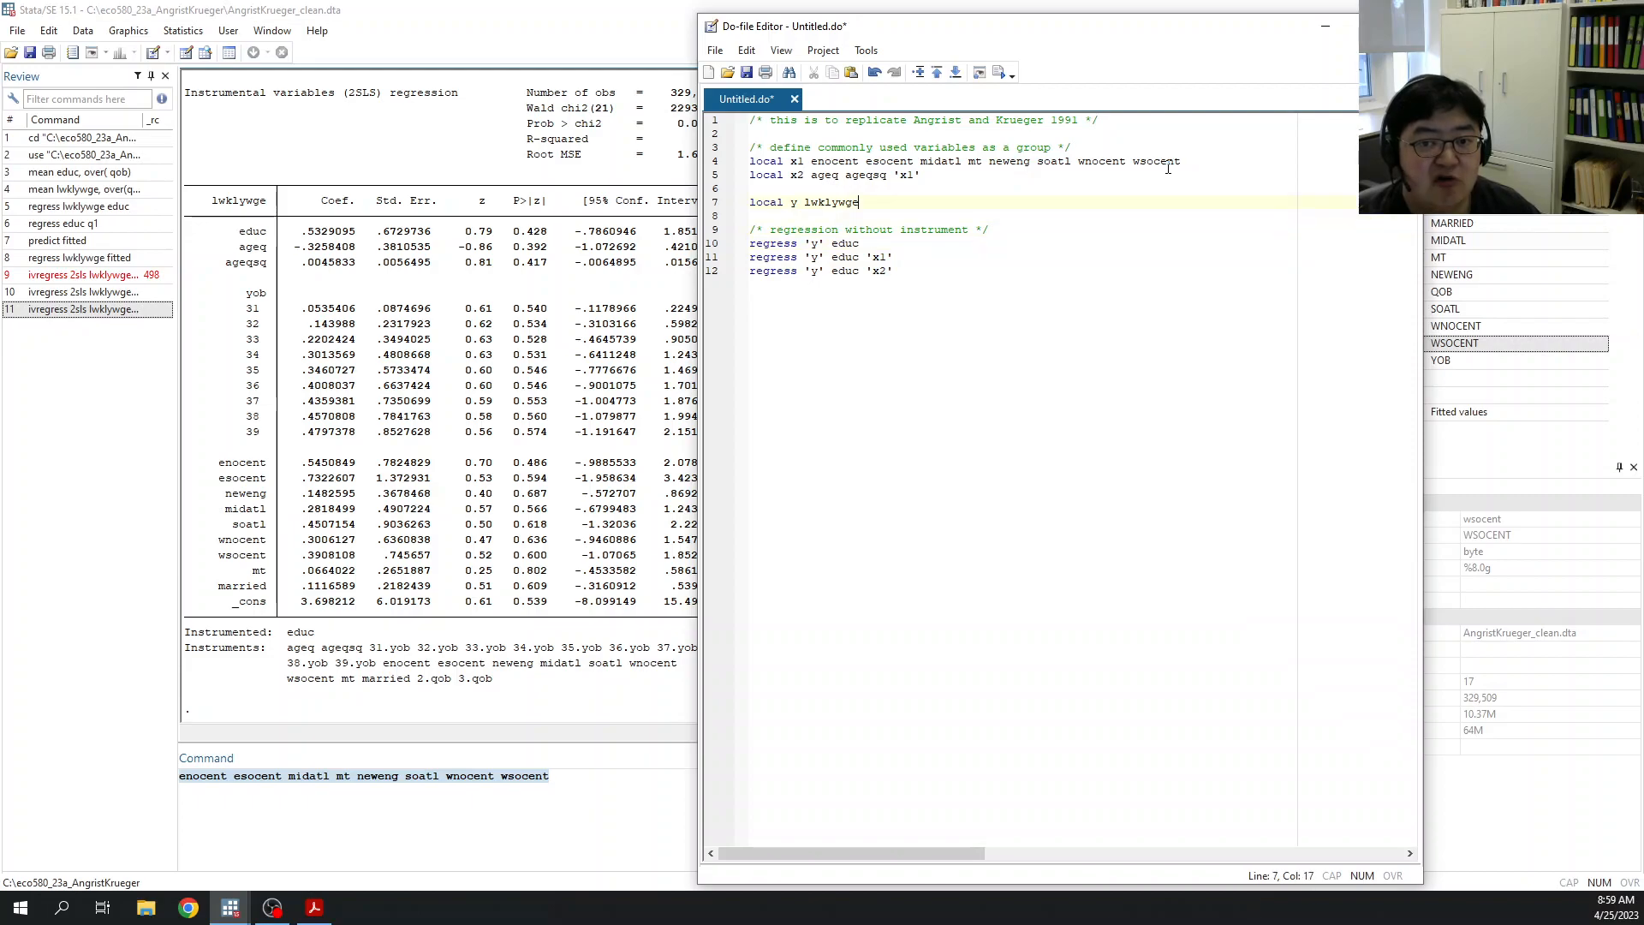
key("Down")
key("Down")
key("Down")
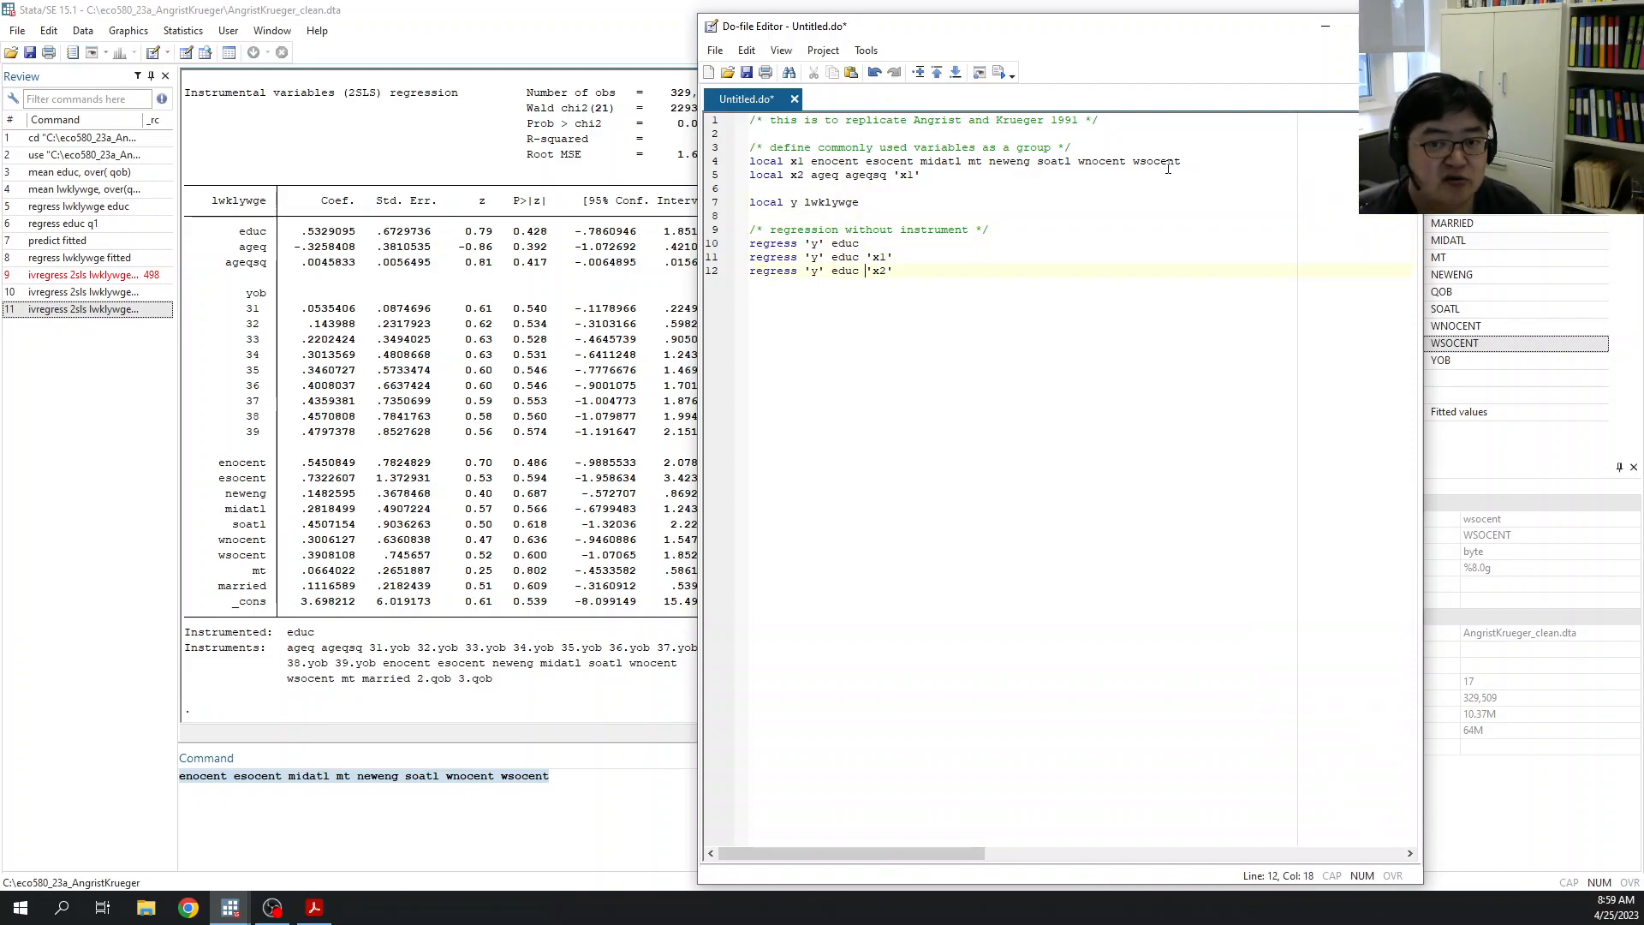
key("End")
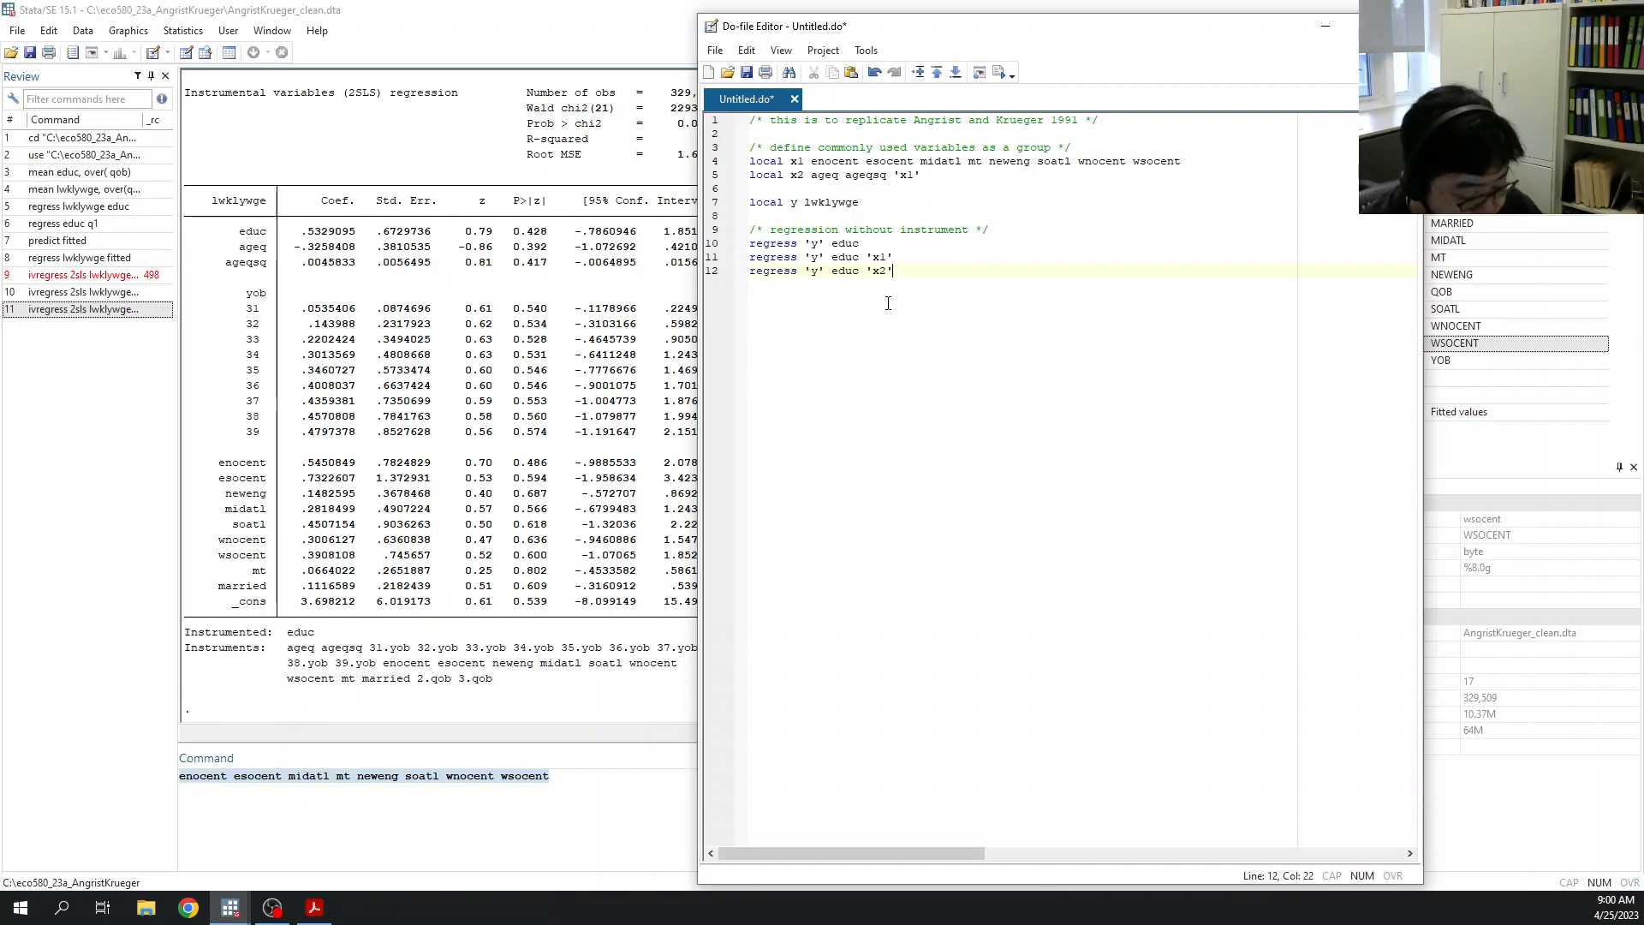
Step: Append i.yob to the end of the variable list in local x1
left_click(1252, 160)
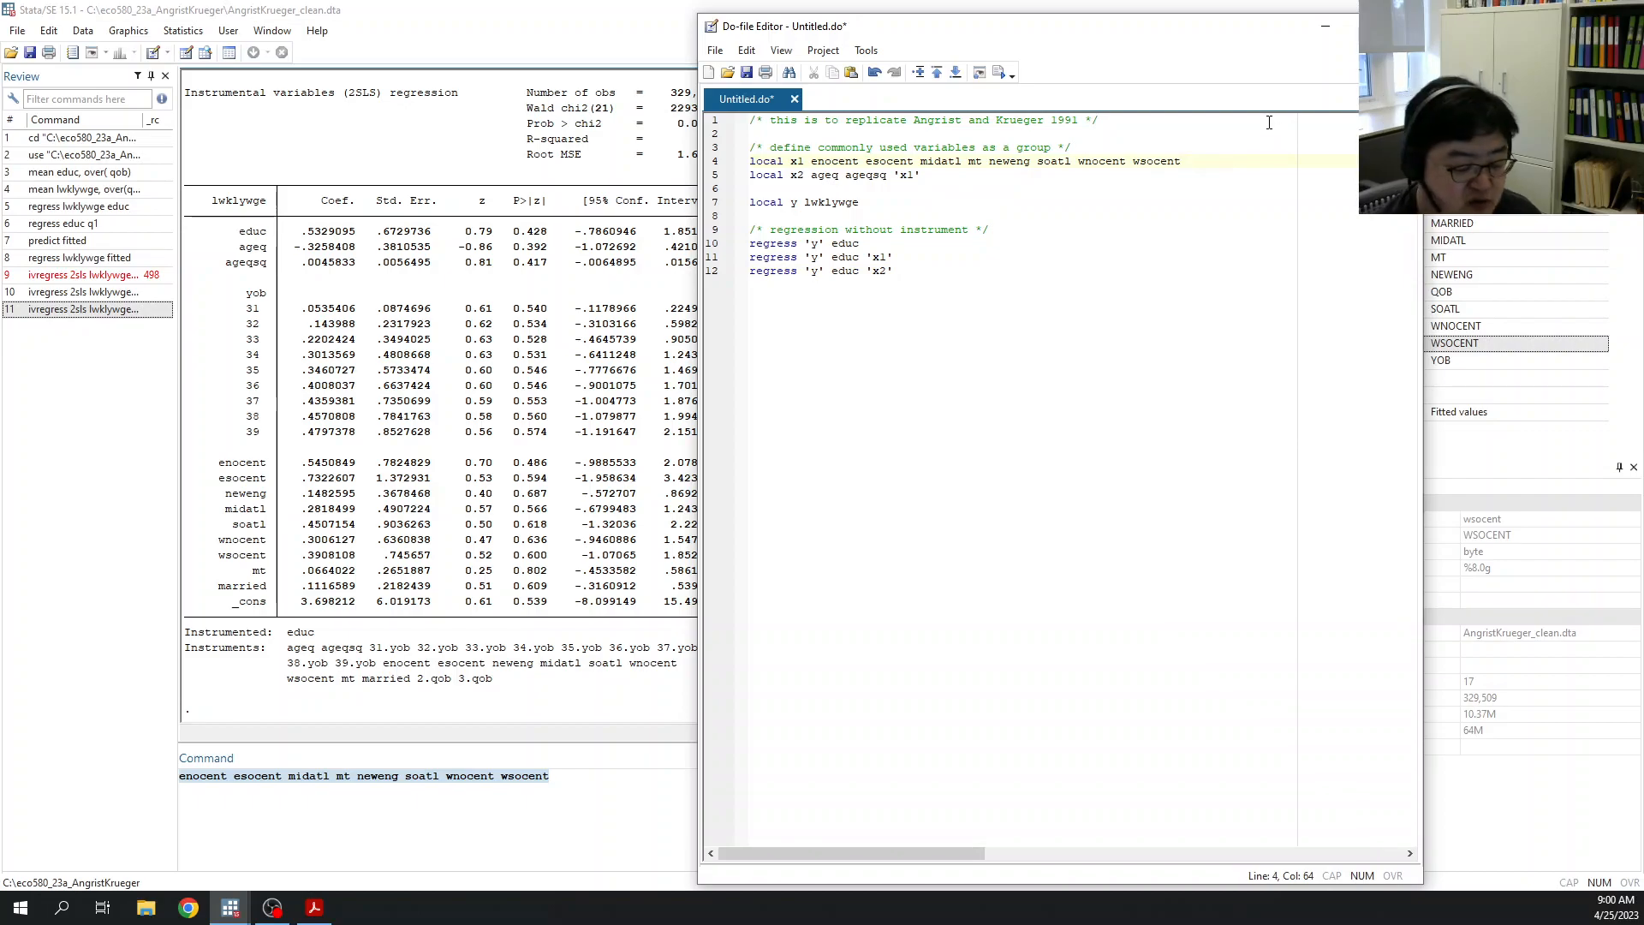
type("i.yob")
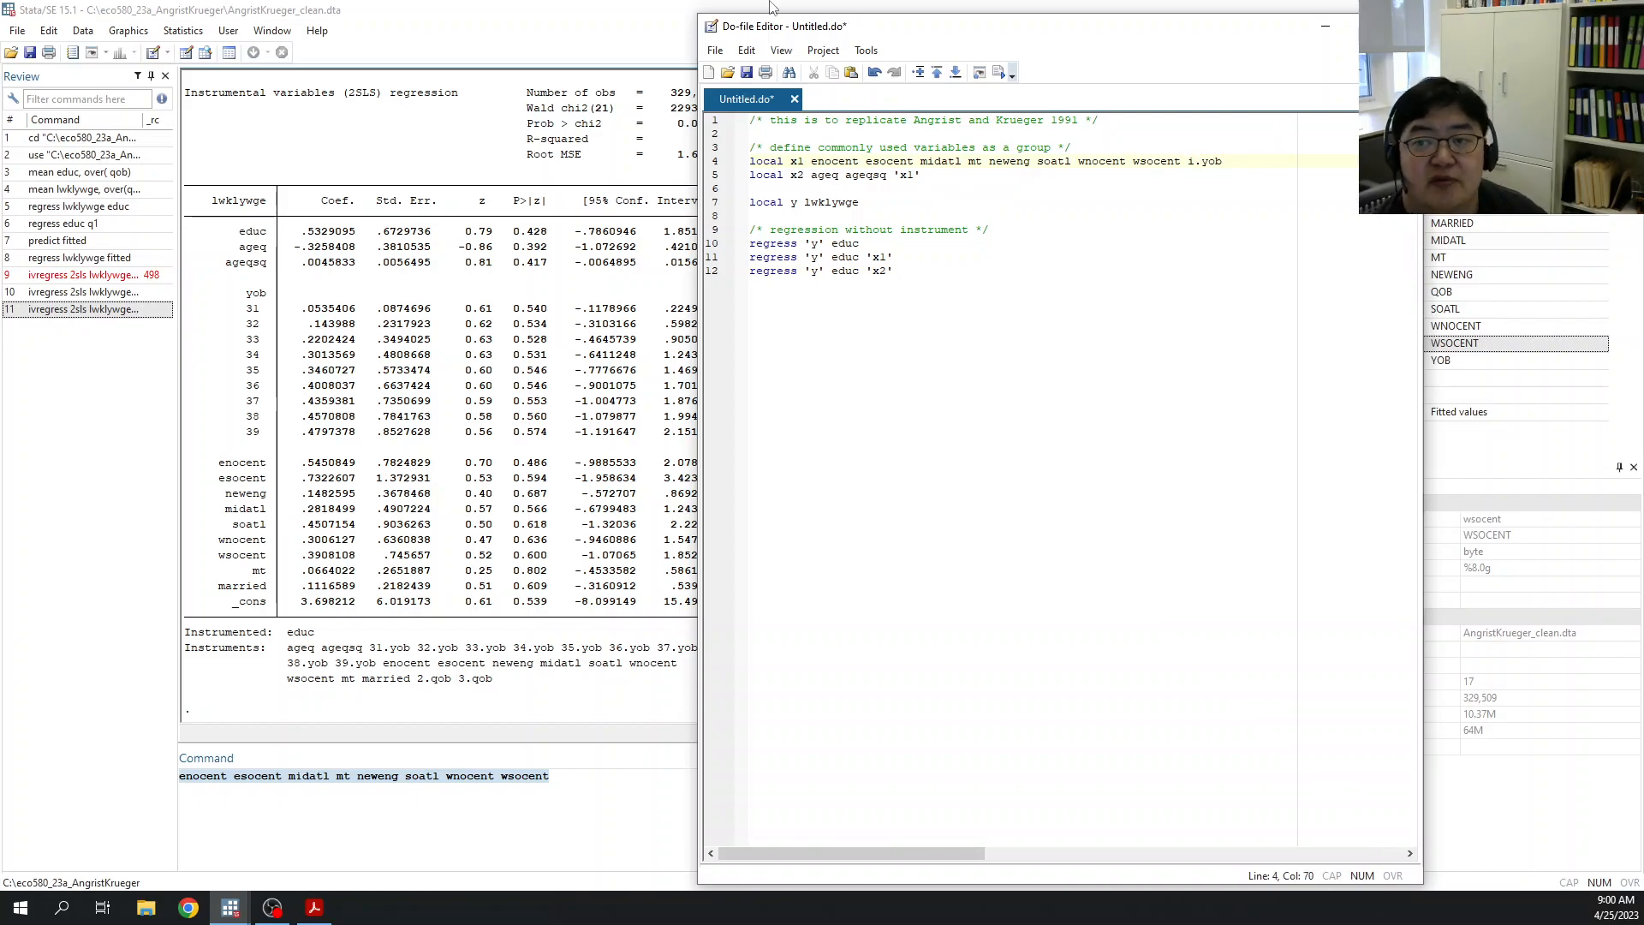
mouse_move(1188, 161)
left_mouse_down()
mouse_move(1223, 160)
mouse_move(1196, 161)
left_mouse_up()
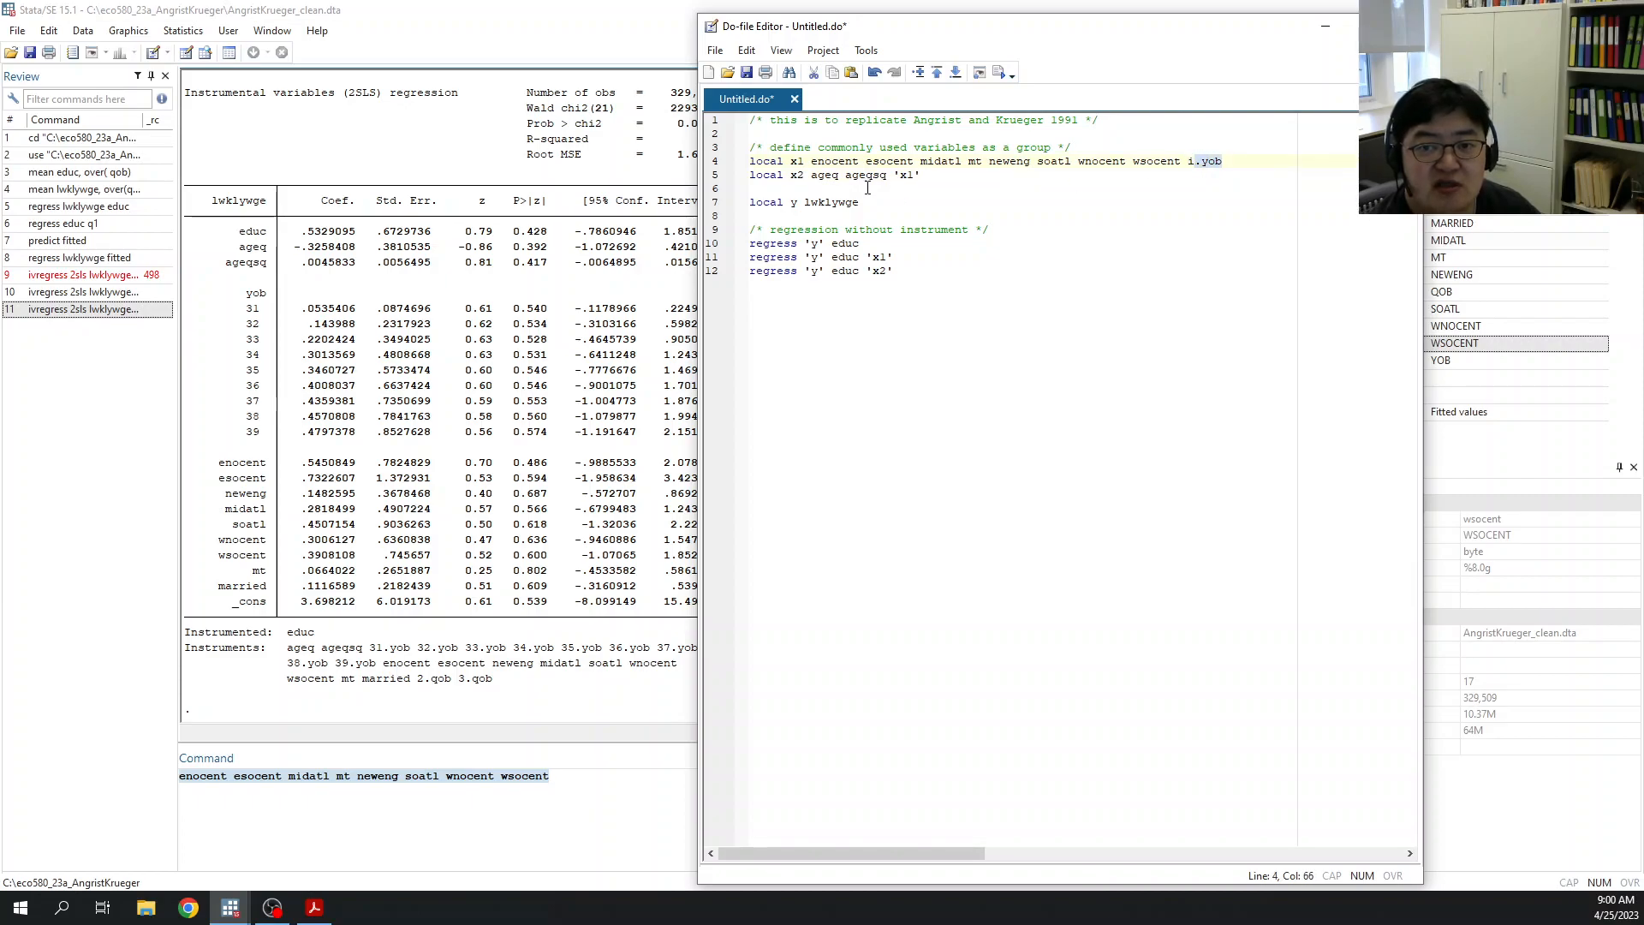
left_click_drag(813, 161, 1224, 161)
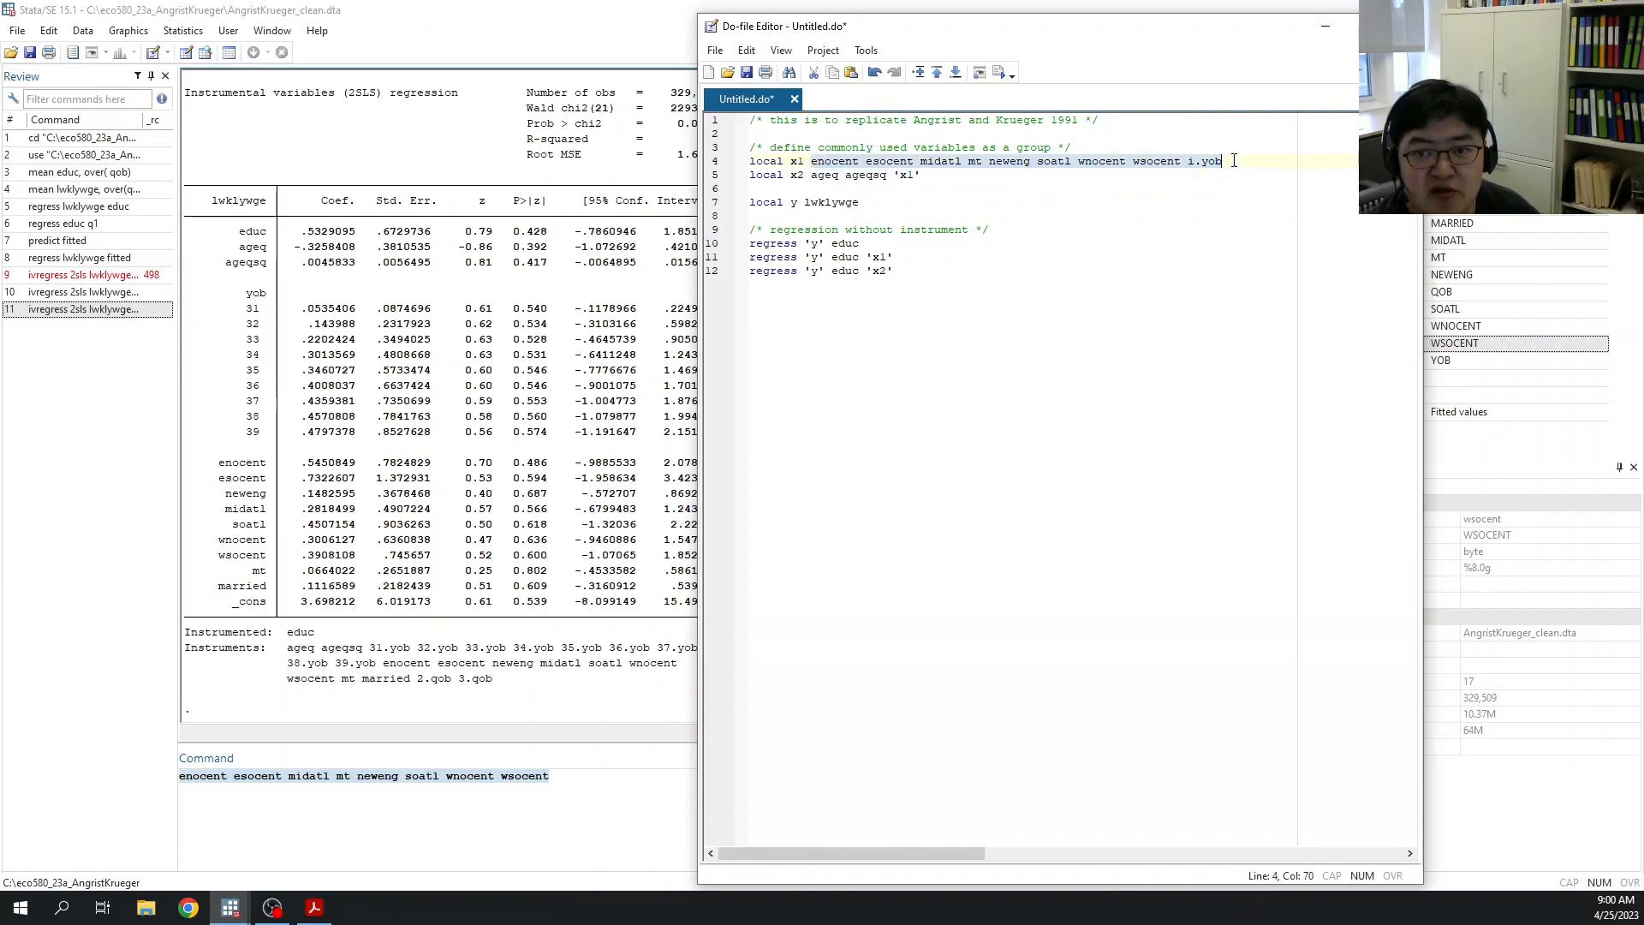
left_click_drag(864, 248, 894, 271)
left_click(892, 258)
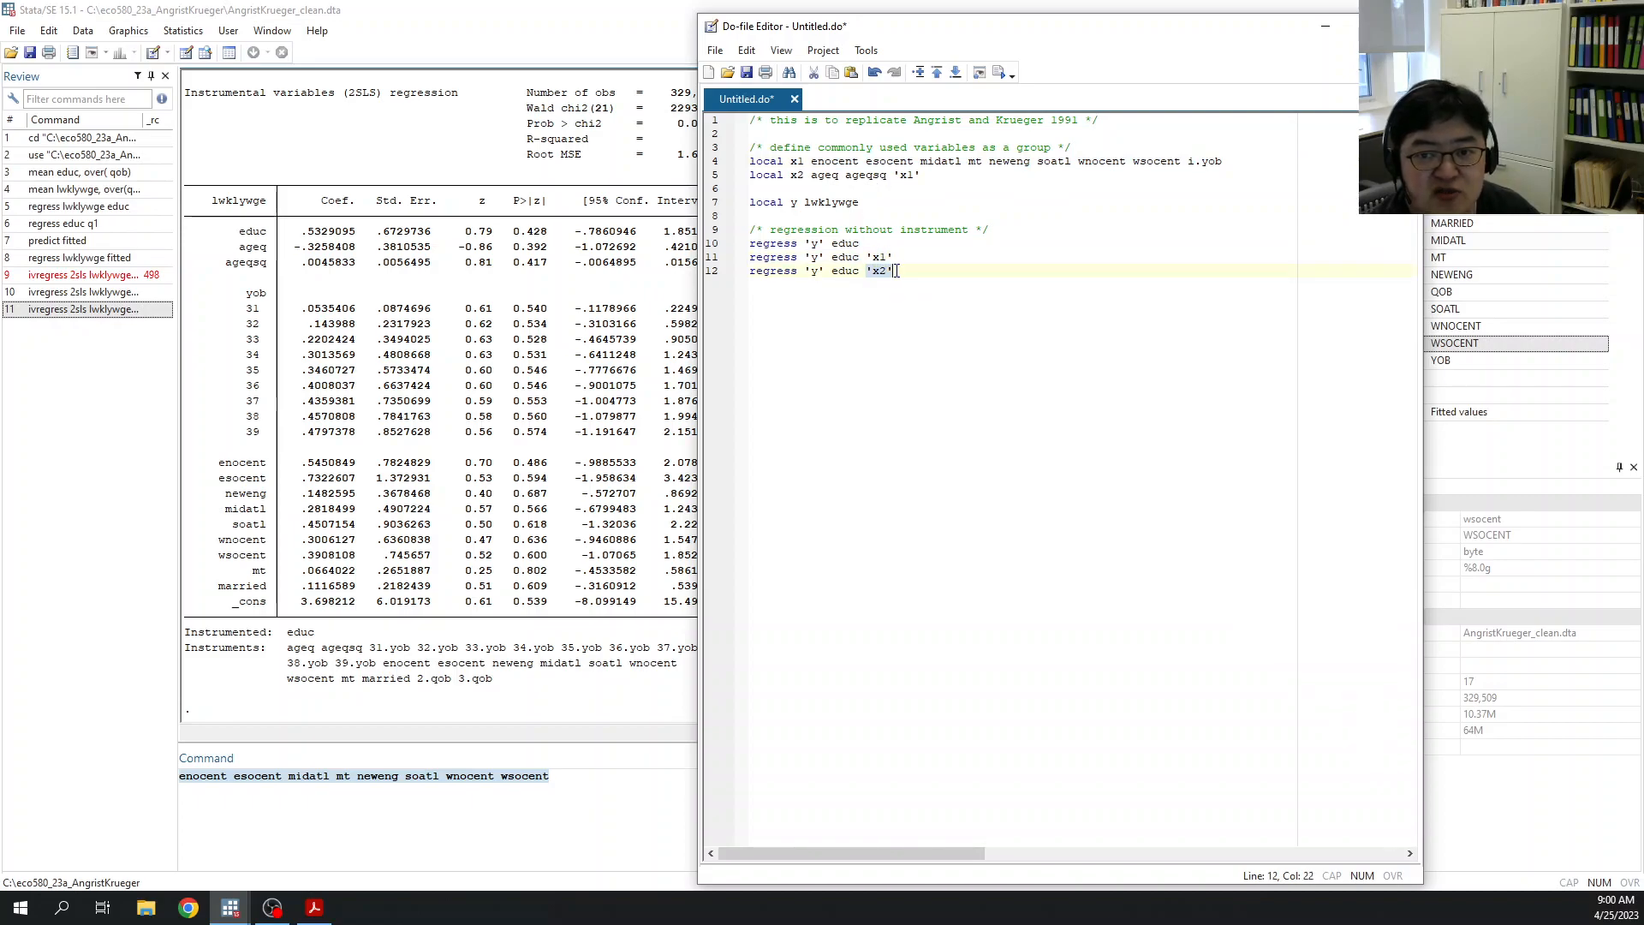
left_click(901, 319)
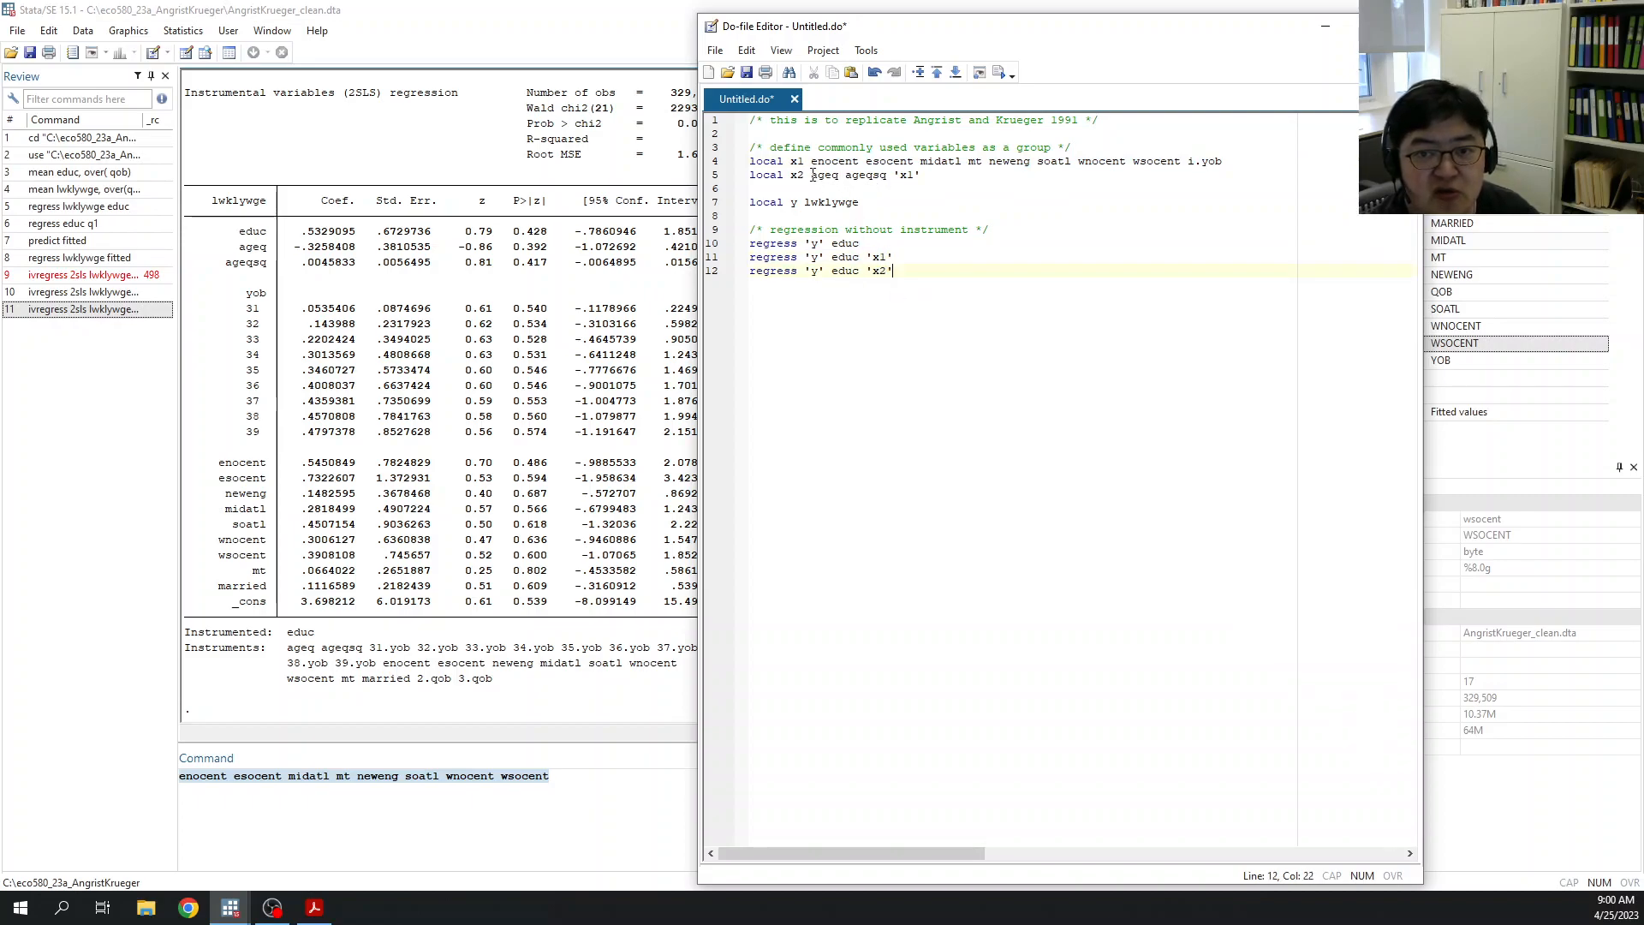
left_click_drag(812, 175, 888, 175)
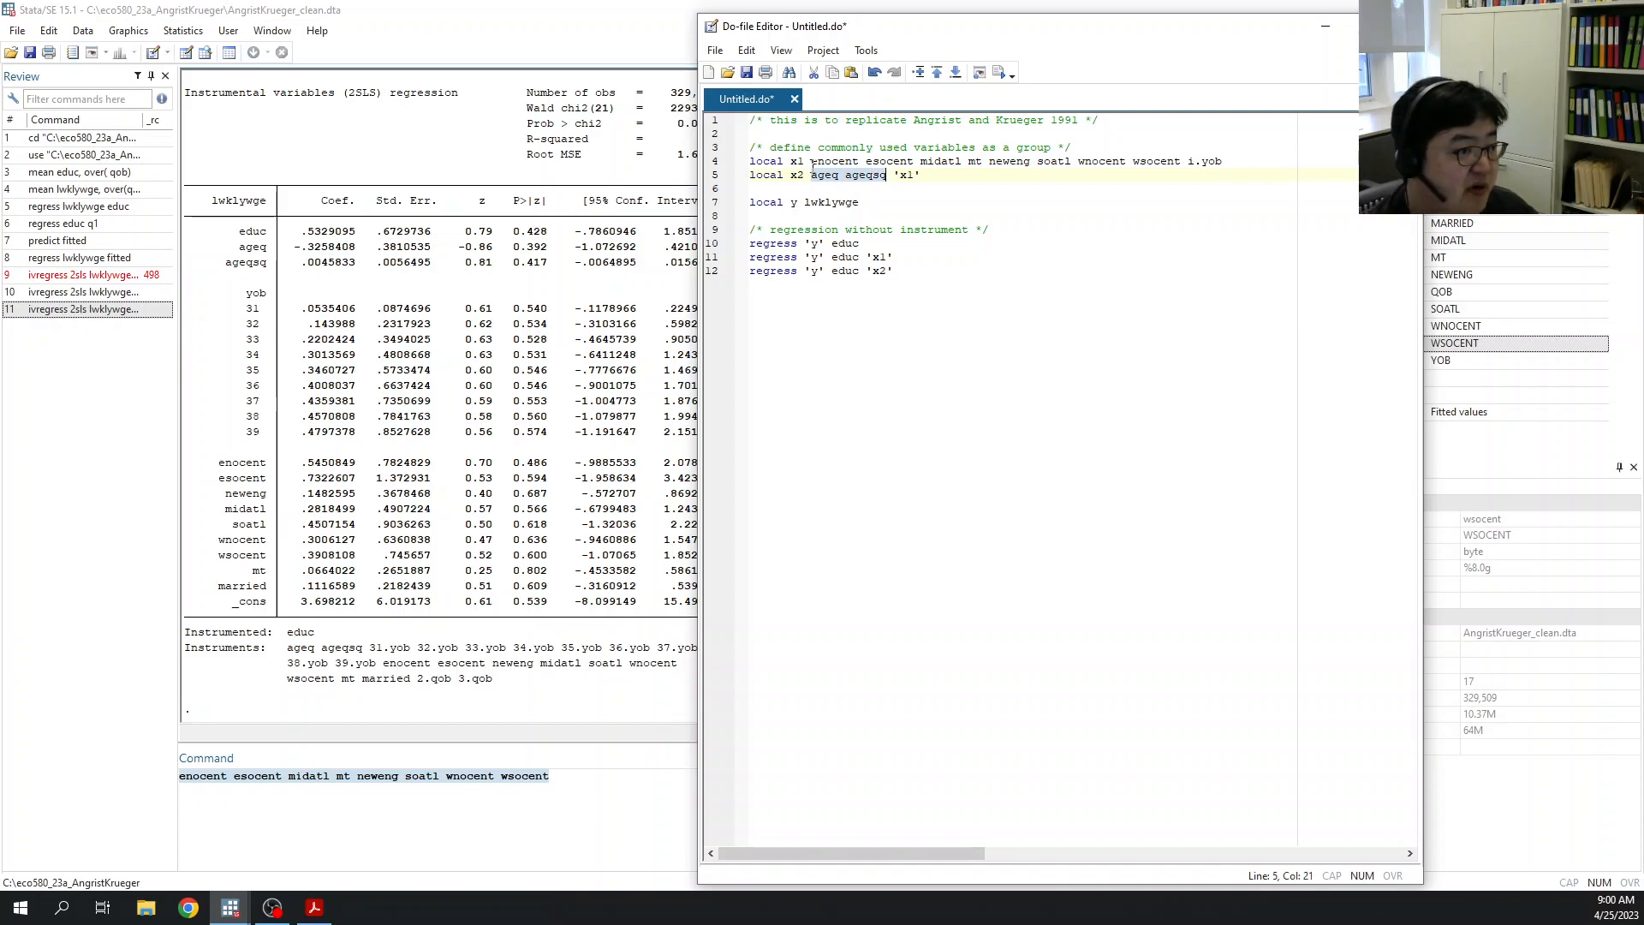
Step: Add the comment /* define instrumental variables */ below the three regress commands, separated by a blank line
left_click(954, 337)
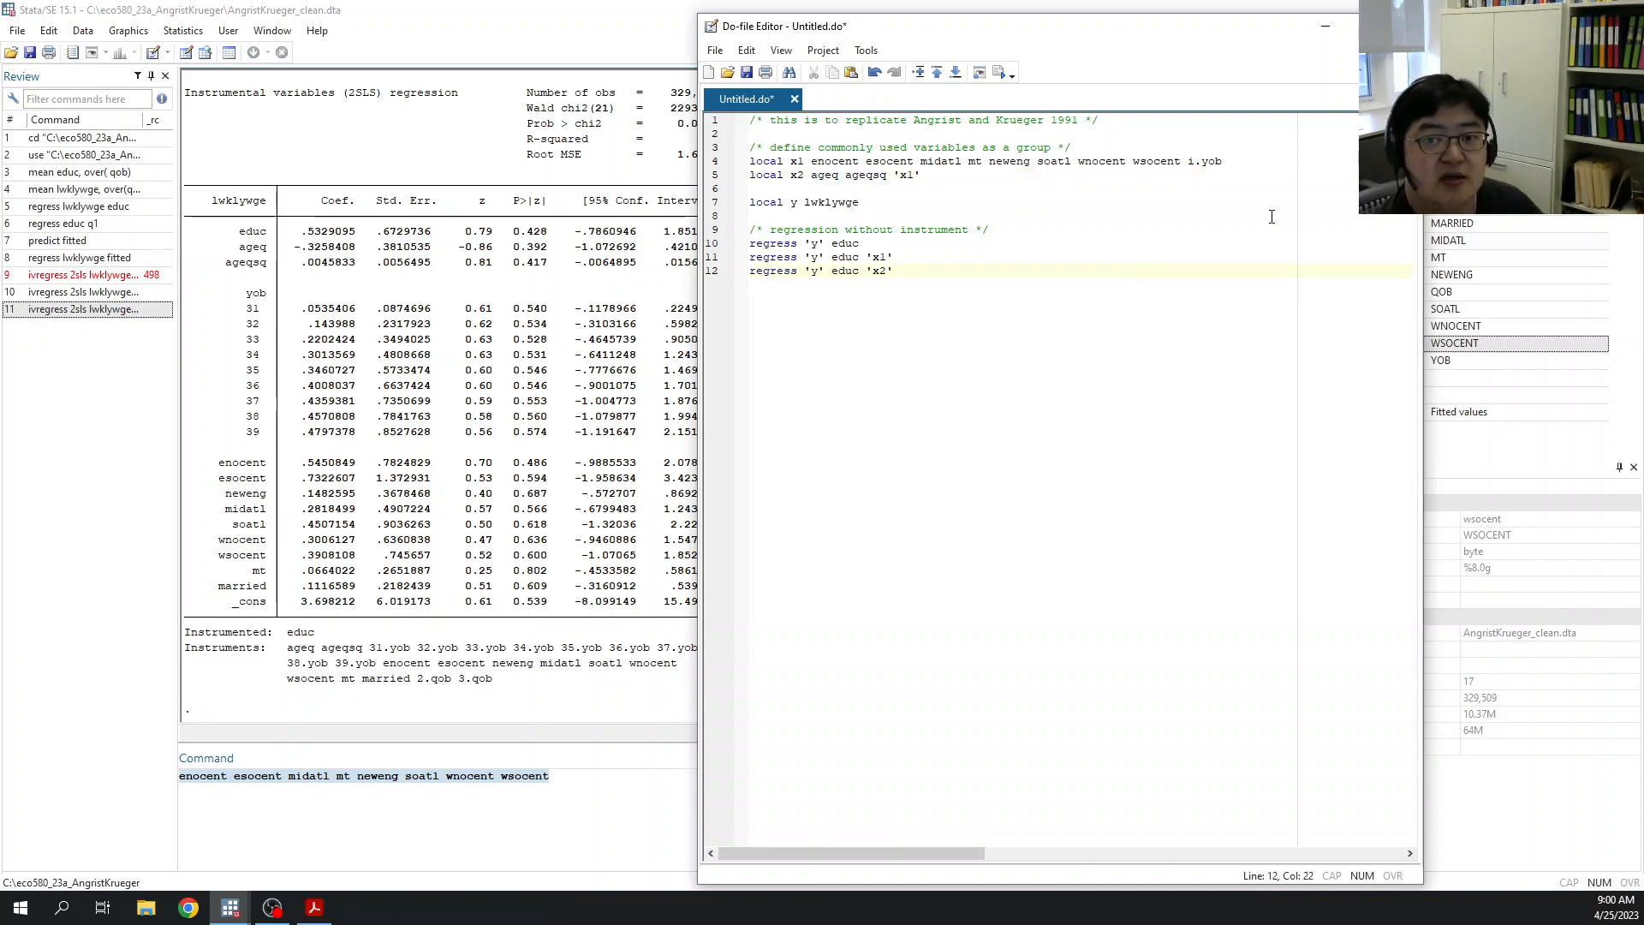
key("Return")
key("Return")
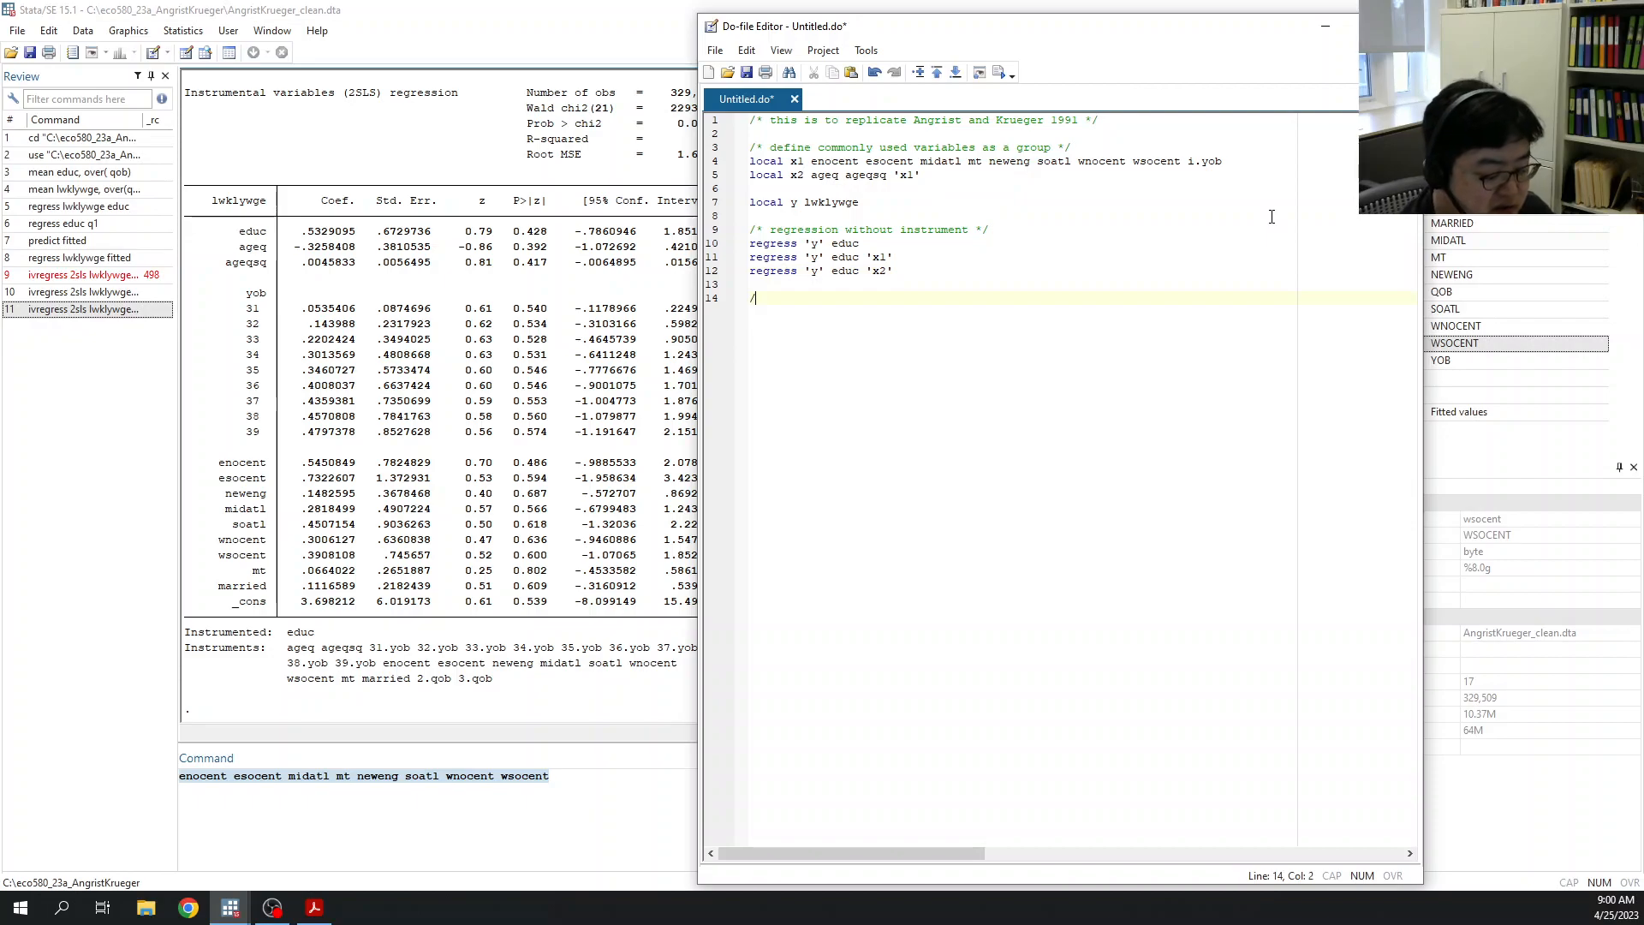
type("/*")
type("ine i")
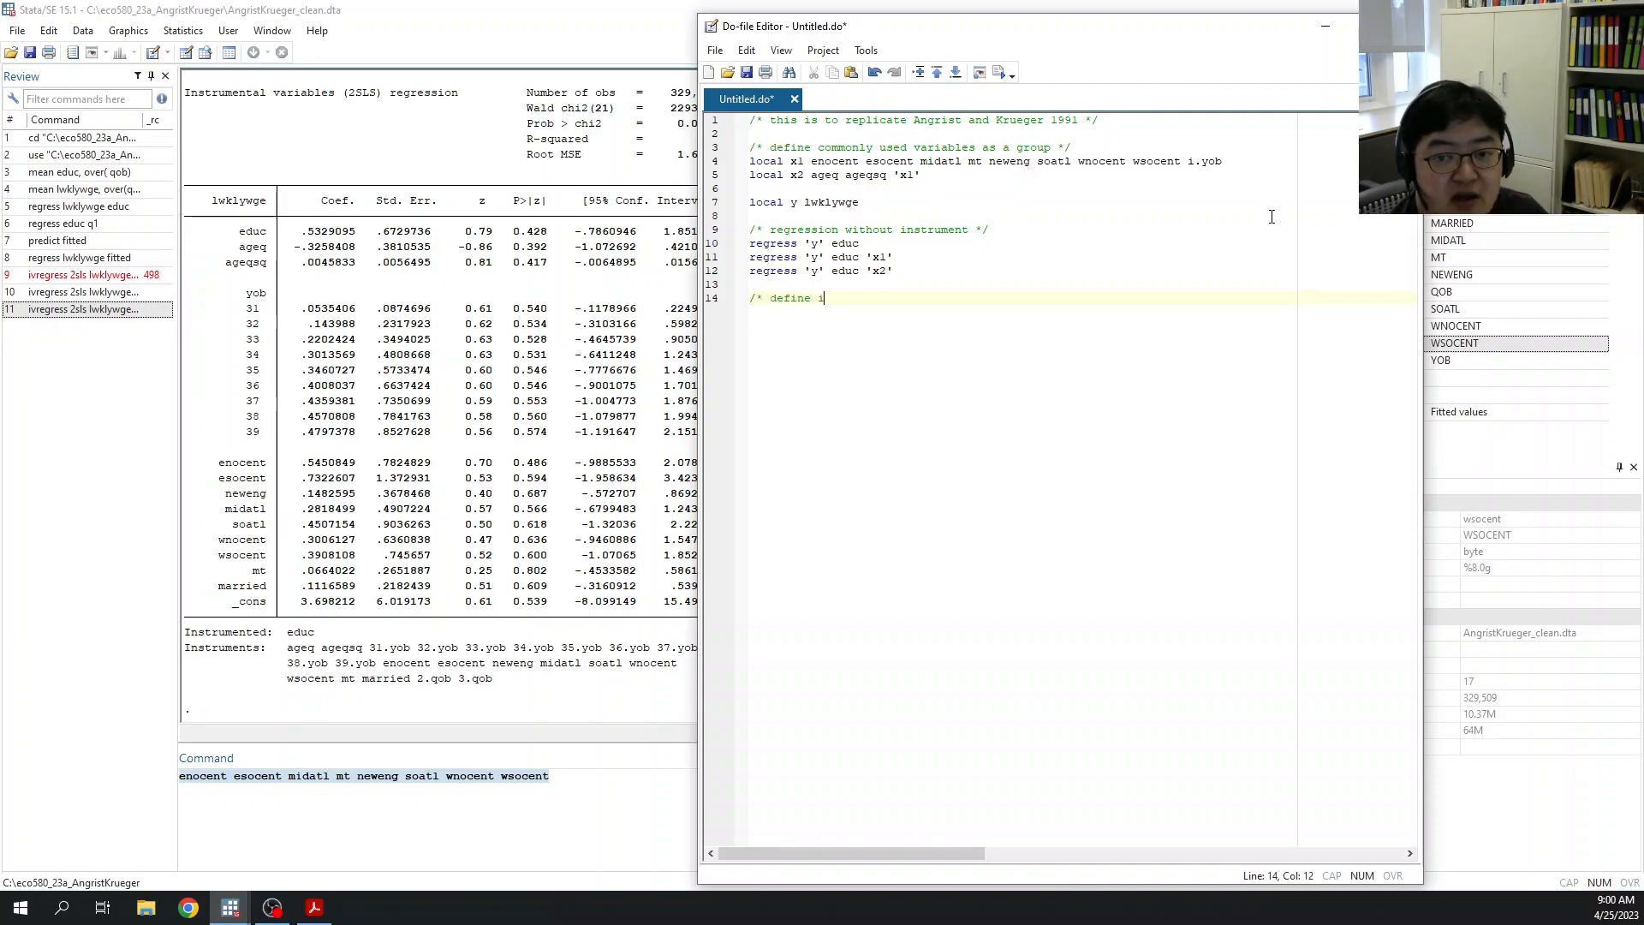
type("nstrumental variables */")
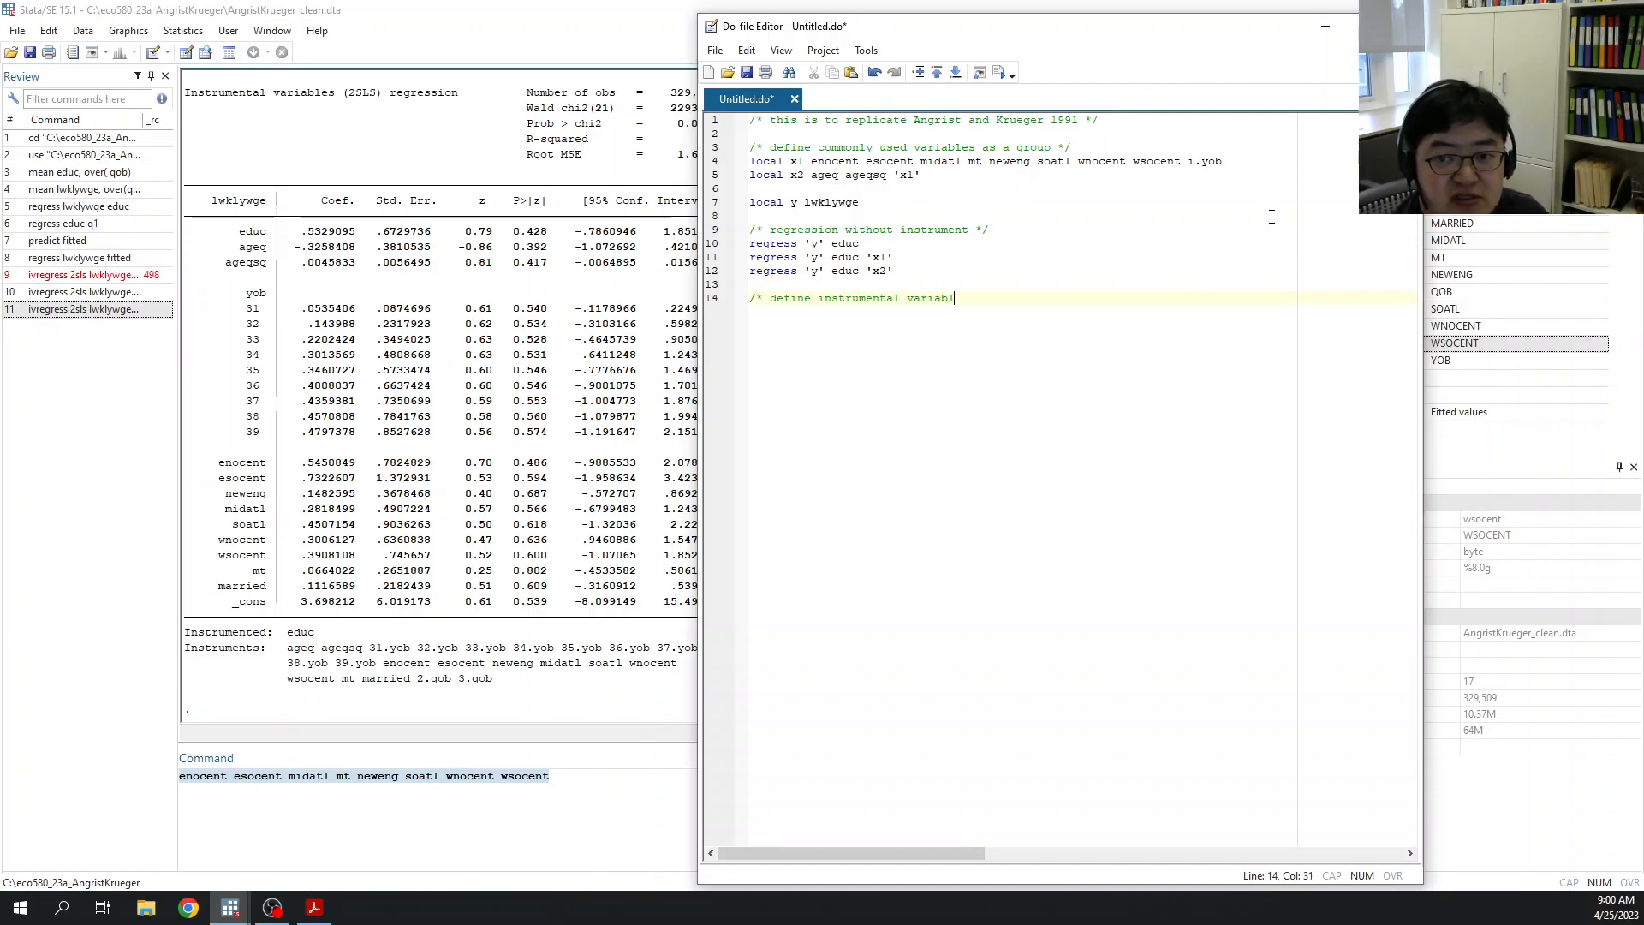
key("Return")
key("Return")
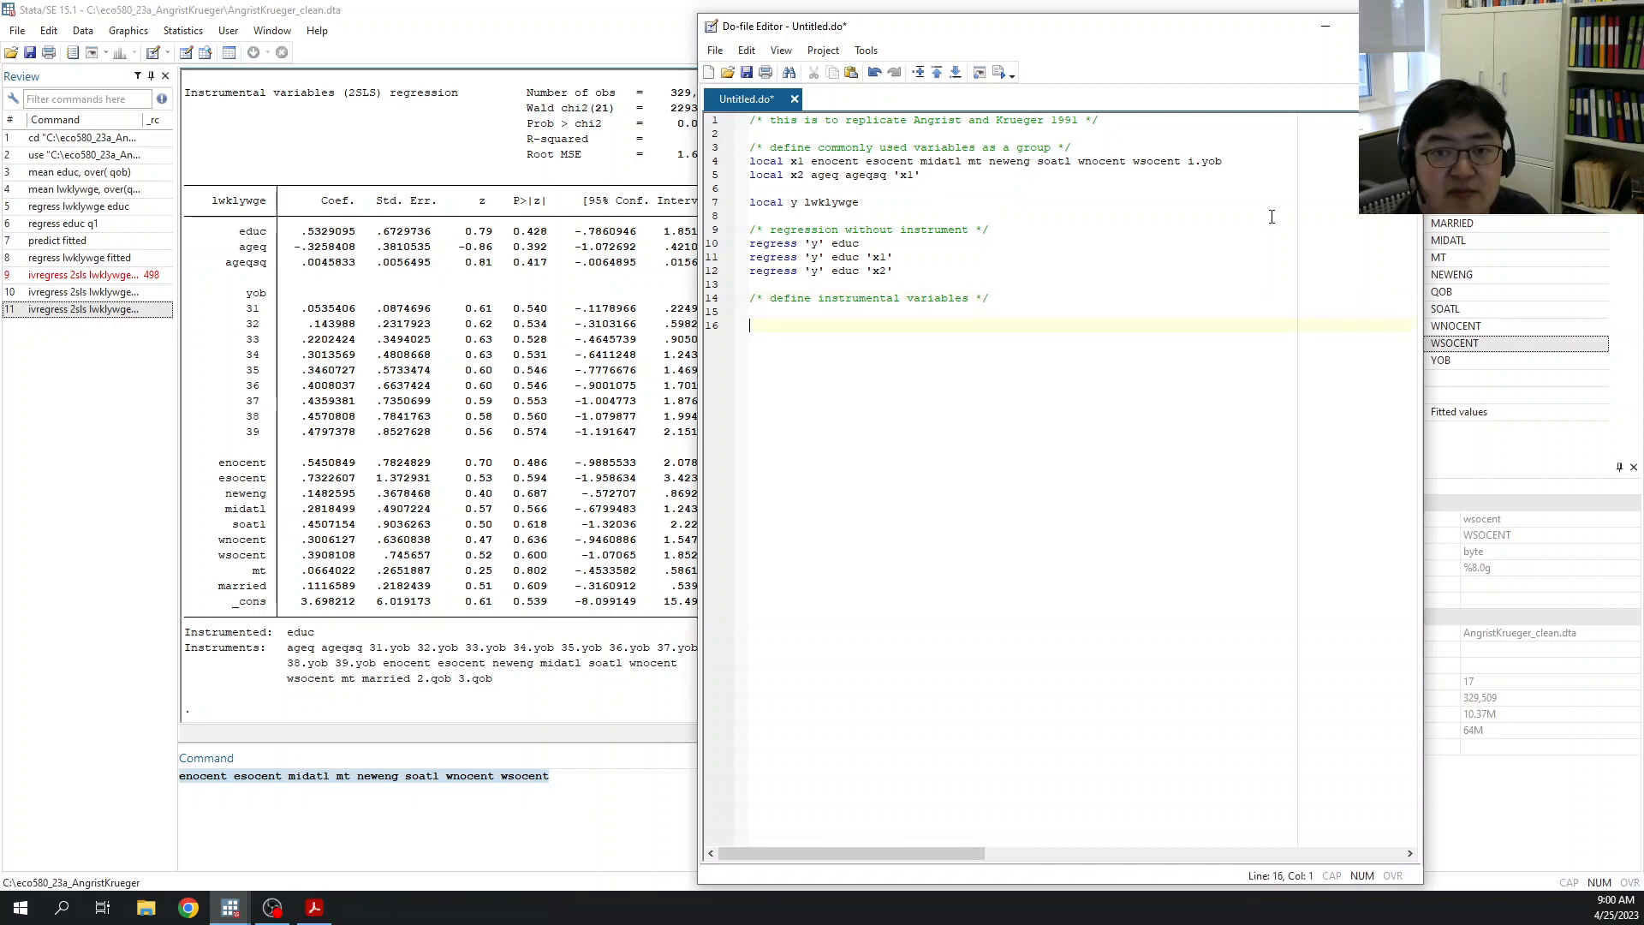
Step: Define two instrument macros under the instrumental variables comment: local z1 q1 and local z2 i.qob
key("BackSpace")
type("local zl")
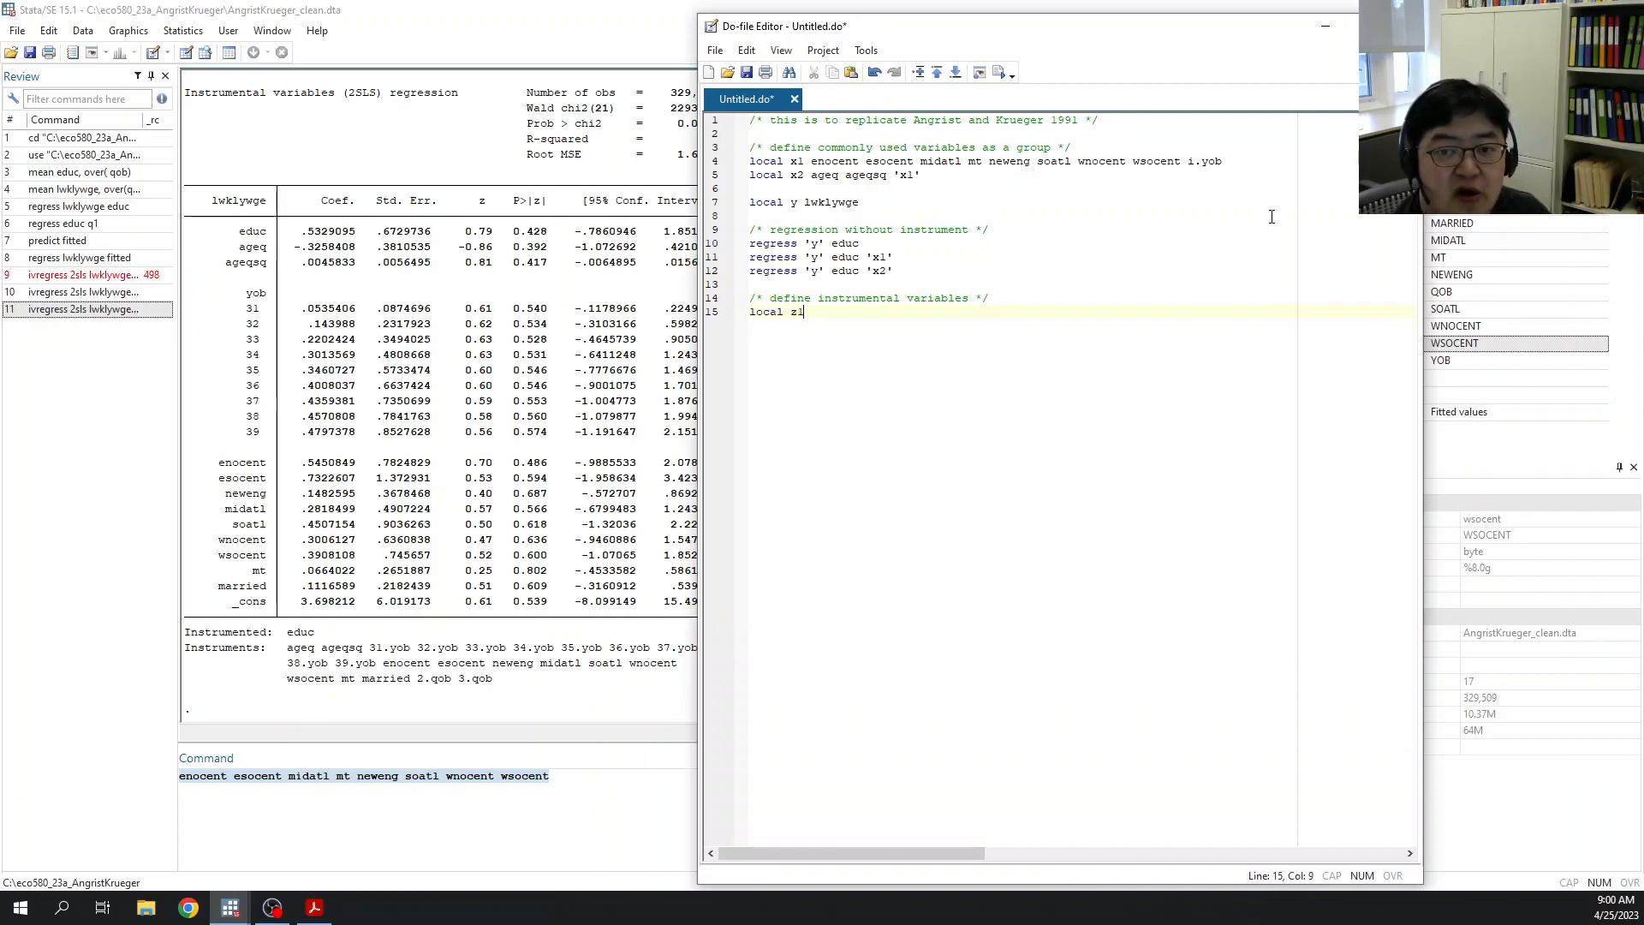
type(" ql")
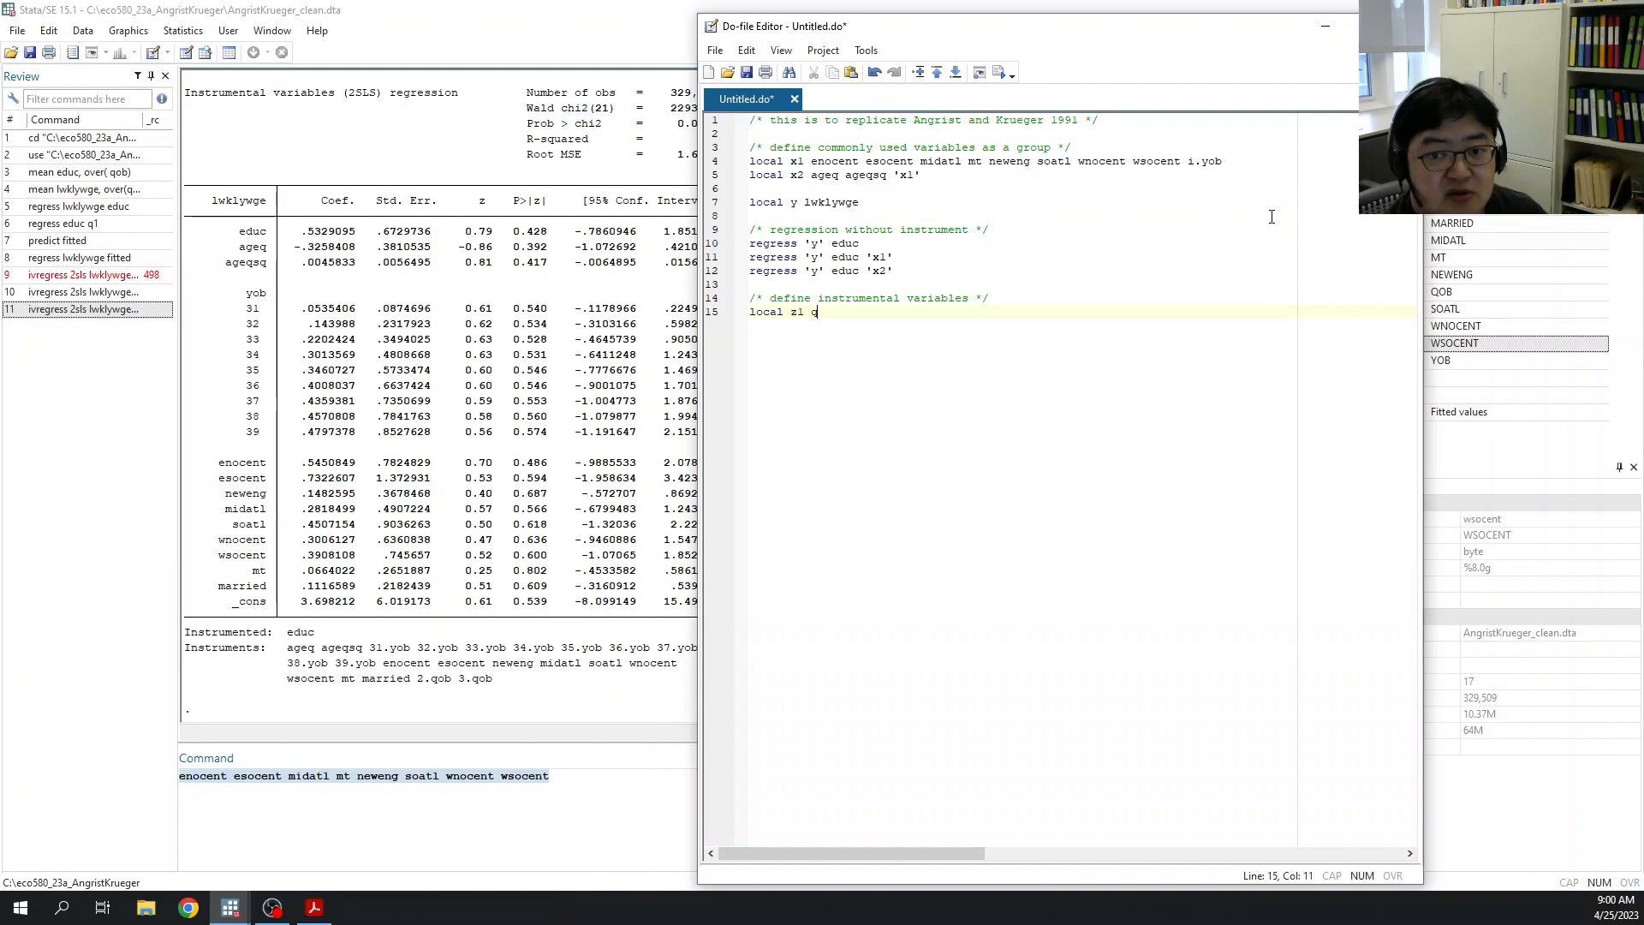
key("Return")
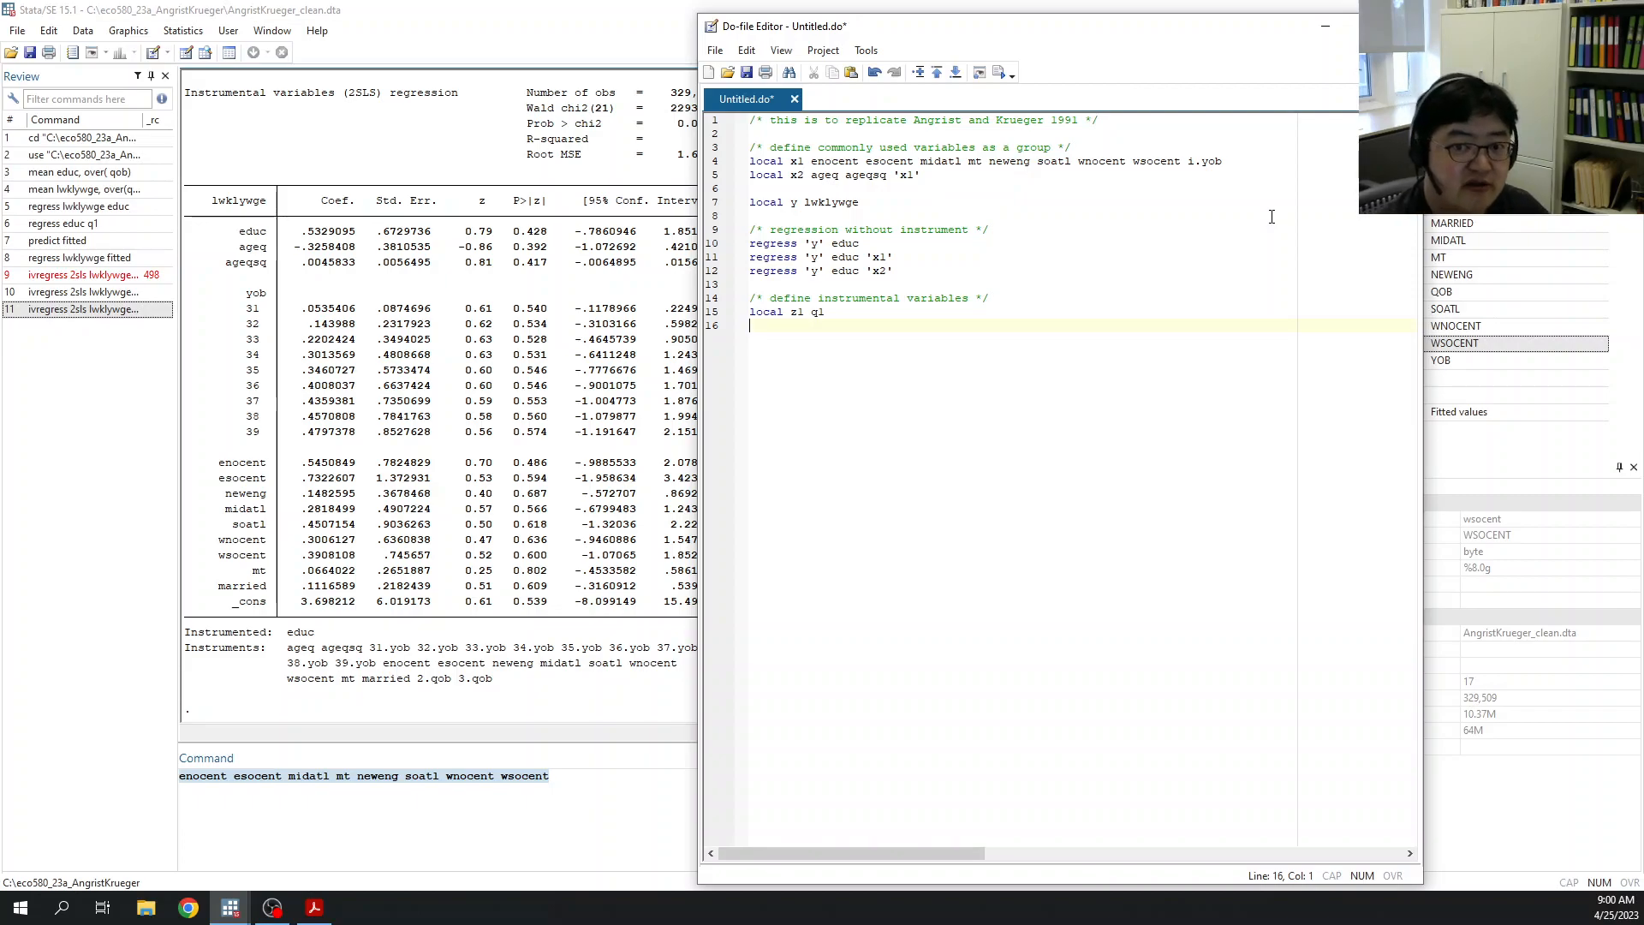
type("local z2 ")
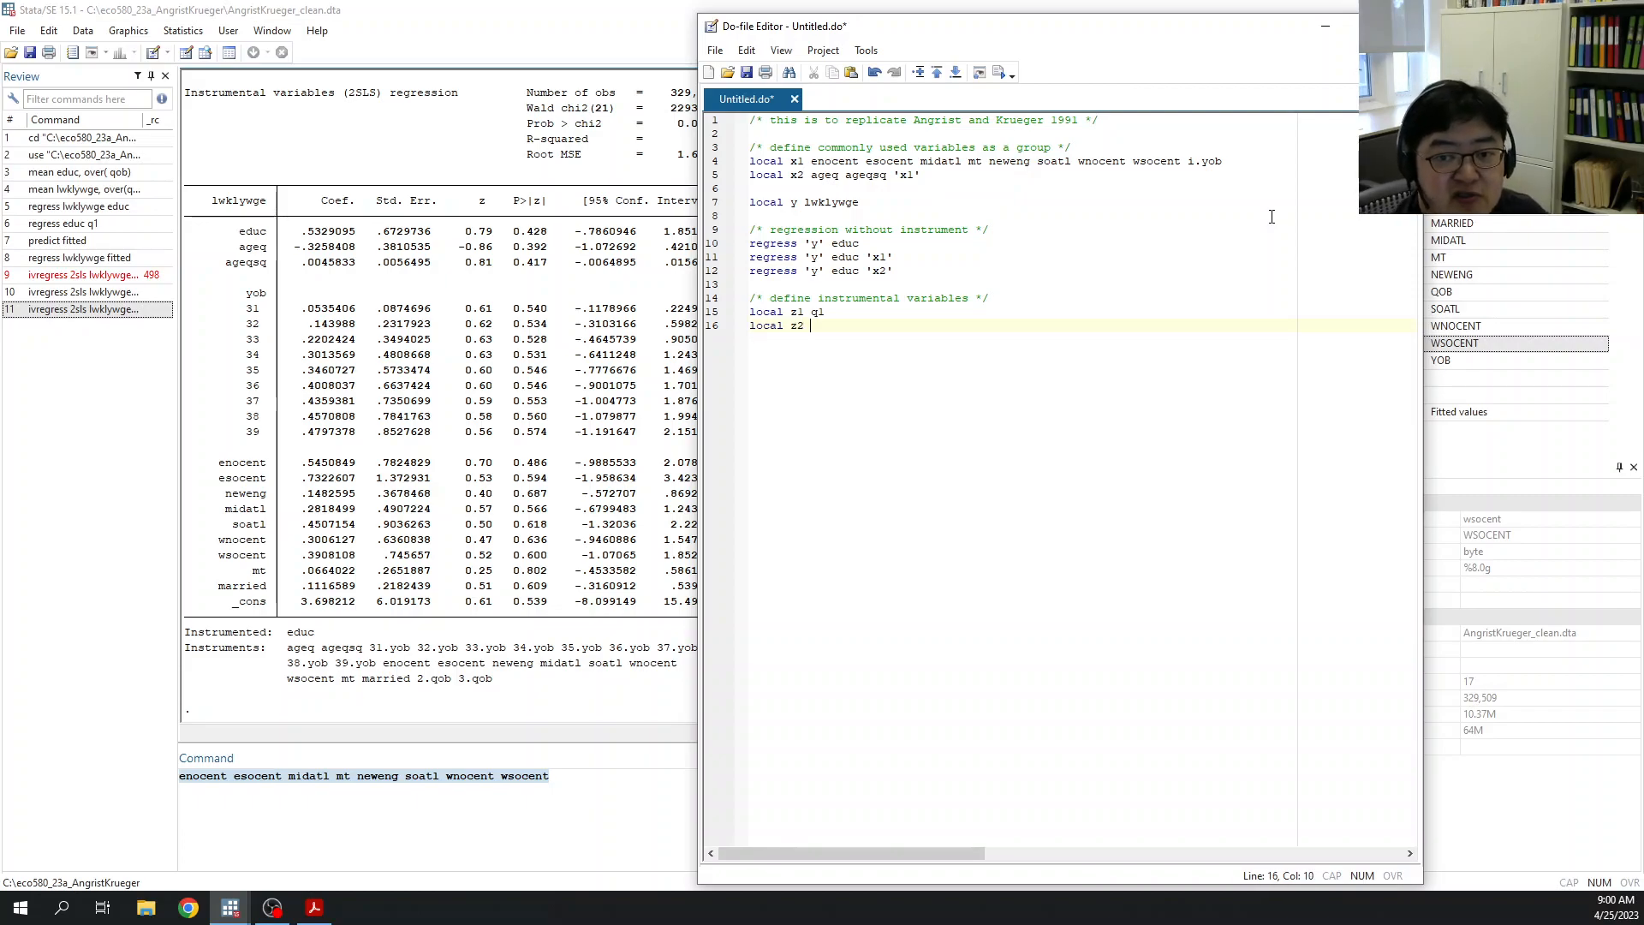
type("i.qob")
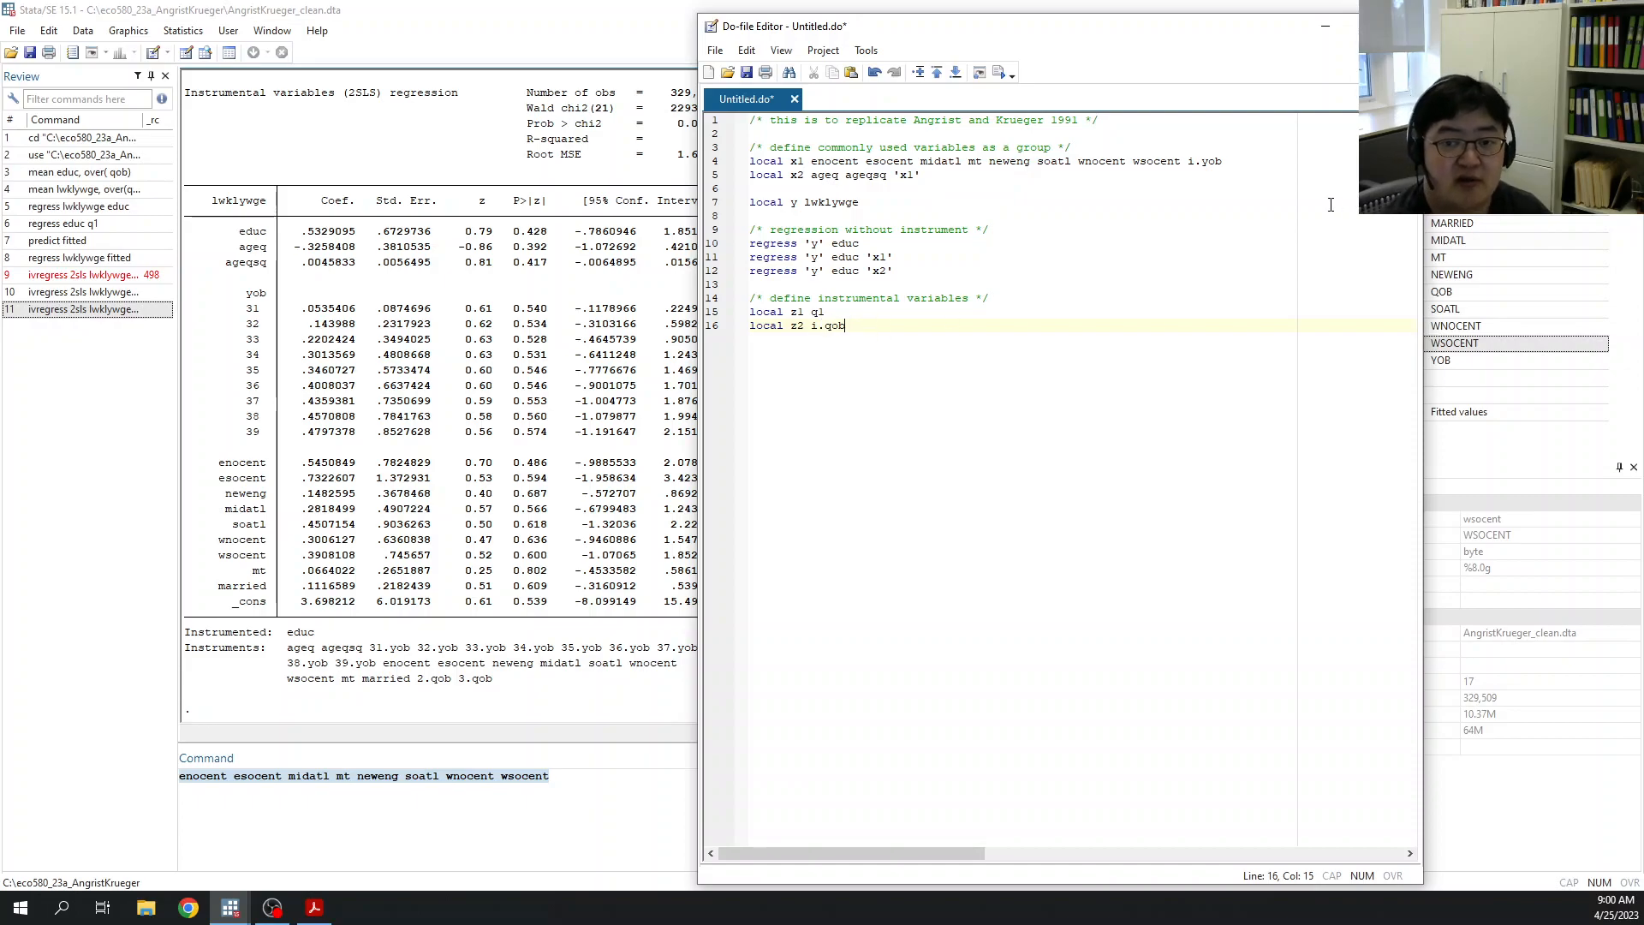
Step: Define a third instrument macro for the quarter-by-year-of-birth interaction: local z3 (i.qob)#(i.yob)
key("Return")
type("local z3")
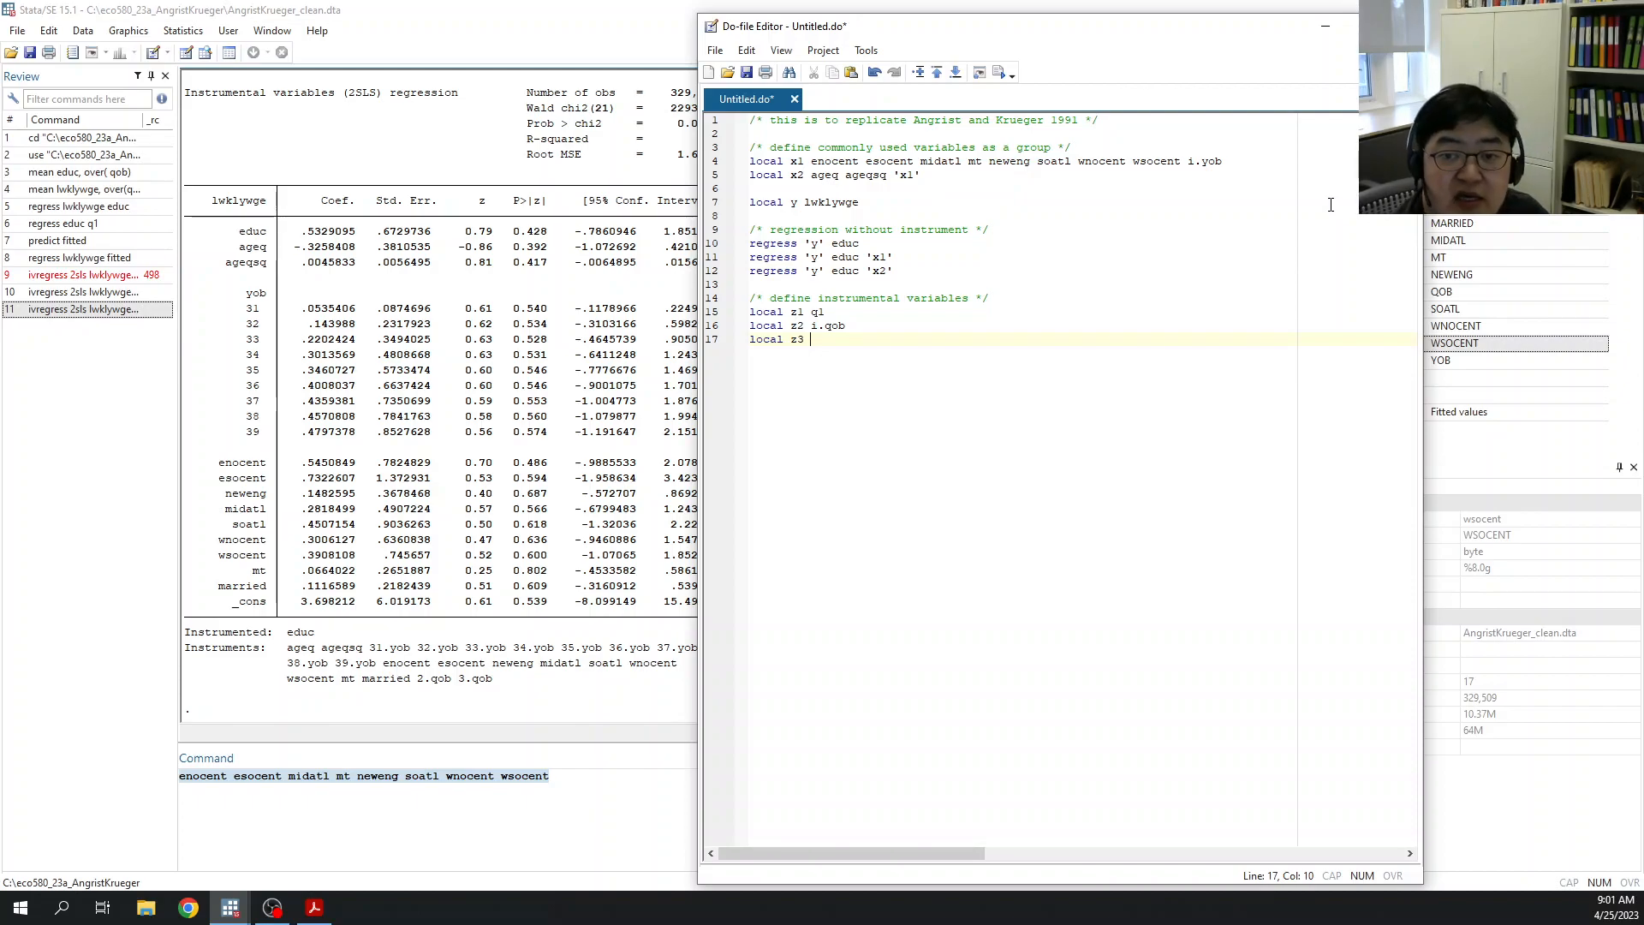
type("(i.qob)")
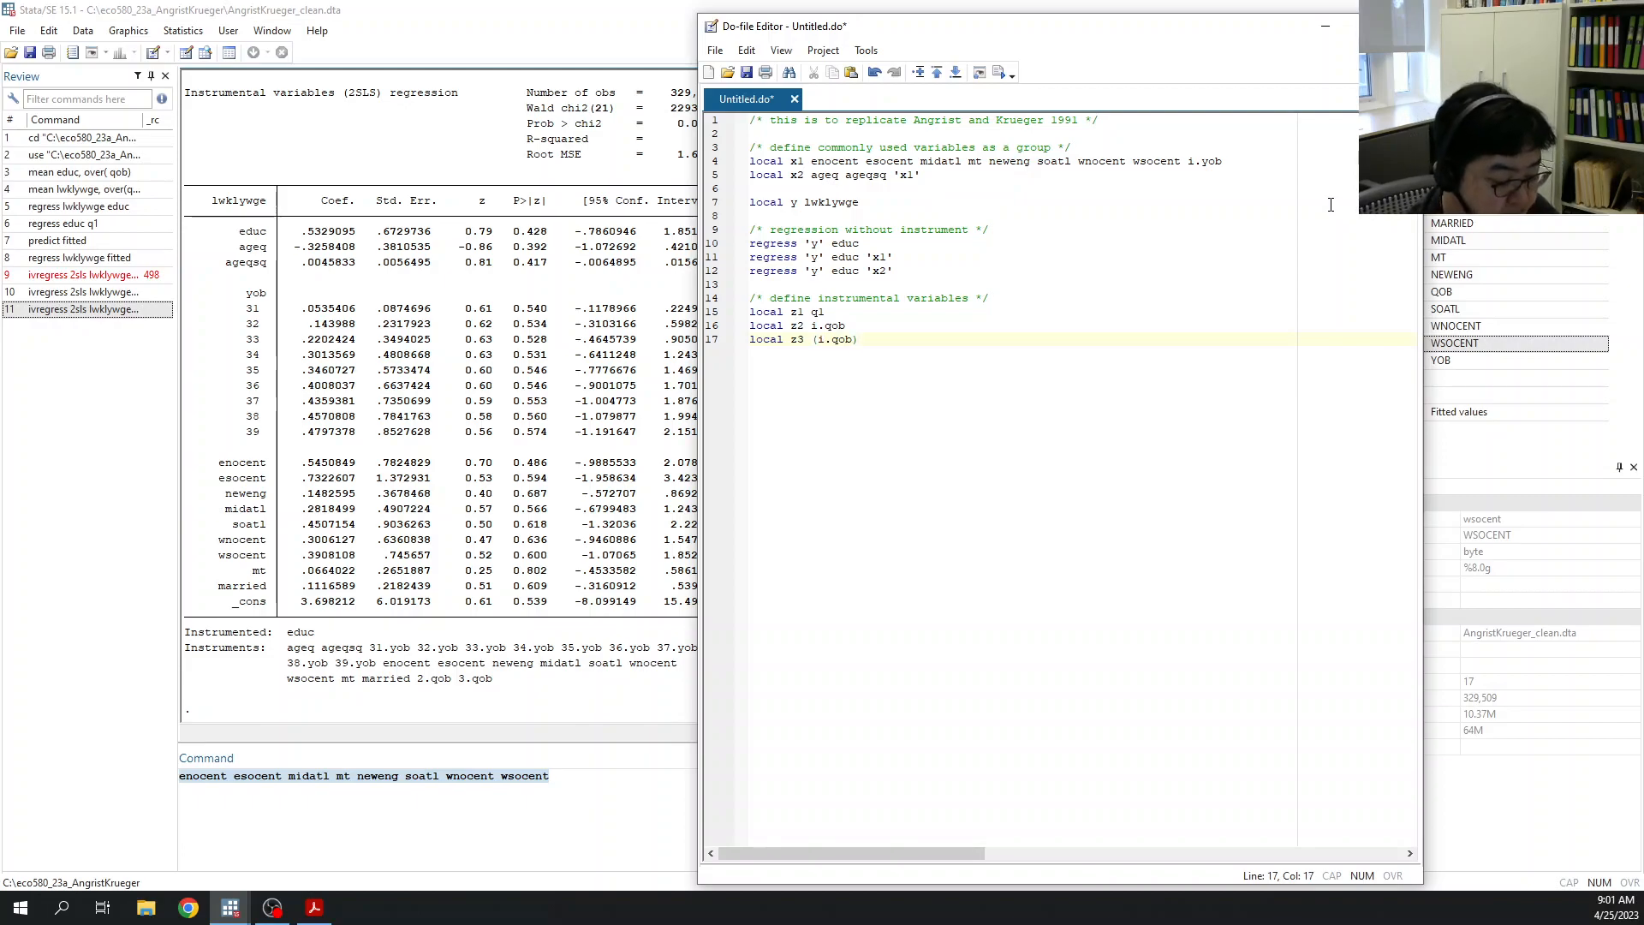
type("#(i.yob)")
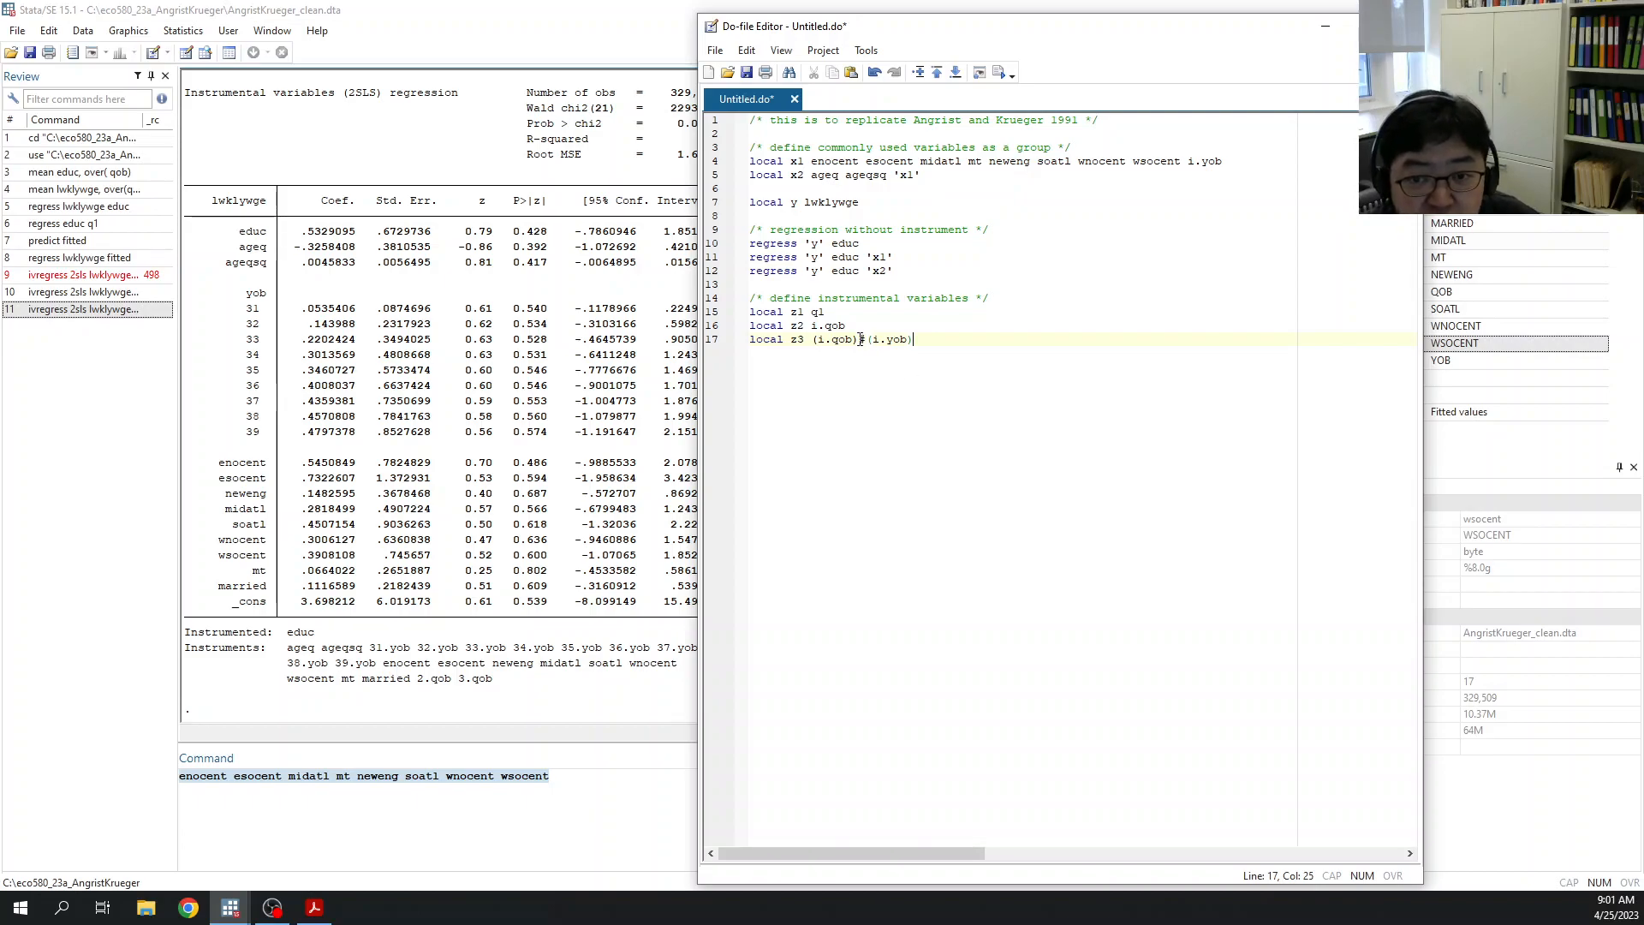
left_click_drag(859, 340, 866, 340)
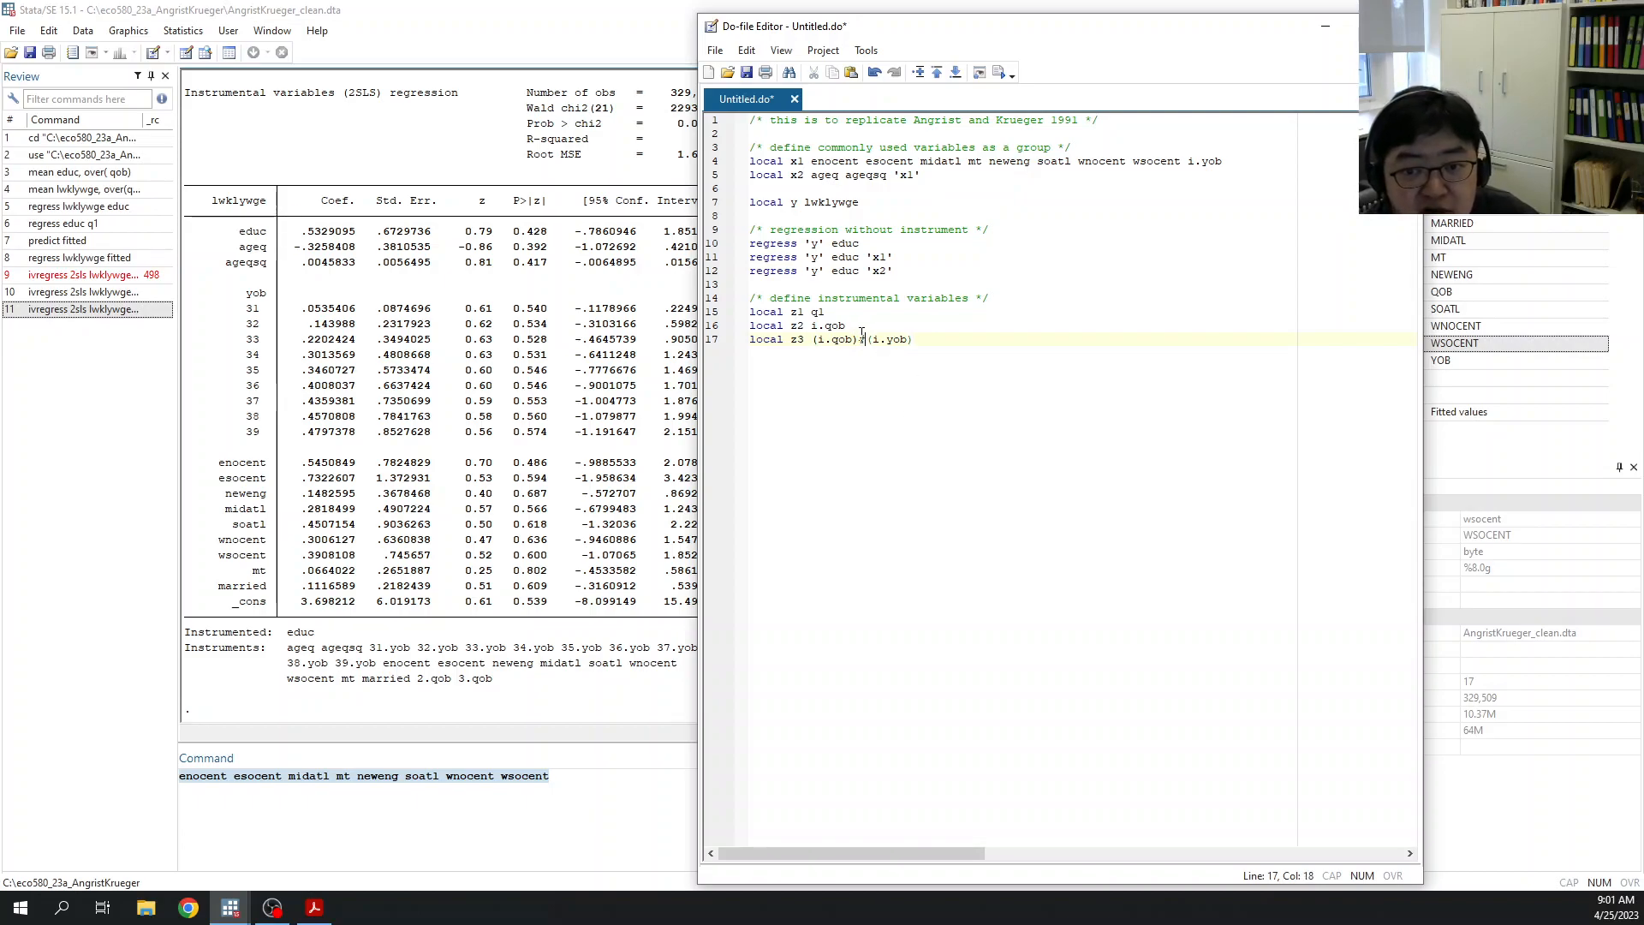
key("Left")
left_click(885, 415)
left_click_drag(859, 339, 867, 340)
left_click(879, 339)
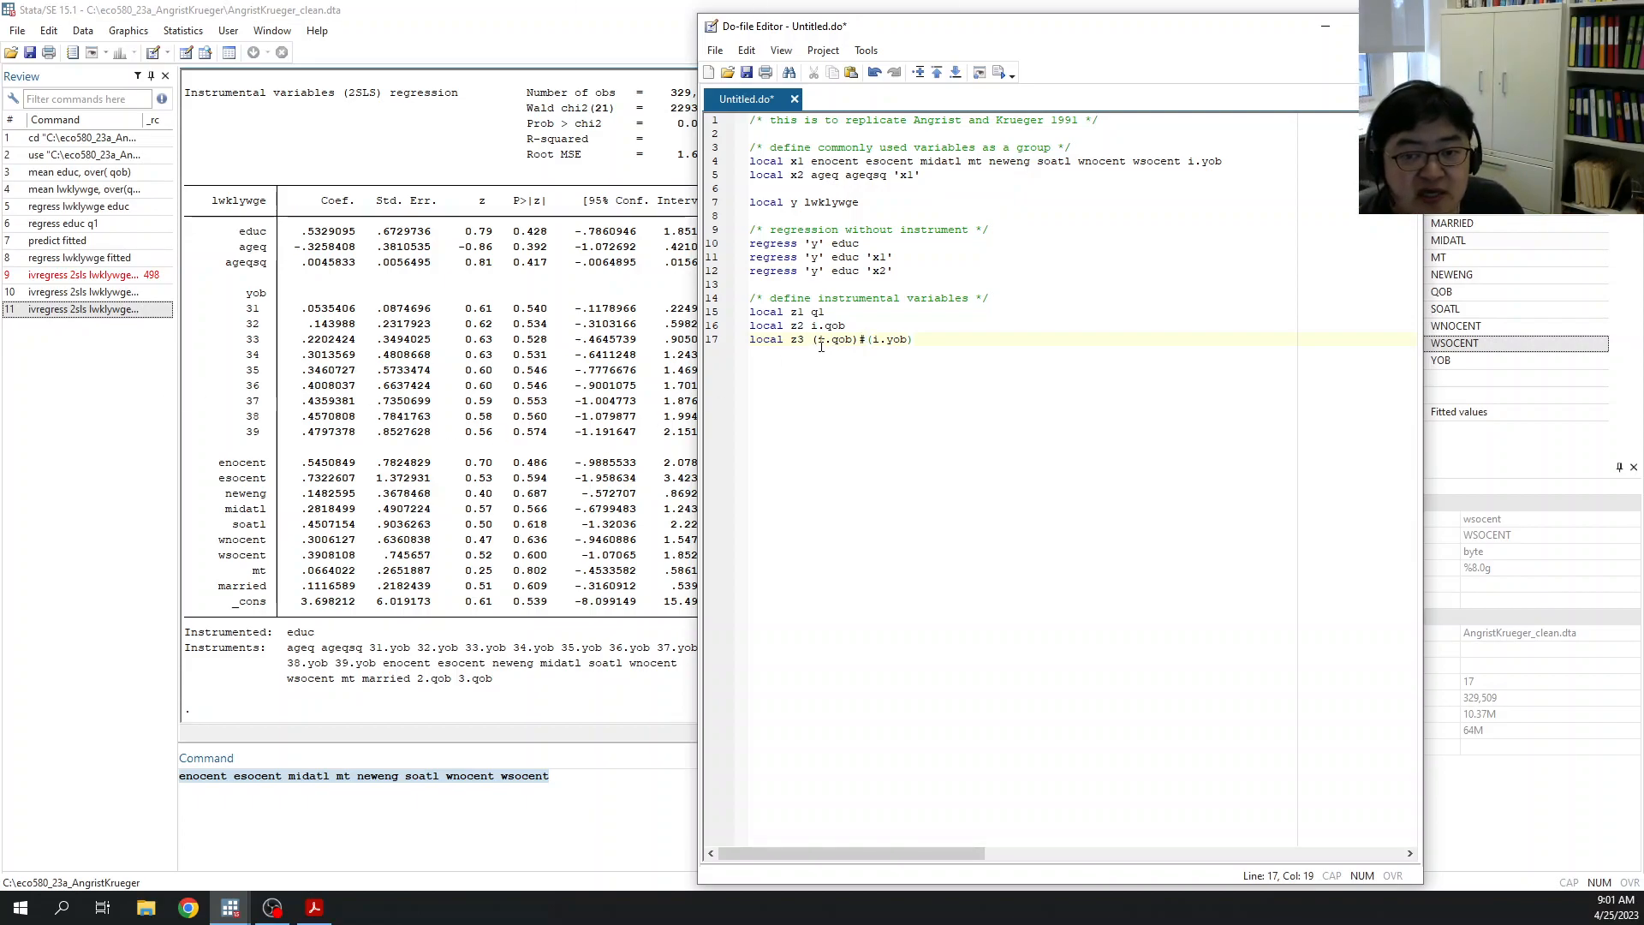
left_click_drag(818, 339, 900, 342)
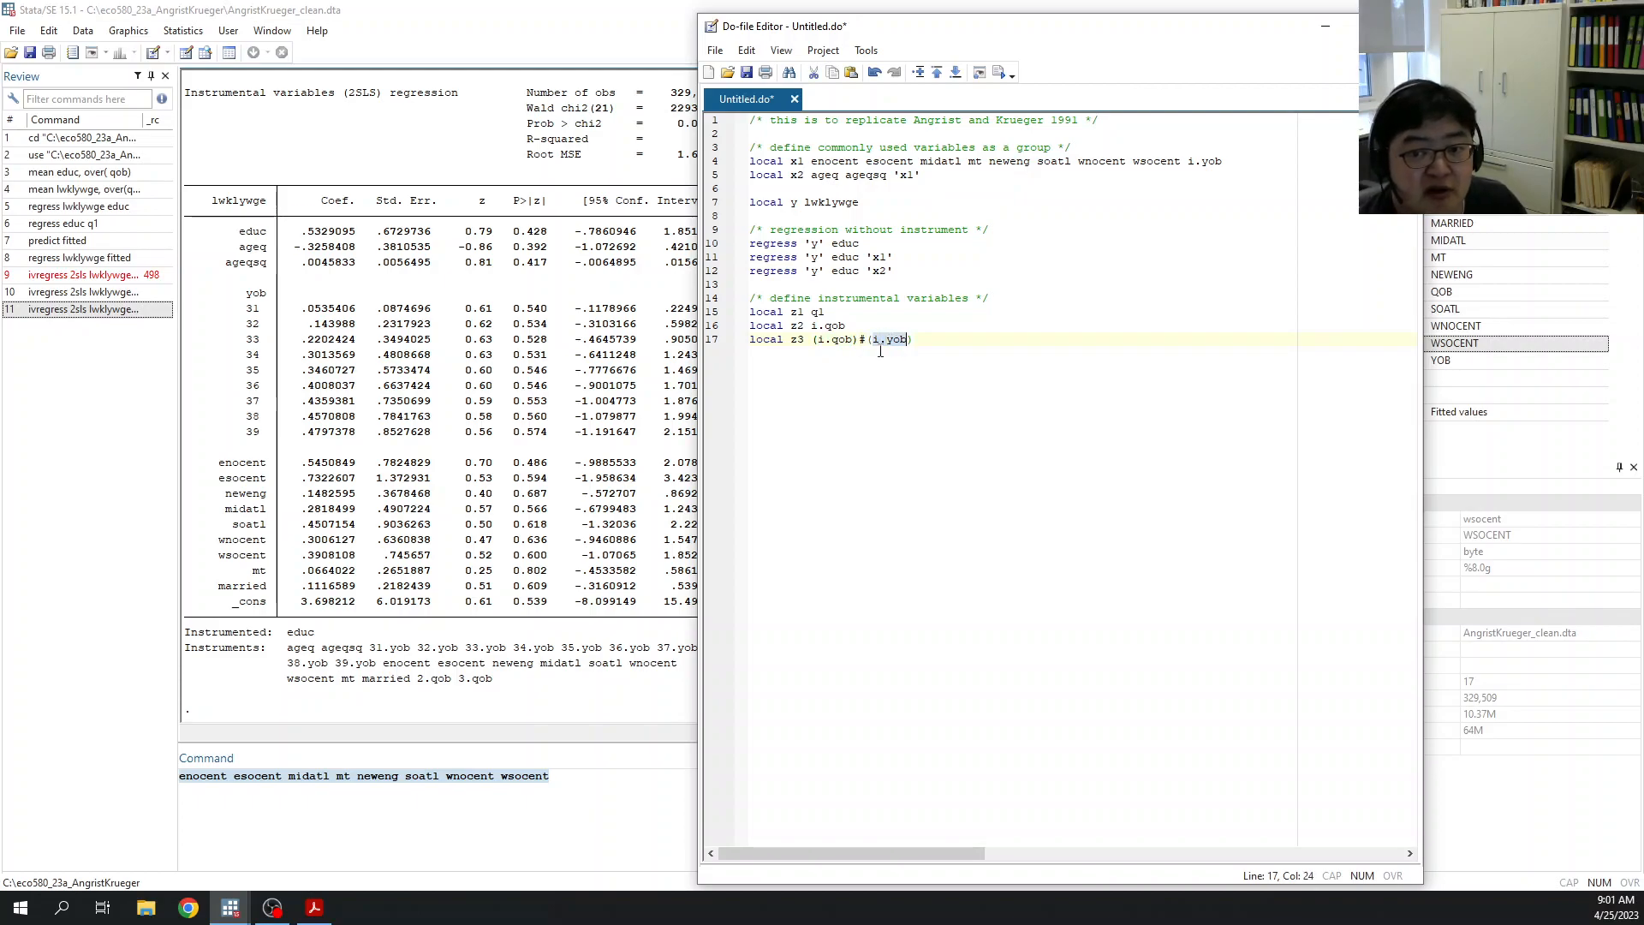
left_click(867, 339)
key("Left")
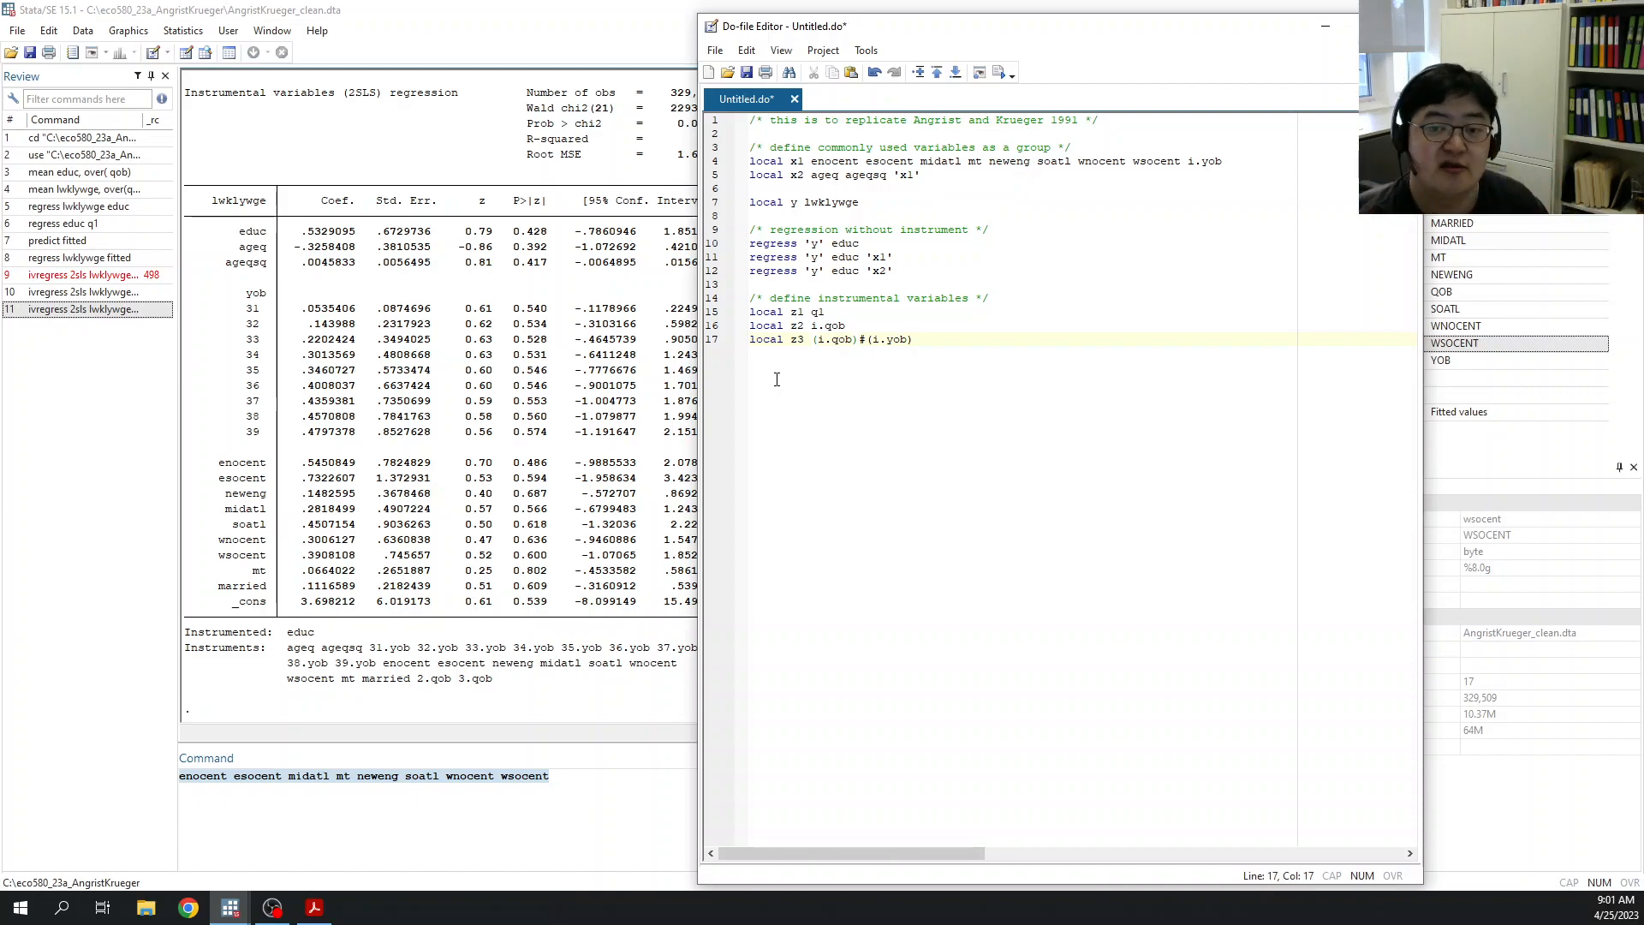
key("Left")
key("Left")
key("Left")
key("Left")
key("Left")
key("Left")
key("Left")
key("Left")
key("Left")
key("Left")
key("Left")
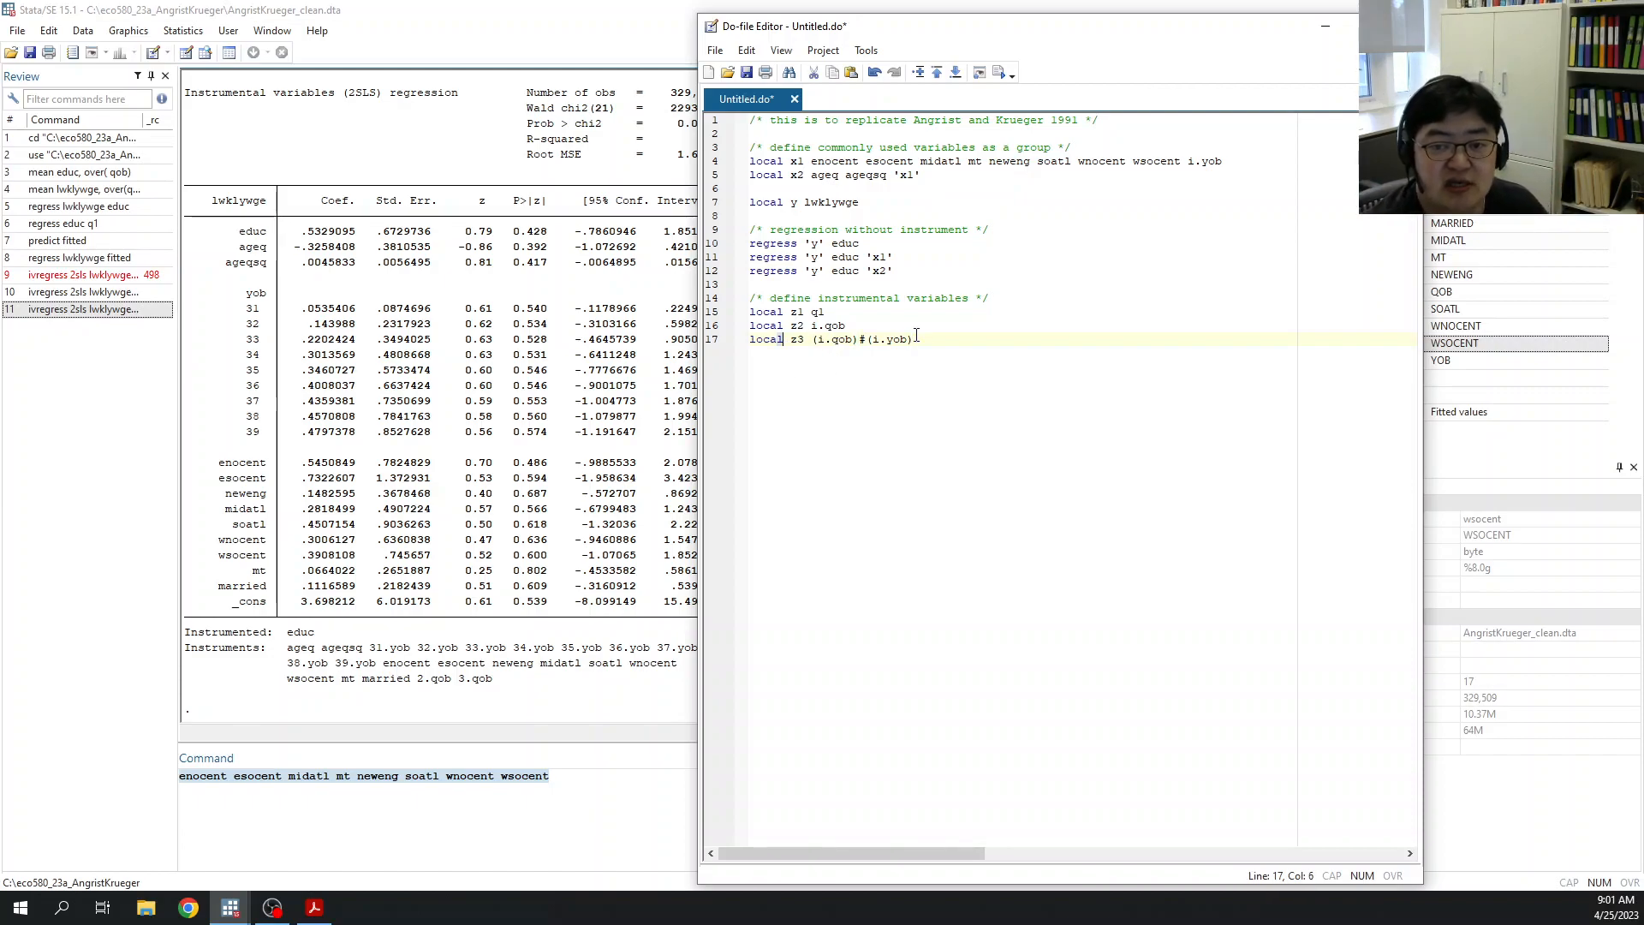
Step: Add the comment /* regression with instruments */ below the z3 definition, separated by a blank line
key("Up")
key("End")
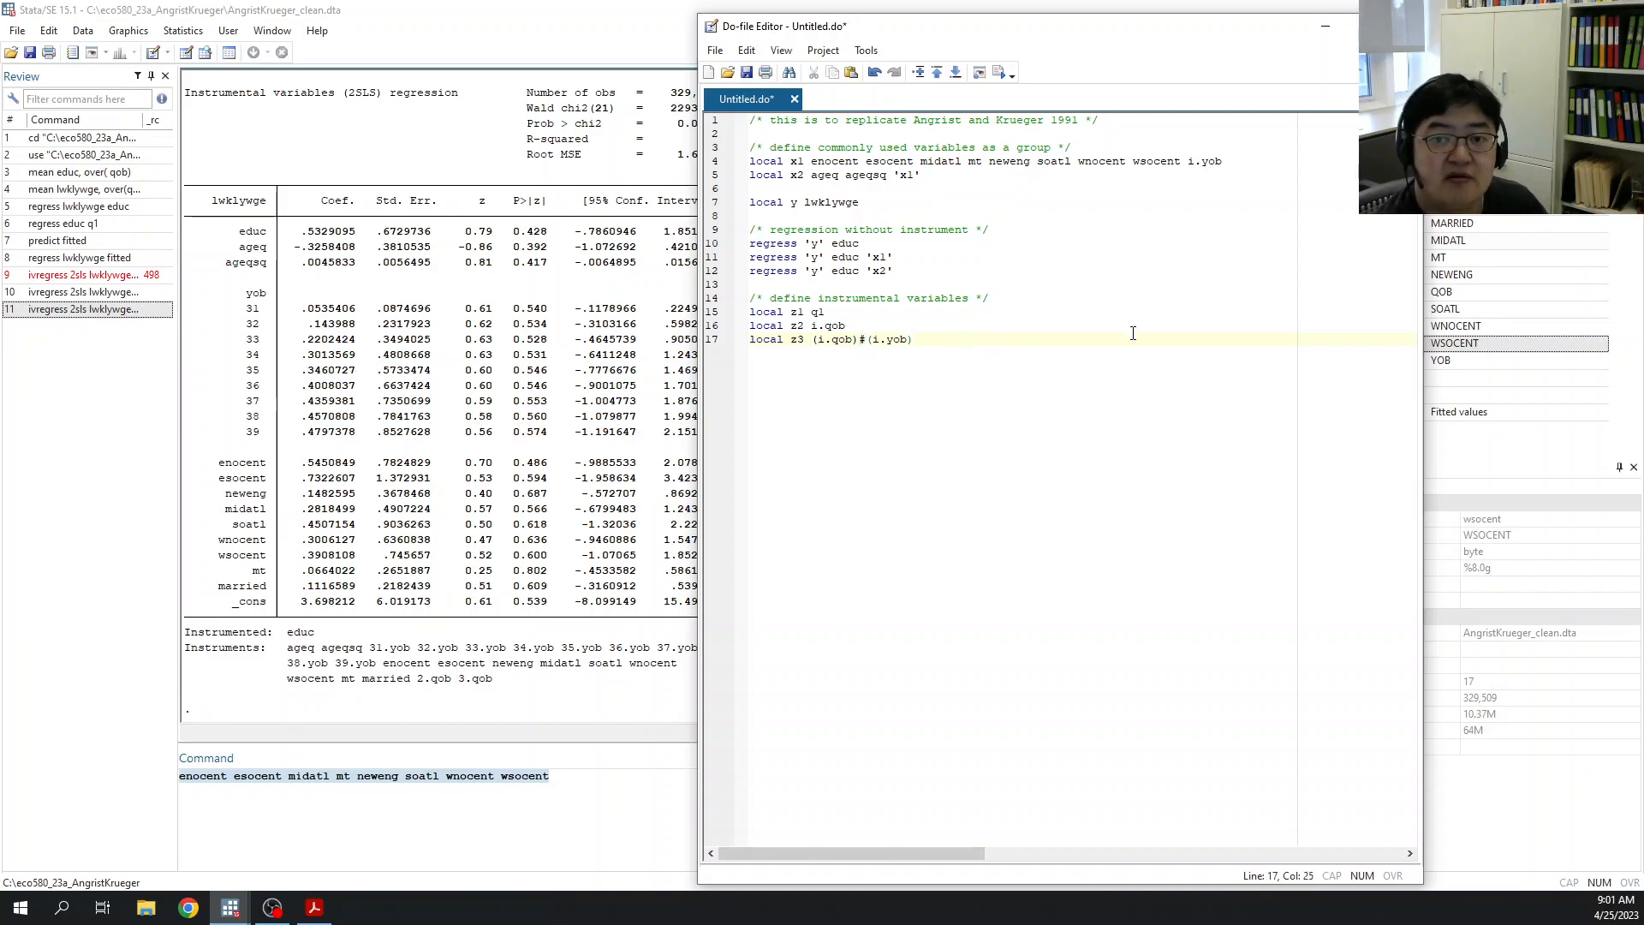
key("Return")
key("Return")
type("/*")
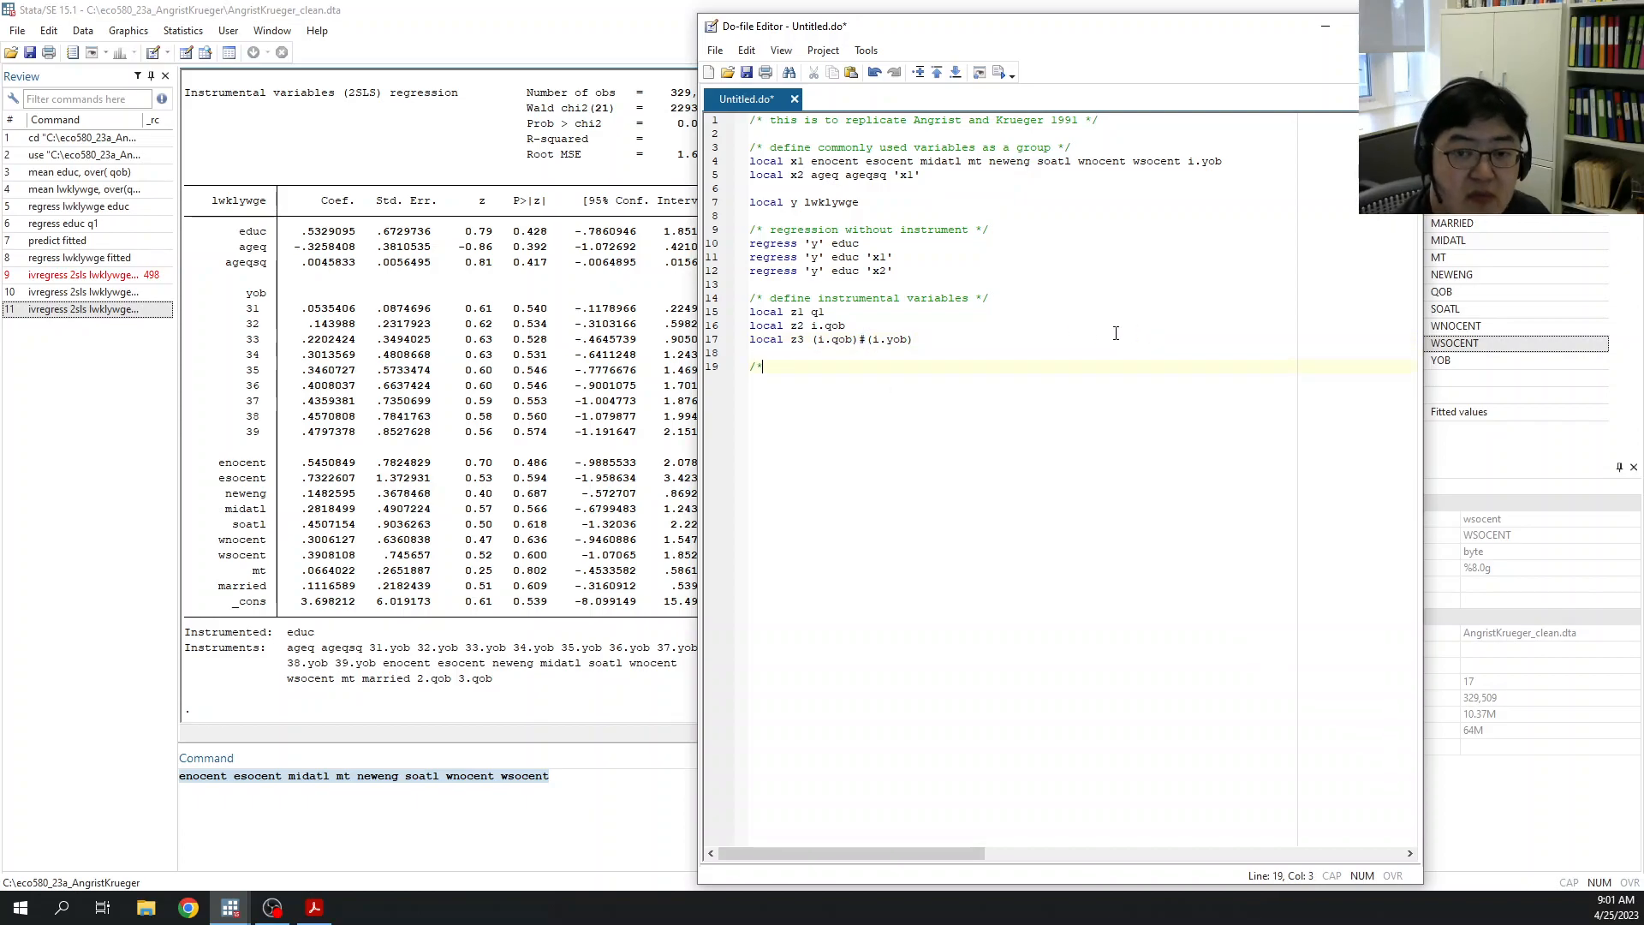
type(" regression with ")
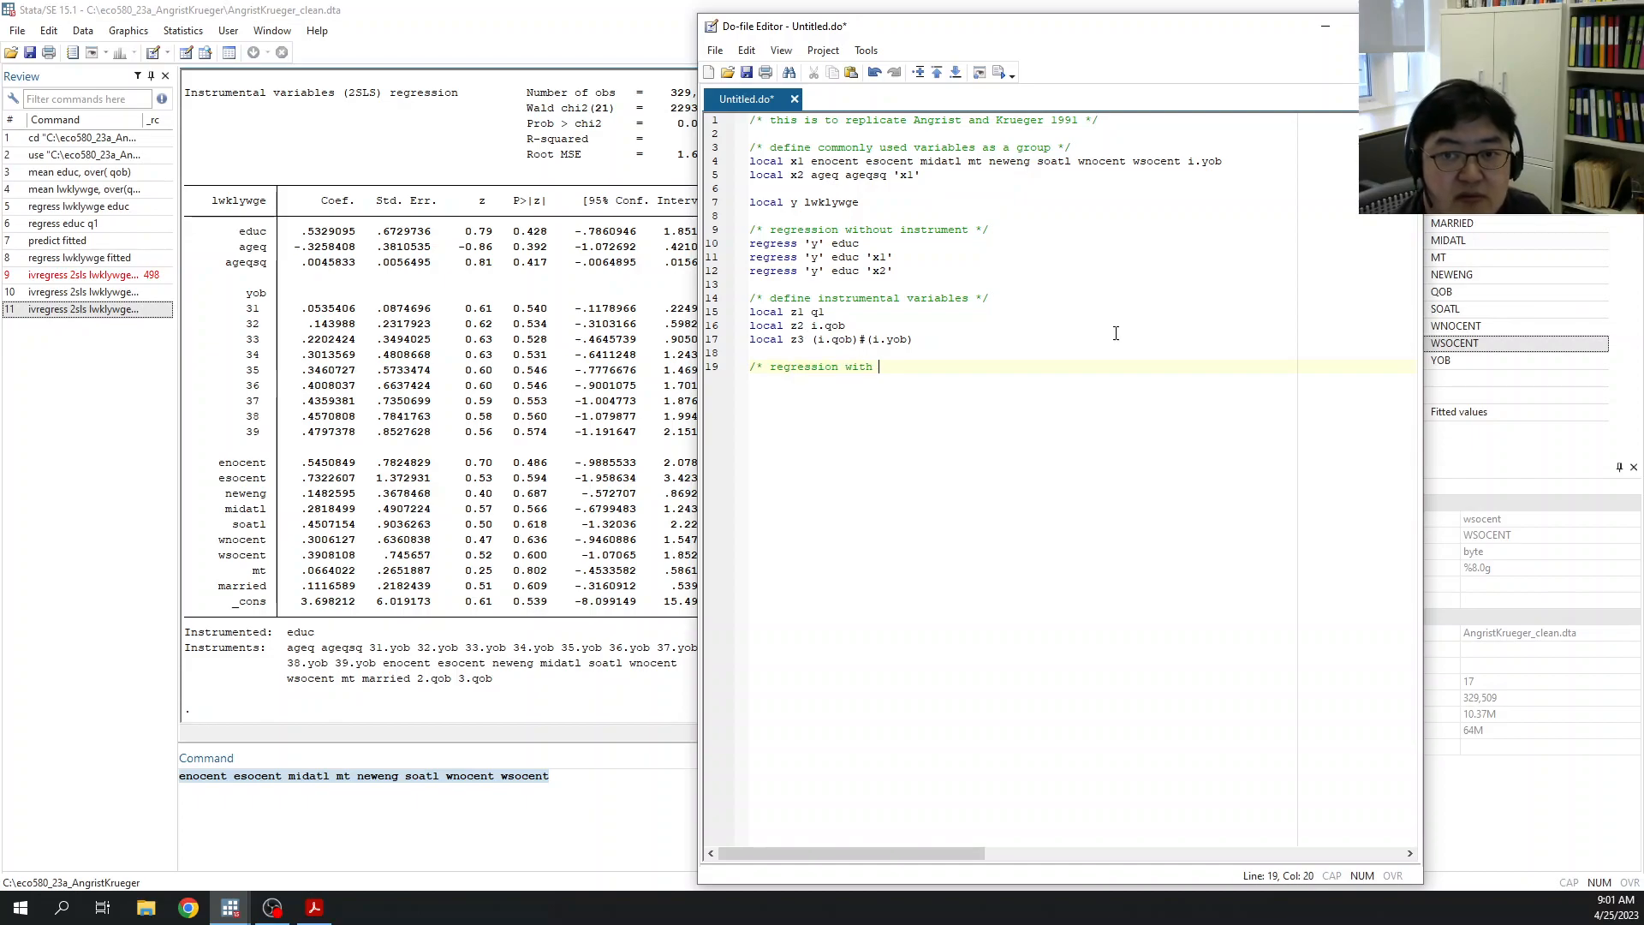
type("instruments ")
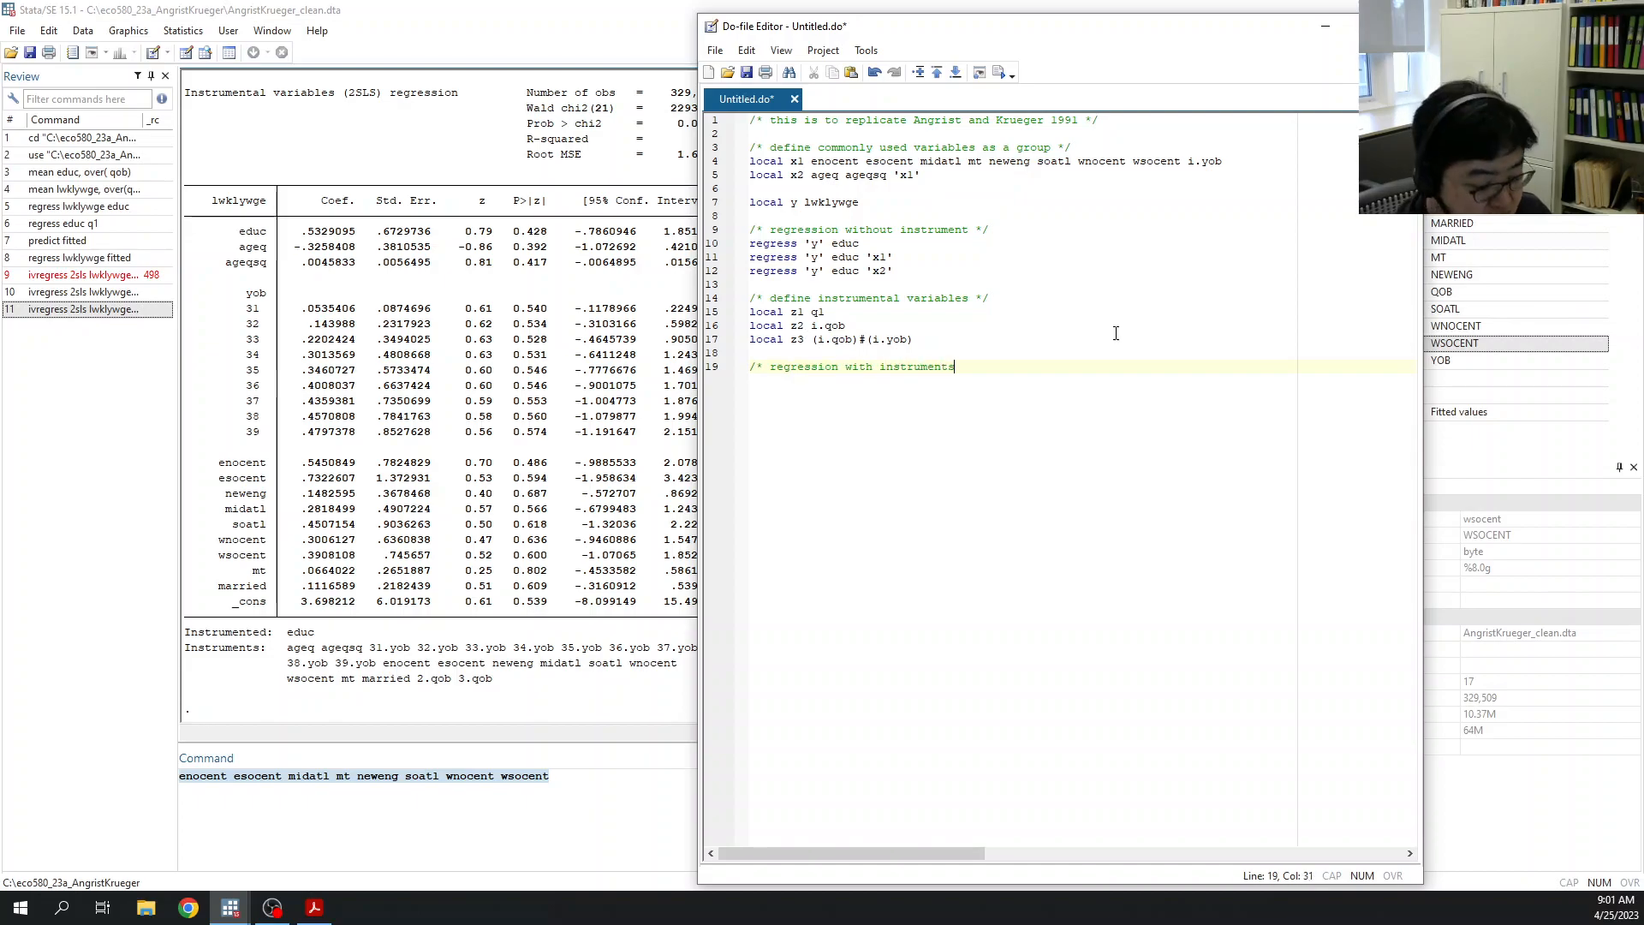
type("*/")
key("Return")
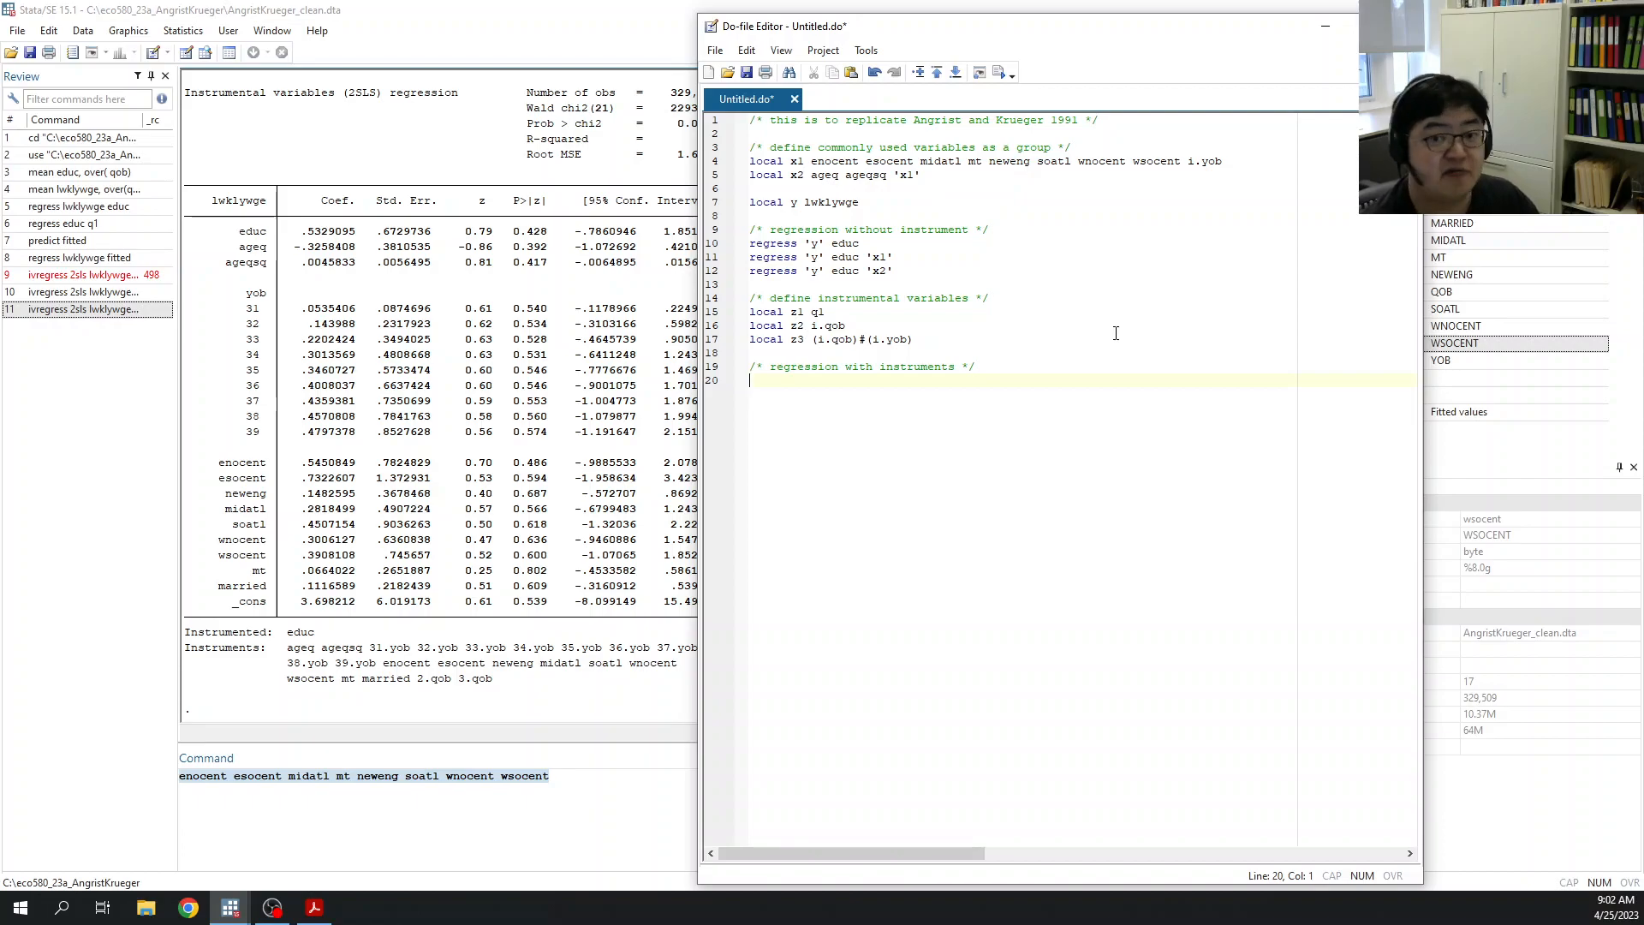
Step: Write the first instrumented regression under the new comment: ivregress 2sls `y' `x1' (educ=`z1' `x1')
type("ivregress")
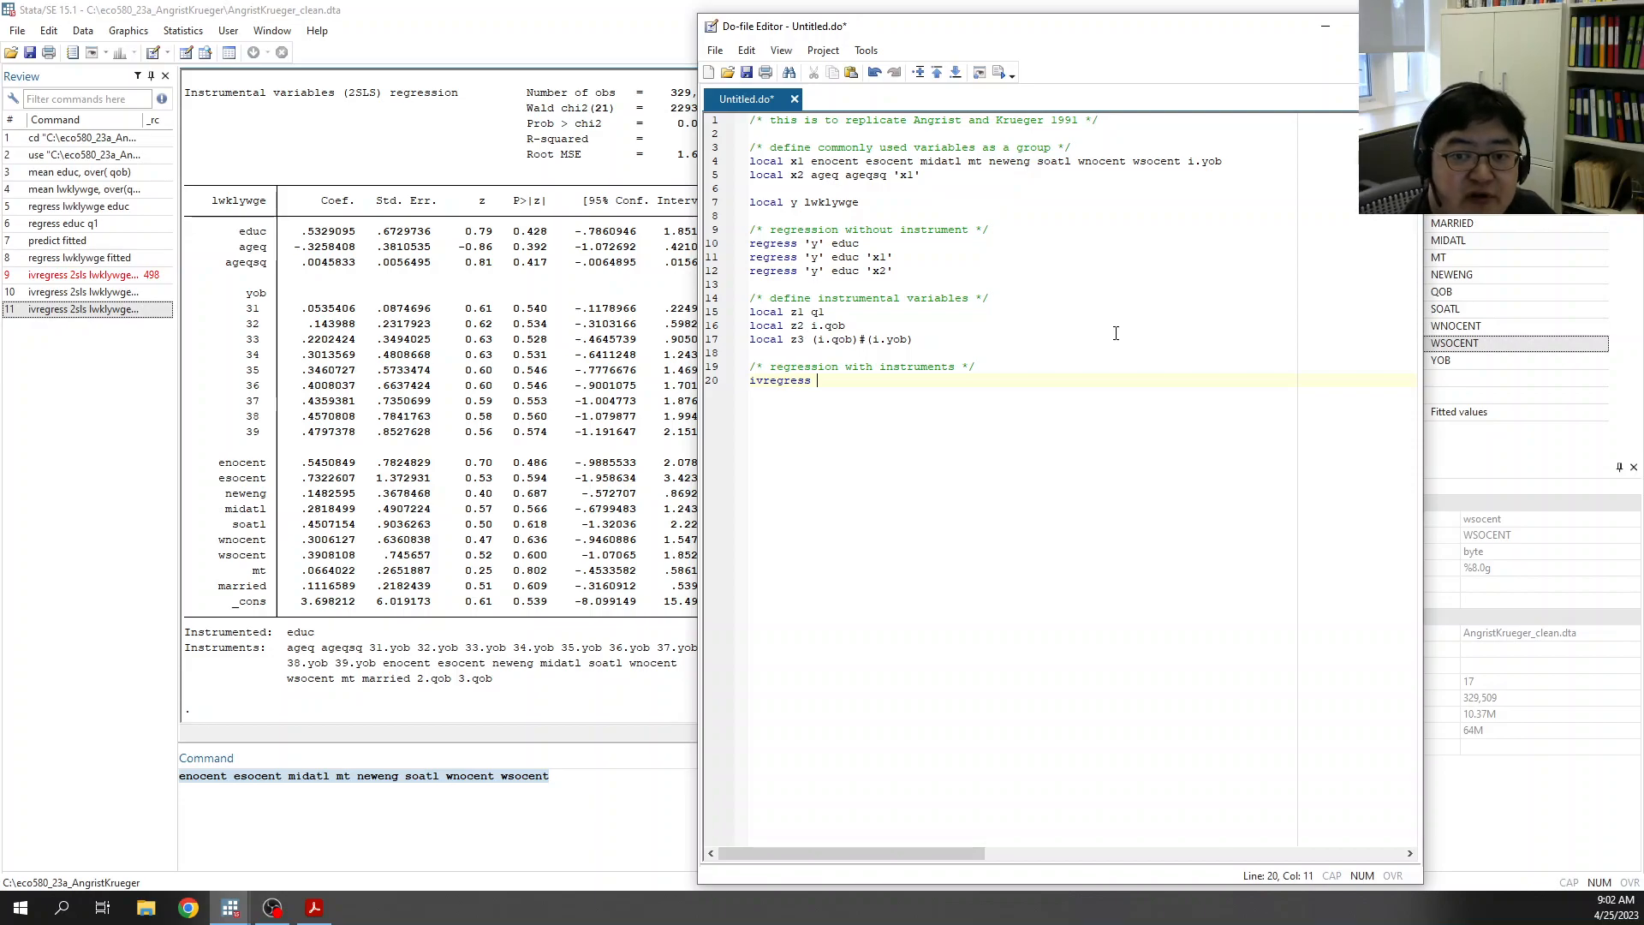
type("2sls")
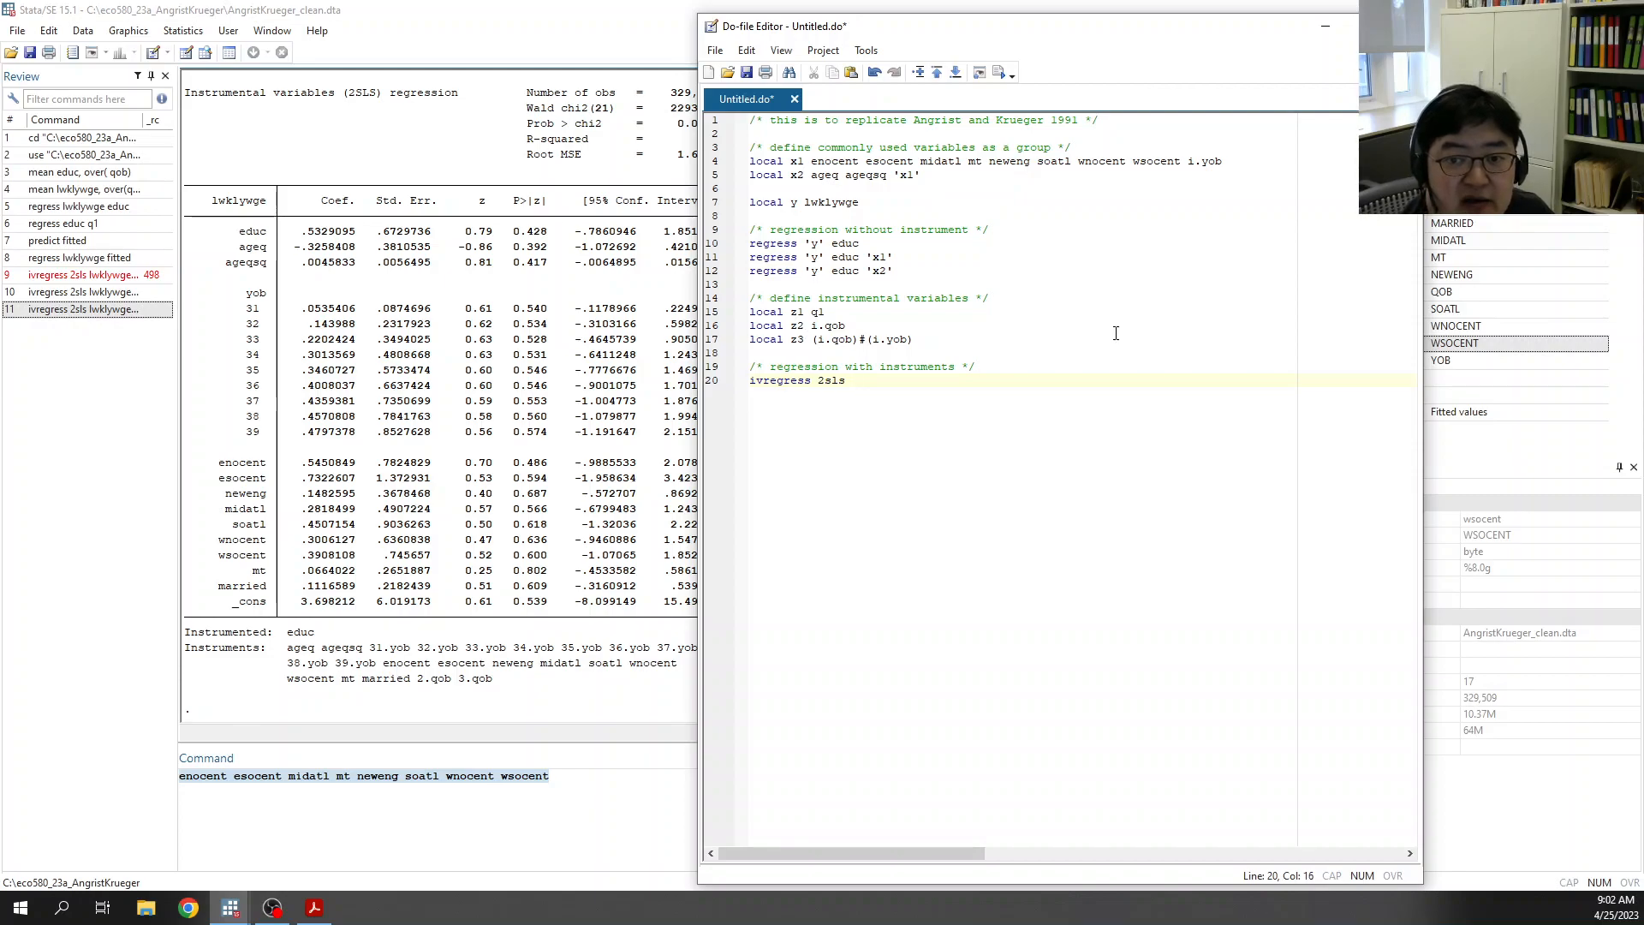
type(" `y'")
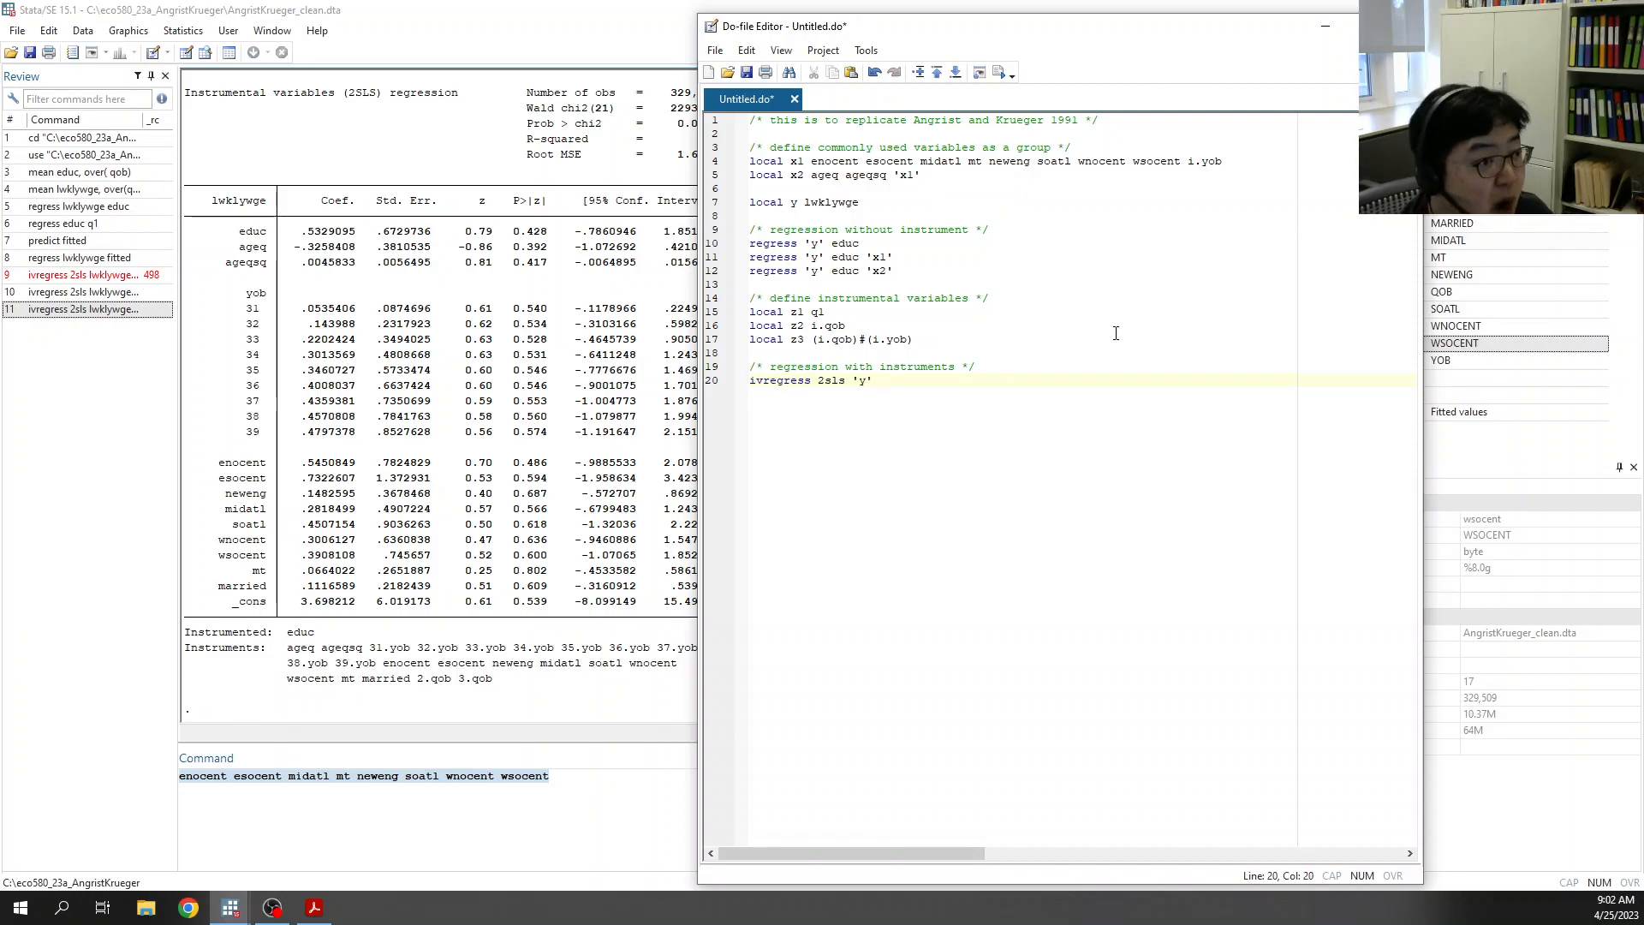
left_click_drag(853, 381, 859, 381)
left_click(864, 381)
left_click(888, 380)
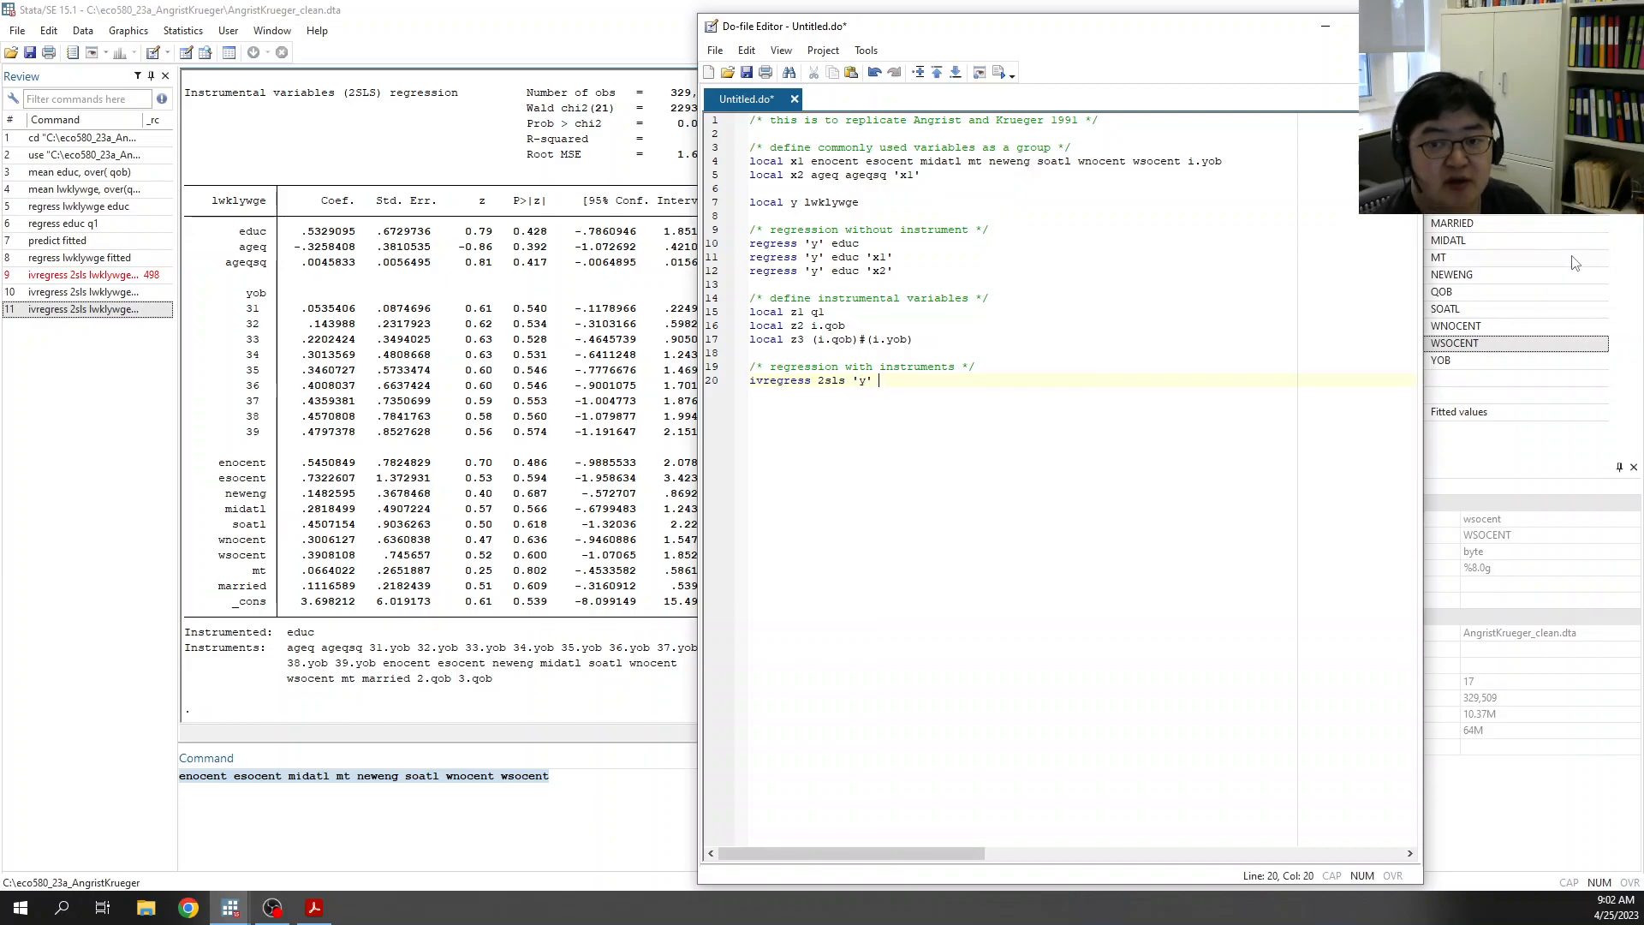
type("e")
key("BackSpace")
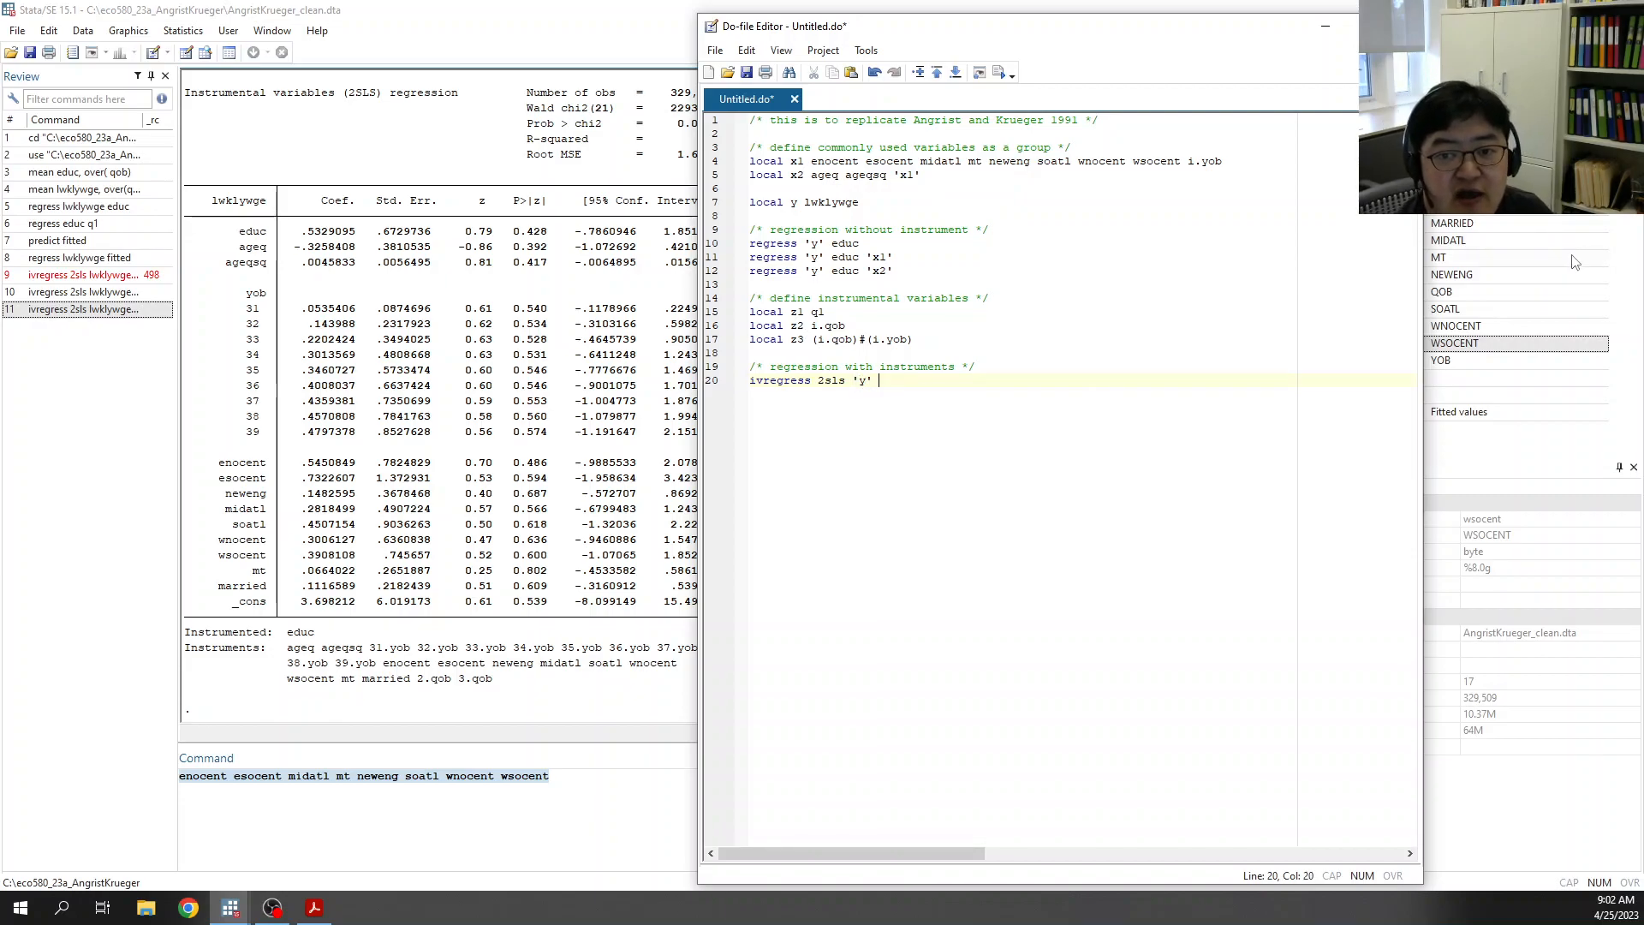
type("`x1'")
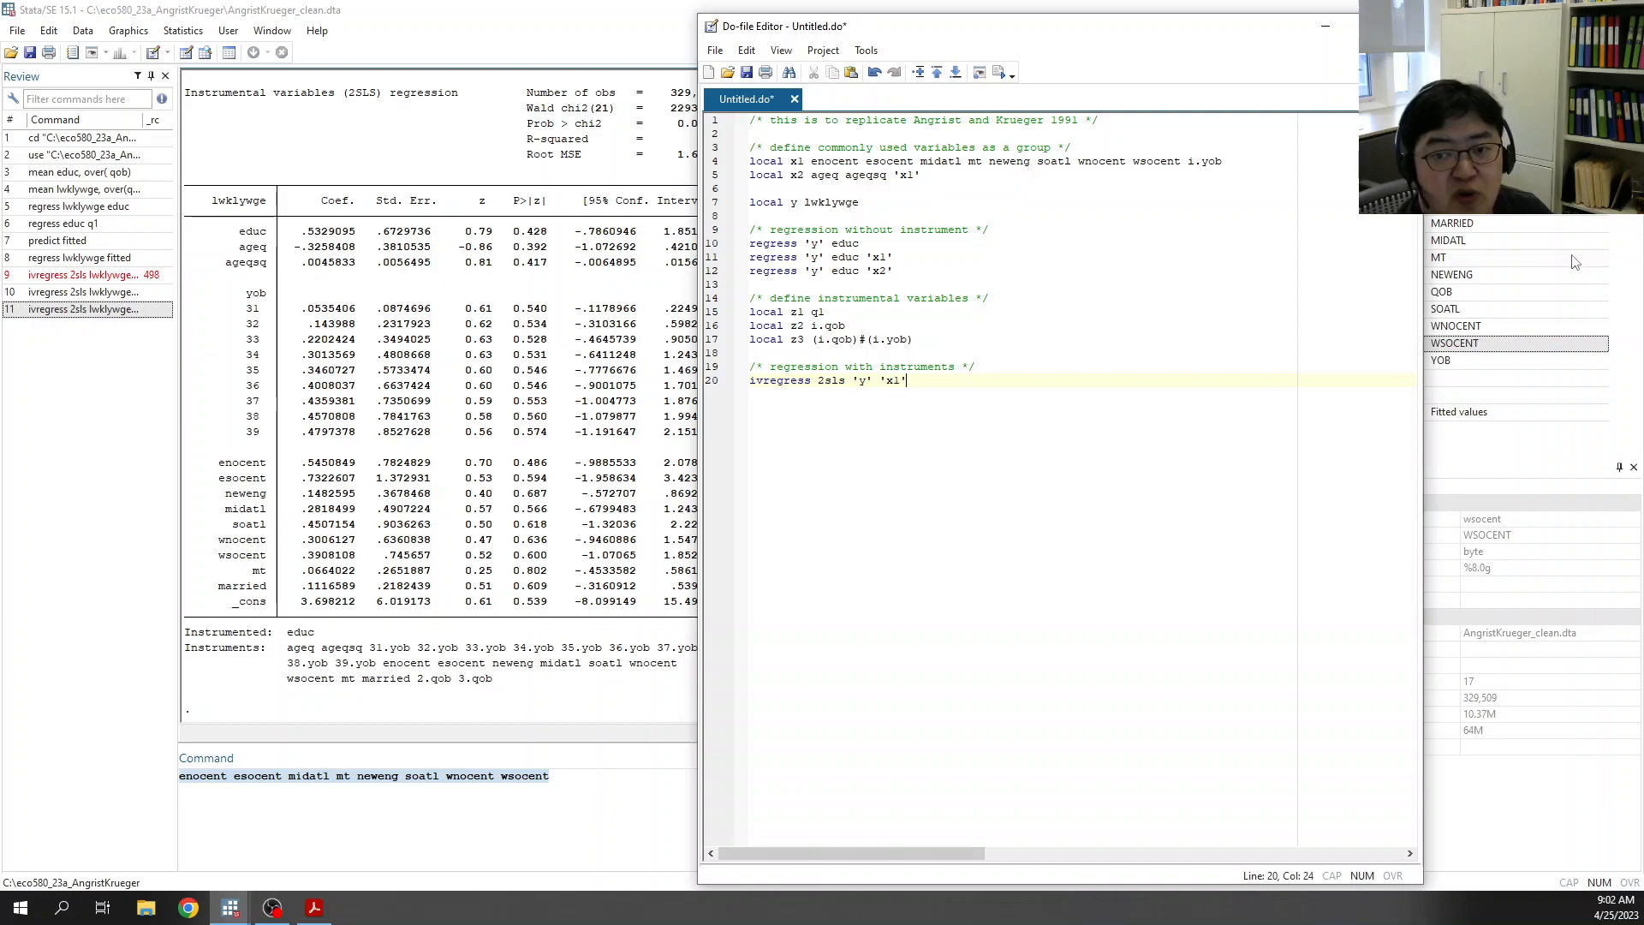
type(" (educ=")
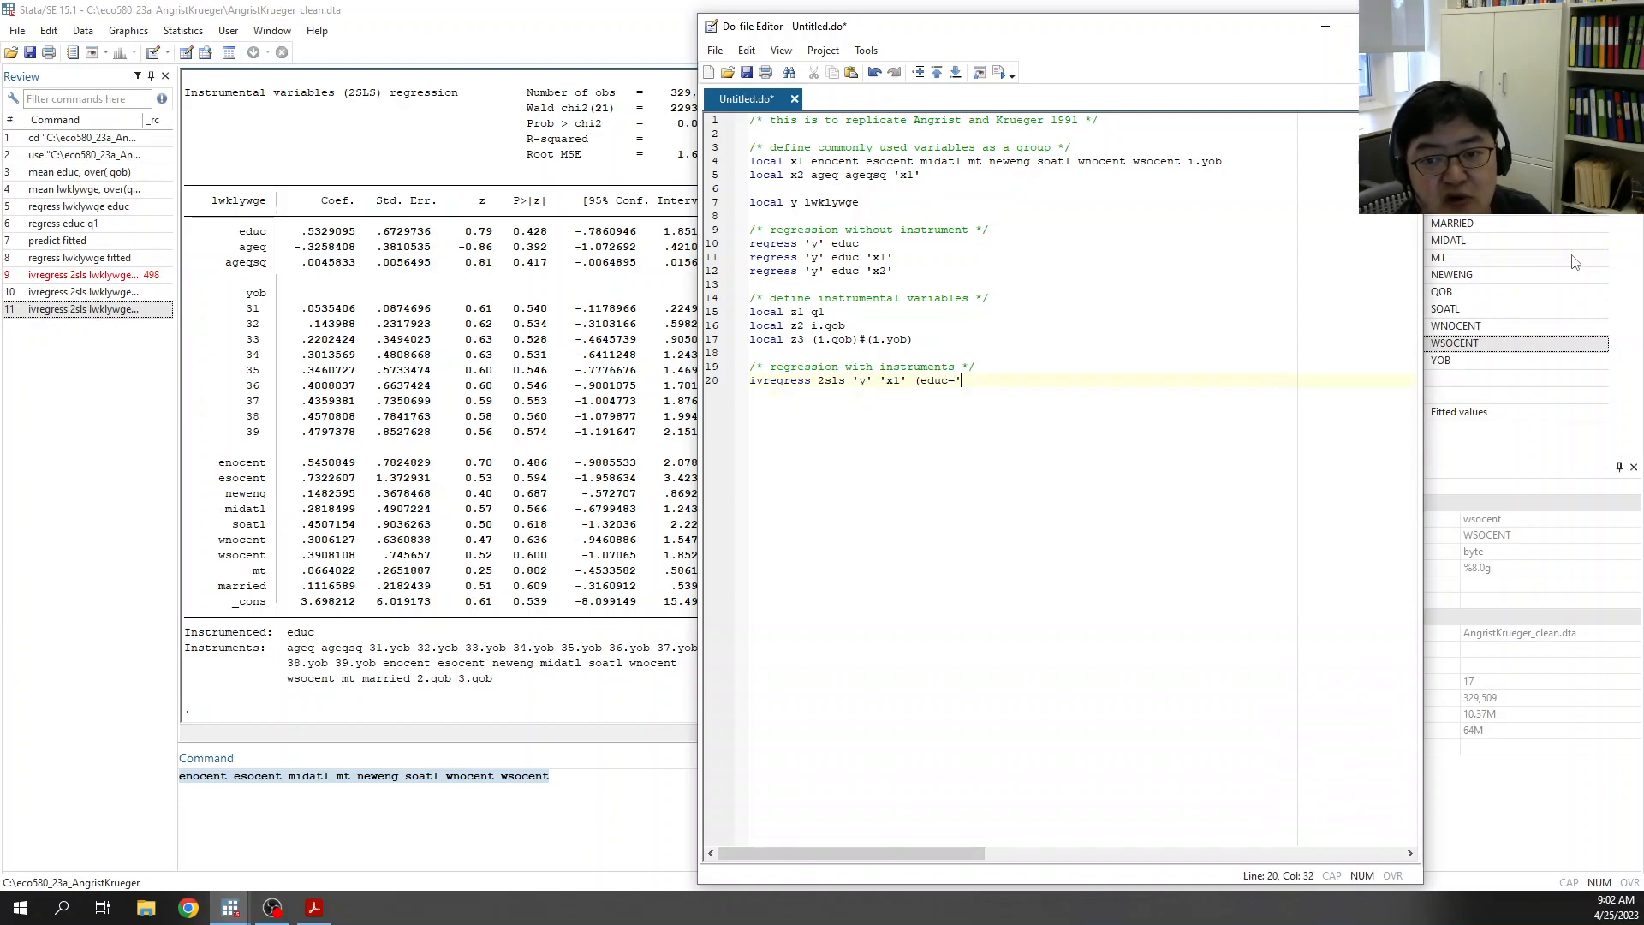
type("`z1' `x1")
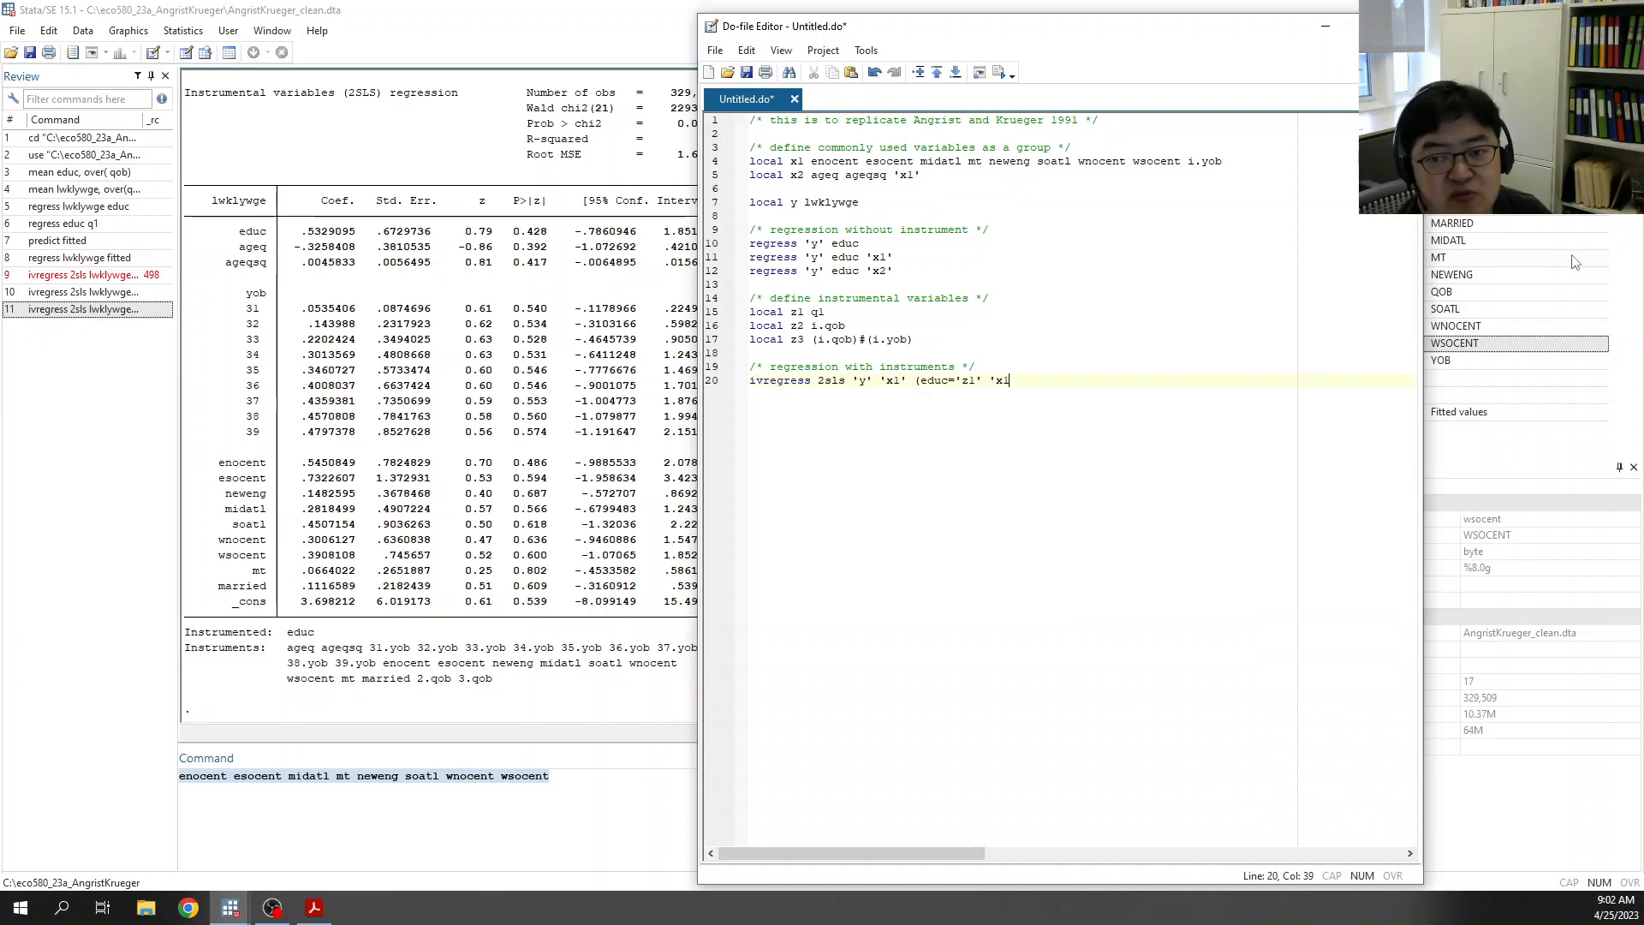
type("')")
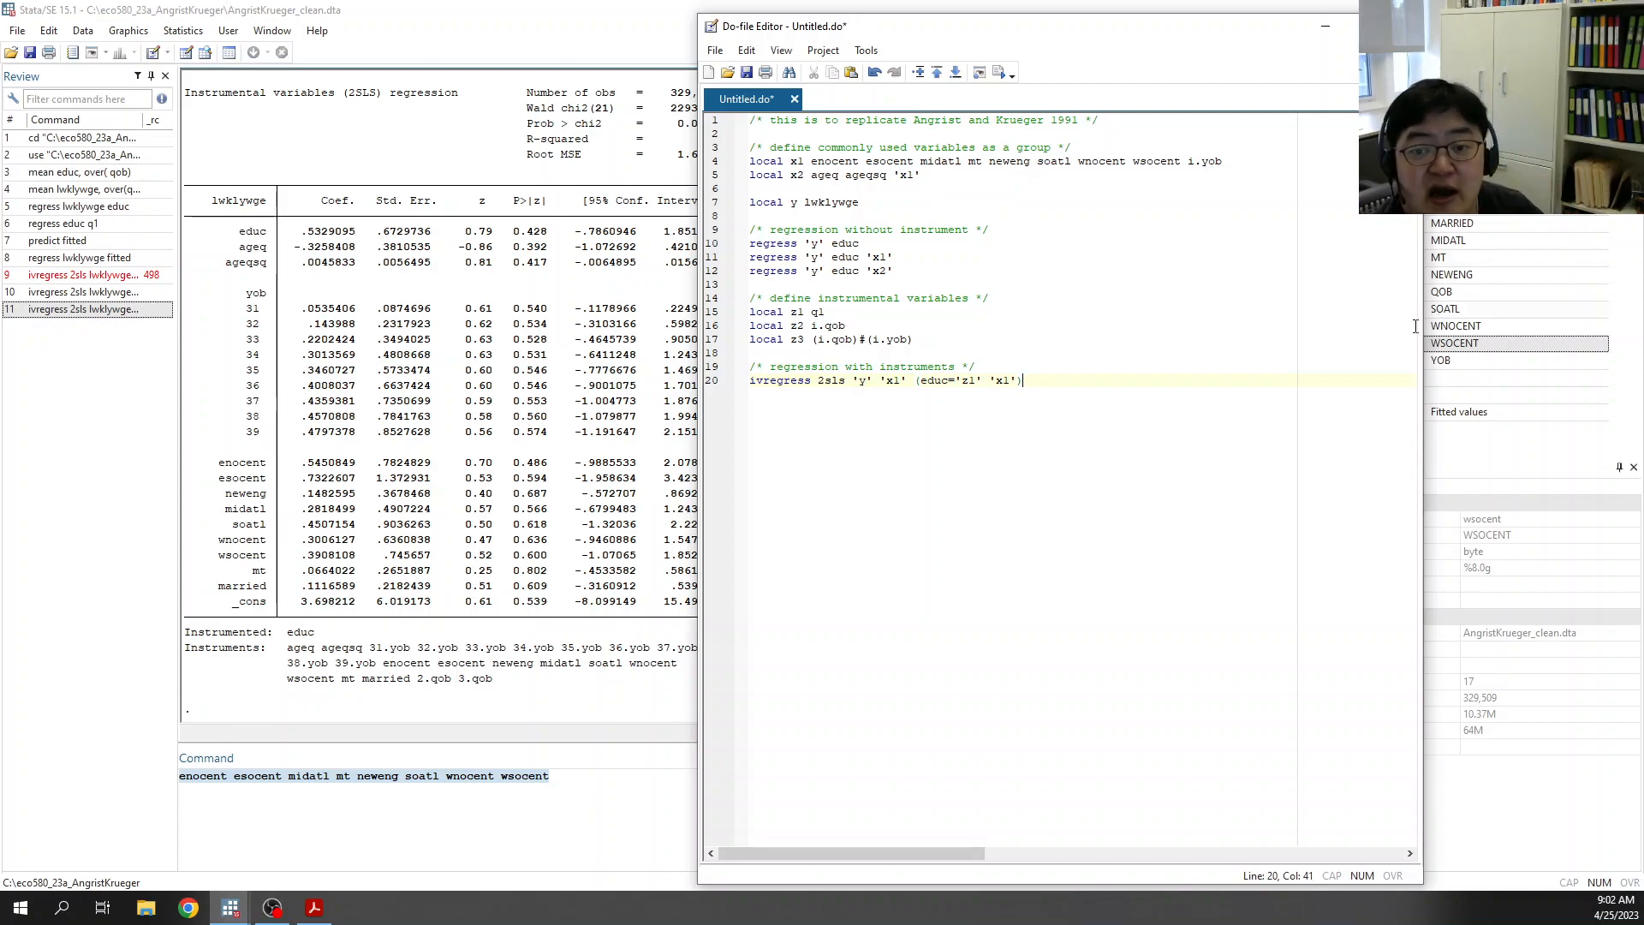
Step: Duplicate the first instrumented regression, ivregress 2sls `y' `x1' (educ=`z1' `x1'), onto the line directly below it
left_click_drag(1025, 381, 743, 385)
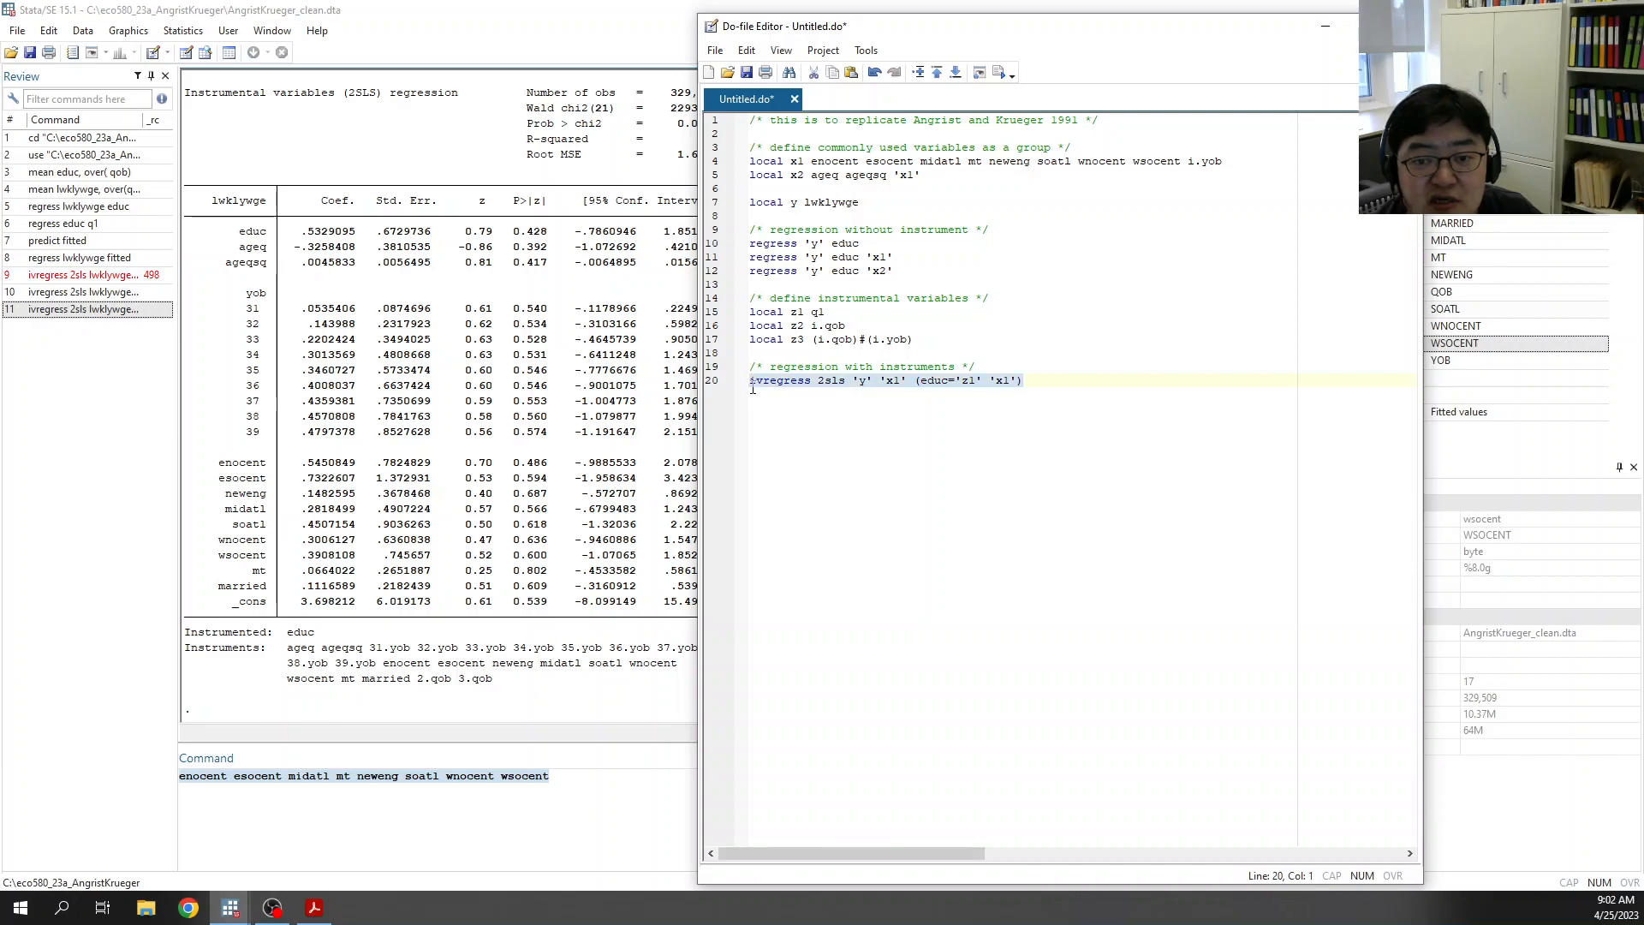
left_click(1043, 378)
key("Return")
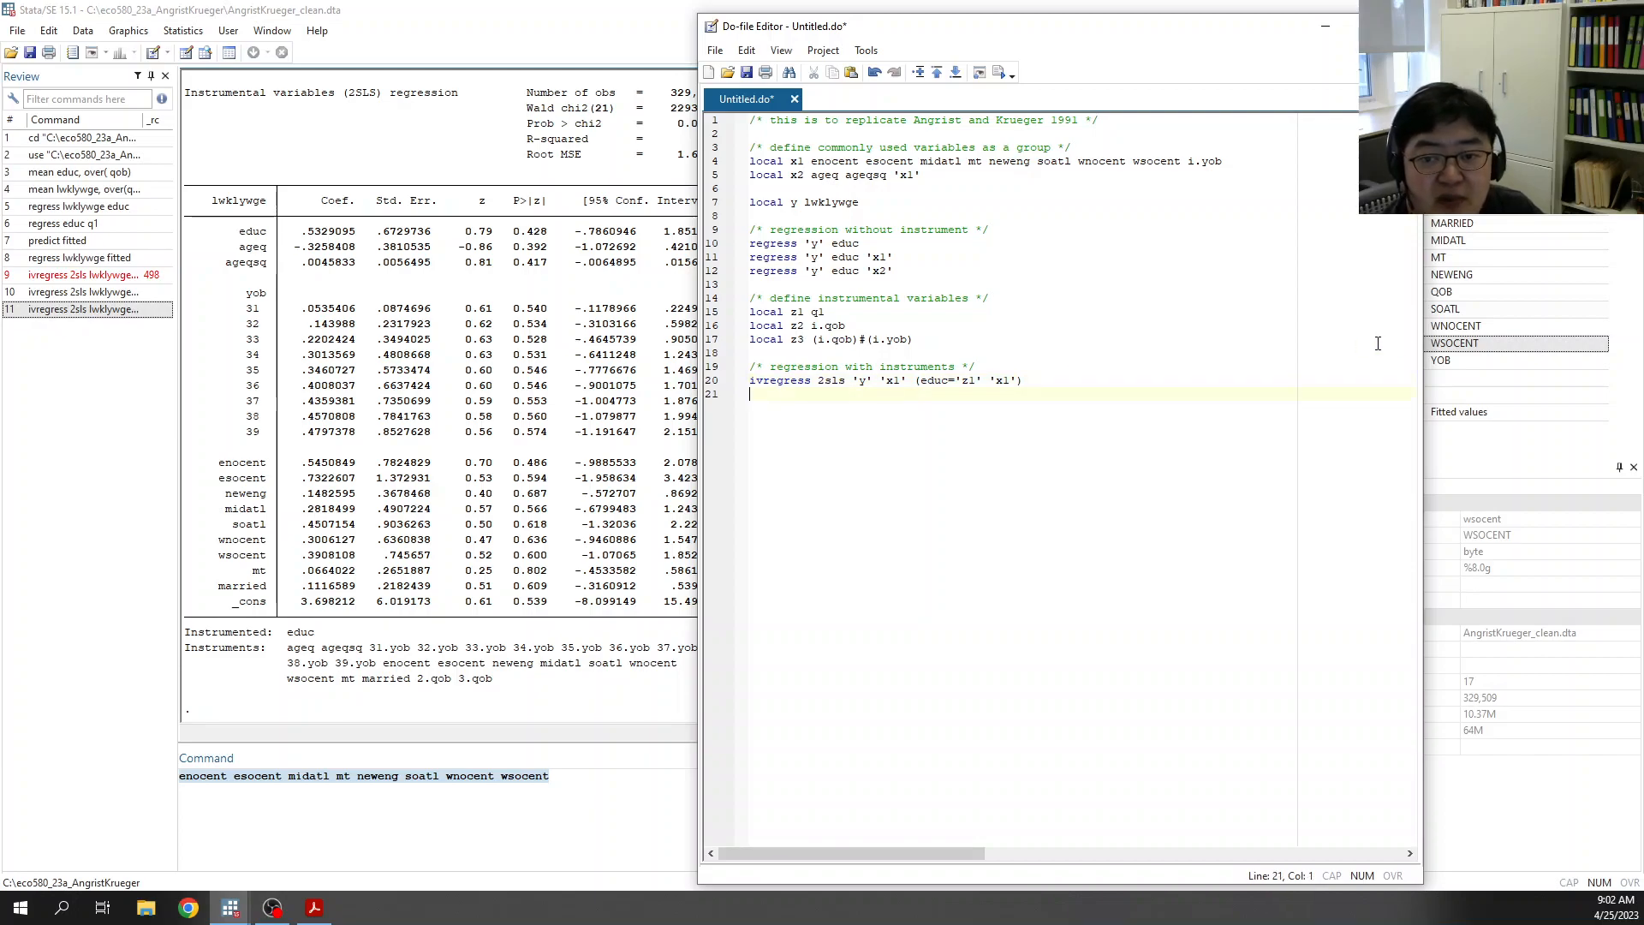
key("ctrl+v")
Step: Change both control macros in the duplicated regression to x2, giving ivregress 2sls `y' `x2' (educ=`z1' `x2')
left_click(894, 394)
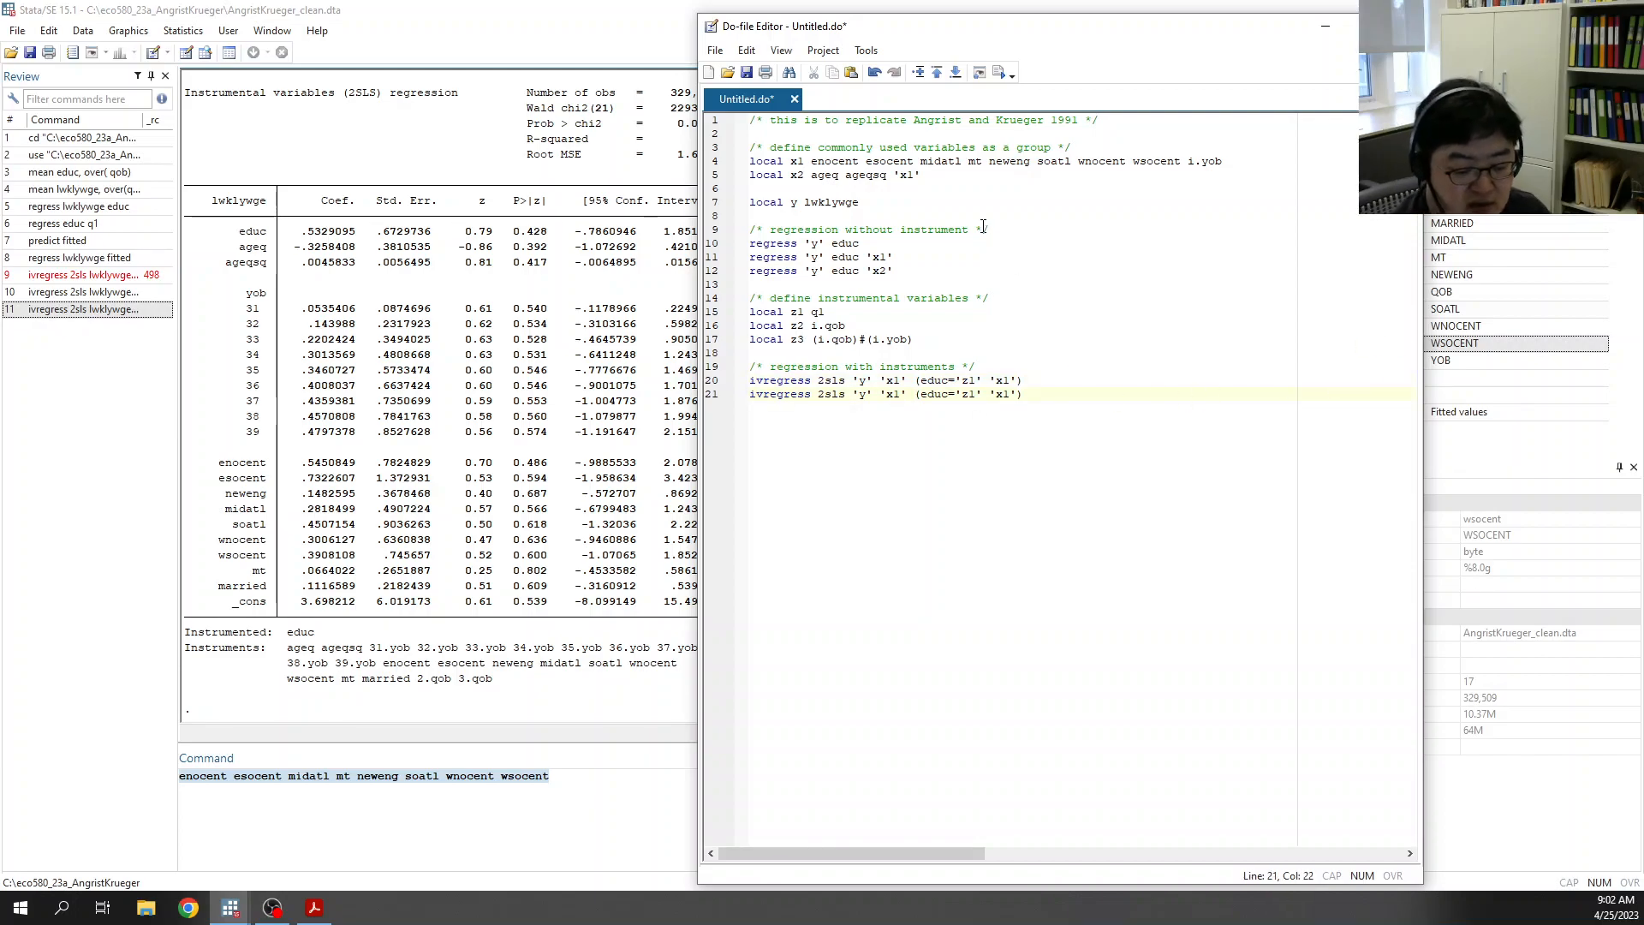
key("Delete")
type("2")
key("Right")
key("End")
key("Left")
key("Left")
key("BackSpace")
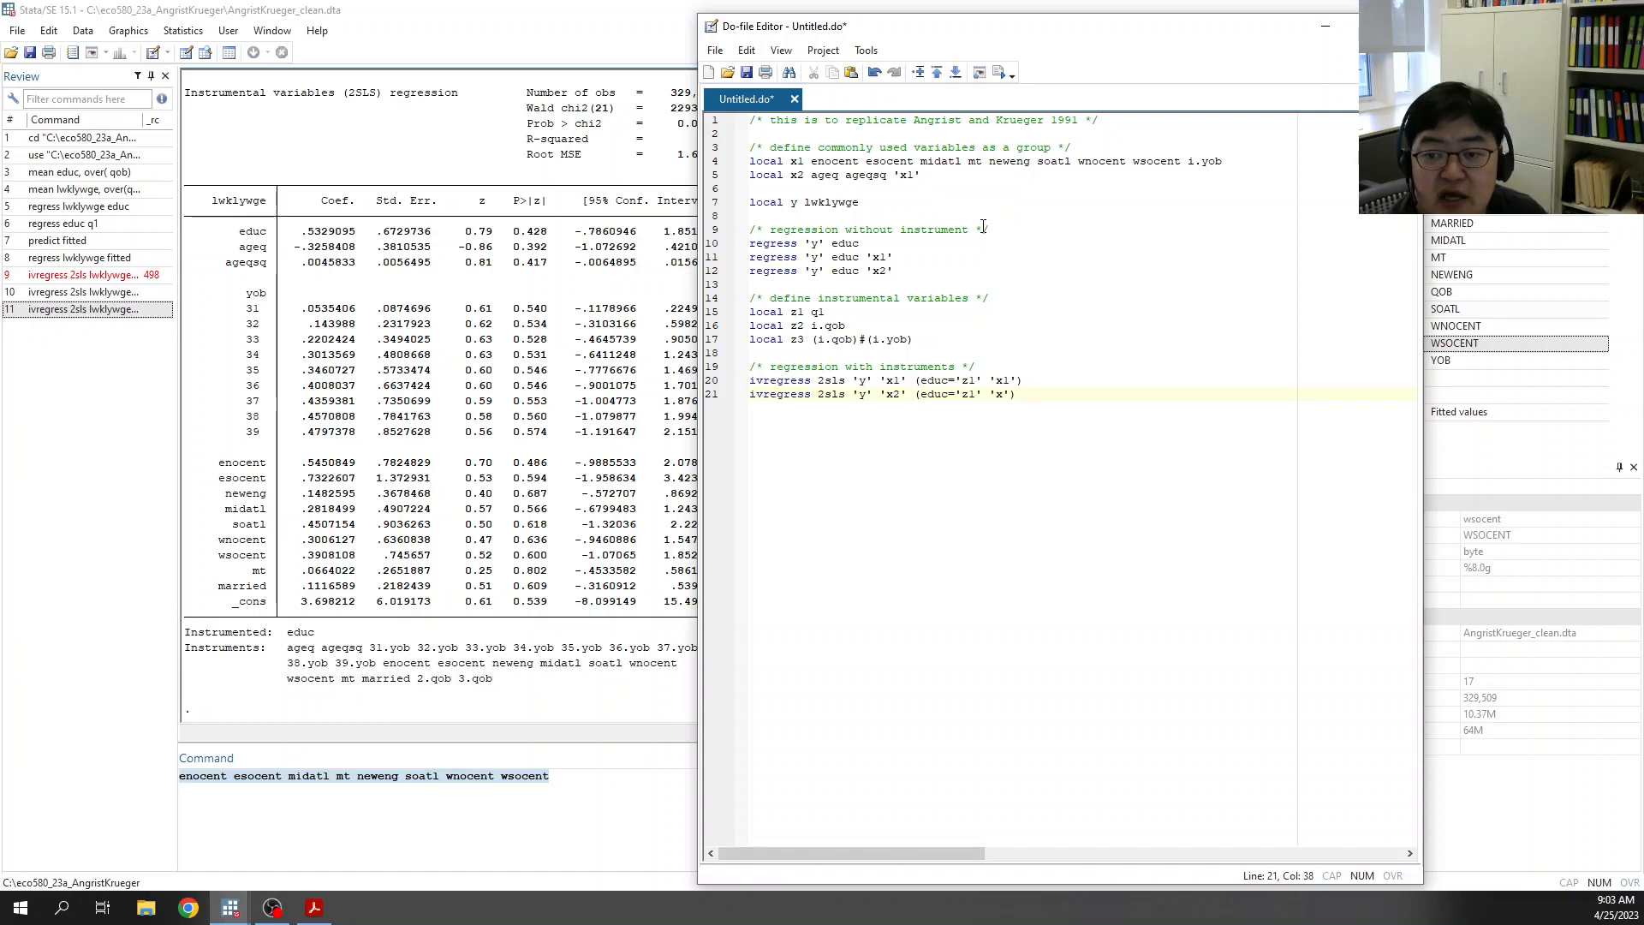
type("2")
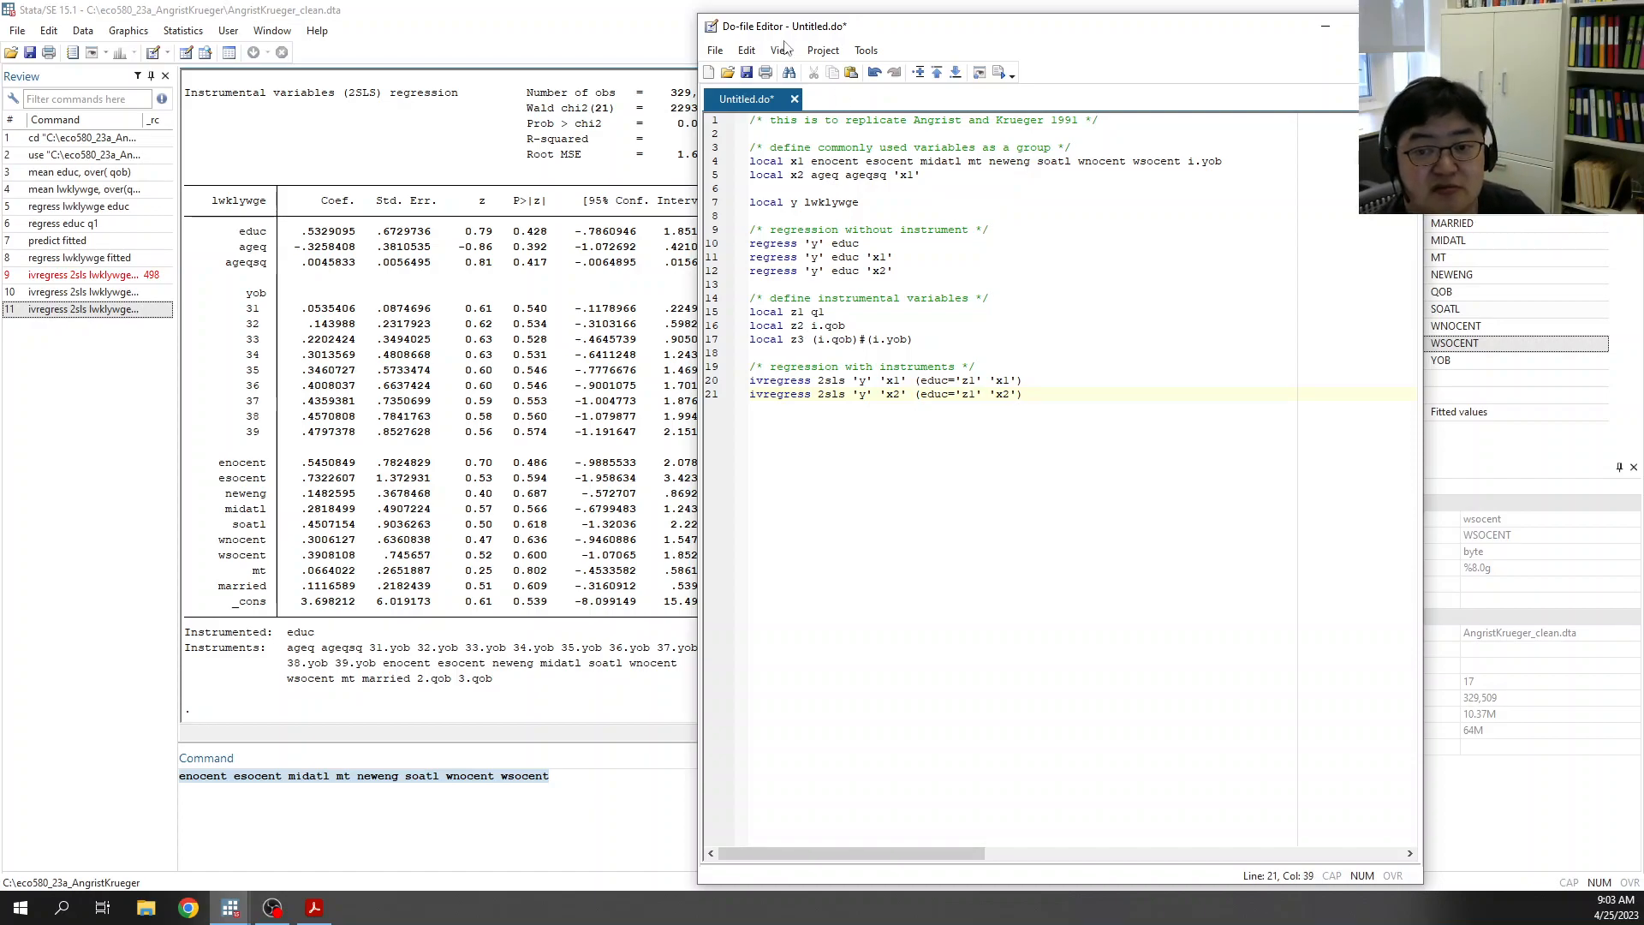
Step: Copy the pair of z1 instrumented regressions twice below, with a blank line before each copied pair
key("End")
key("shift+Up")
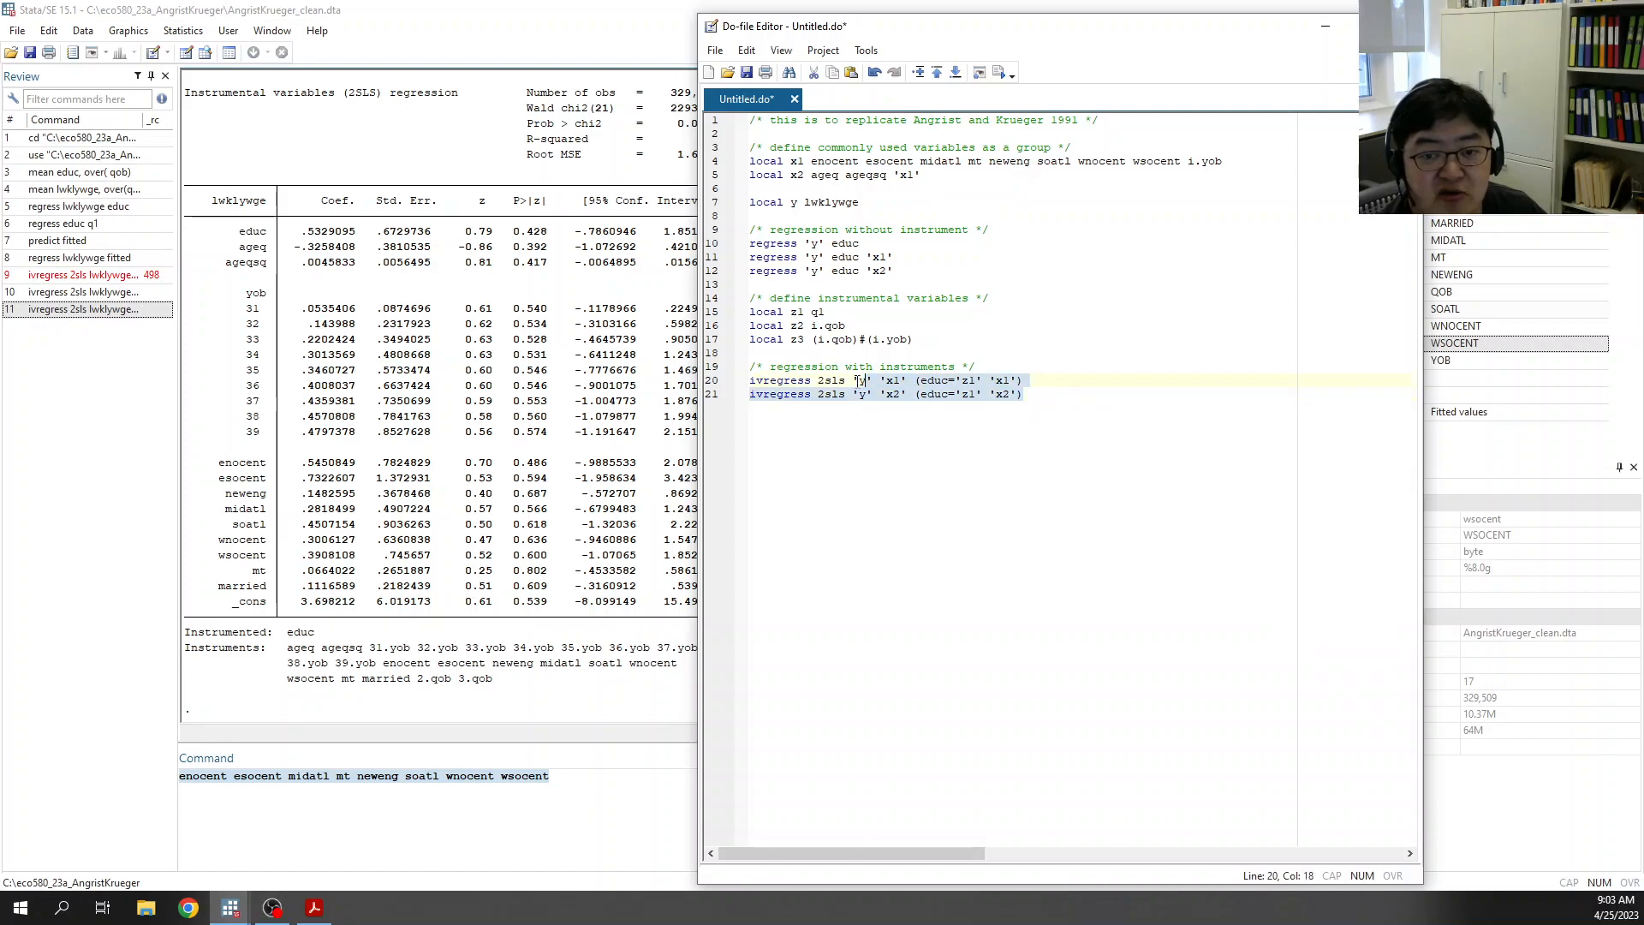
key("shift+Home")
key("ctrl+c")
left_click(1105, 412)
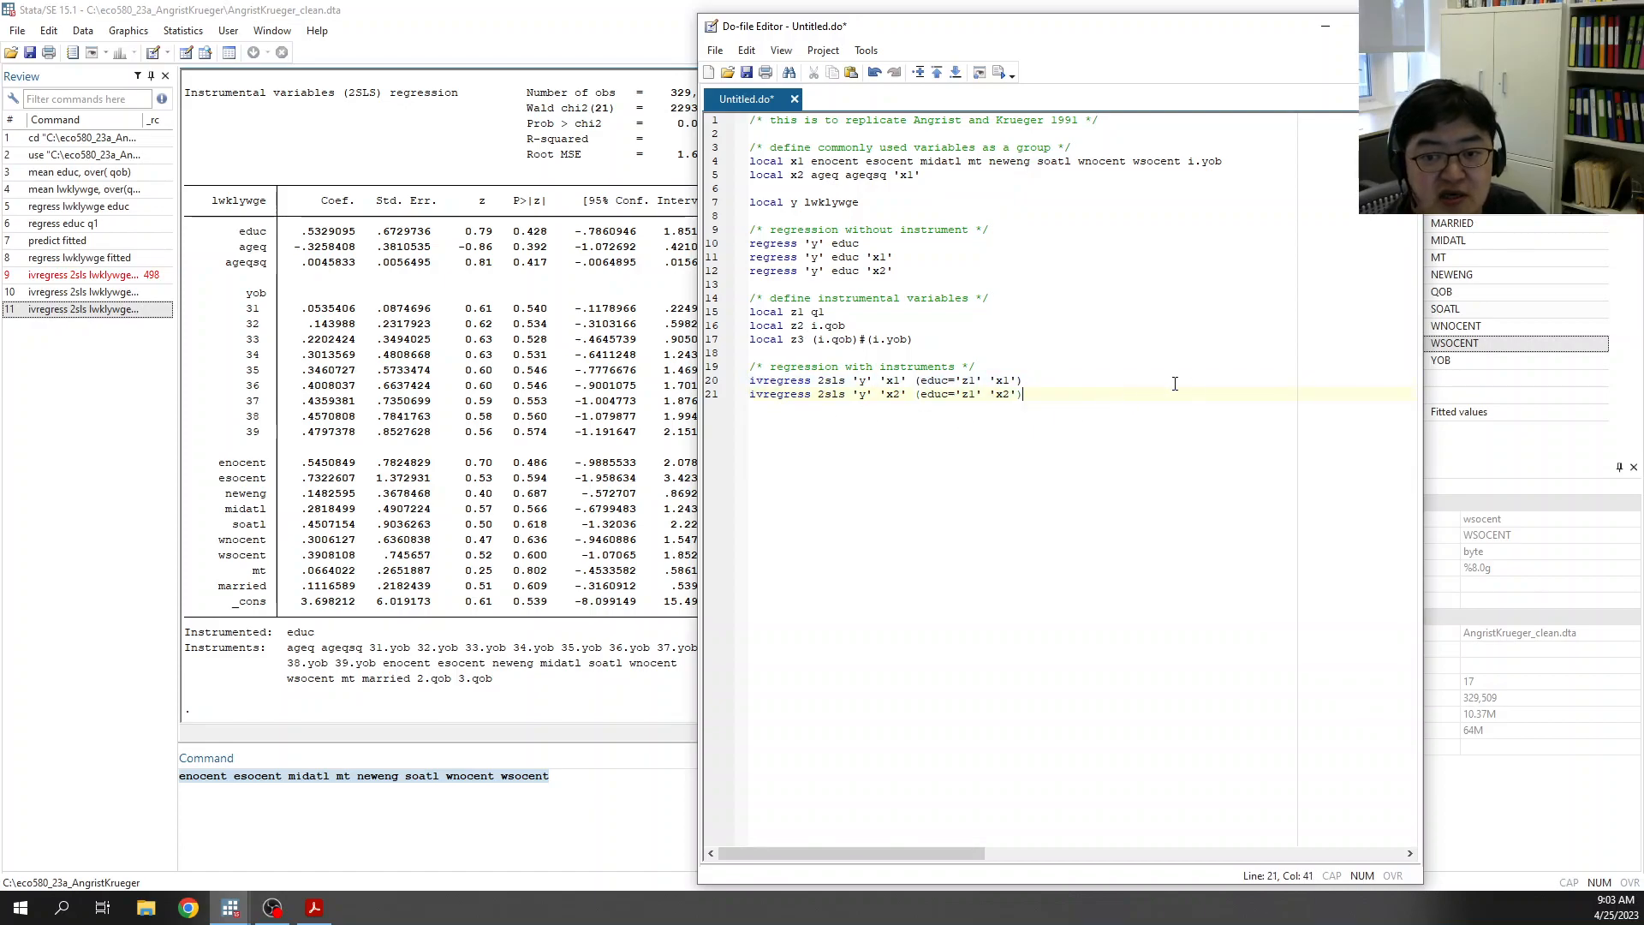
key("Return")
key("Return")
key("ctrl+v")
key("Return")
key("Return")
key("ctrl+v")
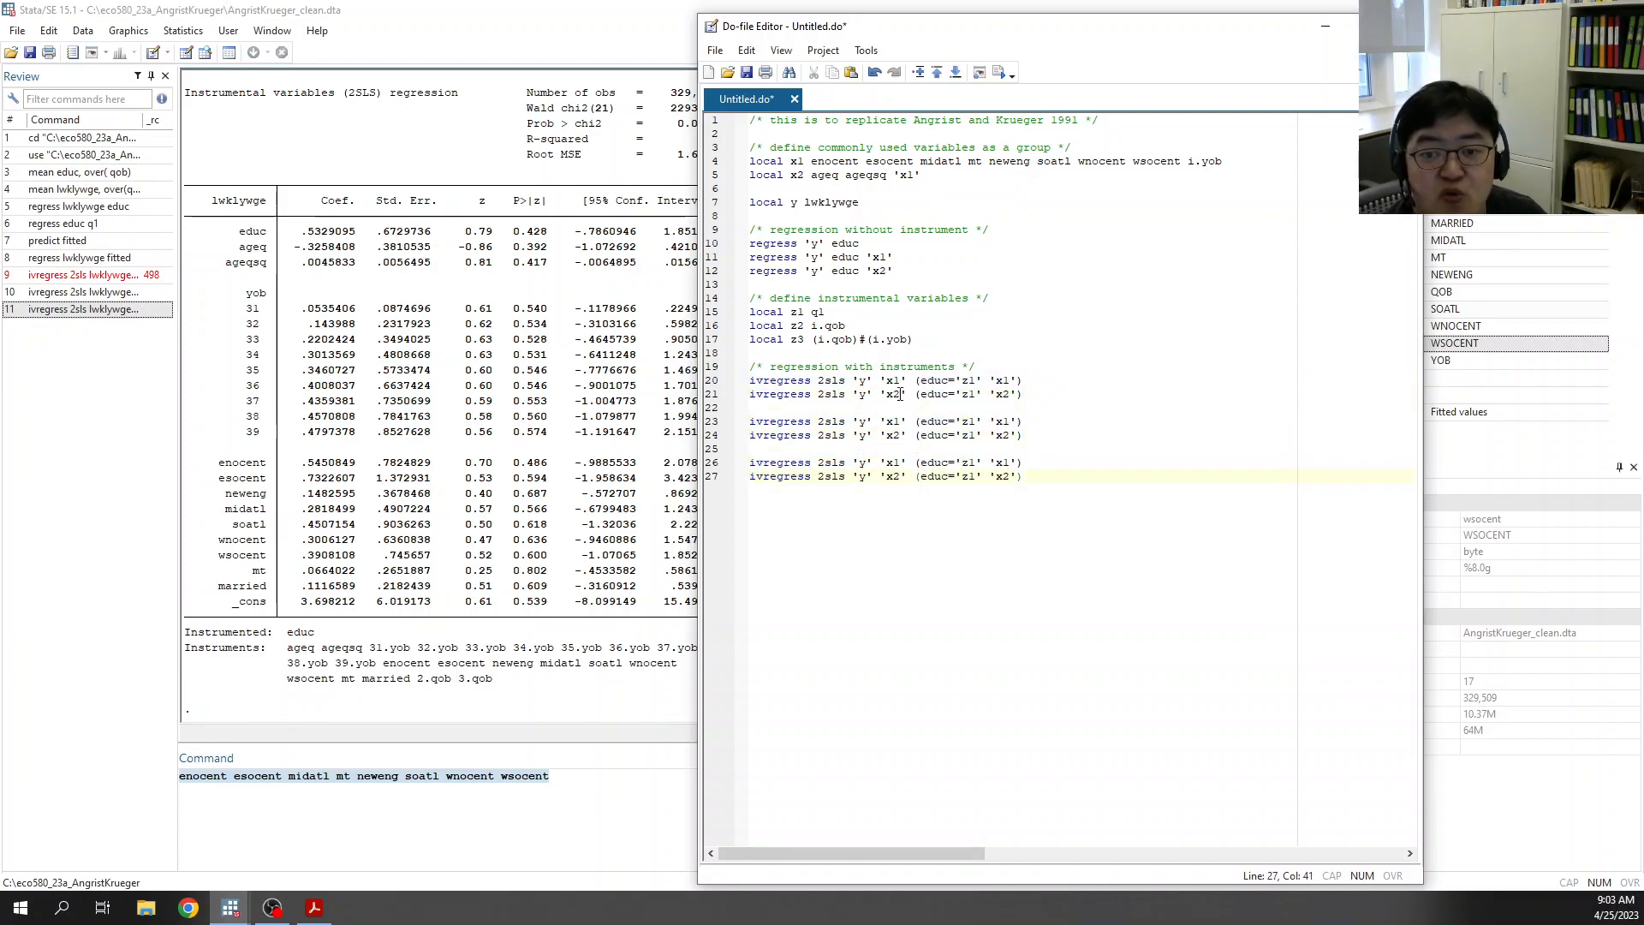
Step: Change the instrument macro to z2 in the second pair of ivregress lines and to z3 in the third pair
left_click(970, 420)
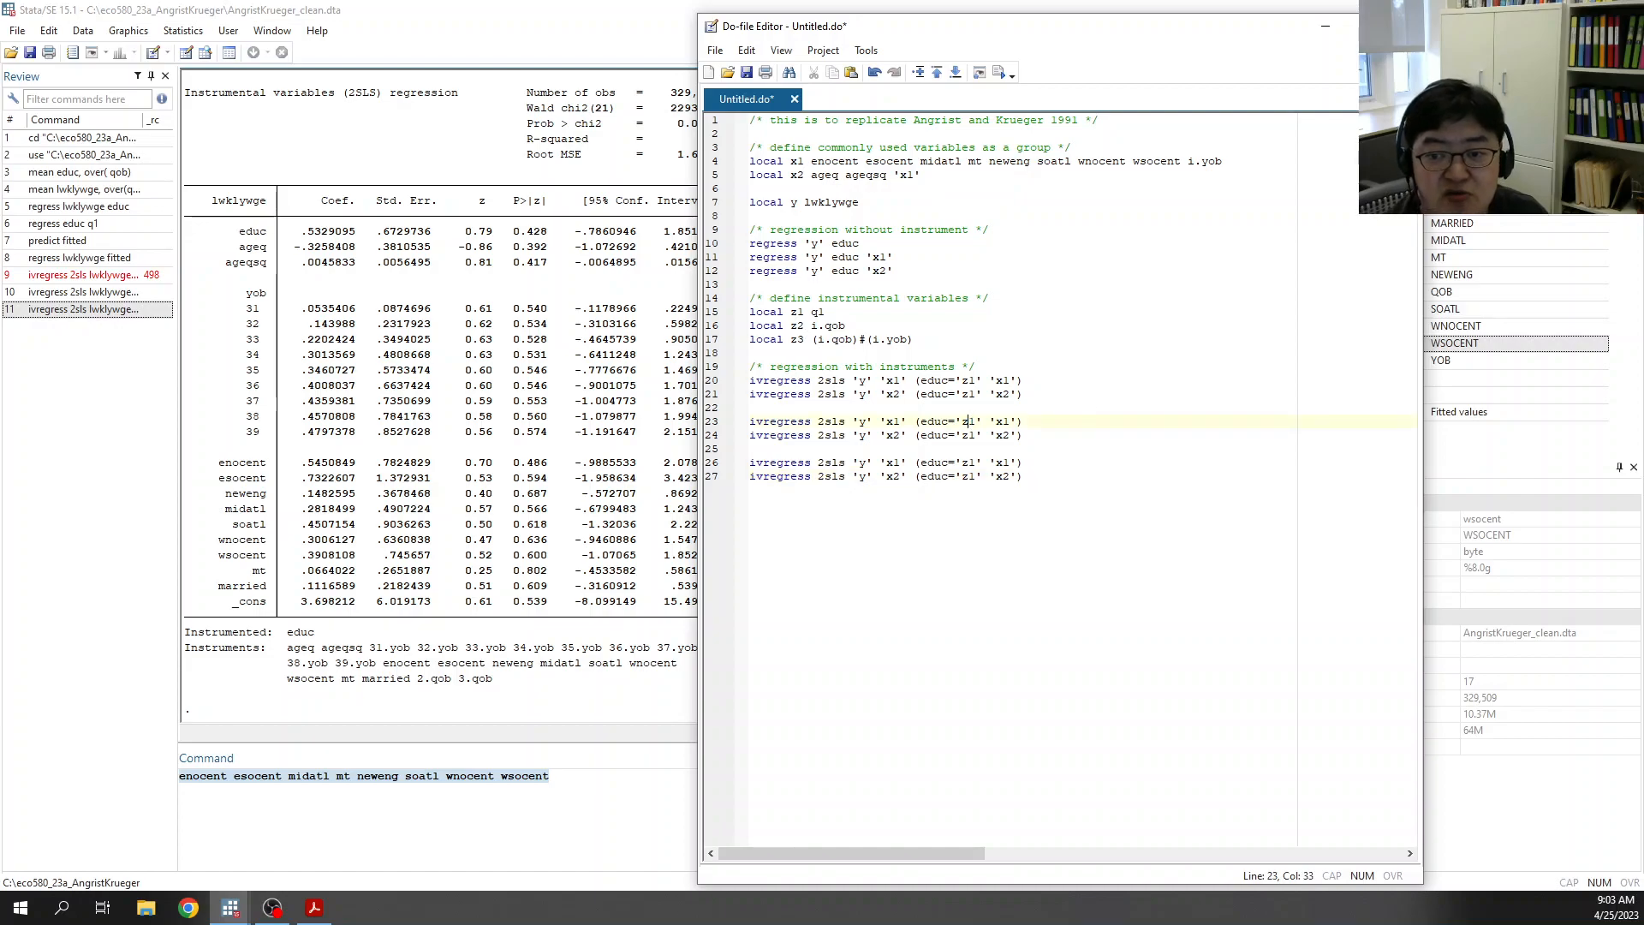
key("Delete")
type("2")
key("Down")
key("BackSpace")
type("2")
key("Down")
key("Down")
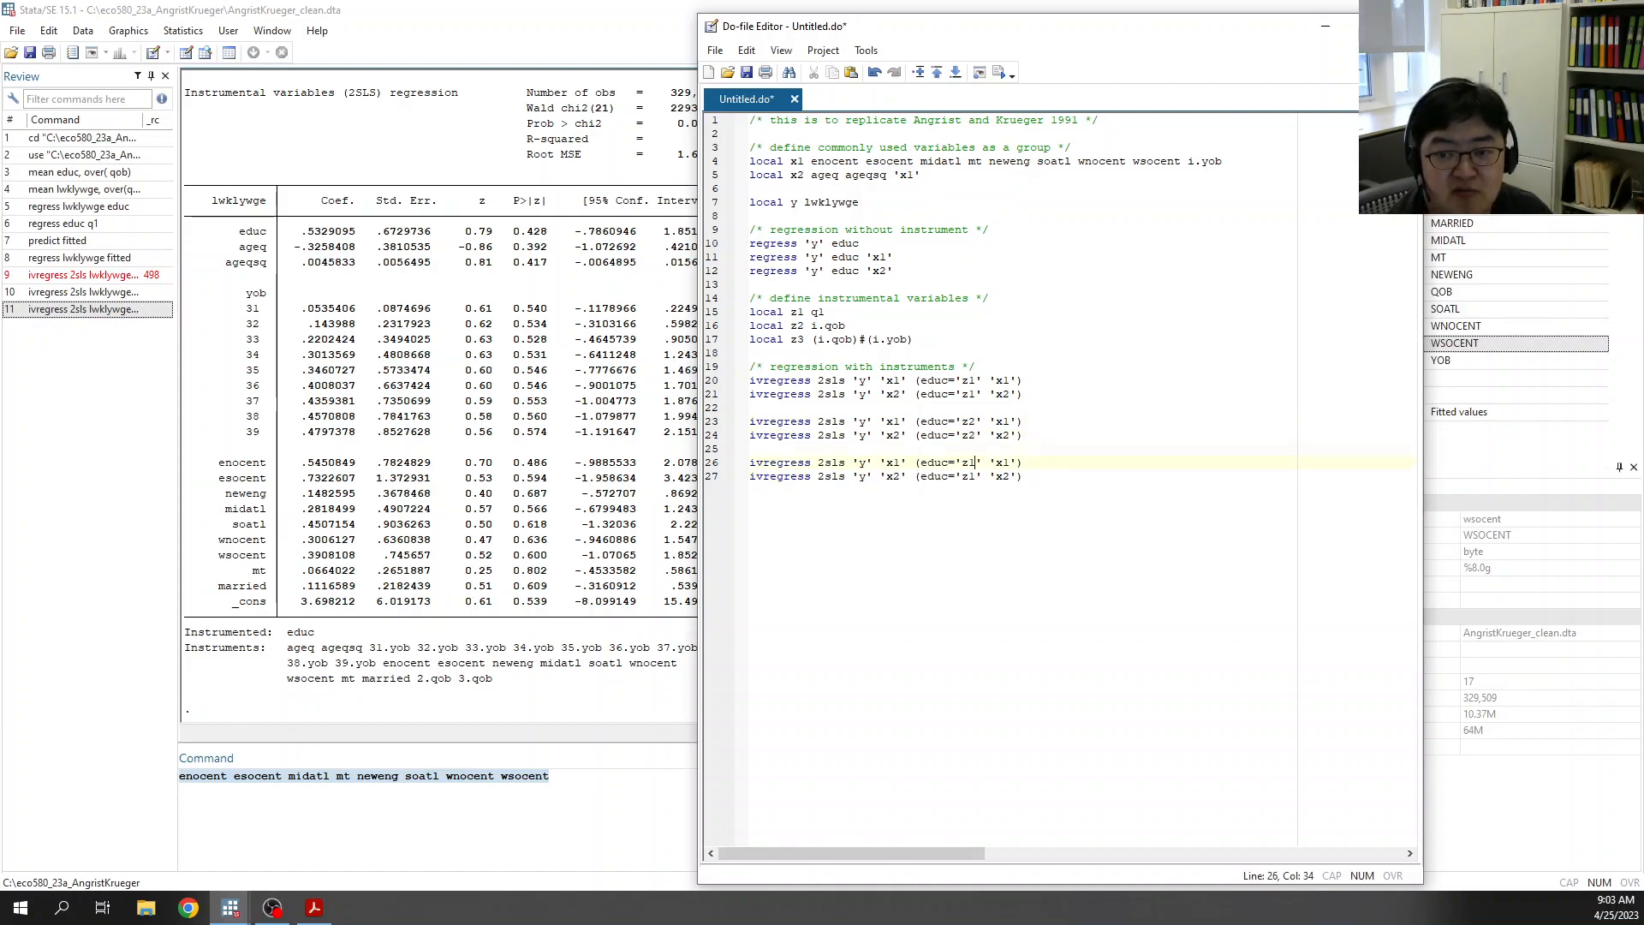
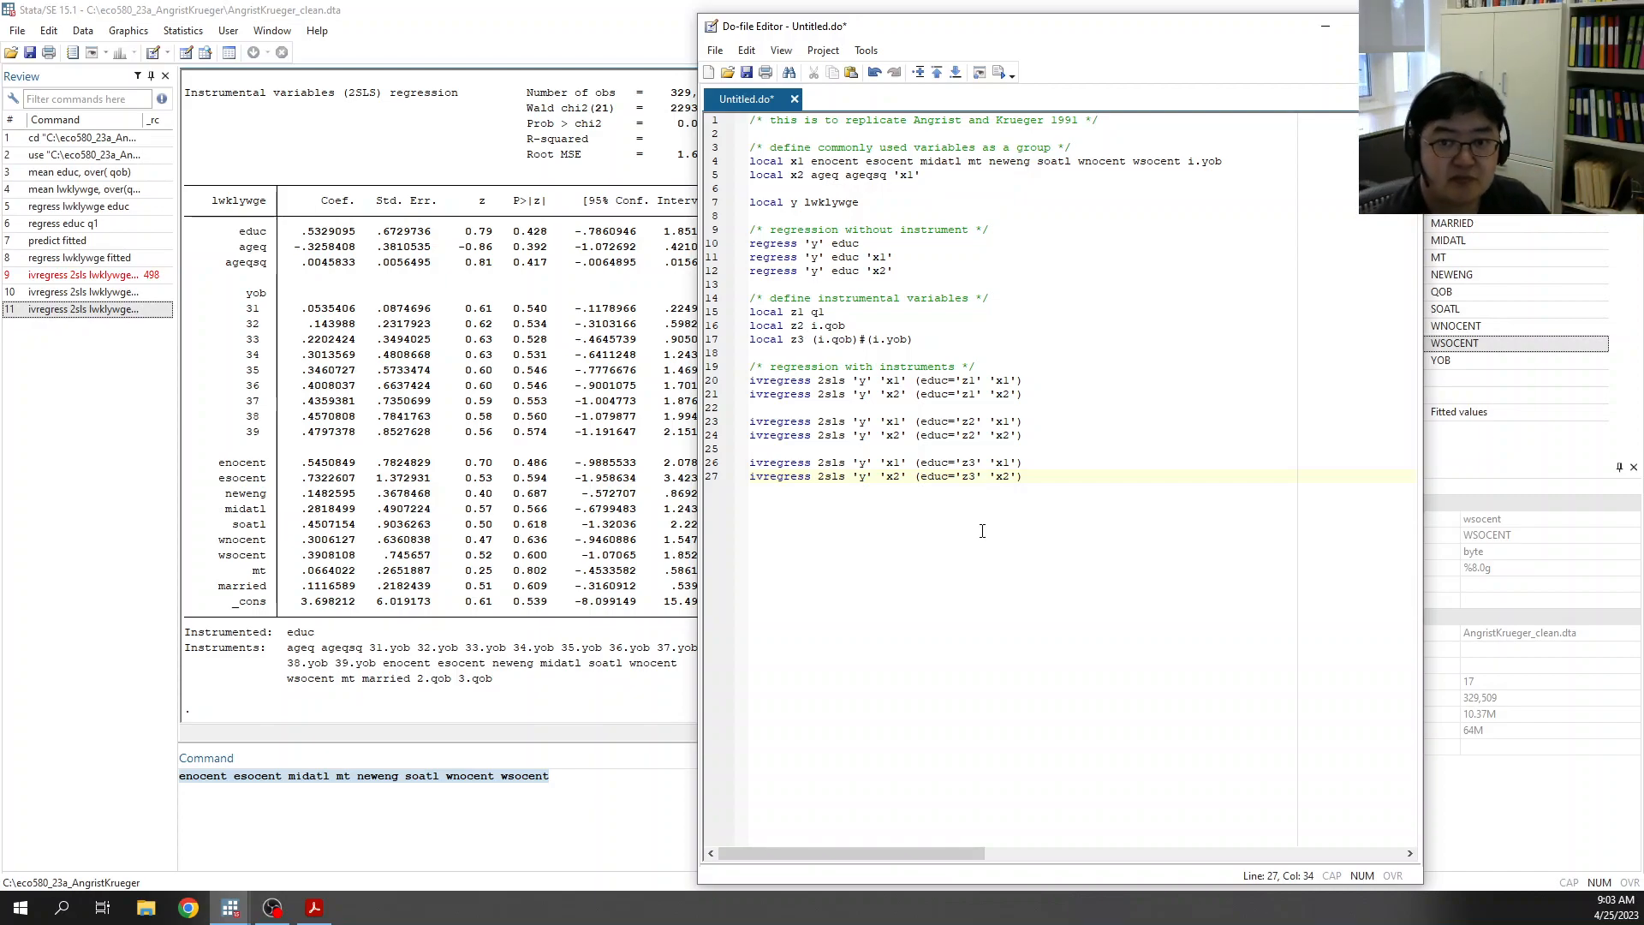
Step: Save the do-file as AngristKrueger in the eco580_23a_AngristKrueger folder and execute it
left_click(745, 72)
type("AngristKrueger")
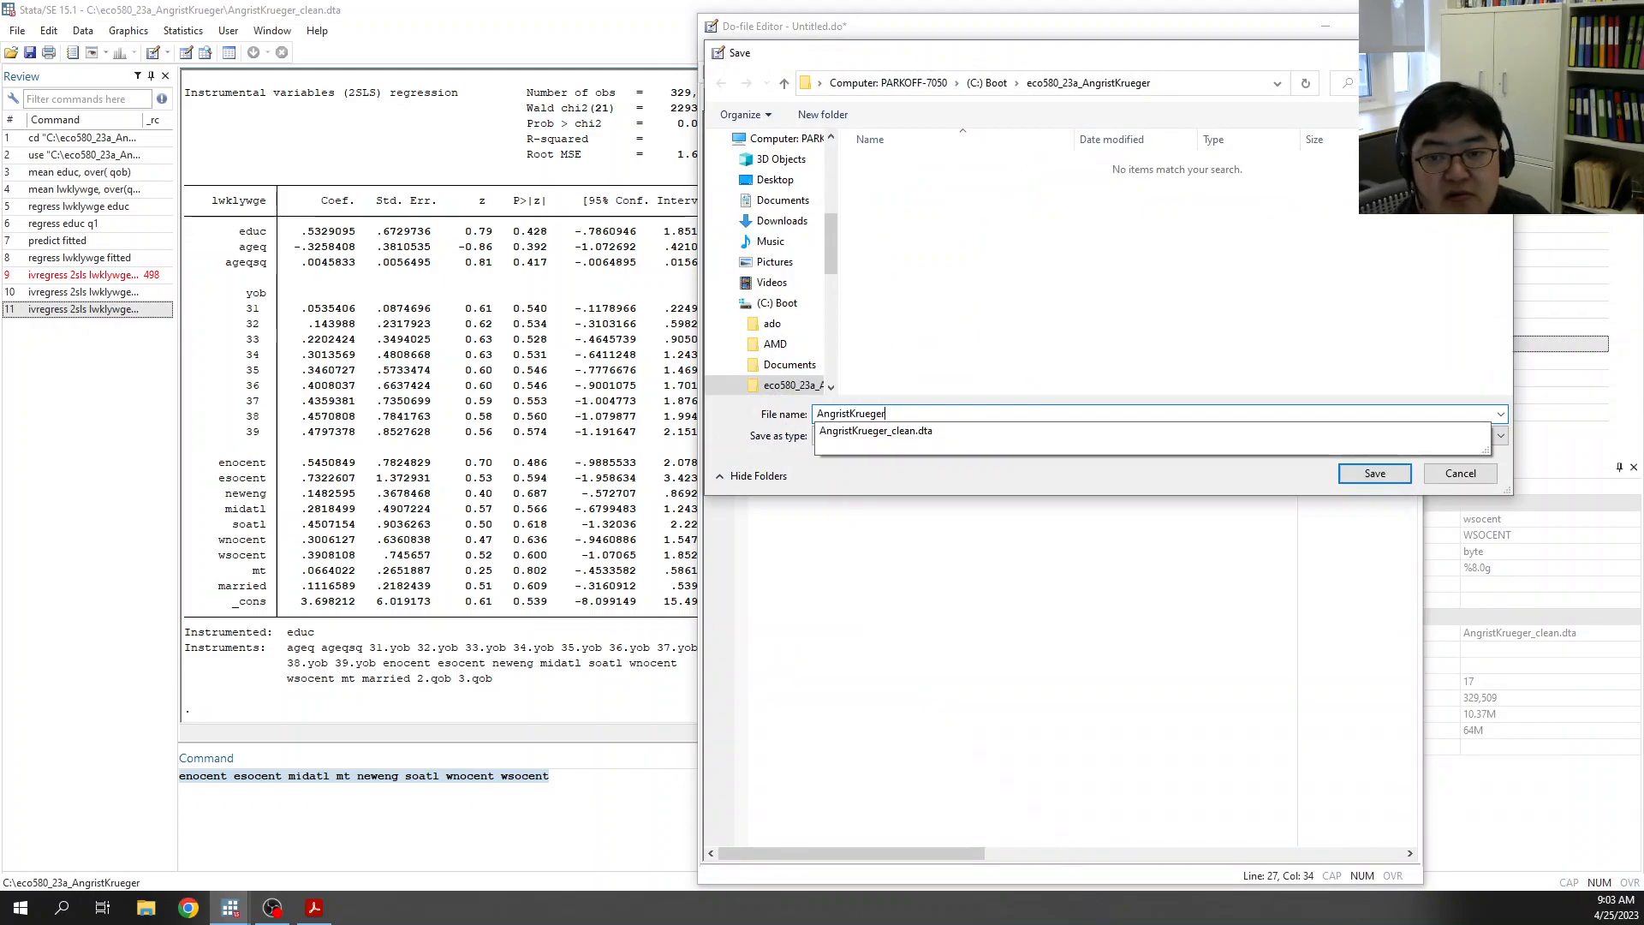
key("Return")
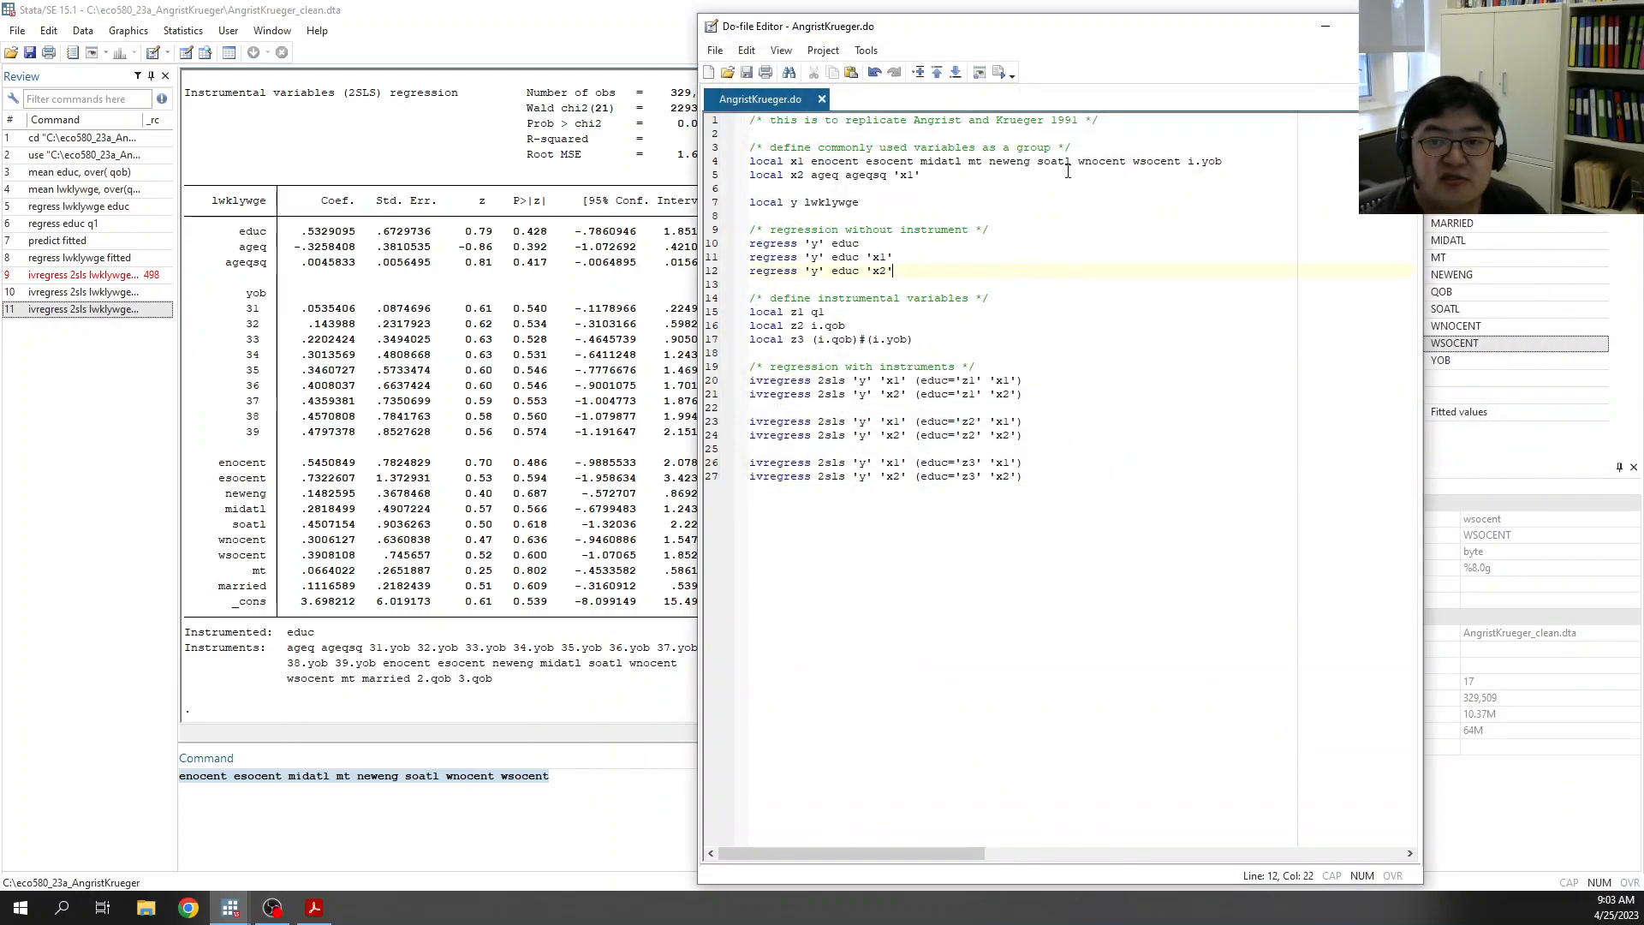
left_click(999, 72)
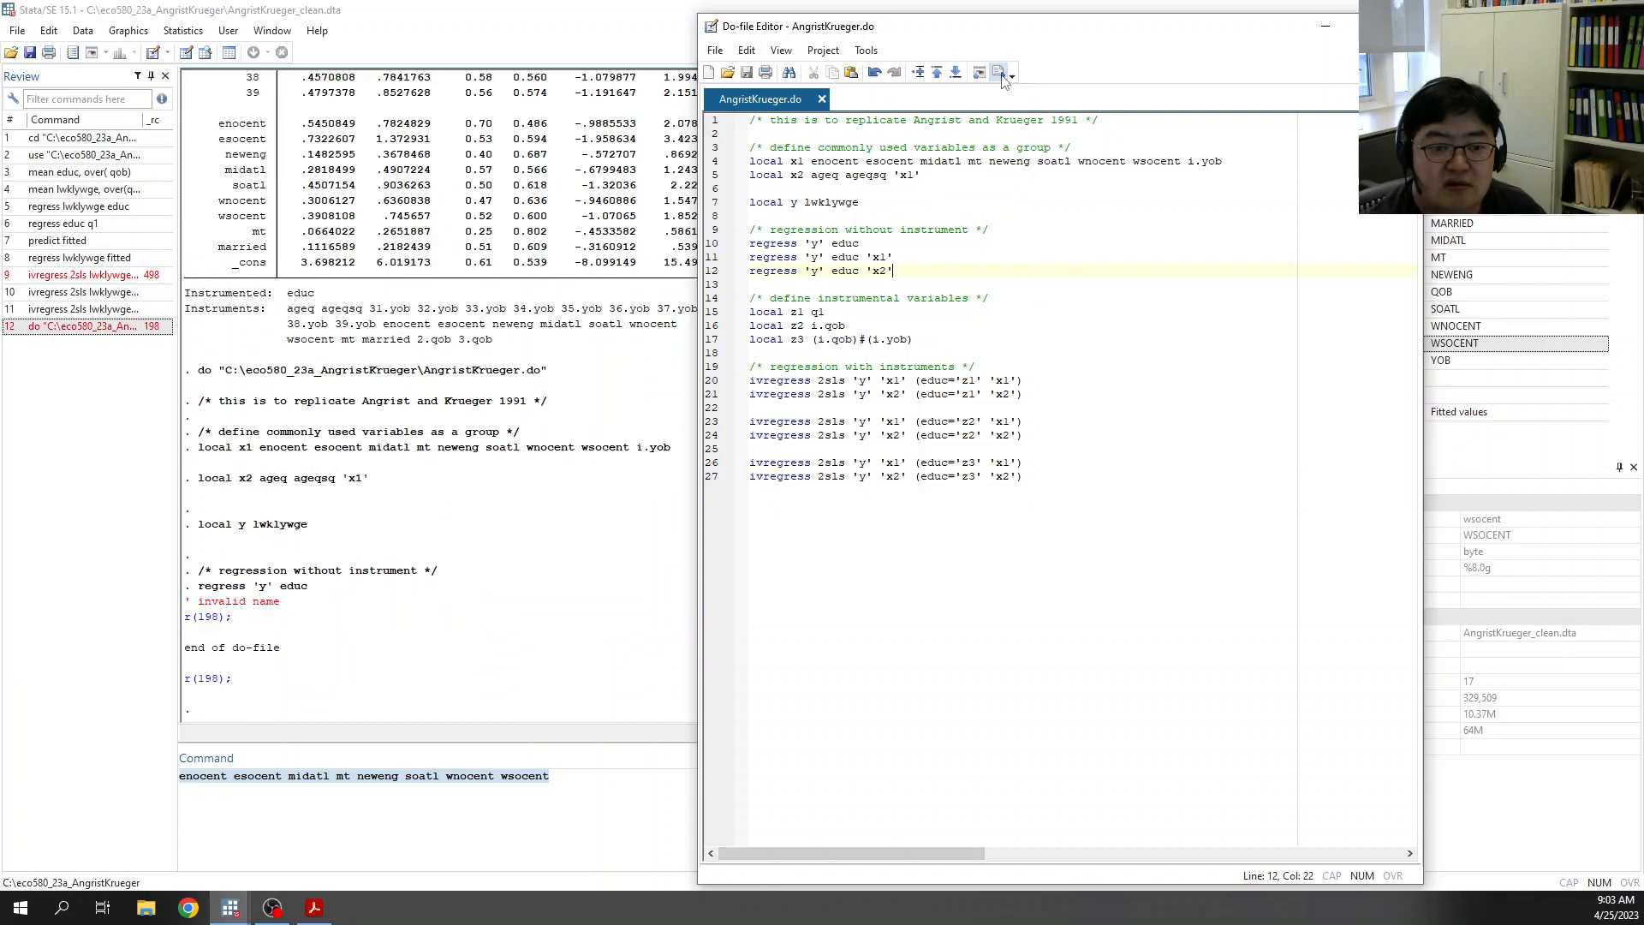
Step: Clear the leftover variable list from the command line and return to the do-file
left_click(444, 816)
key("ctrl+a")
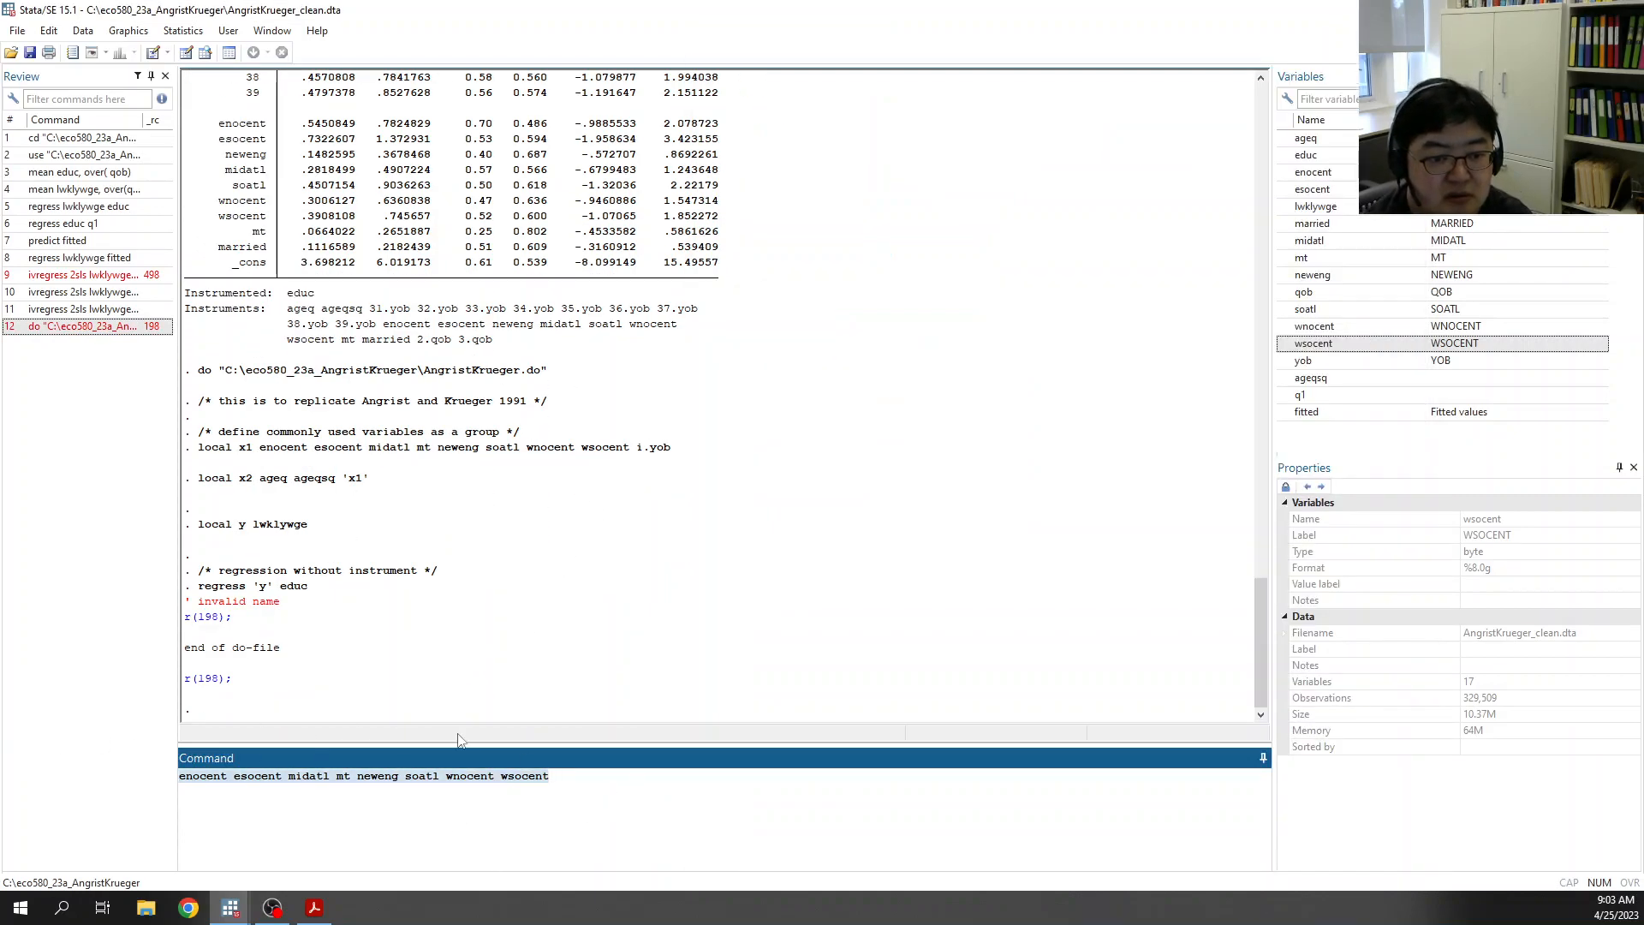
key("ctrl+x")
mouse_move(233, 907)
left_click(310, 863)
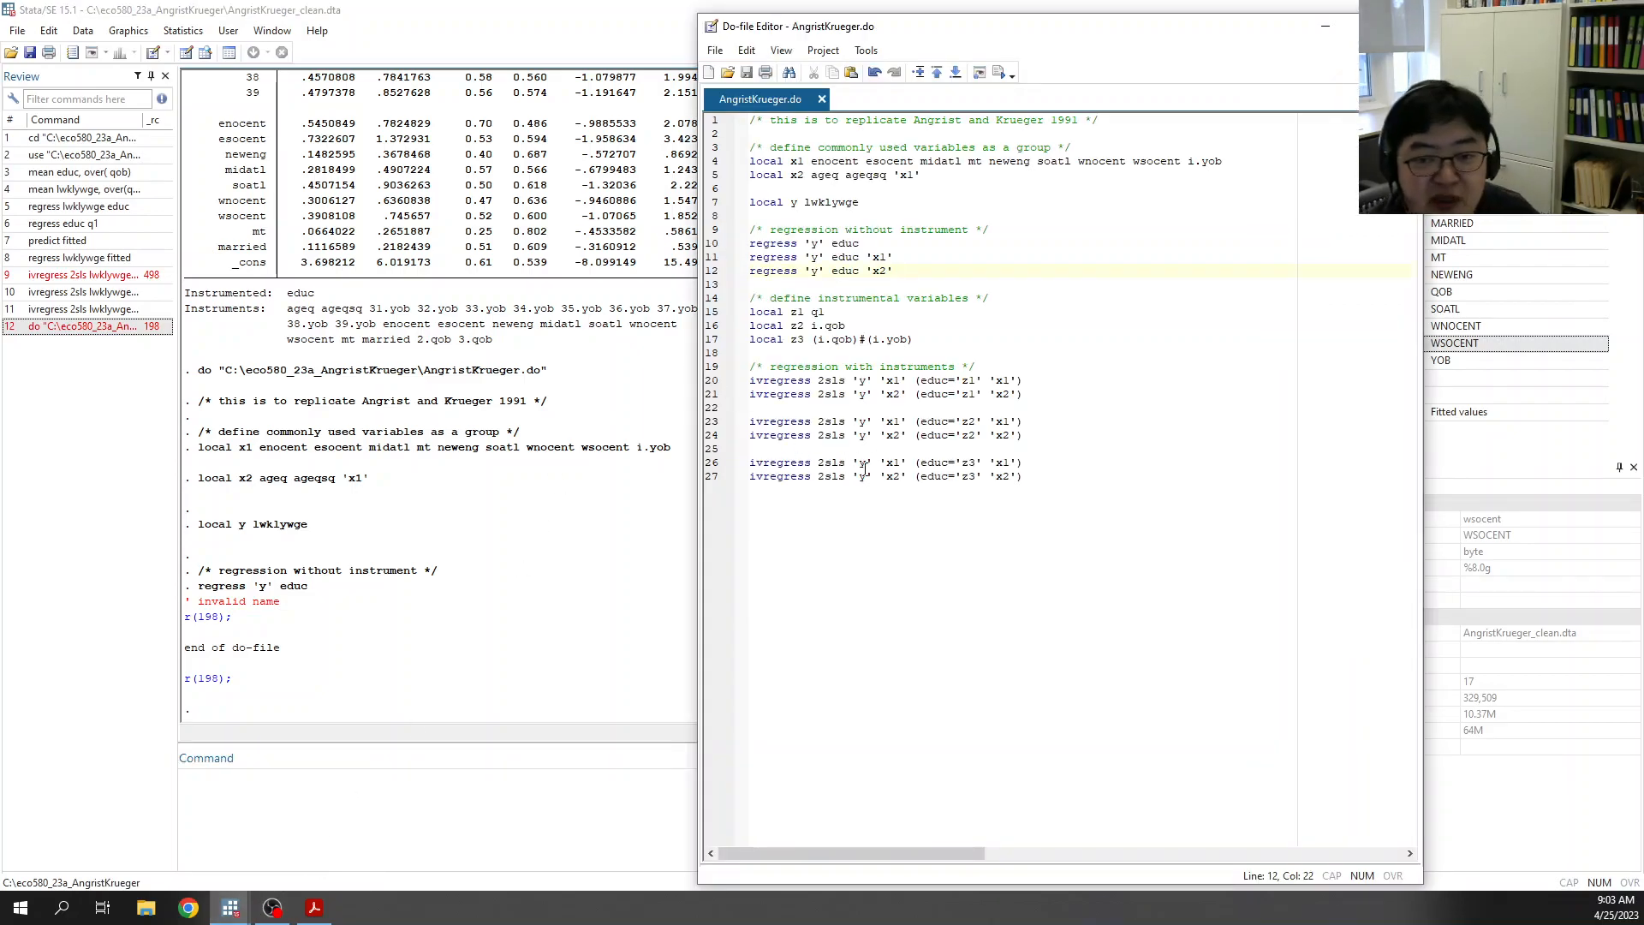
left_click(1323, 577)
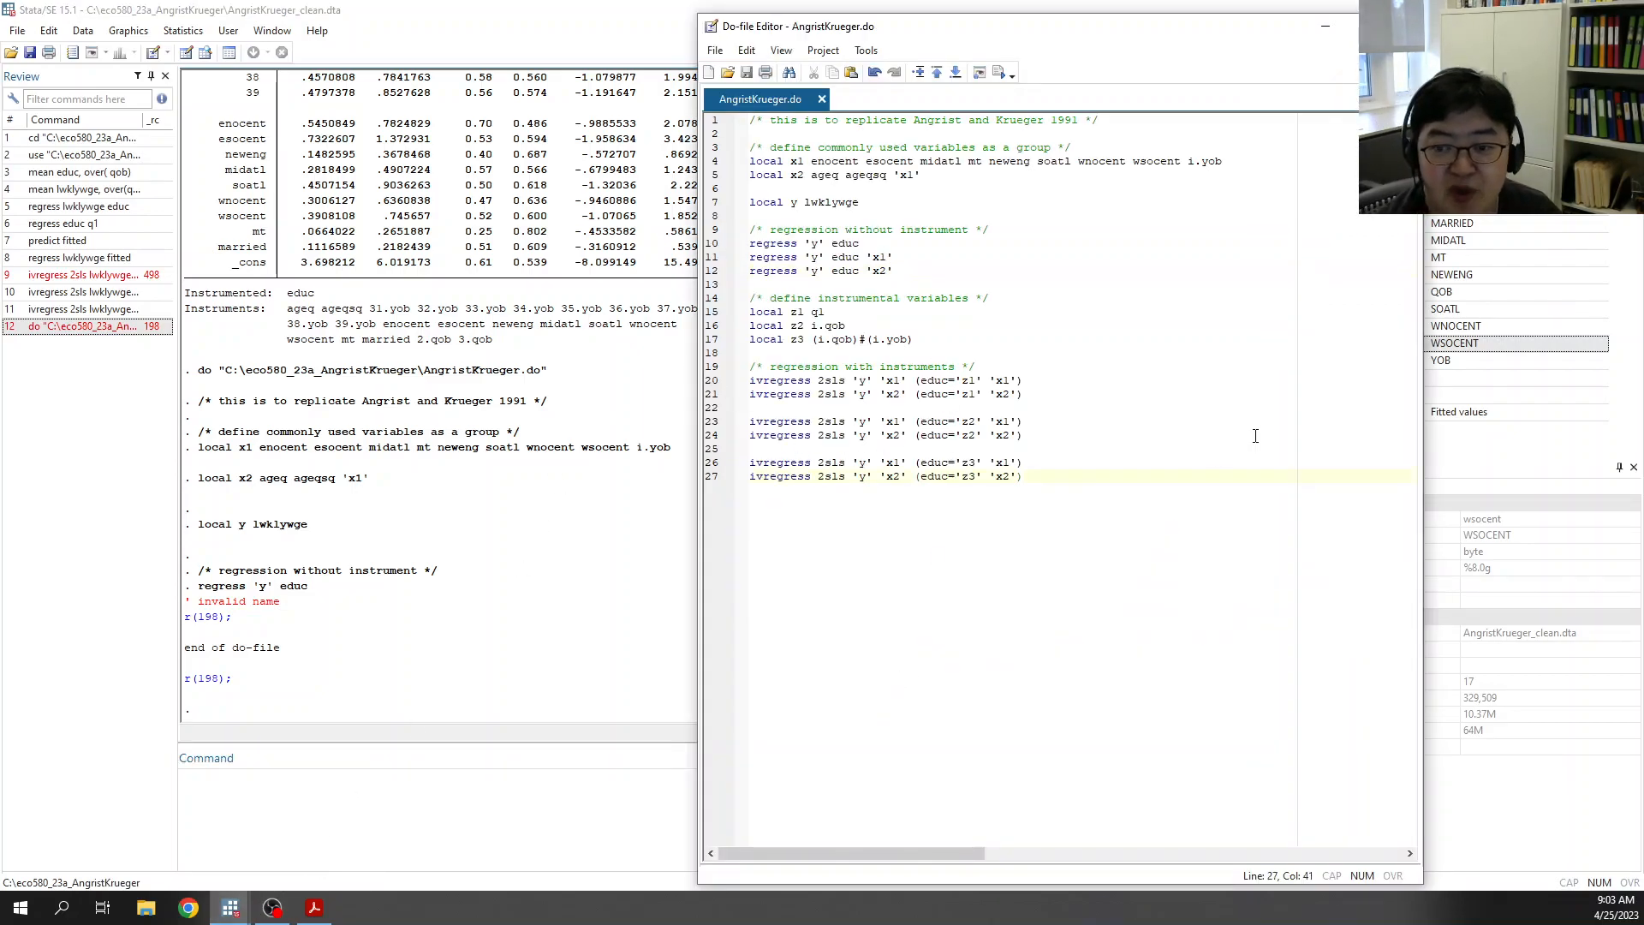
key("Return")
key("Return")
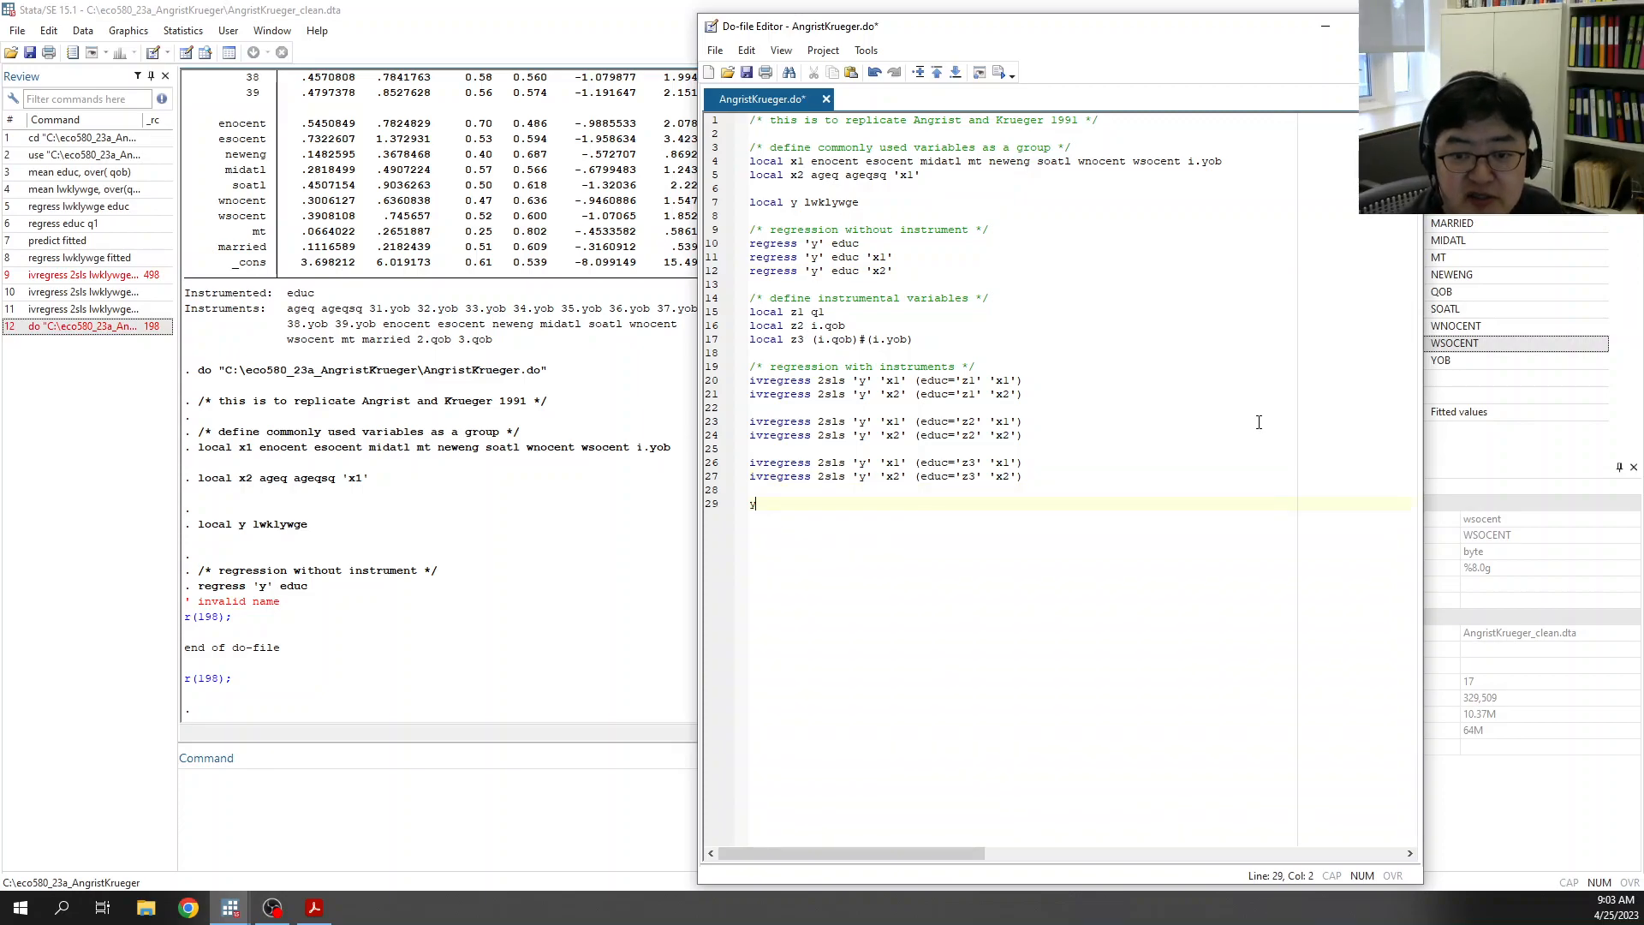
key("BackSpace")
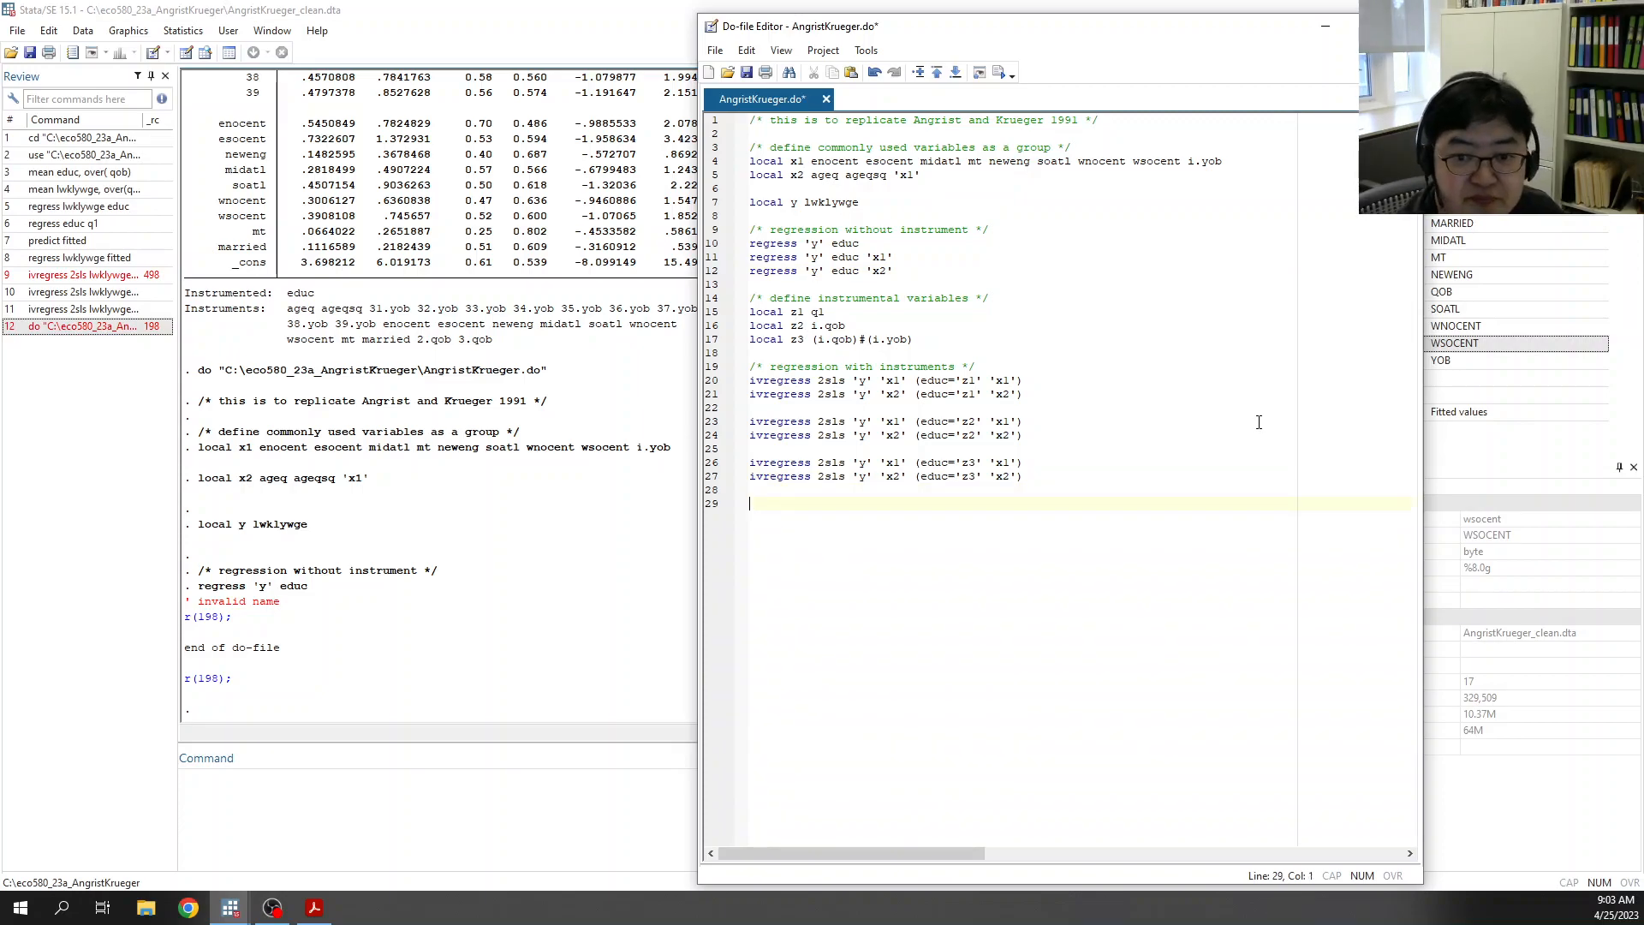
type("`y'")
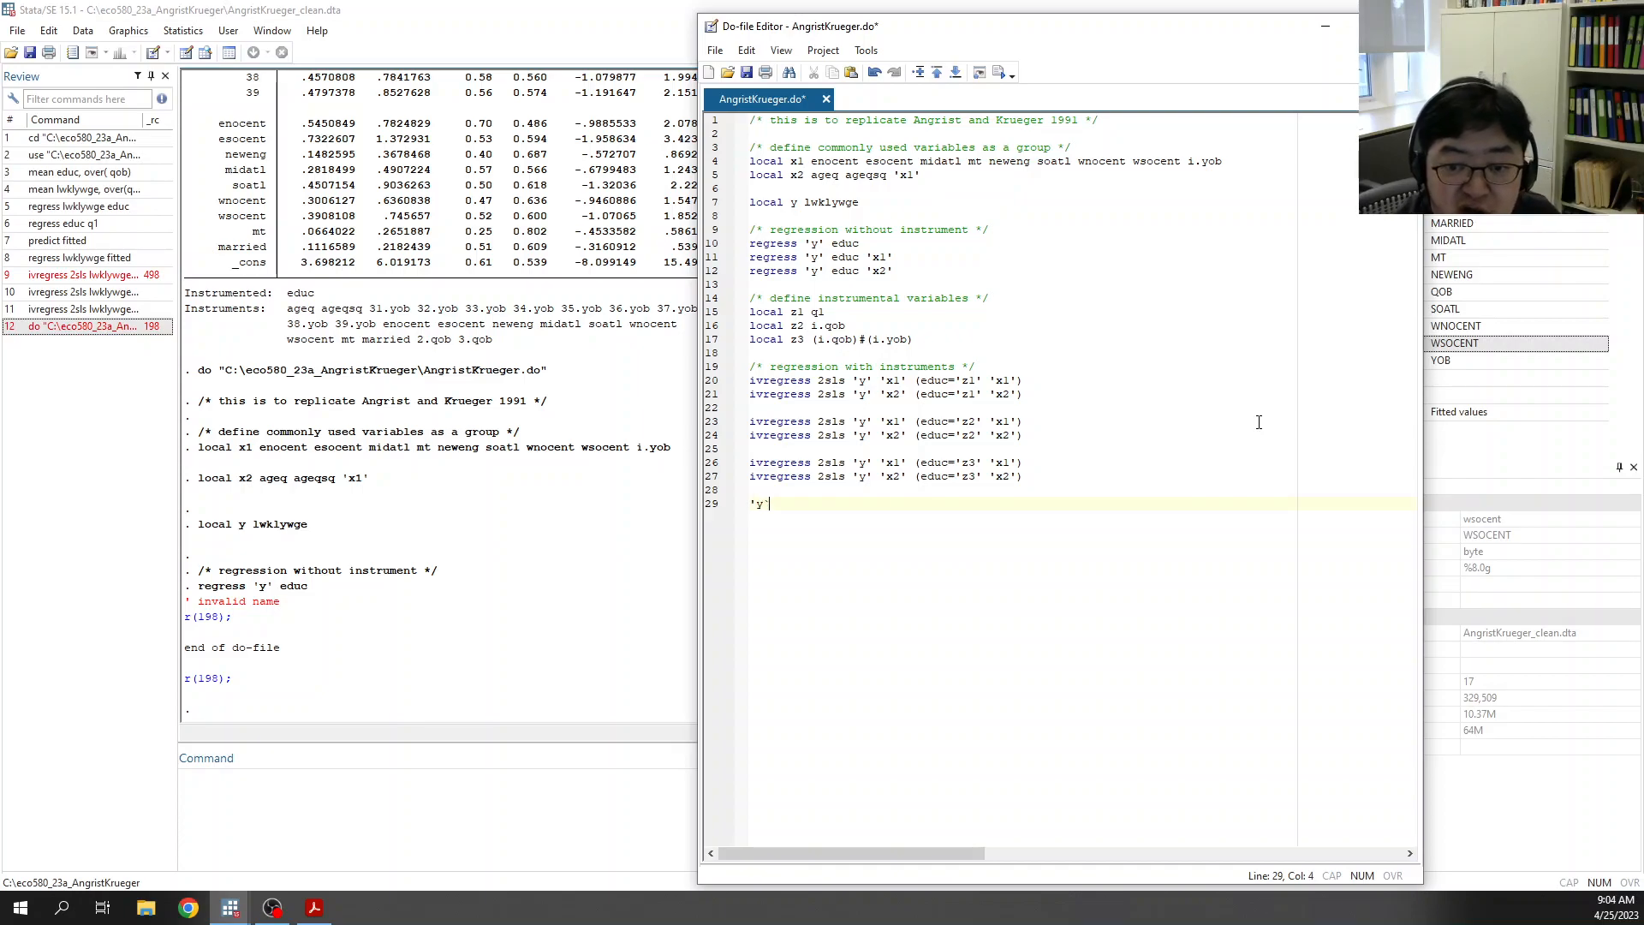
key("BackSpace")
key("BackSpace")
type("`")
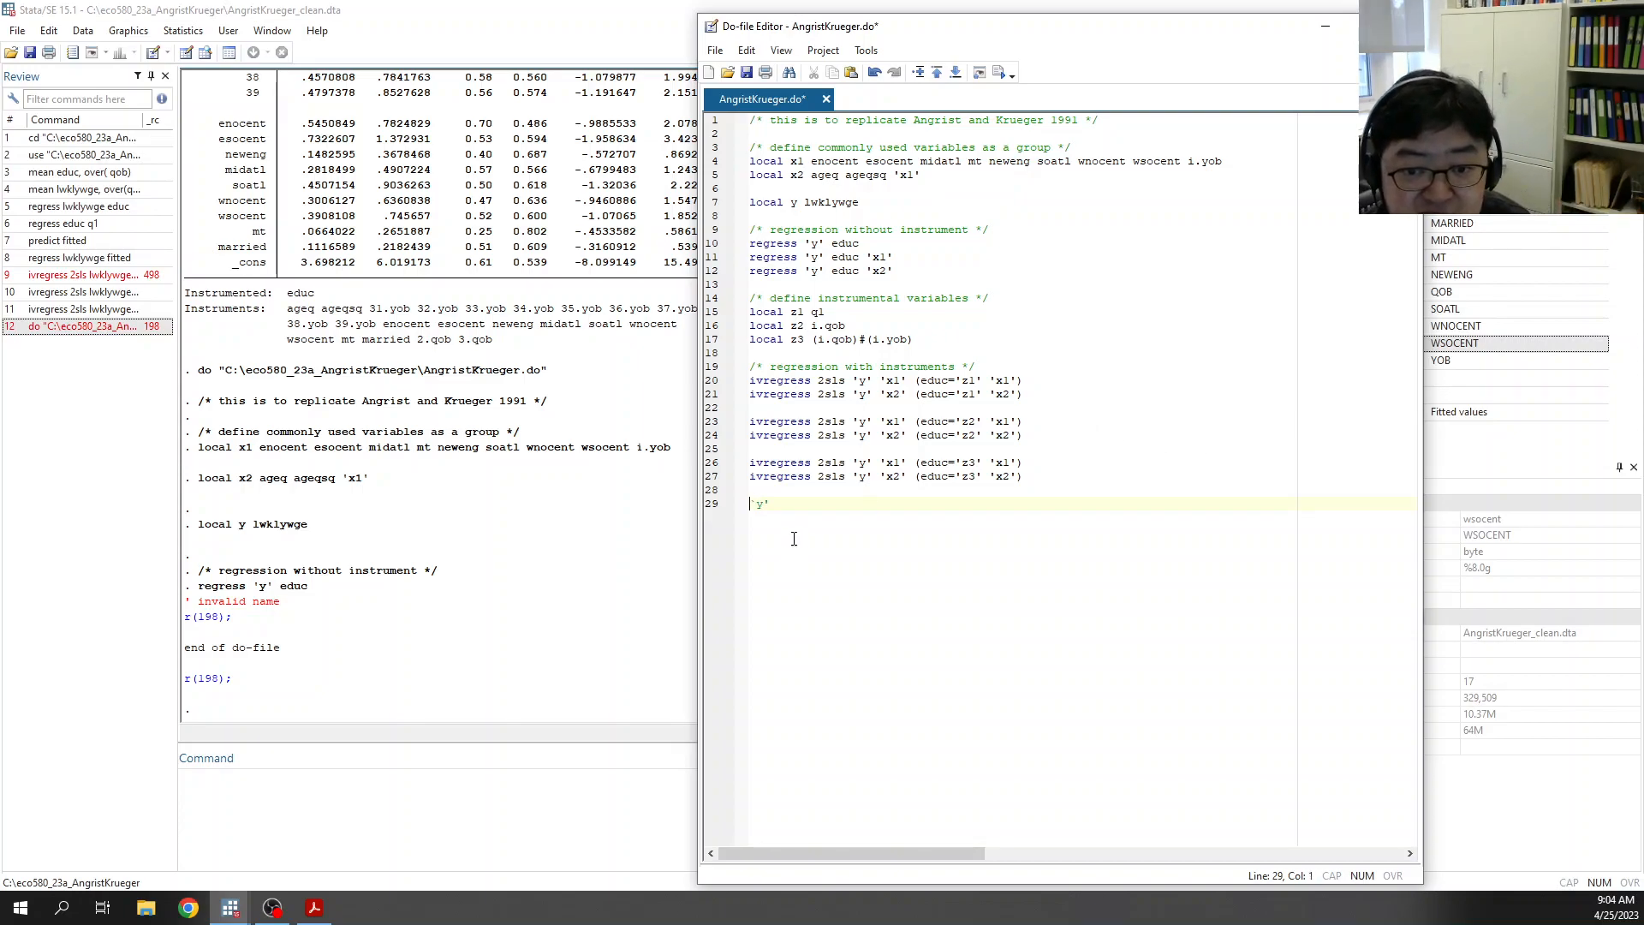
left_click_drag(773, 506, 749, 506)
key("BackSpace")
key("BackSpace")
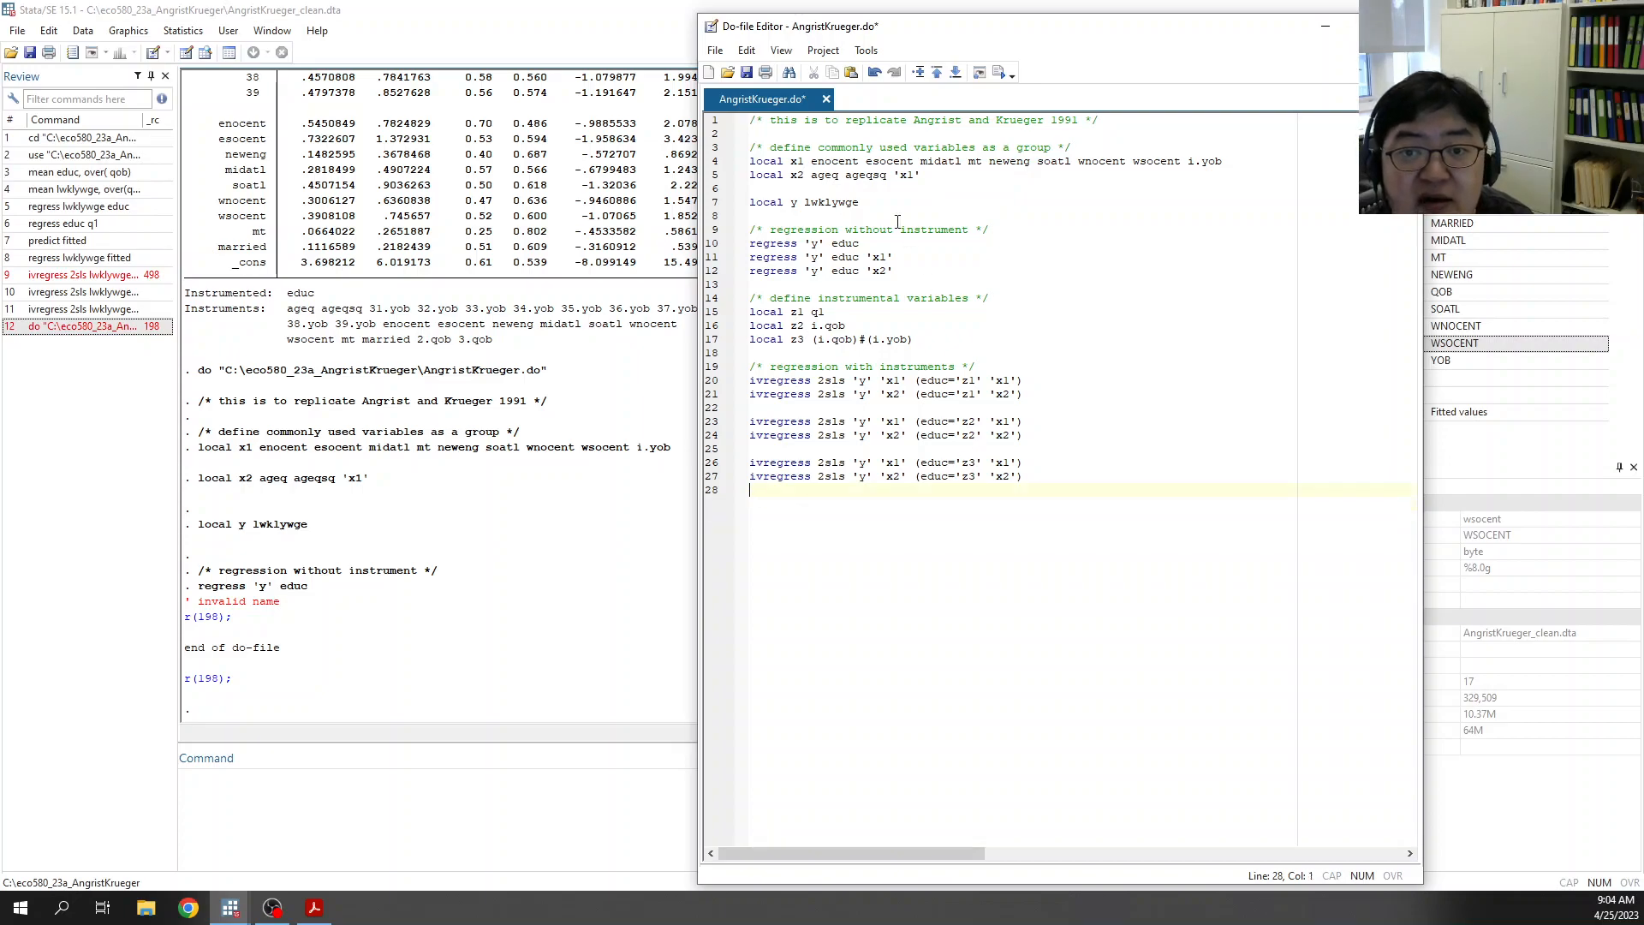
Step: Replace the opening apostrophes with backticks around the y, x1 and x2 macros in the three regressions without instrument
left_click(807, 248)
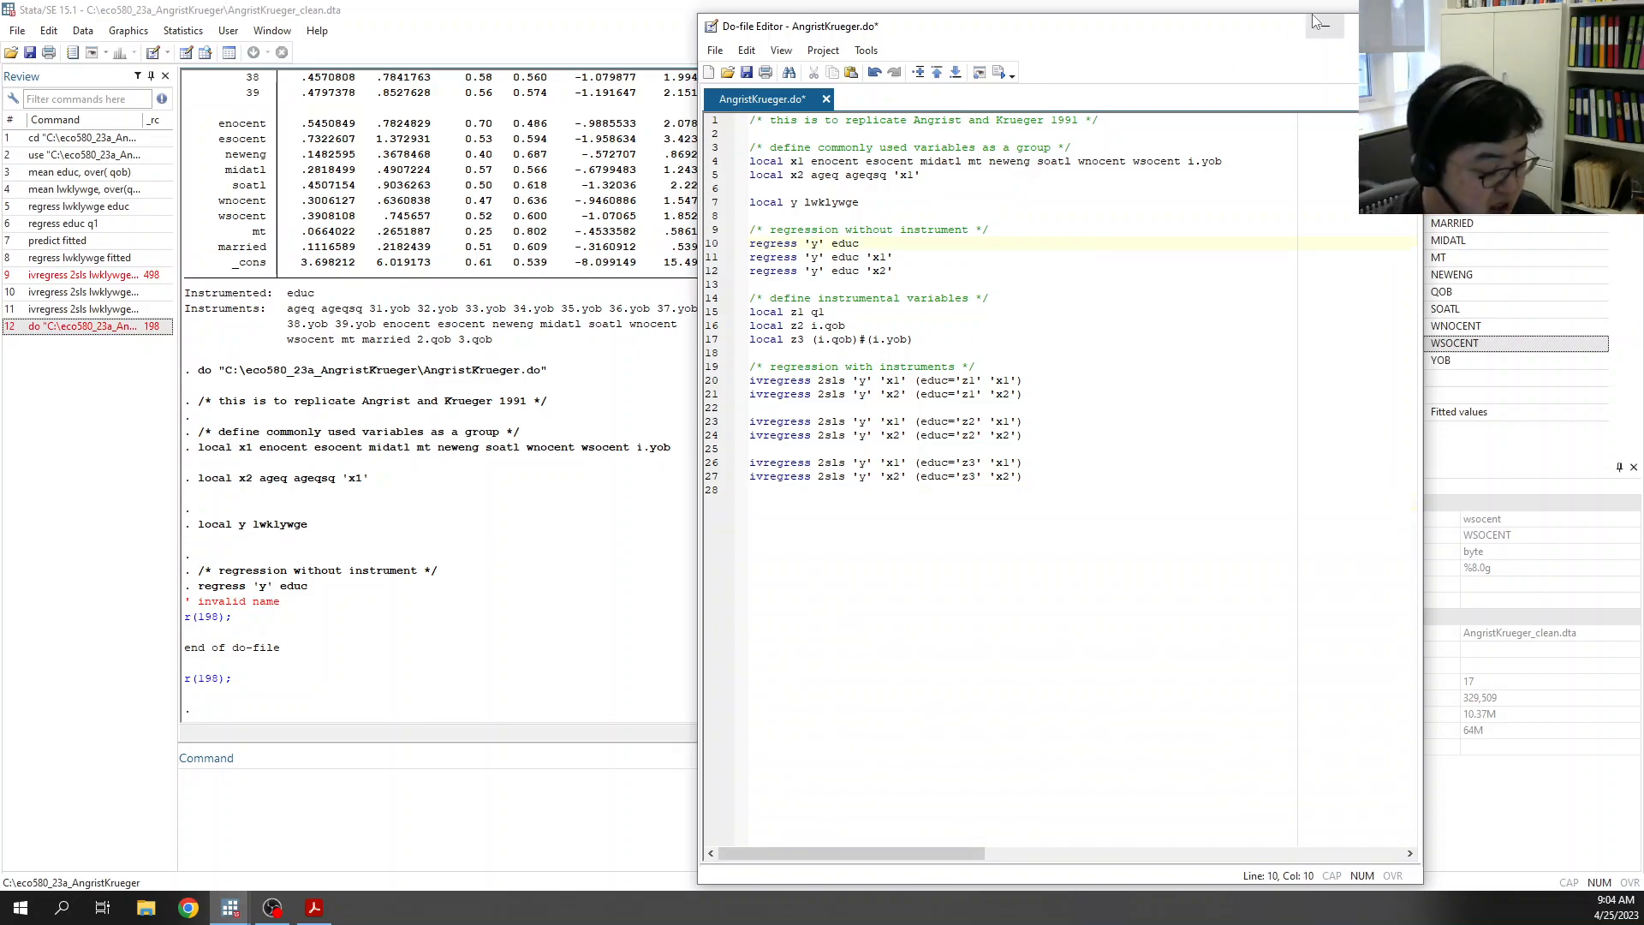
key("BackSpace")
type("`")
key("Down")
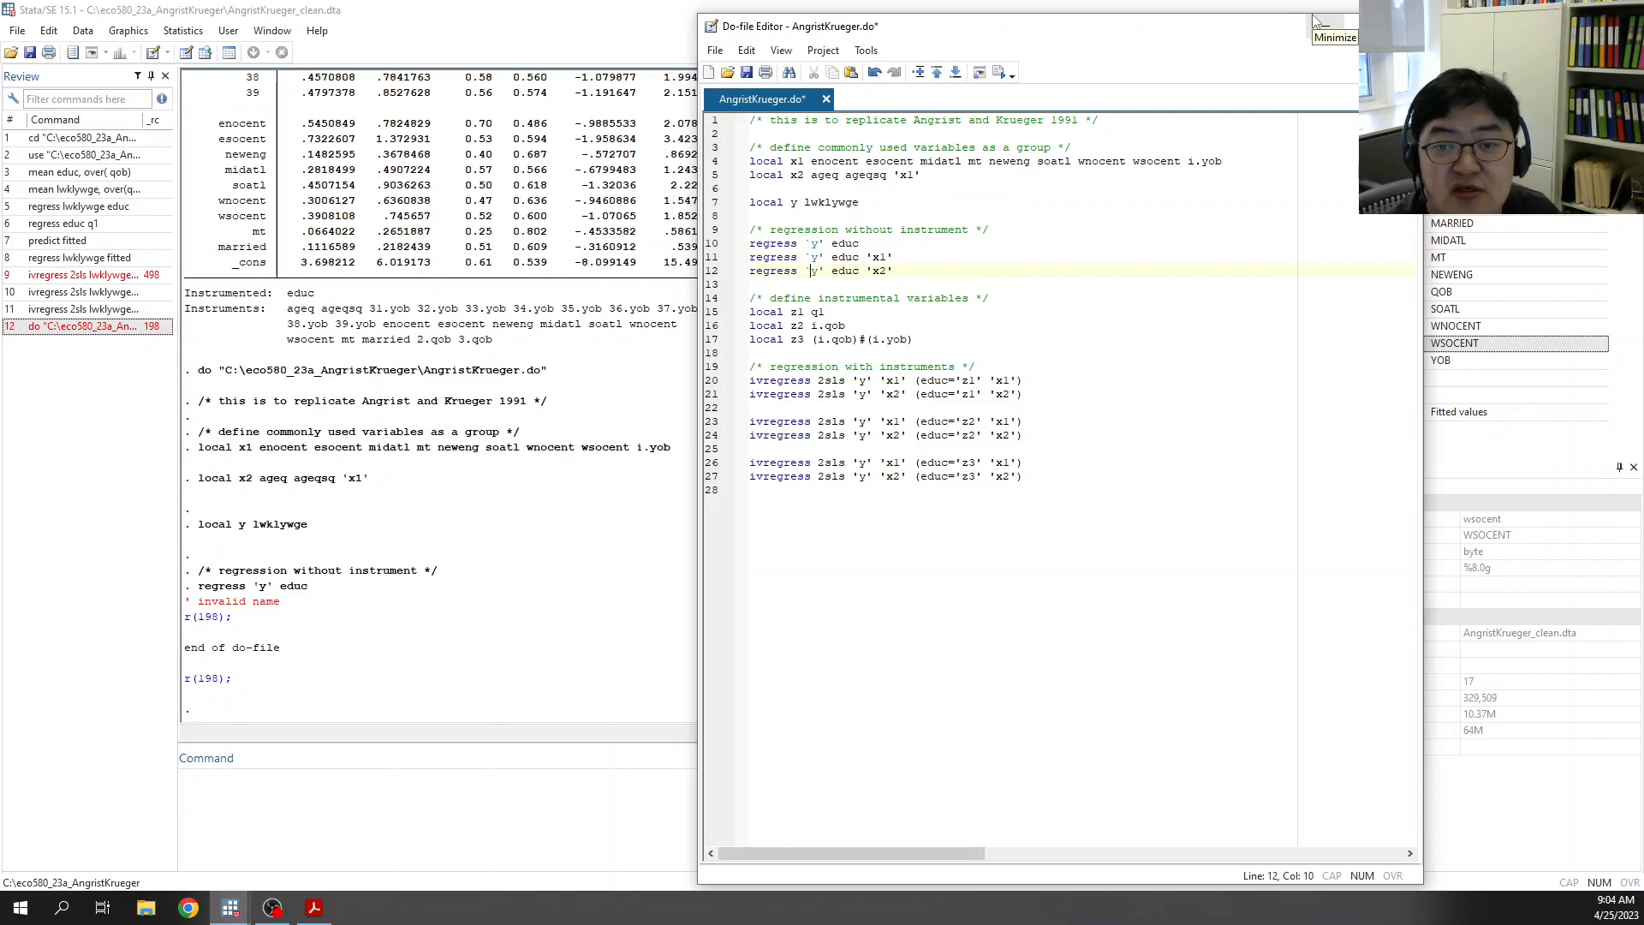
key("Delete")
type("`")
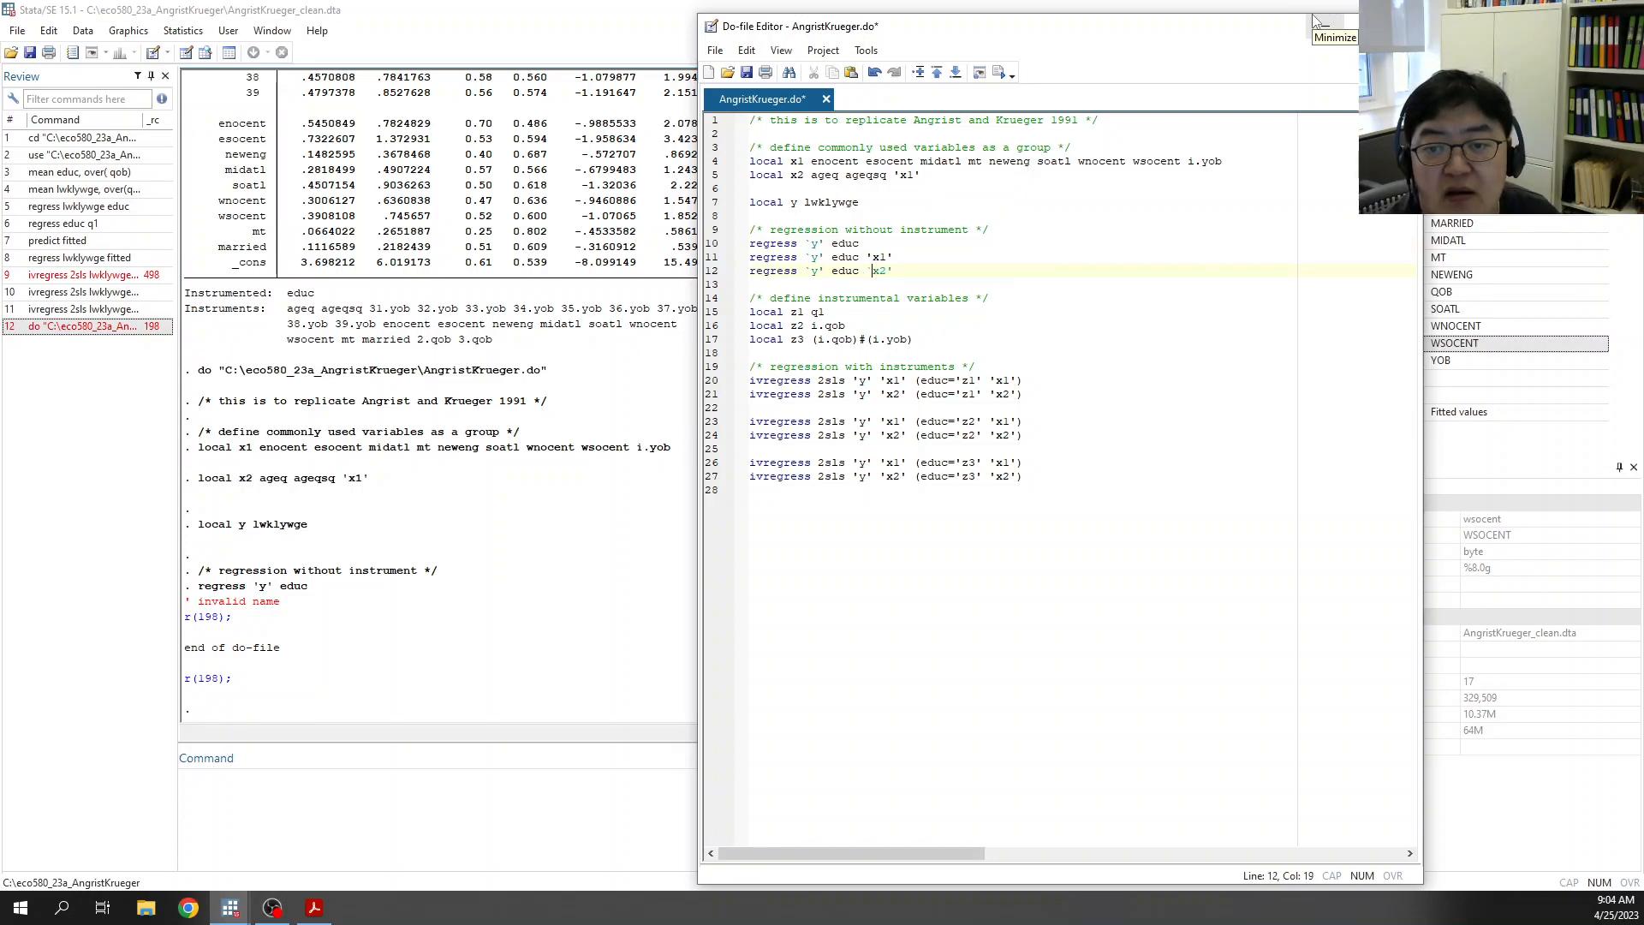
key("Up")
key("BackSpace")
type("`")
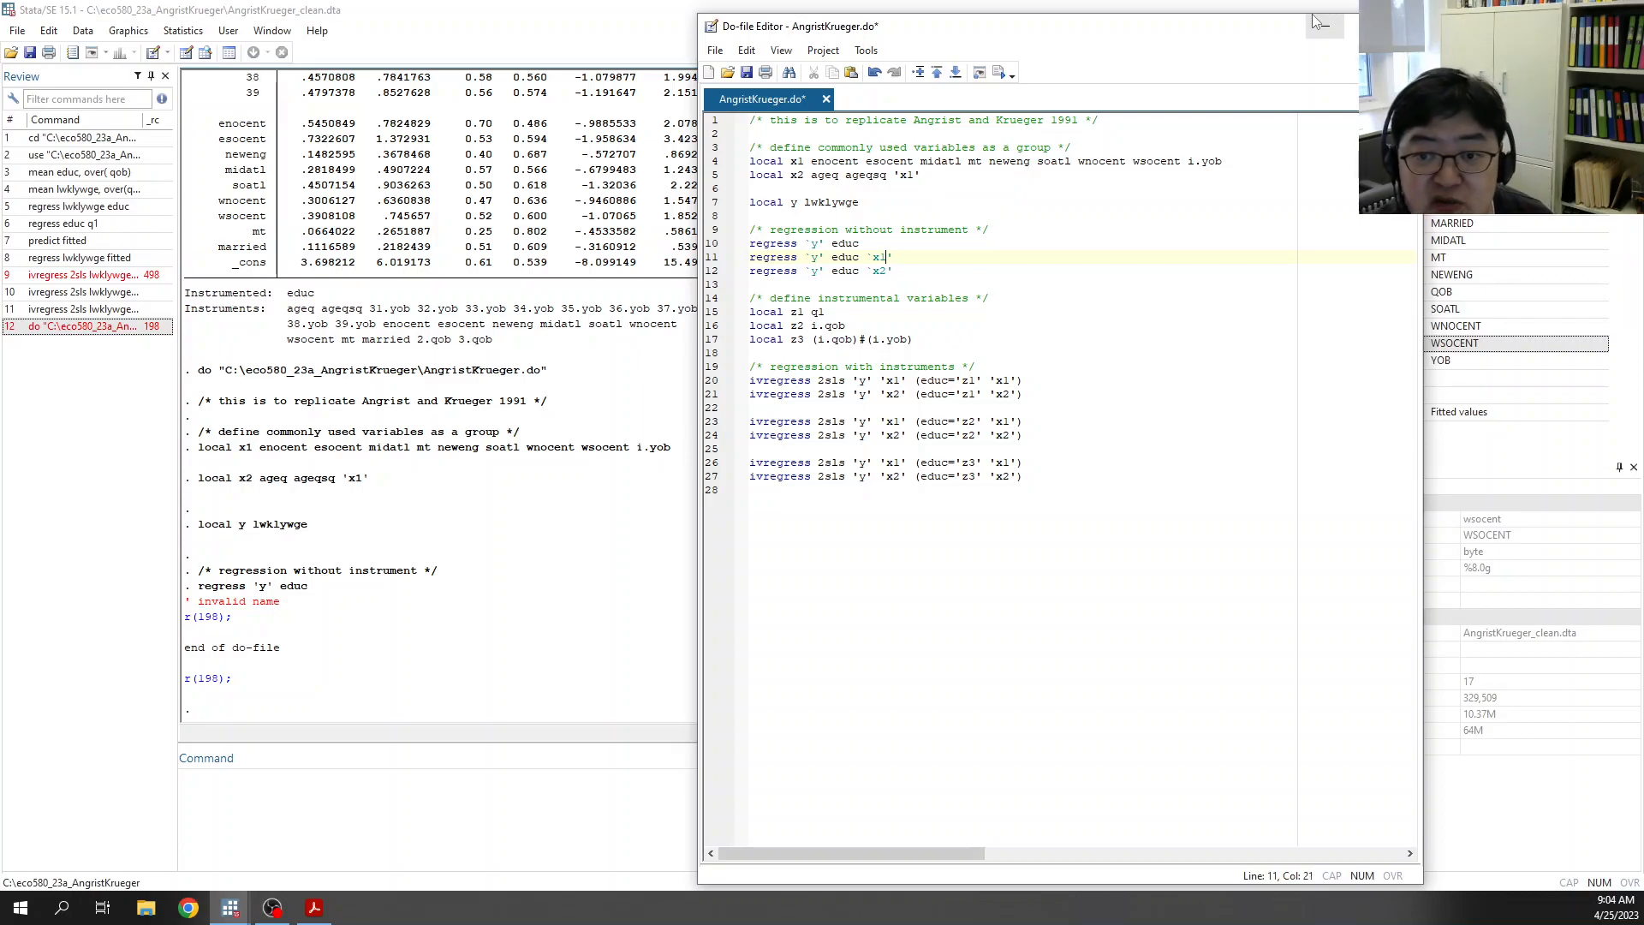
Step: Replace the opening apostrophe of the y macro with a backtick in both z1 ivregress lines
key("Down")
key("Down")
key("Down")
key("Down")
key("Down")
key("Down")
key("Down")
key("Down")
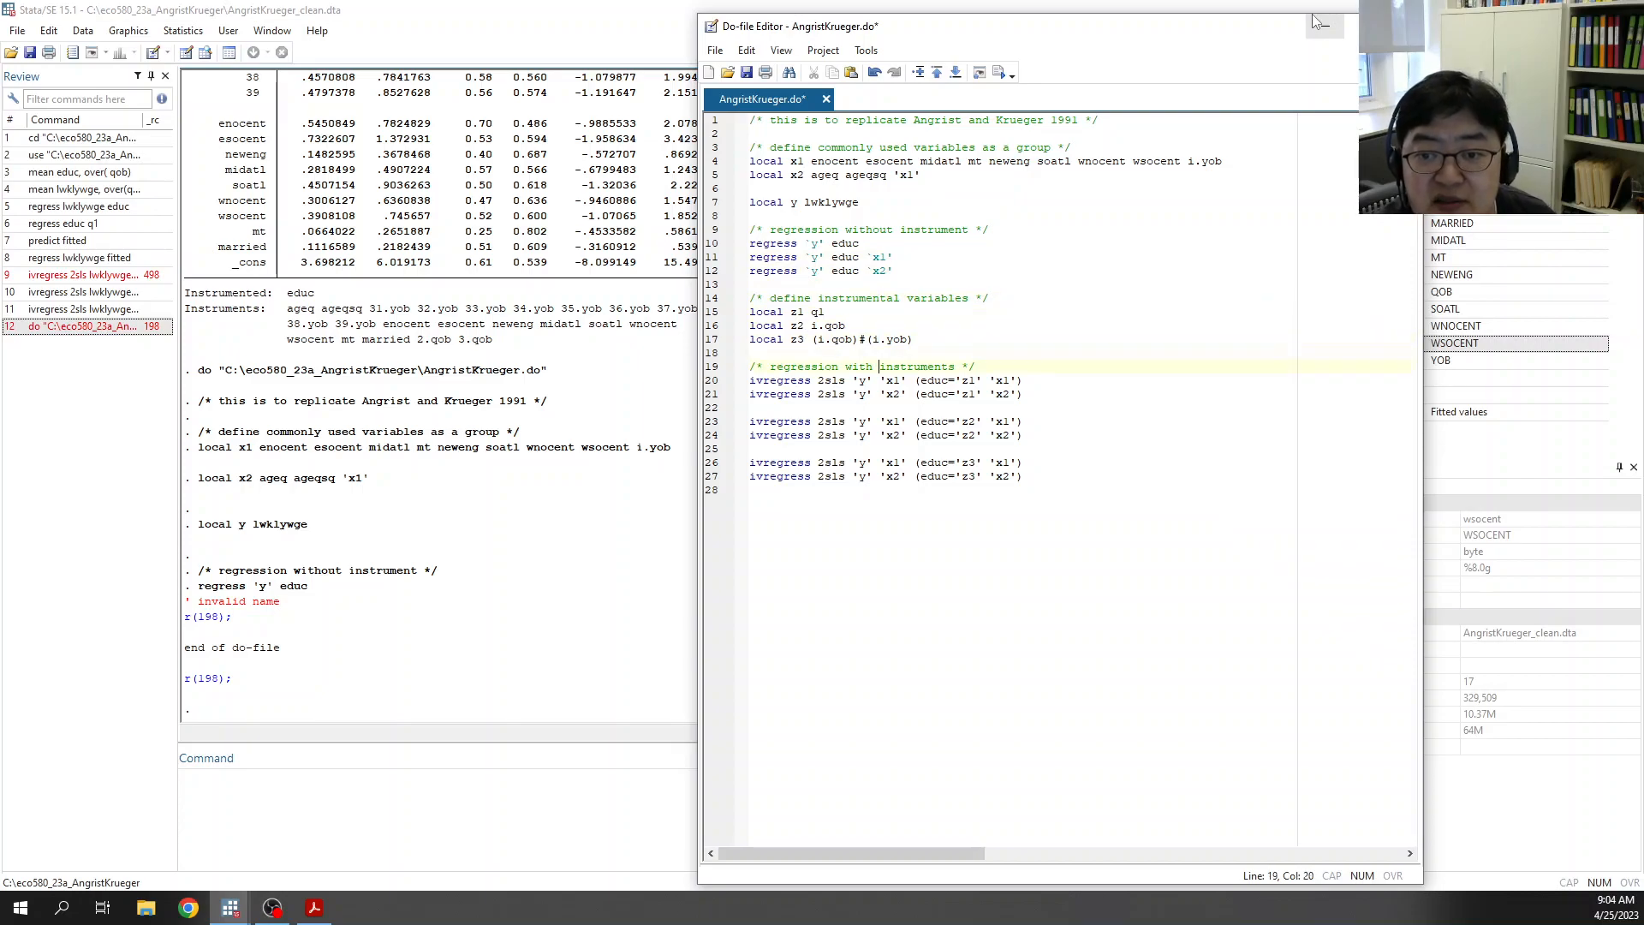
key("Down")
key("Left")
key("Left")
key("BackSpace")
type("`")
key("Down")
key("BackSpace")
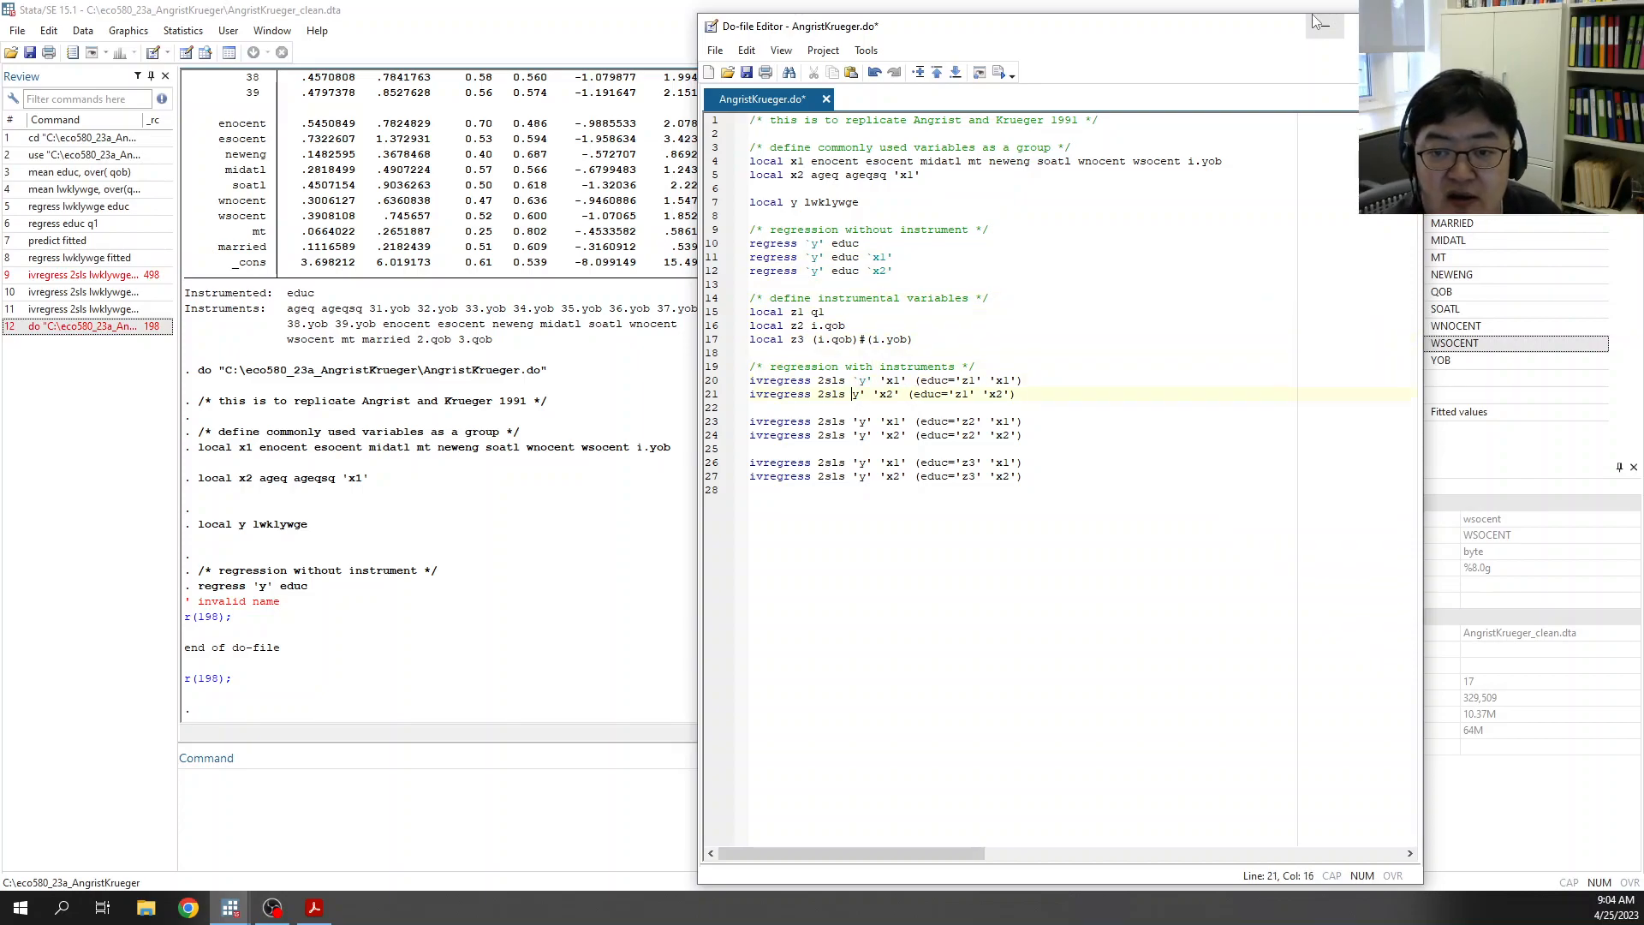
type("`")
Step: Replace the opening apostrophes of the x1 and x2 controls before the parentheses with backticks in the z1 ivregress lines
key("Right")
key("Right")
key("Right")
key("Right")
key("BackSpace")
type("`")
key("Up")
key("BackSpace")
type("`")
Step: Replace the opening apostrophe of the z1 instrument macro with a backtick in the first pair of ivregress lines
key("Right")
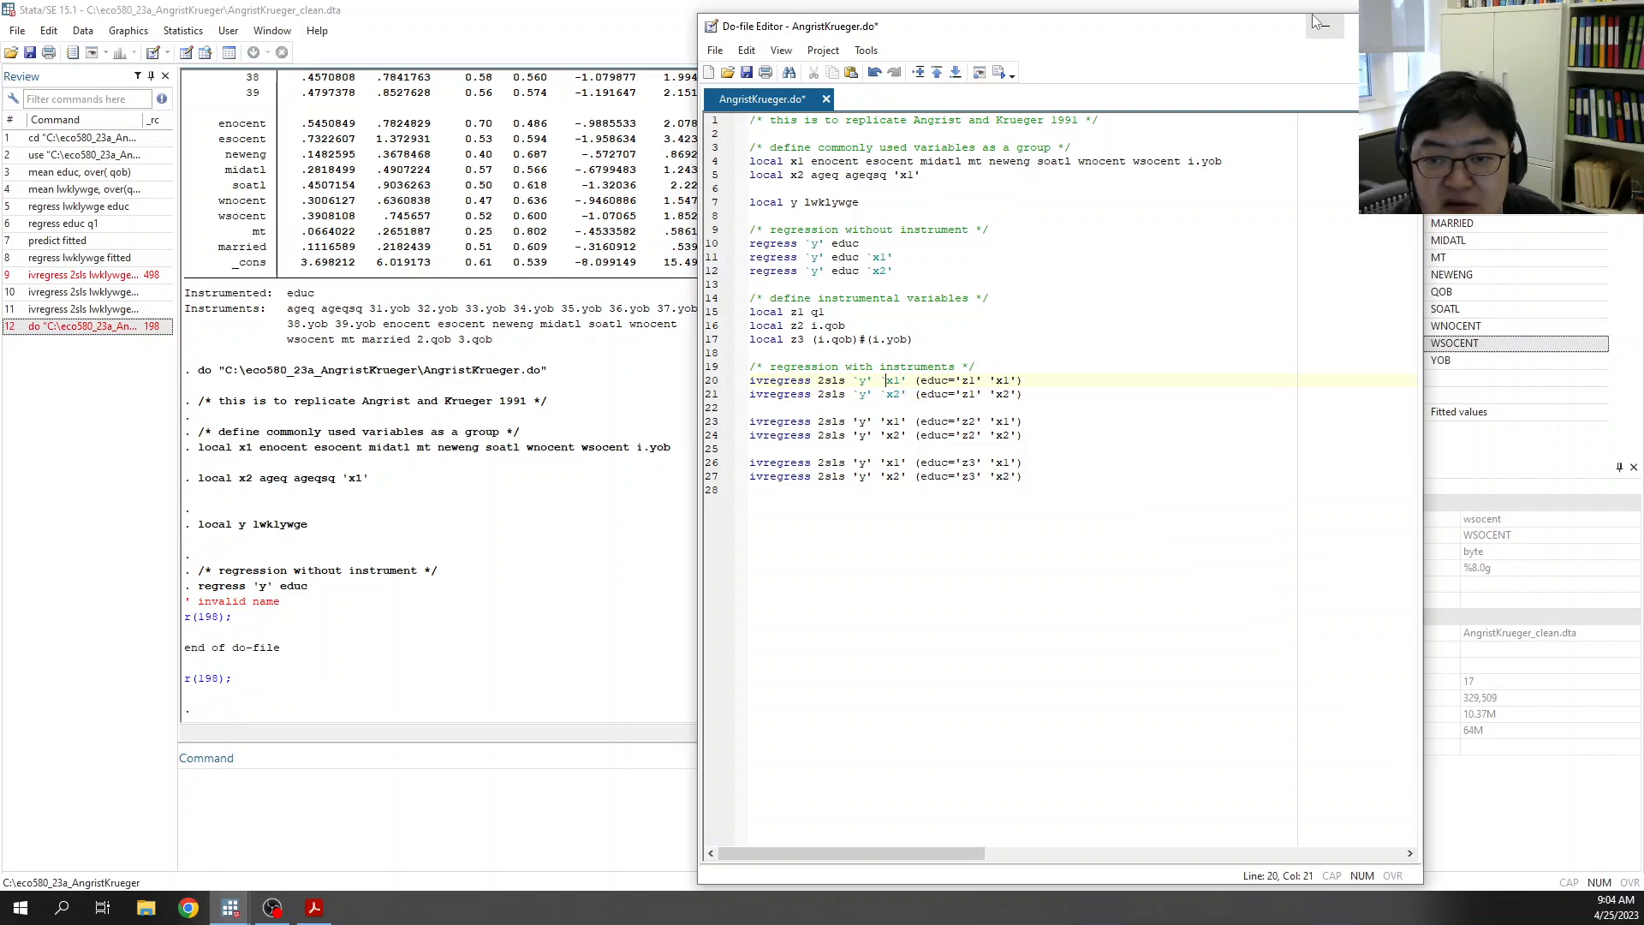
key("Right")
key("BackSpace")
type("`")
key("Down")
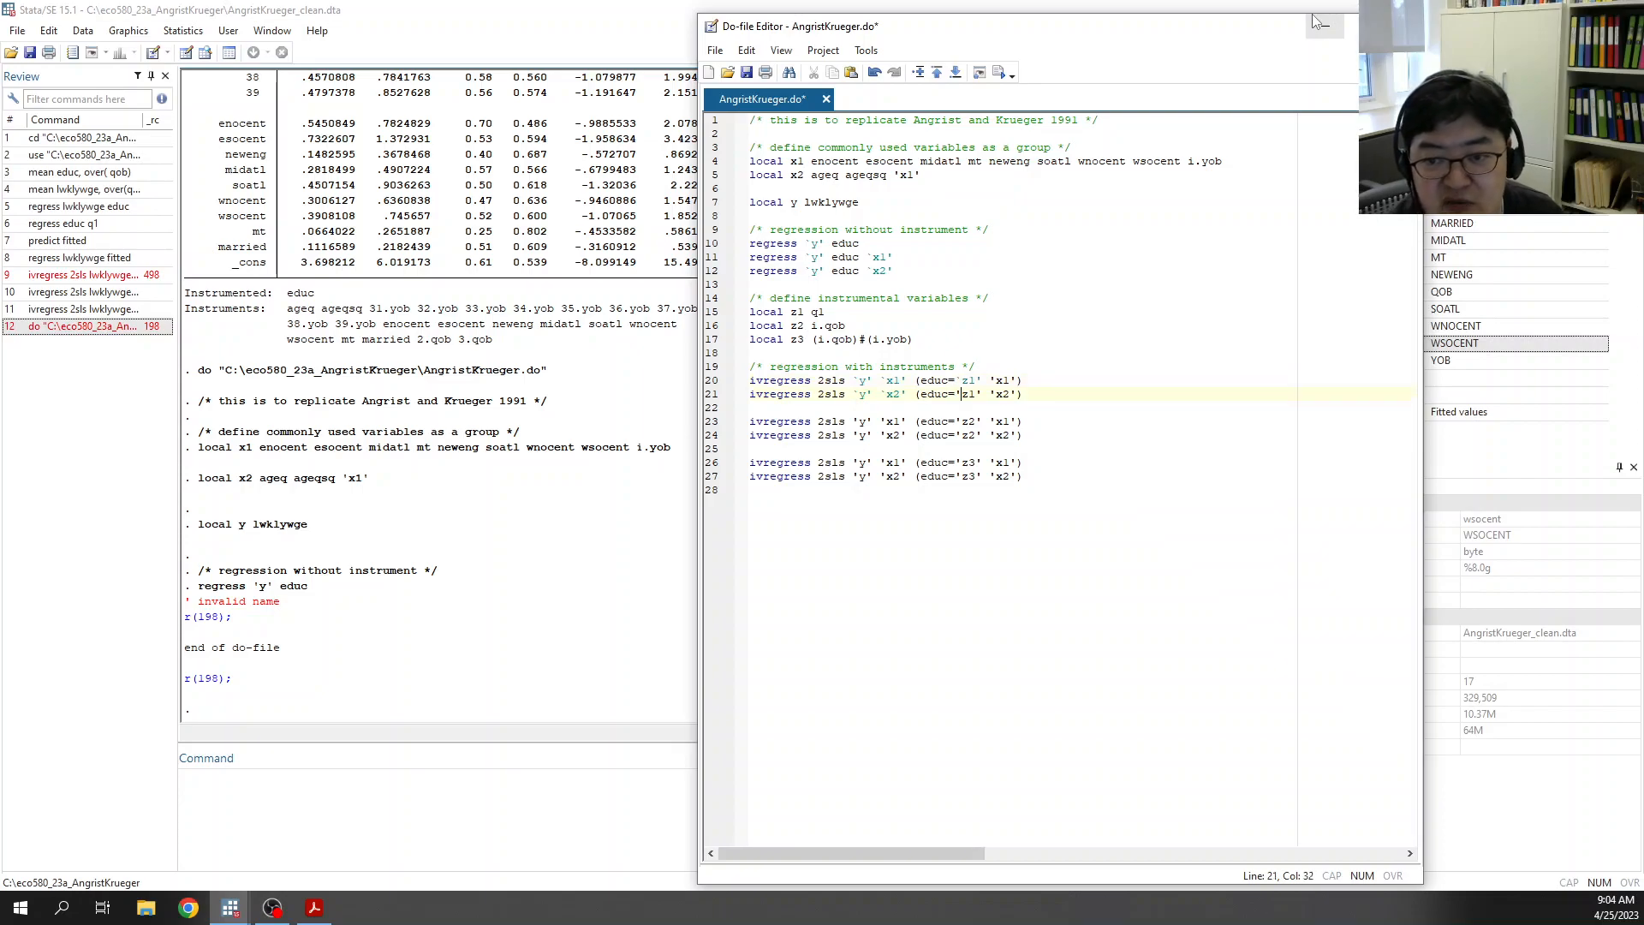
key("BackSpace")
type("`")
Step: Replace the opening apostrophes of x1 and x2 inside the parentheses with backticks in the z1 ivregress lines
key("Right")
key("Right")
key("Right")
key("Right")
key("Right")
key("BackSpace")
type("`")
key("Up")
key("BackSpace")
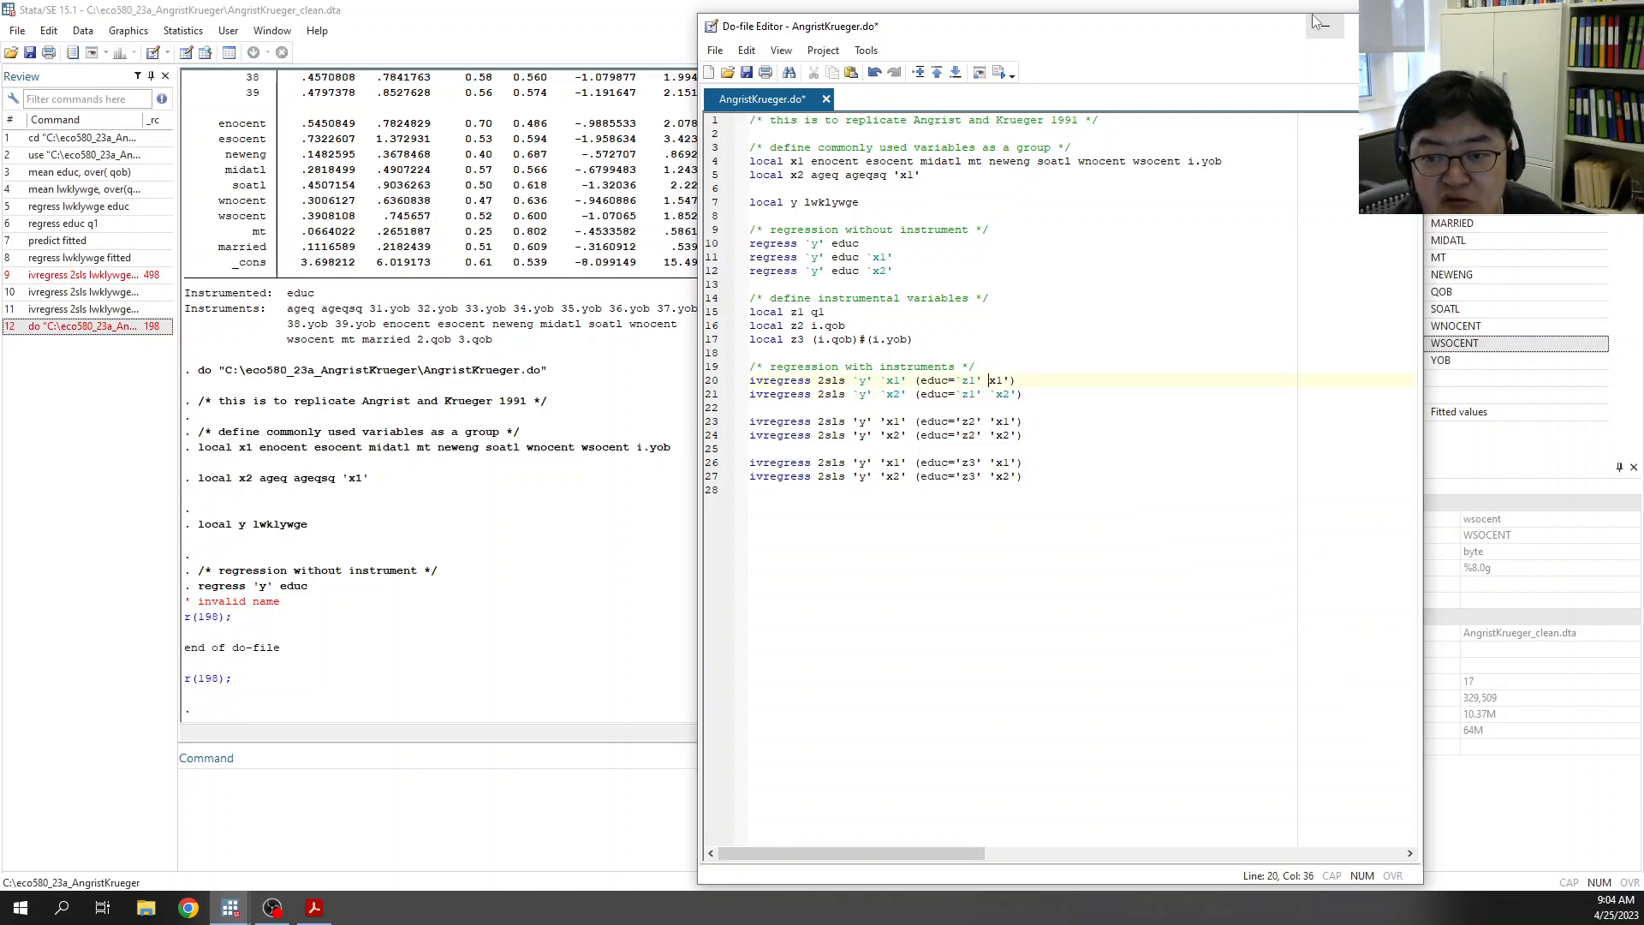
type("`")
Step: Replace the opening apostrophes of x1 and x2 inside the parentheses with backticks in the z2 ivregress lines
key("Down")
key("Down")
key("Down")
key("BackSpace")
type("`")
key("Down")
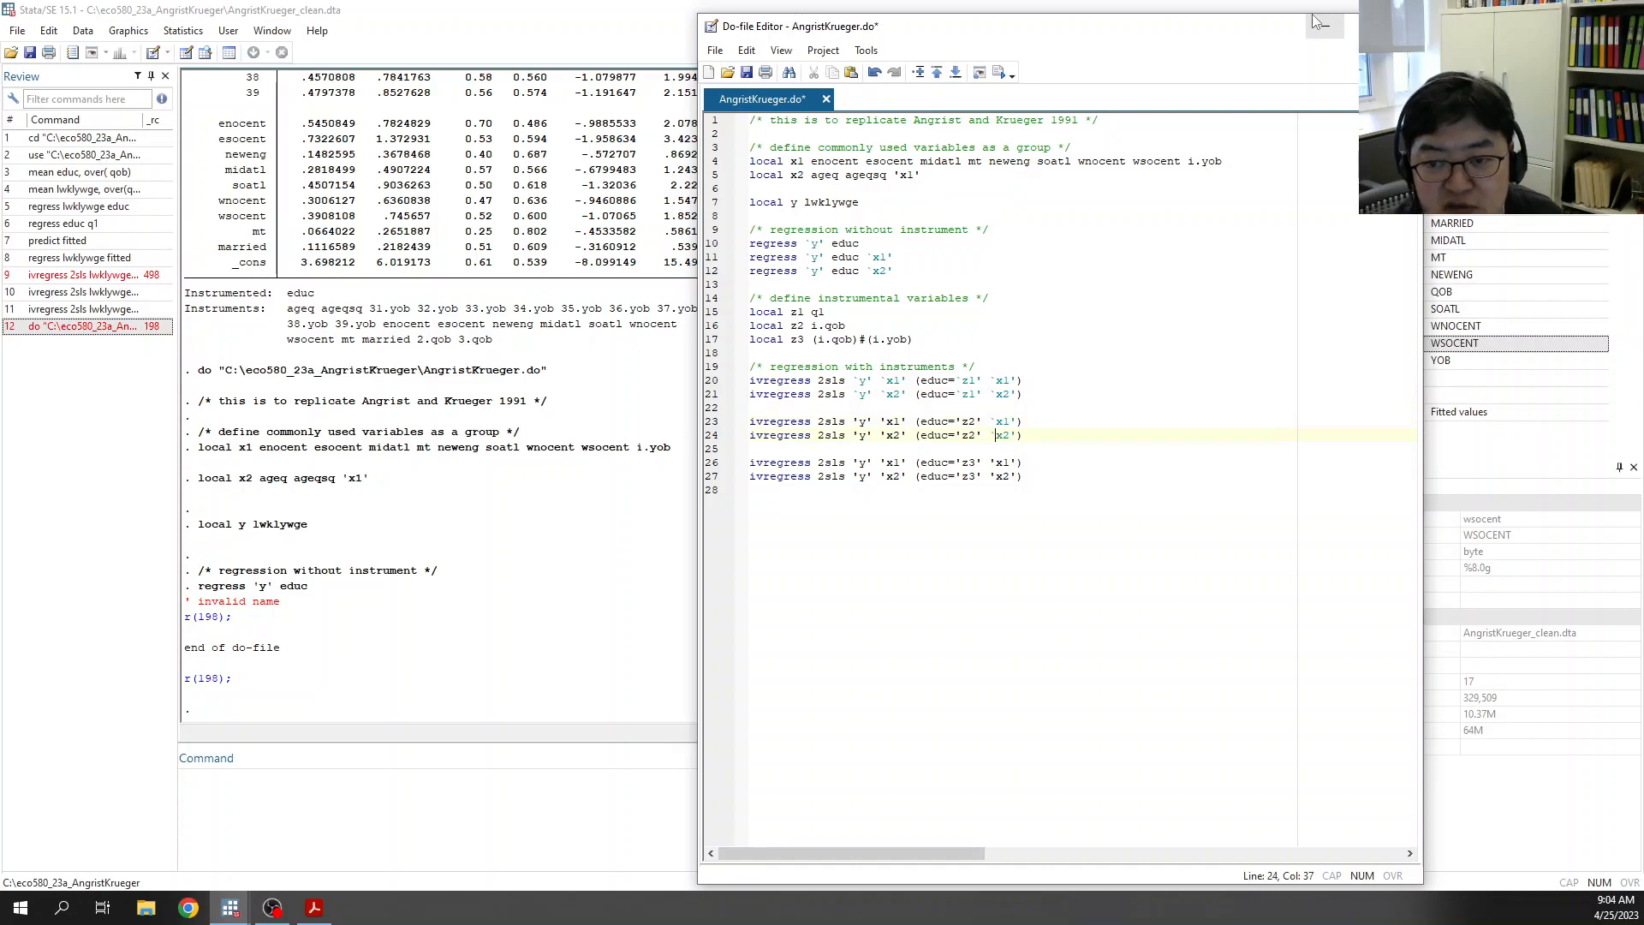
key("BackSpace")
type("`")
Step: Replace the remaining opening apostrophes of the z2, y, x1 and x2 macros with backticks in the z2 ivregress pair
key("Up")
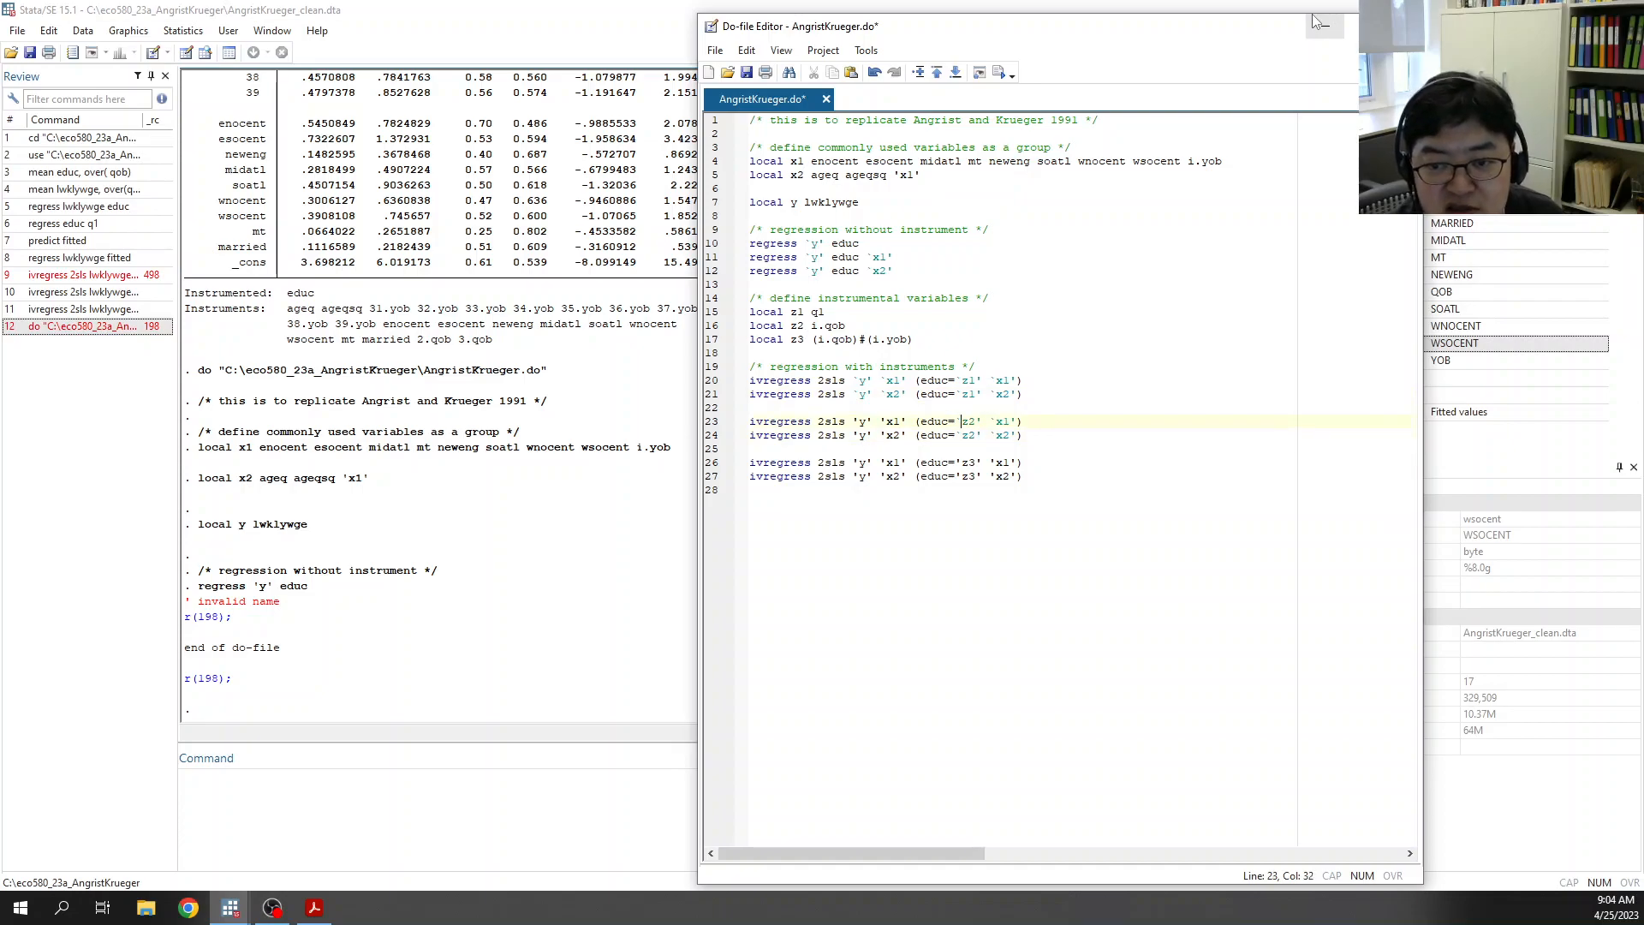
key("BackSpace")
type("`")
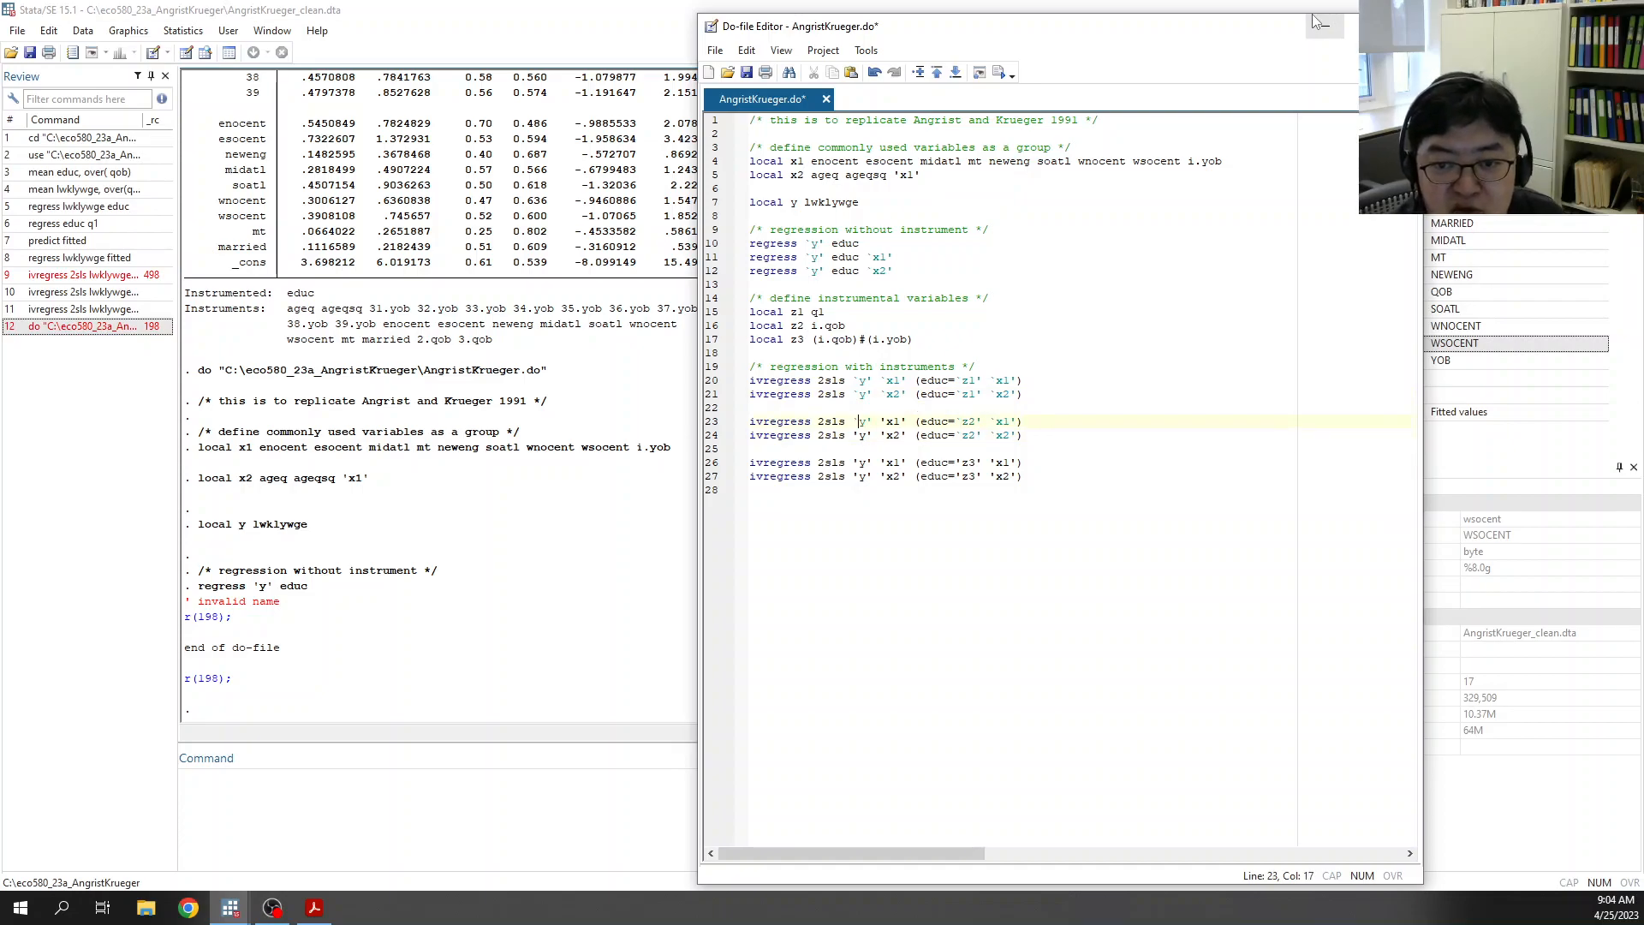
key("Right")
key("Right")
key("Right")
key("Right")
key("BackSpace")
type("`")
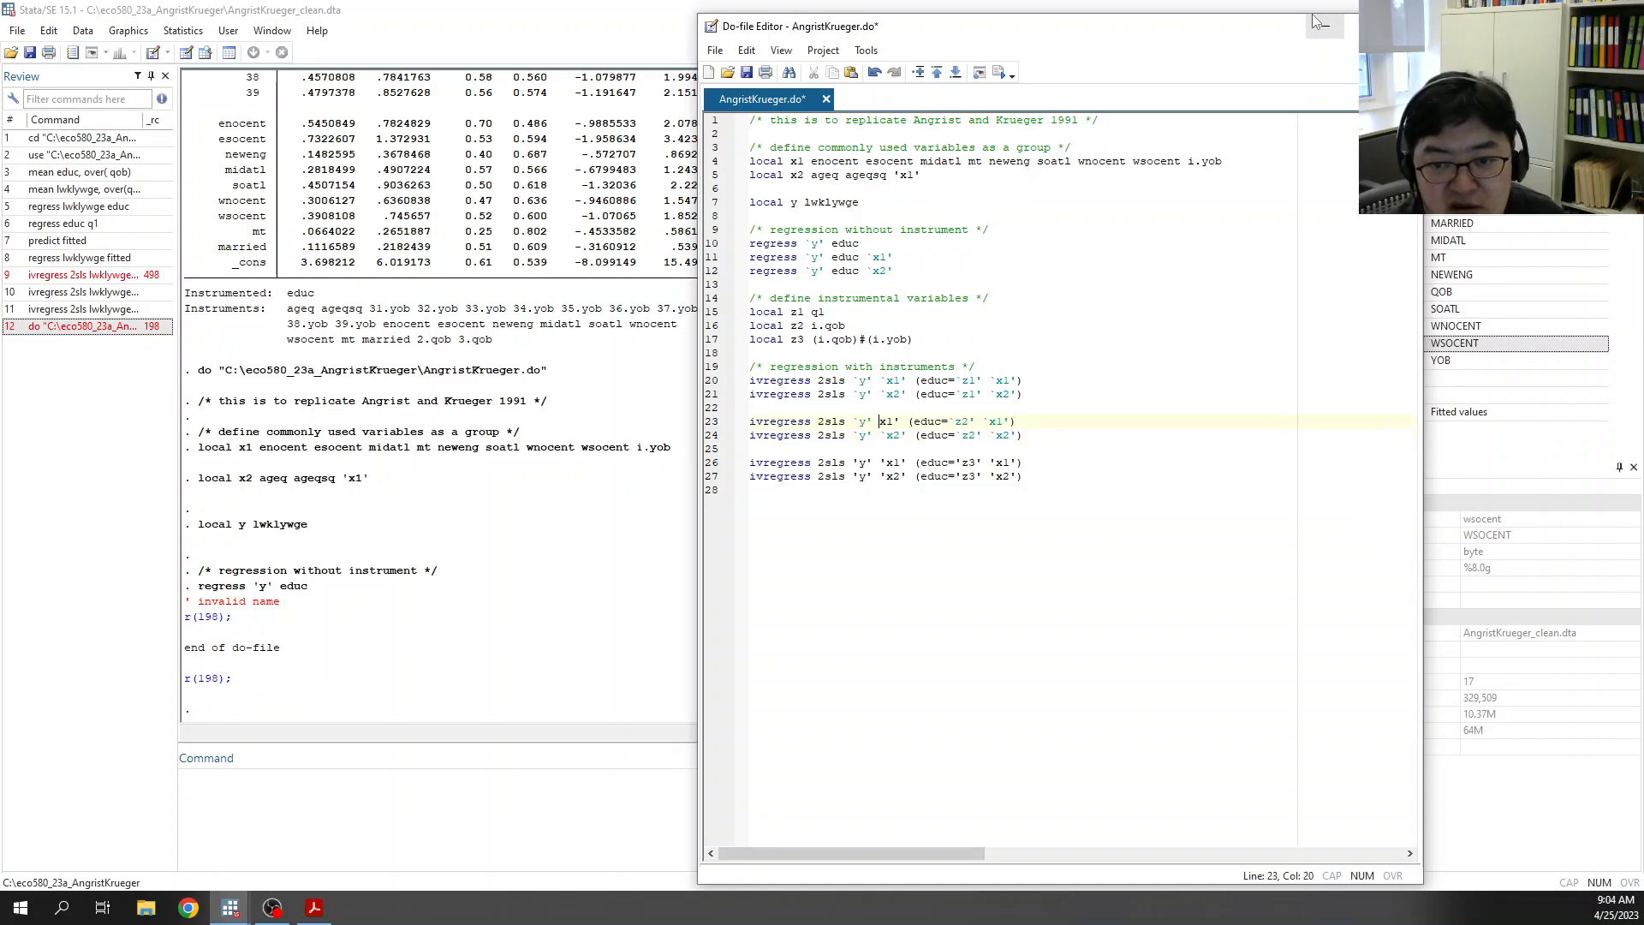
Step: Replace the opening apostrophes of y, x1 and x2 before the parentheses with backticks in the z3 ivregress pair
key("Left")
key("BackSpace")
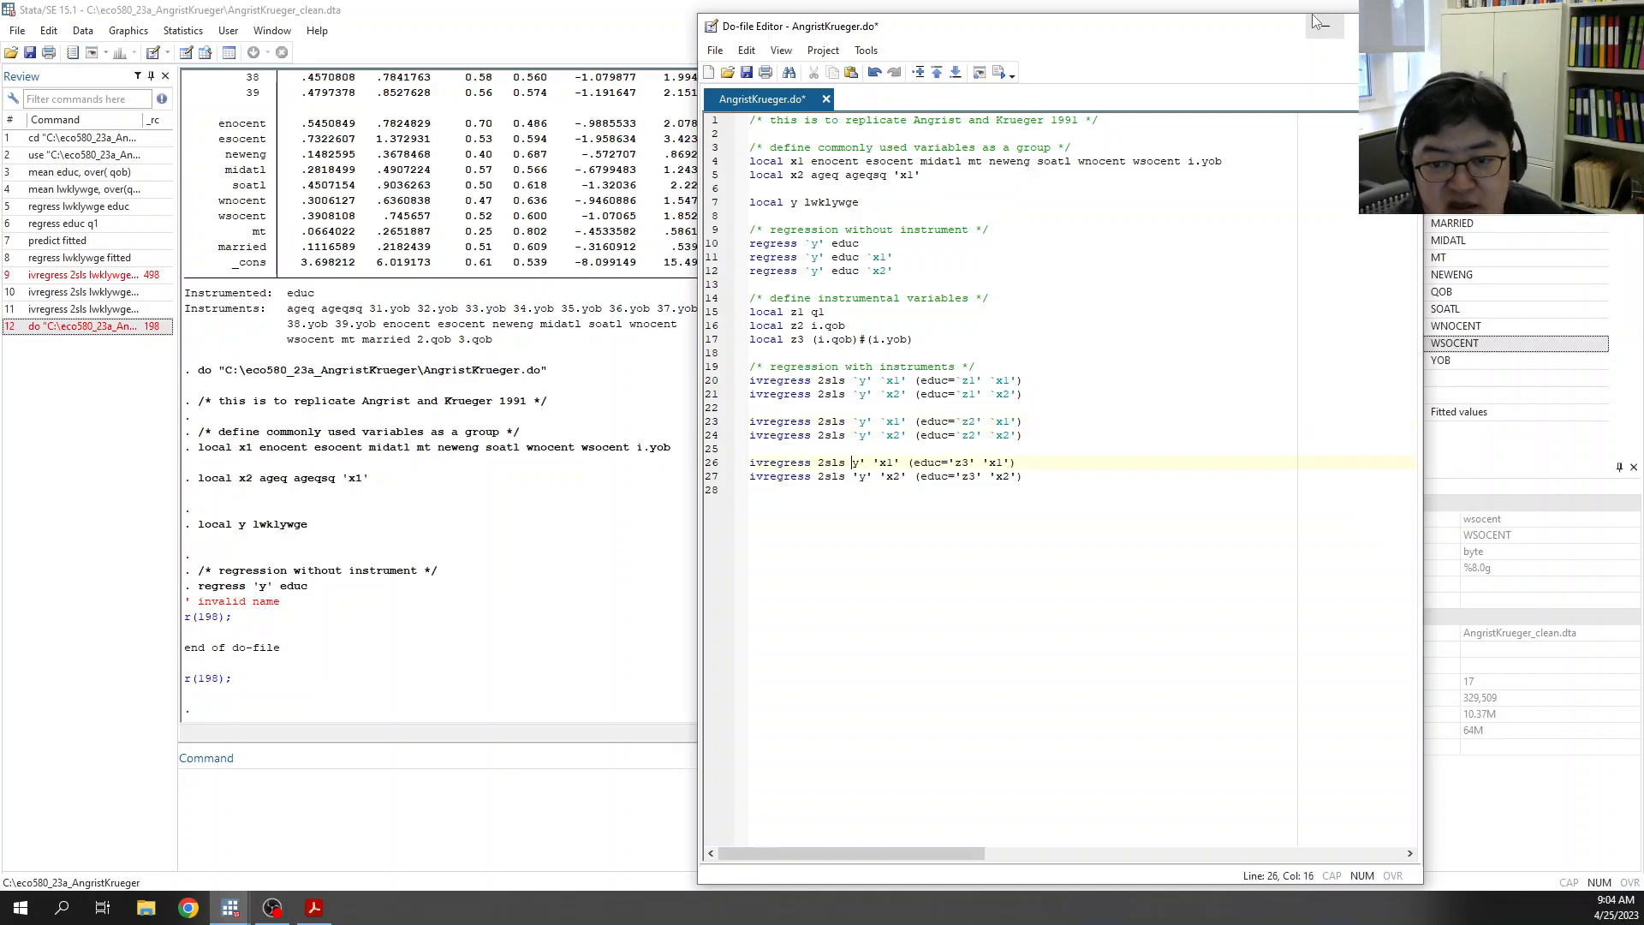
type("`")
key("Right")
key("Down")
key("BackSpace")
type("`")
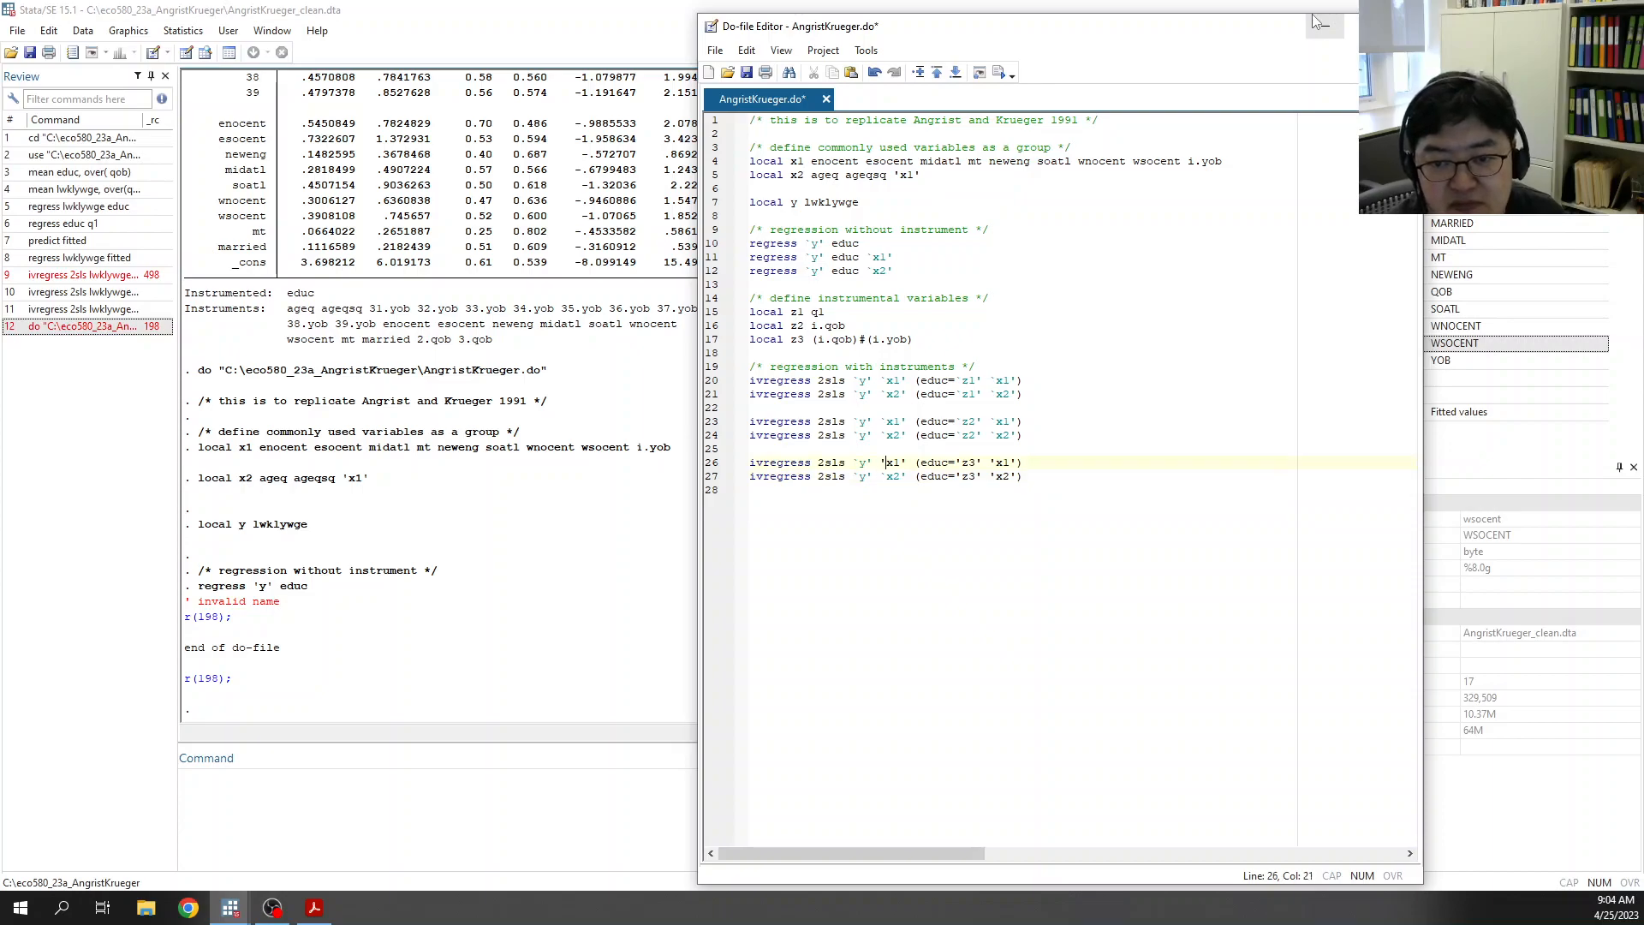
key("Up")
key("BackSpace")
type("`")
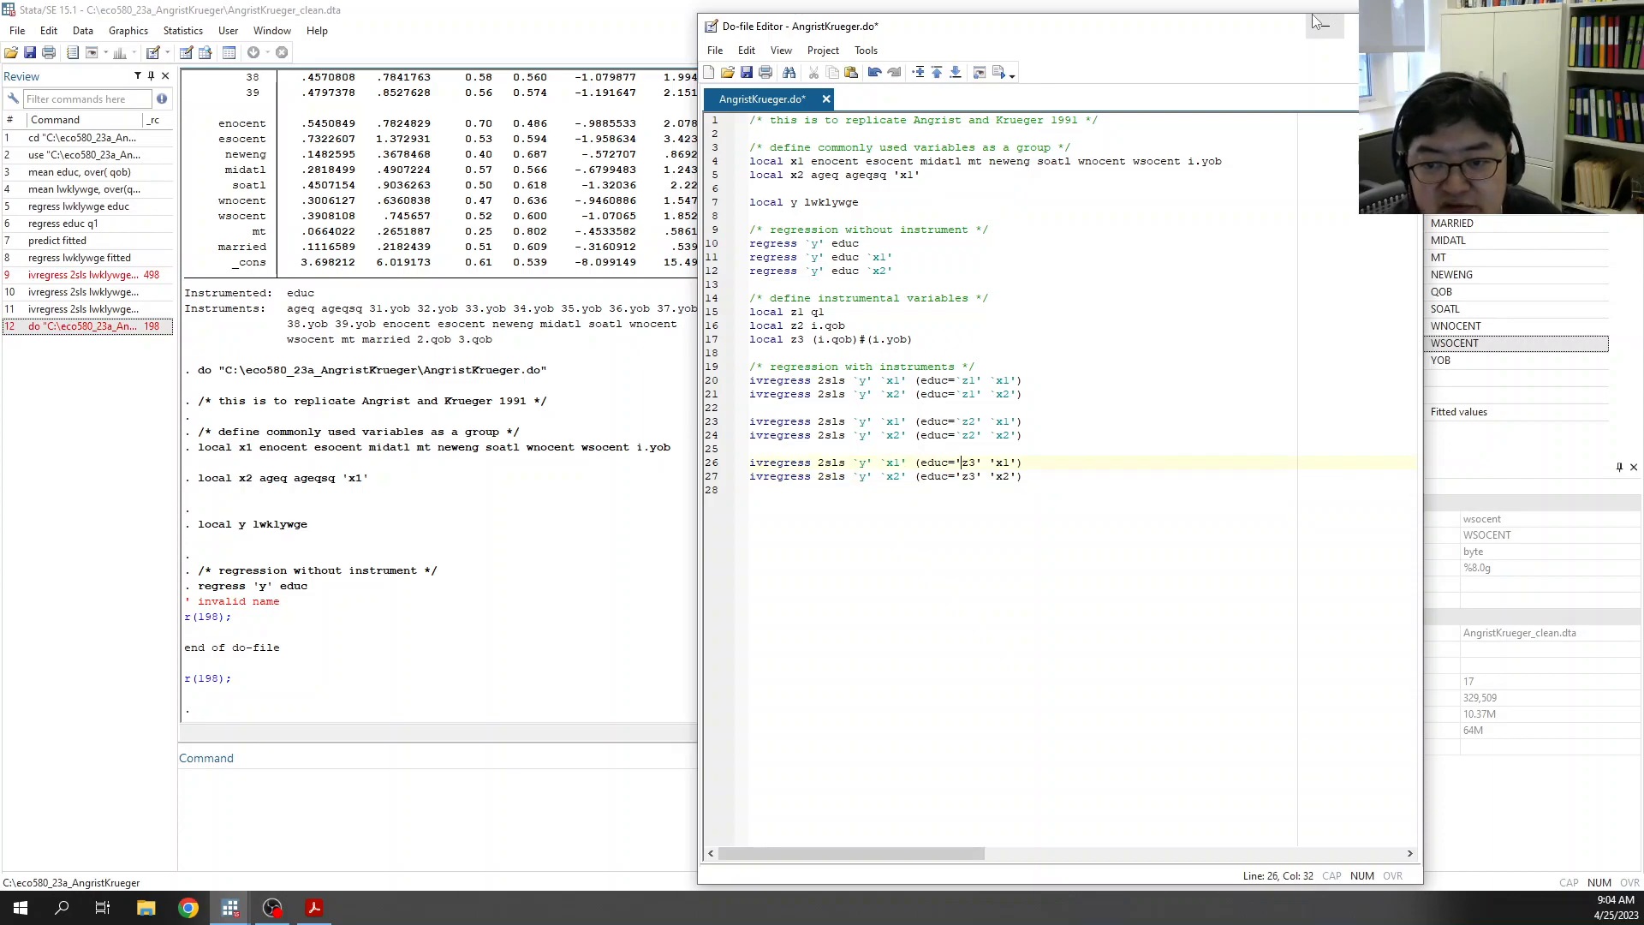
Step: Replace the opening apostrophe of the z3 instrument macro with a backtick in both z3 ivregress lines
key("BackSpace")
type("`")
key("Down")
key("BackSpace")
Step: Replace the opening apostrophes of x1 and x2 inside the parentheses with backticks in the z3 ivregress lines and run the do-file
key("Right")
key("Right")
key("BackSpace")
type("`")
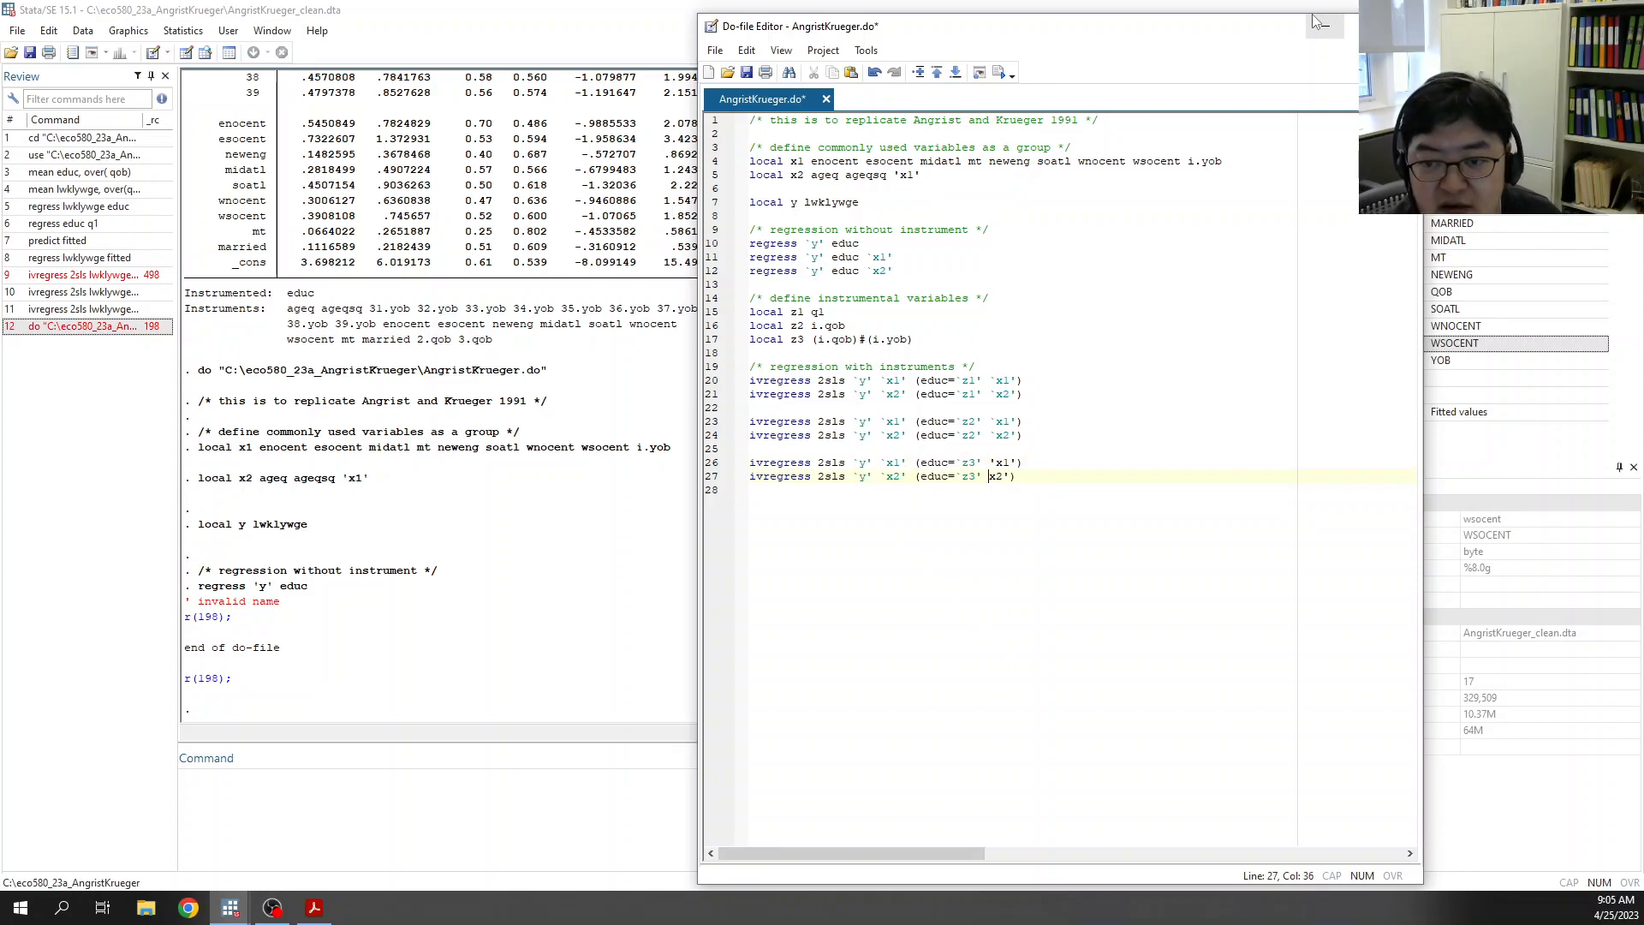
key("Up")
key("BackSpace")
type("\\`")
key("Left")
key("BackSpace")
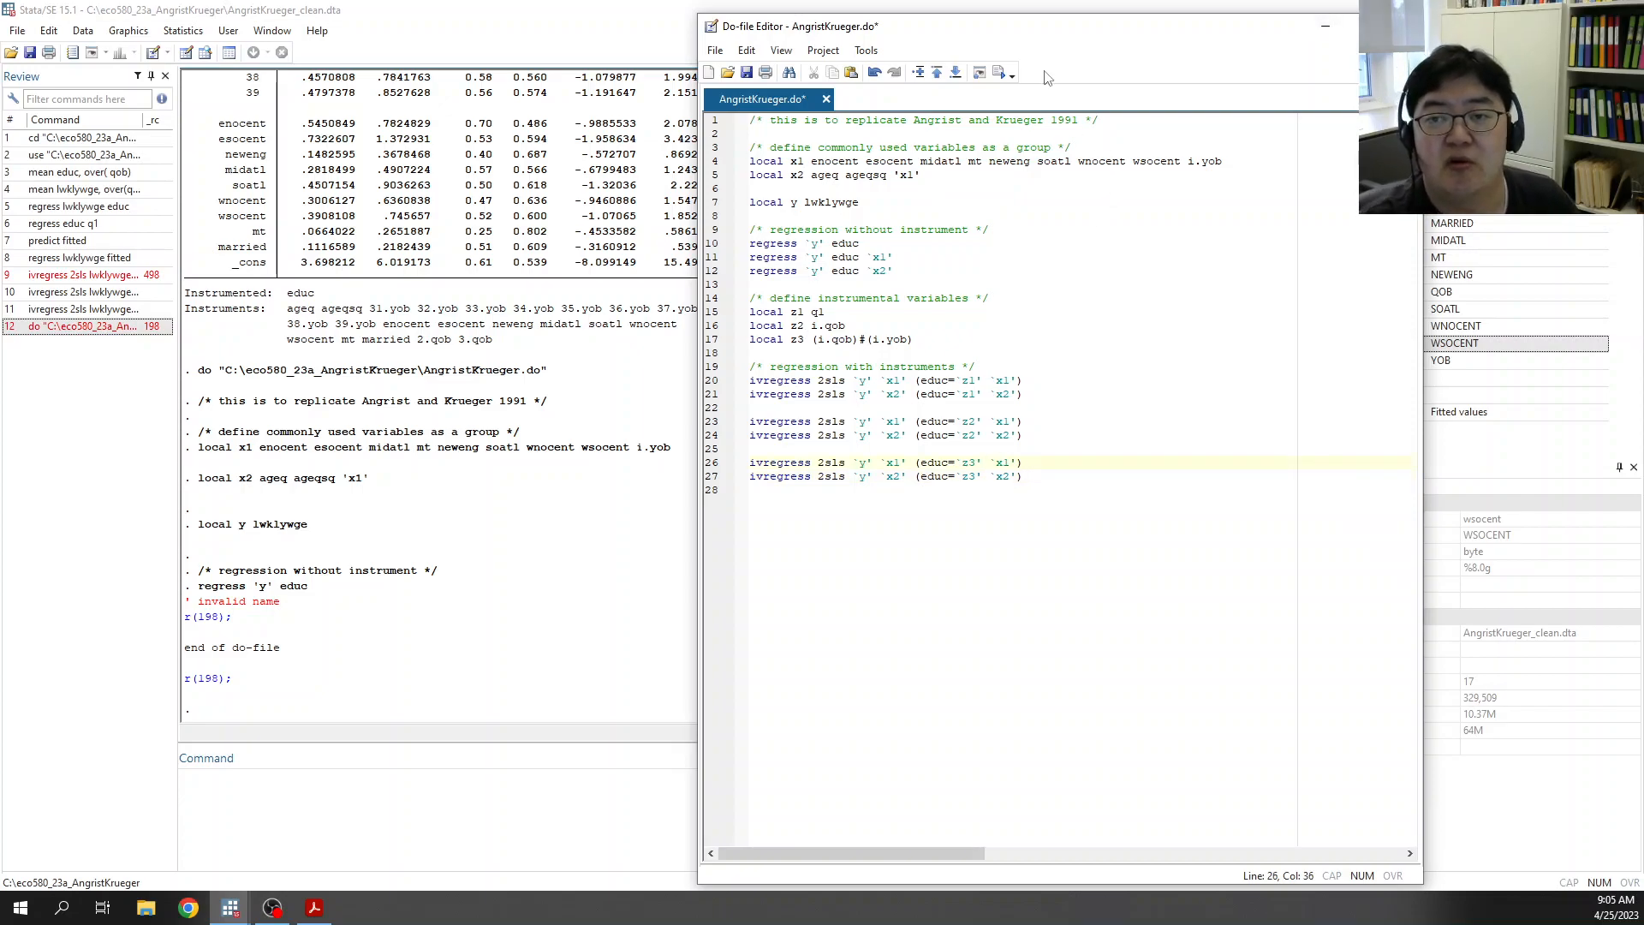
left_click(999, 74)
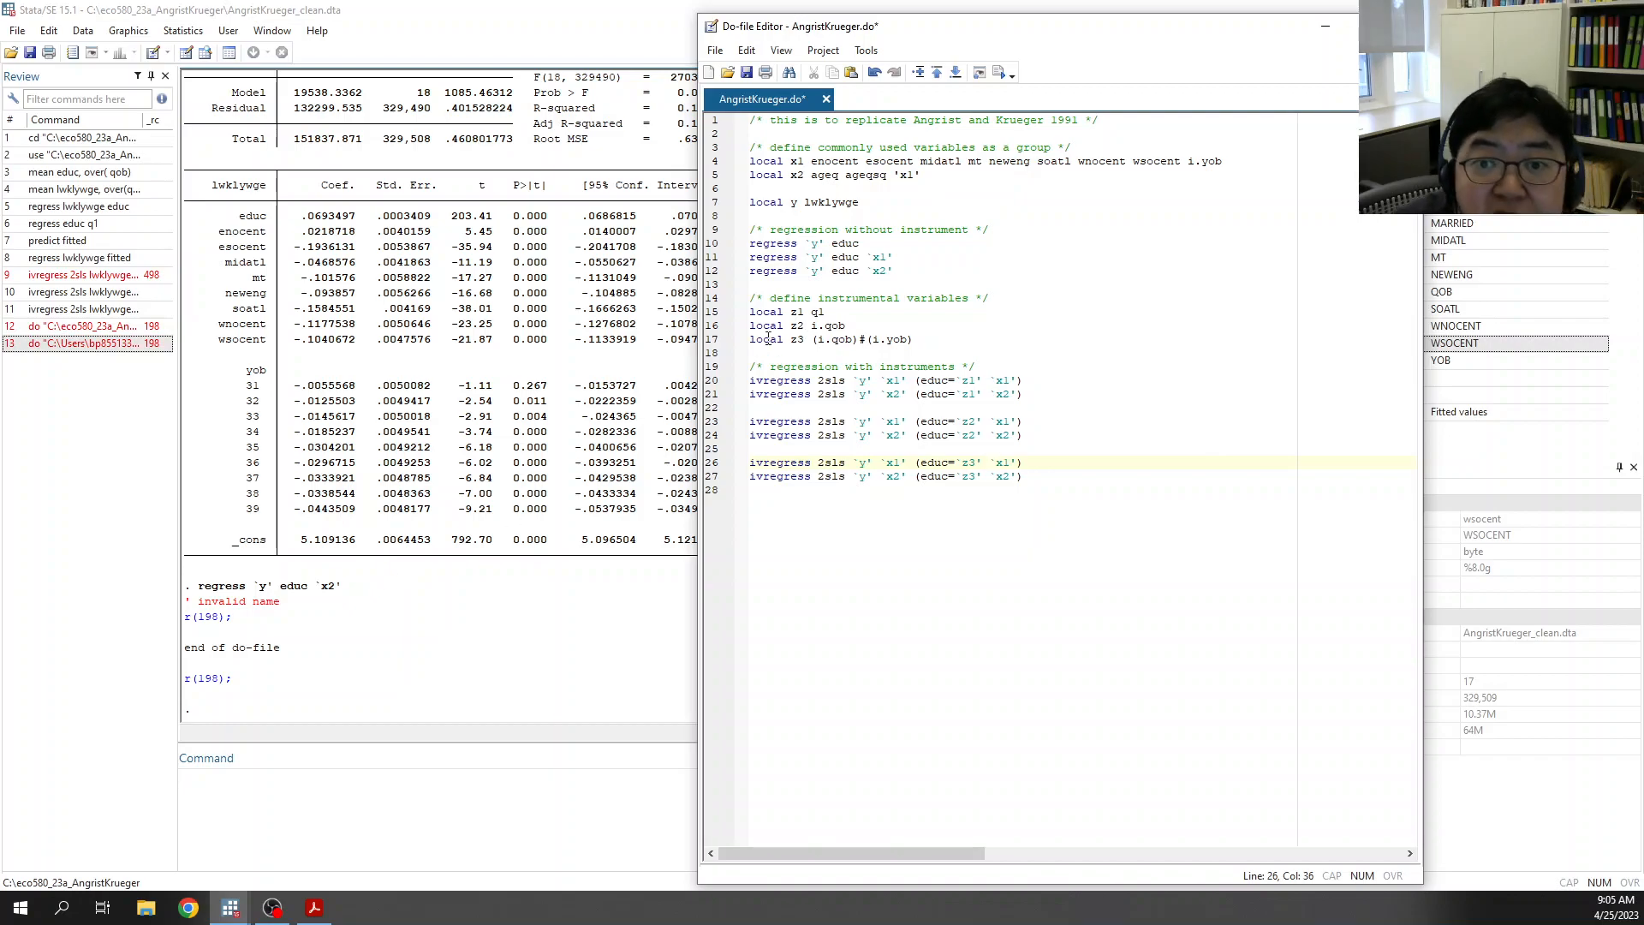
Step: Replace the opening apostrophe of x1 in the local x2 definition with a backtick and rerun the do-file
left_click(902, 175)
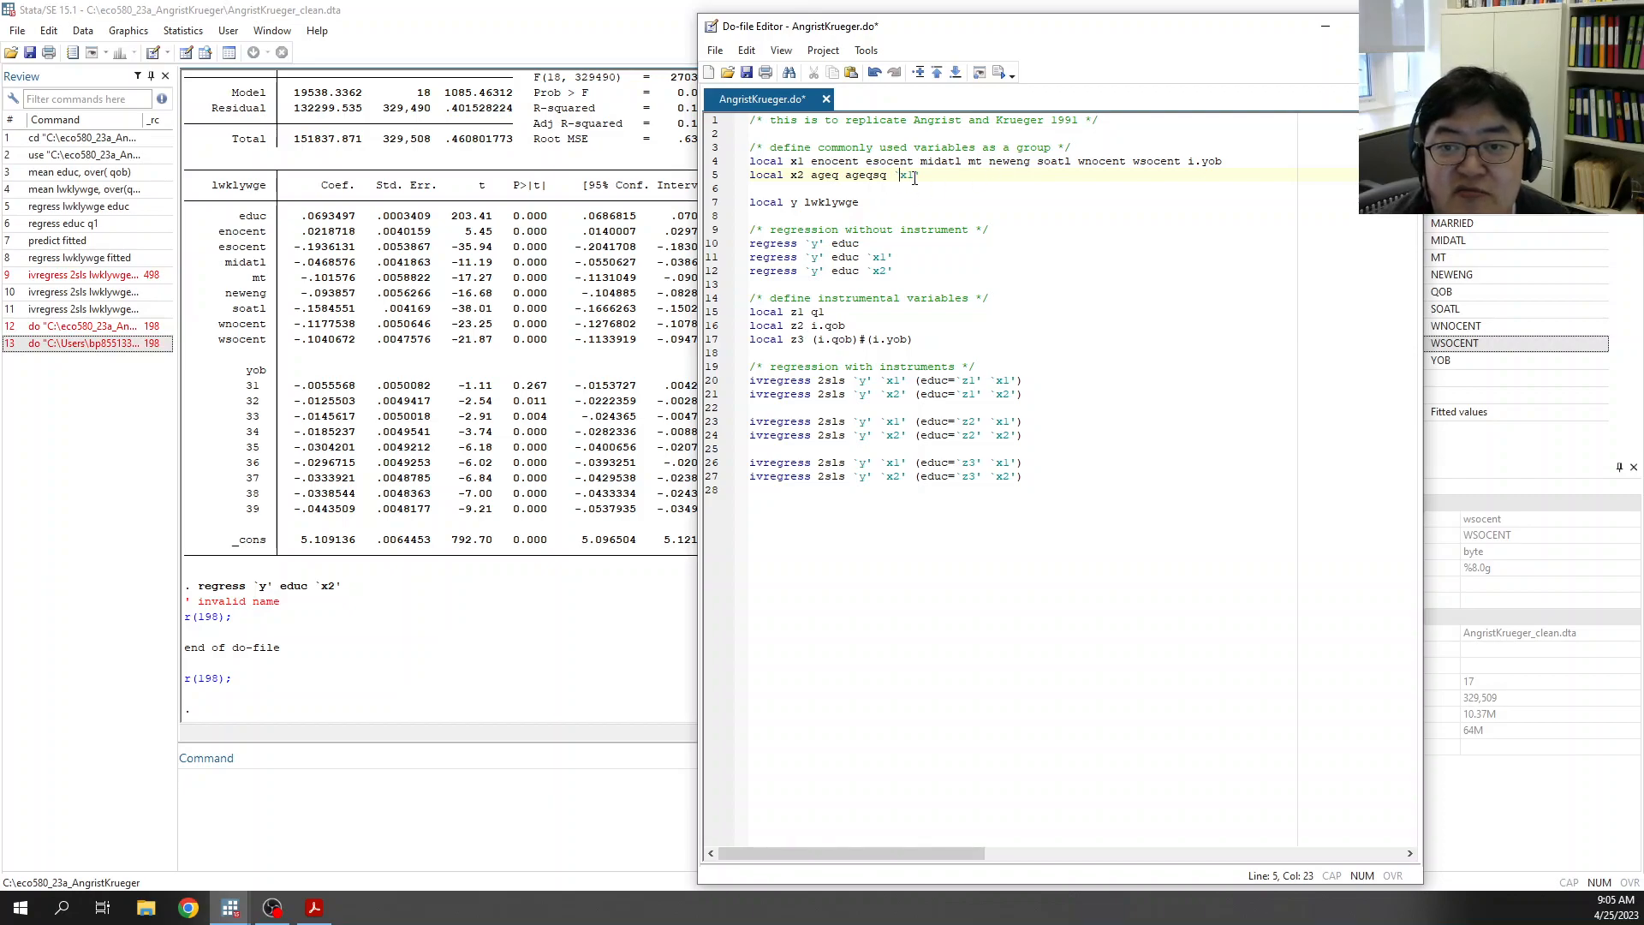
key("Right")
key("Right")
key("Right")
key("Down")
key("ctrl+d")
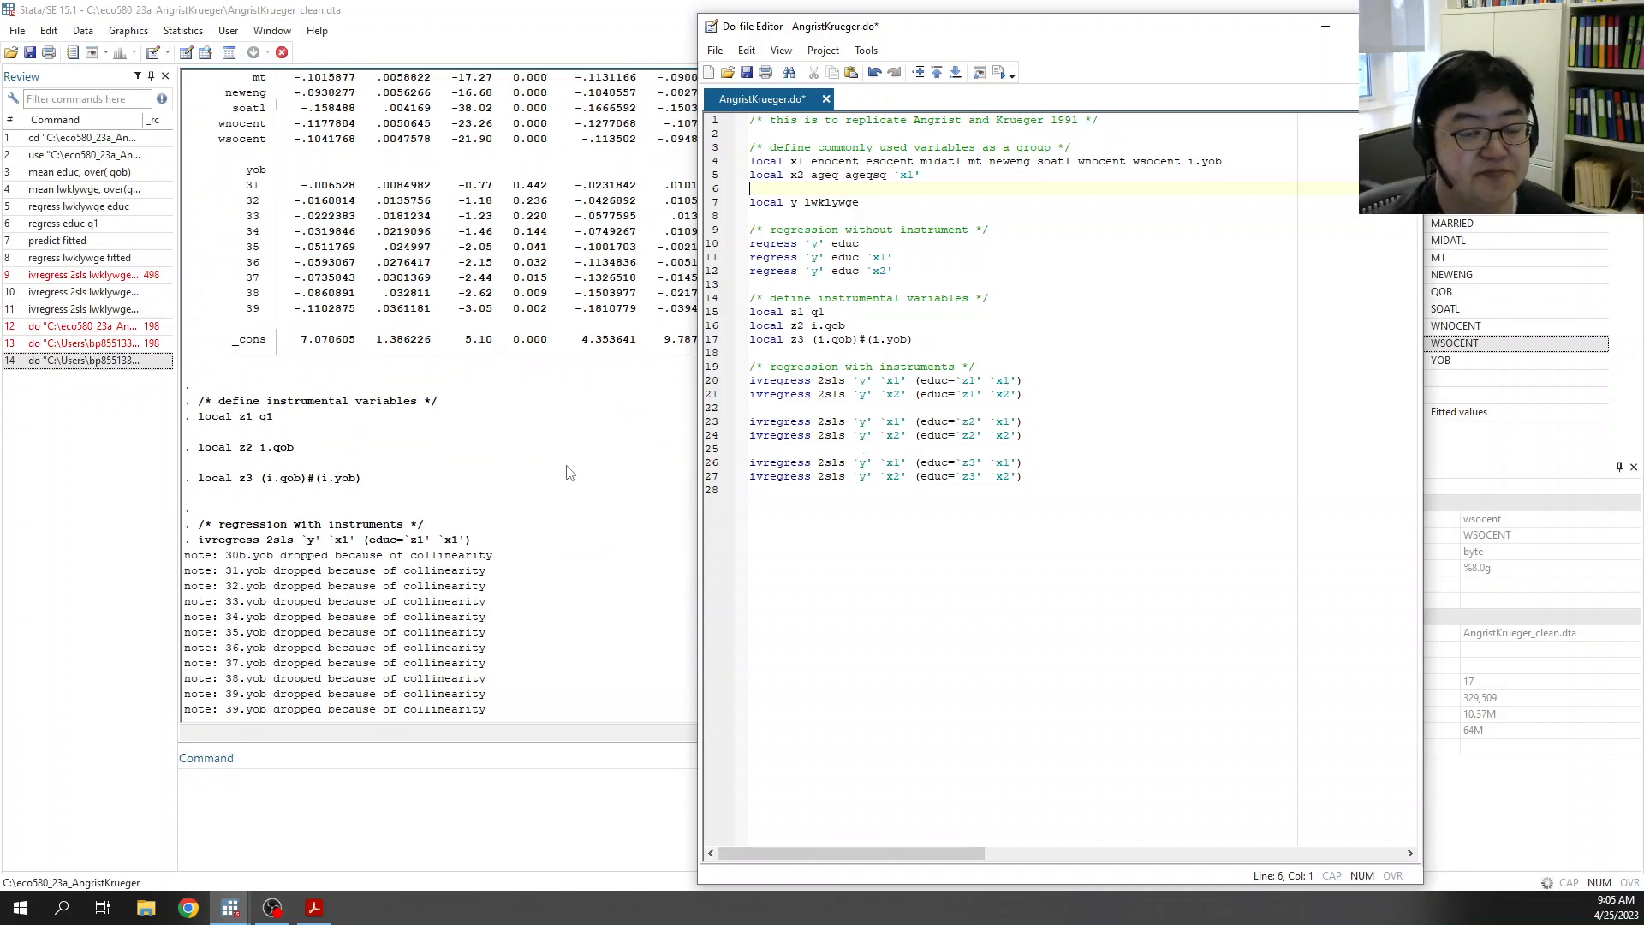
left_click(1047, 485)
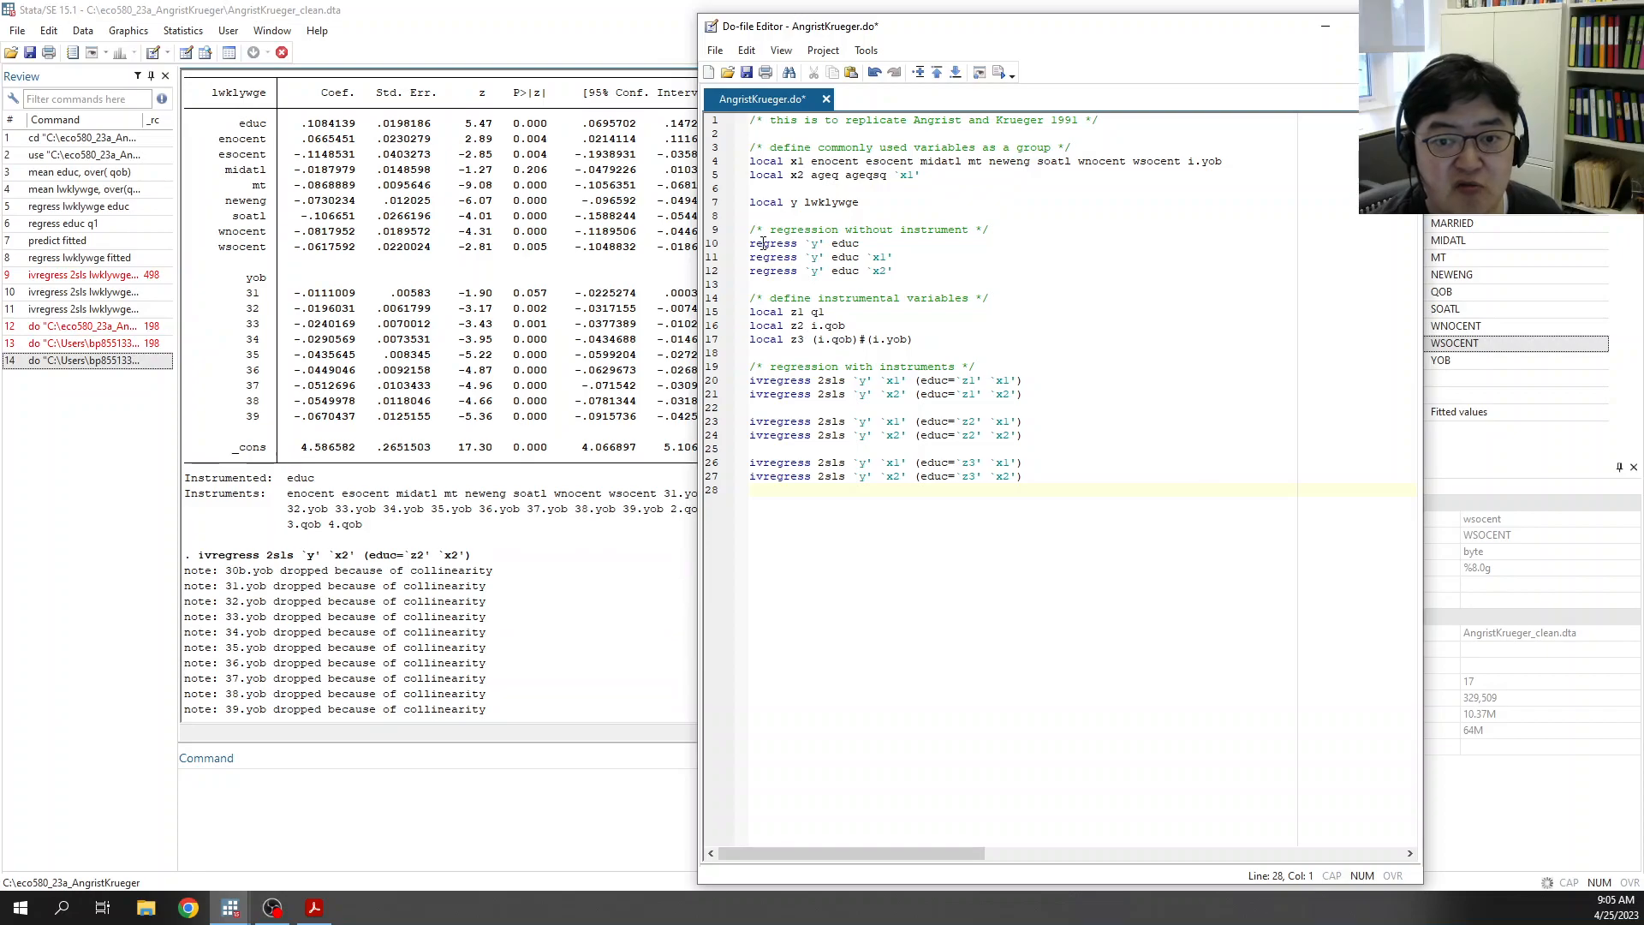
left_click_drag(750, 243, 899, 273)
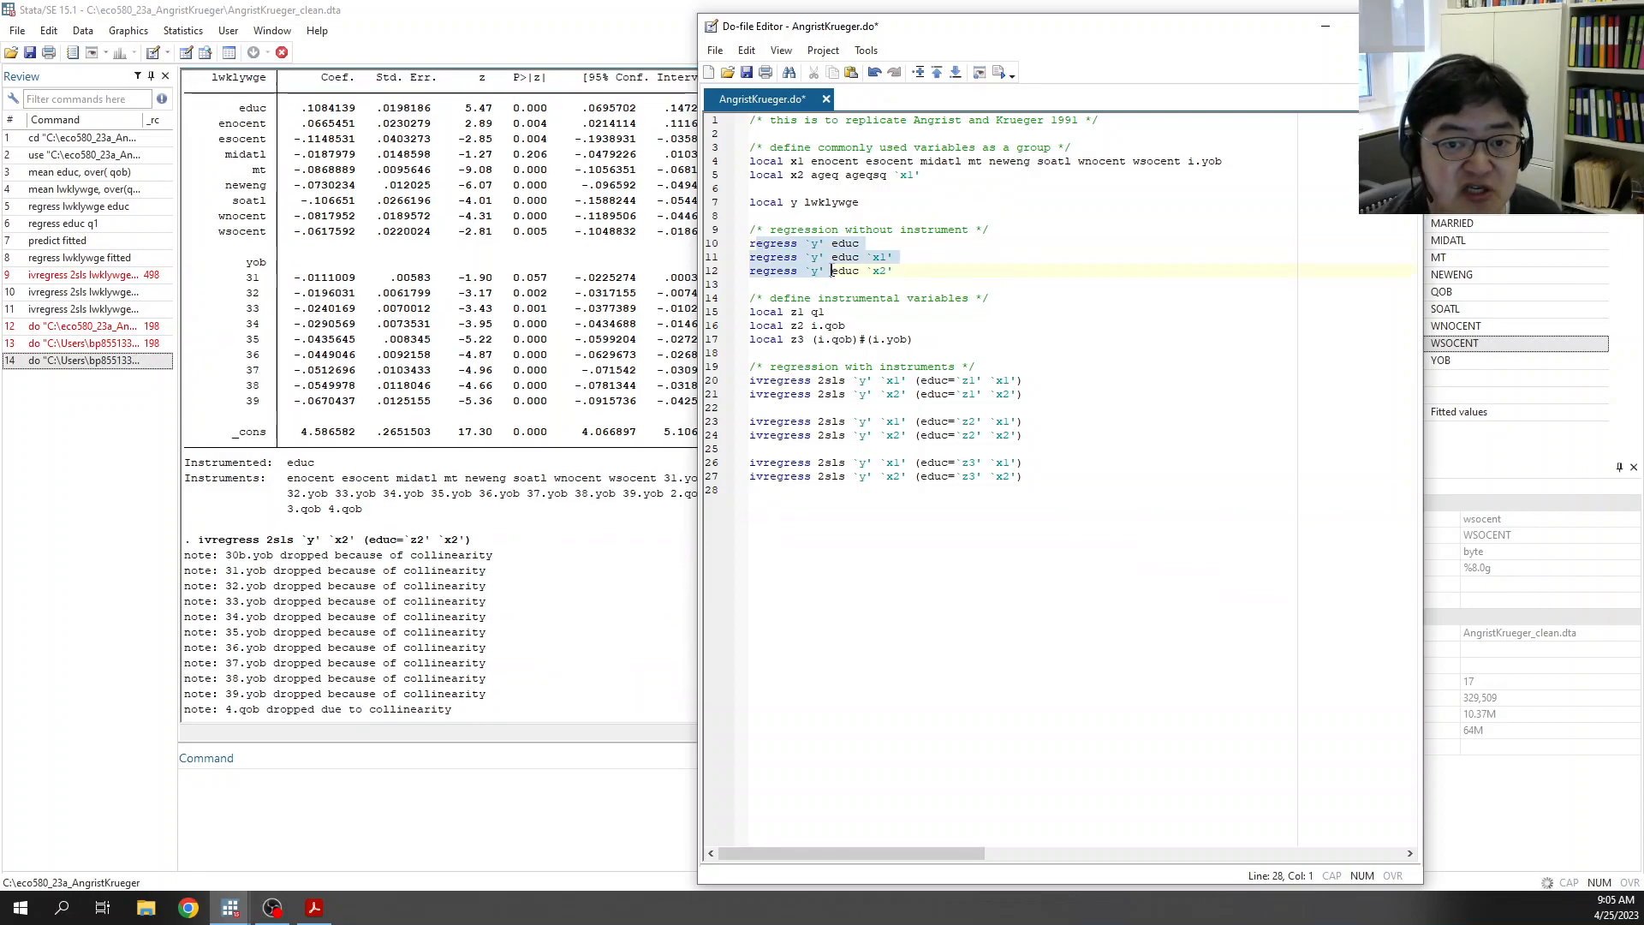
left_click(856, 325)
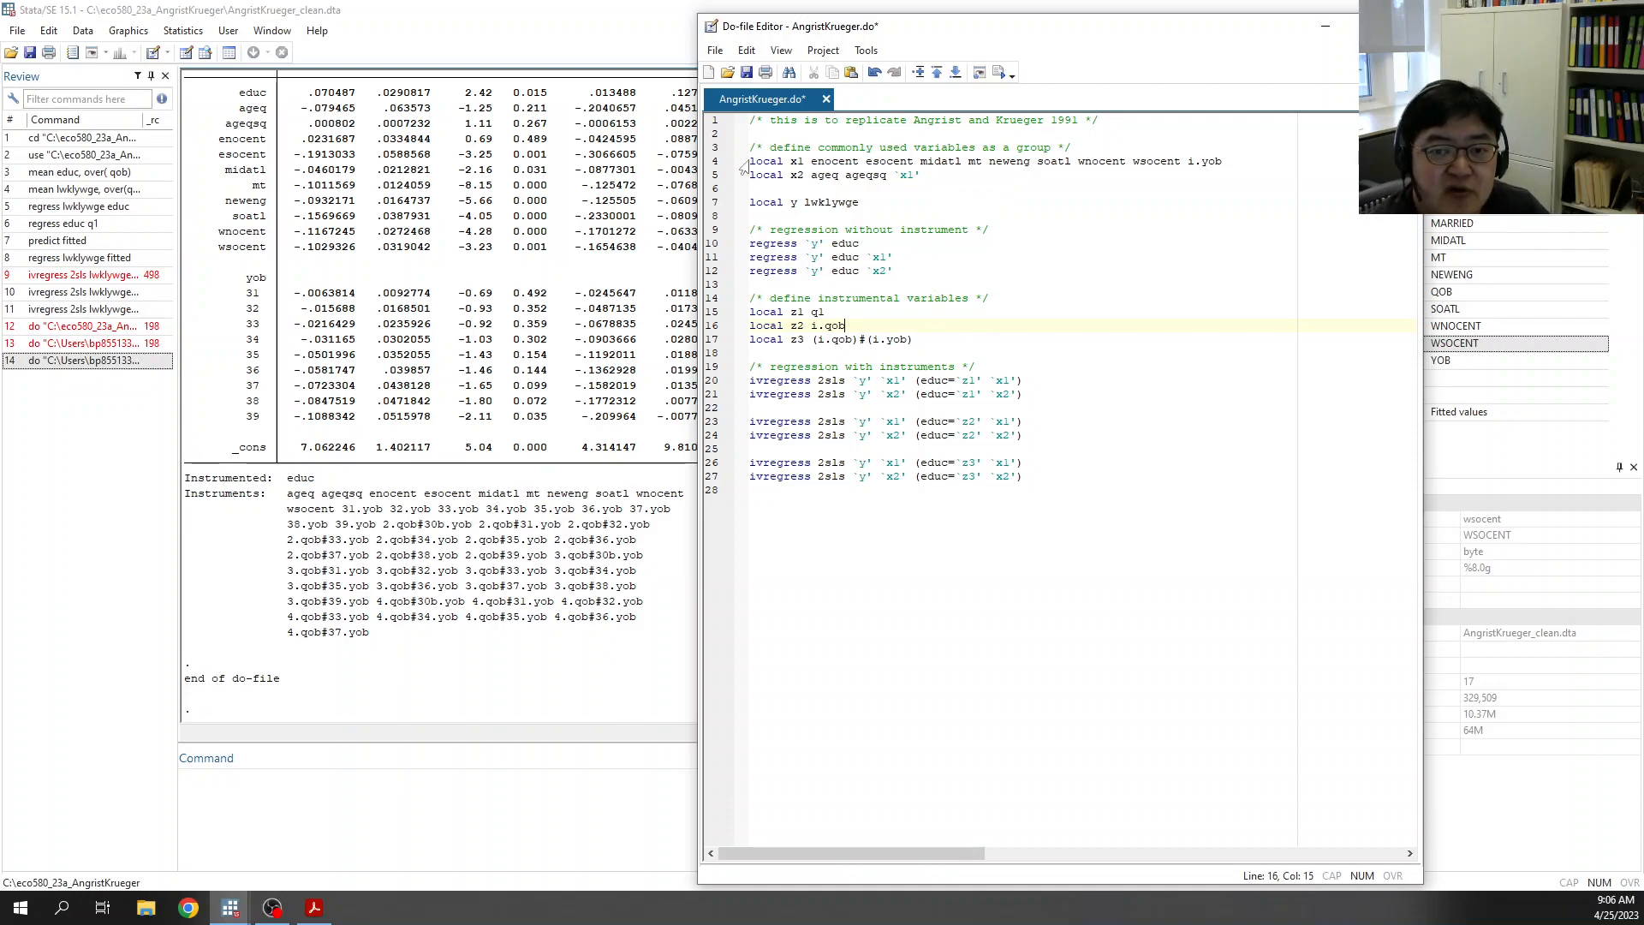
mouse_move(750, 162)
left_mouse_down()
mouse_move(773, 163)
mouse_move(763, 174)
left_mouse_up()
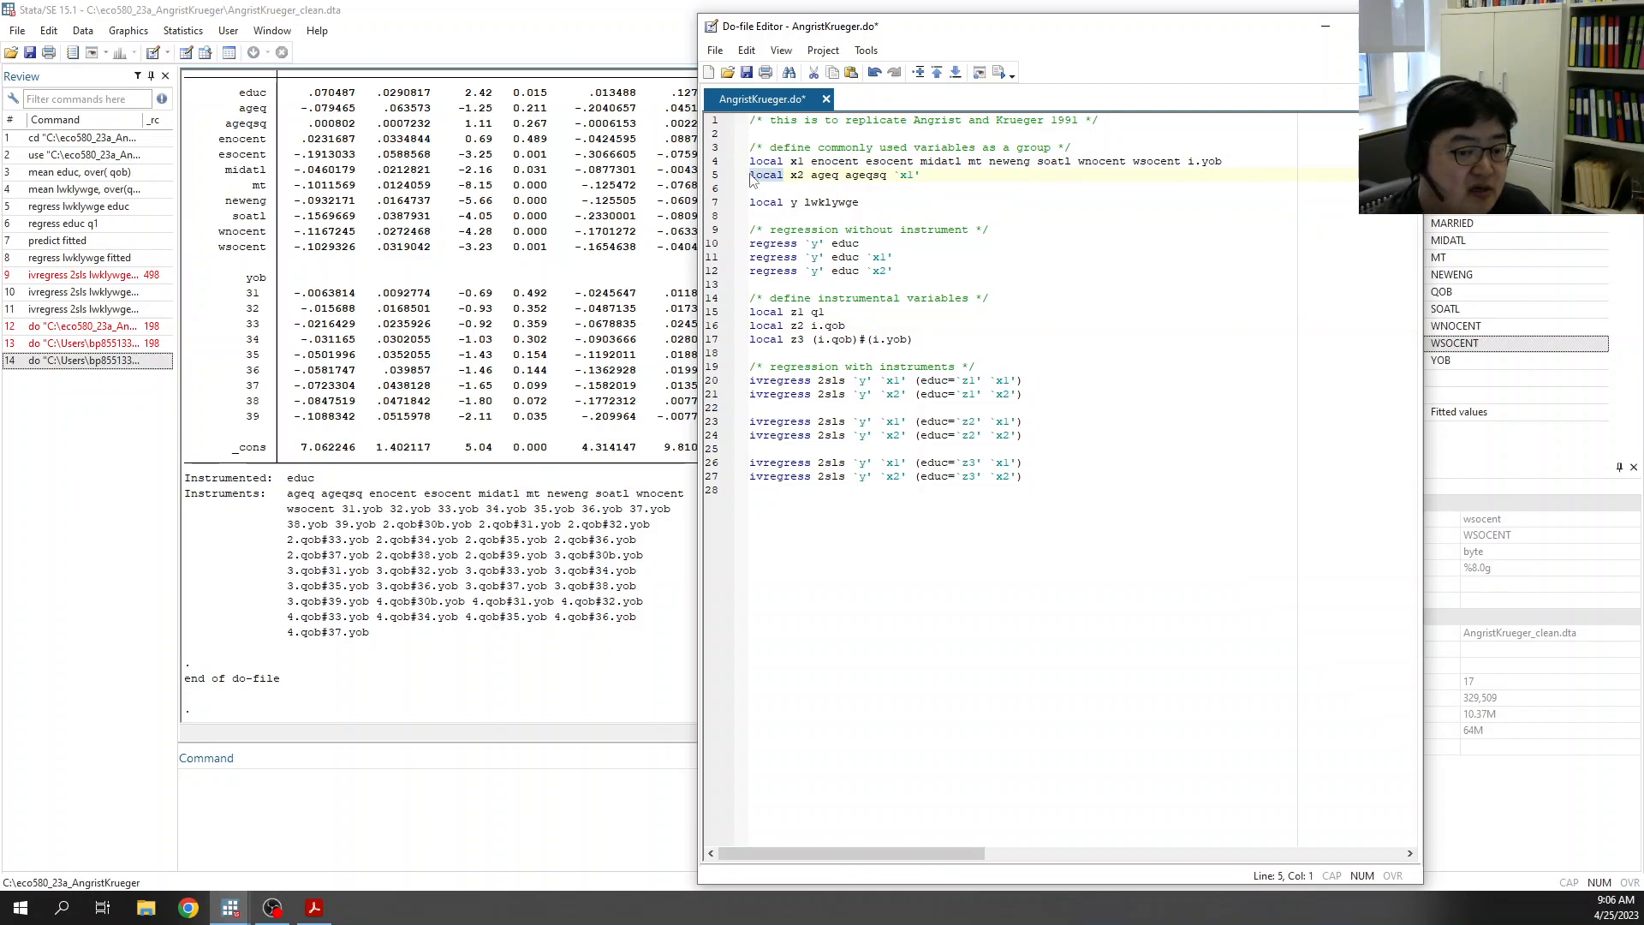
left_click(784, 176)
left_click_drag(793, 161, 804, 162)
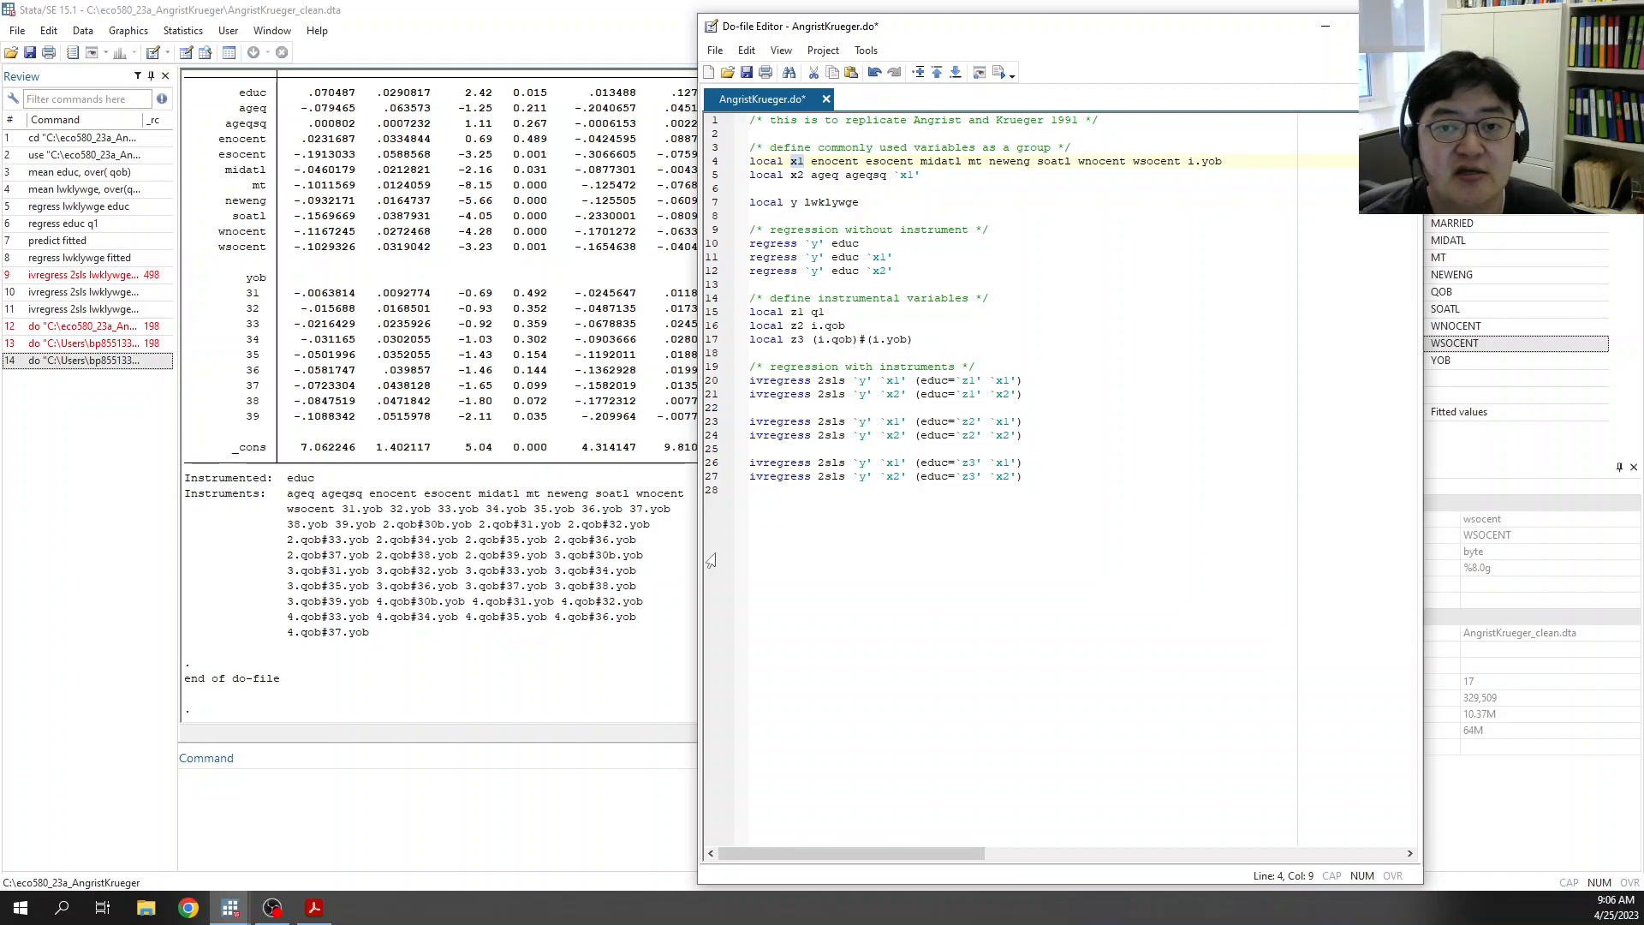
left_click(906, 501)
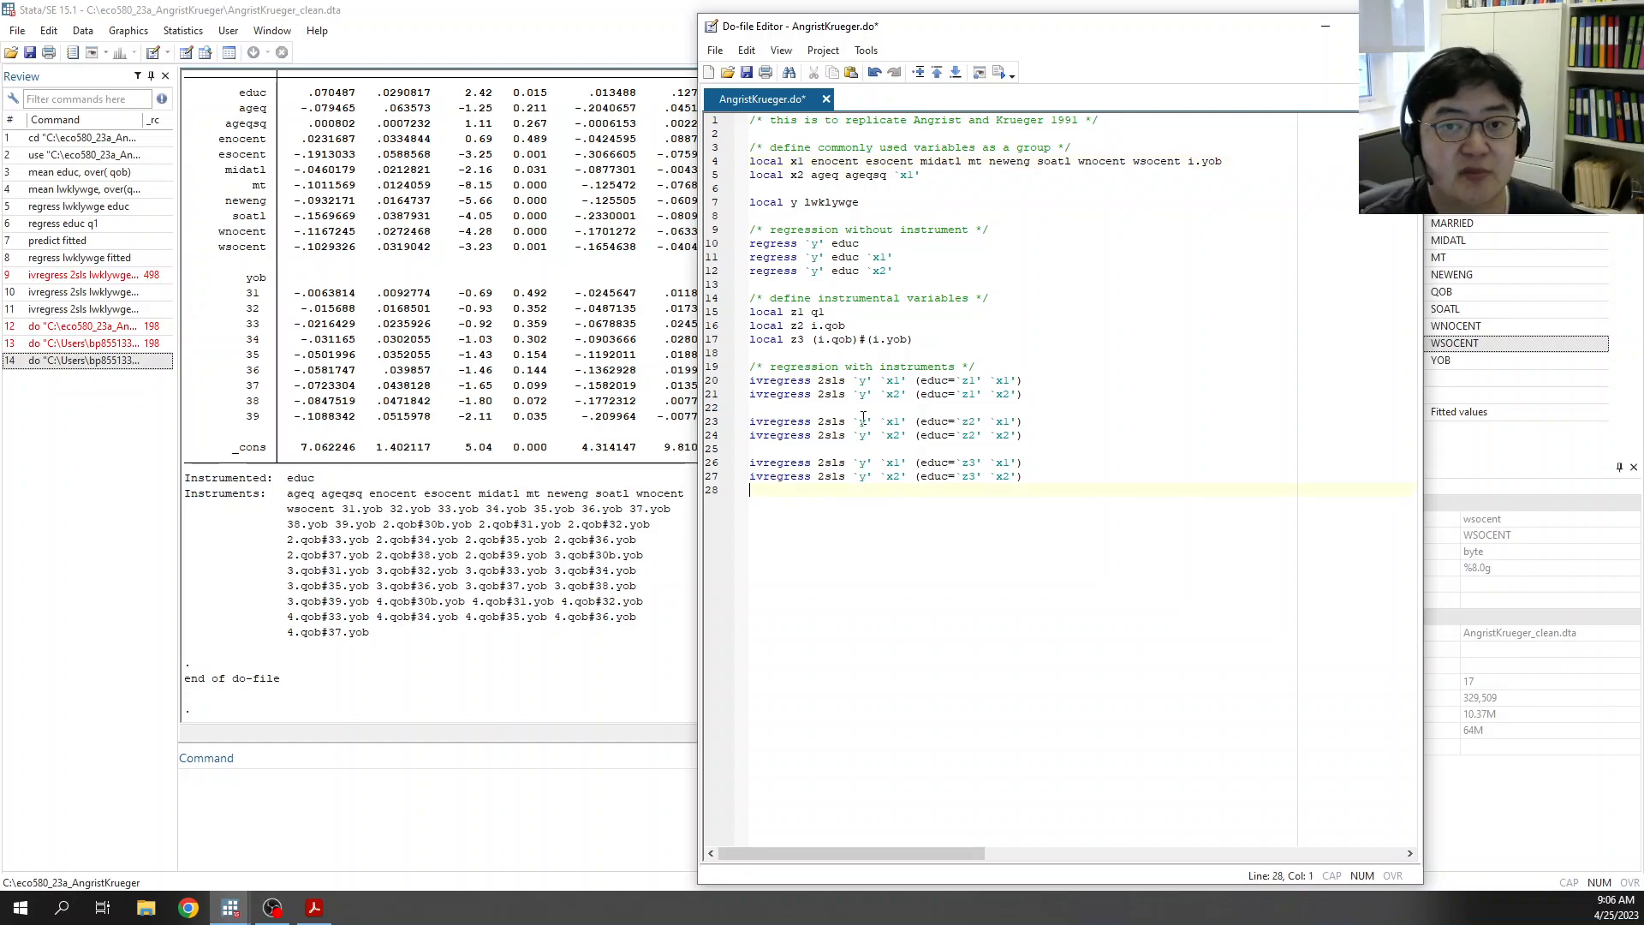